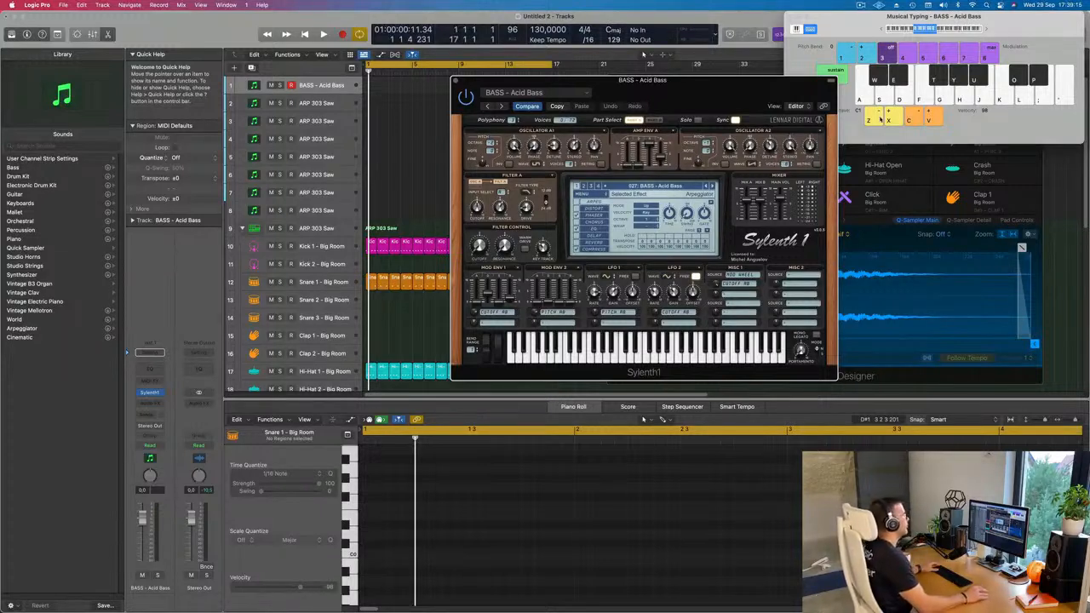
Start playback and load the BASS - Atlantis preset in Sylenth1, with Musical Typing at octave C2.
left_click_drag(687, 92, 708, 88)
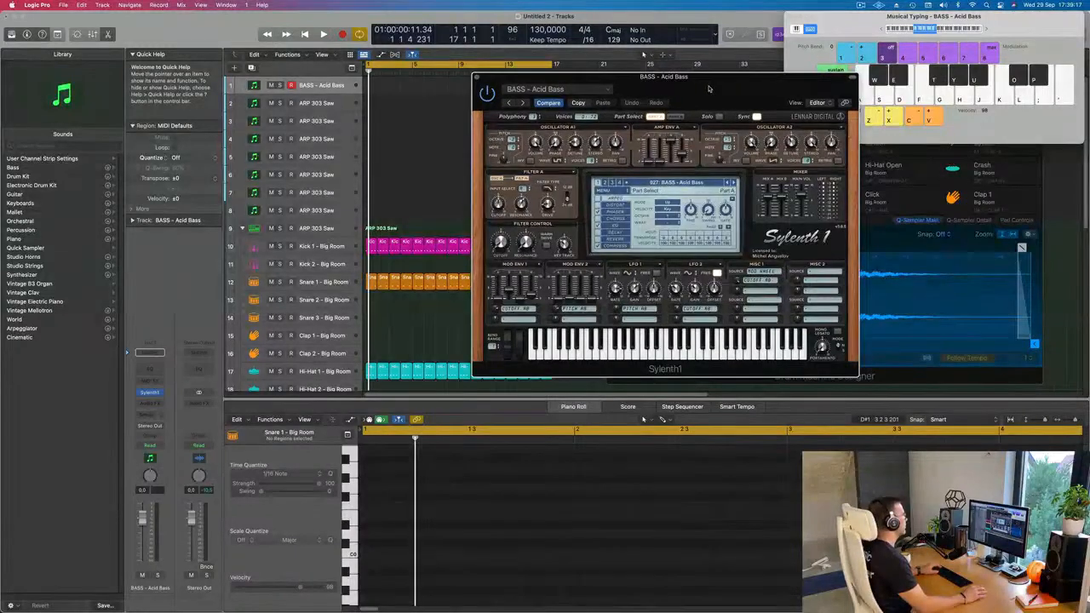
key("space")
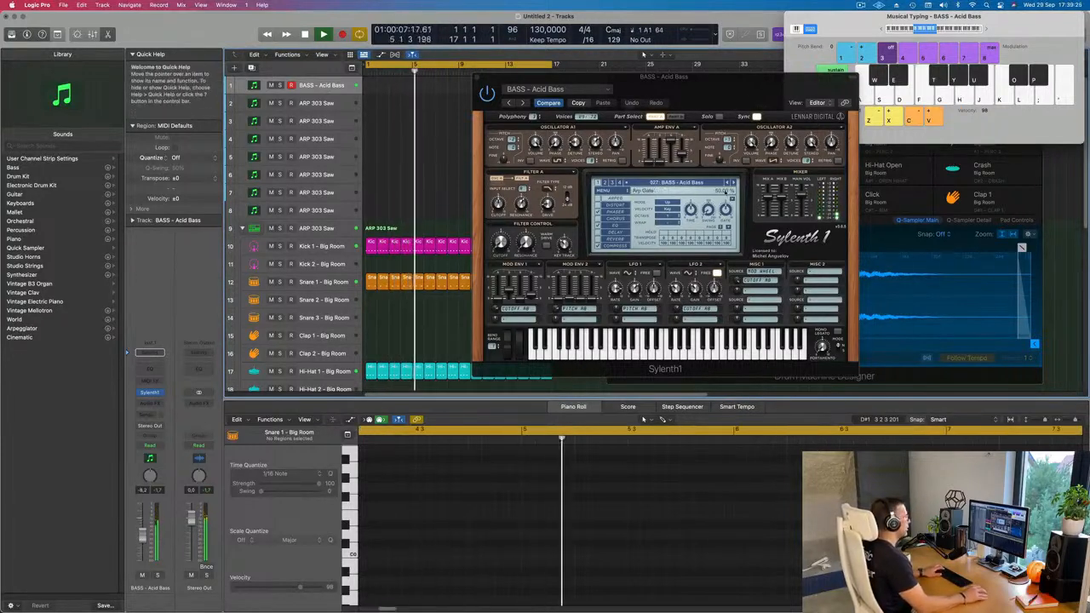
left_click(732, 182)
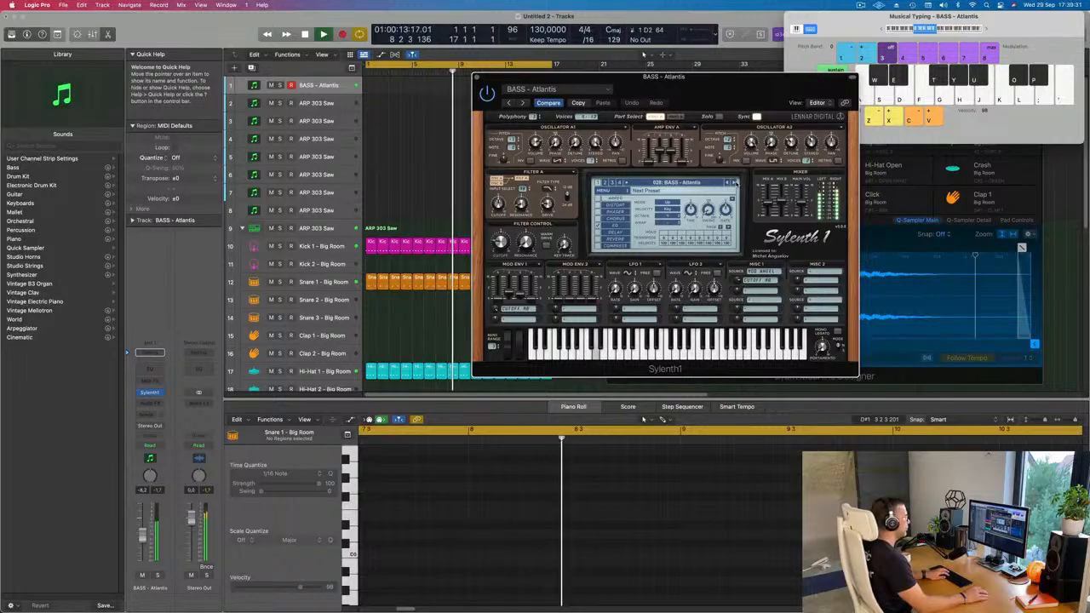
left_click(986, 32)
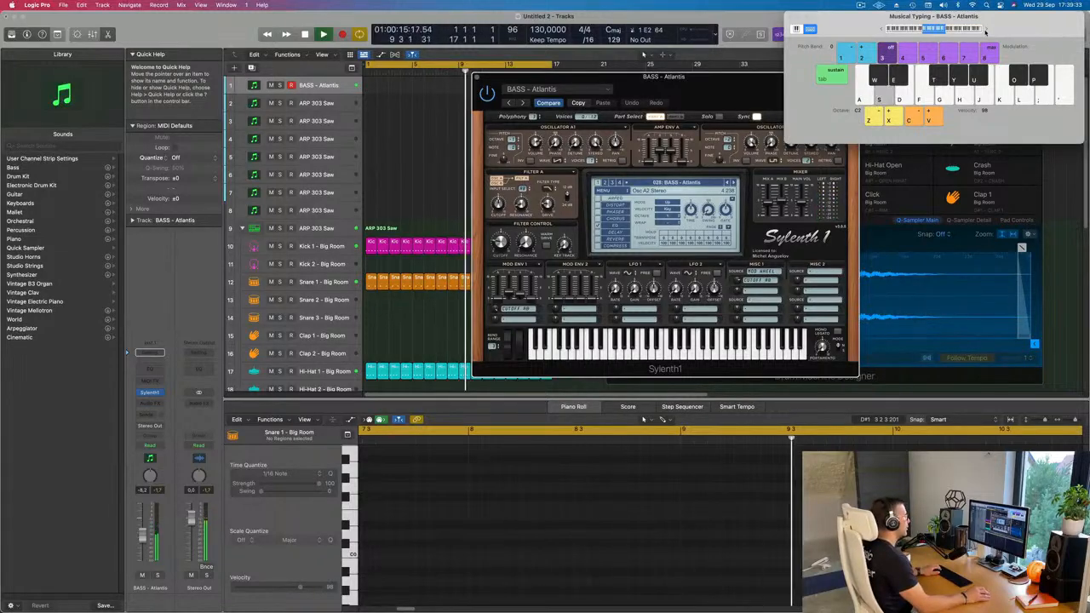
left_click_drag(736, 86, 646, 134)
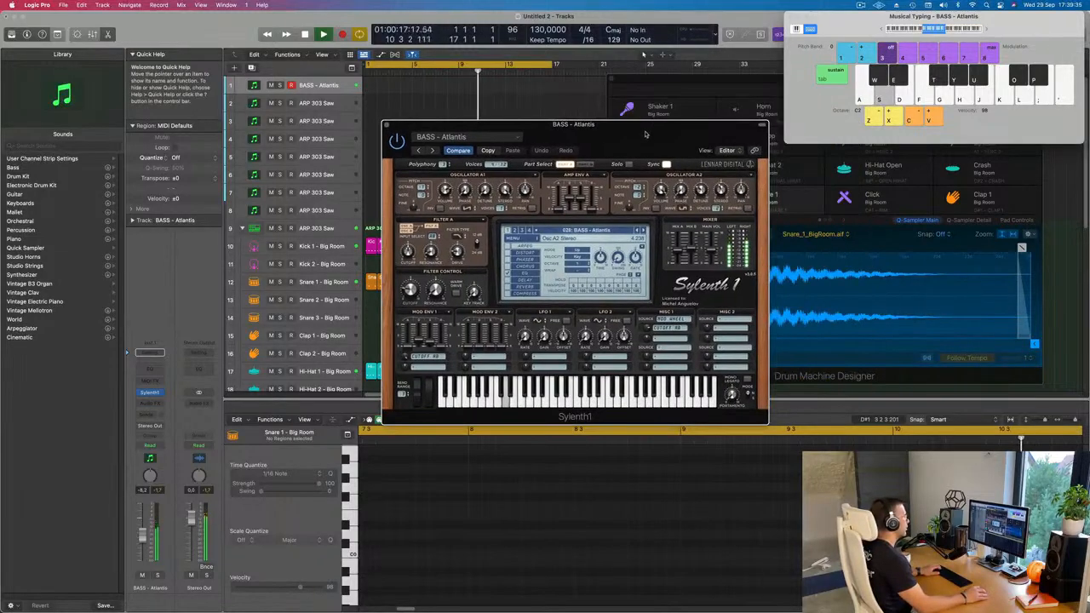
Audition the BASS - Atlantis sound by playing a few E and F notes over the running beat.
key("d")
key("f")
key("f")
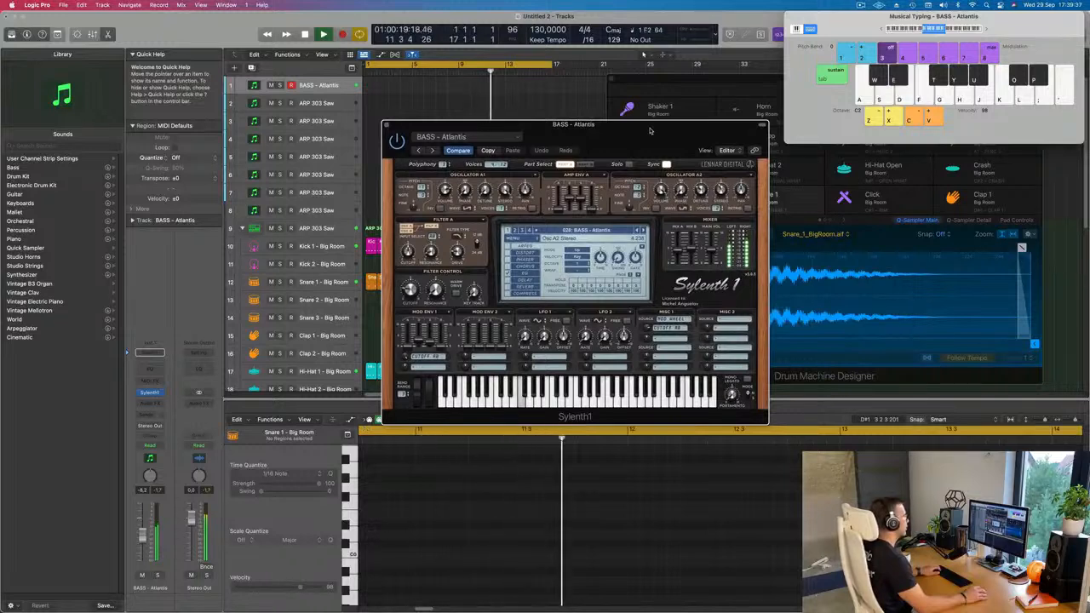
key("d")
key("d")
Advance Sylenth1 through the BASS - Bass Pad and BASS - Bendy Electro presets, playing test notes on each.
key("d")
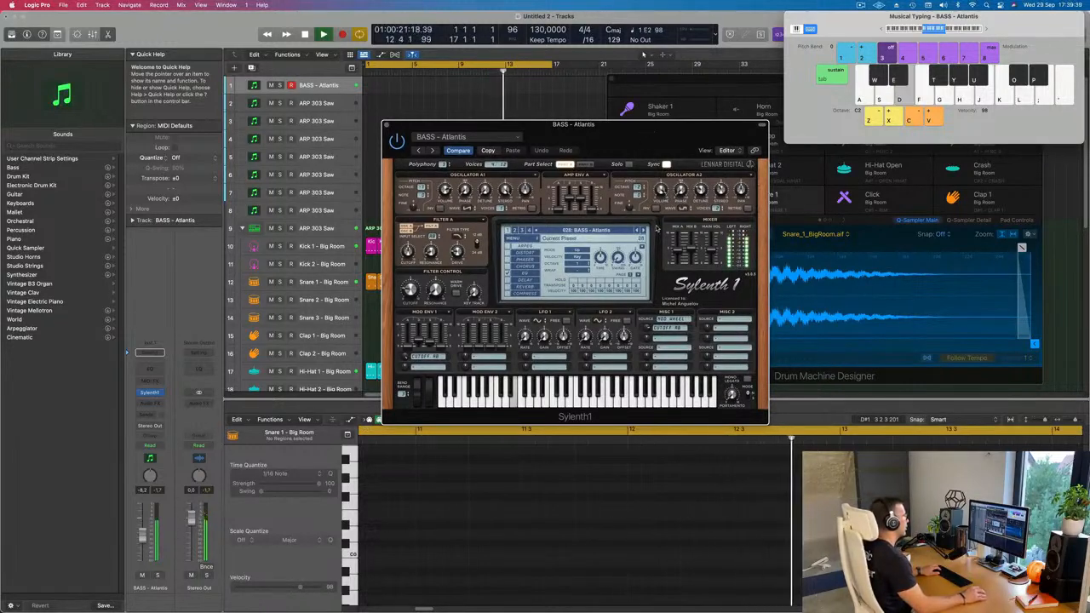
left_click(644, 231)
key("d")
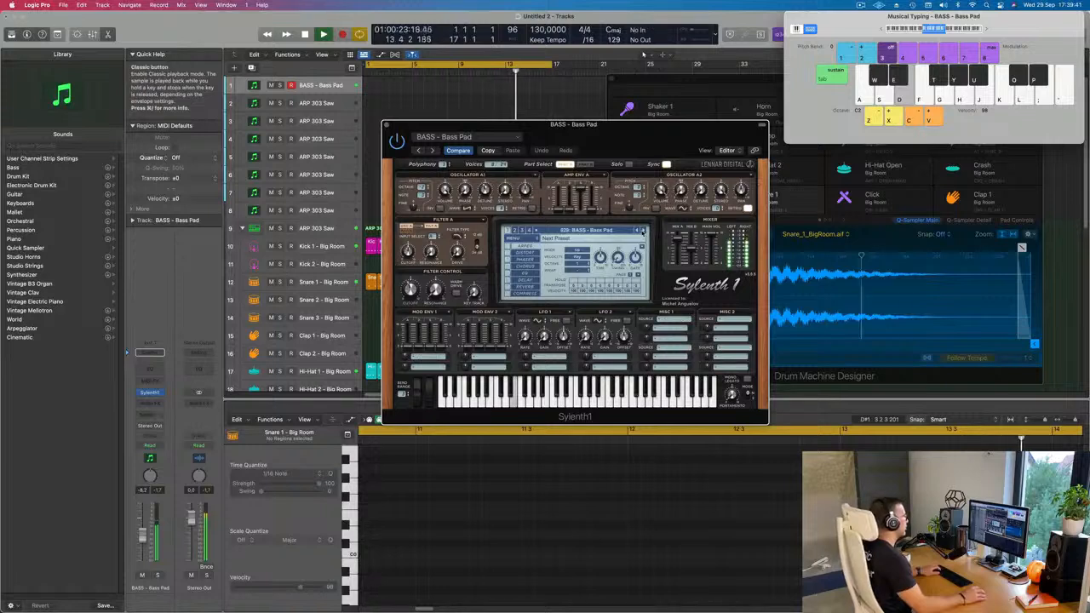
key("f")
key("s")
left_click(644, 231)
key("d")
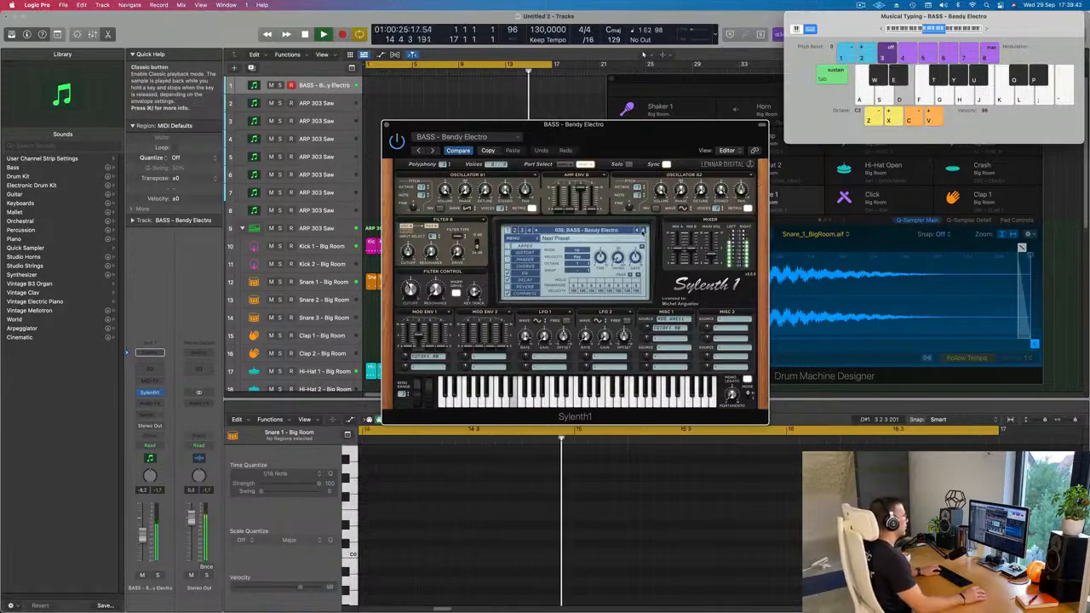
Continue through the Sylenth1 bass presets past BP Bassline and Clicky Bass, and settle on BASS - D-Bass.
left_click(644, 231)
left_click(643, 231)
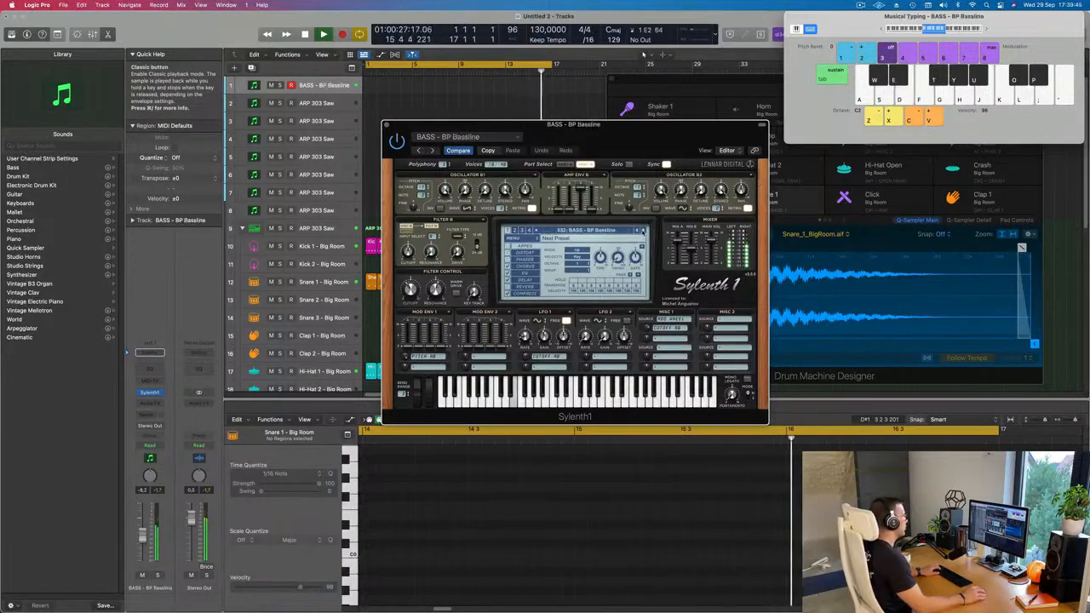
left_click(643, 231)
key("d")
left_click(644, 231)
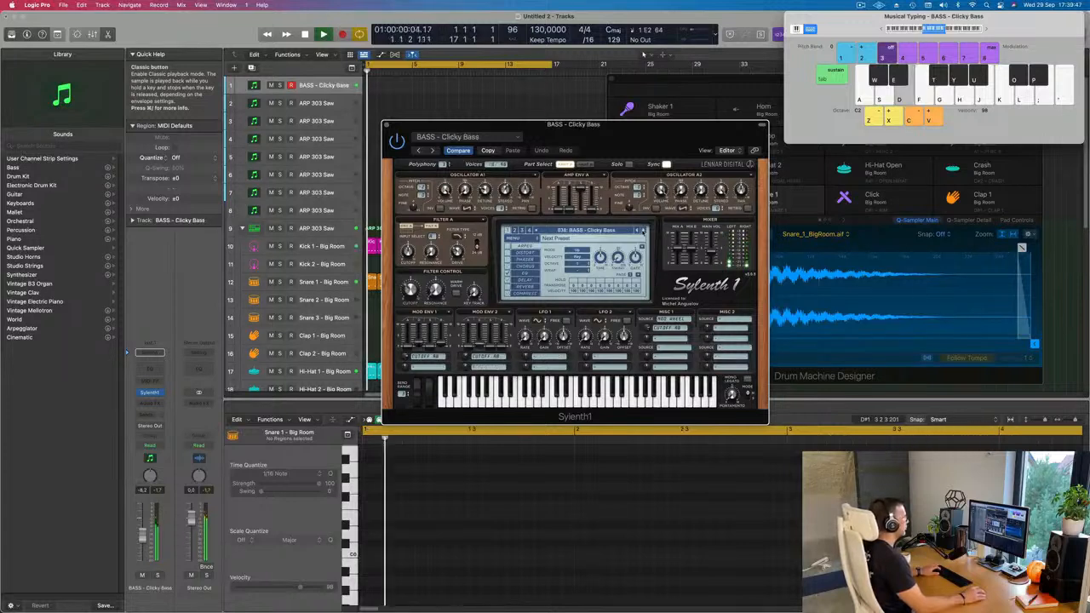
left_click(644, 231)
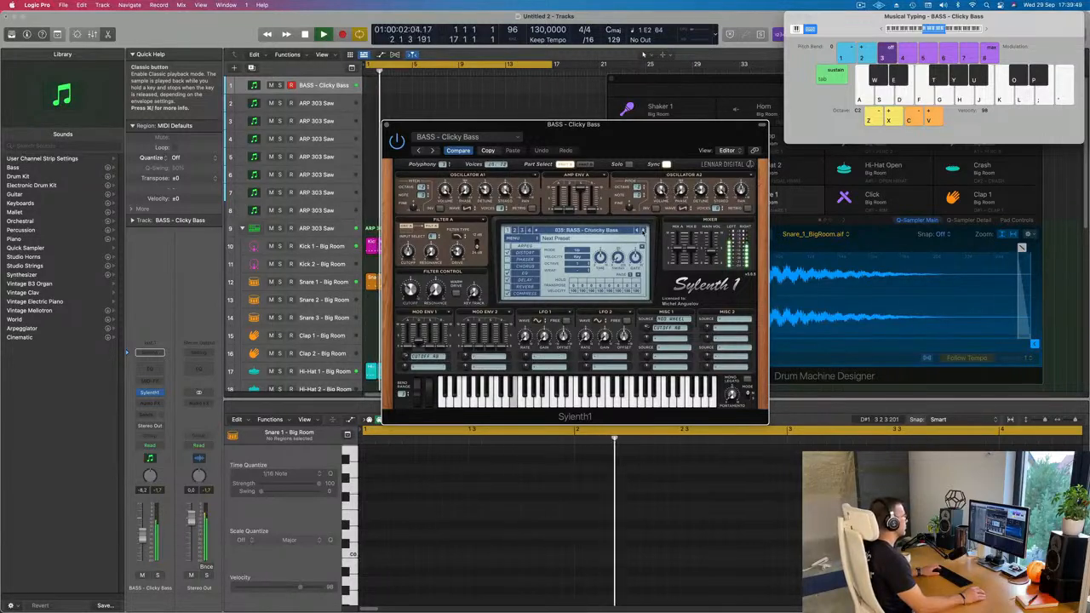
left_click(644, 231)
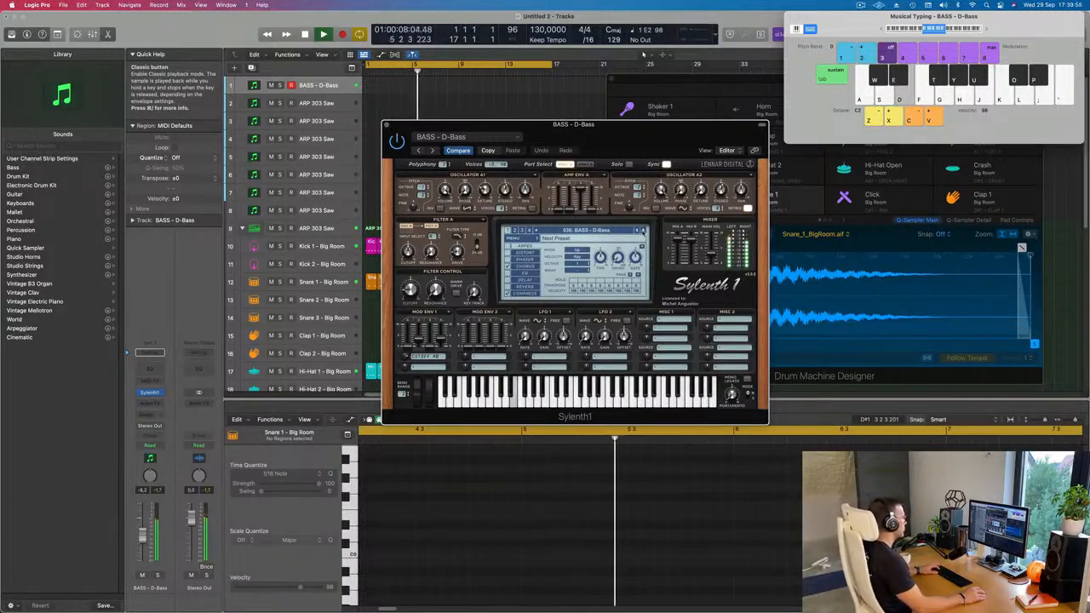
Record a rhythmic bass line of repeated E2 notes on the BASS - D-Bass track, then stop the transport.
key("r")
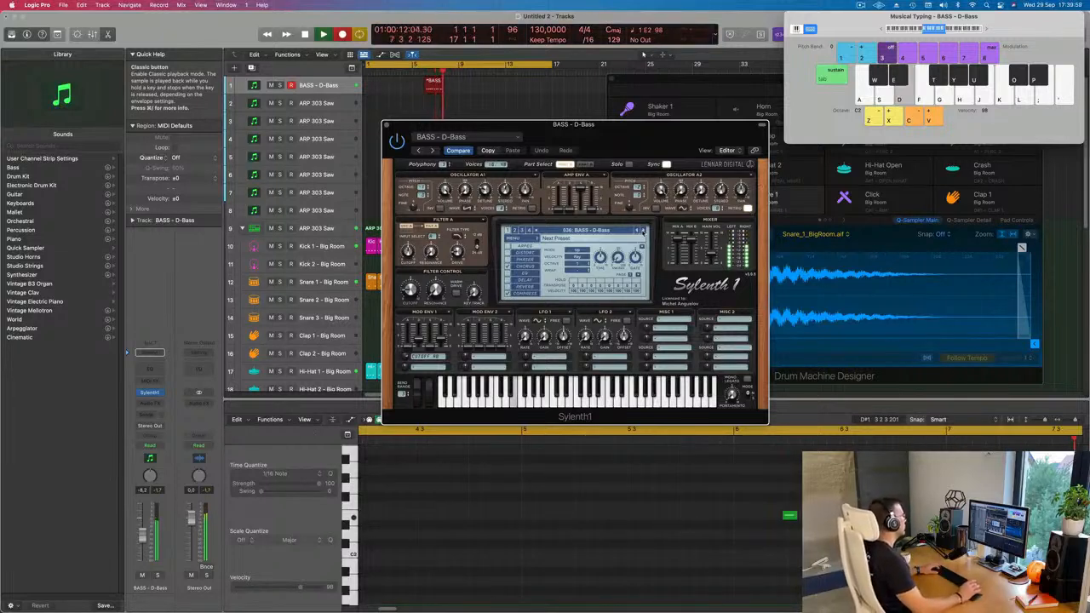
key("d")
key("d")
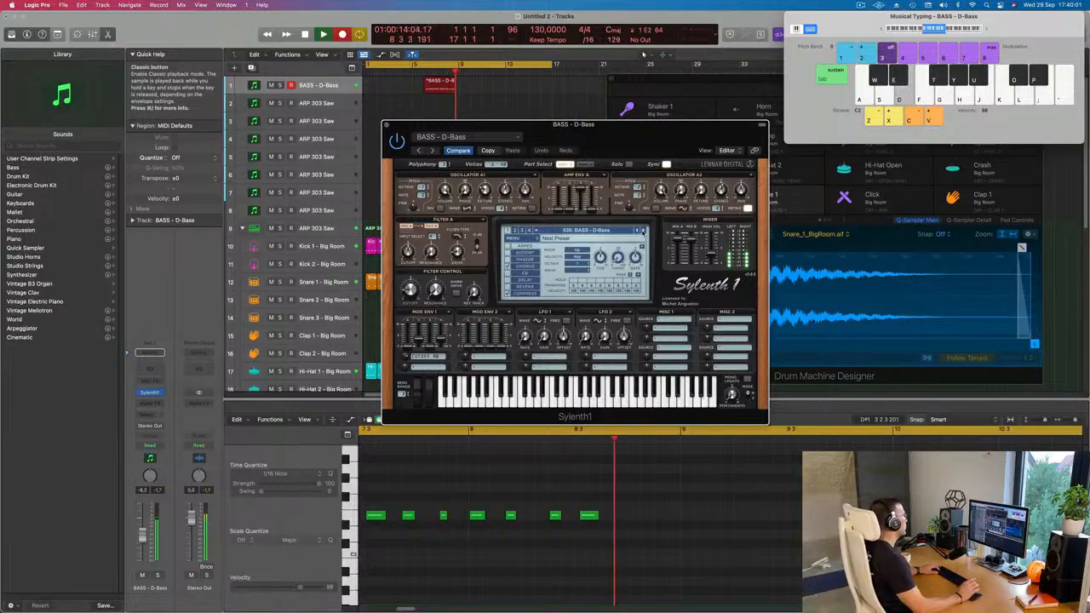
key("d")
key("d")
key("space")
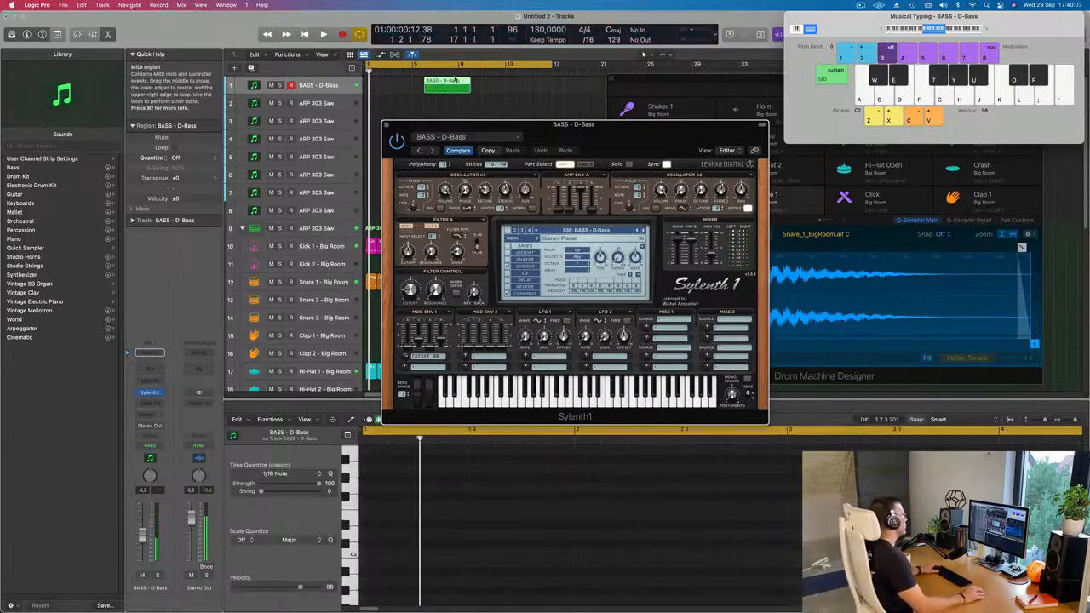
Move the recorded D-Bass region to bar 1, play it back briefly, and select all its notes in the Piano Roll.
left_click_drag(446, 79, 388, 81)
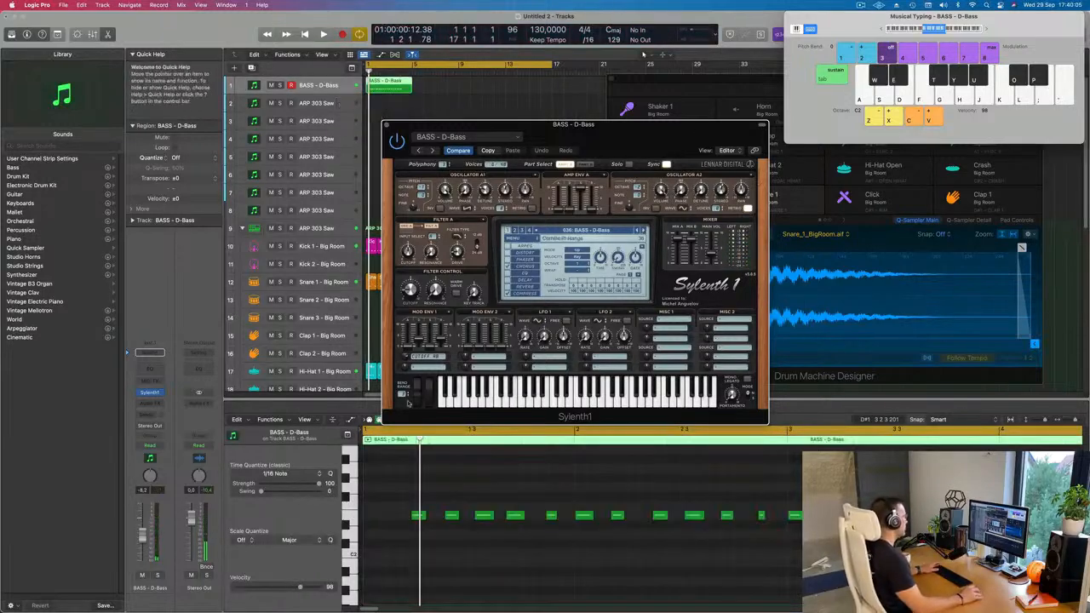
key("space")
scroll(487, 489, "down", 2)
key("space")
left_click(553, 492)
key("super+a")
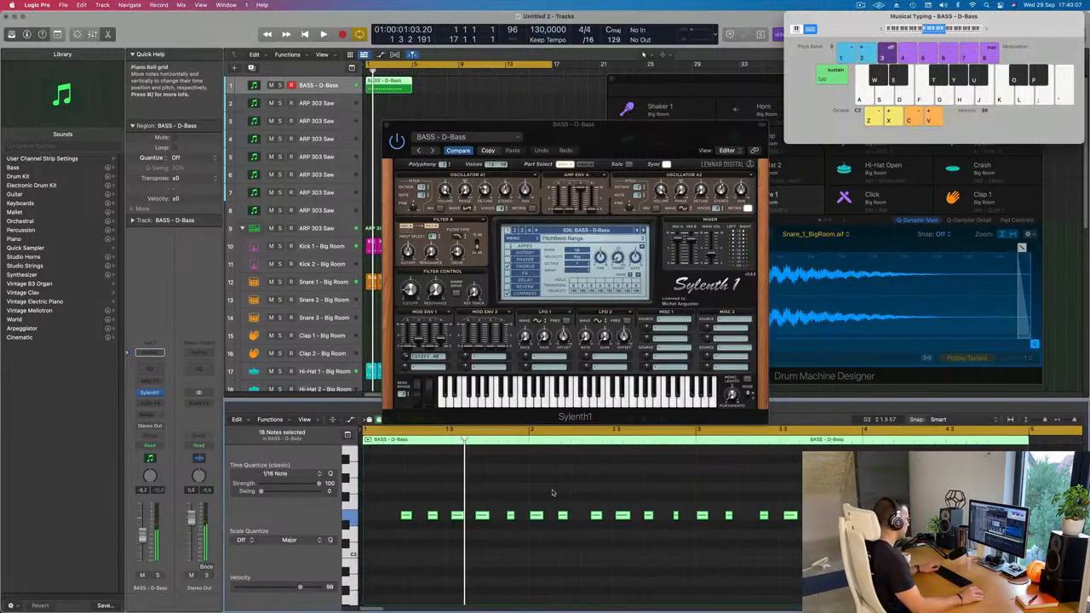
key("space")
scroll(498, 479, "down", 2)
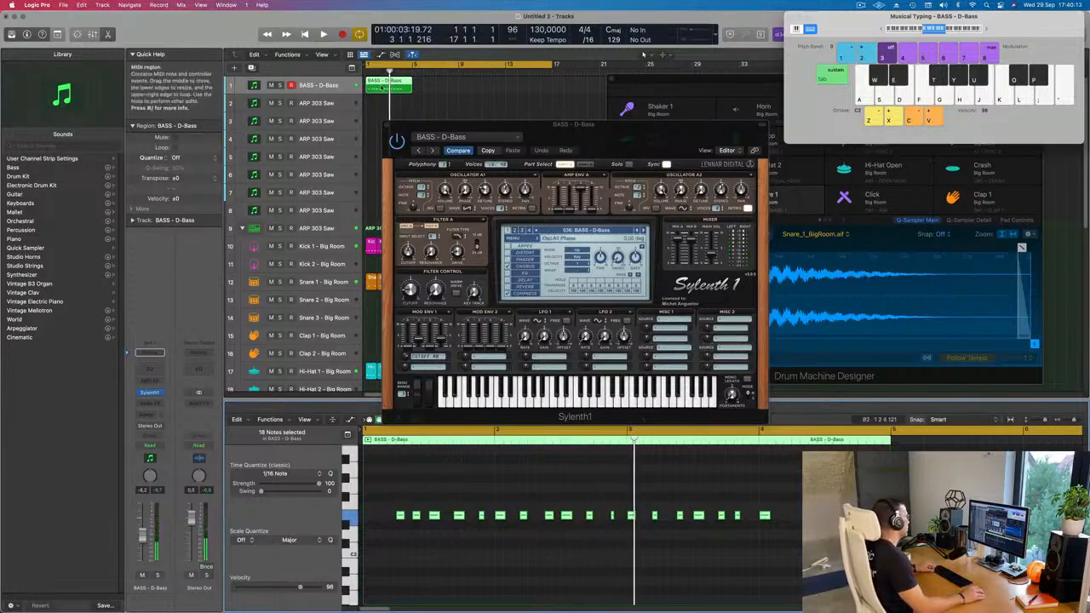
Split the D-Bass region at bar 2, delete the first bar, and move the remainder to bar 1.
scroll(382, 89, "up", 3)
scroll(384, 85, "up", 2)
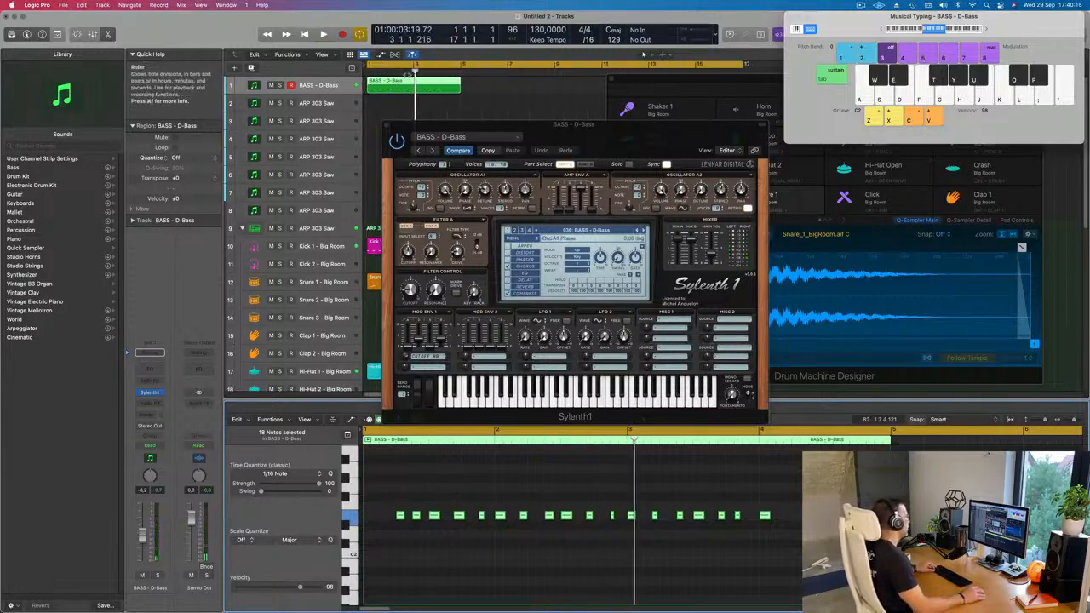
left_click(378, 85)
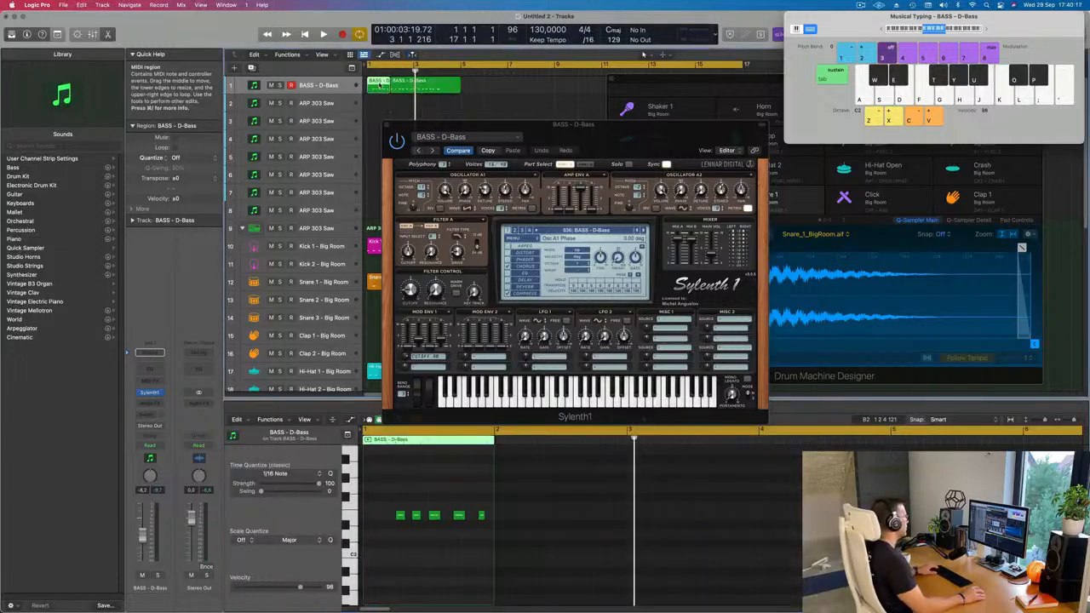
key("Delete")
left_click_drag(406, 85, 383, 86)
key("space")
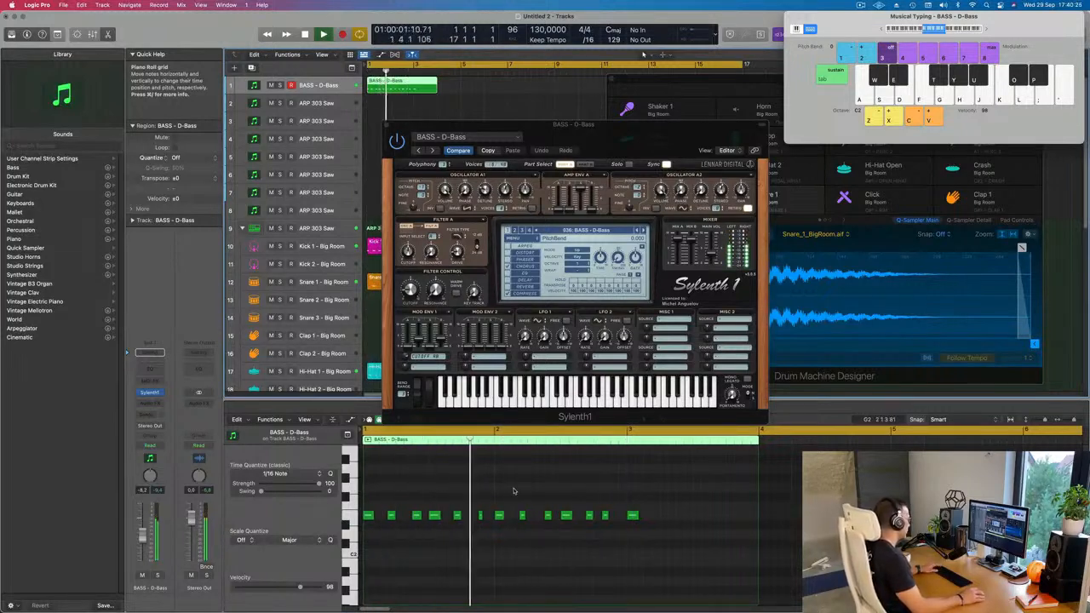
Delete the notes after bar 1, then split the D-Bass region at bar 3 and remove its empty end.
key("space")
left_click_drag(496, 502, 690, 529)
key("Delete")
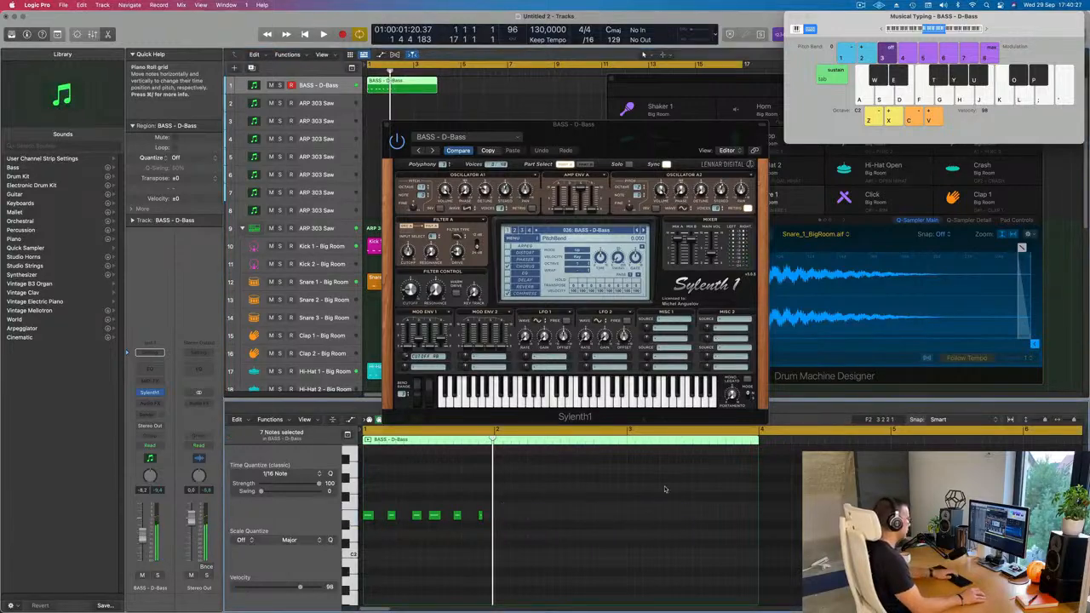
double_click(414, 85, "super")
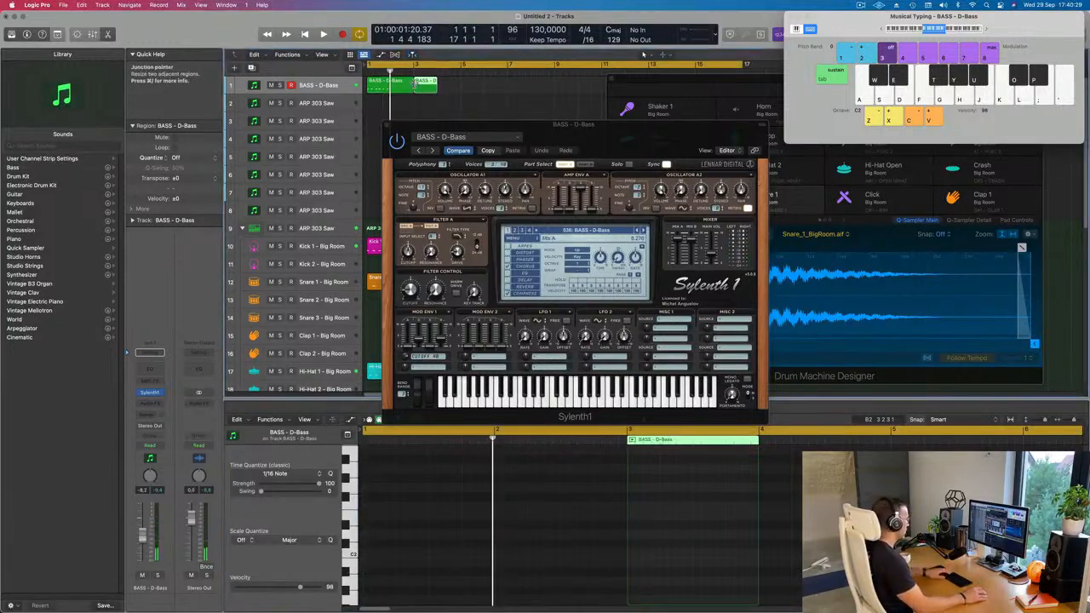
key("Delete")
left_click(391, 87)
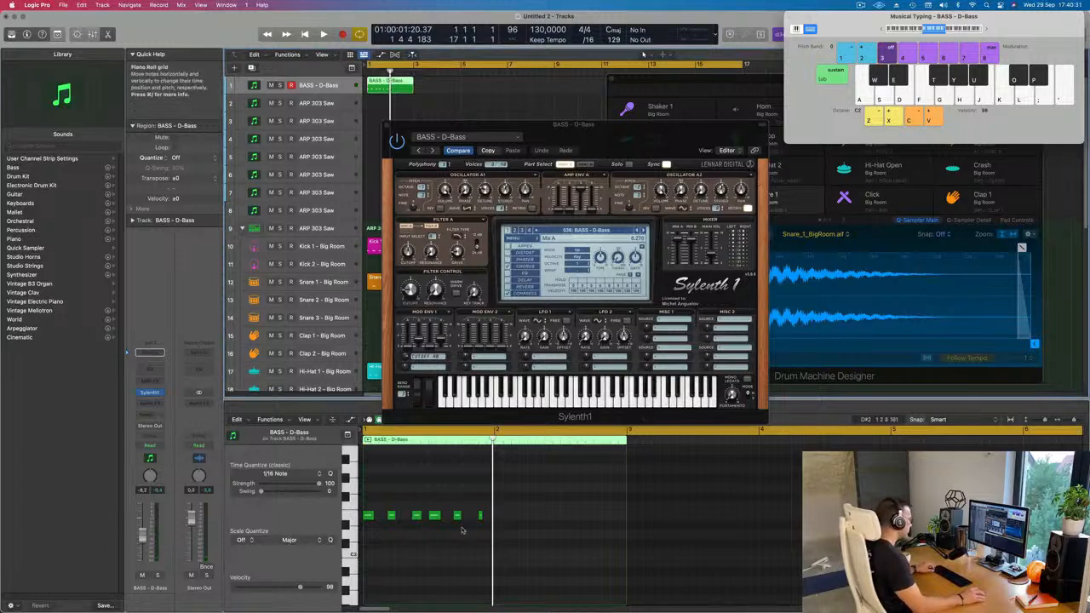
Copy the bar 1 notes to the start of bar 2 in the Piano Roll and play the pattern.
left_click(367, 517)
left_click_drag(408, 521, 498, 516)
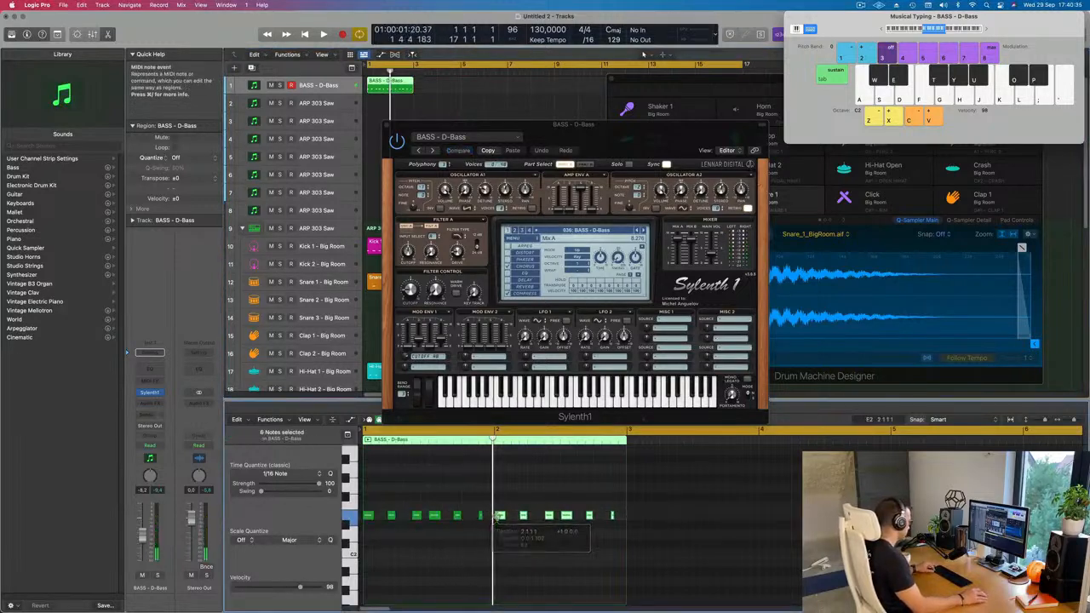
key("super+Right")
key("super+Right")
key("super+Right")
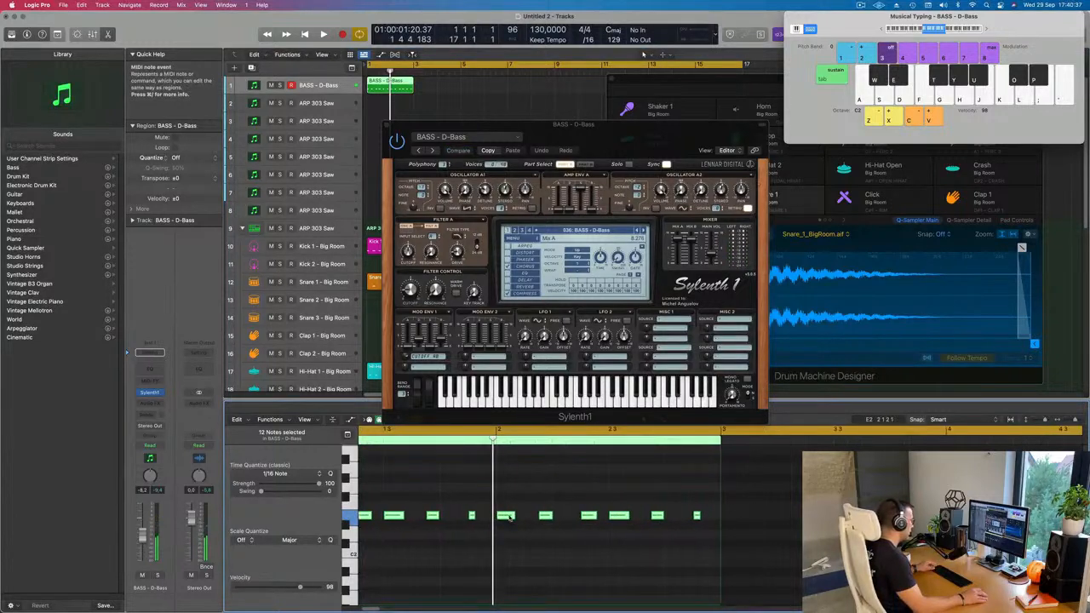
key("space")
key("super+Left")
key("super+Left")
key("super+Left")
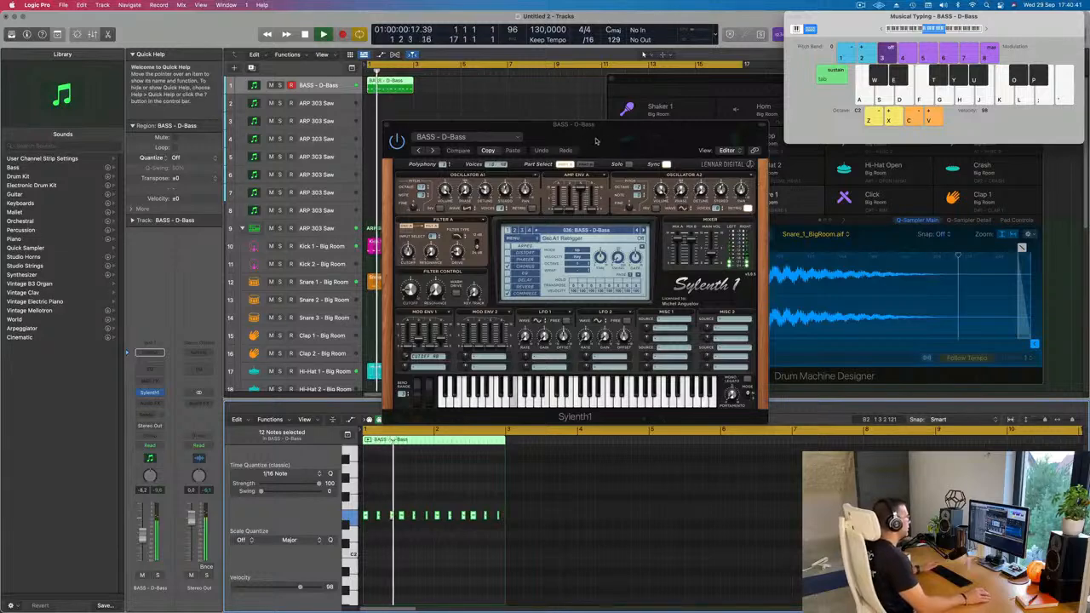
Repeat the two-bar D-Bass region along its track until it fills the loop up to bar 17.
left_click_drag(598, 132, 665, 132)
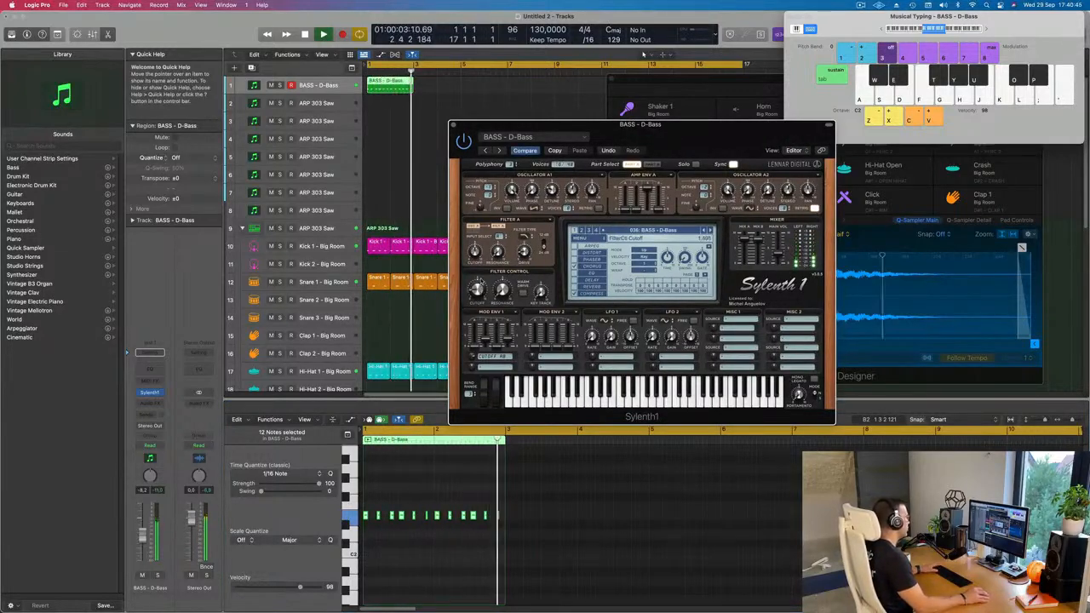
left_click_drag(446, 91, 358, 93)
key("super+r")
key("super+r")
key("super+r")
key("super+r")
key("super+r")
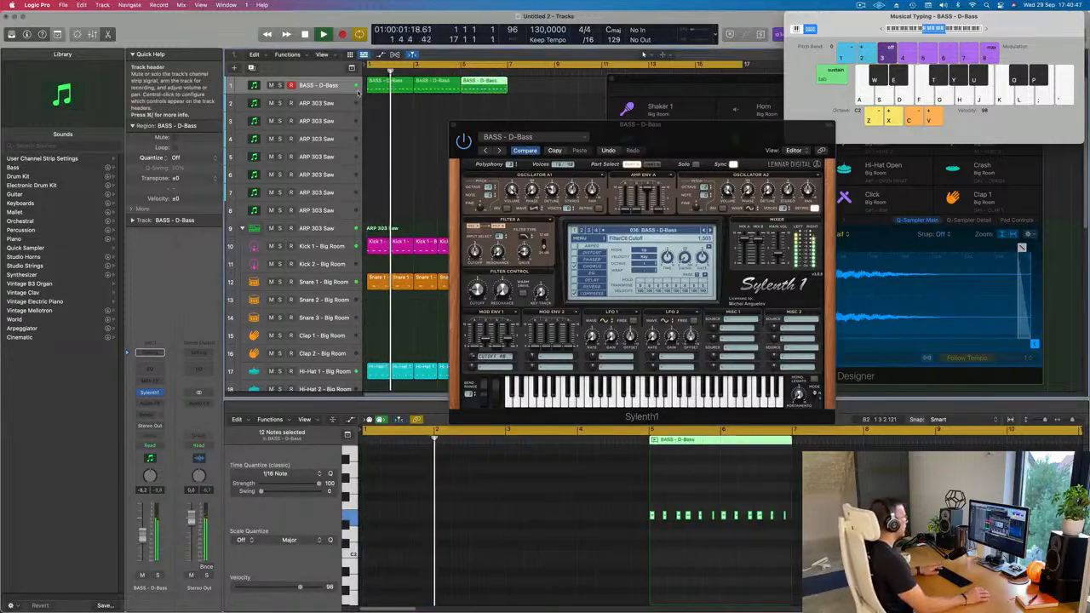
left_click_drag(638, 83, 956, 170)
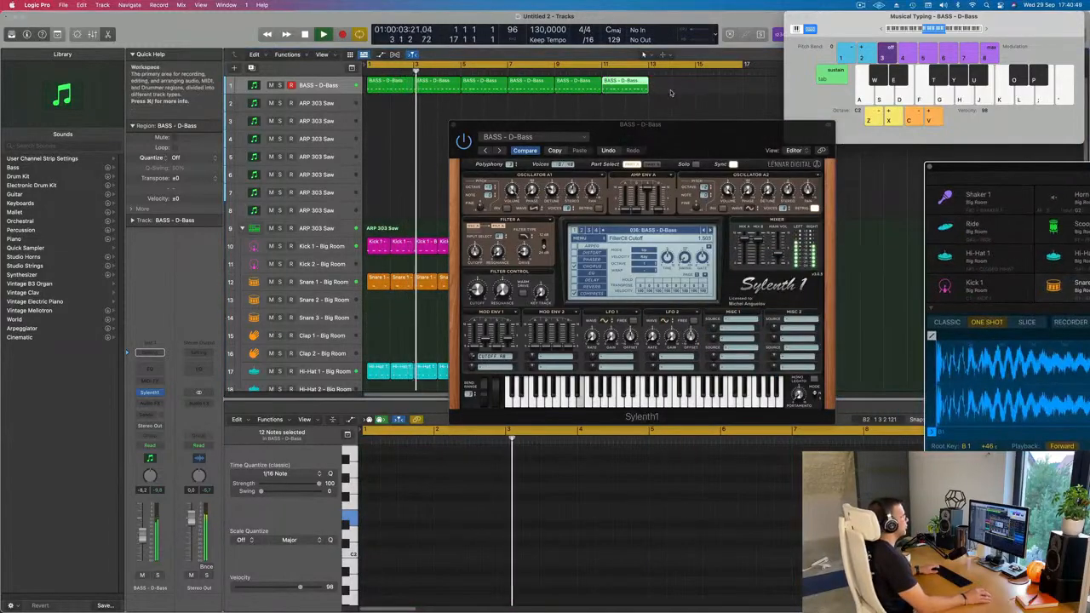
left_click_drag(669, 83, 583, 96)
key("super+r")
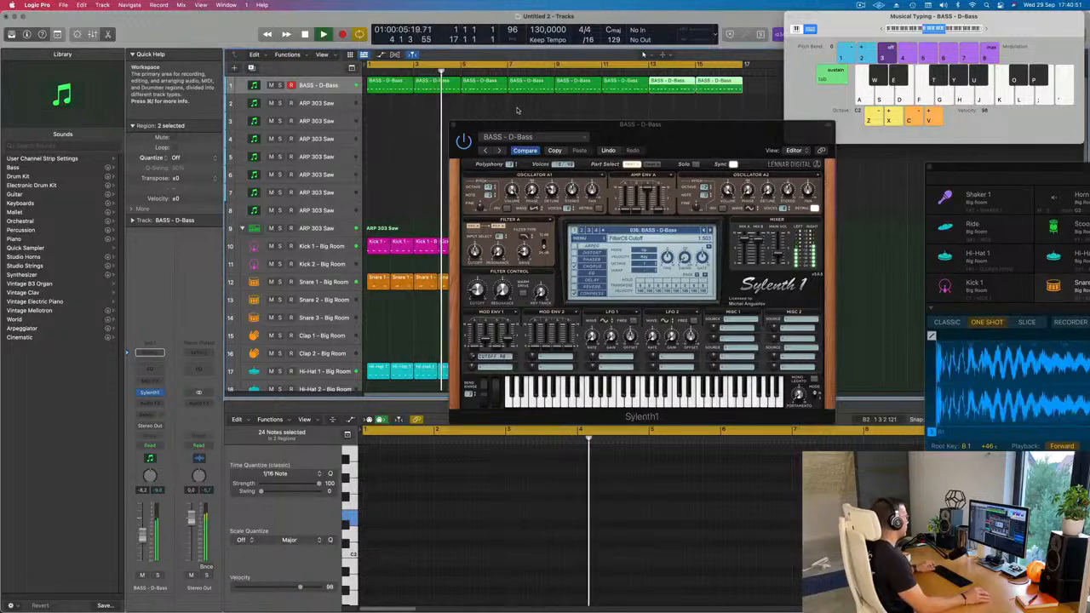
Advance Sylenth1 through BASS - Deep + Dirty to BASS - Detuned Bassline while the looped bass line plays.
key("super+Left")
key("super+Left")
left_click_drag(646, 136, 632, 143)
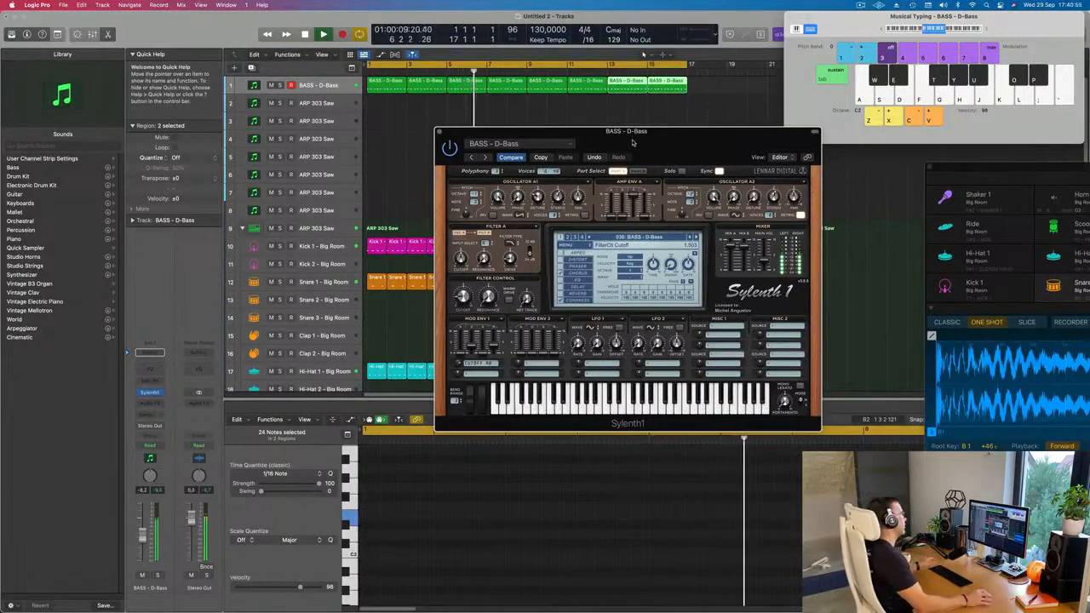
left_click_drag(633, 143, 534, 151)
left_click(620, 244)
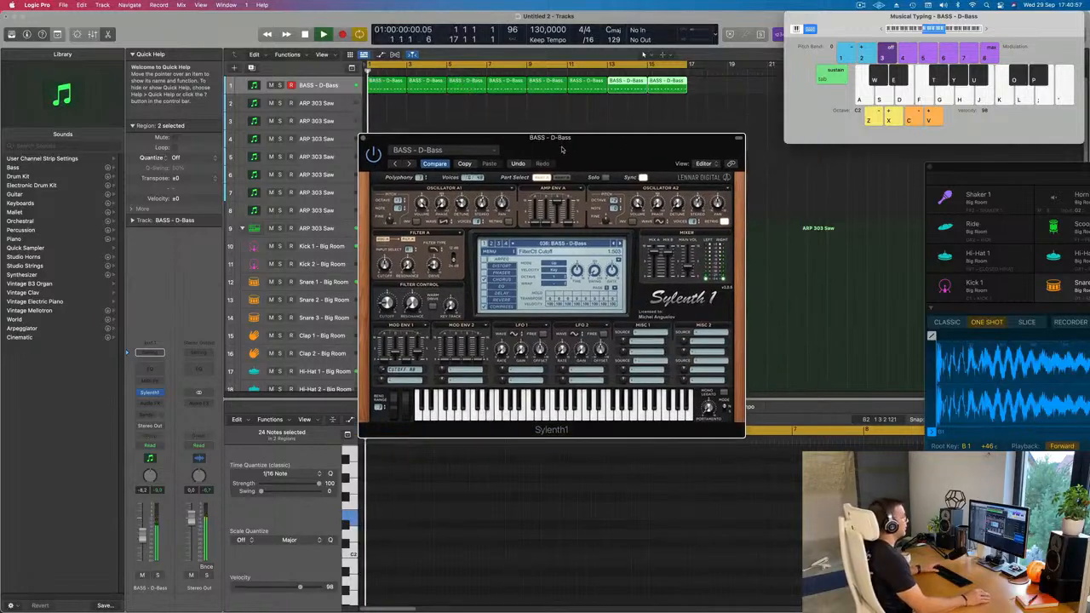
left_click(620, 244)
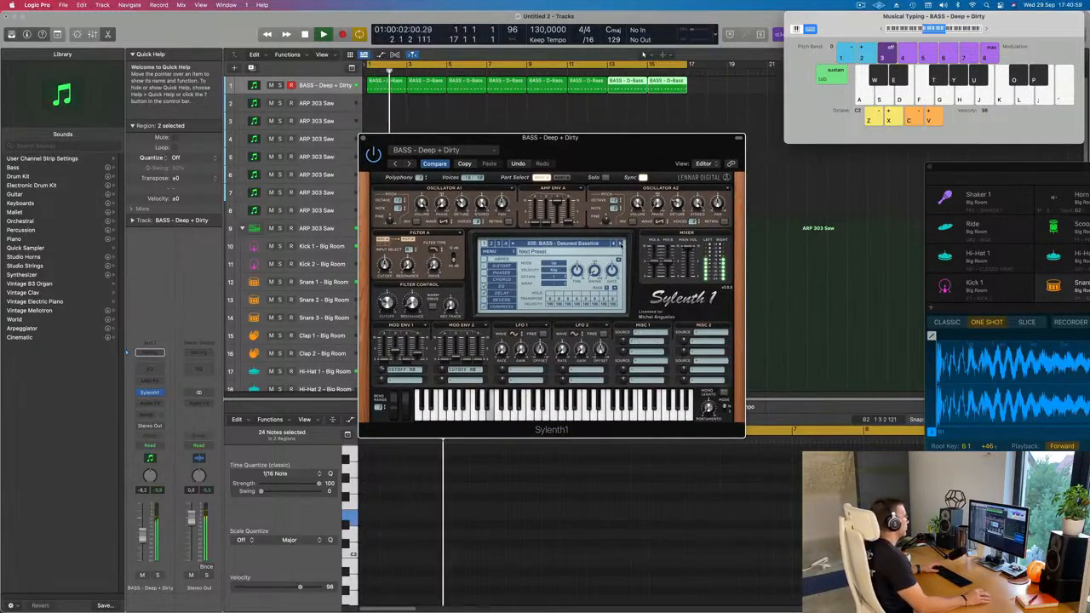
Advance Sylenth1 from BASS - Detuned Bassline to BASS - Feelin Good while the looped bass line plays.
left_click(619, 243)
left_click(620, 243)
left_click(620, 244)
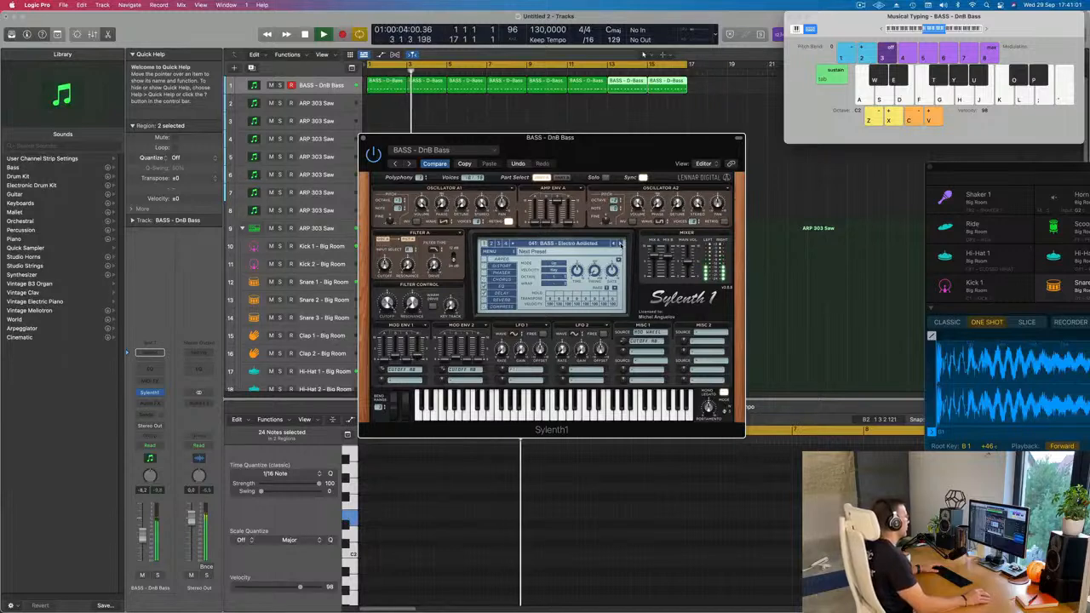
left_click(620, 244)
left_click(620, 243)
left_click(620, 244)
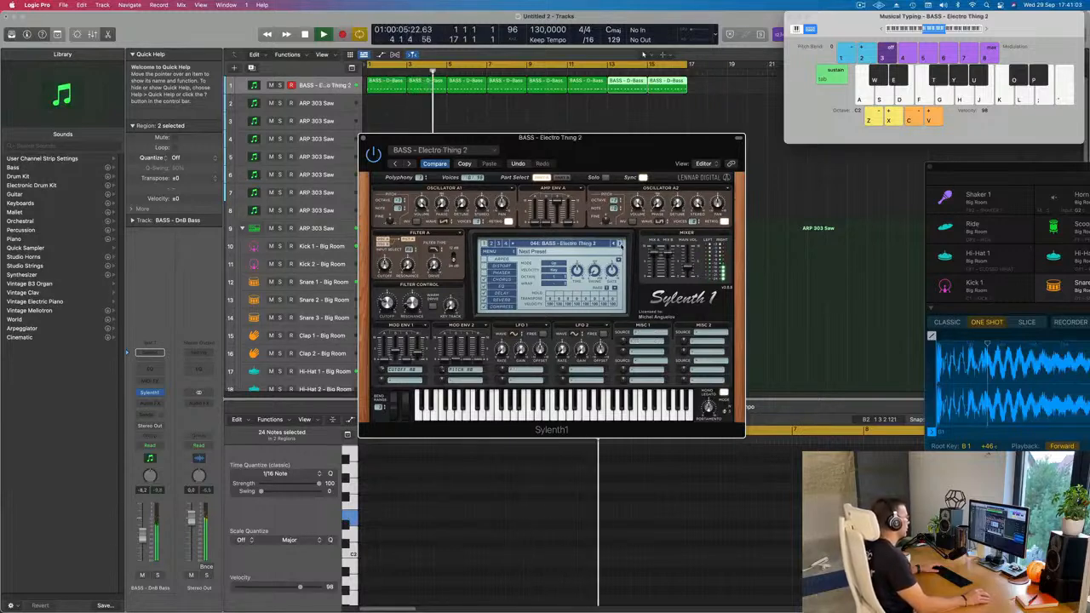
left_click(620, 244)
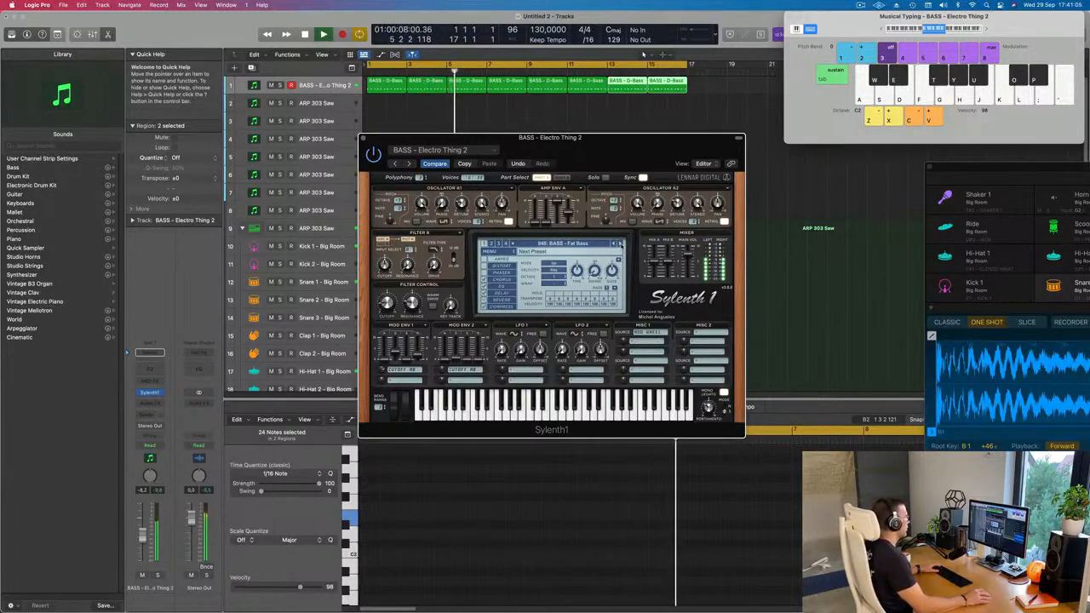
left_click(620, 243)
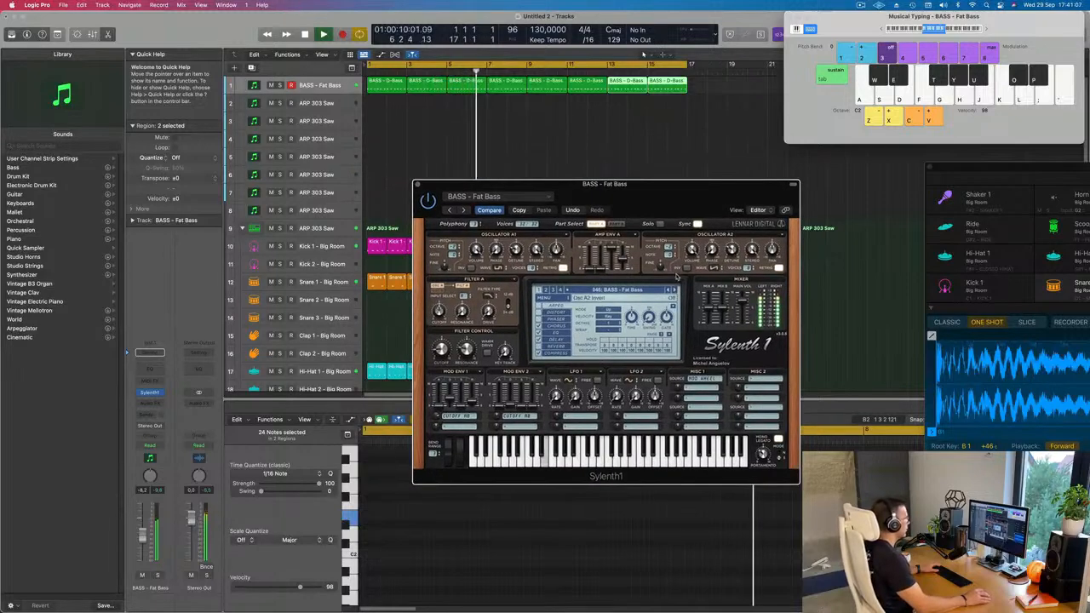
left_click(674, 290)
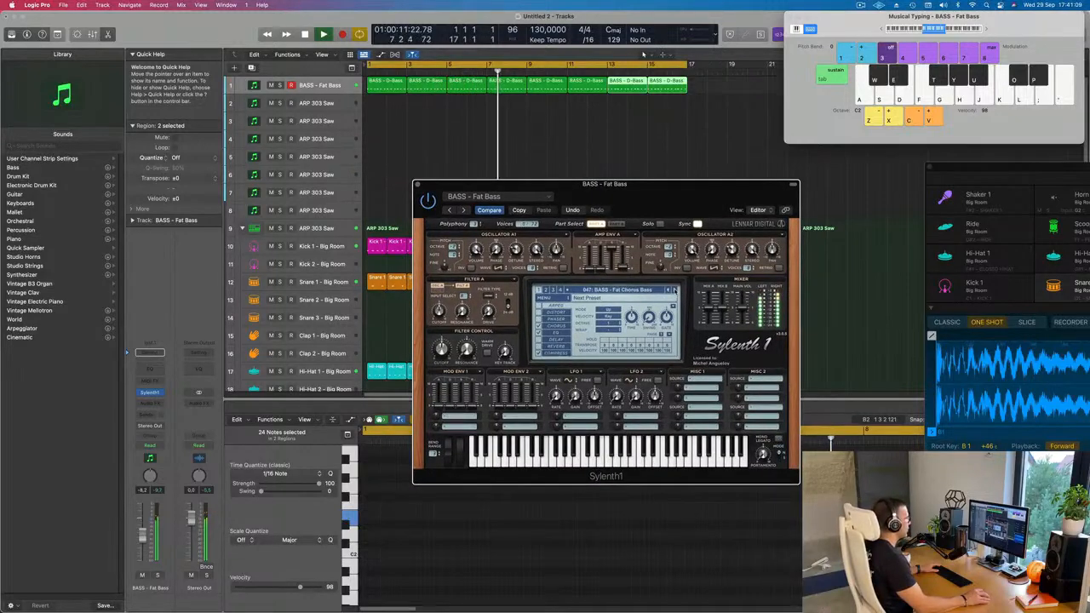
left_click(674, 290)
left_click(674, 289)
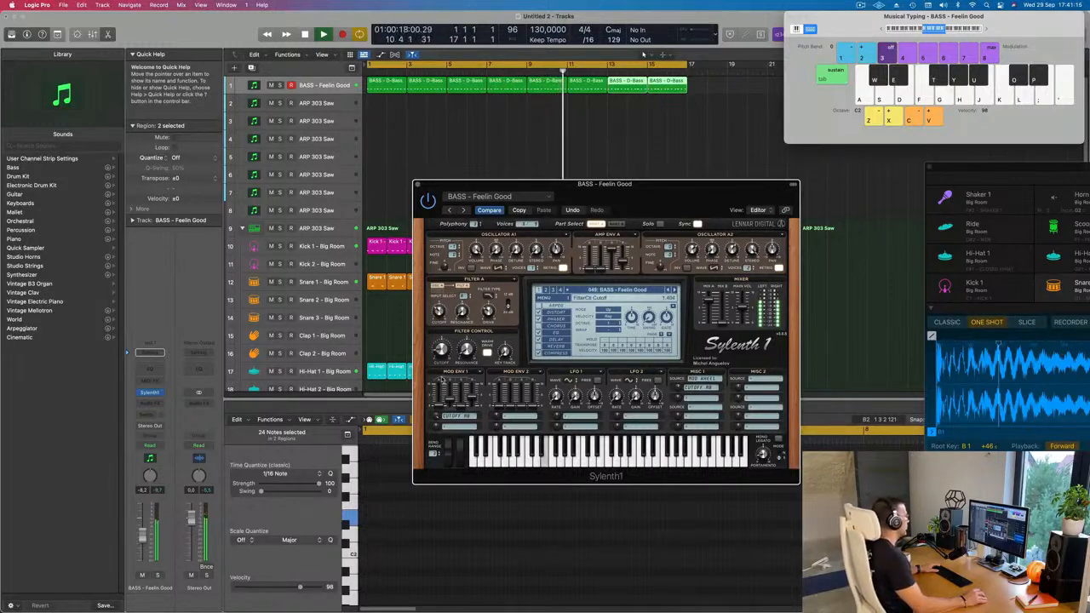
mouse_move(632, 194)
left_mouse_down()
mouse_move(601, 189)
mouse_move(633, 179)
mouse_move(613, 179)
mouse_move(620, 190)
left_mouse_up()
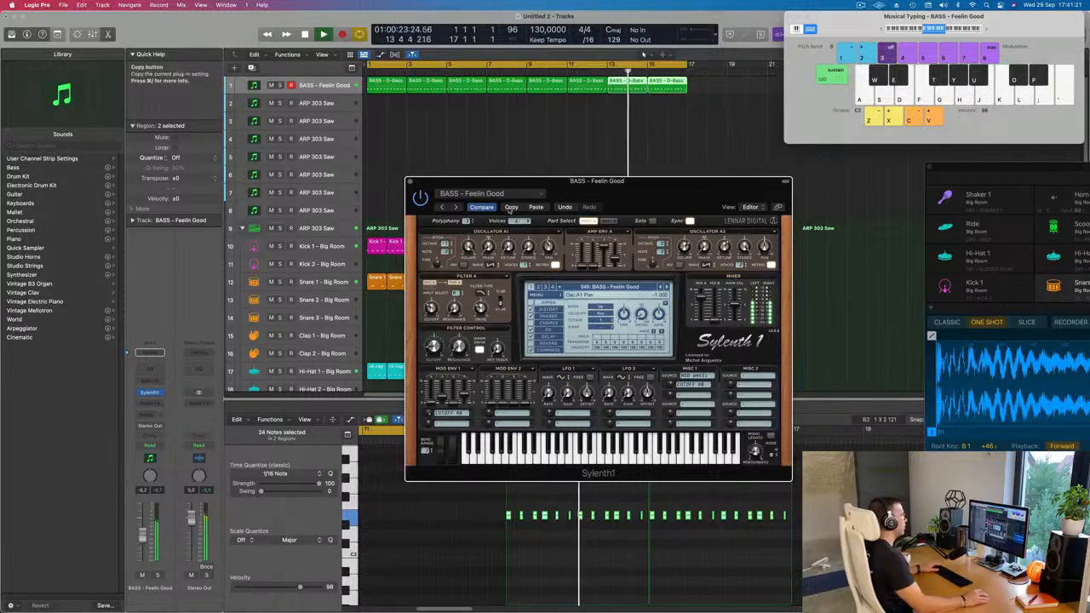
Continue forward through the Sylenth1 bass presets from BASS - Feelin Good to BASS - Rush during playback.
key("bracketright")
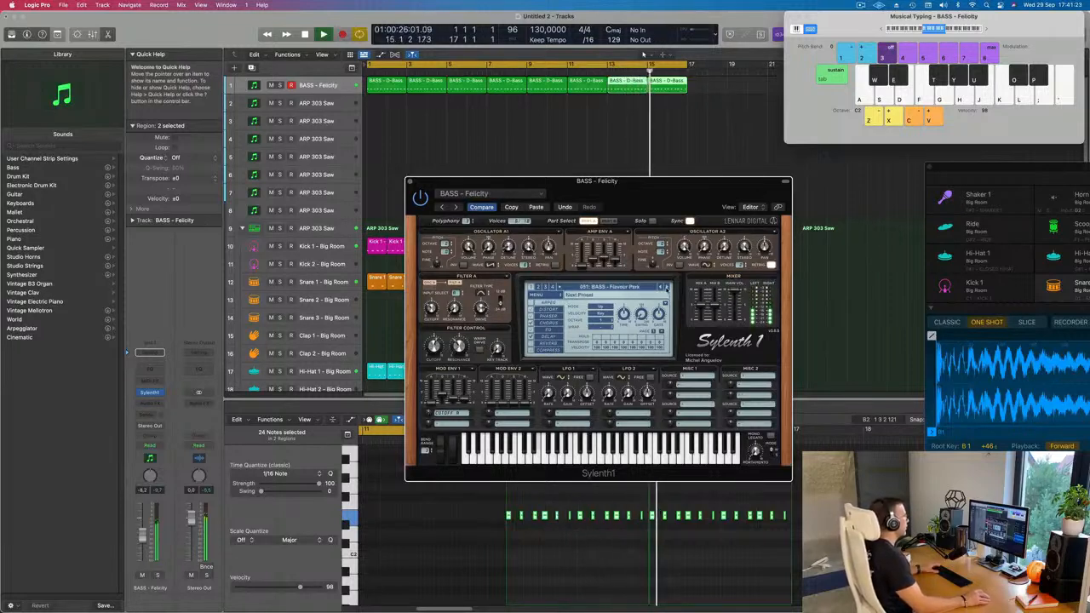
key("bracketright")
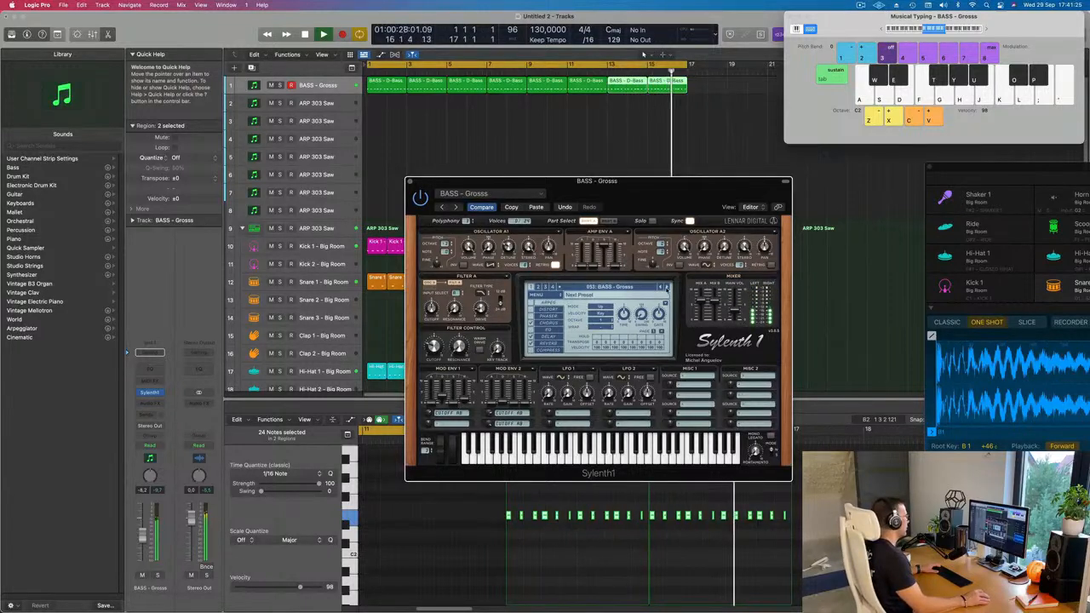
key("bracketright")
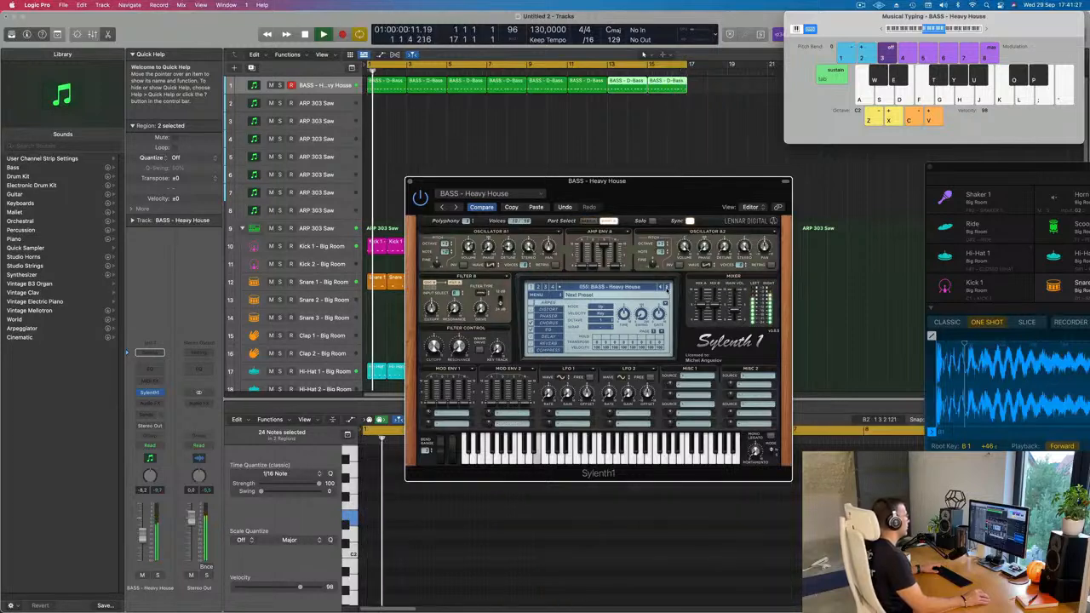
key("bracketright")
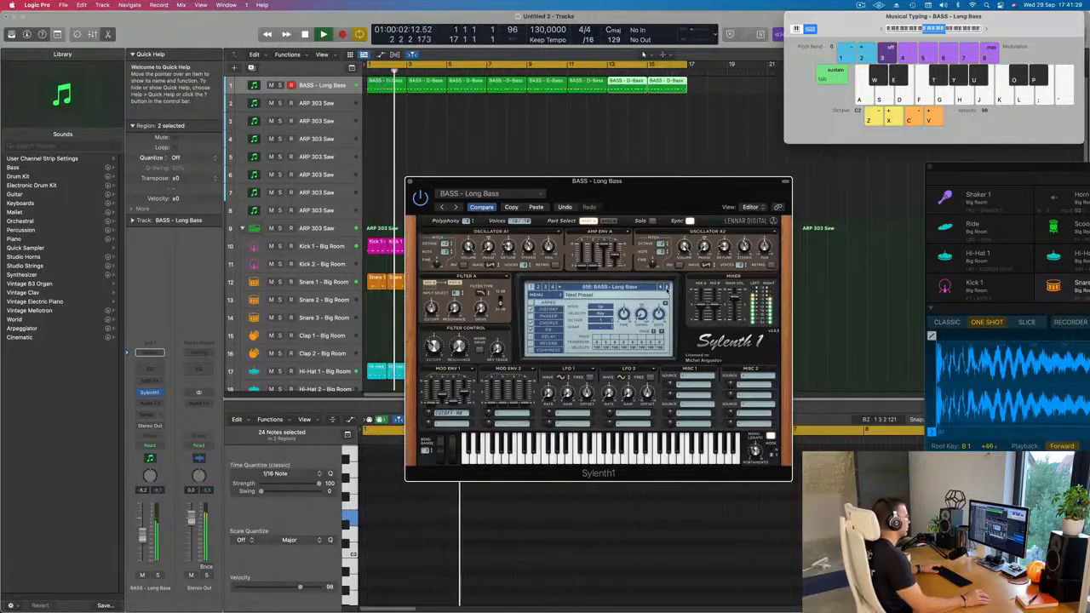
left_click(666, 288)
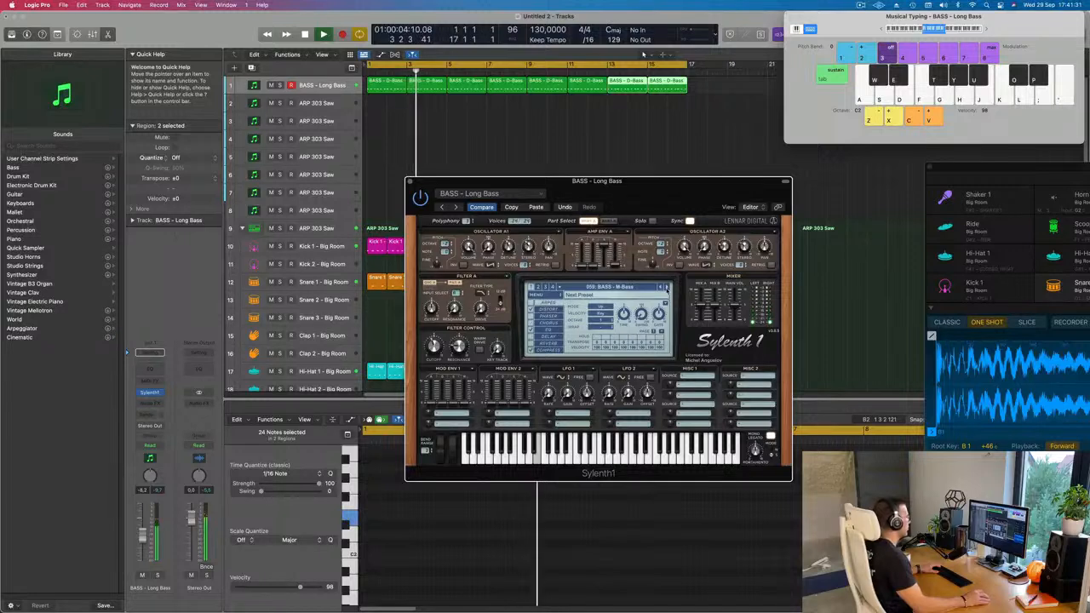
key("bracketright")
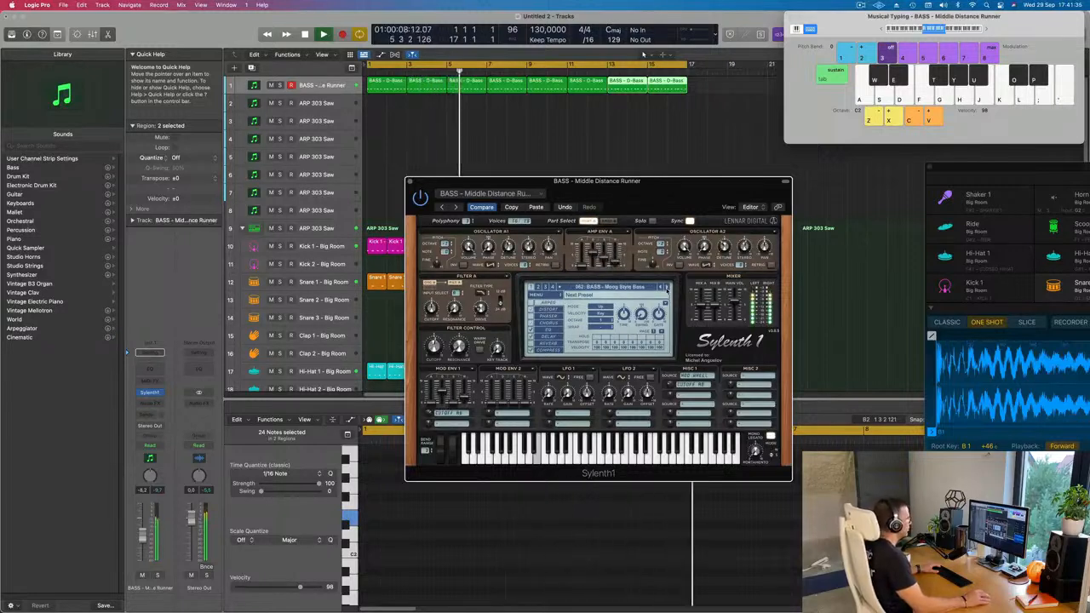
key("bracketright")
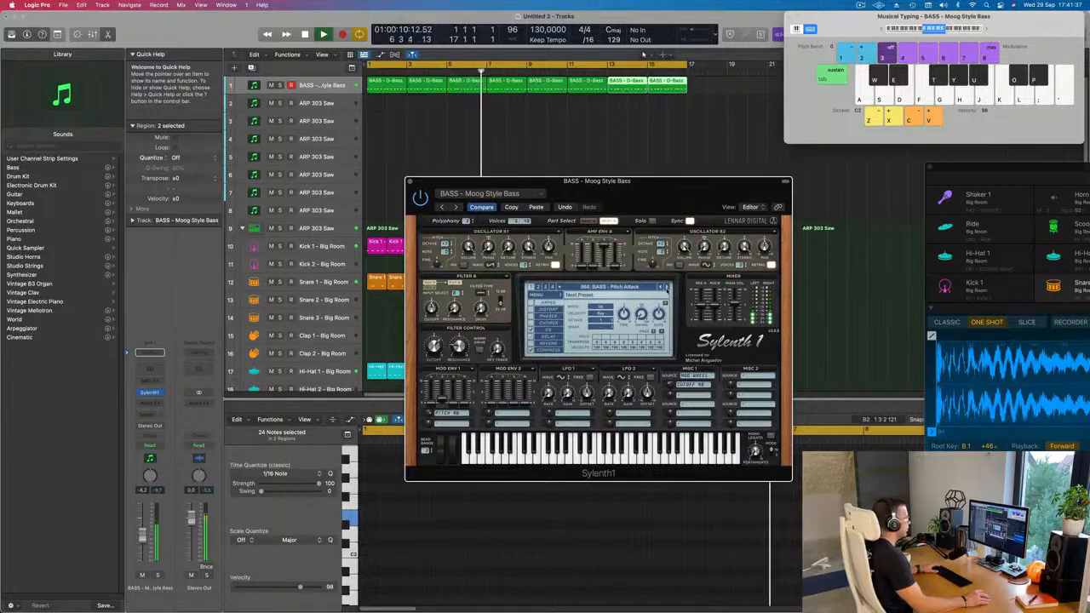
key("bracketright")
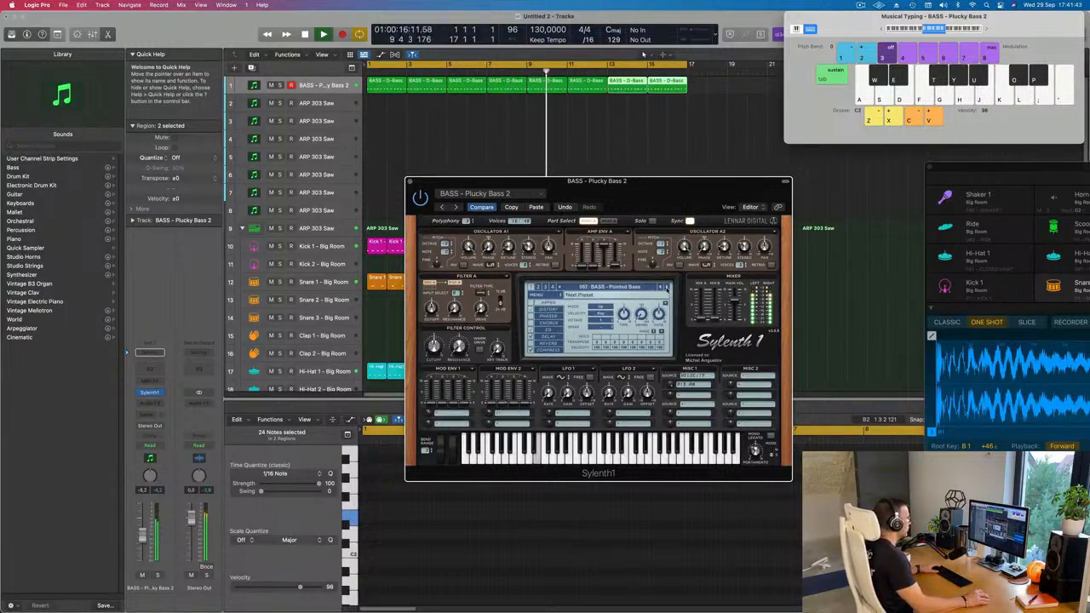
left_click(666, 287)
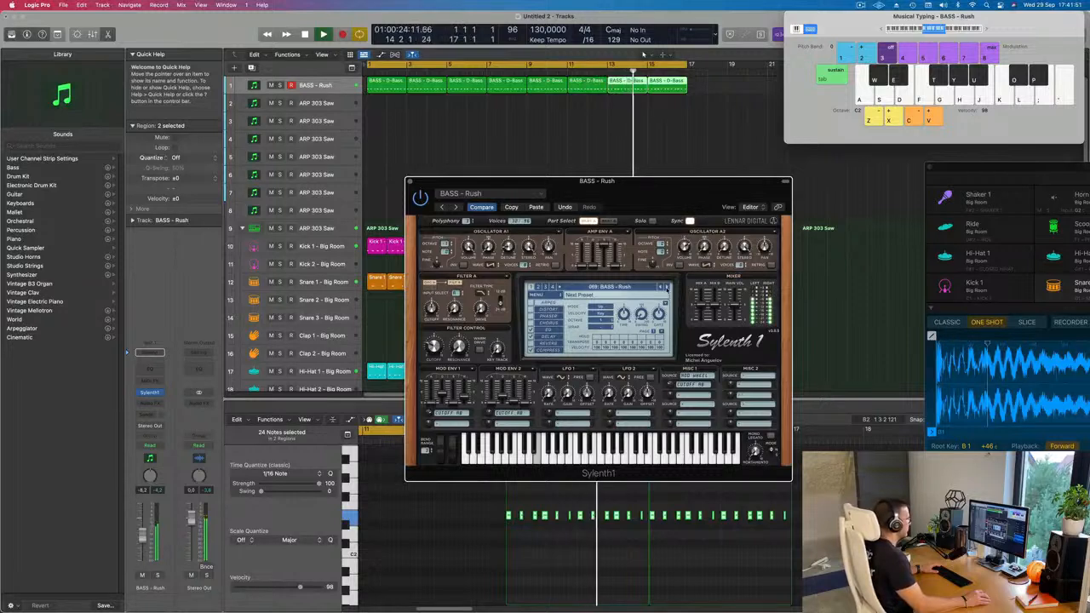
Audition the Sylenth1 presets following BASS - Rush, up to BASS - Trance Bassline 2.
left_click(667, 288)
left_click(667, 288)
left_click(667, 288)
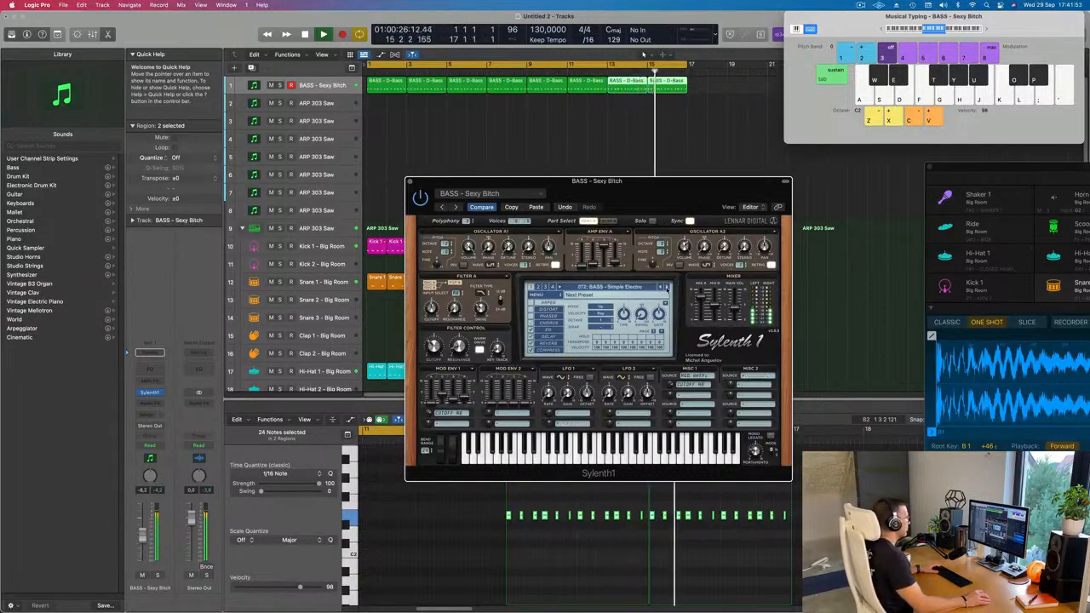
left_click(666, 288)
left_click(667, 288)
left_click(667, 288)
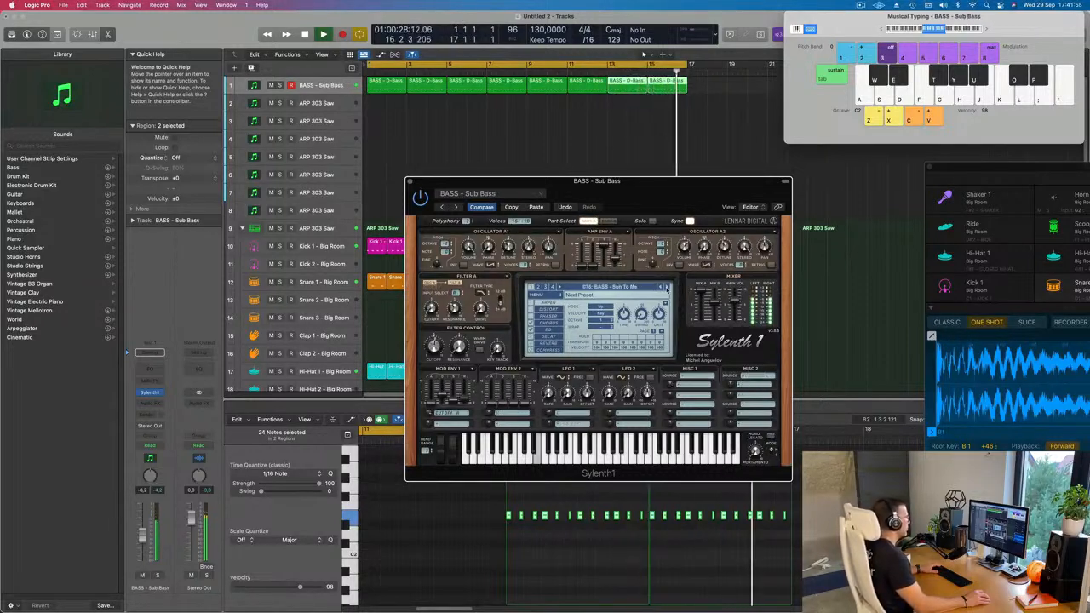
left_click(667, 288)
left_click(667, 288)
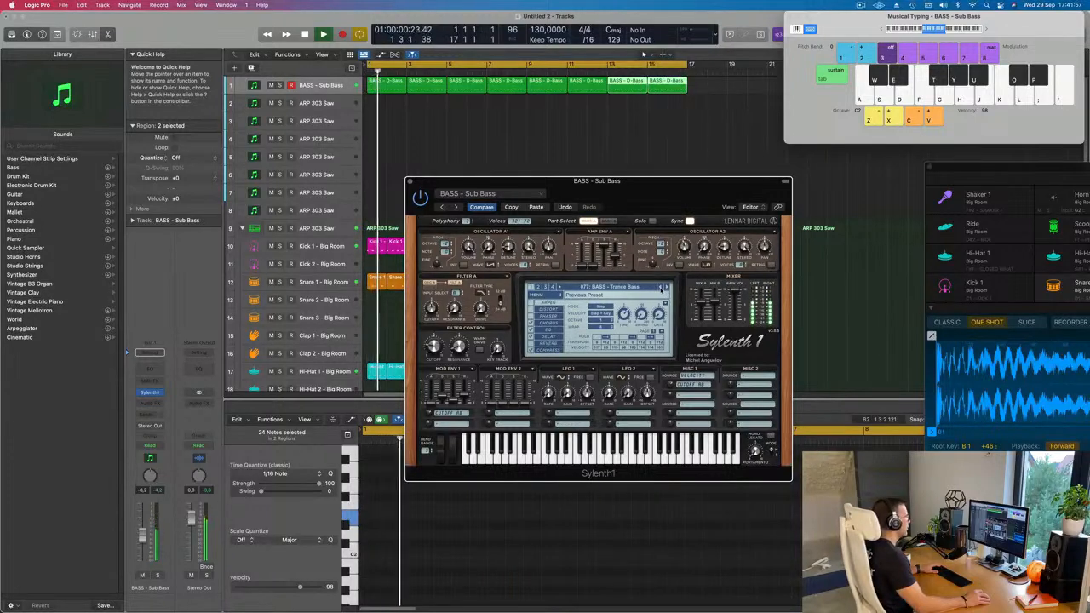
left_click(667, 288)
left_click(667, 288)
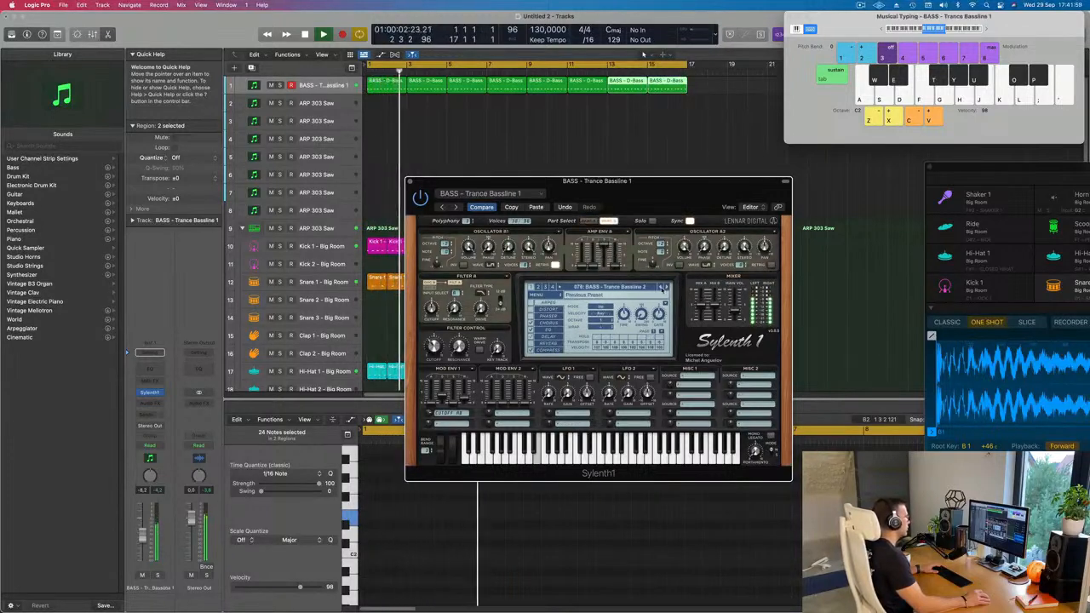
Step Sylenth1 back to the BASS - Rush preset and set the bass track's volume to -6.4 dB.
left_click(661, 288)
left_click(661, 288)
left_click(660, 287)
left_click(661, 288)
left_click(661, 287)
left_click(661, 288)
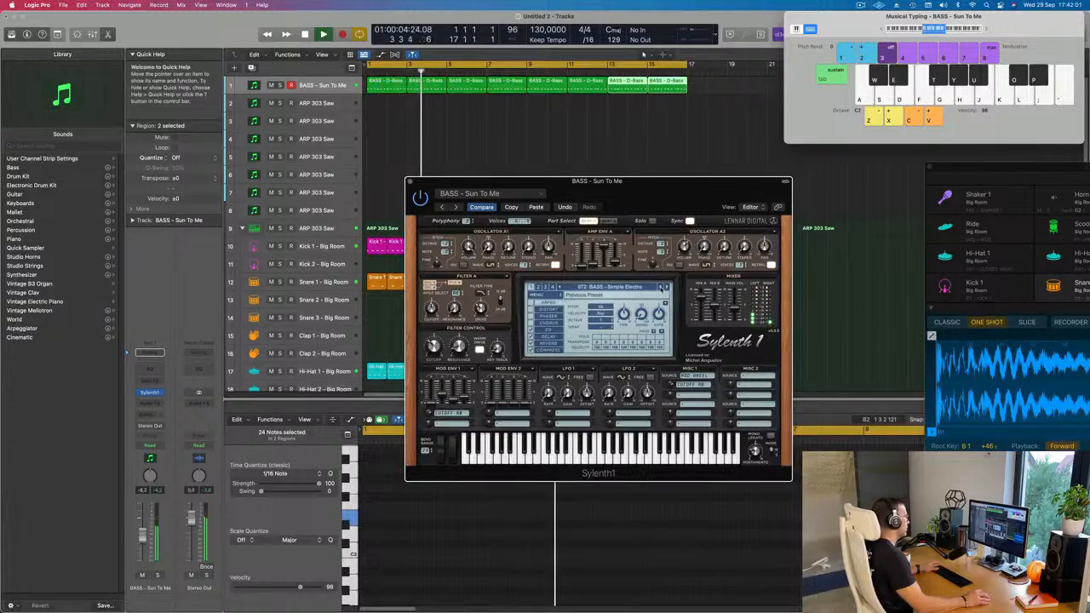
left_click(661, 288)
left_click(661, 288)
left_click(661, 288)
left_click(661, 288)
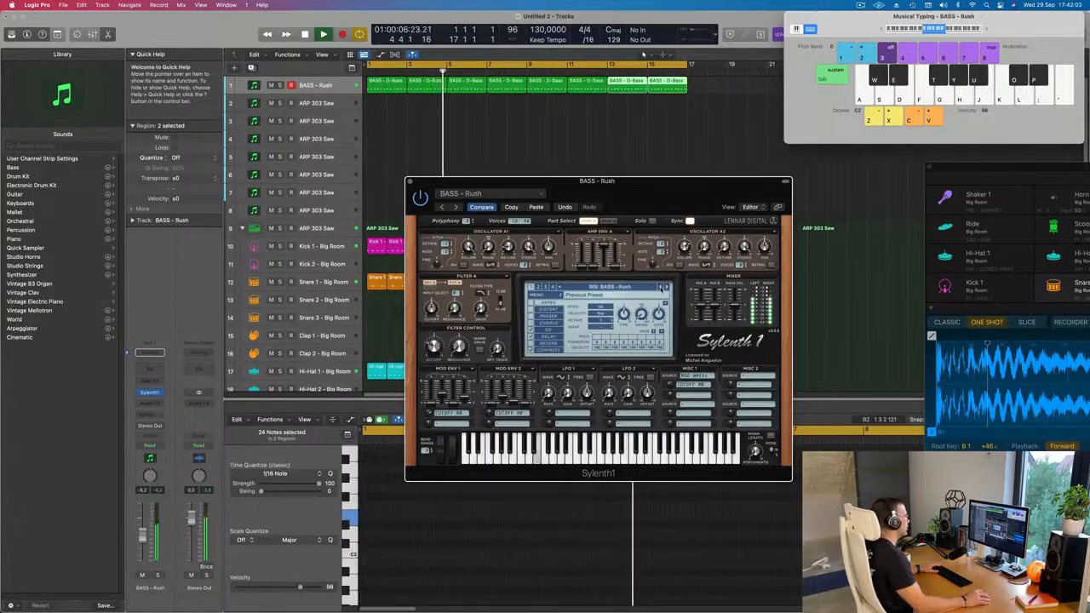
left_click_drag(670, 196, 677, 187)
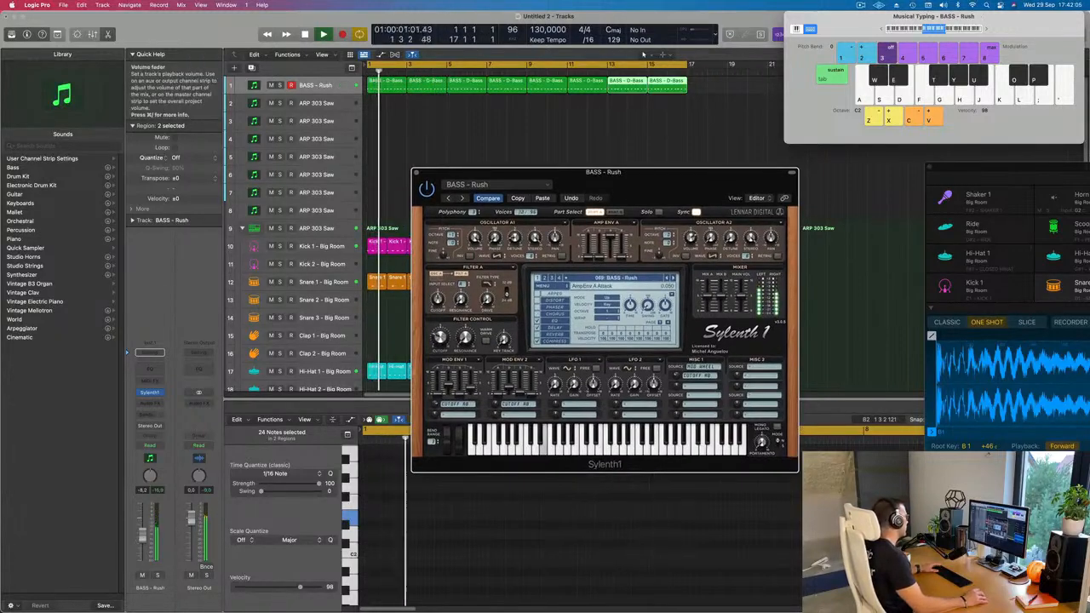
left_click_drag(143, 536, 143, 533)
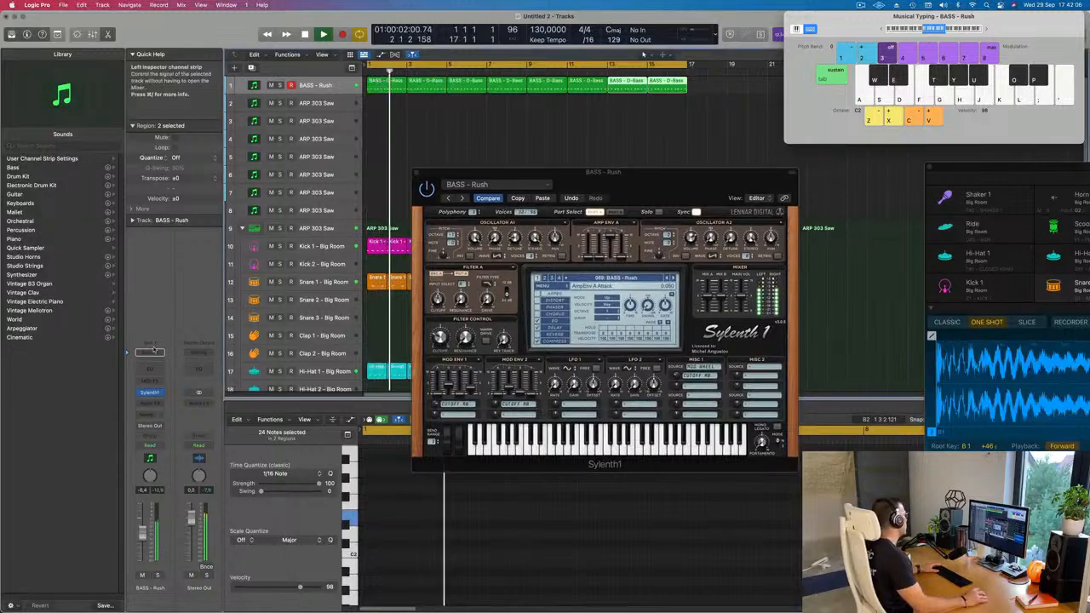
Insert a Compressor as an audio effect on the BASS - Rush channel strip.
left_click(155, 403)
mouse_move(170, 445)
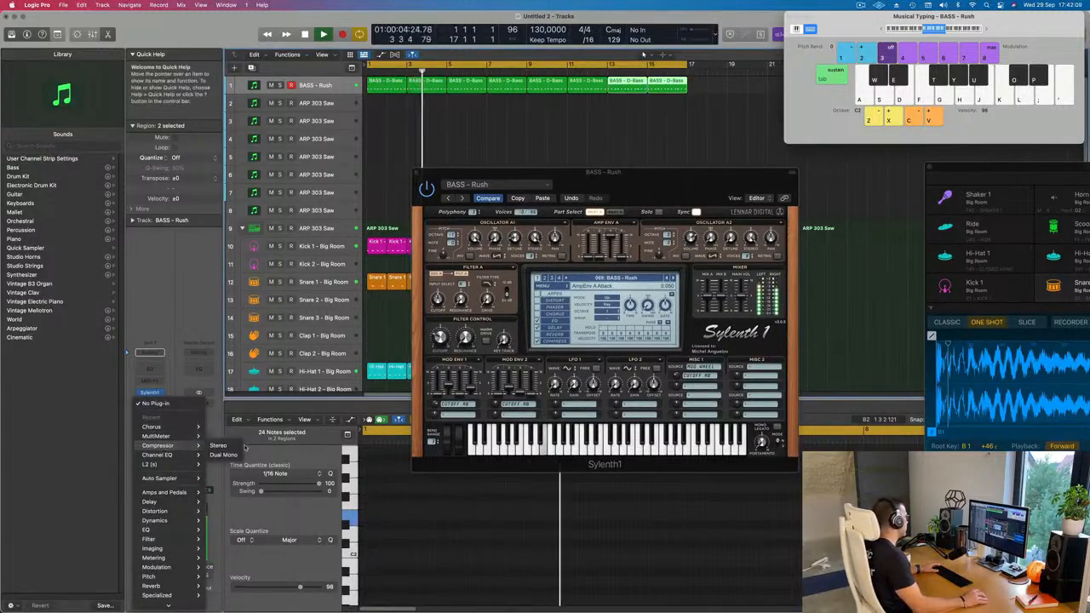
left_click(538, 91)
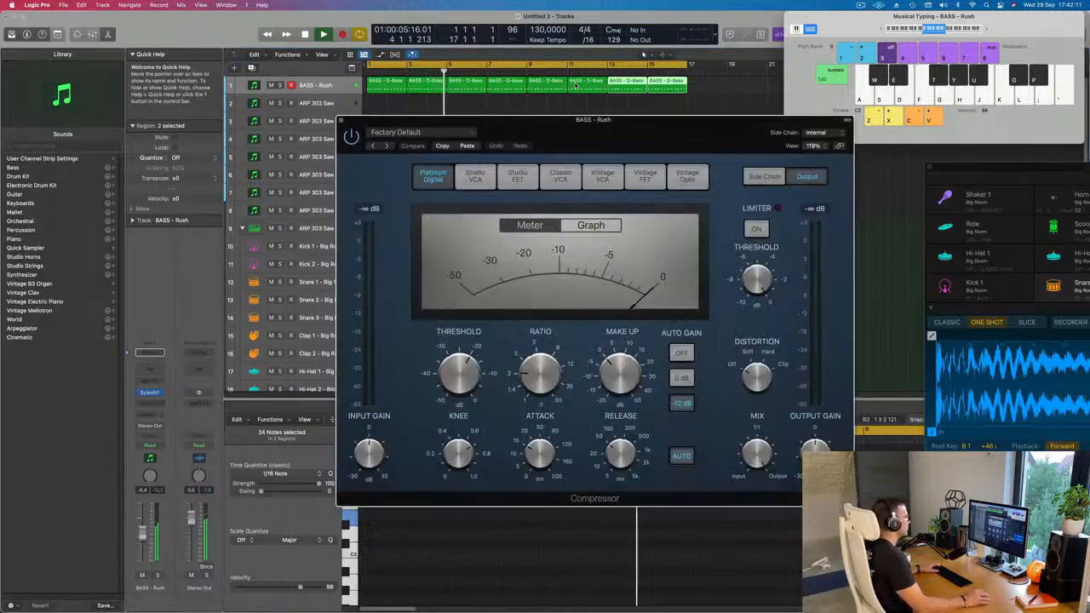
Set the Compressor's side chain to Kick 1 - Big Room (Inst 9), adjust its ratio, attack and release without auto release, and close it.
left_click(772, 126)
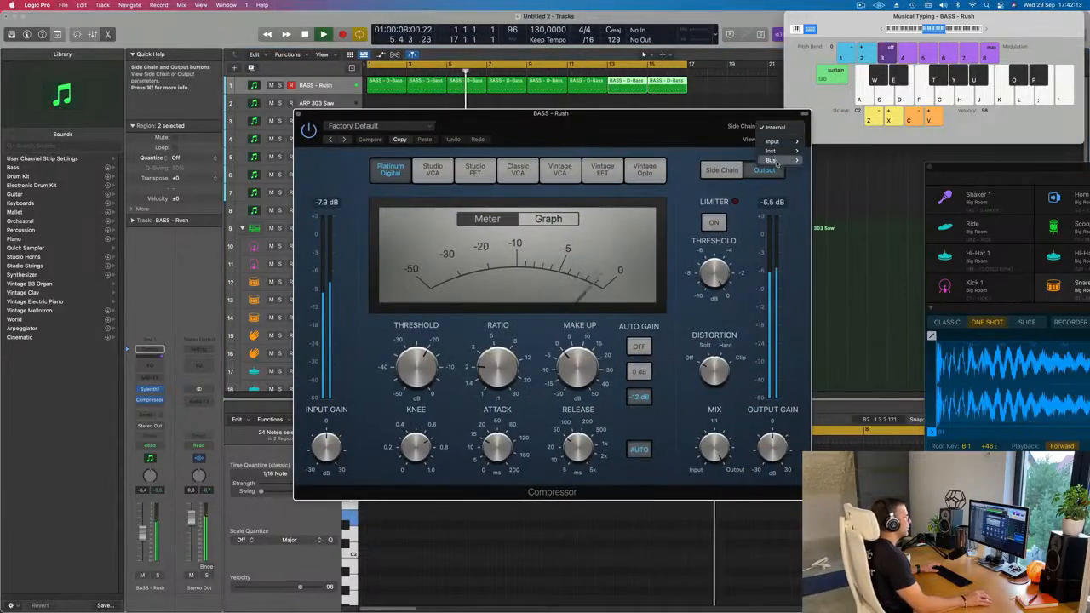
mouse_move(770, 150)
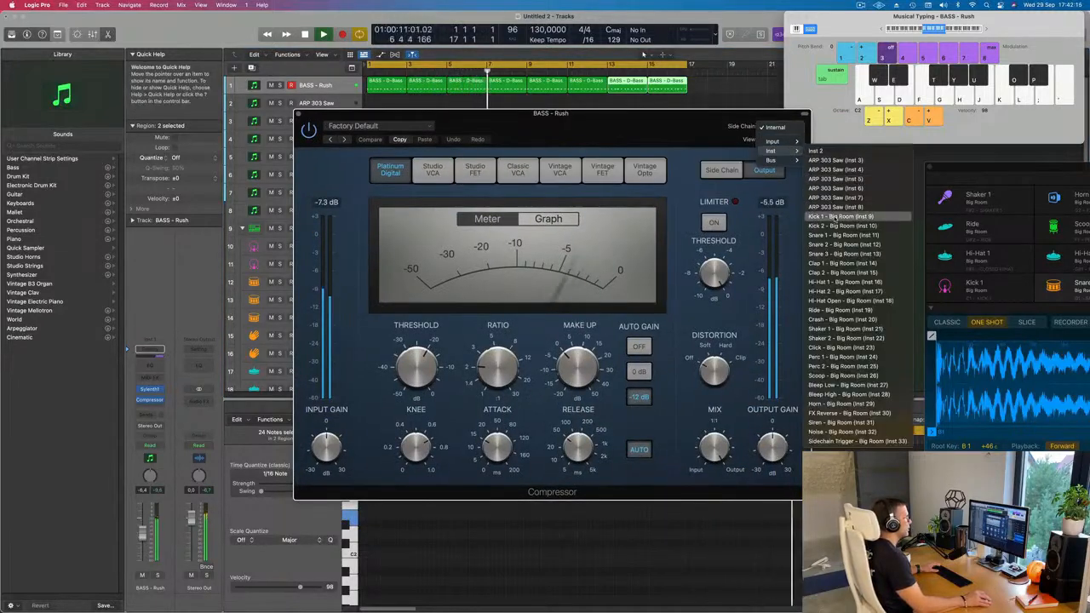
left_click(657, 151)
left_click_drag(498, 444, 497, 464)
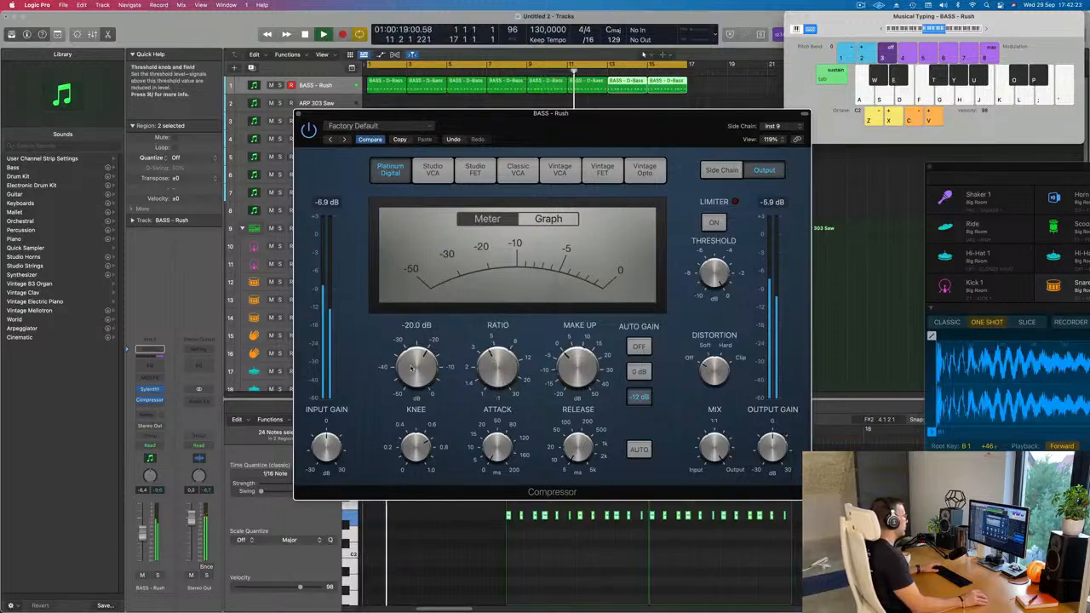
left_click(298, 114)
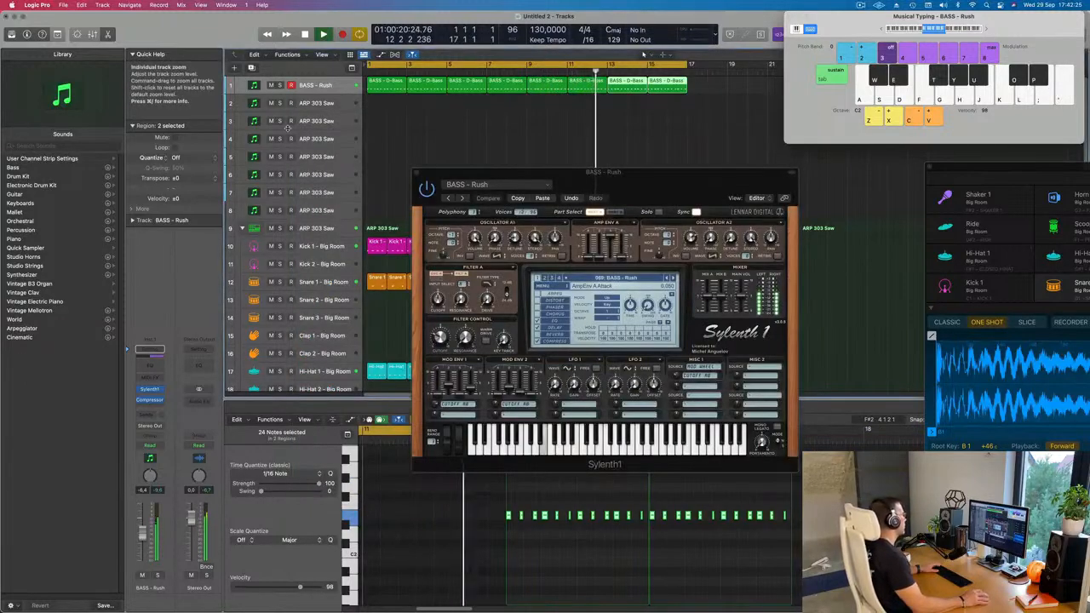
Move the Sylenth1 window clear of the tracks and duplicate the BASS - Rush track with its settings.
left_click_drag(675, 190, 726, 216)
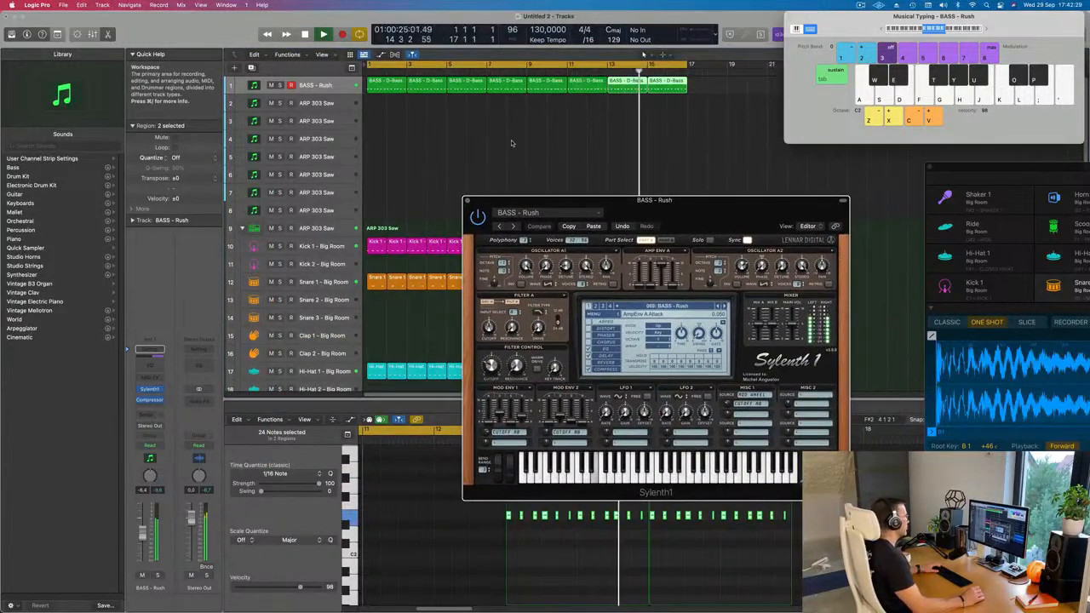
left_click(255, 88)
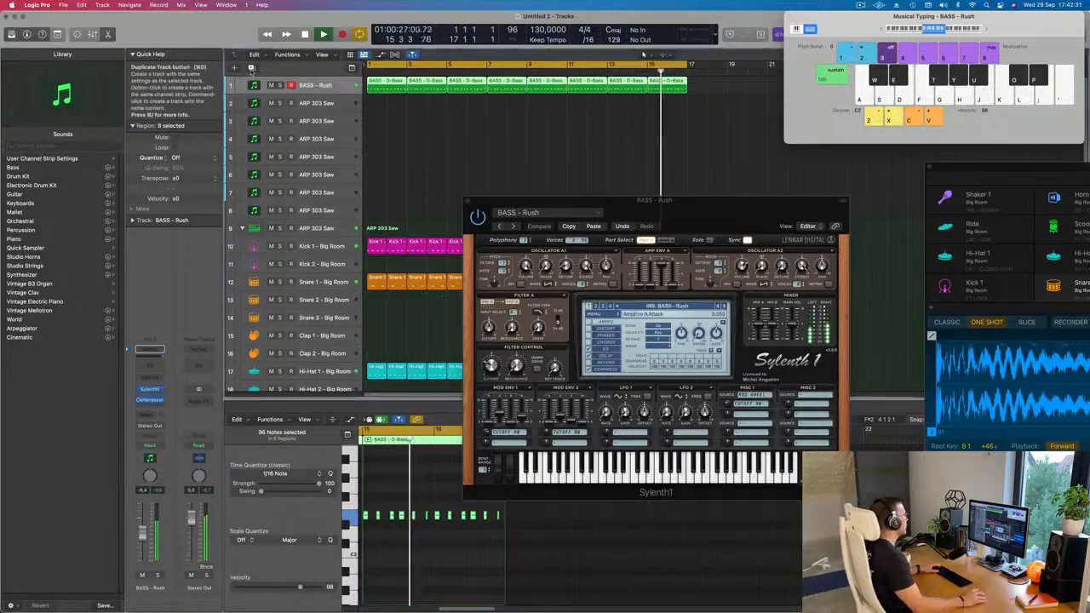
key("super+d")
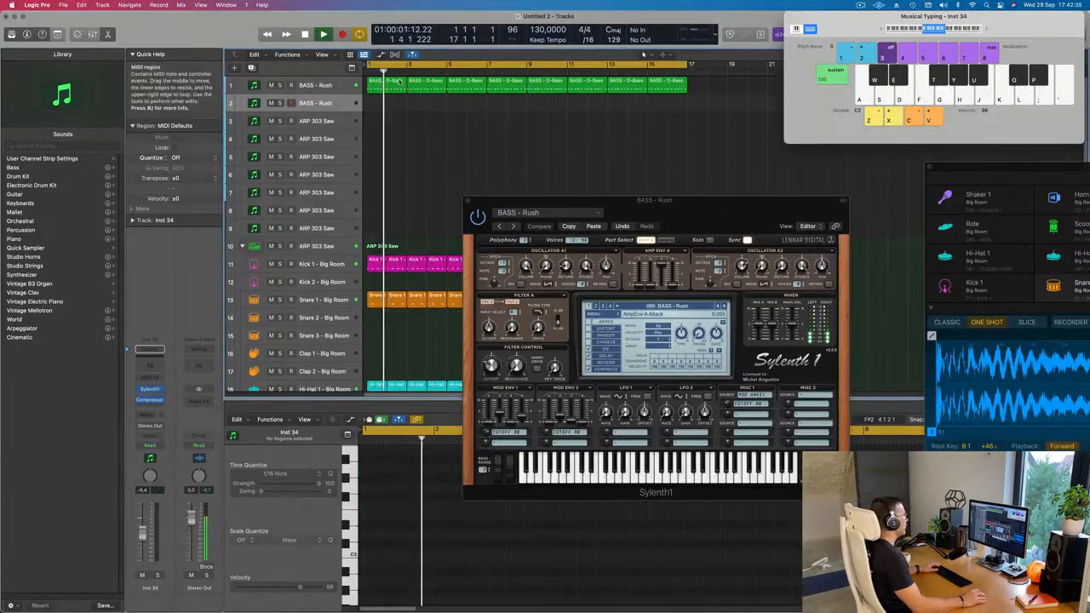
Copy all the D-Bass regions to the duplicate BASS - Rush track and keep only the first two-bar region on the original.
left_click(335, 86)
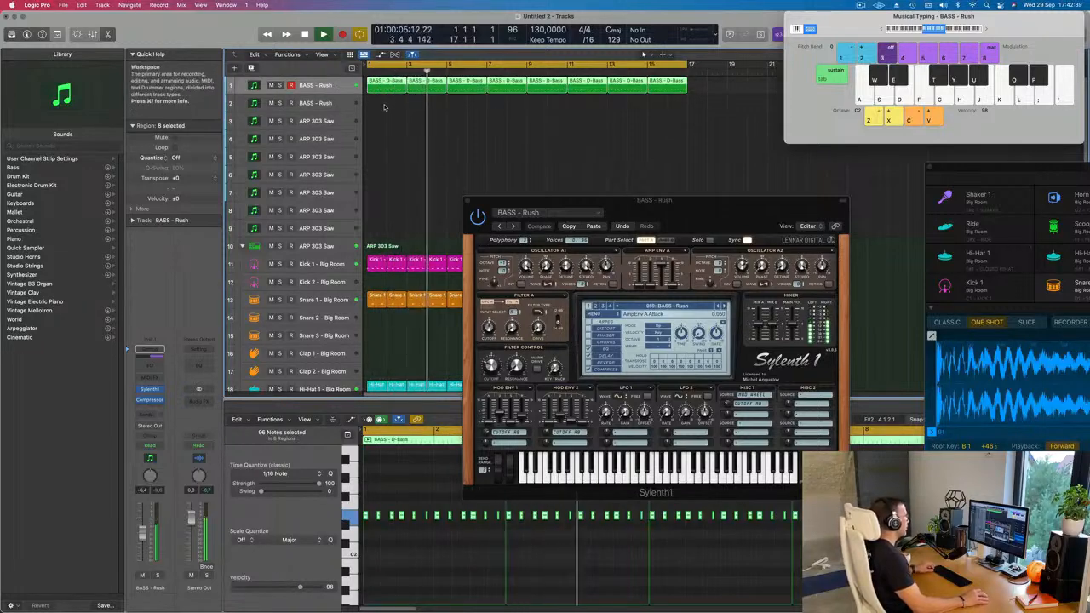
mouse_move(378, 84)
left_mouse_down()
mouse_move(388, 105)
mouse_move(387, 84)
left_mouse_up()
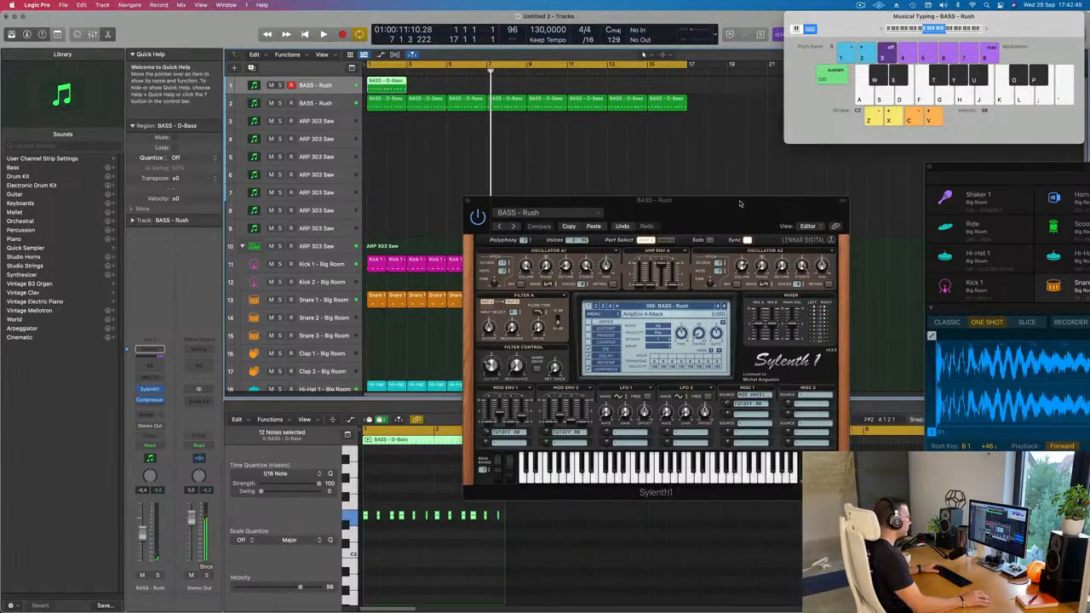
Load the BASS - Feelin Good preset in the original BASS - Rush track's Sylenth1 and play that track soloed.
left_click(594, 226)
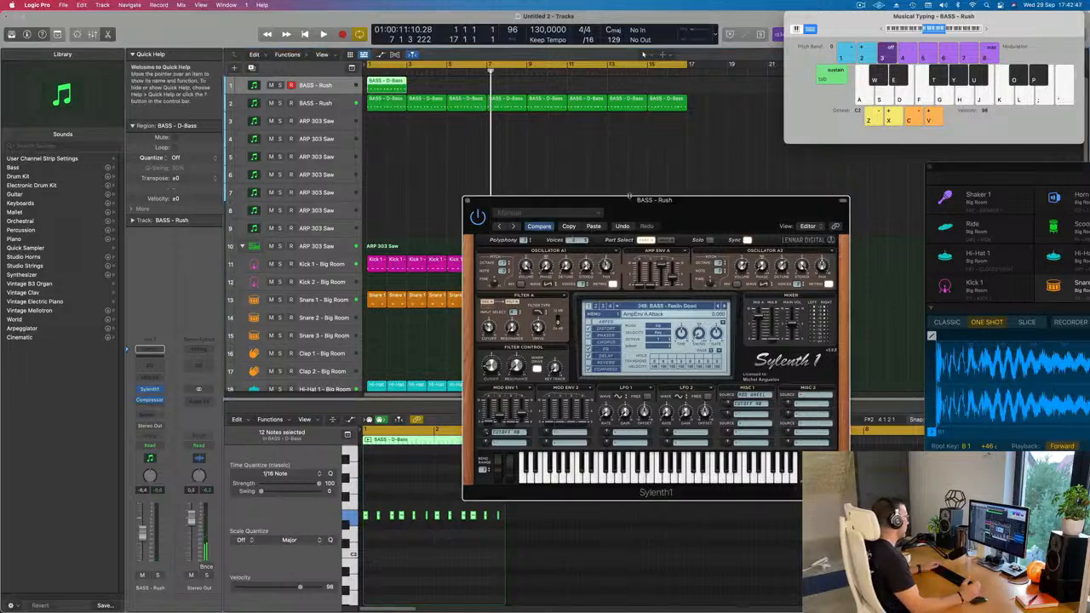
key("space")
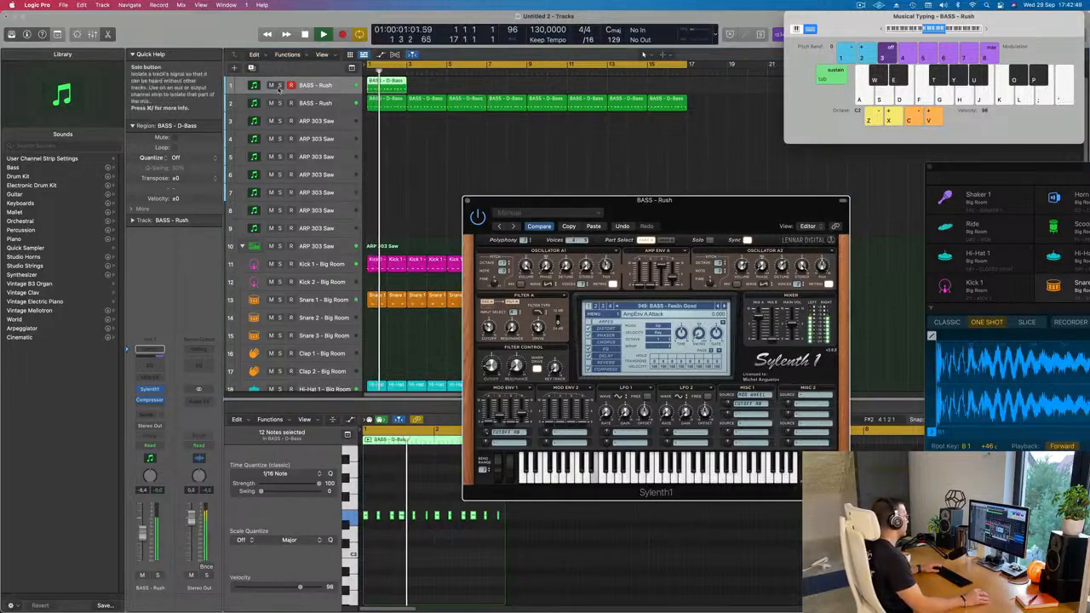
left_click(279, 86)
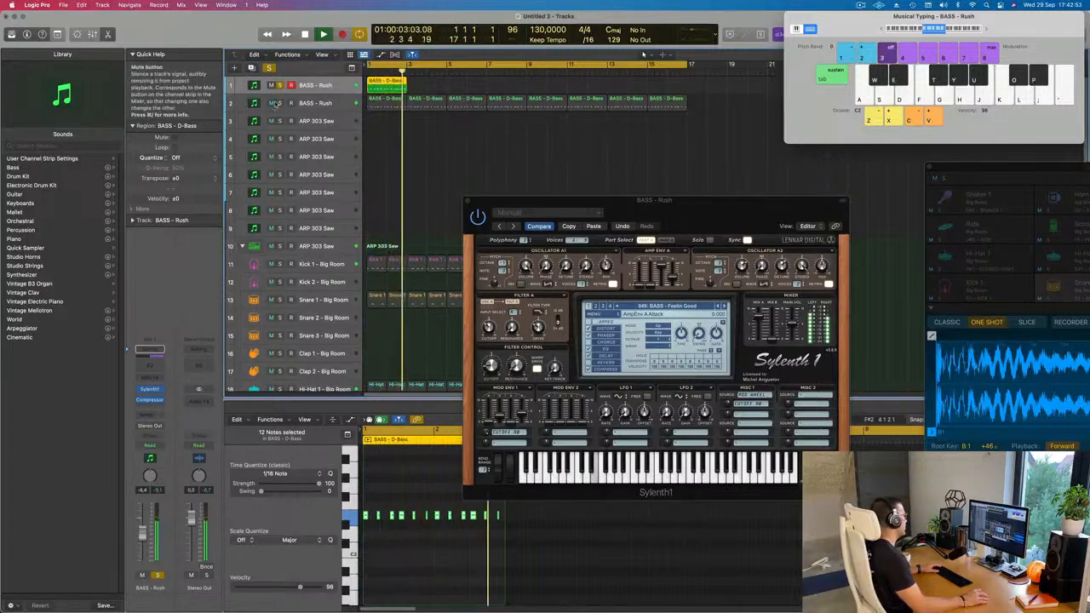
left_click(279, 86)
Repeat the D-Bass region on the original BASS - Rush track up to bar 17, with the duplicate muted only while listening.
left_click(273, 103)
key("Return")
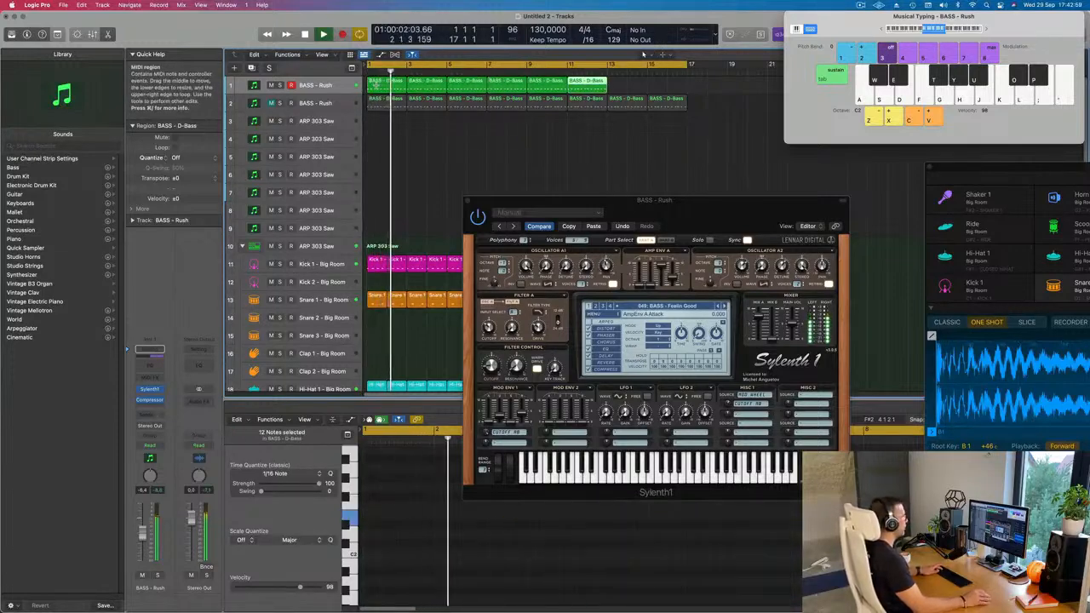
left_click(270, 104)
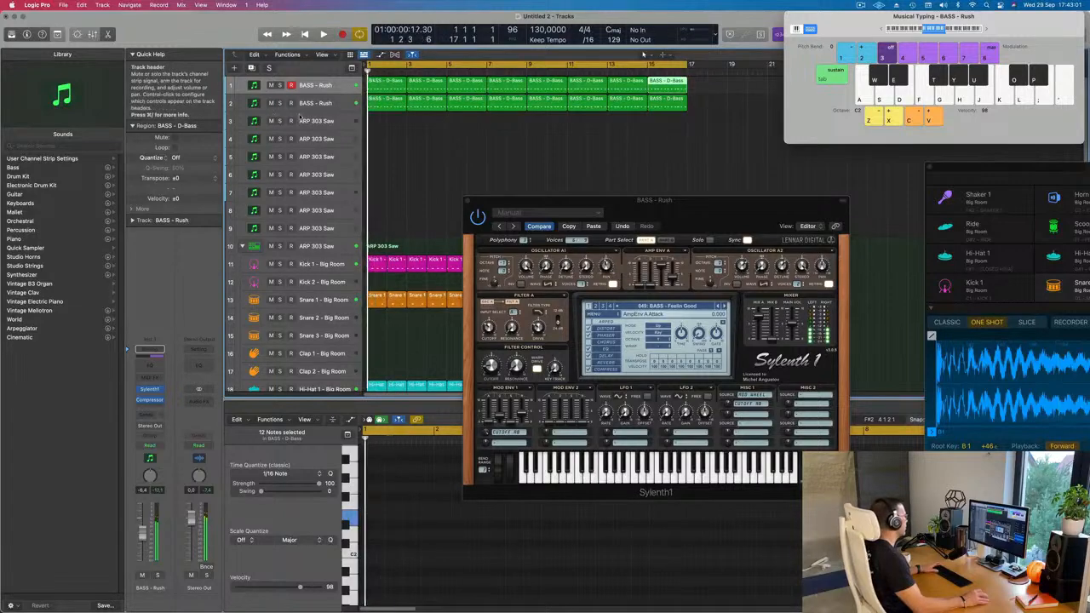
Mute the original BASS - Rush track, select the duplicate, and play the arrangement from the start.
key("super+Left")
key("super+Left")
key("super+Left")
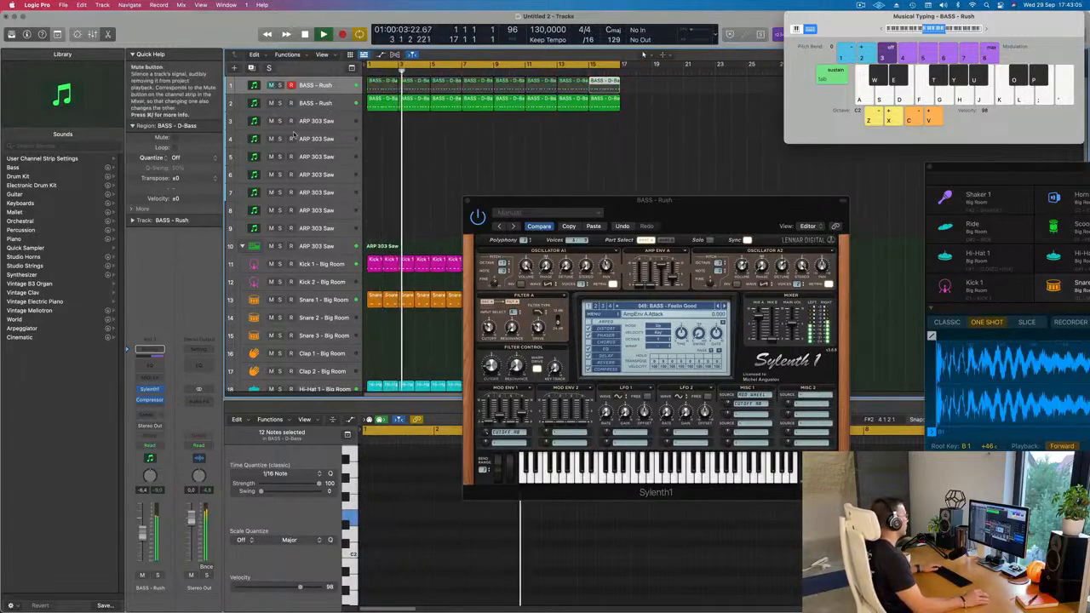
left_click(338, 105)
key("Return")
Adjust the filter cutoff and Mod Env 1 decay in the original bass track's Sylenth1 during playback.
left_click_drag(565, 204, 582, 183)
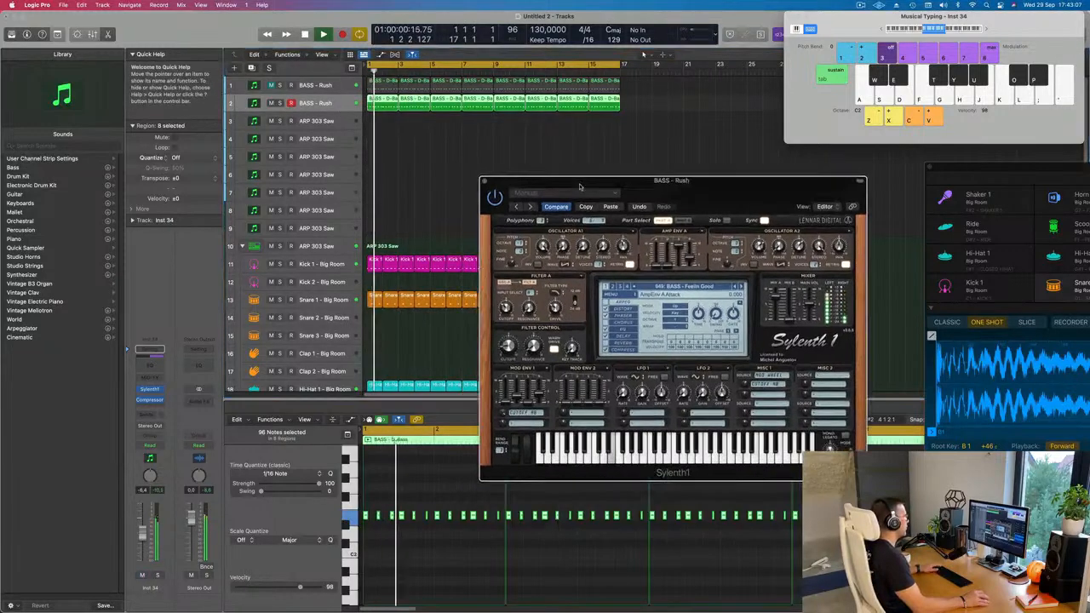
key("Return")
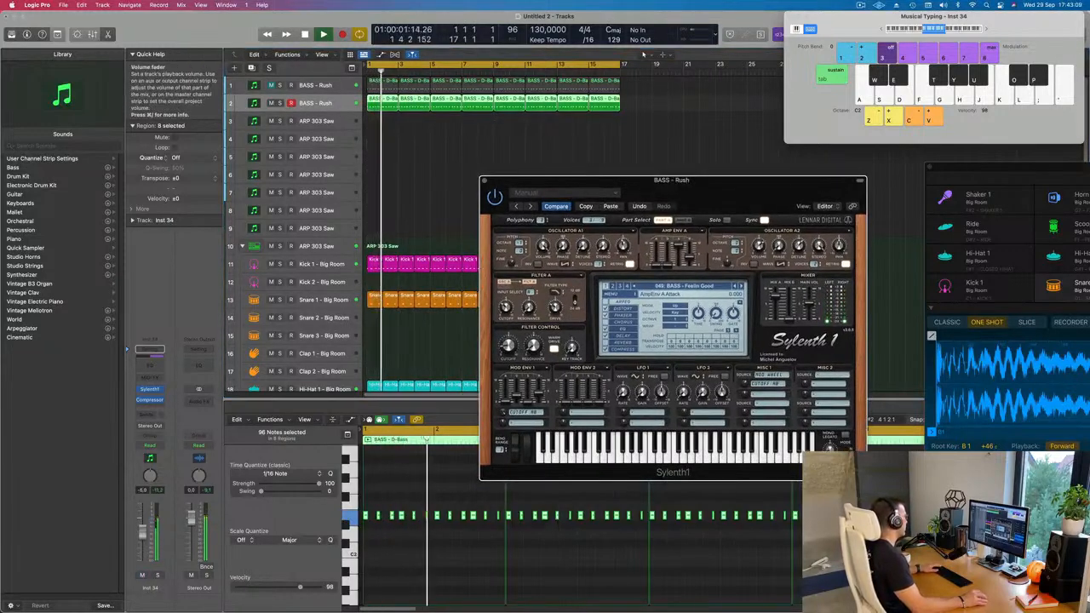
key("space")
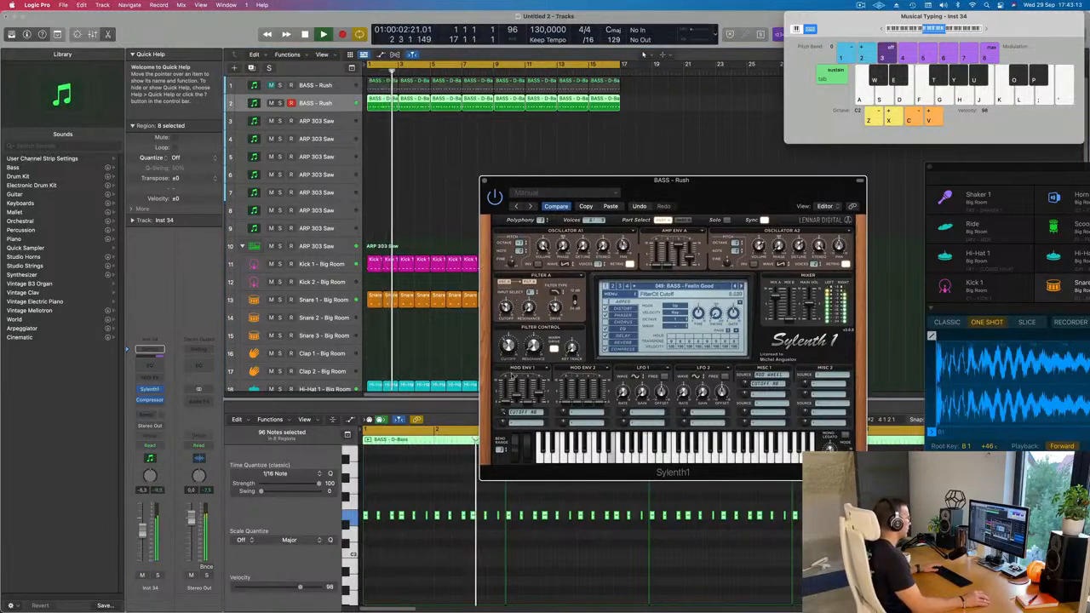
left_click(145, 398)
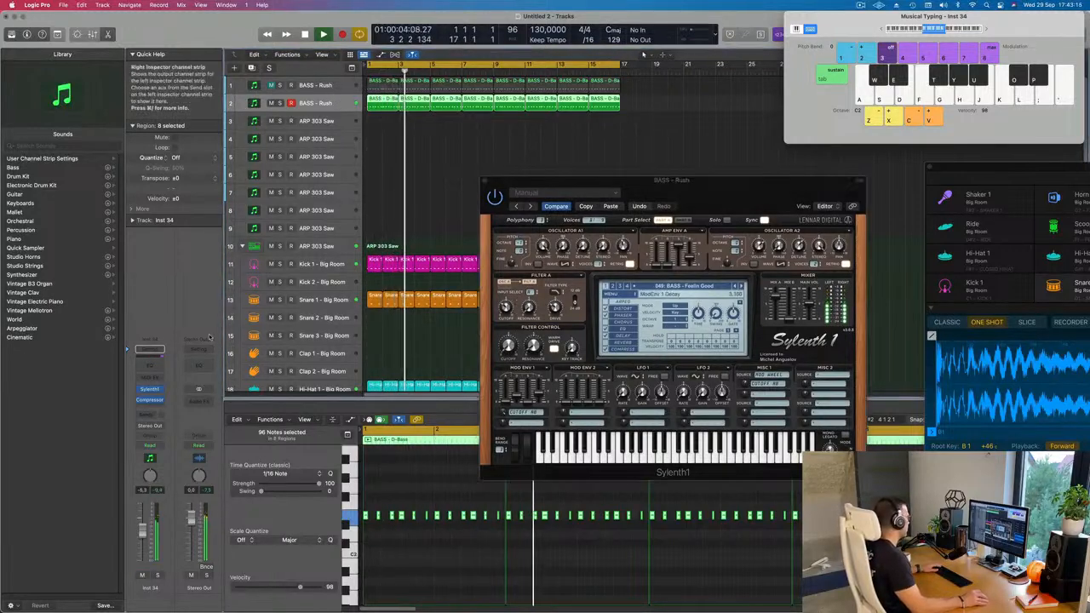
Adjust the filter cutoff in the duplicate track's Sylenth1, close both synth windows, and replay from the start.
left_click(150, 389)
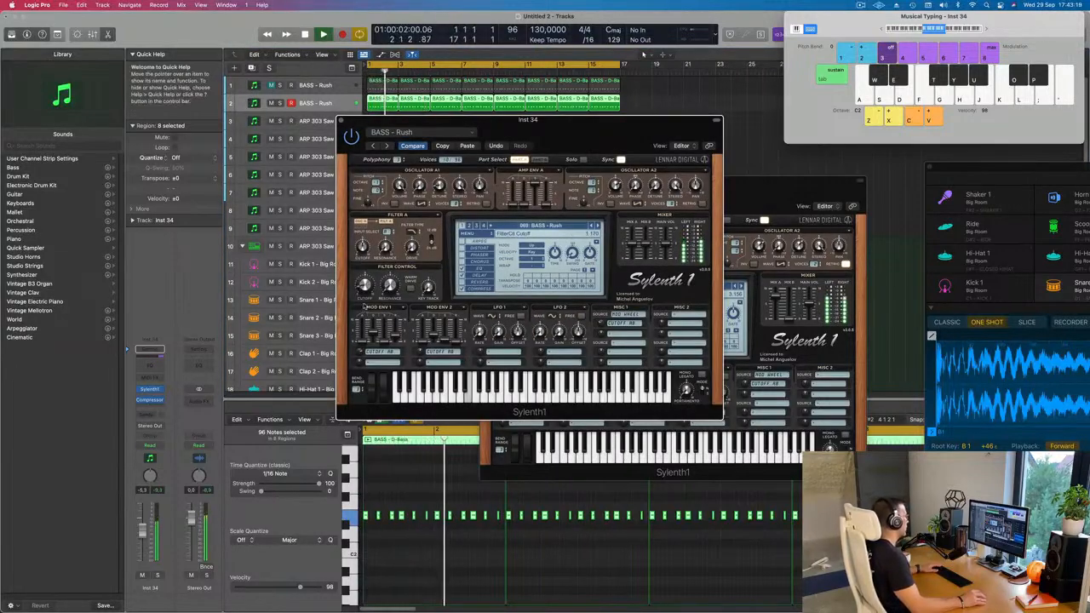
left_click_drag(428, 125, 585, 178)
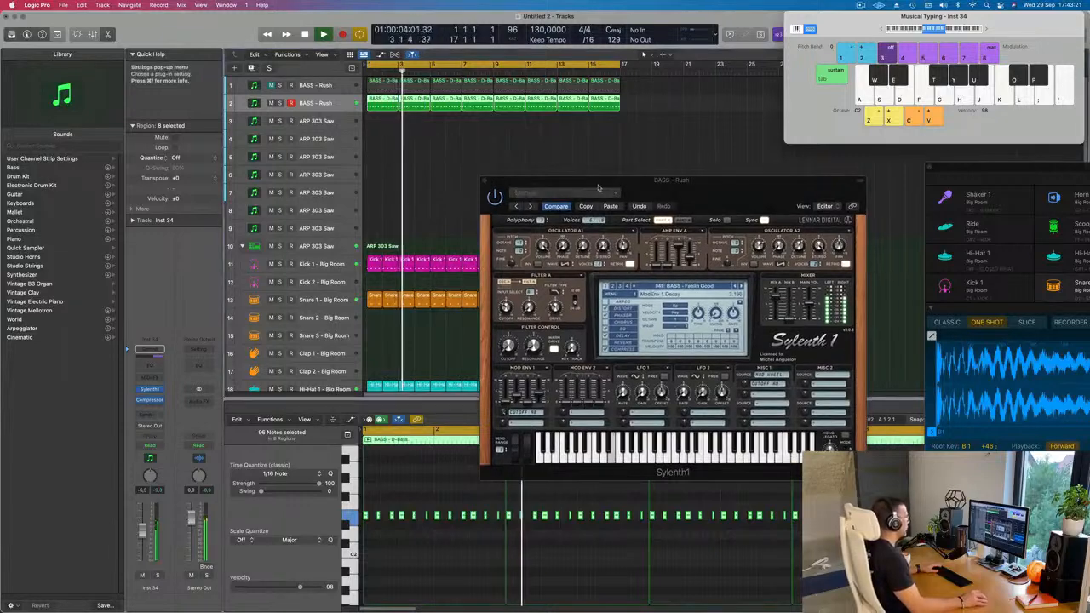
left_click(499, 174)
left_click(460, 184)
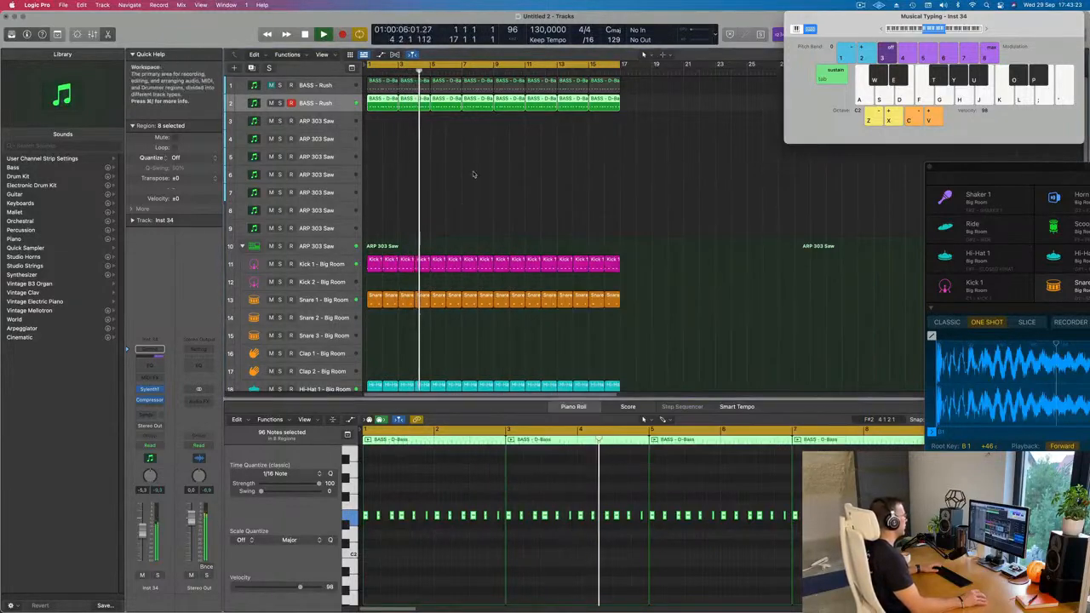
key("Return")
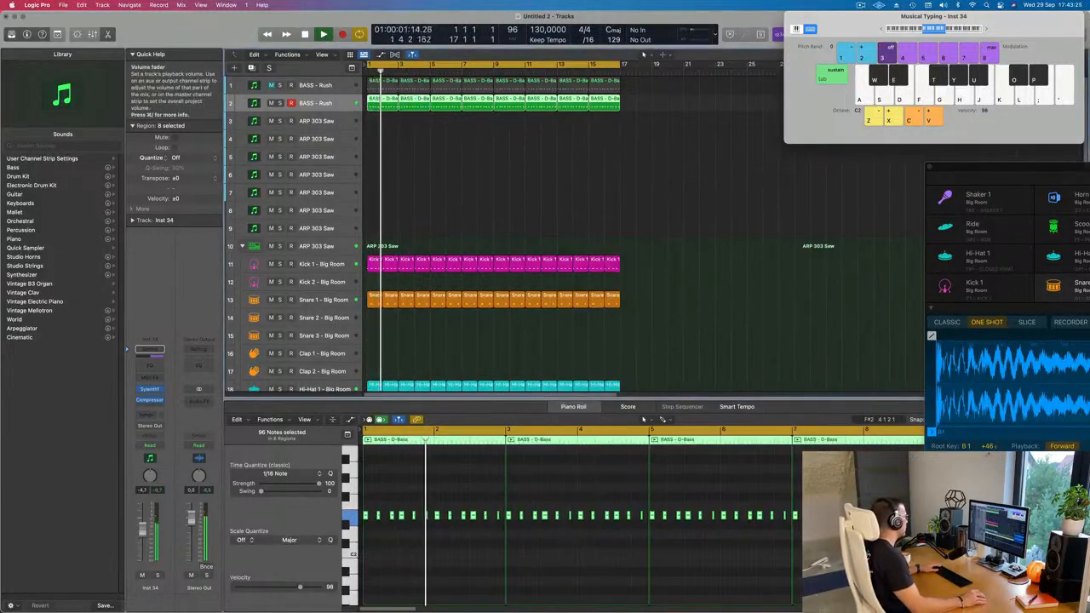
key("Return")
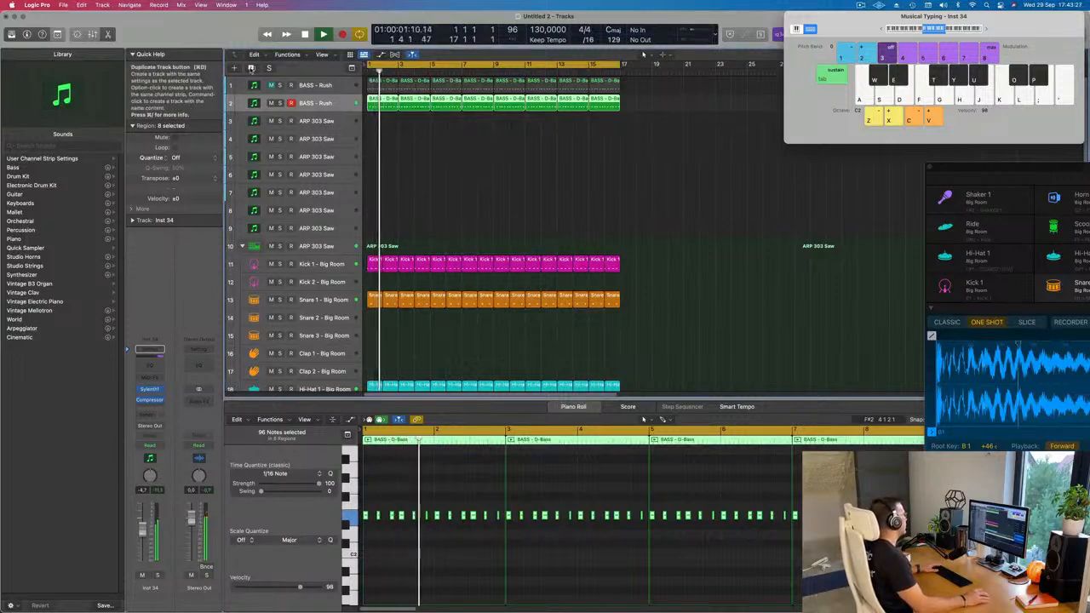
Duplicate the second BASS - Rush track and send the new track to Bus 5.
left_click(252, 67)
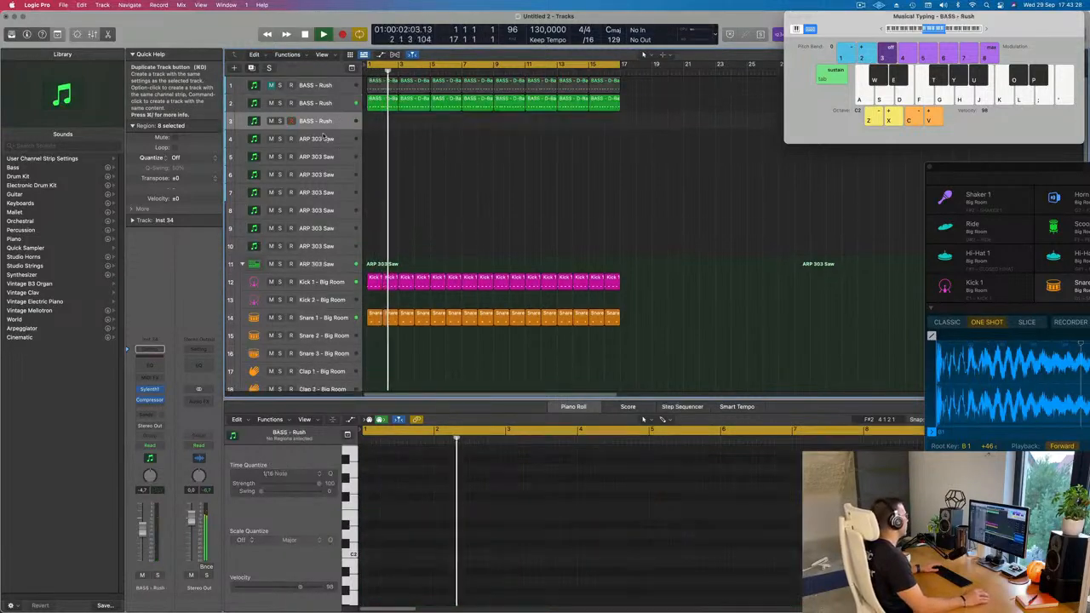
left_click(153, 425)
mouse_move(149, 428)
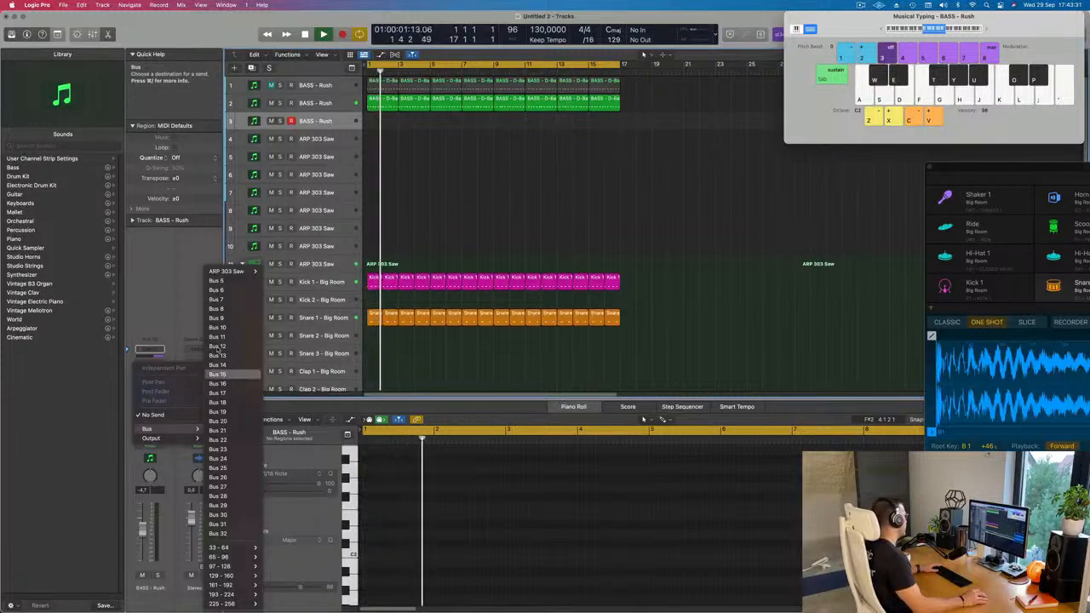
left_click(217, 280)
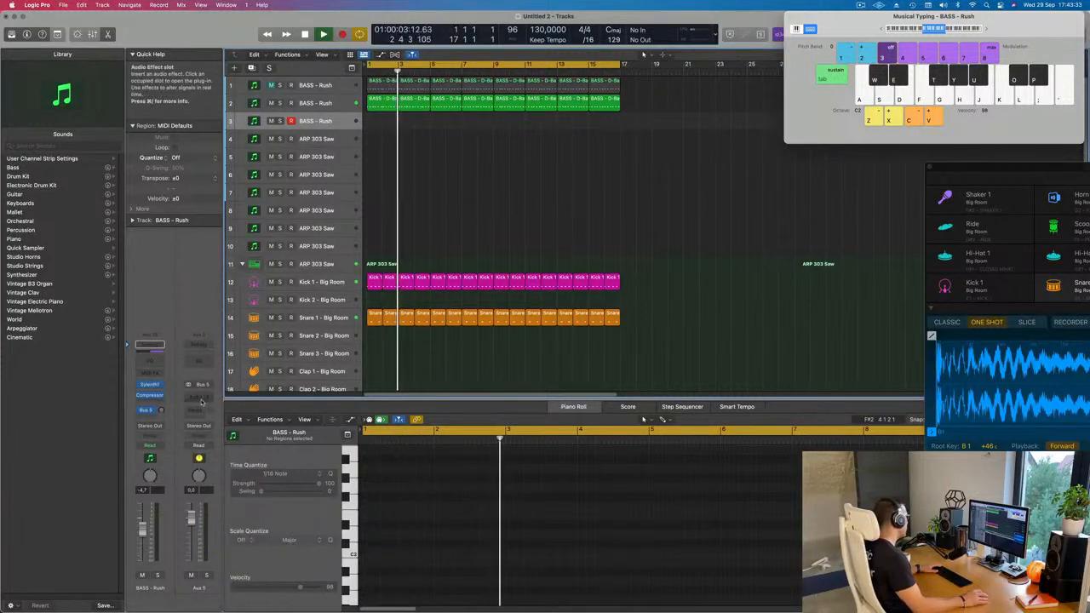
Insert a stereo SilverVerb on Aux 5, load its grandiose preset, and close the plug-in.
left_click(200, 399)
mouse_move(223, 530)
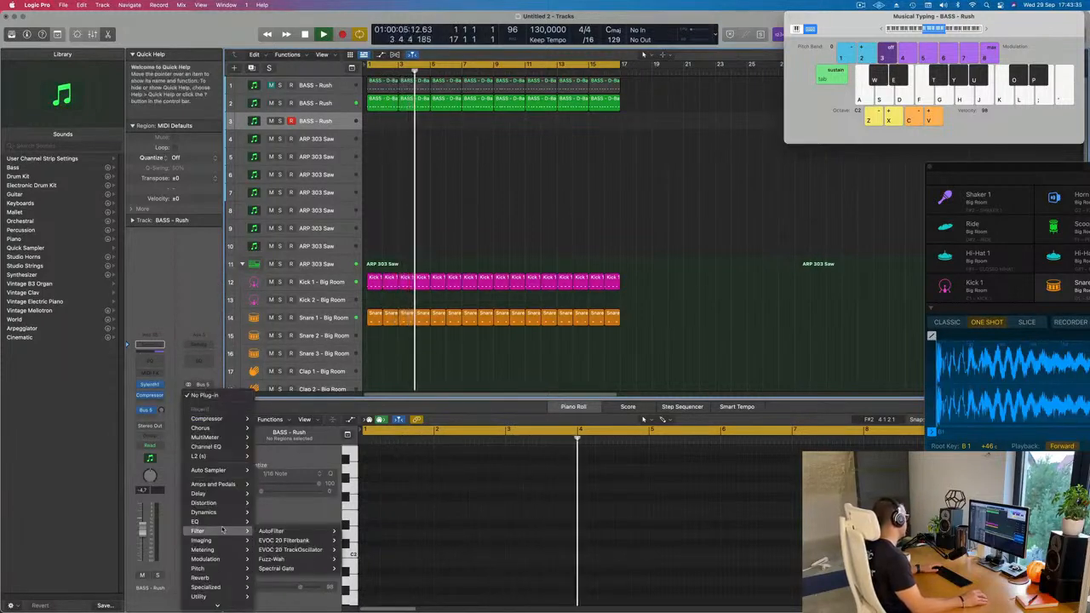
mouse_move(213, 577)
mouse_move(281, 594)
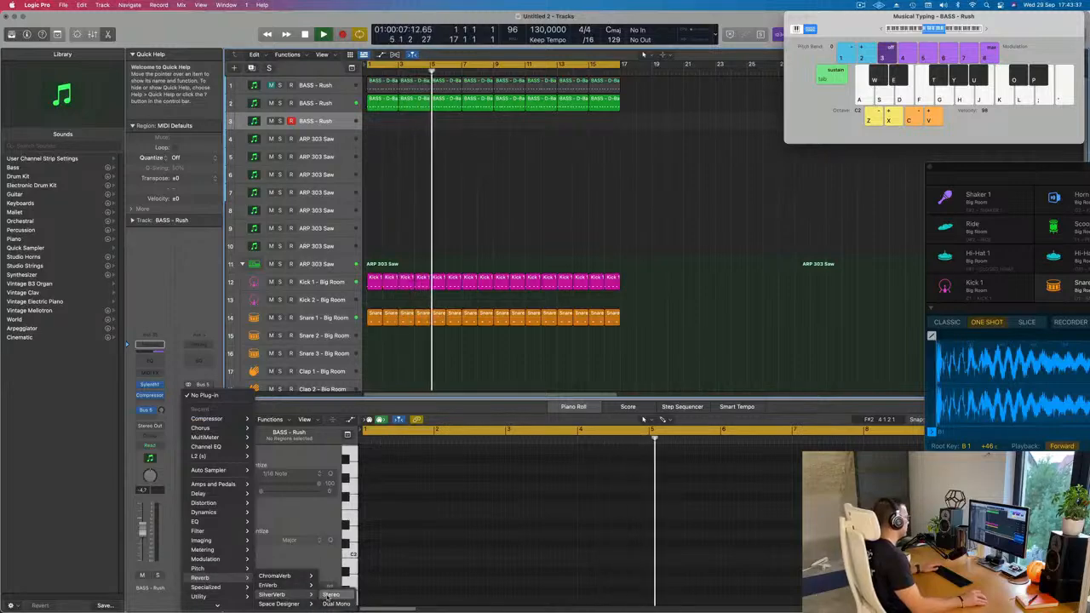
left_click(331, 594)
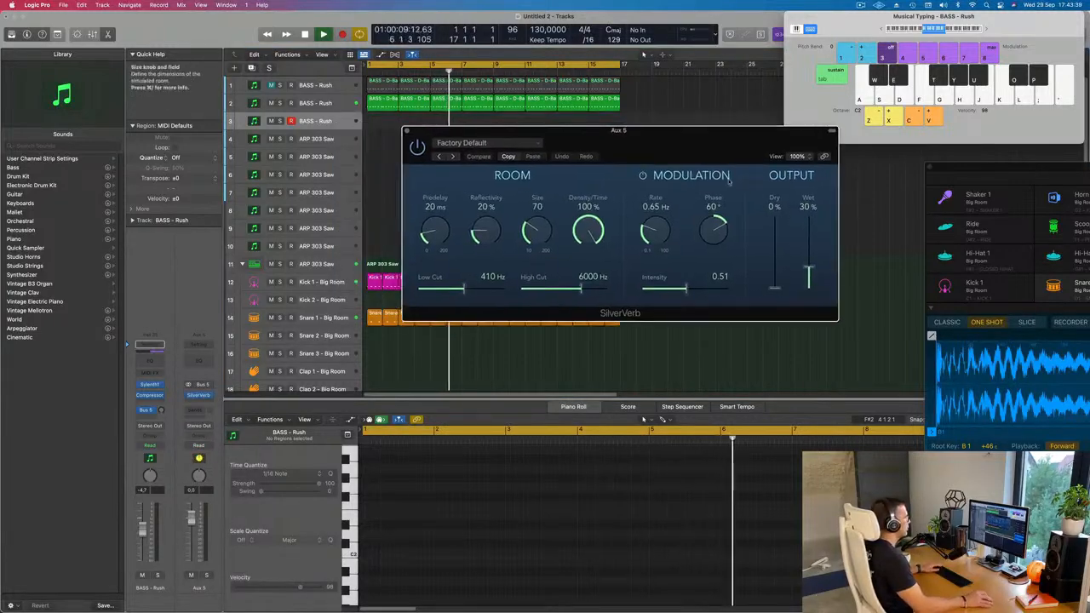
left_click(477, 143)
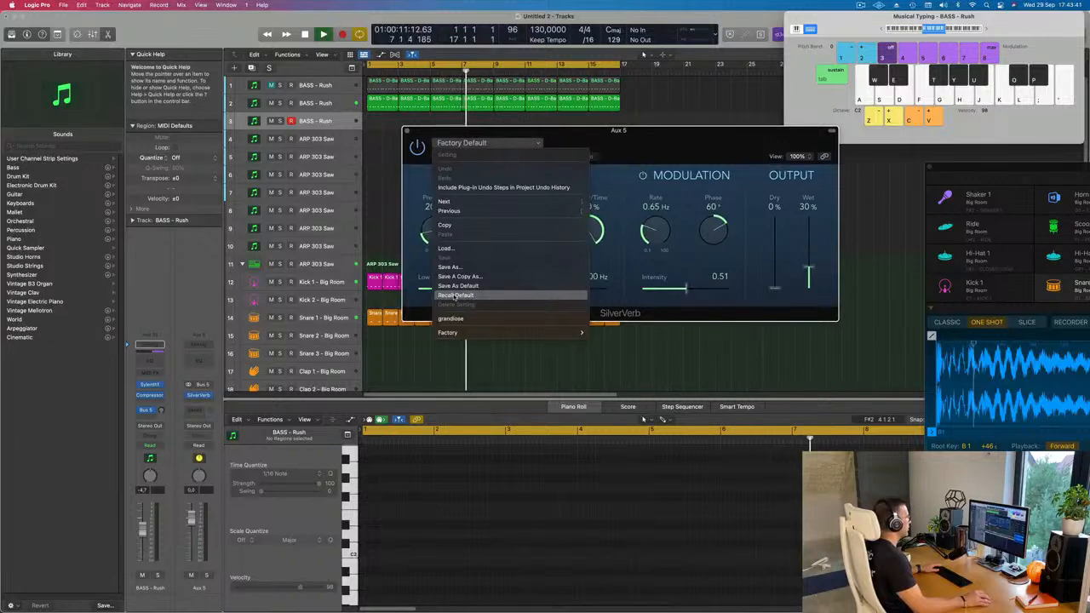
left_click(565, 317)
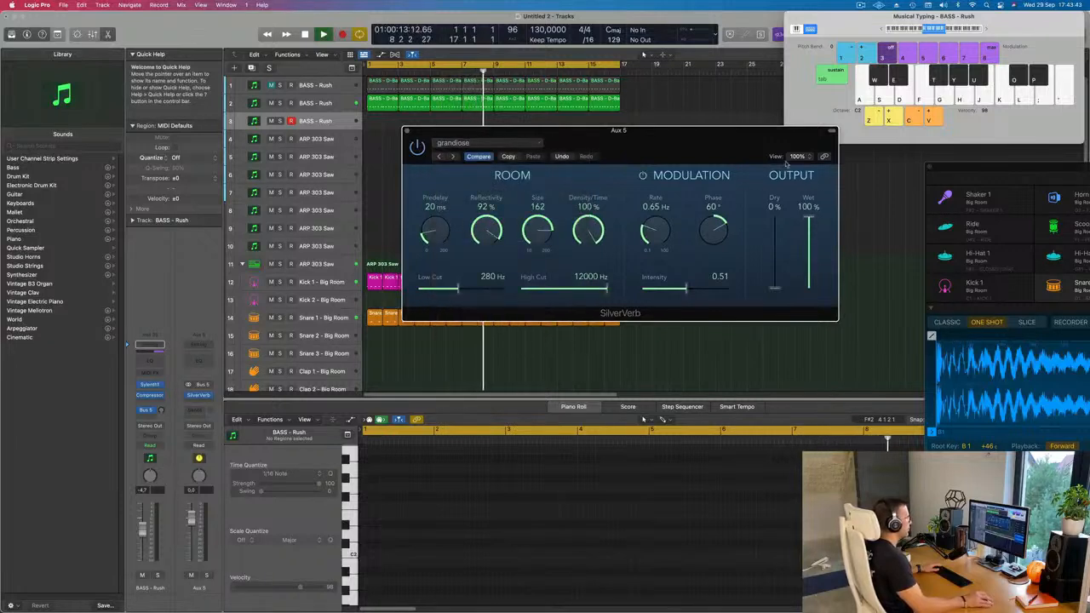
left_click(407, 131)
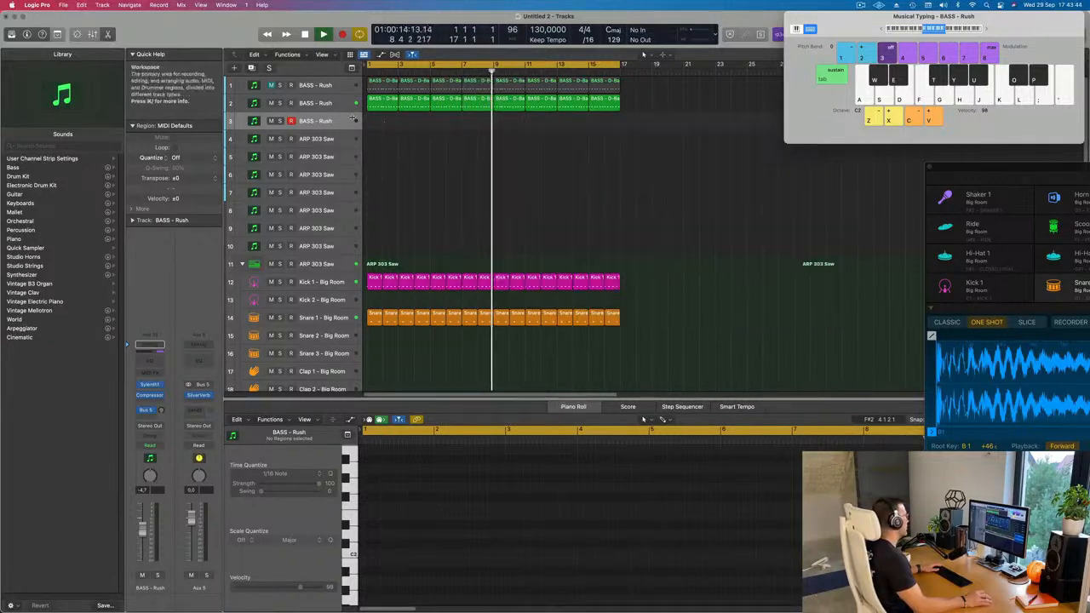
Load the PAD - Air Pad preset from bank 2 in the new track's Sylenth1 and raise its Bus 5 send.
left_click(149, 385)
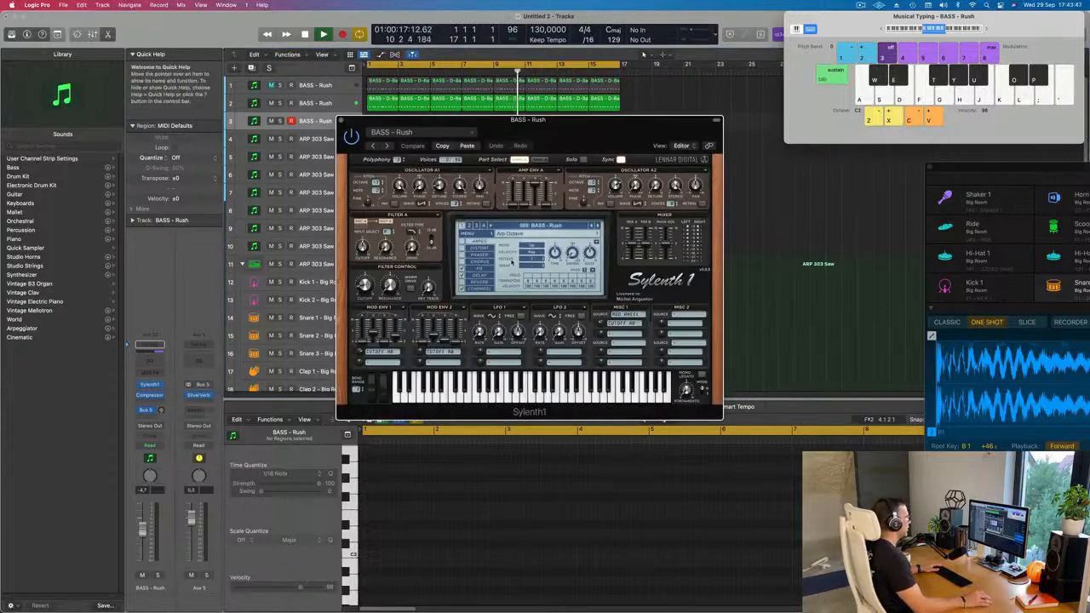
left_click(572, 227)
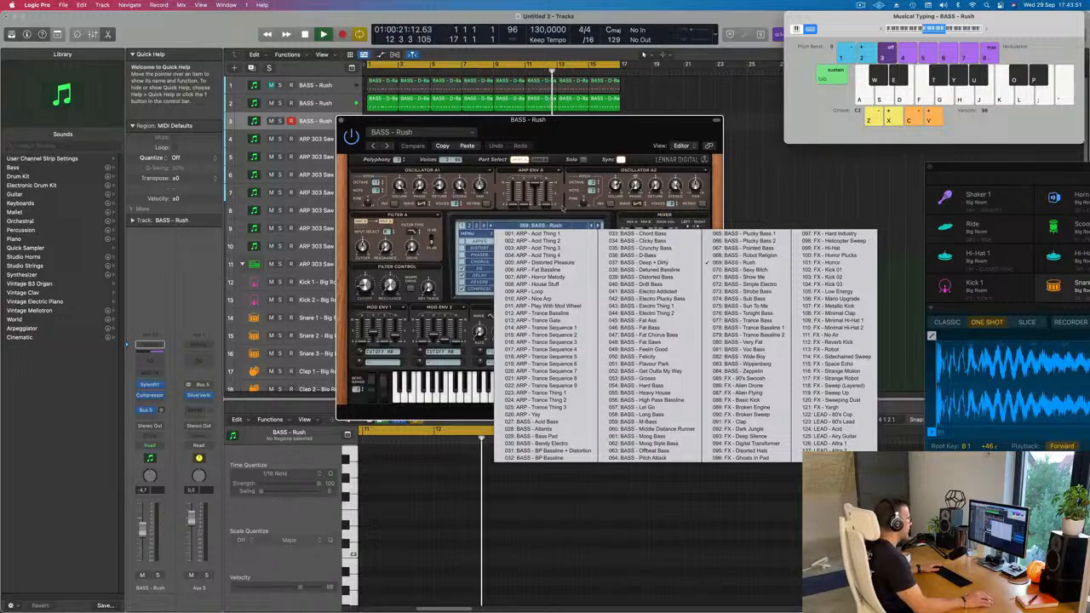
left_click(469, 227)
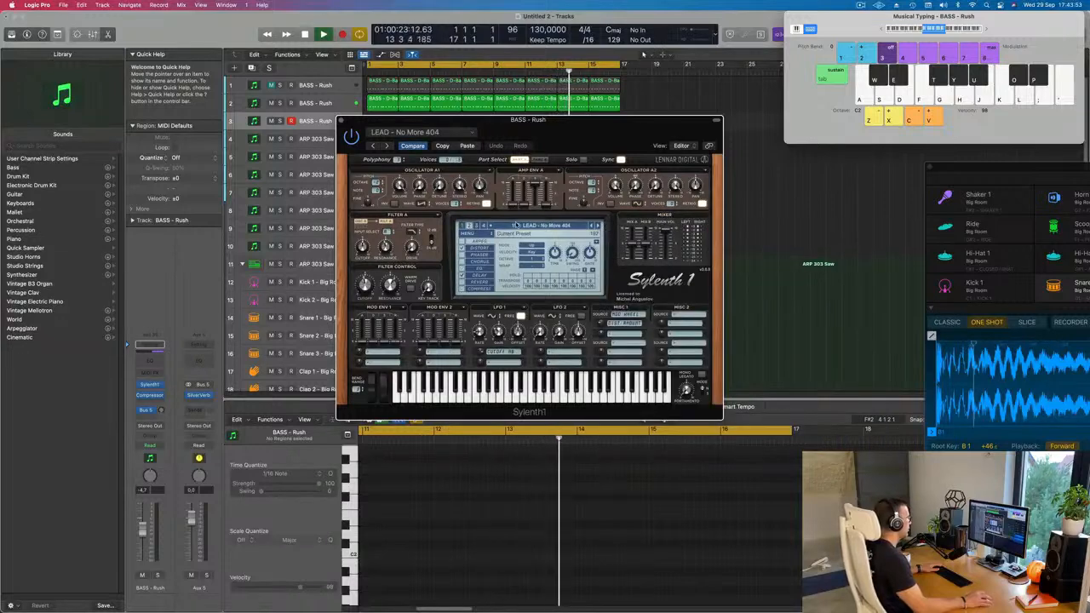
left_click(516, 226)
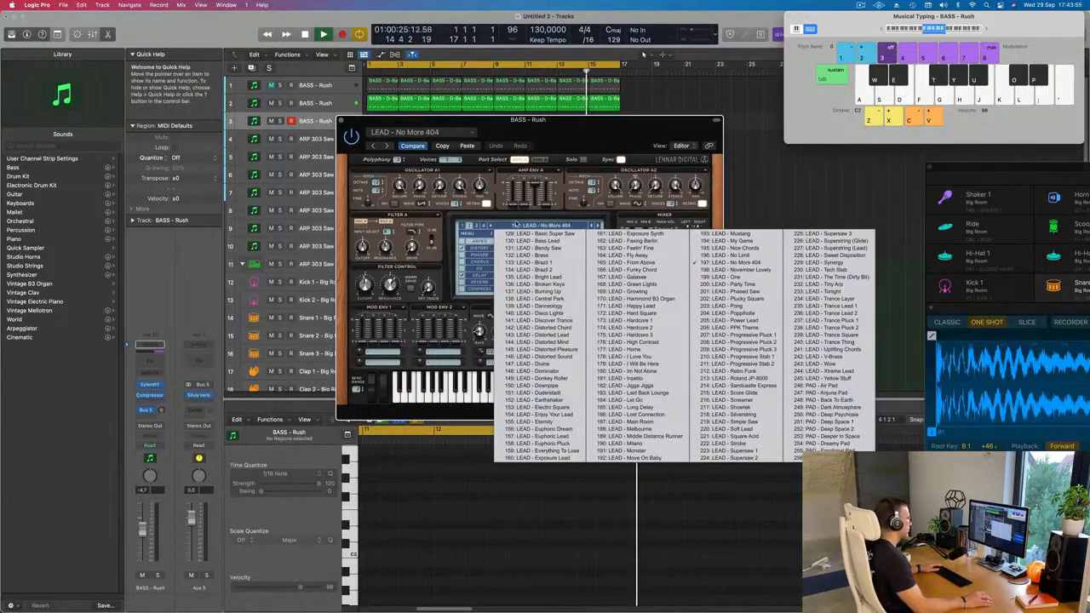
left_click(813, 386)
left_click_drag(599, 142, 769, 216)
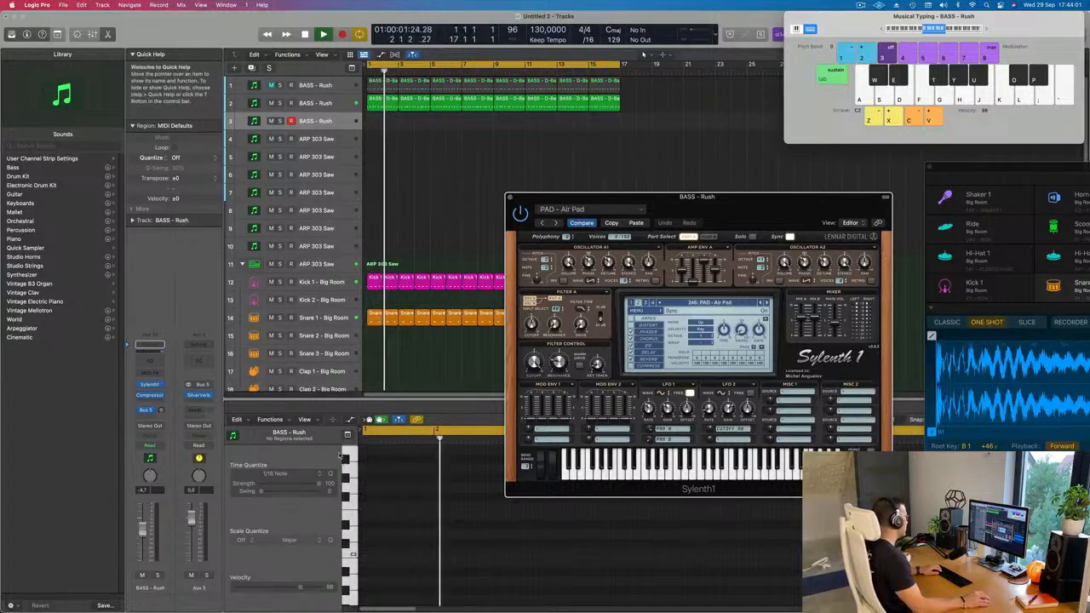
left_click(167, 377)
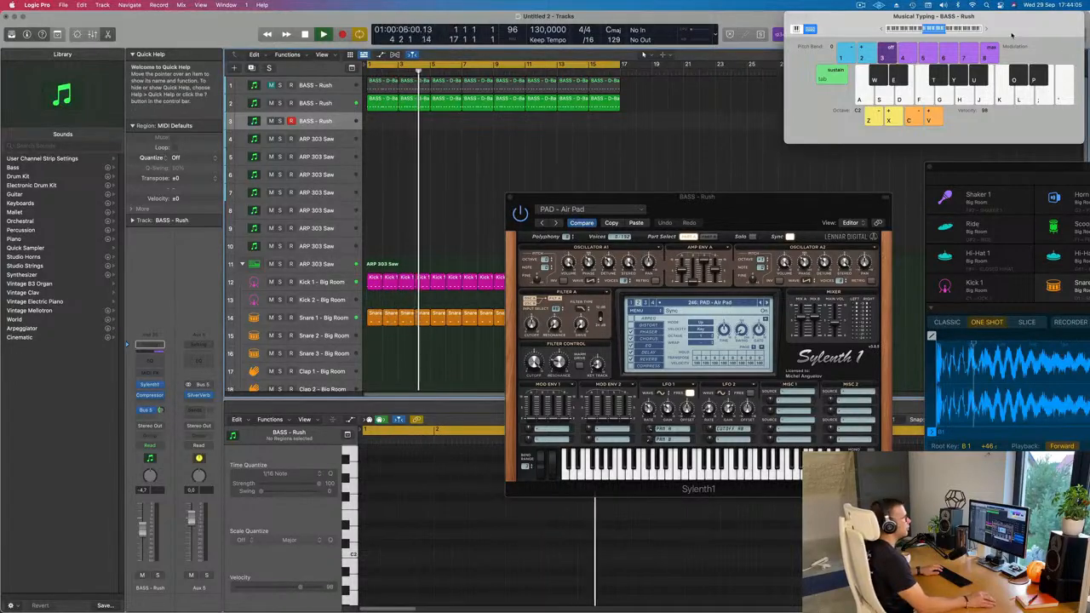
Lower the pad track's volume to -11.6 dB and adjust its Sylenth1 filter cutoff while playing test notes with Musical Typing.
left_click_drag(985, 29, 936, 57)
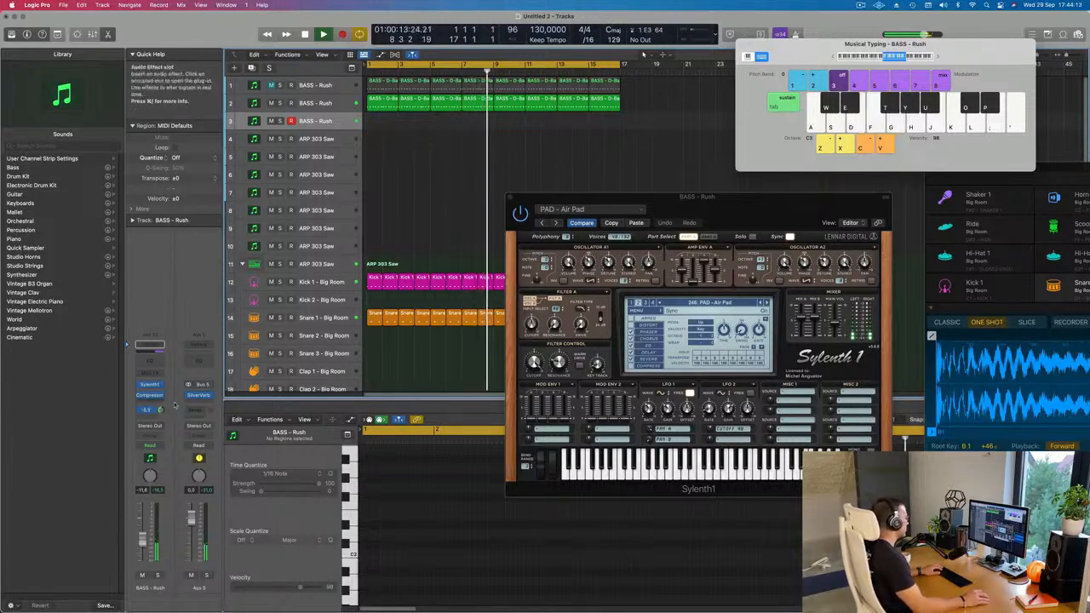
key("f")
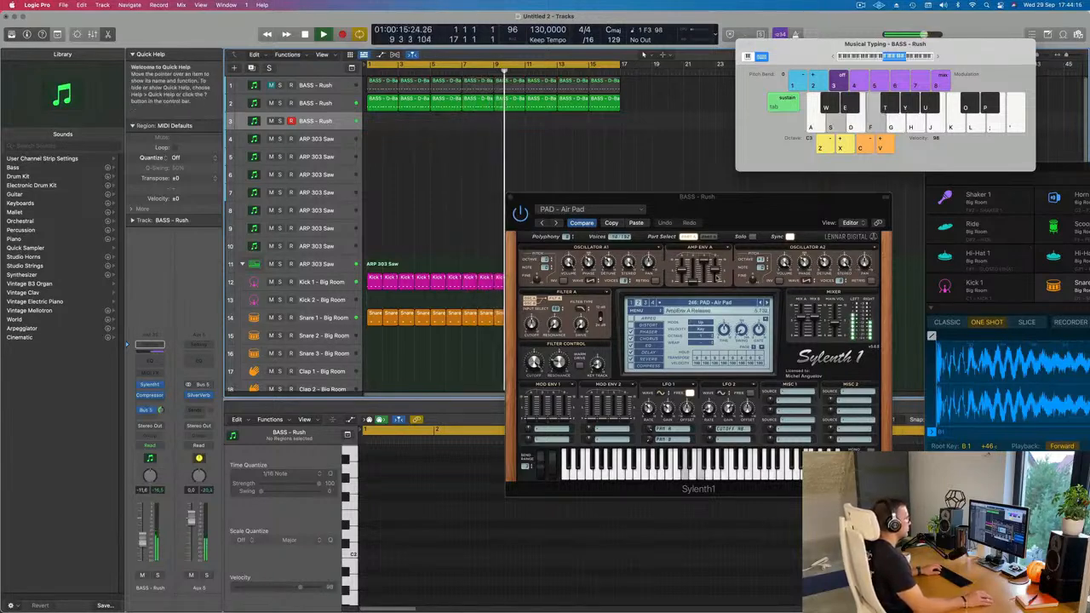
left_click_drag(698, 196, 637, 196)
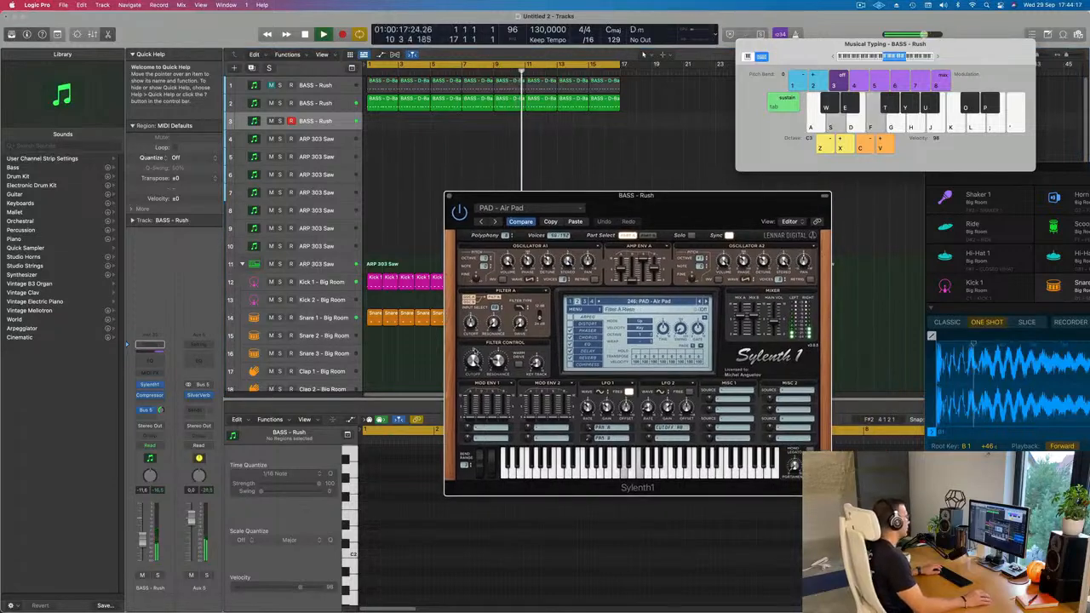
left_click_drag(474, 355, 474, 363)
key("f")
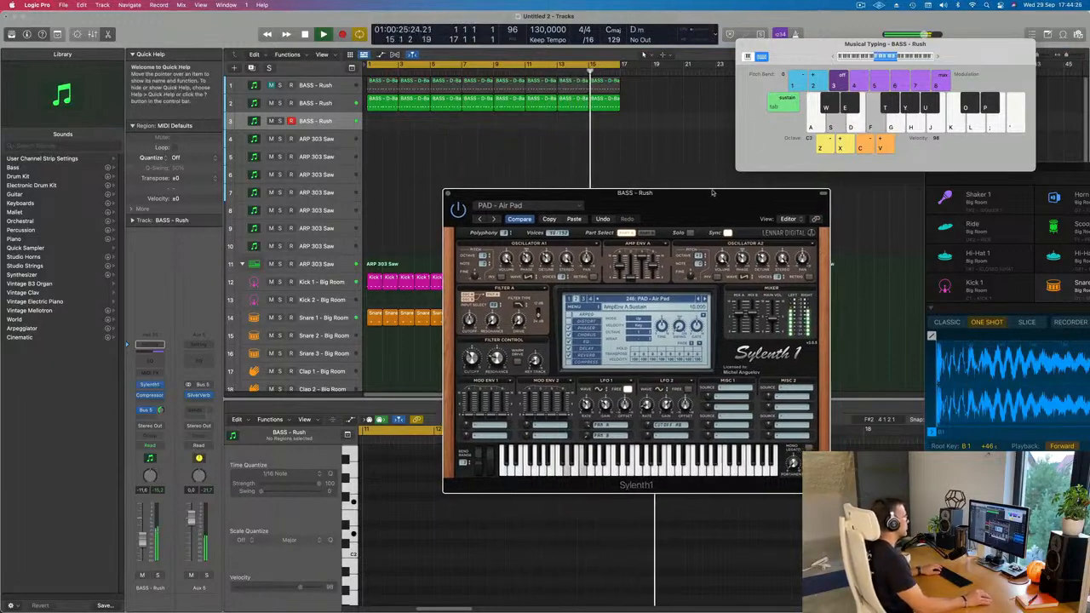
left_click_drag(718, 196, 706, 123)
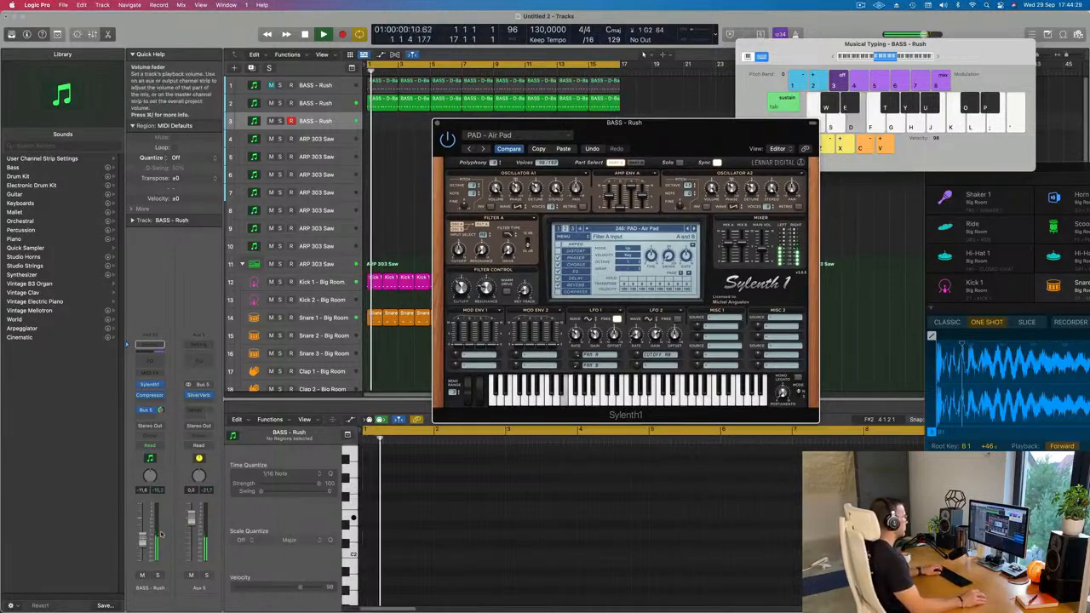
Audition the following Sylenth1 pad presets up to PAD - Deeper In Space and lower the pad track's volume to -22.5 dB.
left_click(693, 228)
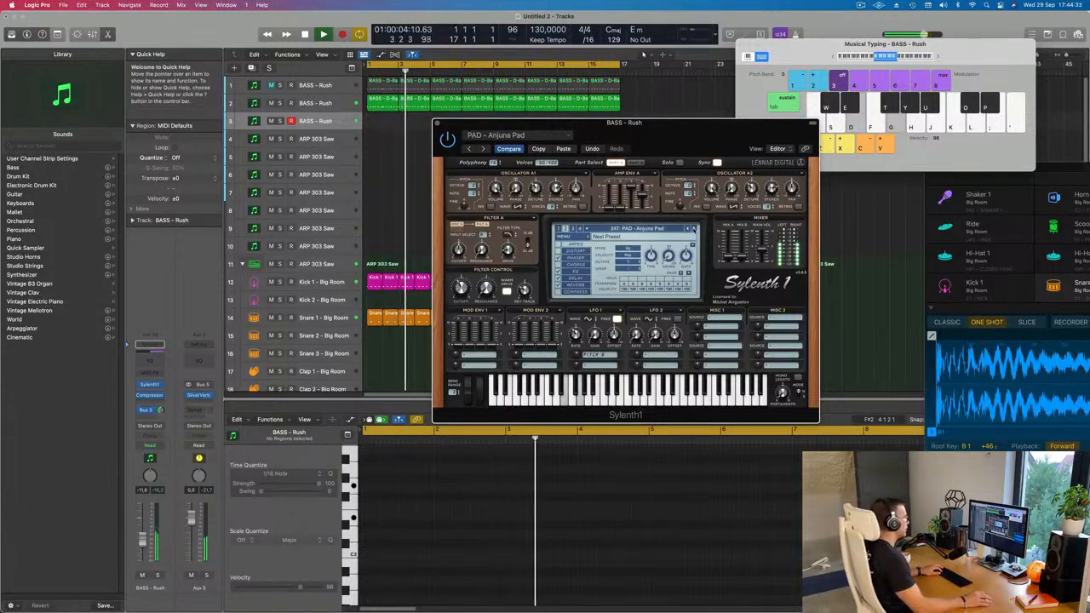
left_click(693, 228)
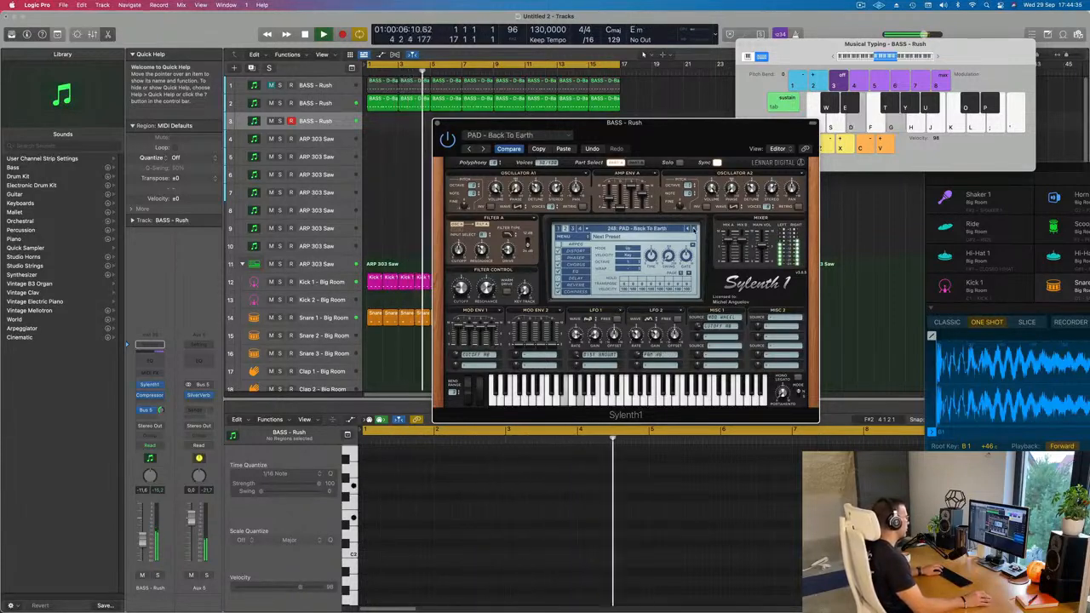
left_click(693, 229)
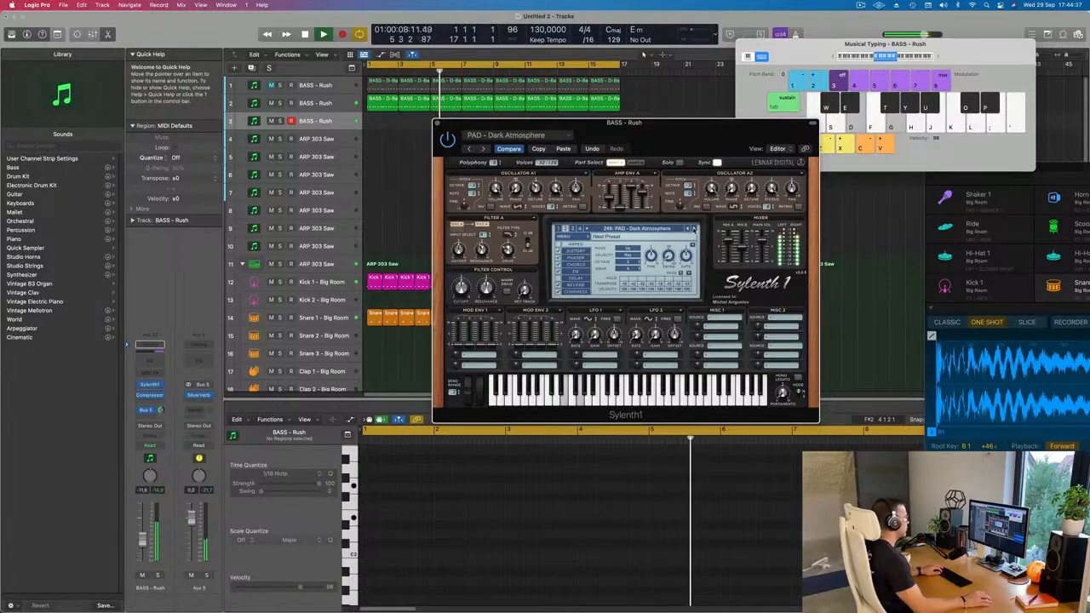
left_click(693, 228)
left_click(693, 228)
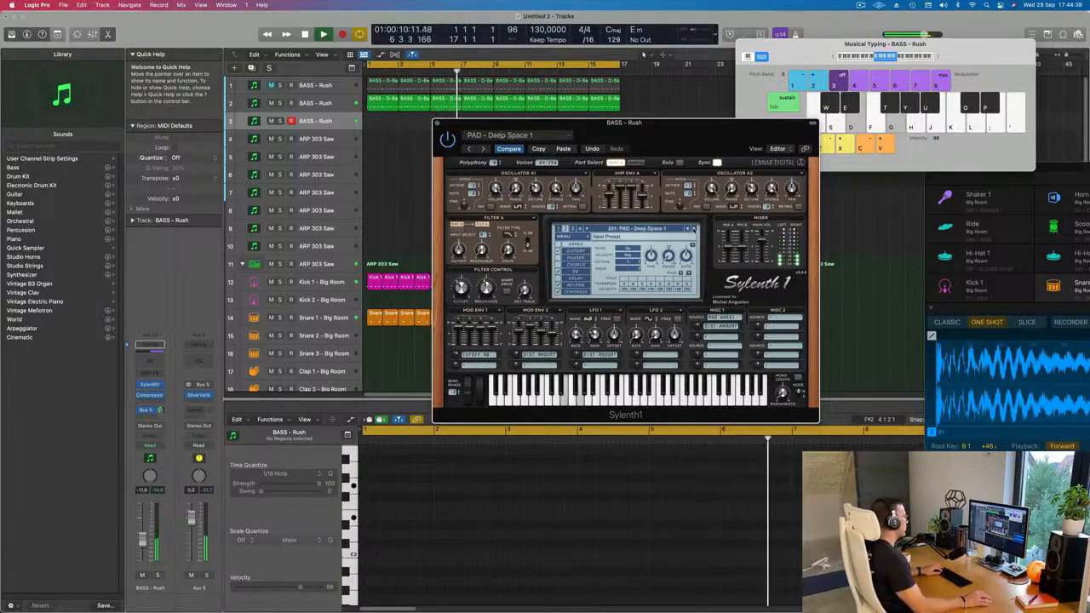
left_click(693, 228)
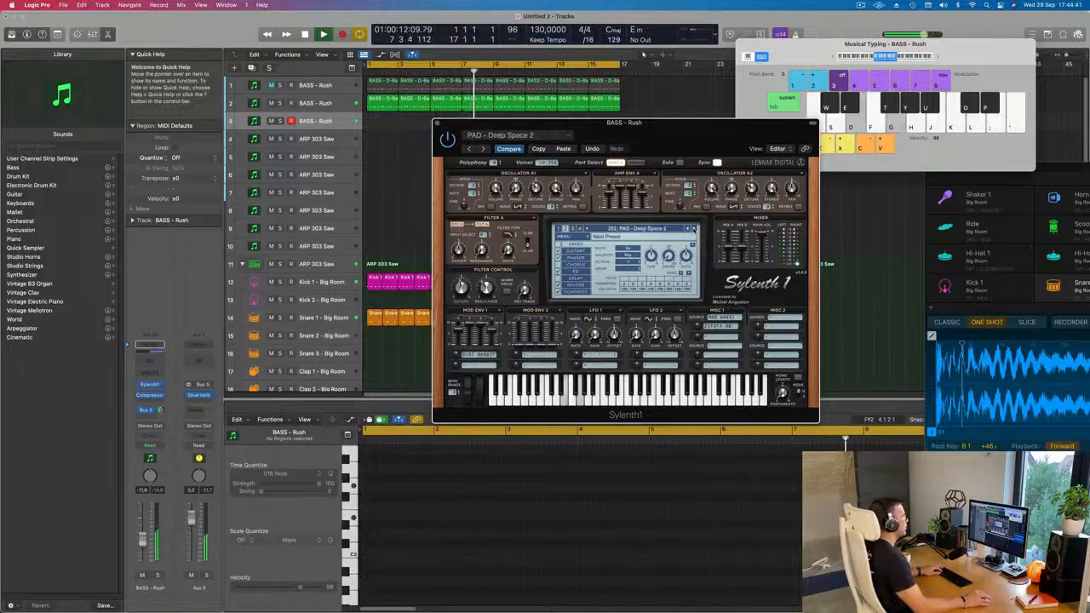
left_click(693, 229)
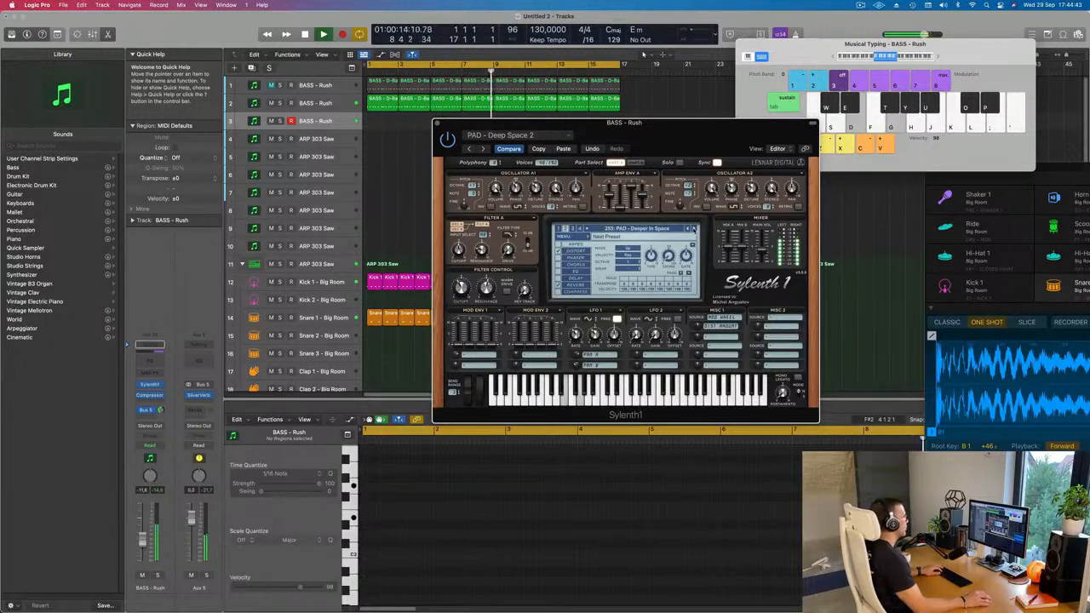
left_click(143, 559)
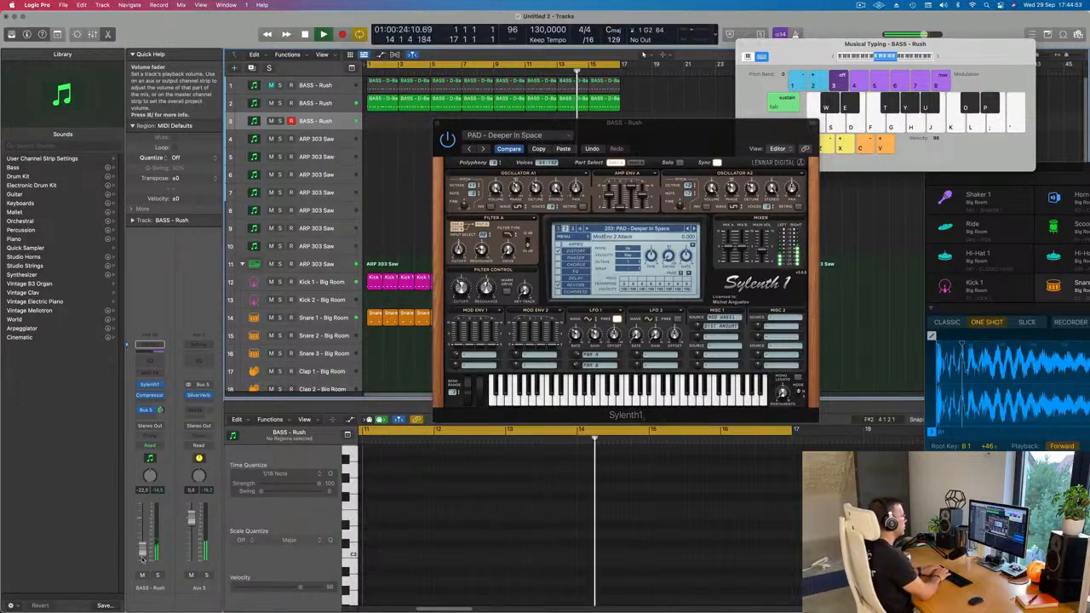
Record two sustained two-note chords on the pad track from bar 1 using Musical Typing.
key("r")
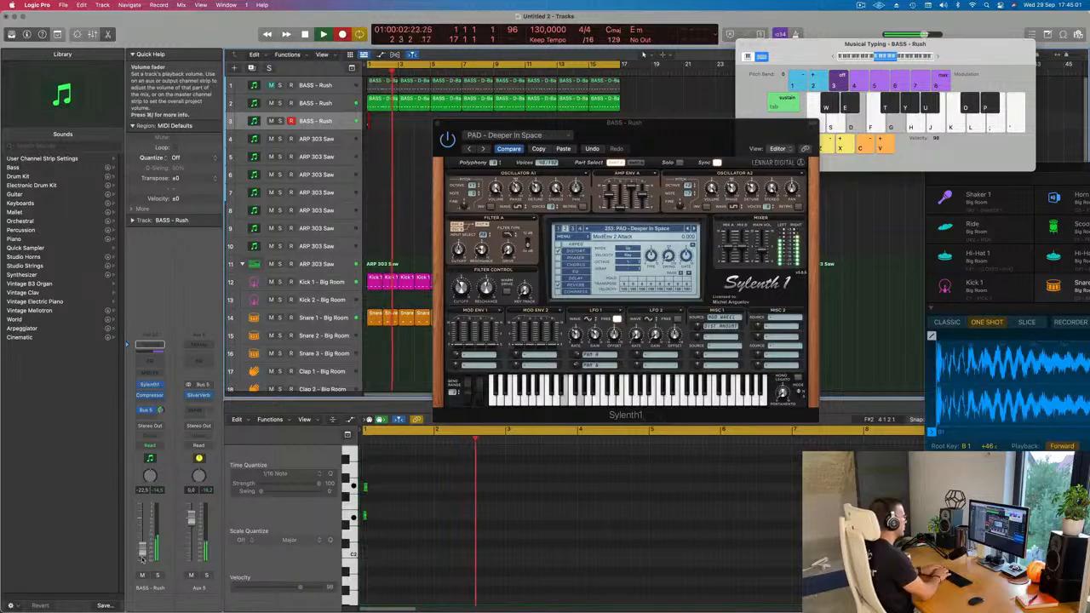
key("g")
key("j")
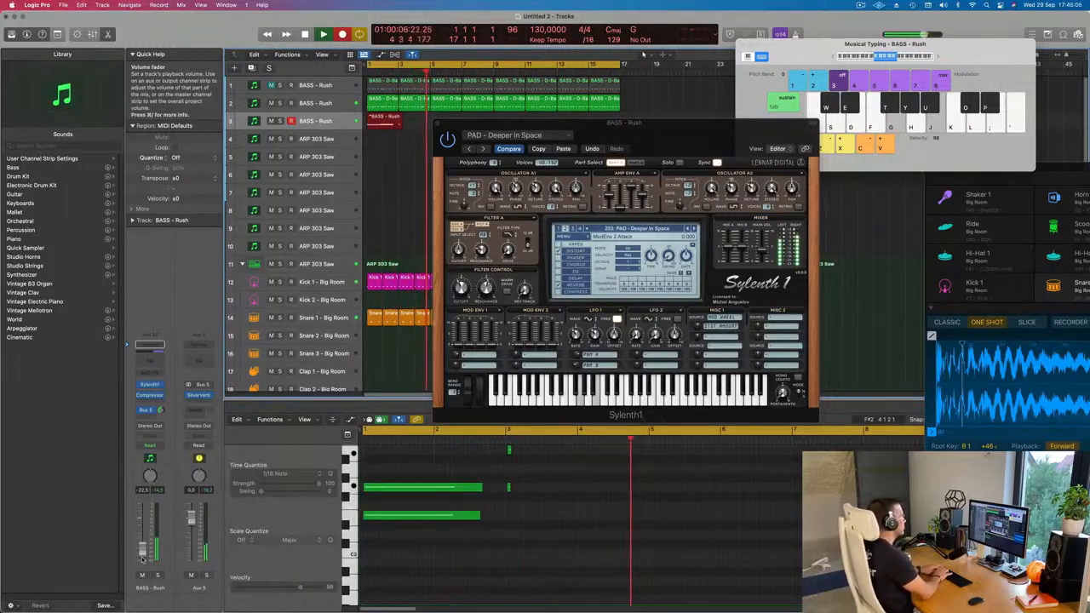
key("space")
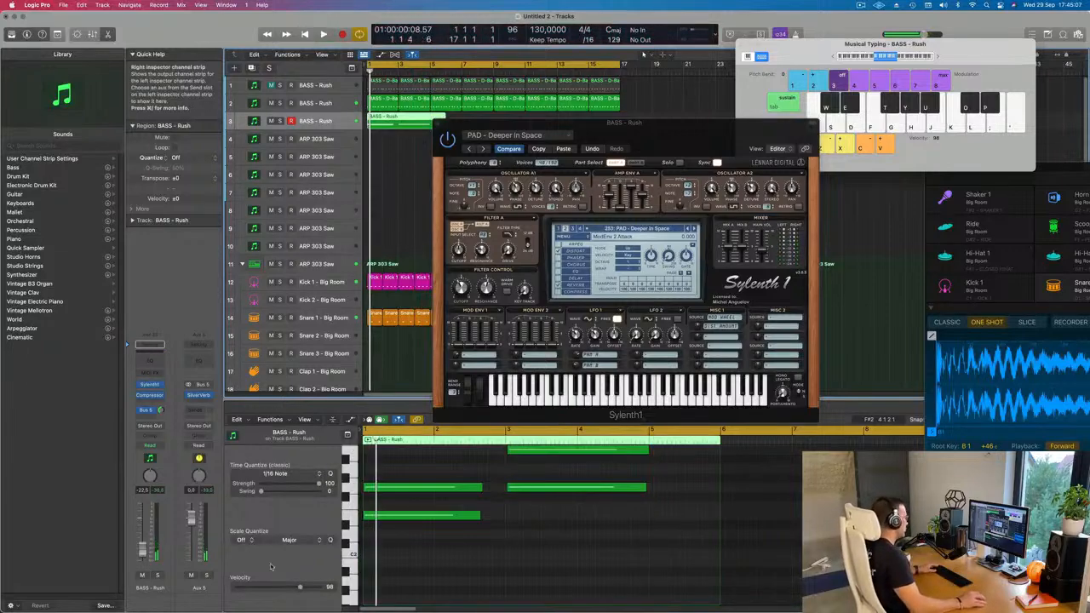
Select the four recorded pad notes, extend the first chord to bar 3, and play the result.
left_click(620, 563)
scroll(537, 586, "up", 2)
left_click_drag(528, 596, 503, 545)
key("space")
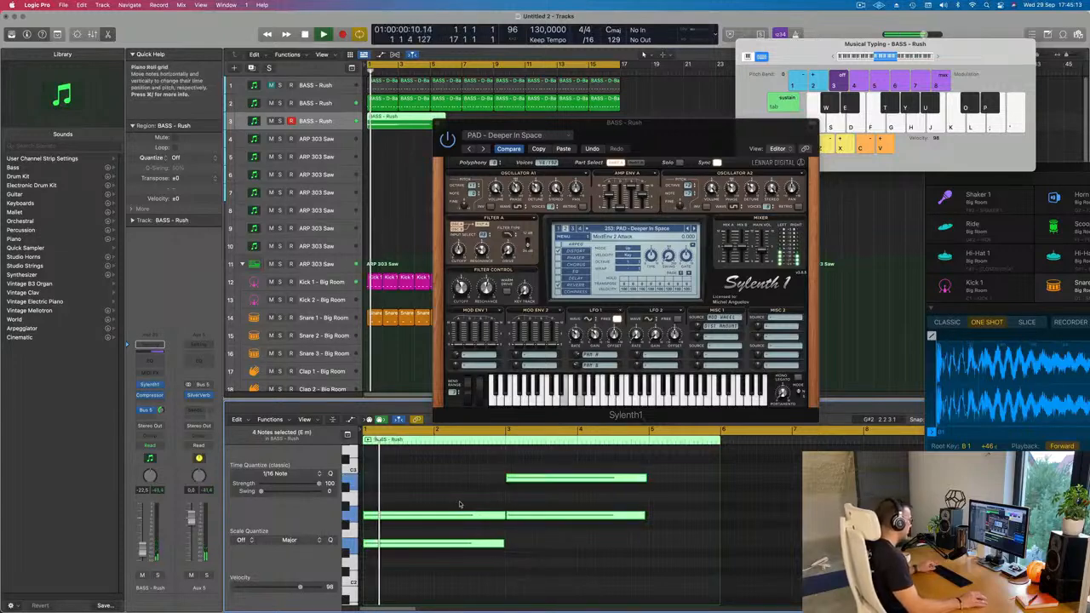
key("super+Left")
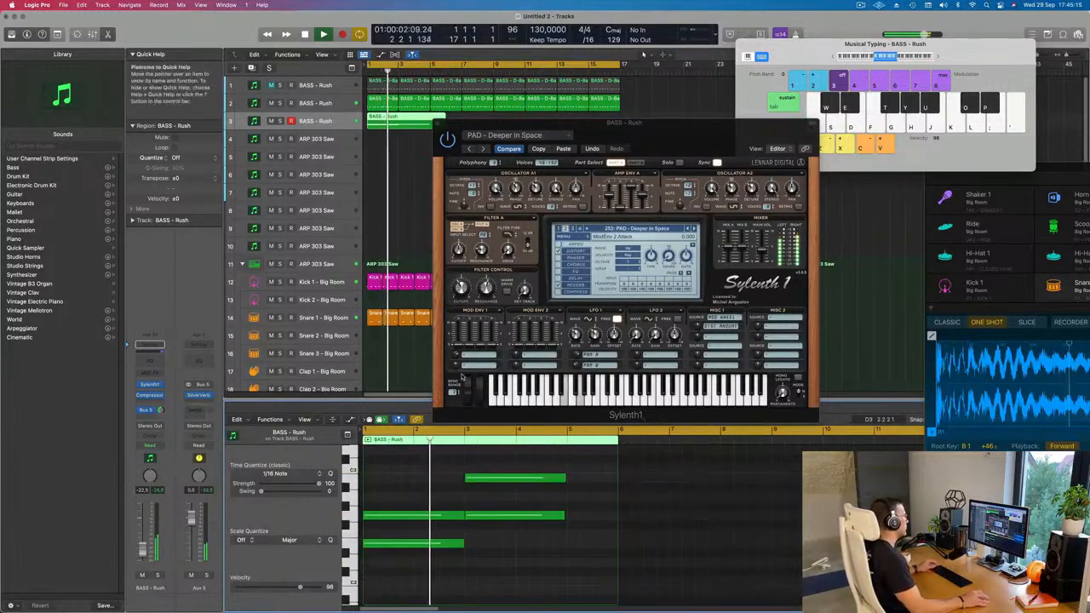
Split the recorded pad region at bar 5 and delete the leftover part.
left_click_drag(685, 143, 676, 206)
key("space")
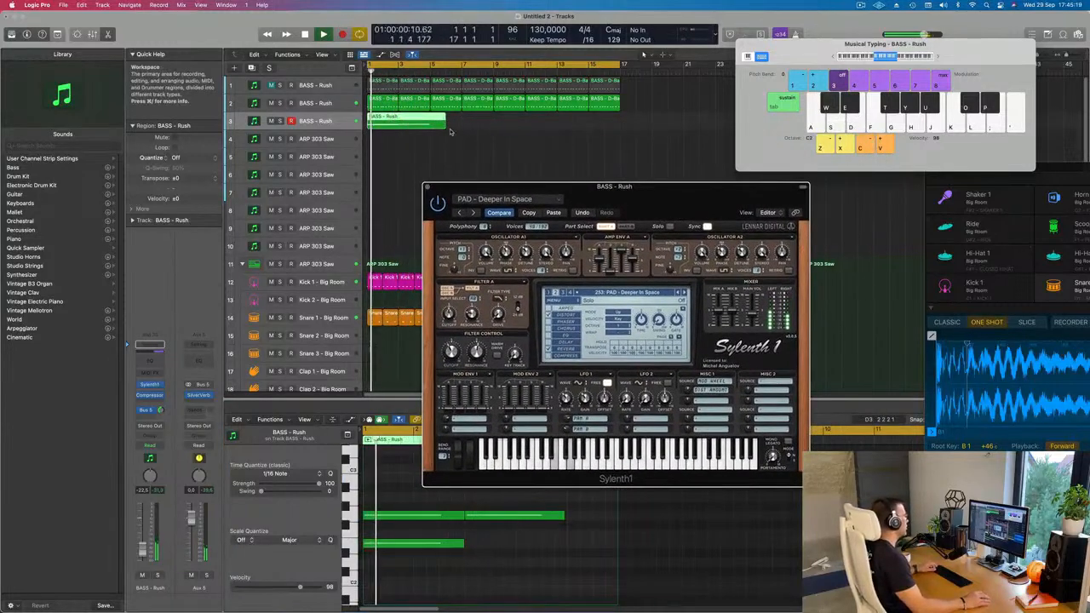
left_click_drag(447, 125, 431, 125)
left_click(440, 125)
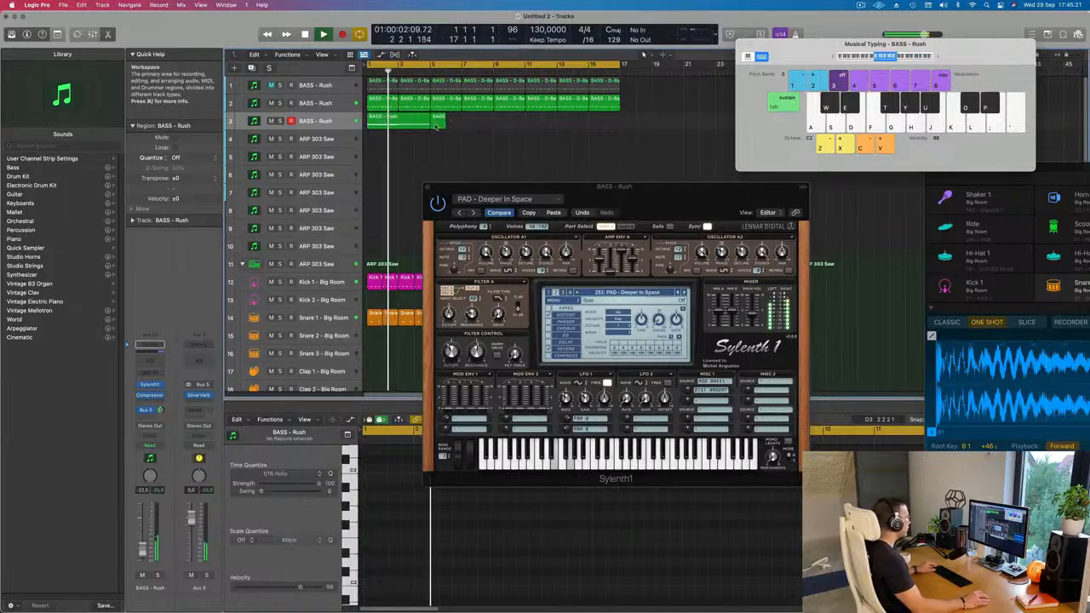
key("BackSpace")
Repeat the four-bar pad region three times so it runs to bar 17.
left_click(411, 125)
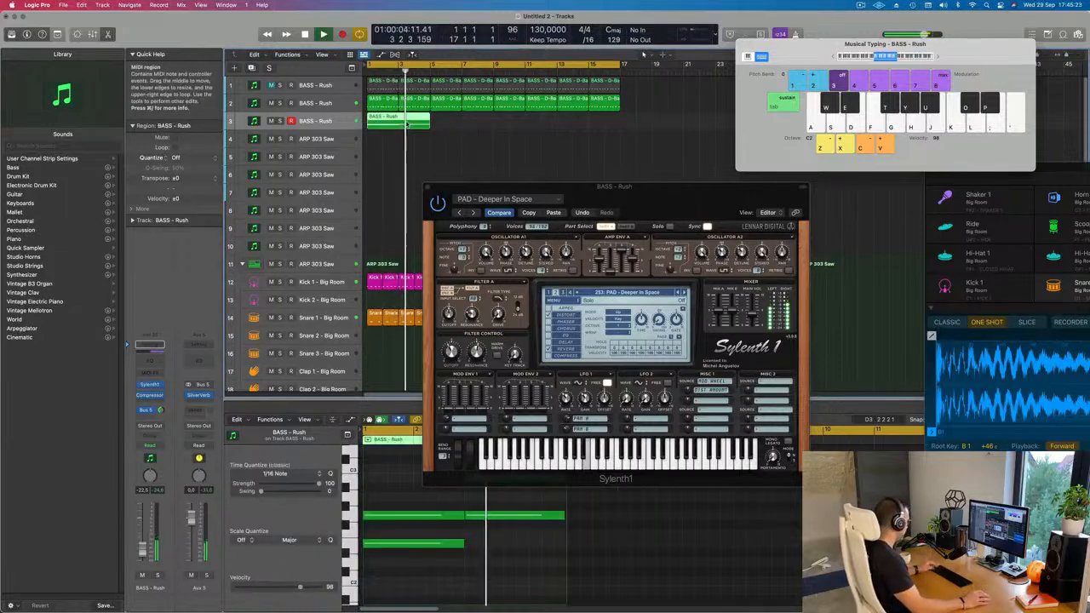
key("super+r")
key("super+r")
key("super+r")
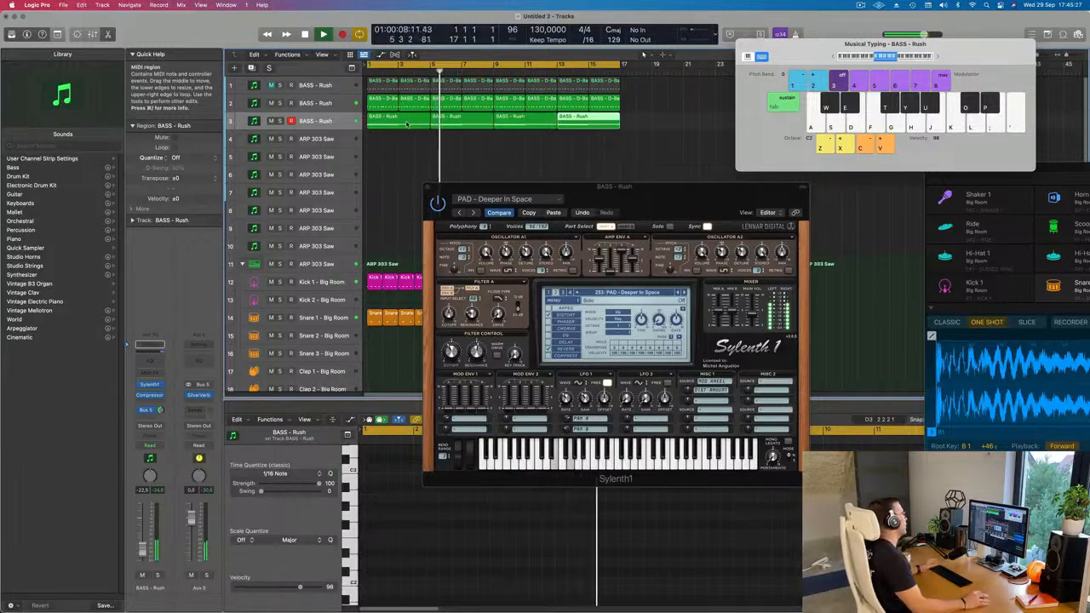
left_click_drag(635, 191, 641, 193)
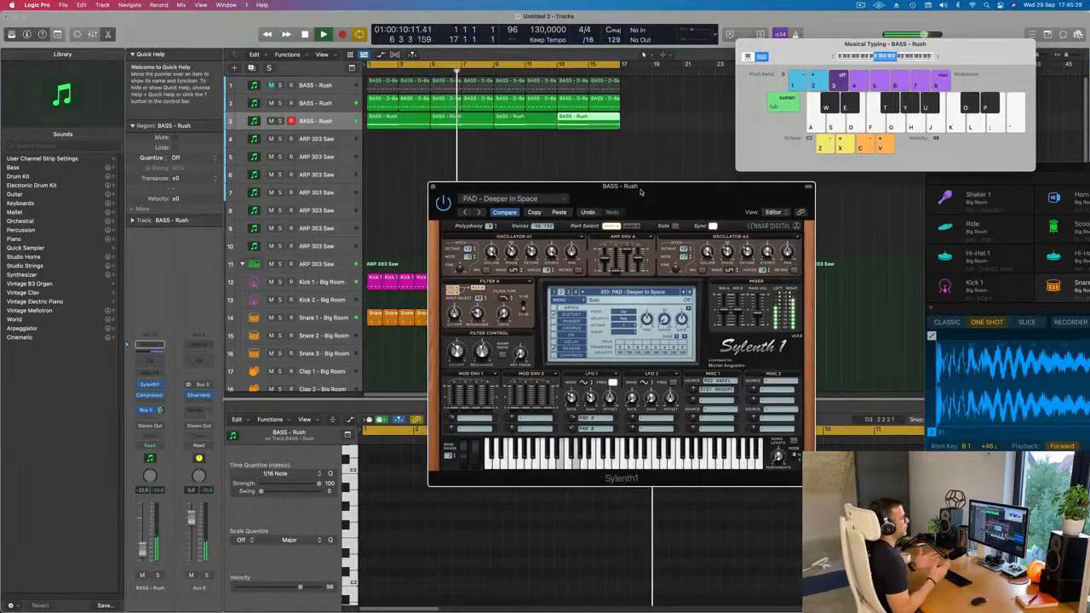
left_click_drag(642, 191, 636, 191)
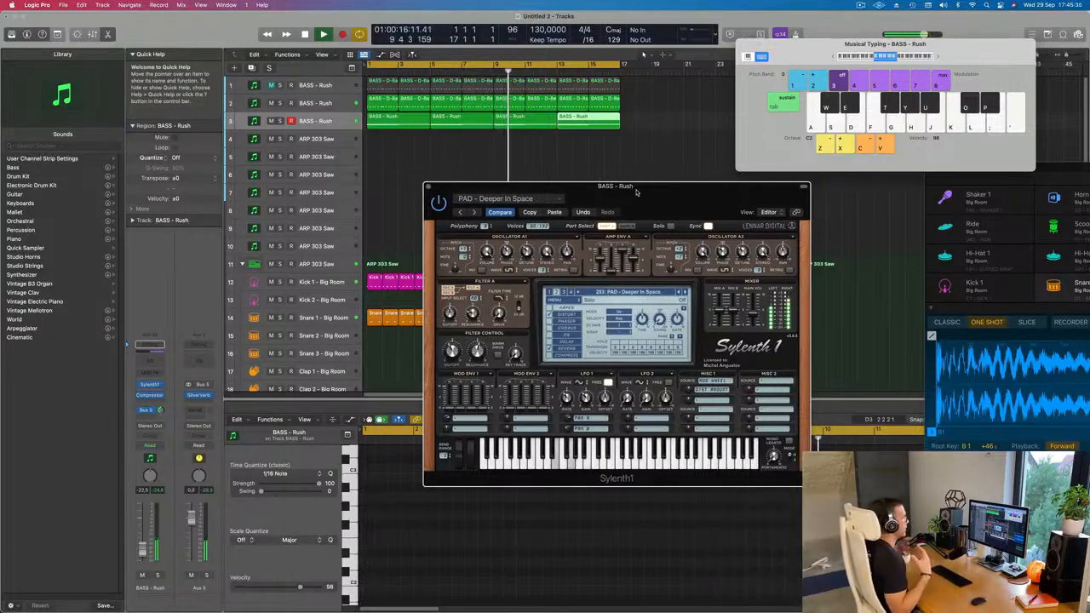
left_click_drag(636, 192, 708, 174)
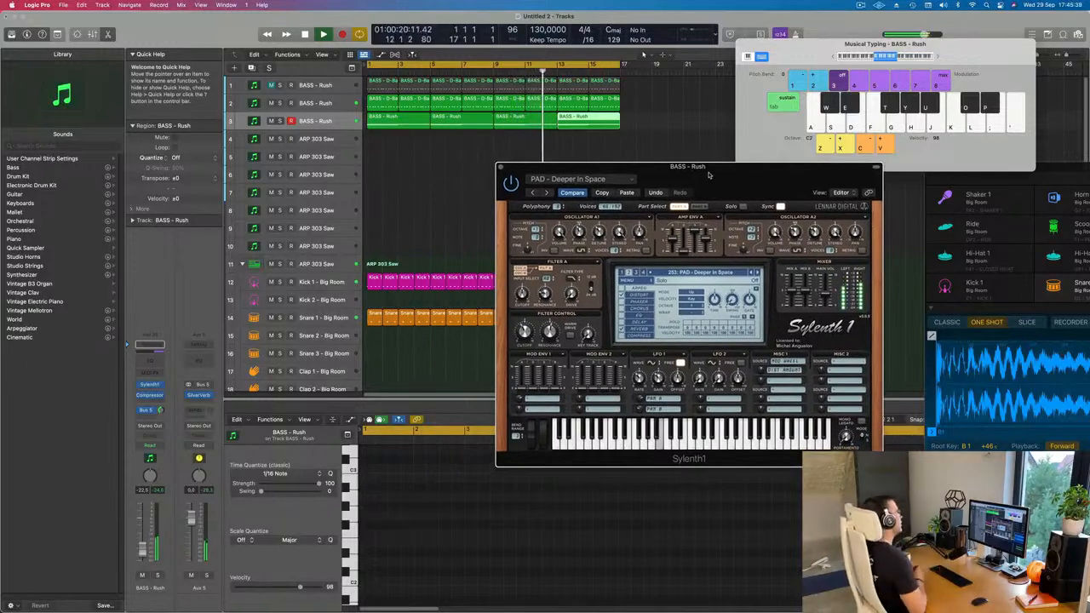
left_click_drag(708, 174, 599, 165)
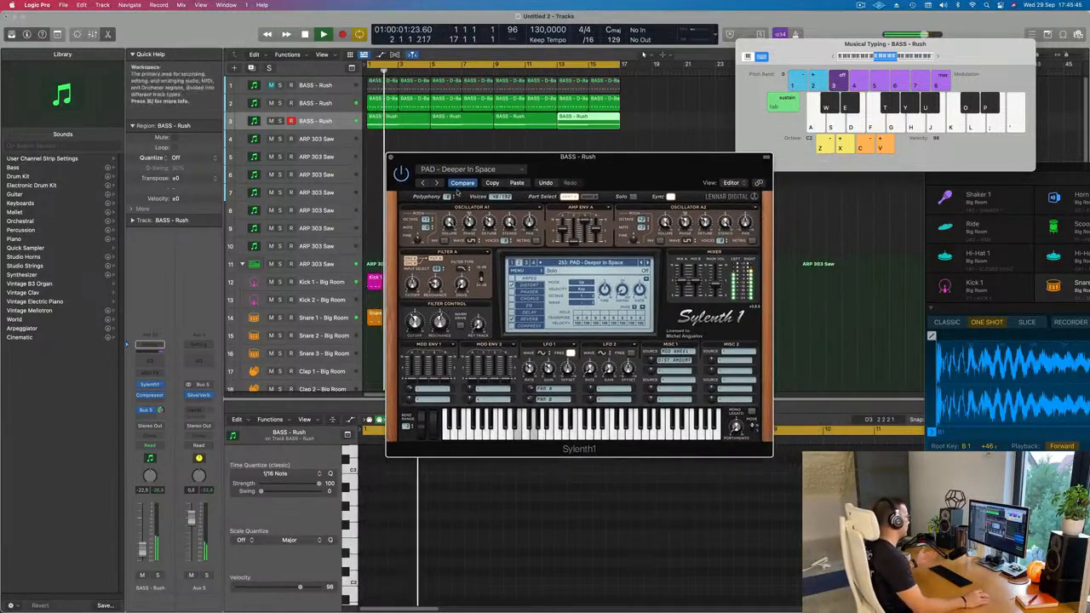
Audition further Sylenth1 pad presets against the loop and settle on PAD - Rain.
left_click(646, 263)
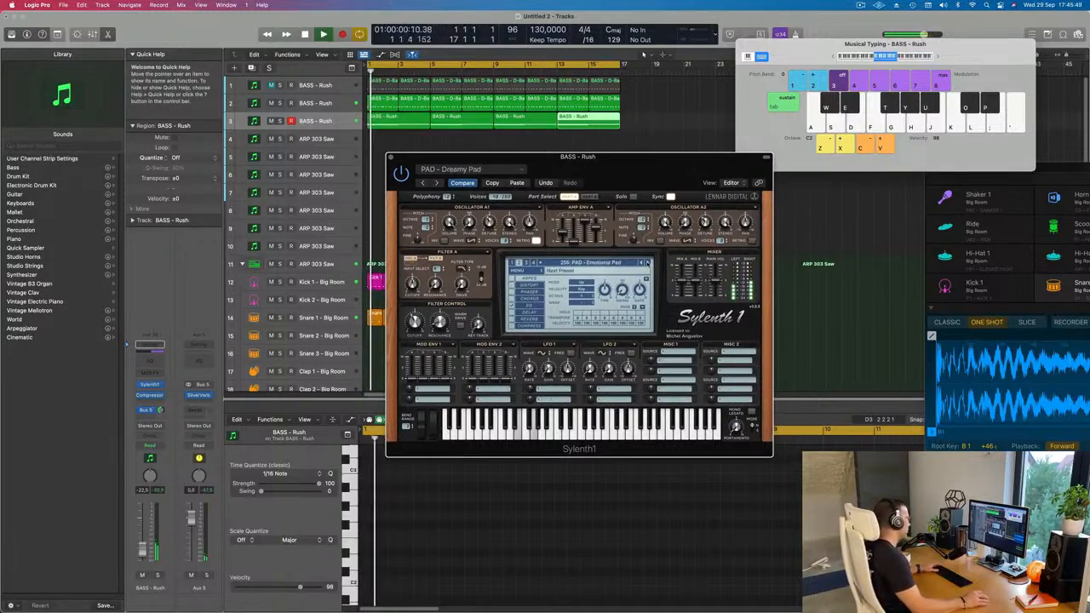
left_click(646, 263)
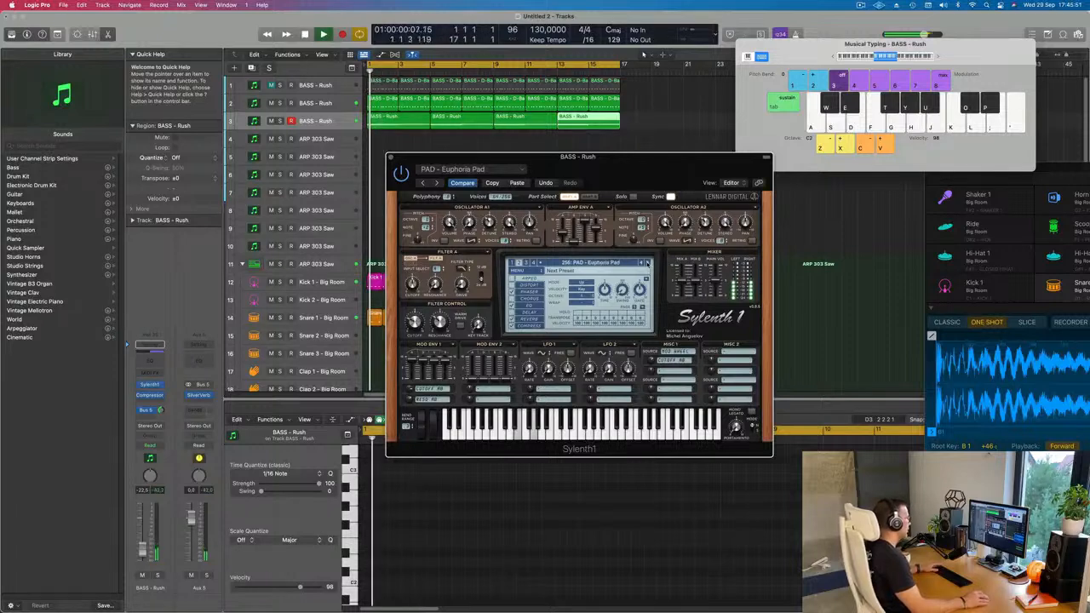
left_click(646, 263)
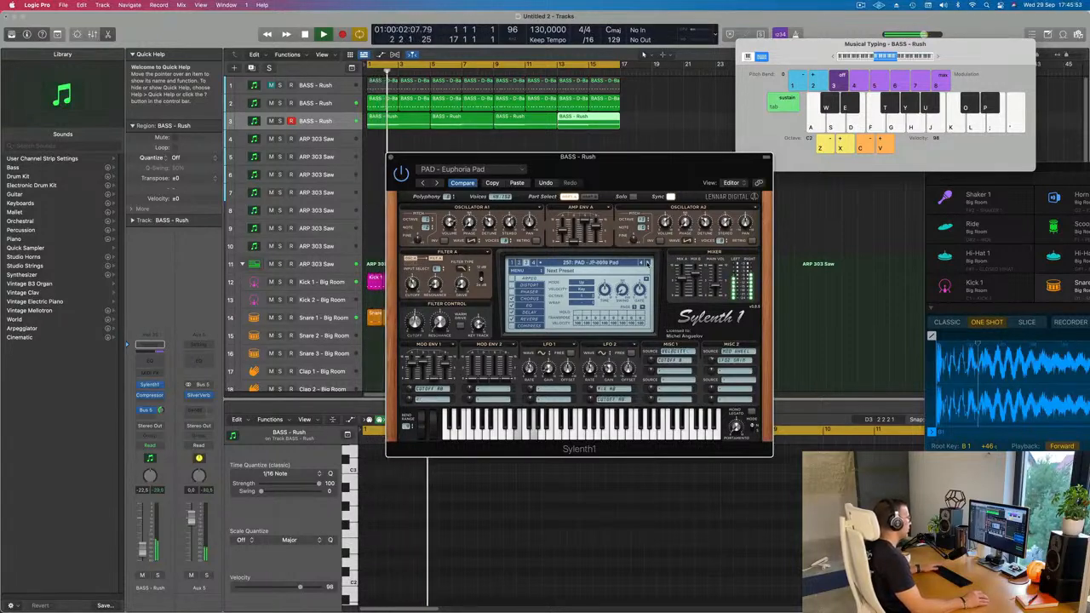
left_click(647, 263)
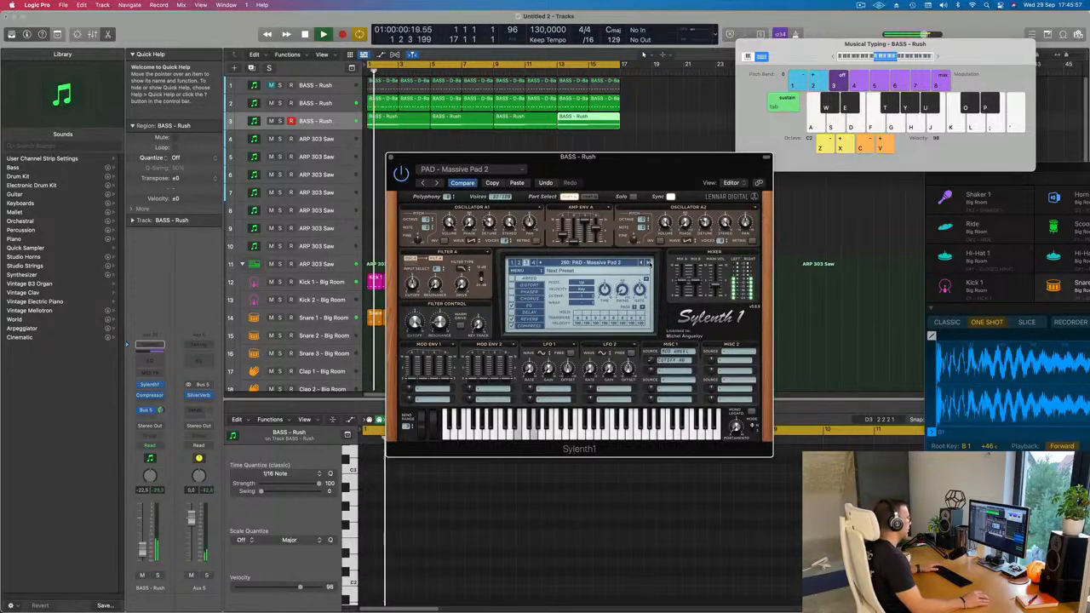
left_click(647, 263)
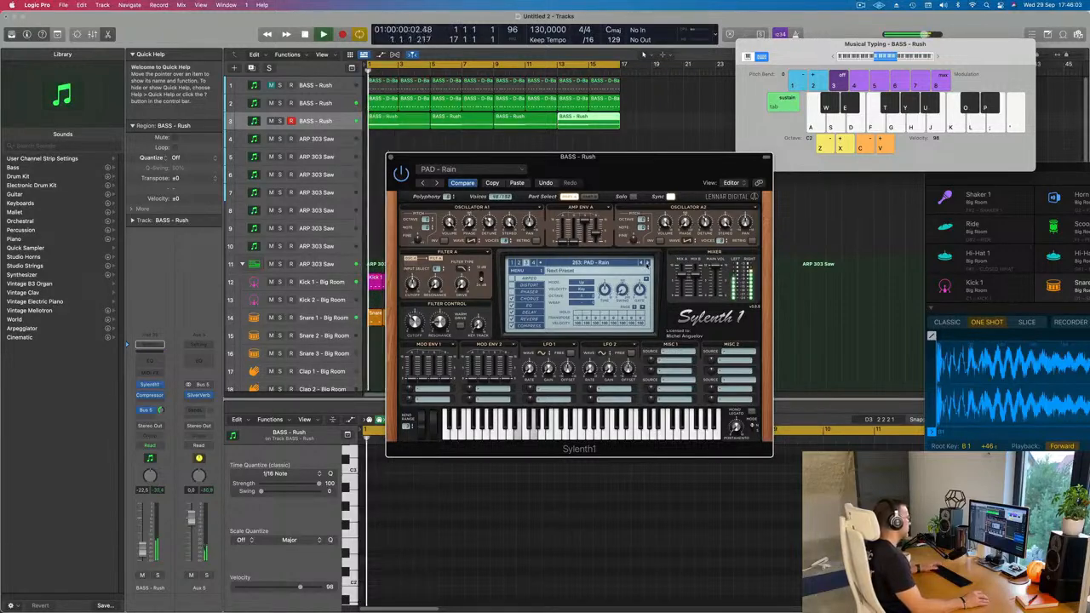
left_click(620, 264)
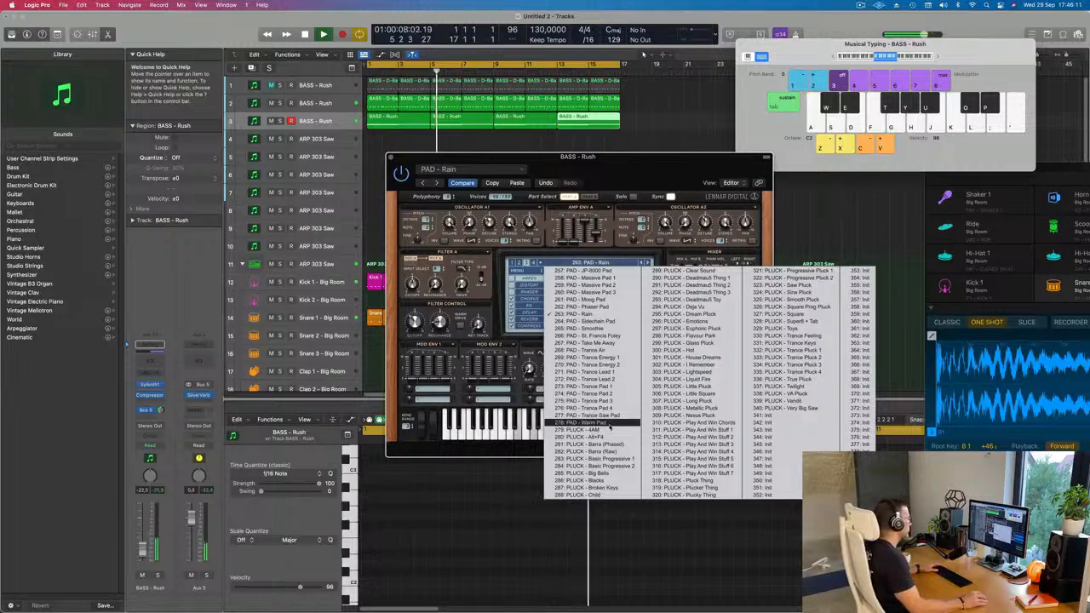
left_click(596, 167)
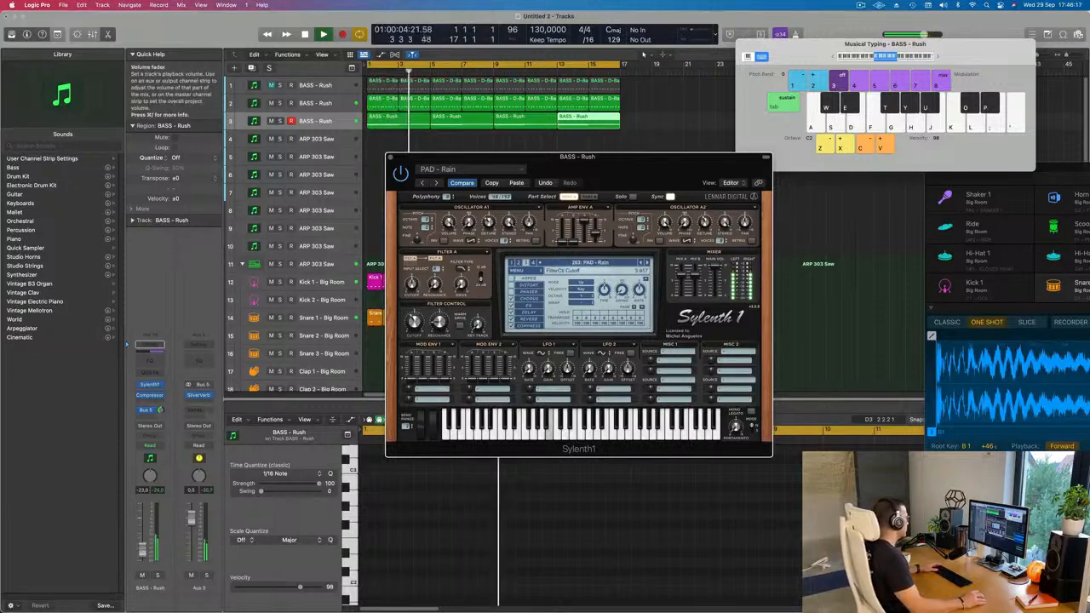
Set the pad track to -23.0 dB and add a Channel EQ with a 12 dB/Oct low cut at 146 Hz.
left_click_drag(143, 528, 143, 529)
left_click(149, 344)
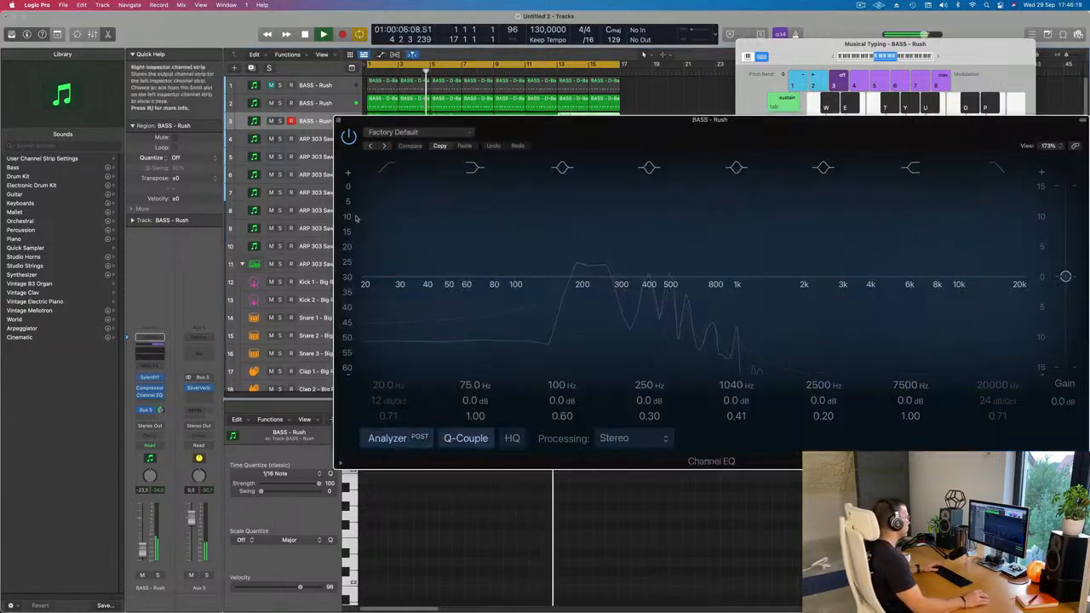
left_click(385, 170)
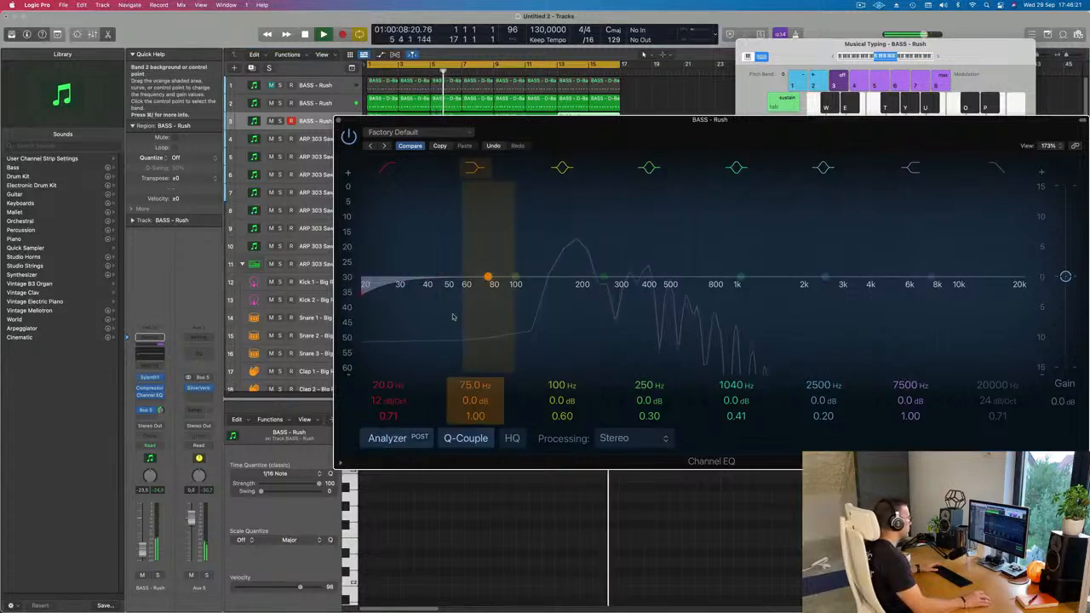
left_click_drag(375, 284, 552, 292)
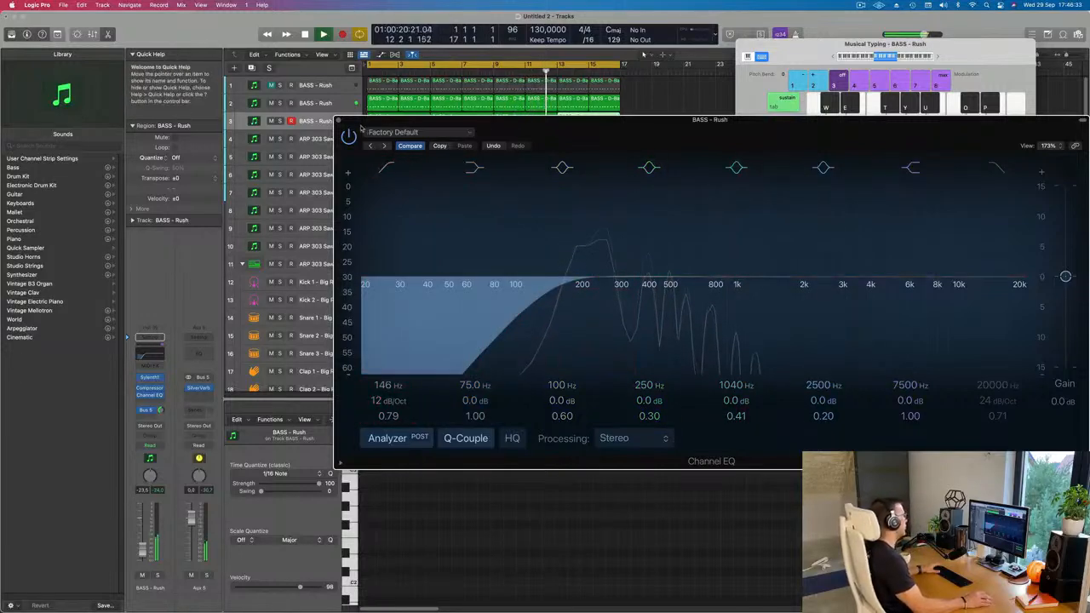
left_click(338, 120)
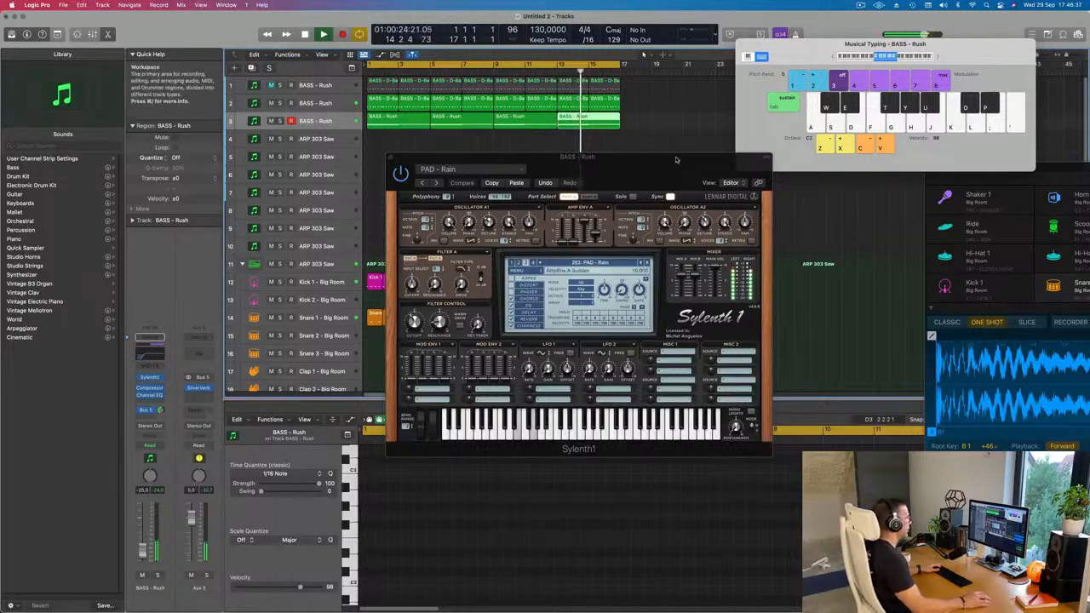
Close the pad's Sylenth1 window and select the ARP 303 Saw track directly below the pad track.
left_click_drag(634, 171, 677, 201)
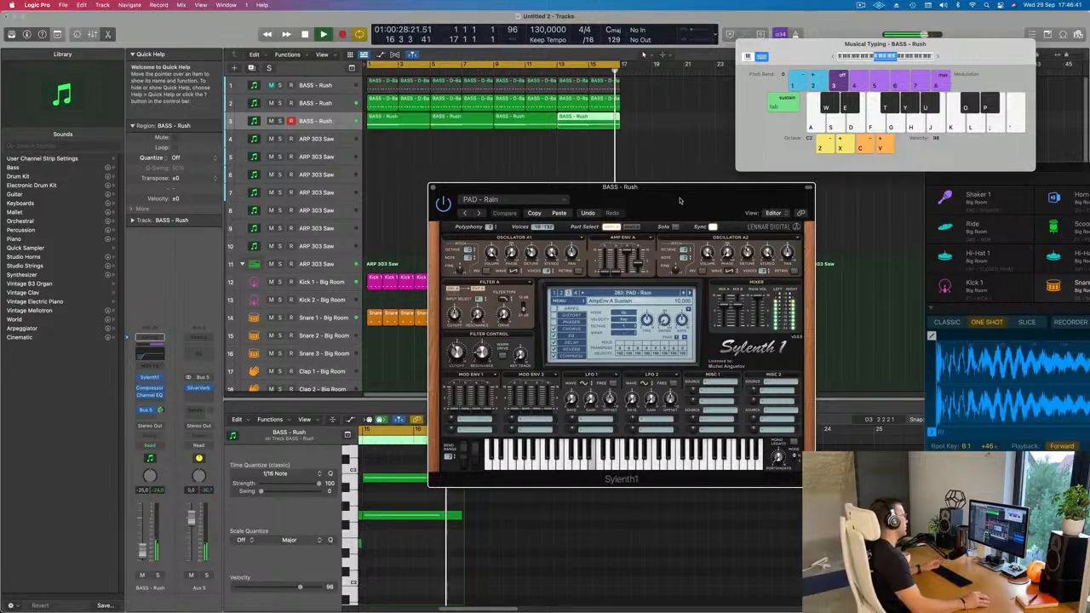
left_click_drag(680, 201, 742, 195)
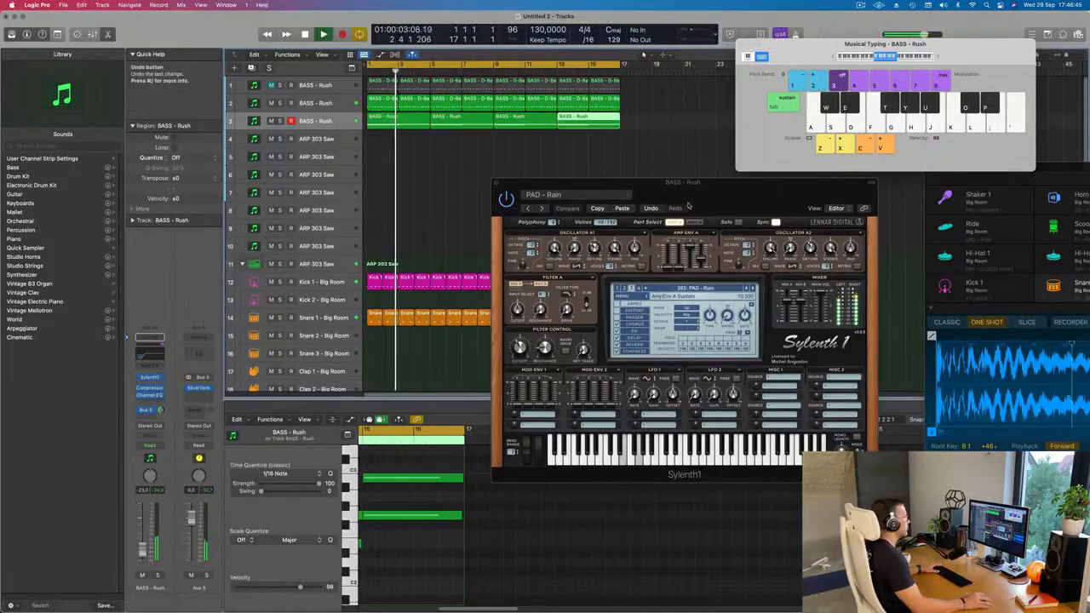
left_click_drag(495, 185, 418, 226)
left_click(418, 225)
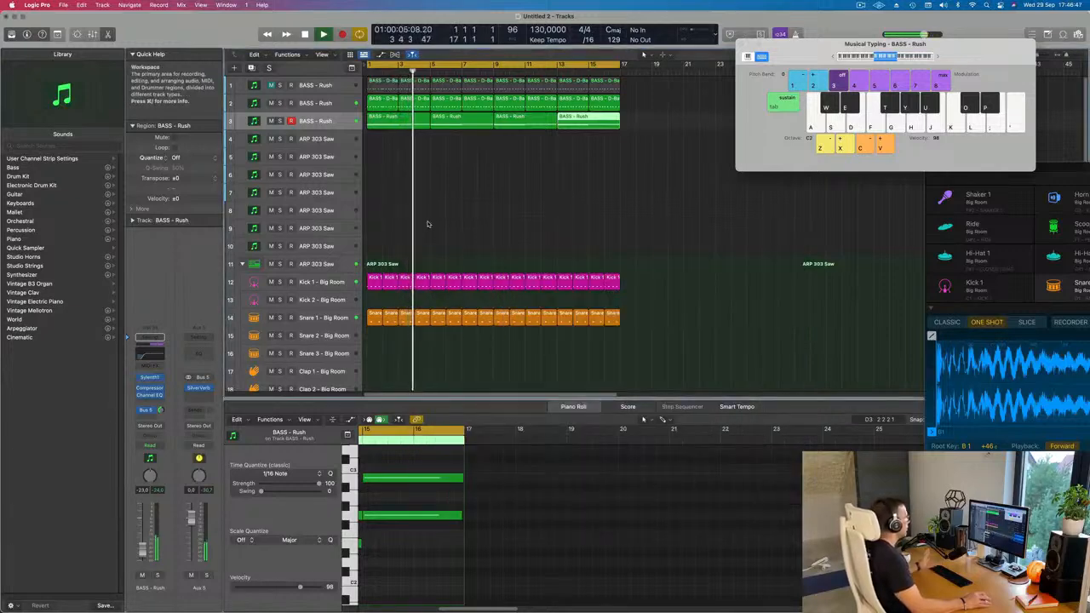
left_click(326, 138)
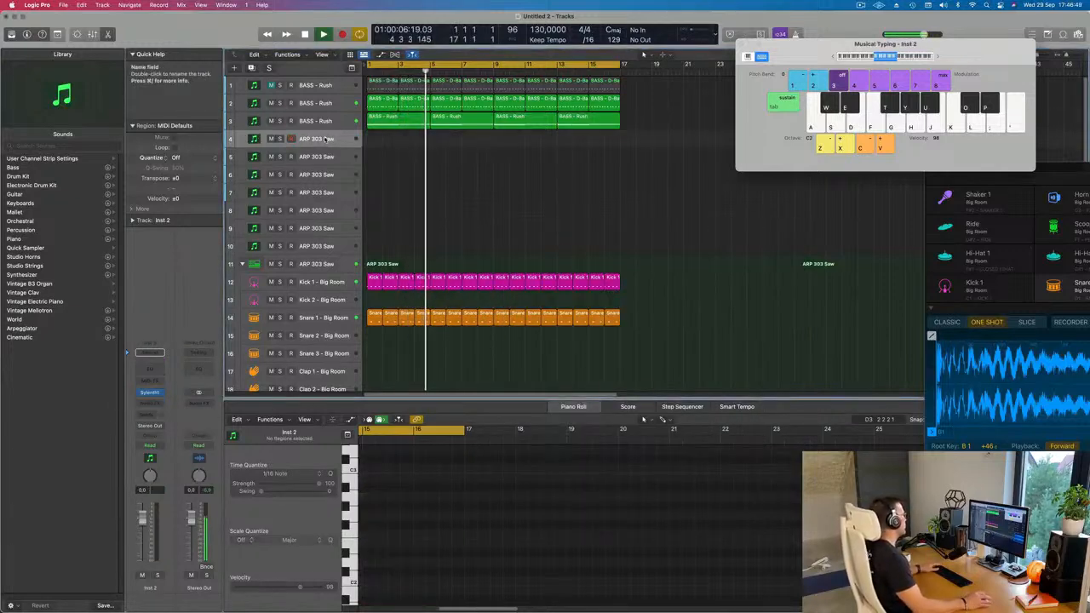
Duplicate the pad track with its channel settings and increase the height of the new track directly below it.
left_click(149, 392)
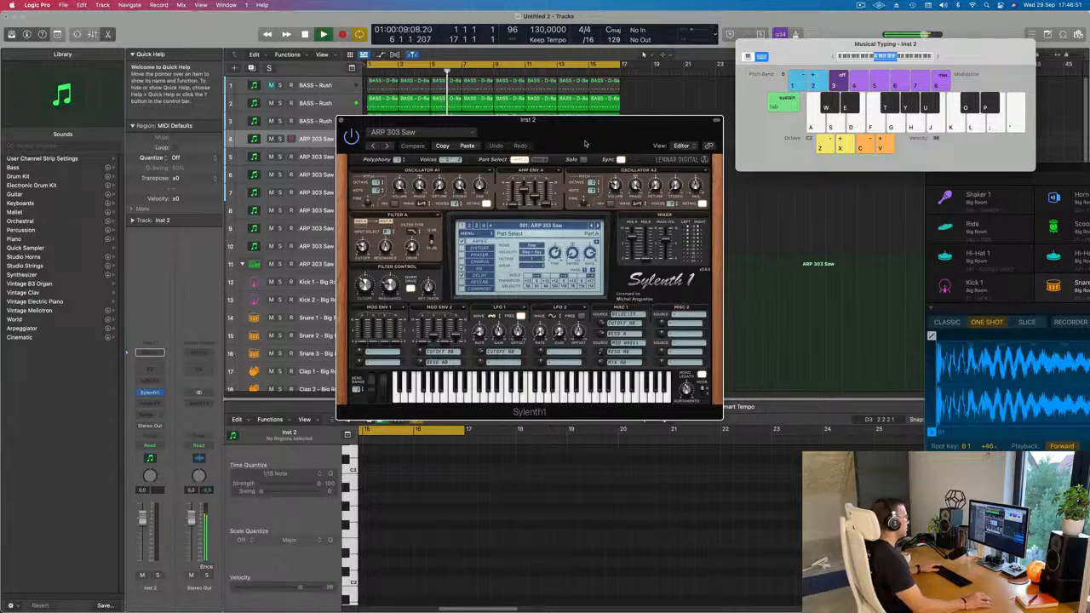
left_click_drag(585, 143, 736, 188)
left_click(334, 121)
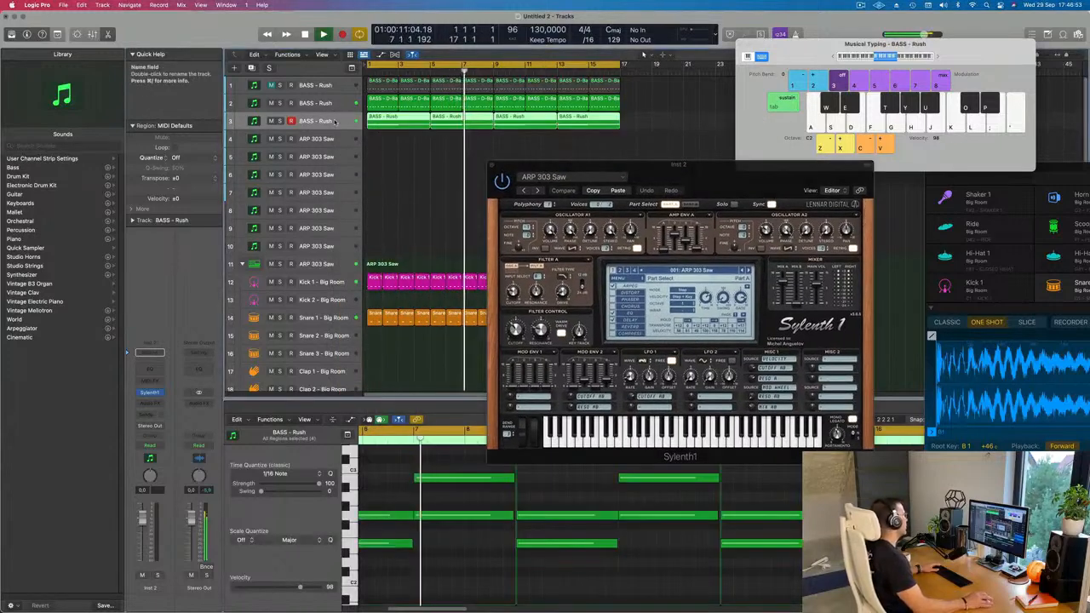
key("super+d")
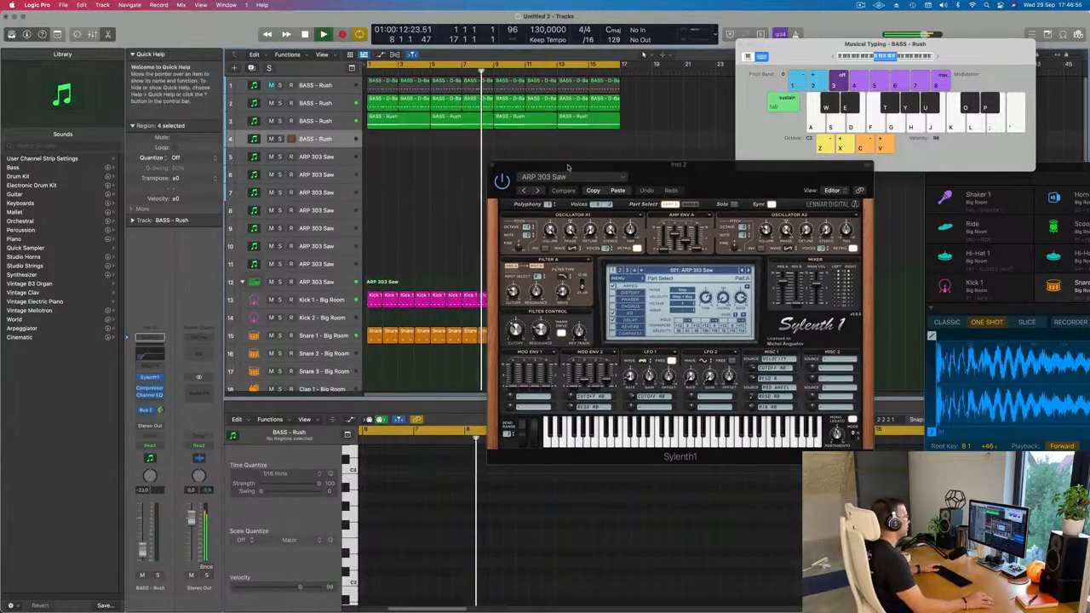
left_click_drag(329, 147, 329, 199)
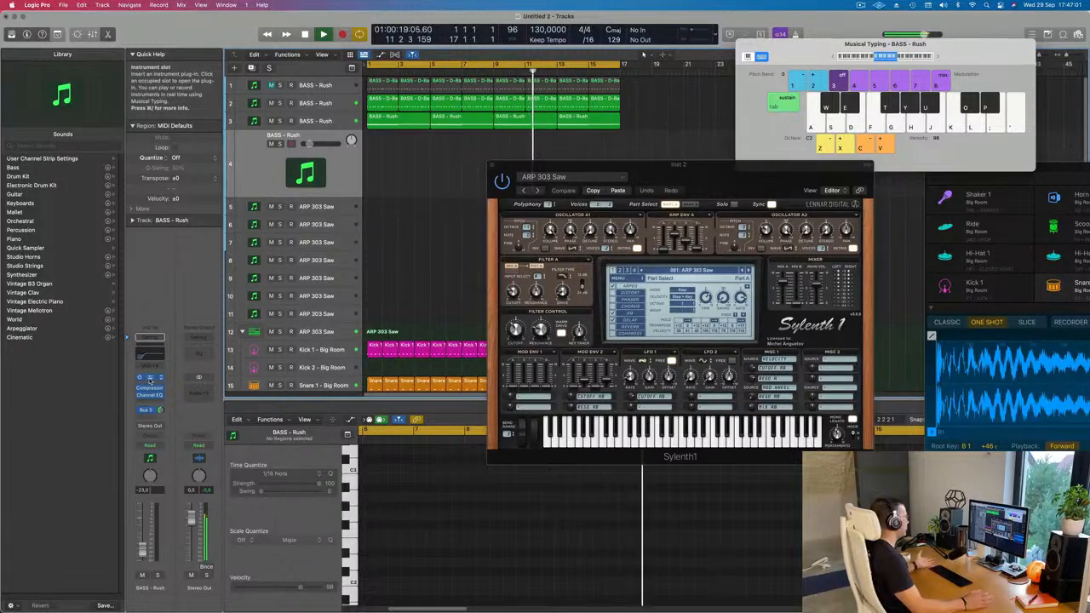
Open Sylenth1 on the duplicated track, load the PLUCK - 4AM preset and reposition the plug-in window.
left_click(150, 379)
left_click_drag(590, 143, 640, 212)
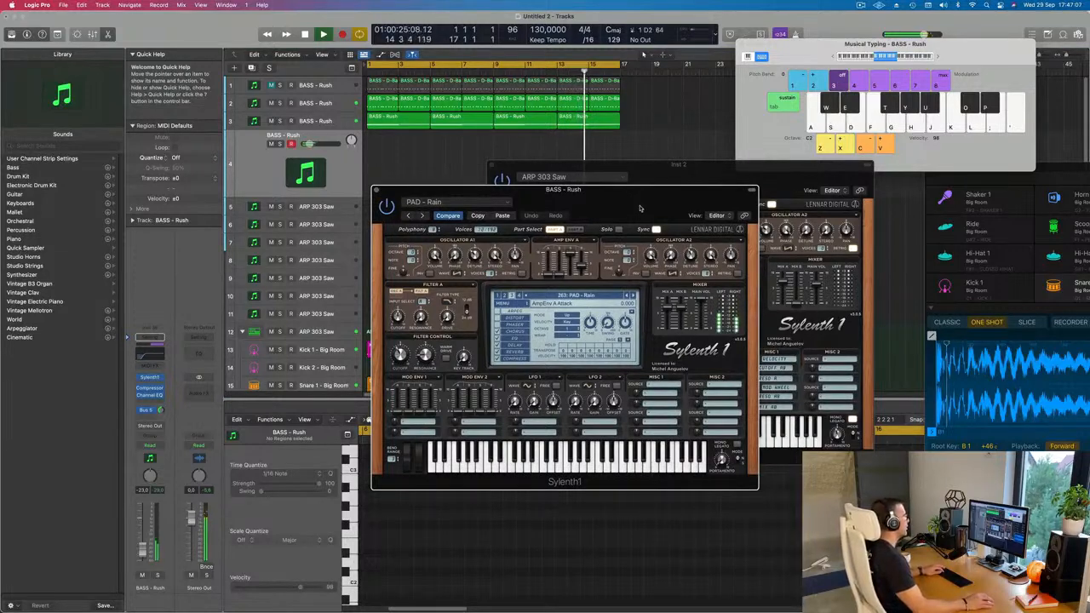
mouse_move(615, 203)
left_mouse_down()
mouse_move(670, 192)
mouse_move(597, 191)
left_mouse_up()
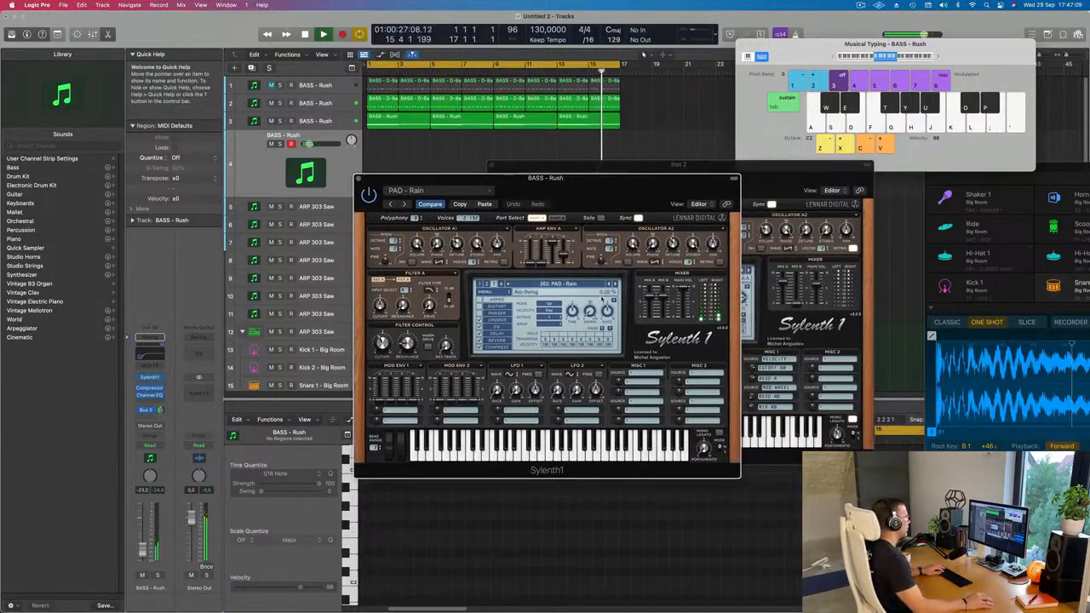
left_click(584, 283)
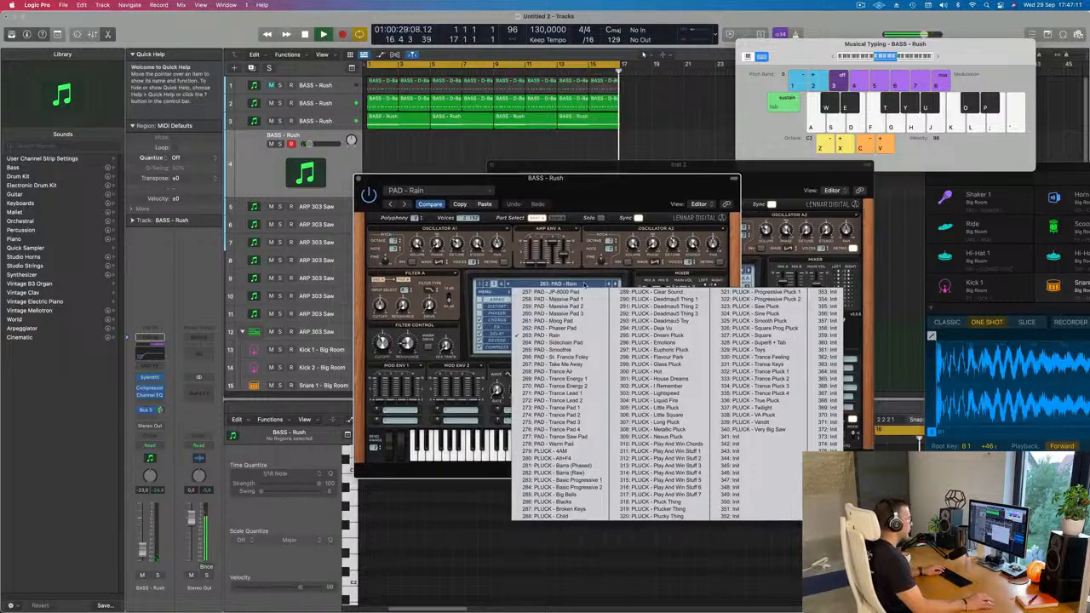
left_click(556, 451)
left_click_drag(630, 178, 656, 179)
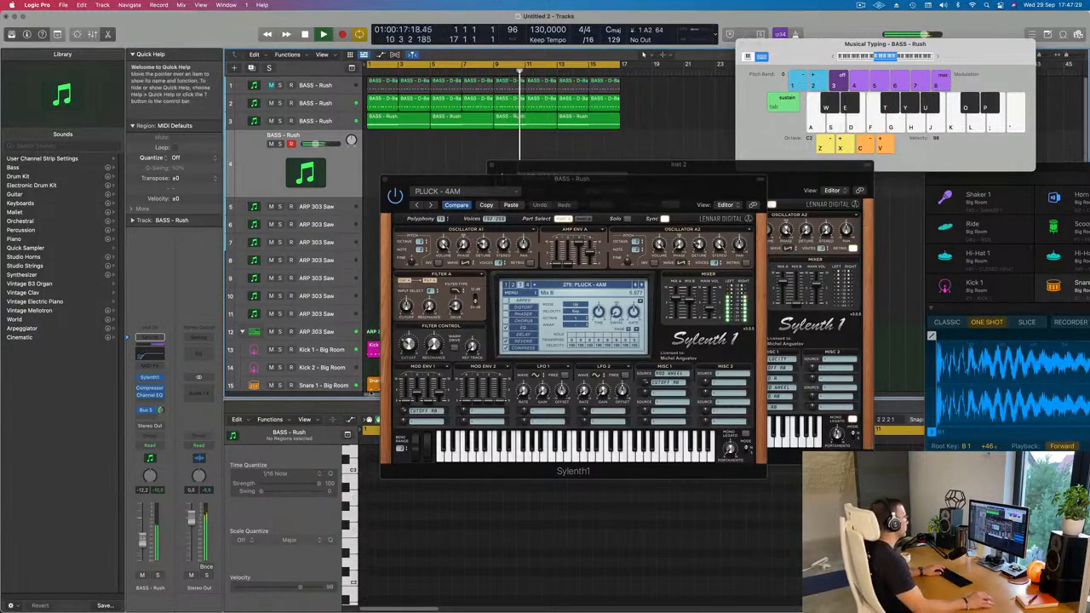
left_click_drag(579, 178, 701, 225)
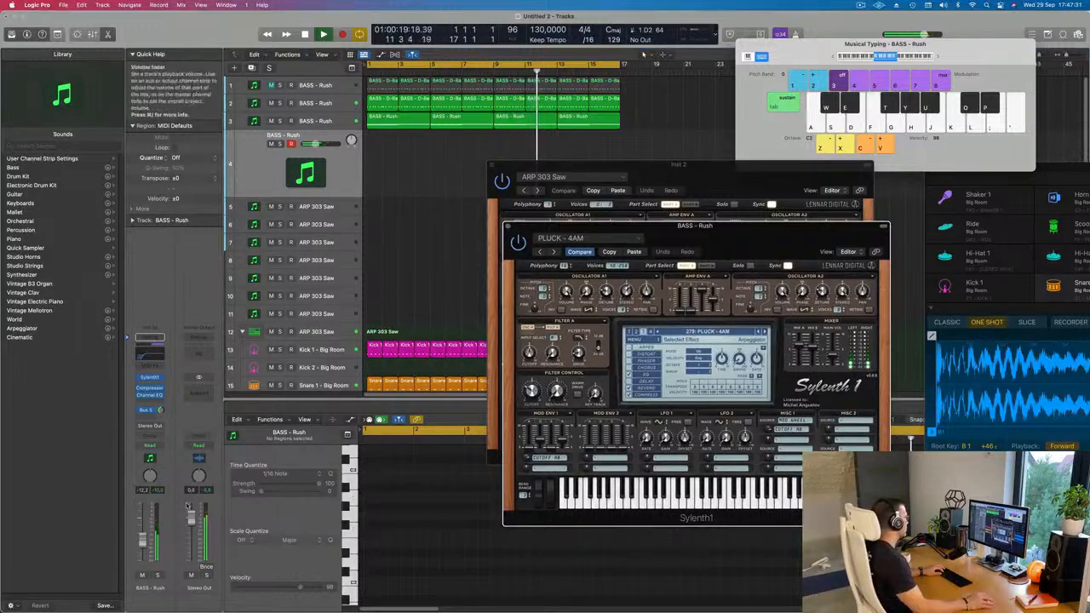
Reduce the duplicated track's Bus 5 reverb send and raise its volume to -4.6 dB.
left_click(162, 409)
left_click_drag(161, 411, 161, 413)
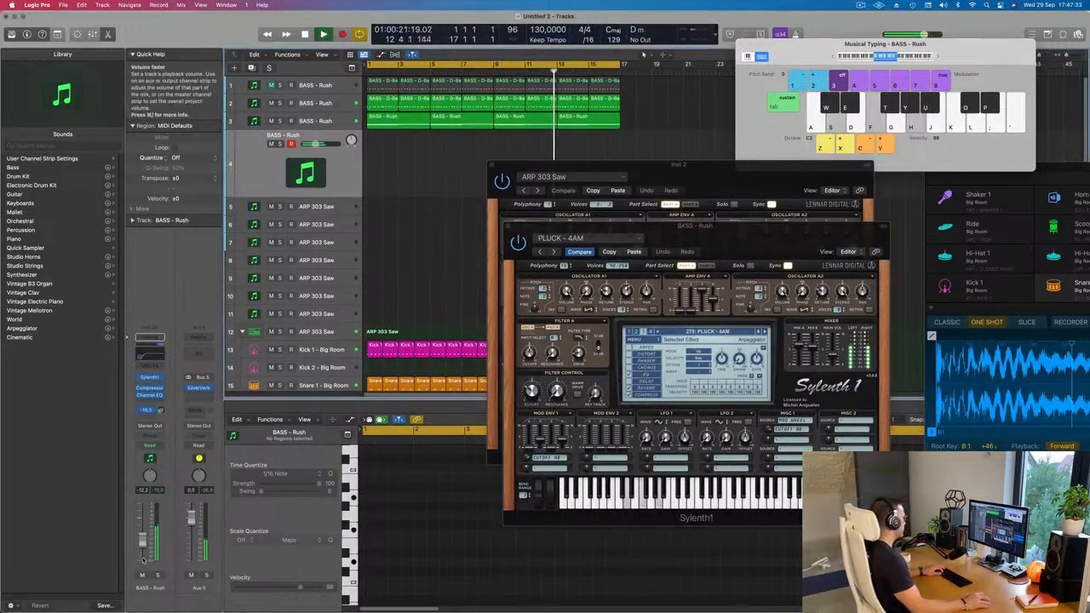
left_click_drag(142, 541, 142, 537)
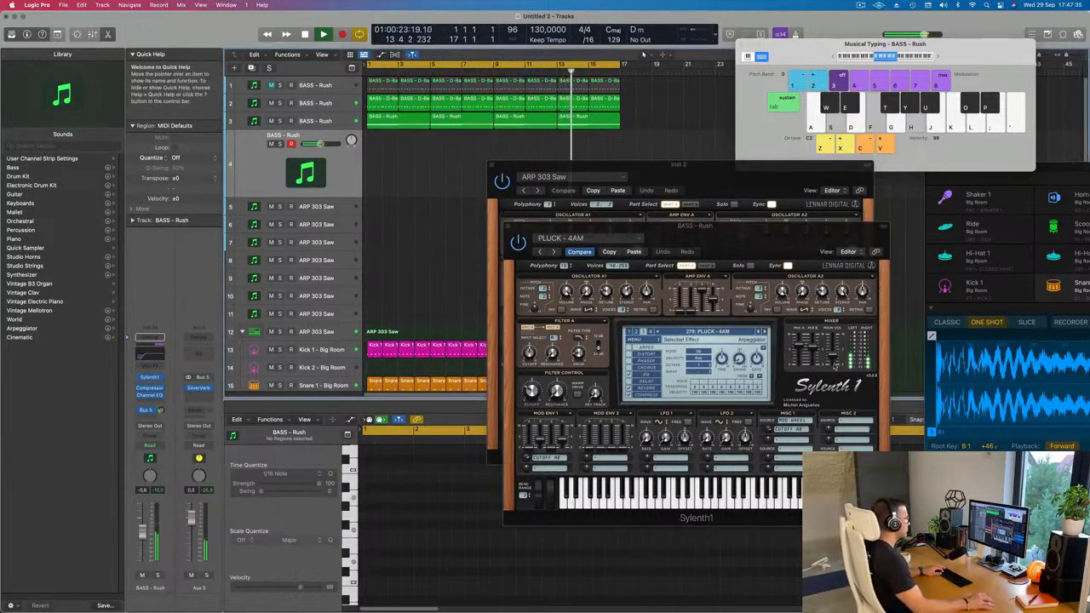
Audition successive Sylenth1 pluck presets from PLUCK - Alt+F4 to PLUCK - Little Pluck against the loop, with the track at -14.0 dB.
left_click(764, 331)
left_click(764, 331)
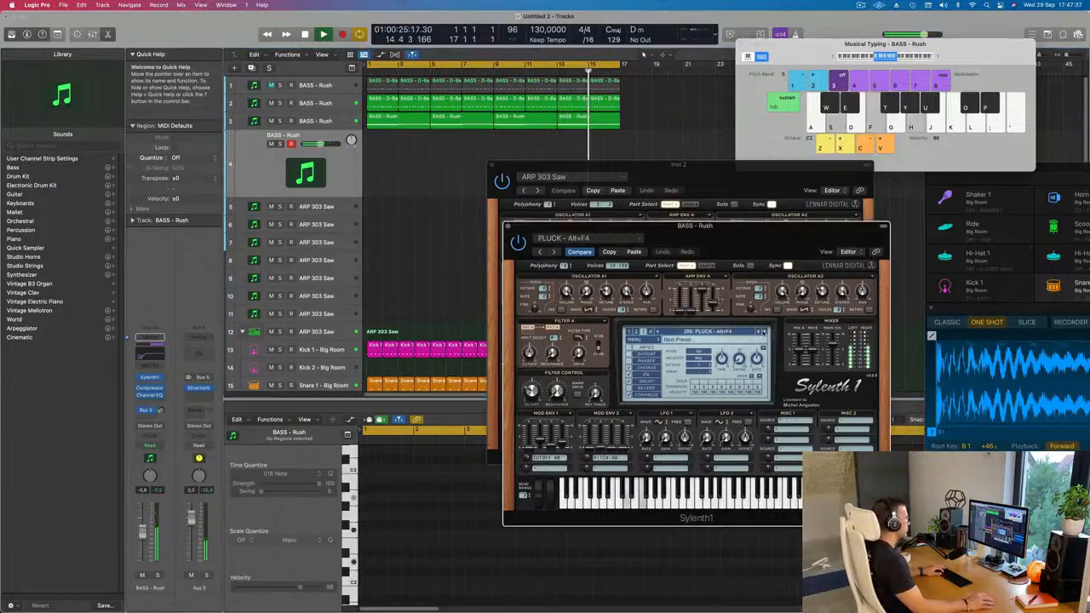
left_click(765, 331)
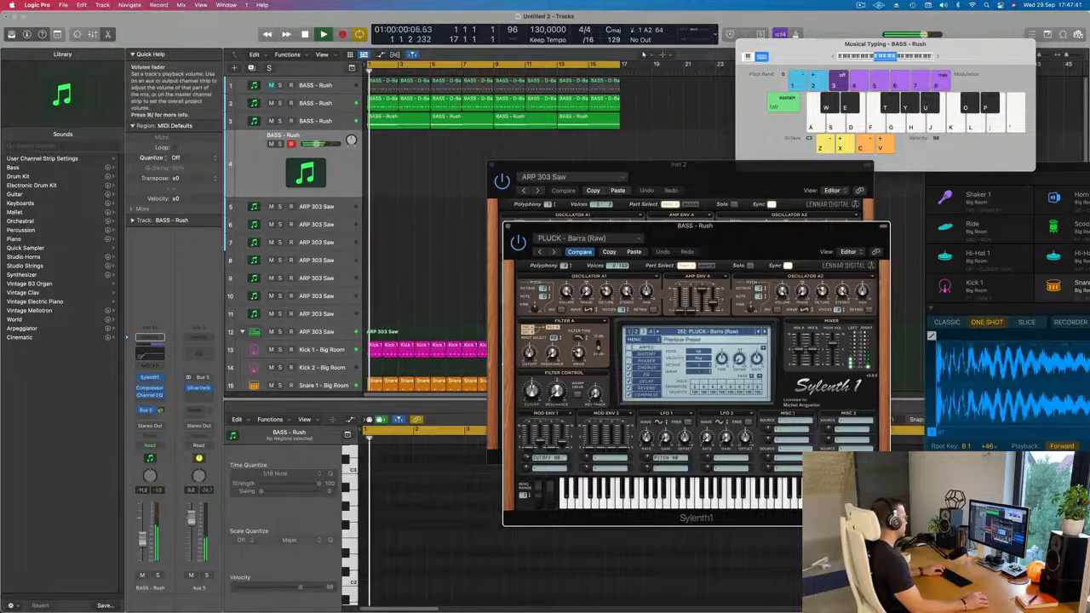
left_click(643, 53)
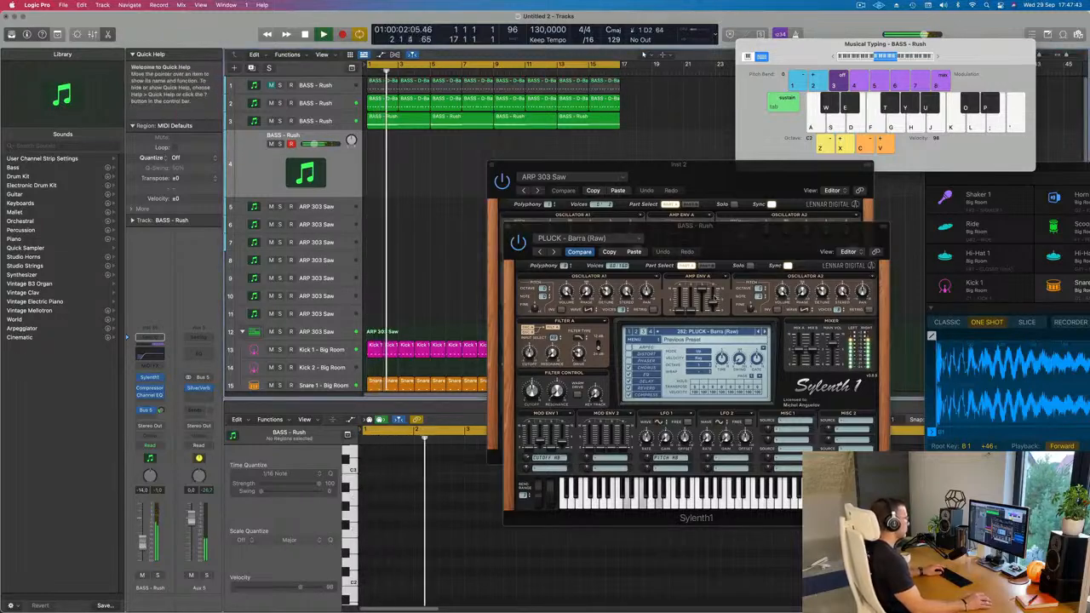
left_click(764, 335)
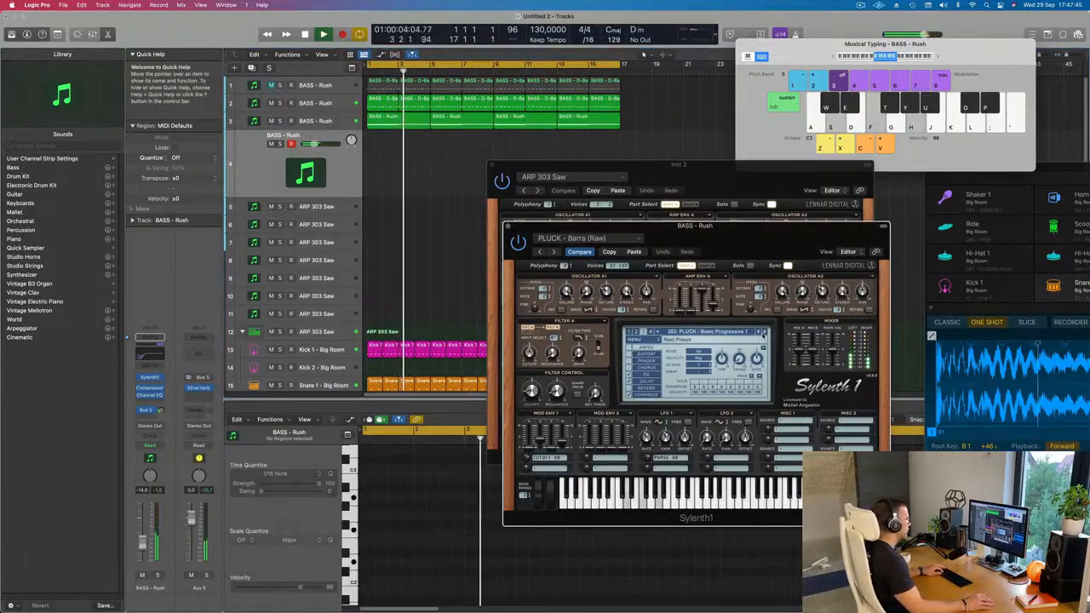
left_click(764, 335)
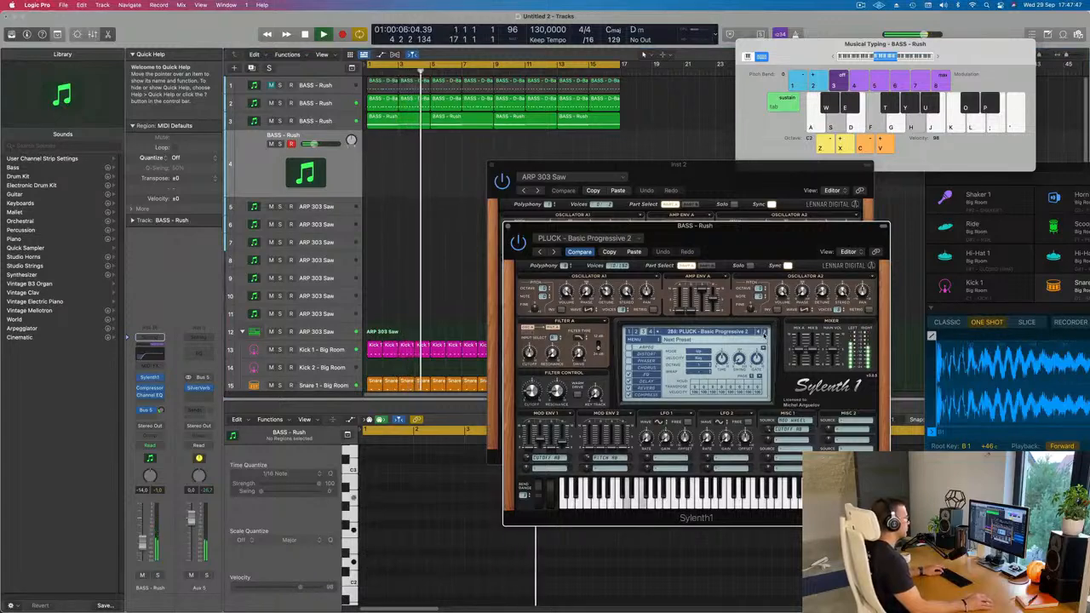
left_click(764, 335)
left_click(763, 335)
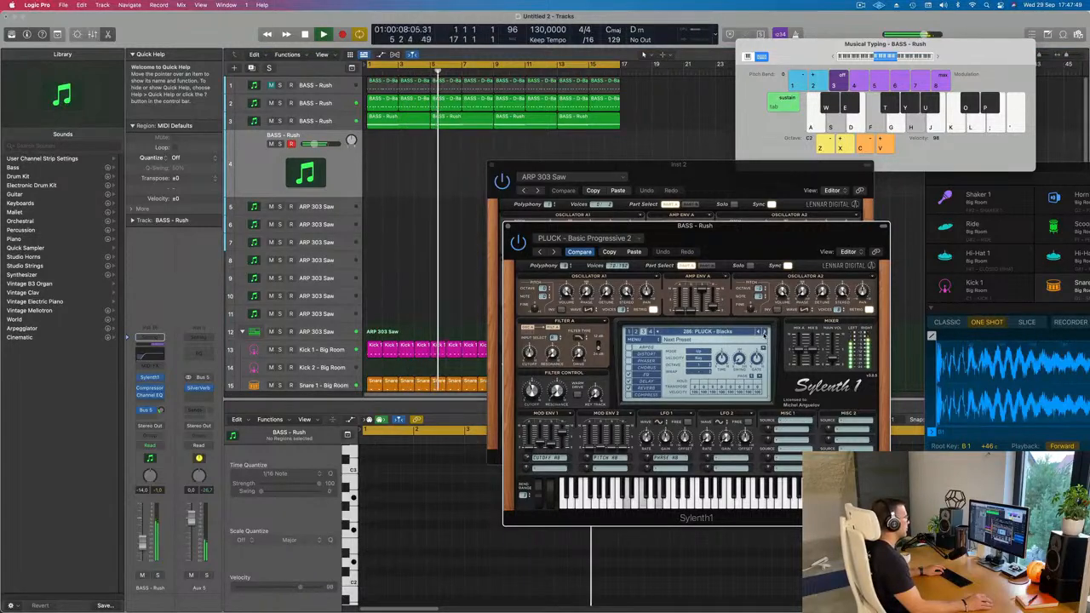
left_click(764, 334)
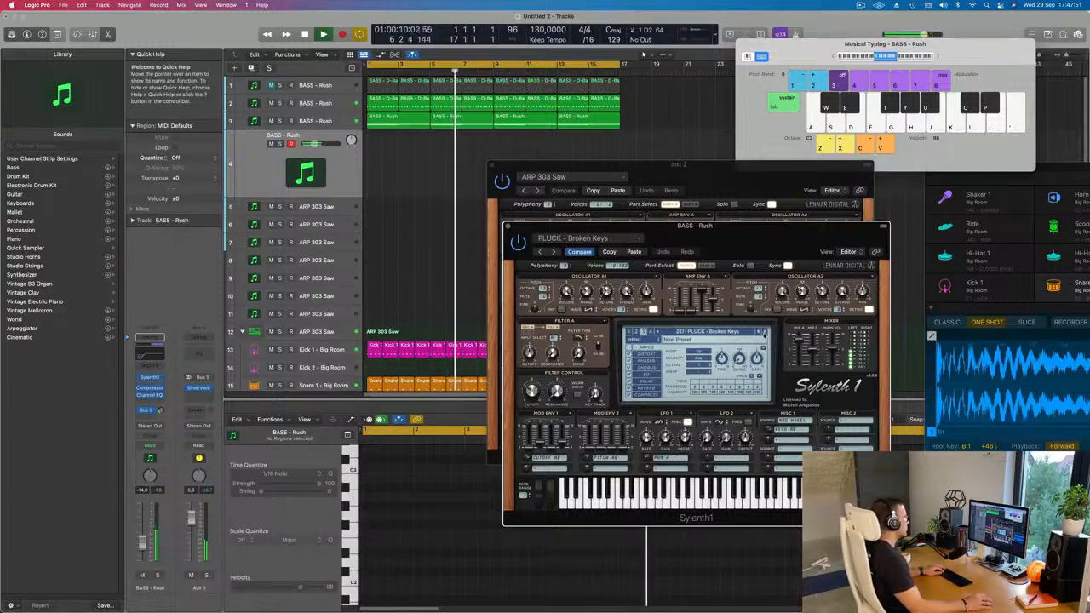
left_click(764, 335)
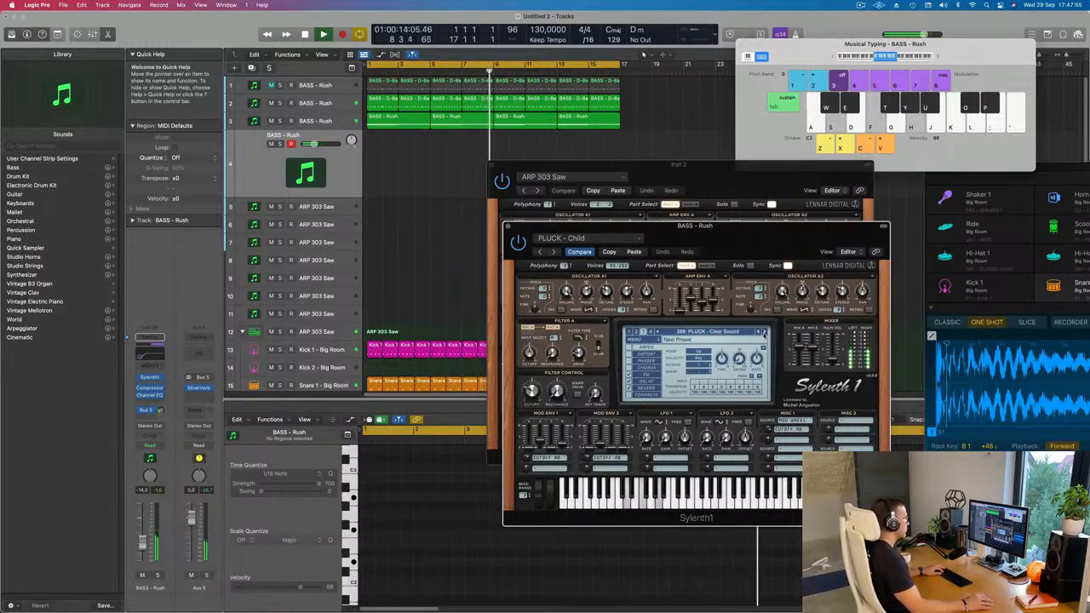
left_click(764, 335)
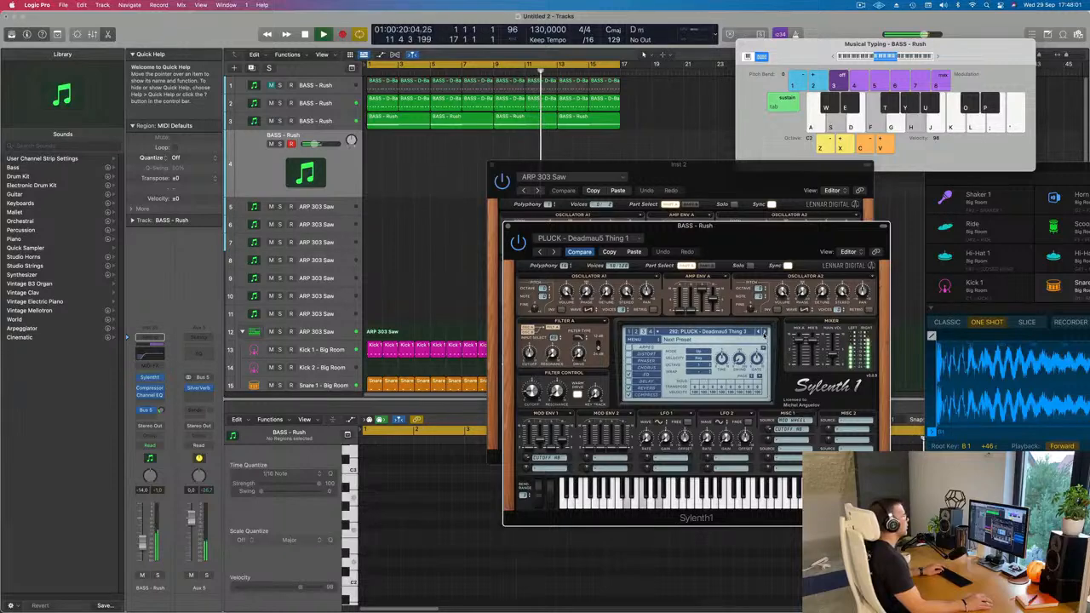
left_click(764, 333)
left_click(764, 334)
left_click(764, 334)
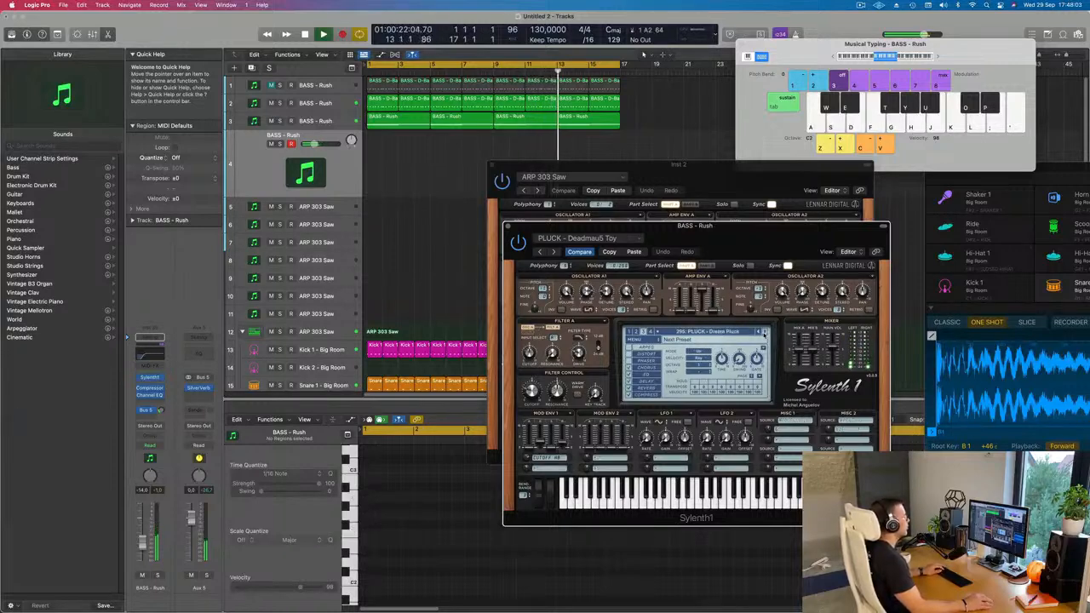
left_click(764, 334)
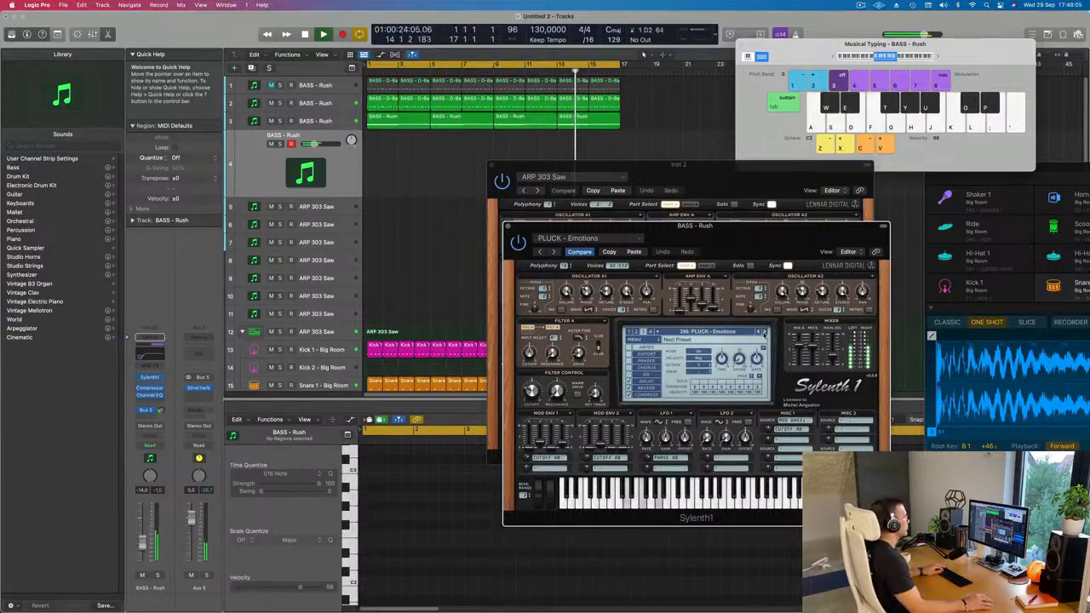
left_click(764, 333)
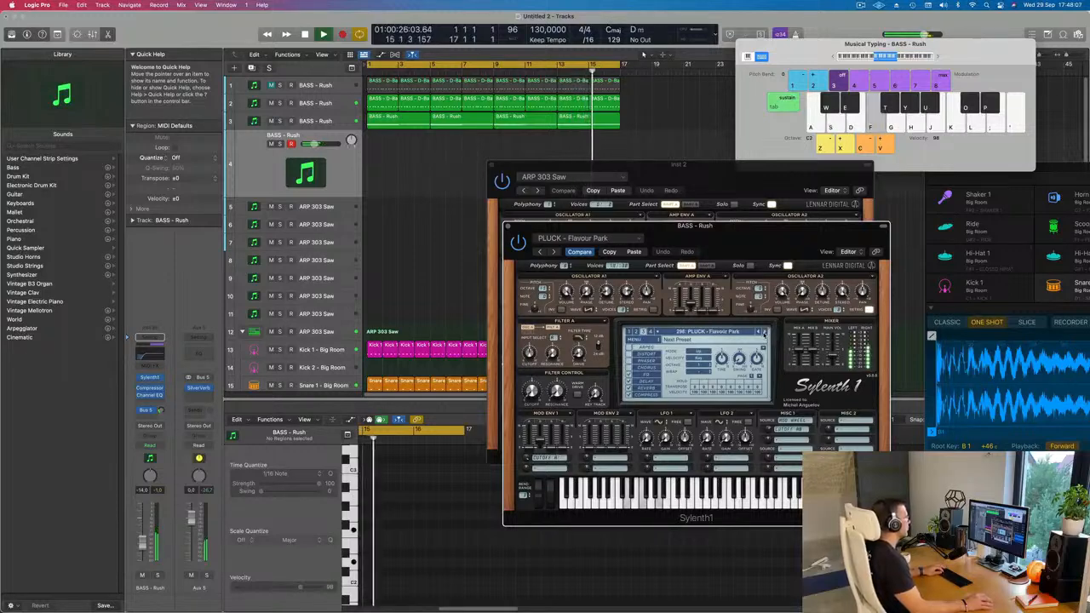
left_click(764, 333)
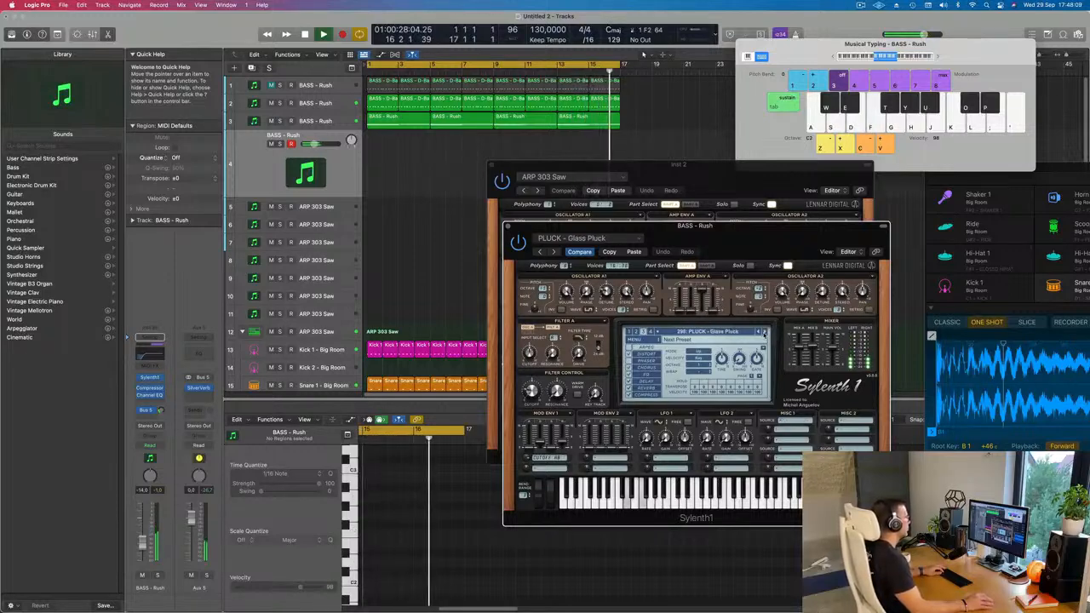
left_click(763, 333)
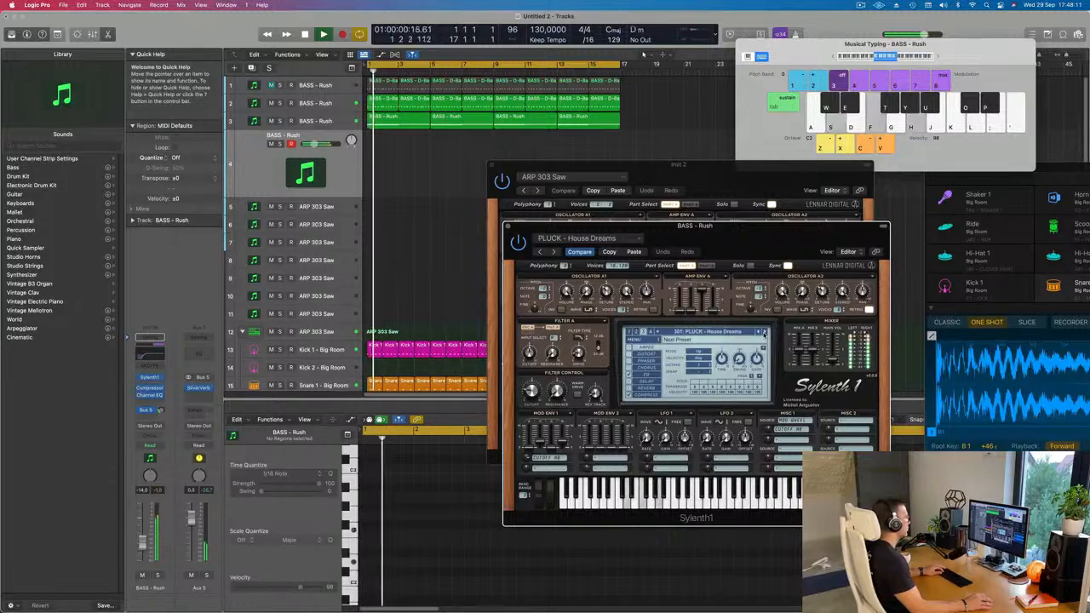
left_click(764, 334)
left_click(764, 333)
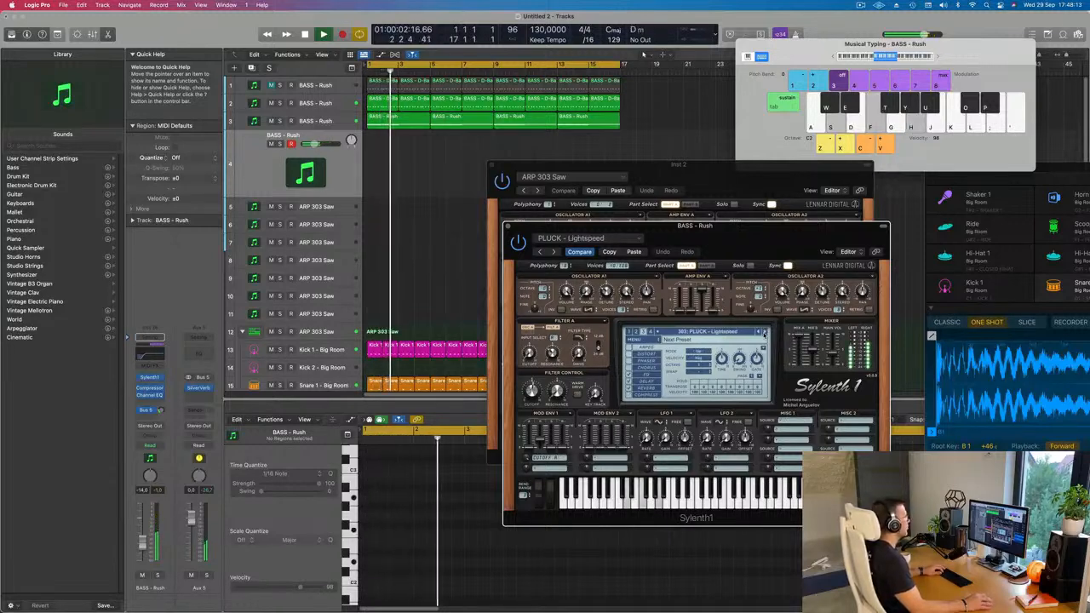
left_click(764, 334)
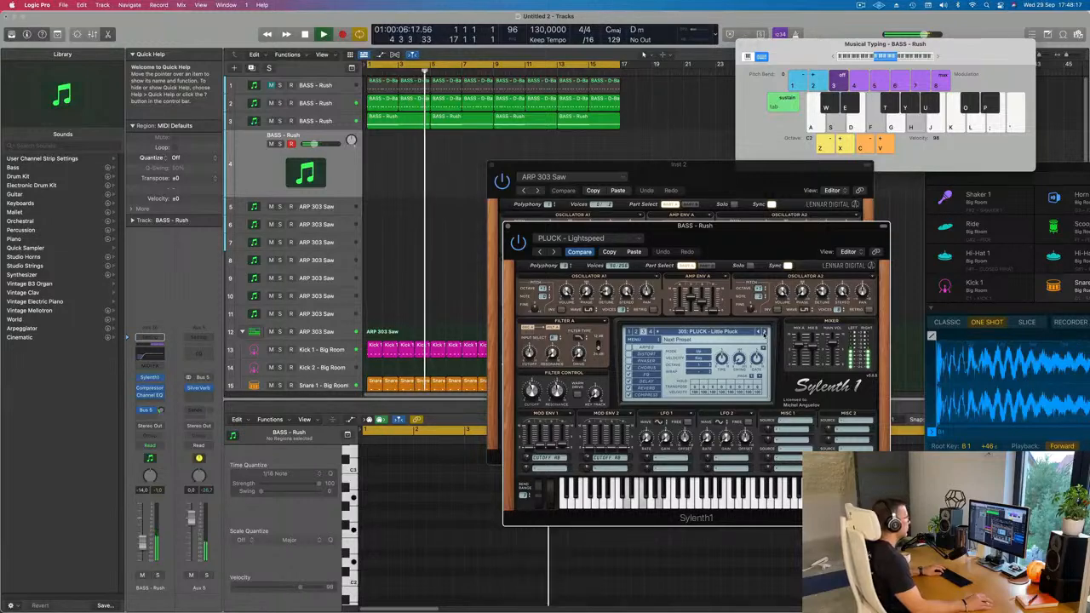
Switch Sylenth1 to the second preset bank, loading LEAD - Home, and look through its lead presets.
left_click(710, 332)
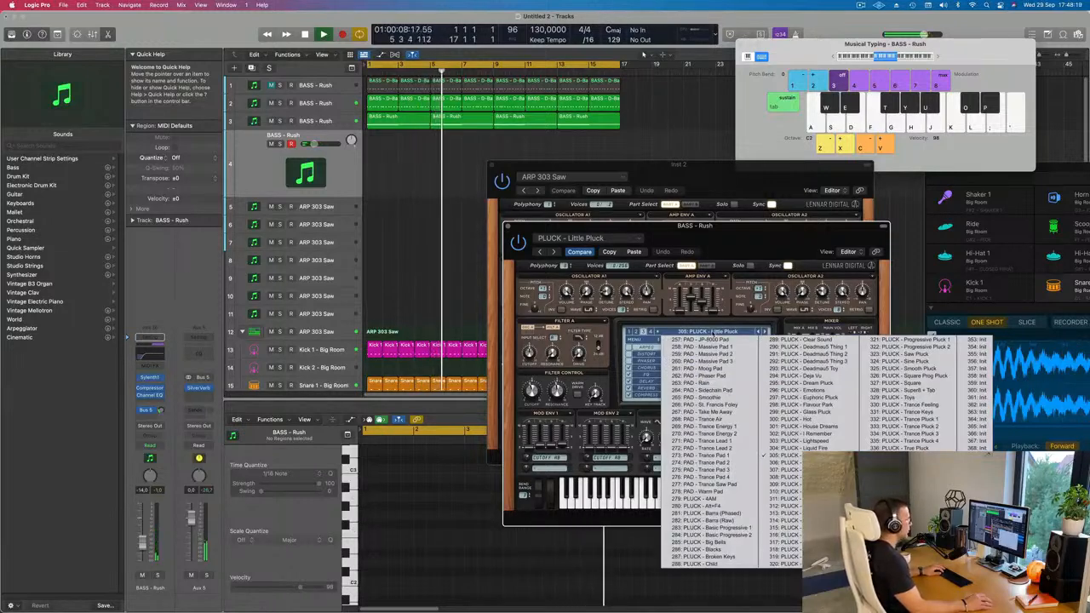
left_click(635, 333)
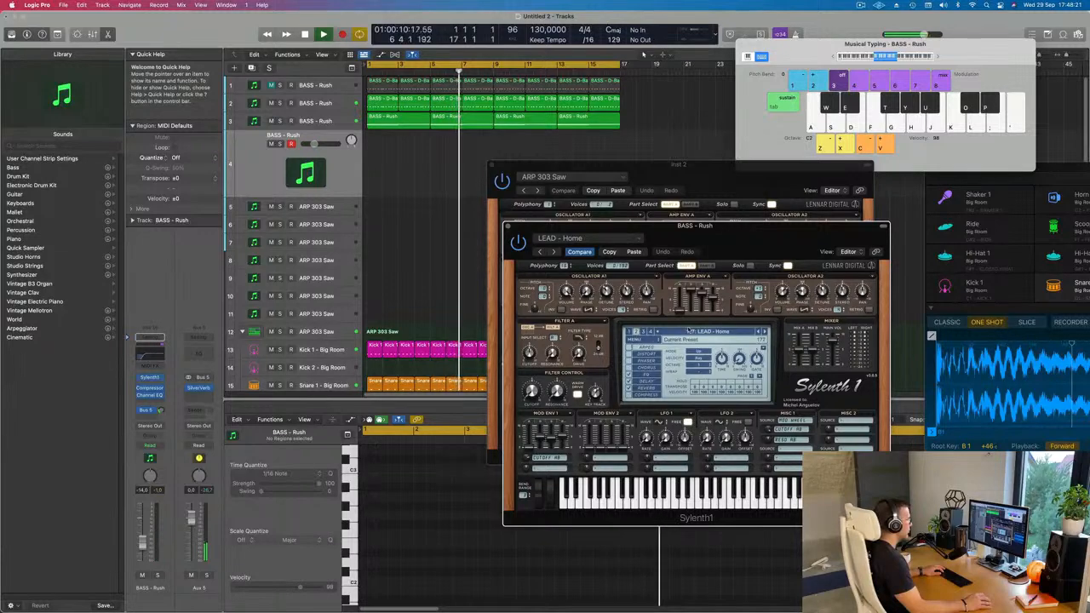
left_click(690, 333)
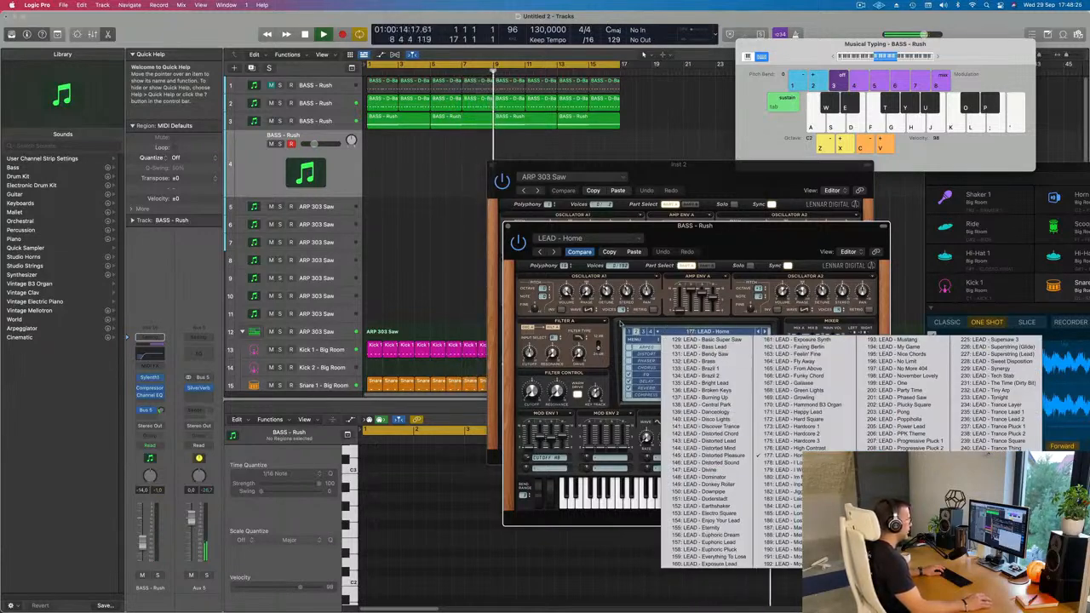
left_click(620, 324)
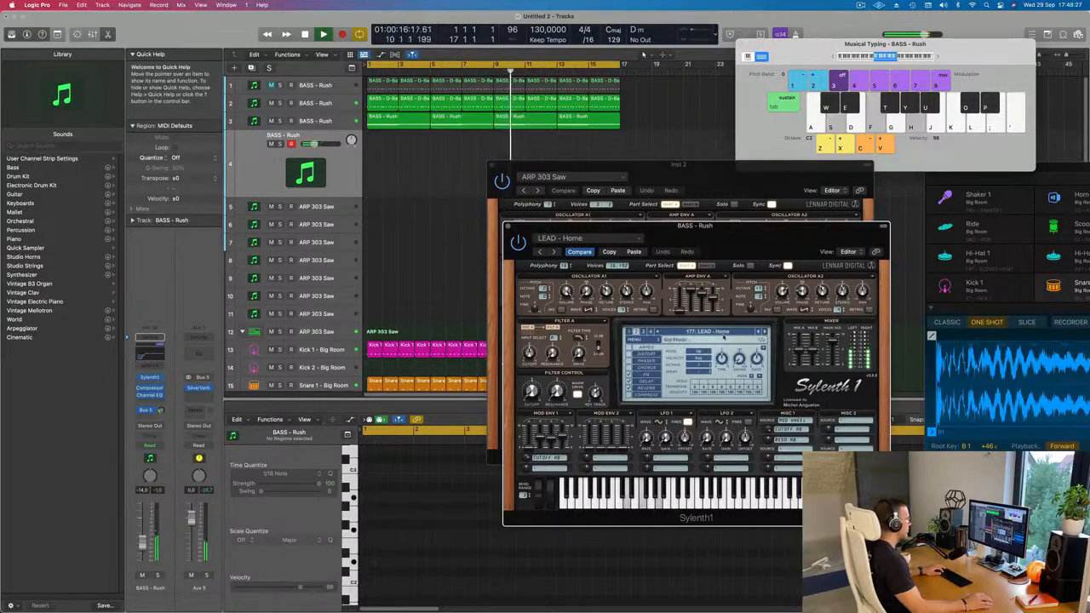
Raise the Filter Control cutoff of LEAD - Home and set the track's volume to -11.0 dB.
left_click_drag(143, 546, 143, 544)
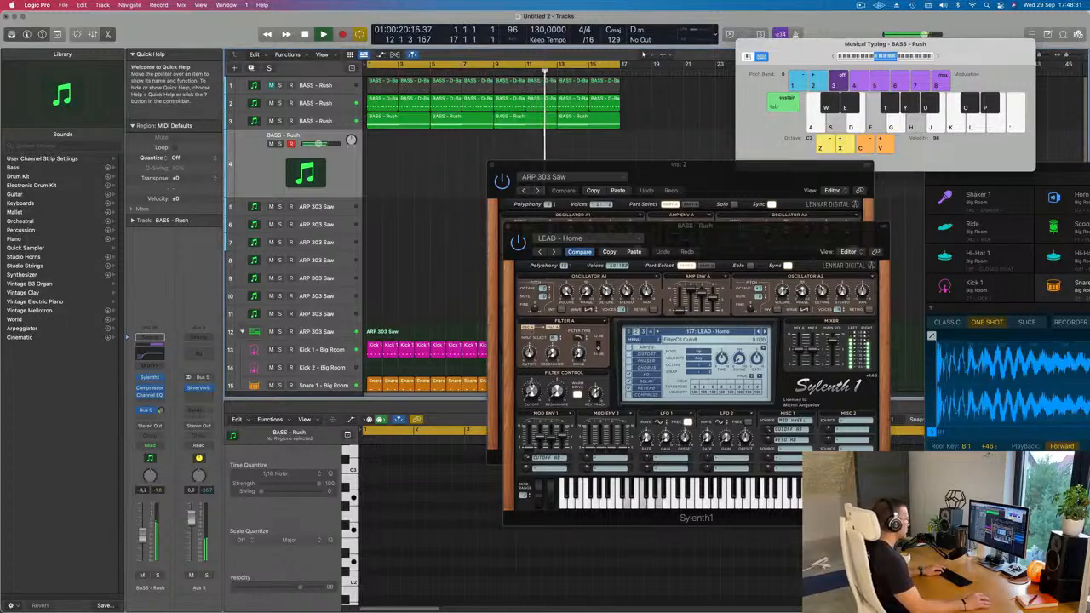
left_click_drag(532, 396, 531, 393)
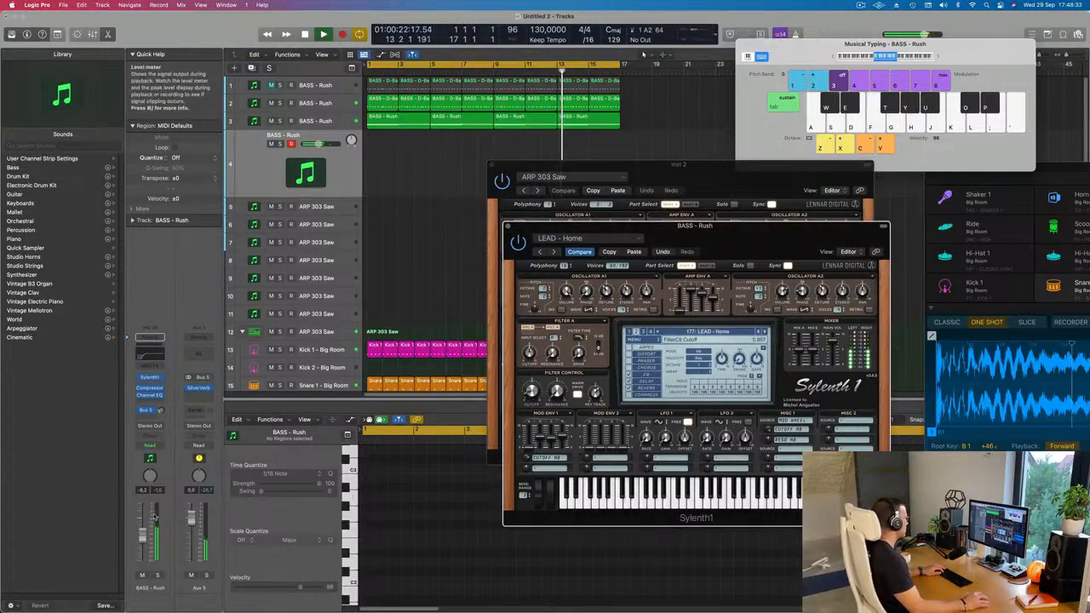
left_click_drag(141, 540, 141, 543)
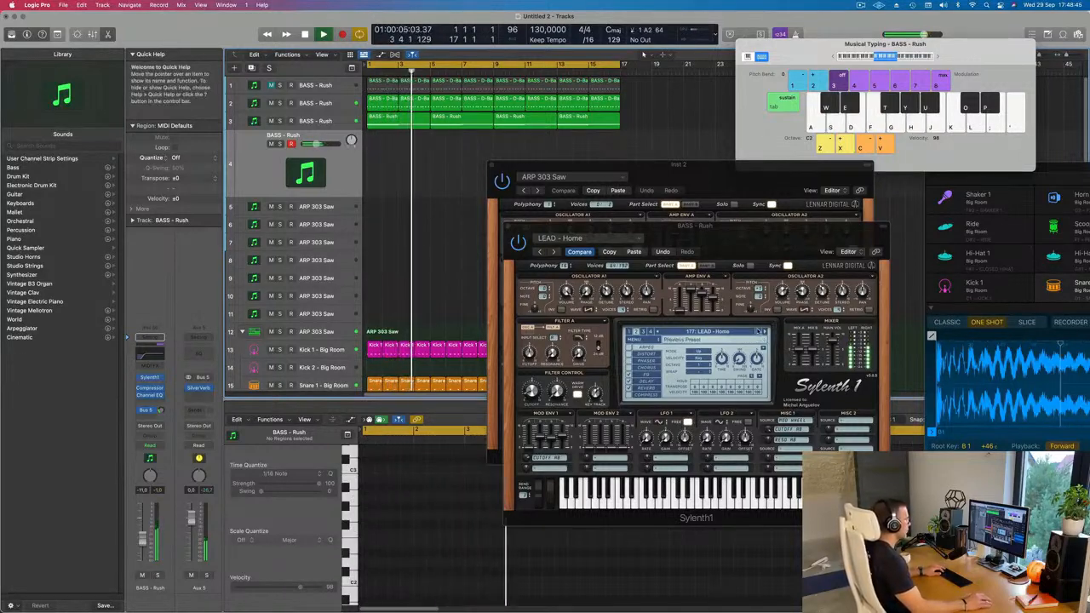
Jump to the LEAD - Basic Super Saw preset and advance through the following presets to LEAD - Brass.
left_click(757, 332)
left_click(723, 332)
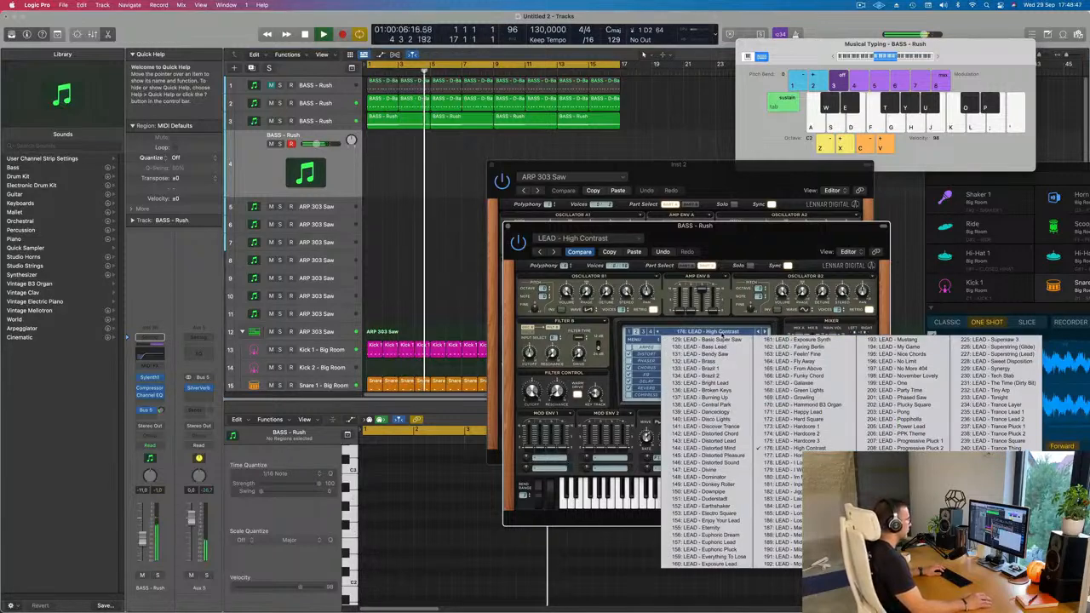
left_click(721, 339)
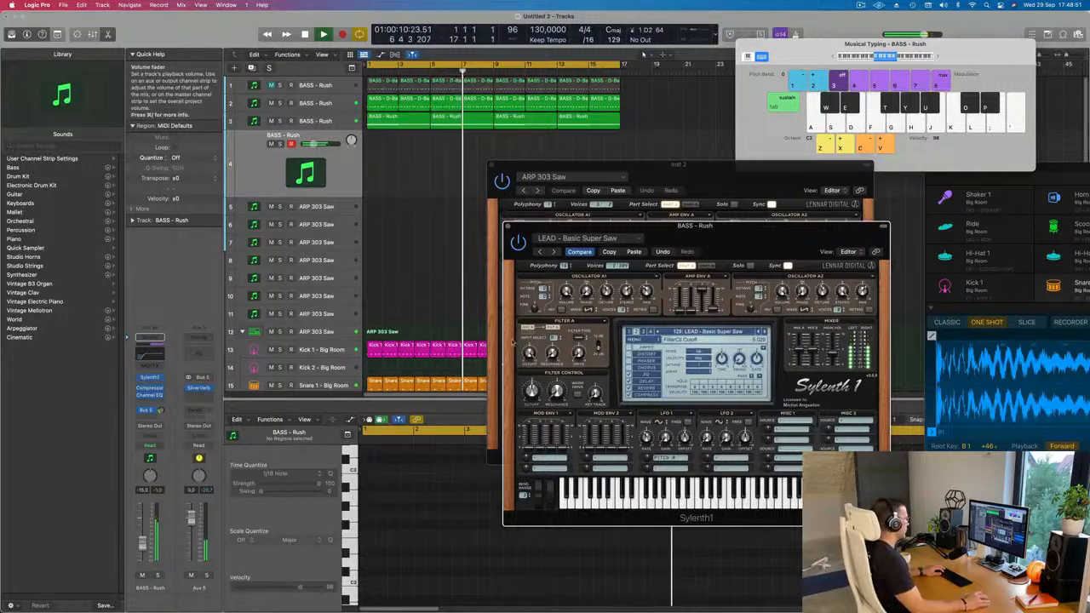
left_click(764, 332)
left_click(764, 332)
left_click(763, 332)
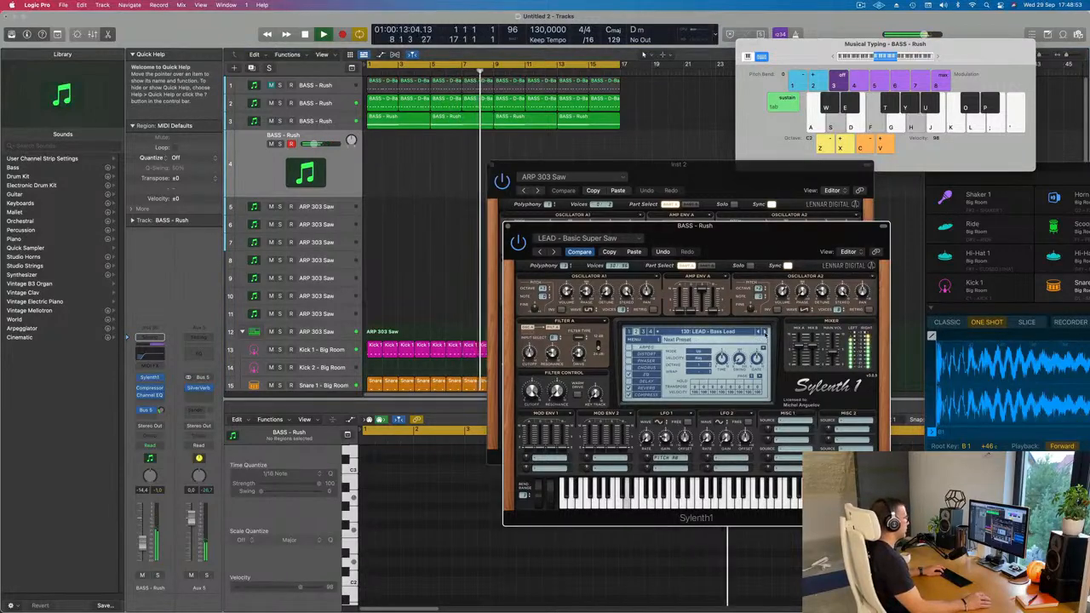
left_click(764, 332)
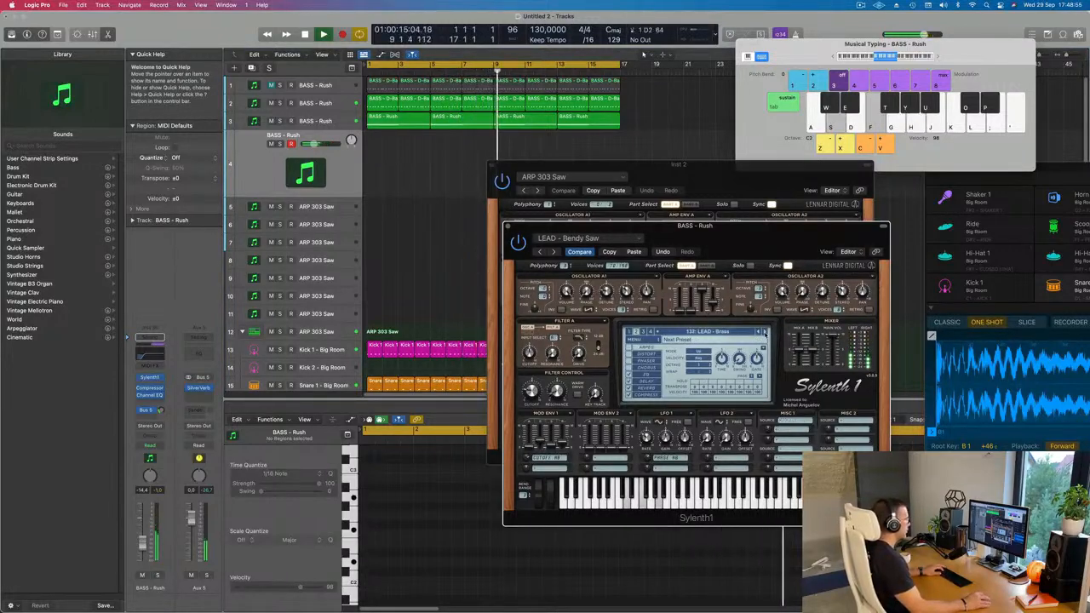
Raise the armed track's volume and adjust the Filter Control cutoff of LEAD - Brass.
left_click_drag(142, 542, 142, 539)
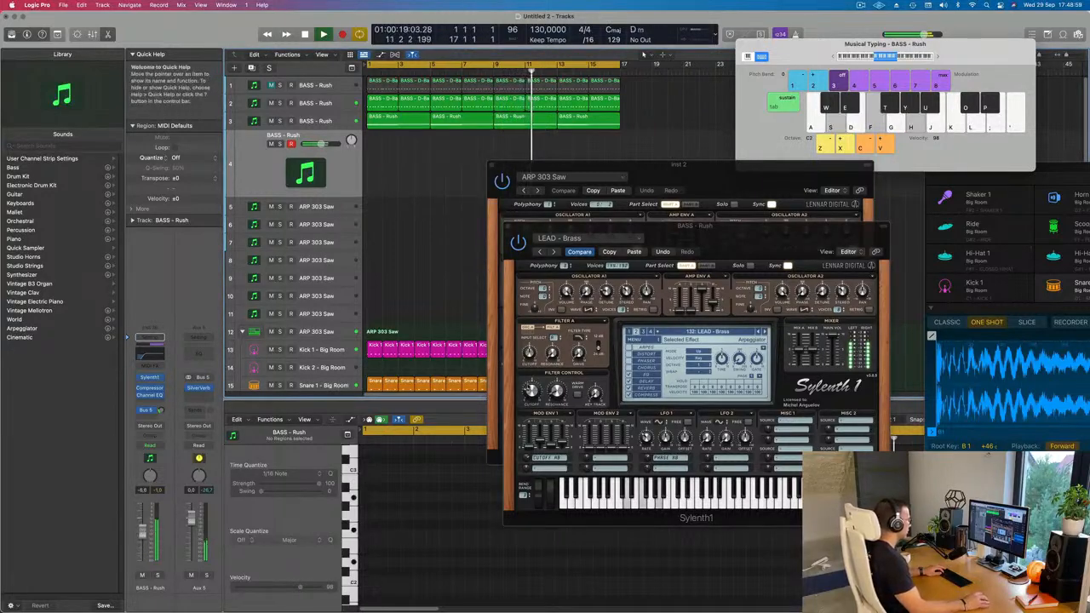
left_click_drag(531, 391, 531, 390)
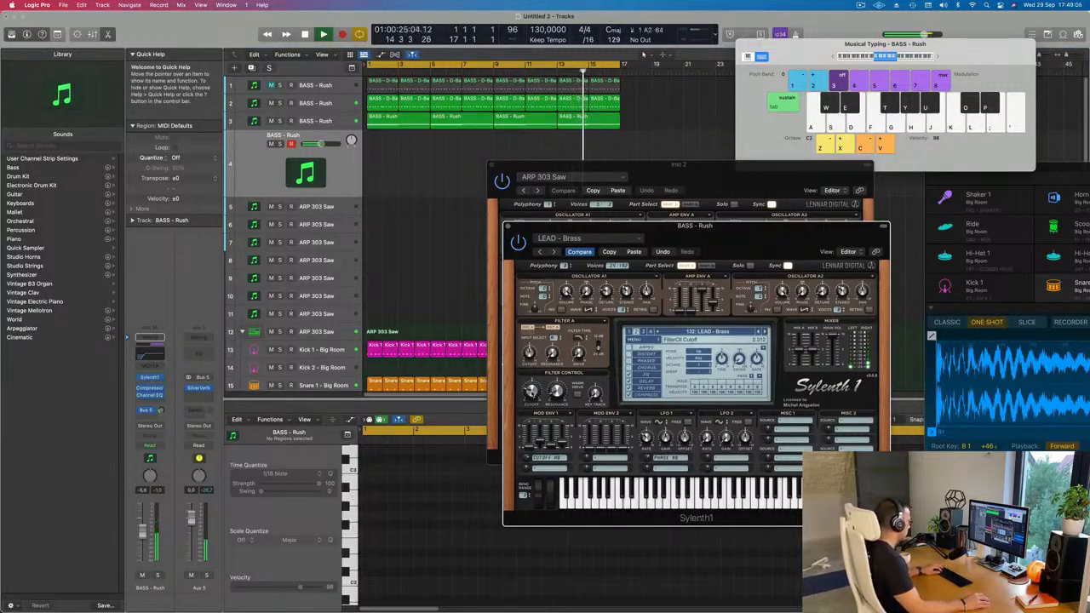
Rehearse three-note chords, including D minor and F major triads, on the LEAD - Brass sound against the playing loop.
key("a")
key("d")
key("g")
key("s")
key("f")
key("h")
key("s")
key("f")
key("h")
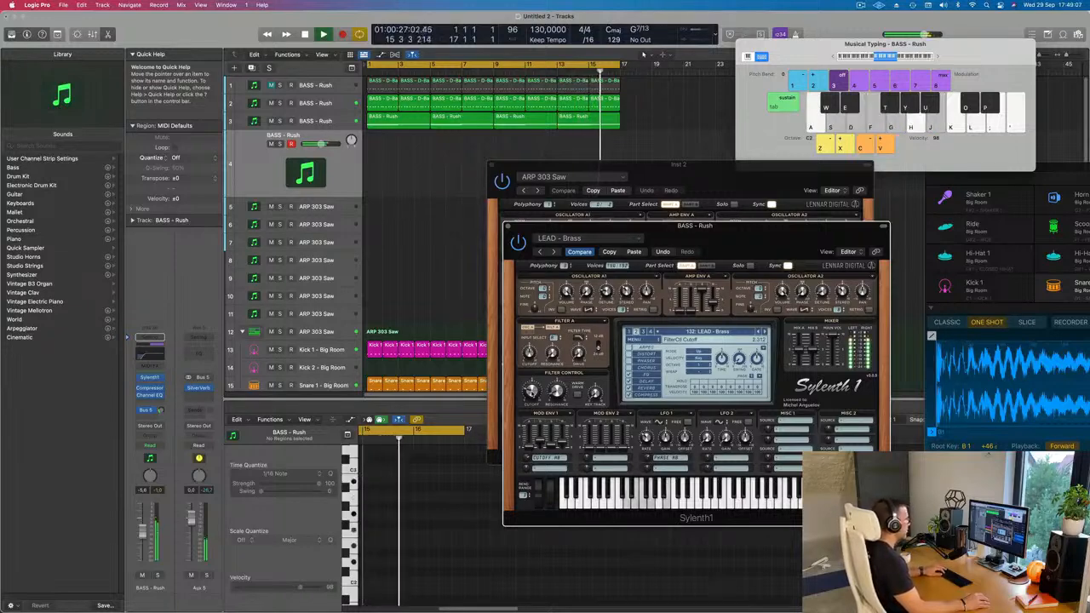
key("d")
key("g")
key("j")
key("f")
key("h")
key("k")
key("f")
key("h")
key("k")
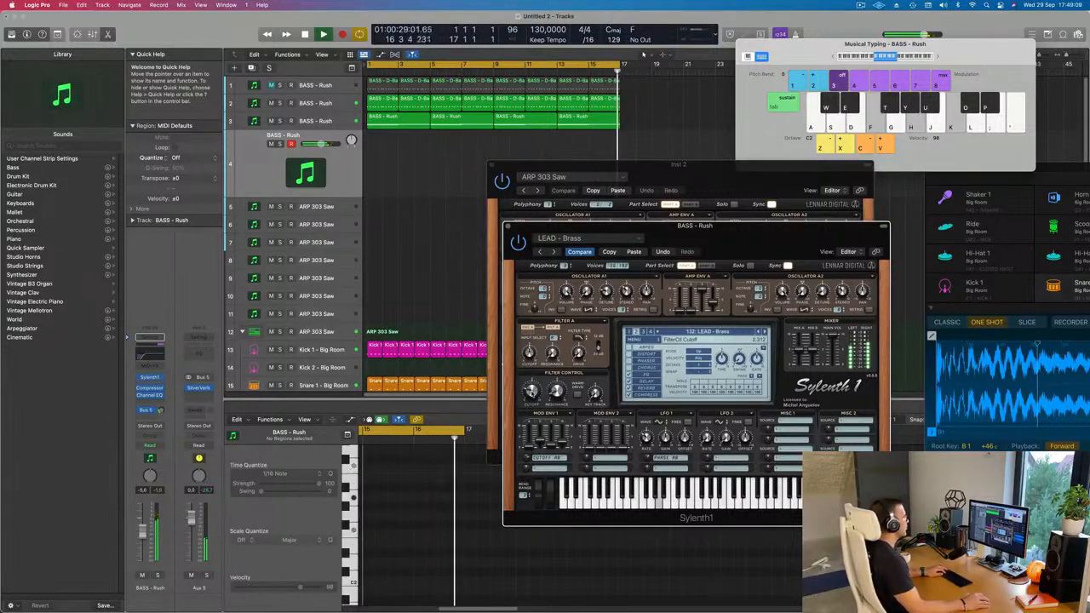
key("s")
key("f")
key("h")
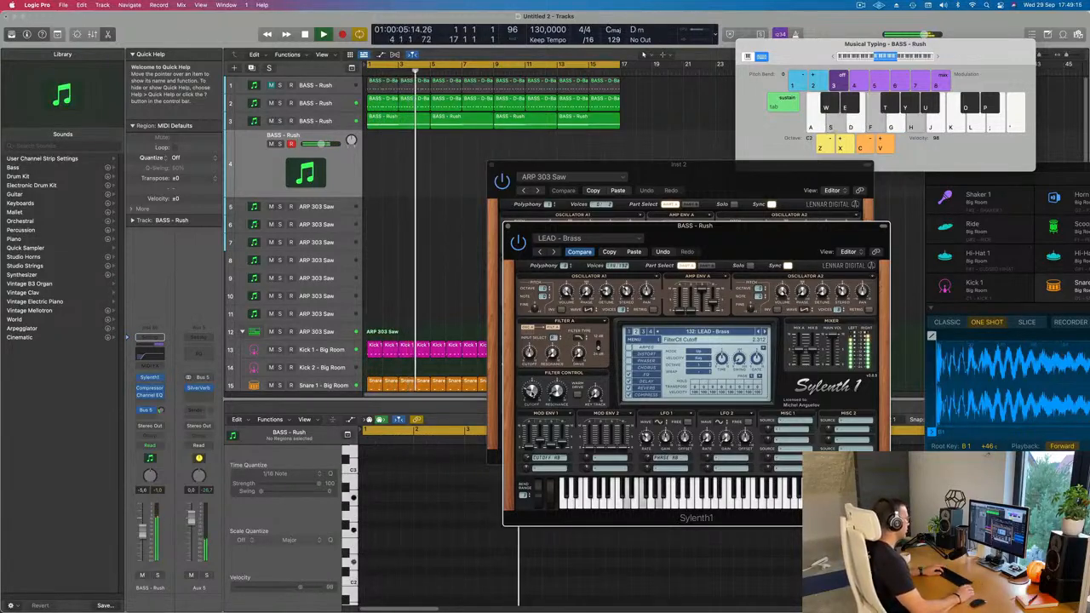
Record repeated three-note chords from bar 9 on the armed BASS - Rush track, starting with D minor, and stop before bar 12.
key("r")
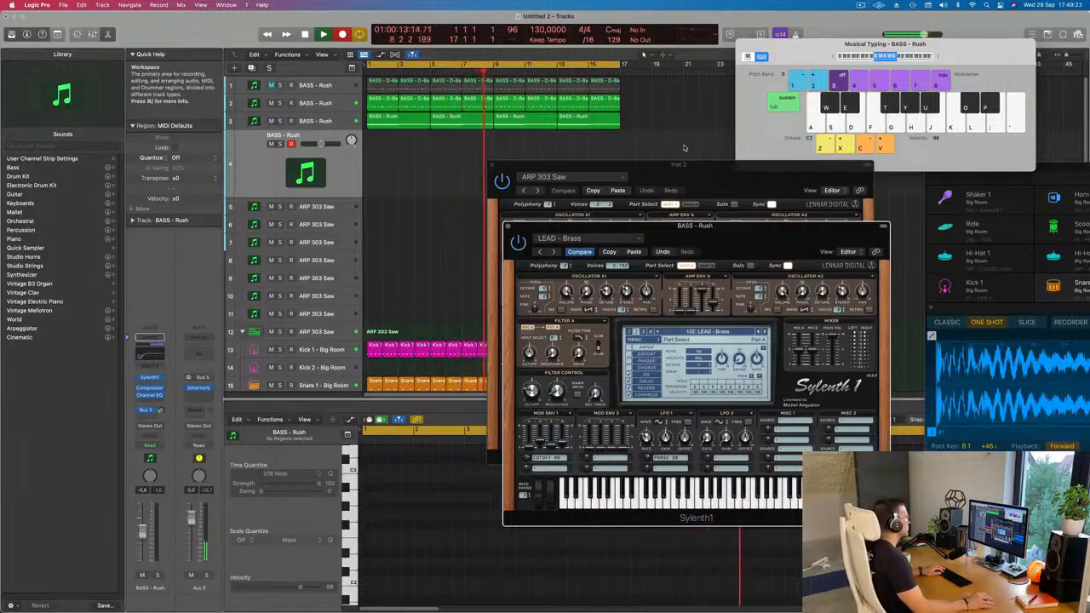
key("s")
key("f")
key("h")
key("s")
key("f")
key("h")
key("s")
key("f")
key("h")
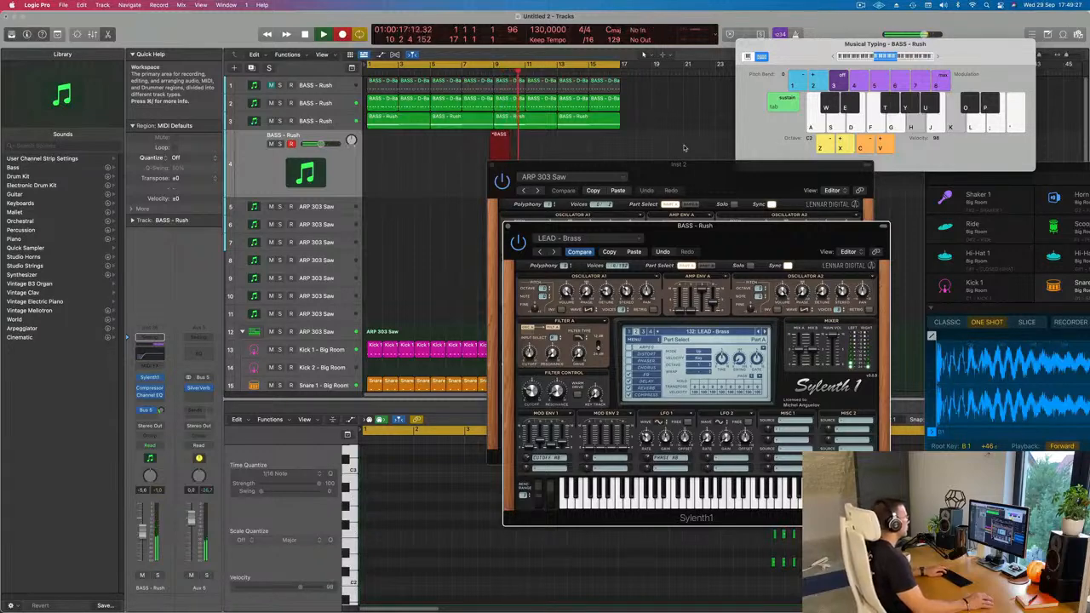
key("f")
key("h")
key("k")
key("f")
key("g")
key("j")
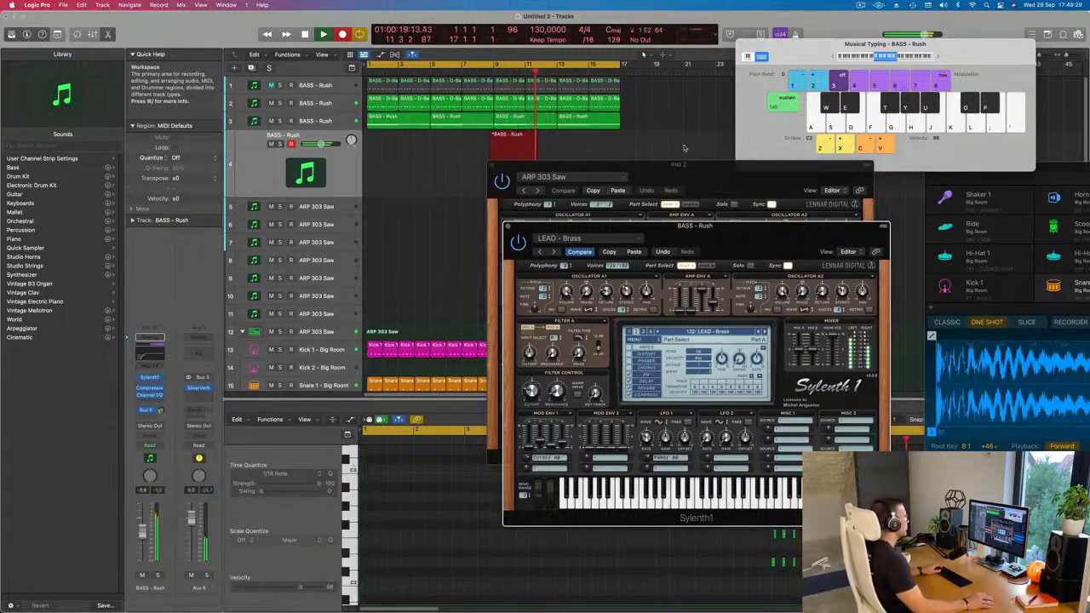
key("space")
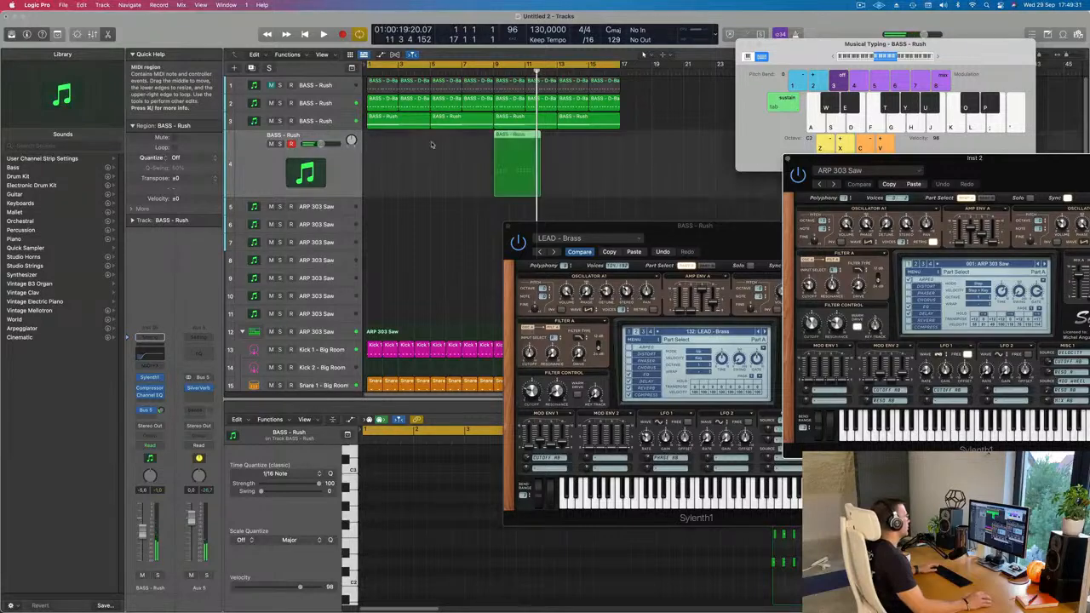
Move the recorded chord region to bar 1, select all its notes and play it from the start.
left_click_drag(518, 133, 380, 147)
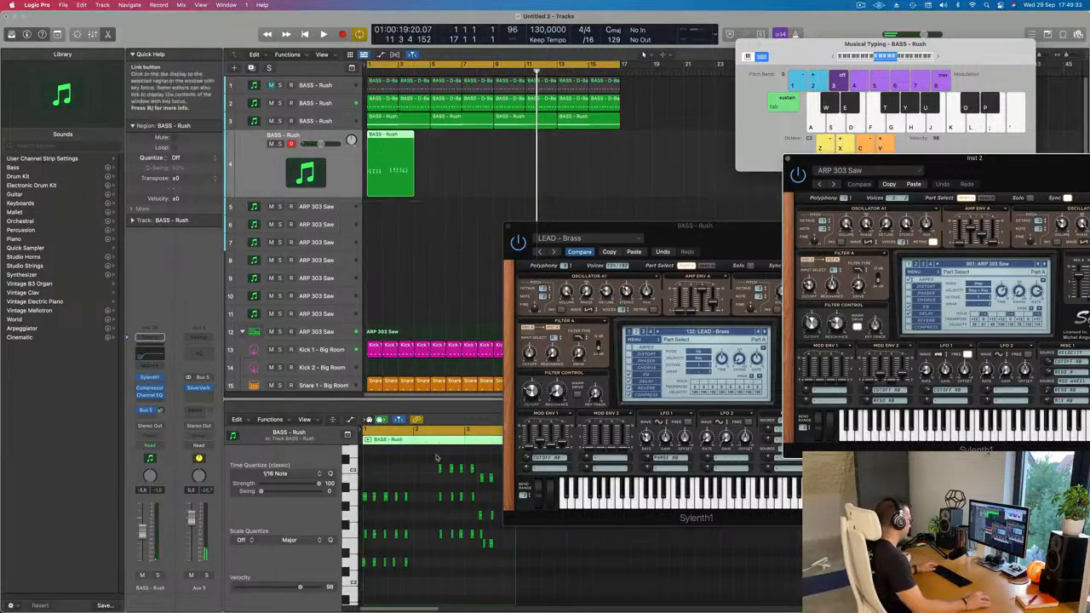
left_click(422, 494)
key("super+a")
key("Return")
key("space")
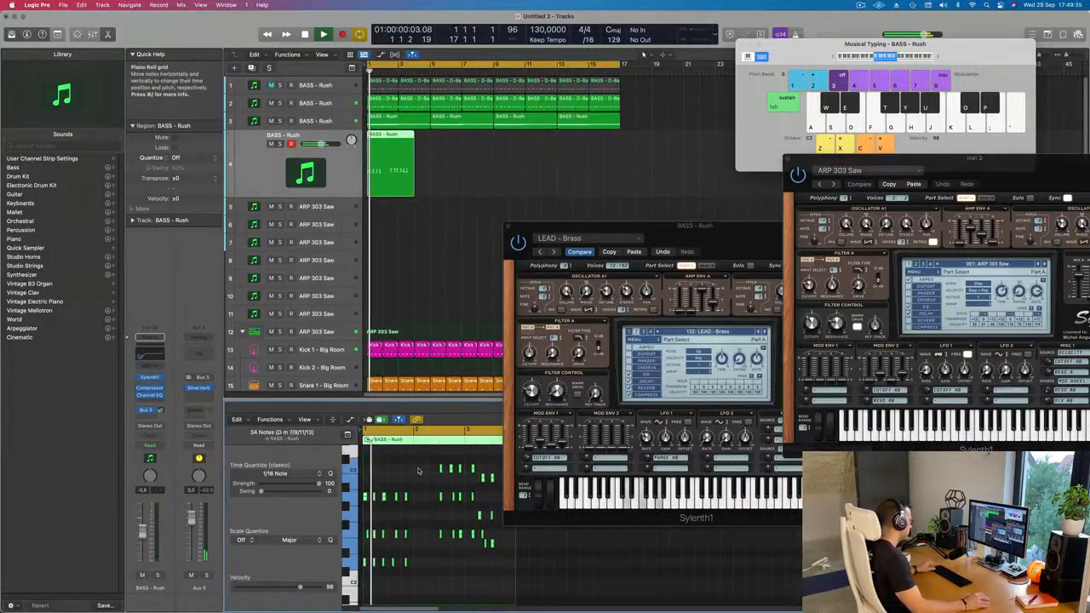
scroll(416, 510, "up", 5)
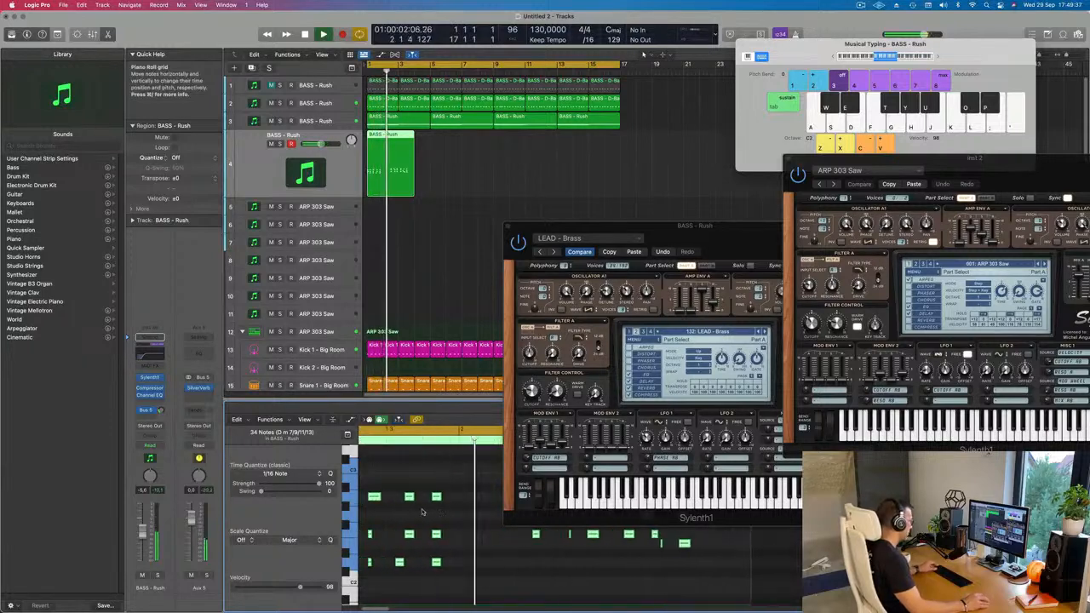
key("space")
Move the lowest note of the fourth chord in bar 1 later to line up with its other notes, and play the result.
left_click_drag(379, 519, 371, 546)
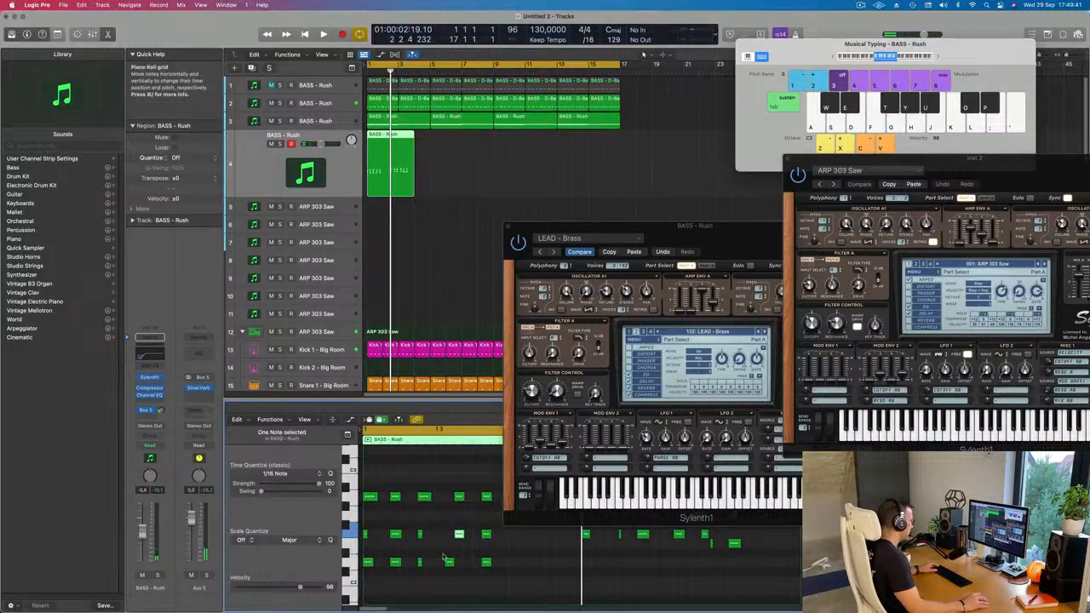
left_click_drag(451, 566, 460, 567)
key("space")
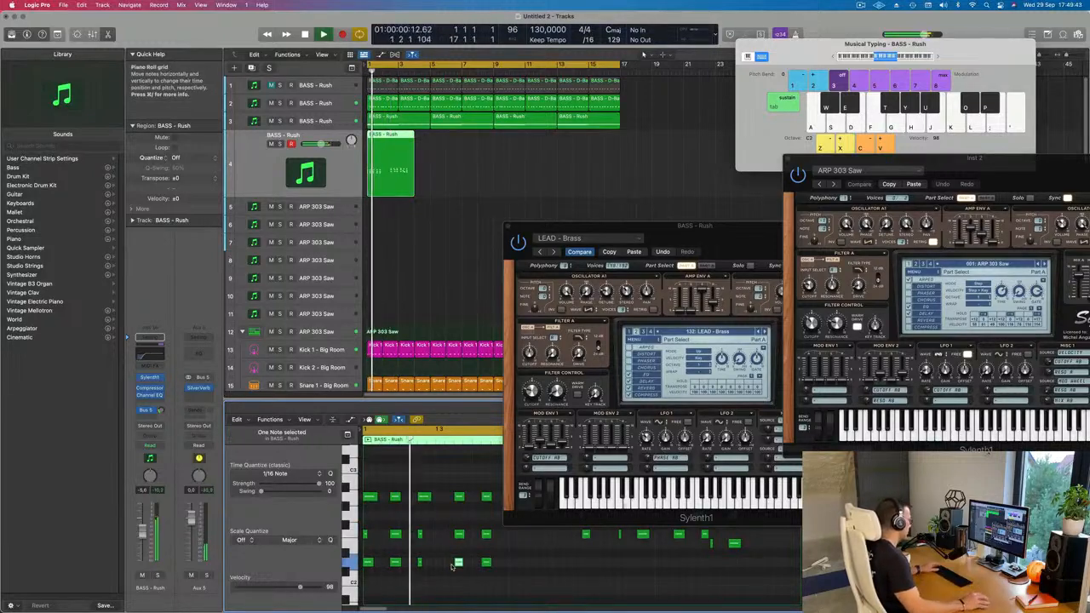
Move the LEAD - Brass synth window clear of the Piano Roll and replay the chord region from the start.
left_click_drag(739, 226, 1010, 202)
scroll(586, 508, "down", 2)
scroll(562, 507, "down", 3)
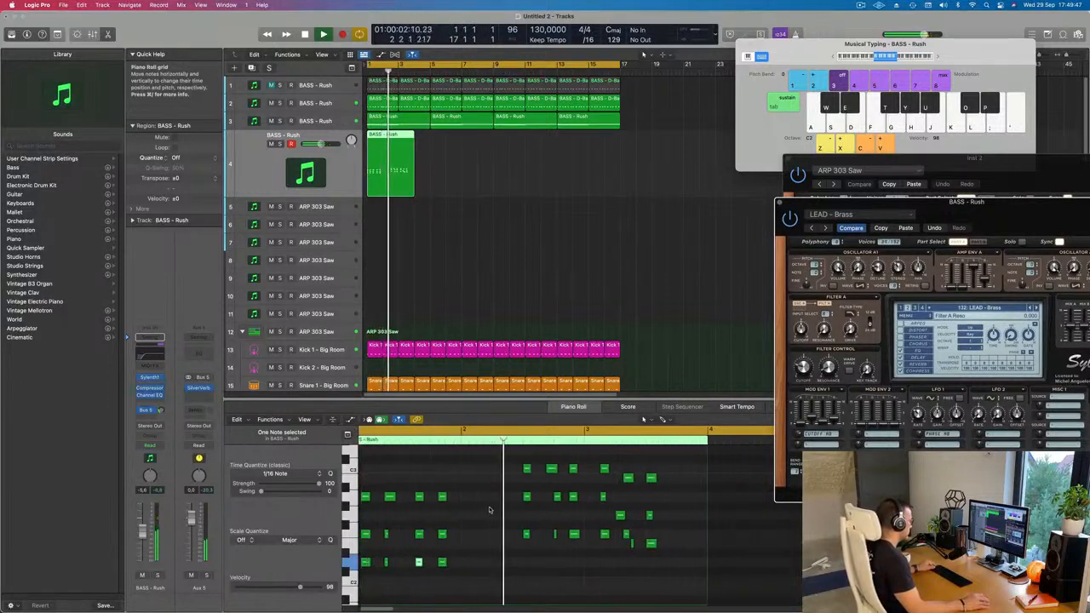
key("Return")
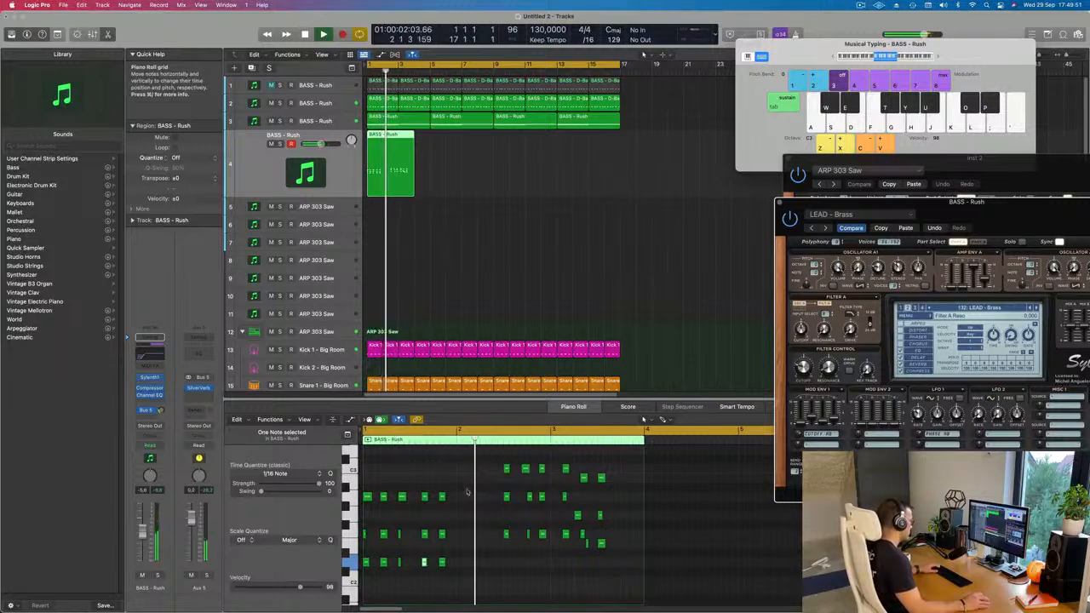
key("Return")
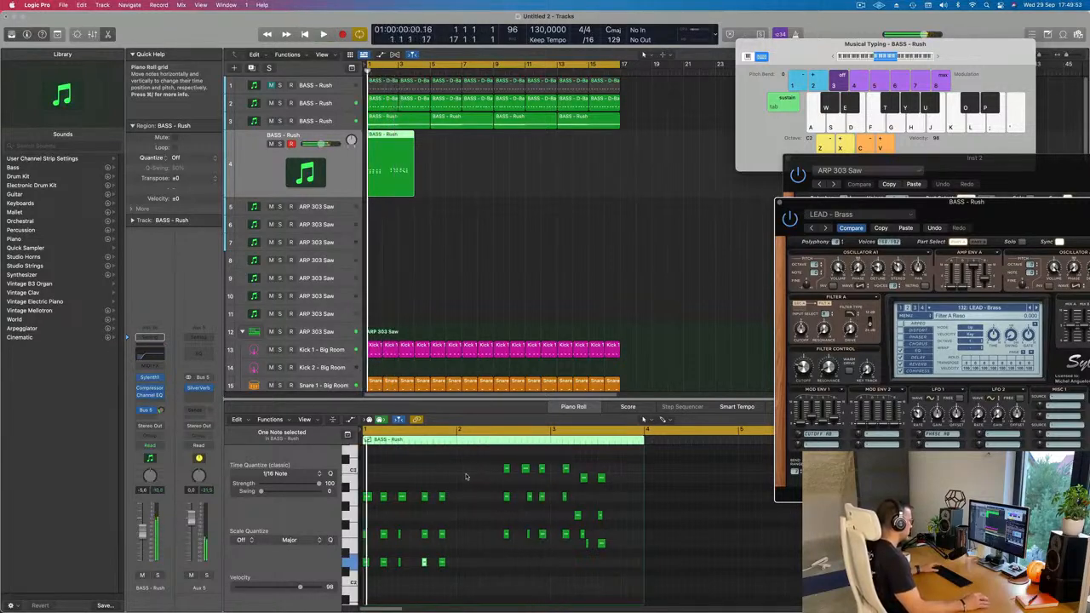
key("space")
key("space")
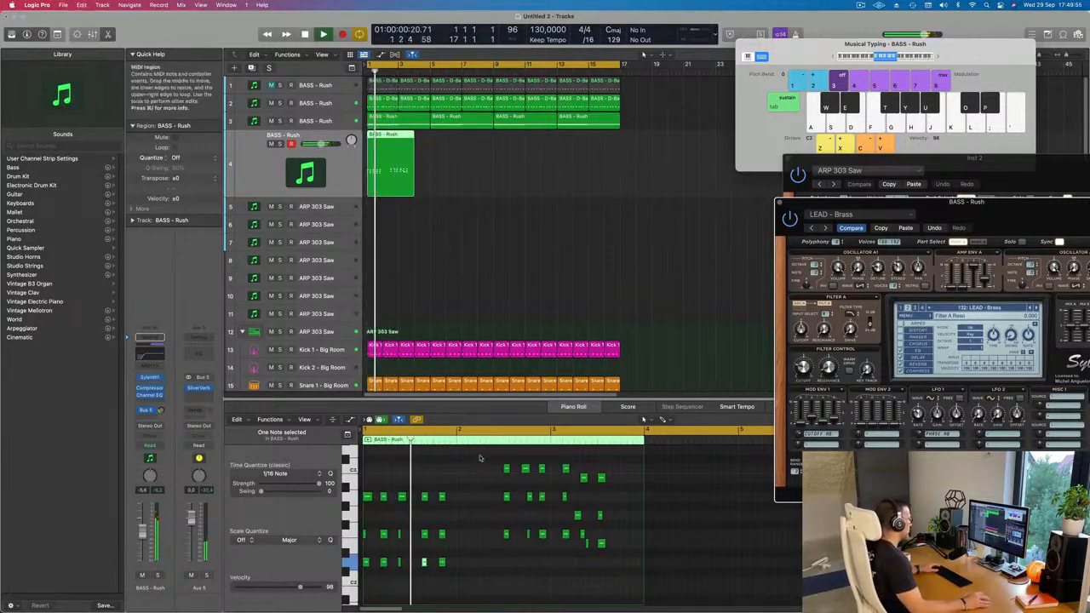
Move the nine F chord notes ahead of bar 3 back to the start of bar 2, and delete them.
key("Return")
left_click_drag(493, 464, 557, 551)
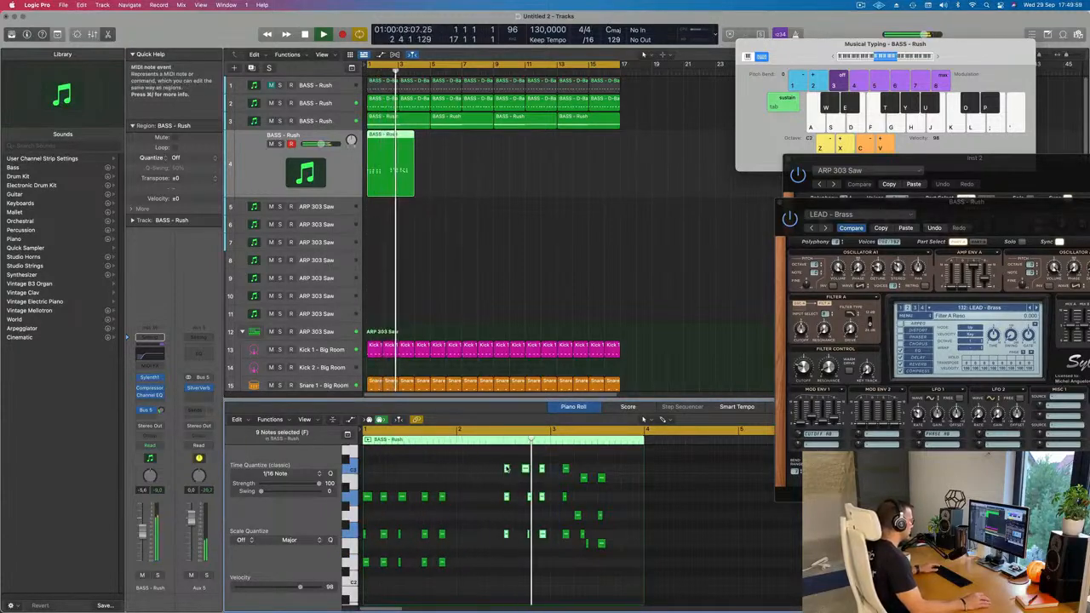
left_click_drag(506, 469, 460, 470)
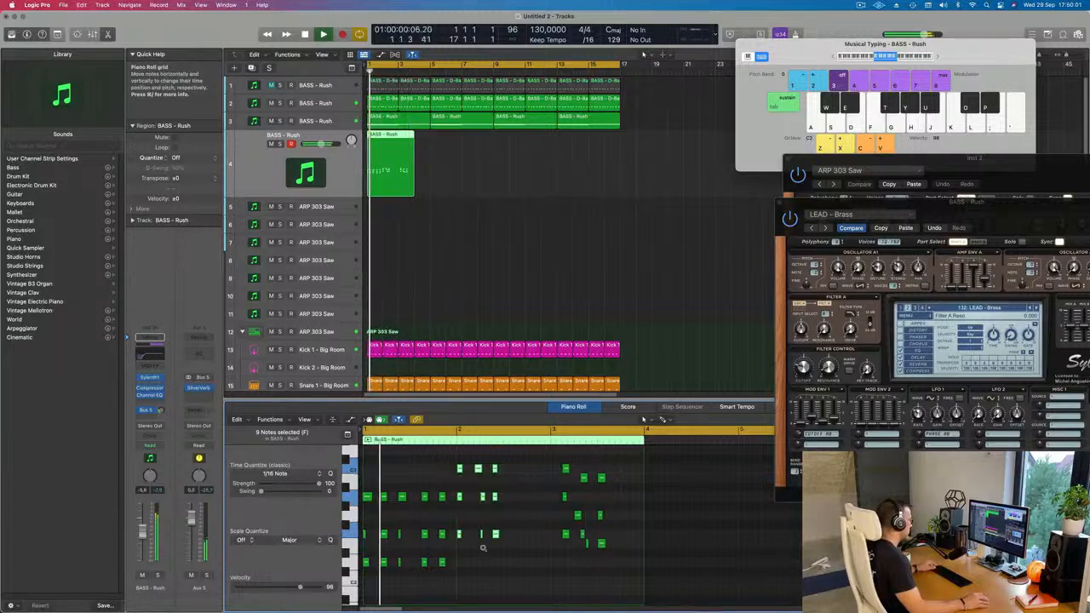
scroll(484, 546, "up", 5)
left_click_drag(560, 464, 467, 559)
key("Delete")
Copy the fifteen chord notes of bar 1 to bar 2 three semitones higher, and raise the copy's middle voice one semitone.
scroll(456, 547, "left", 3)
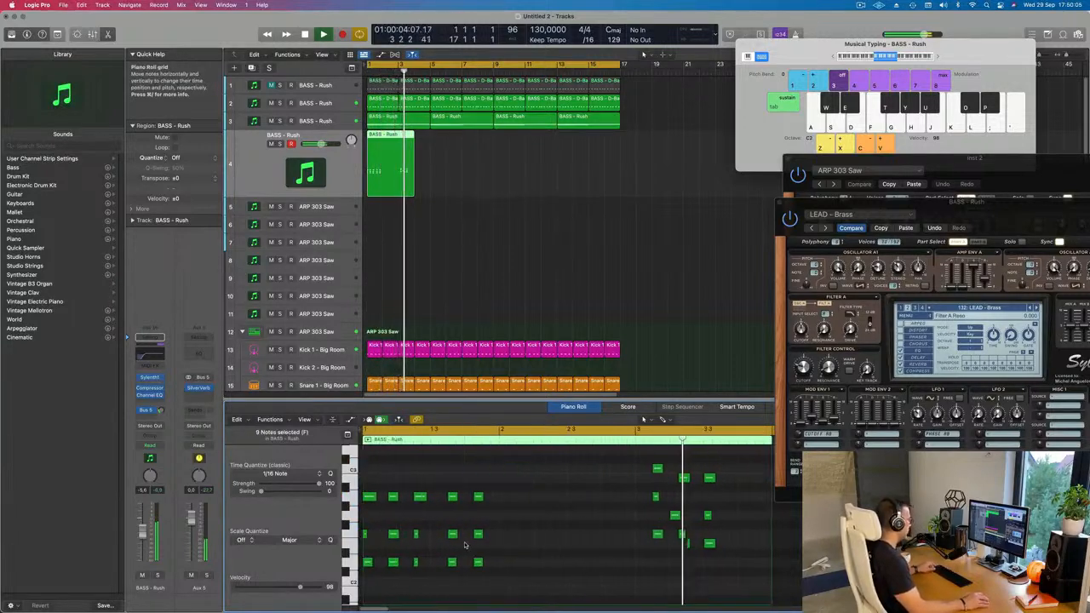
left_click_drag(508, 475, 368, 558)
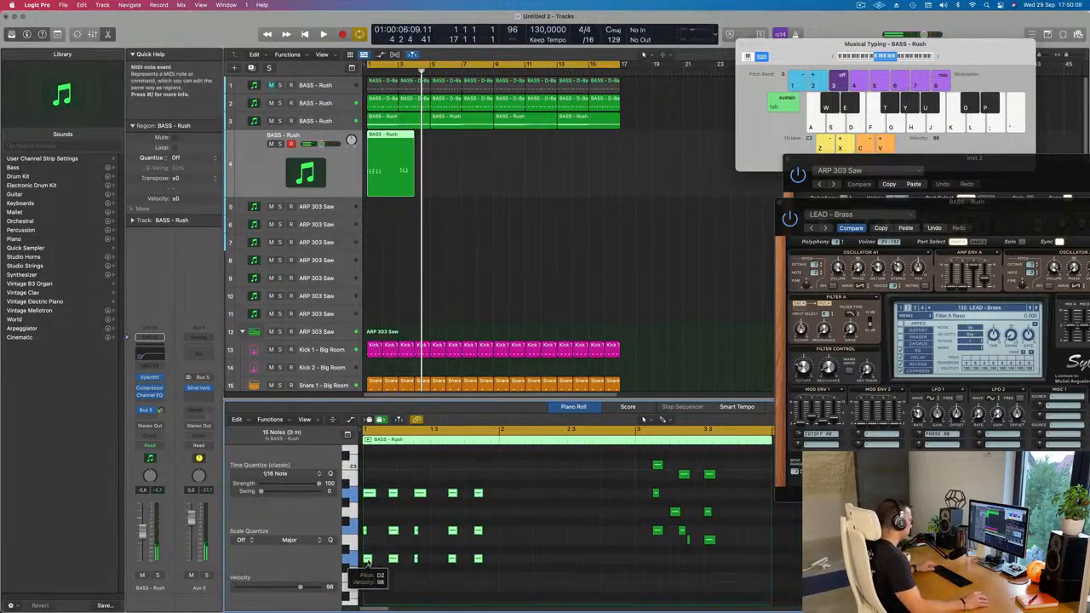
left_click_drag(368, 558, 510, 538)
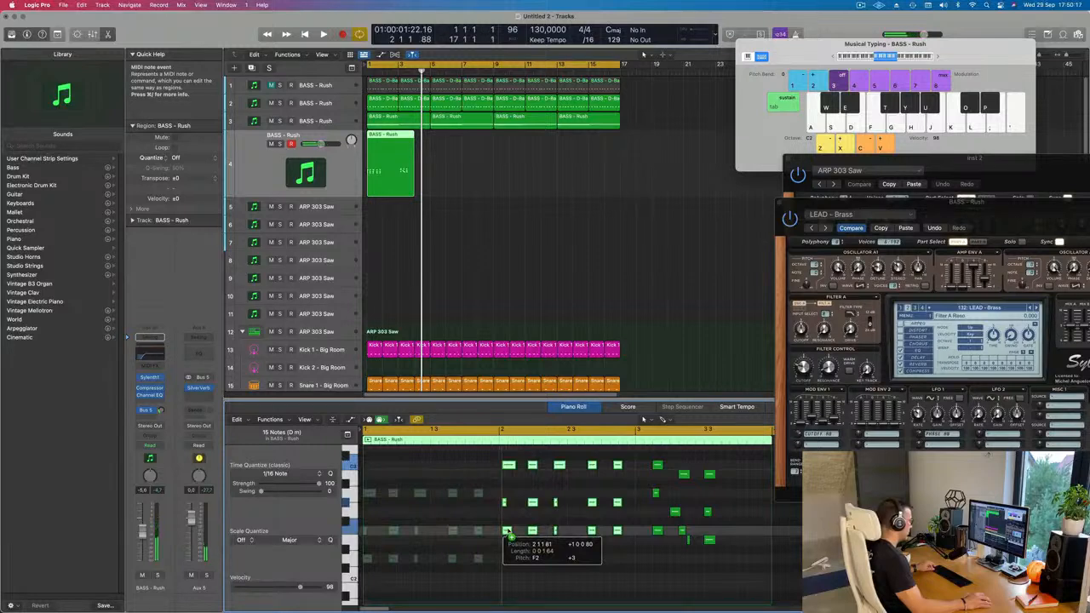
left_click_drag(508, 506, 622, 510)
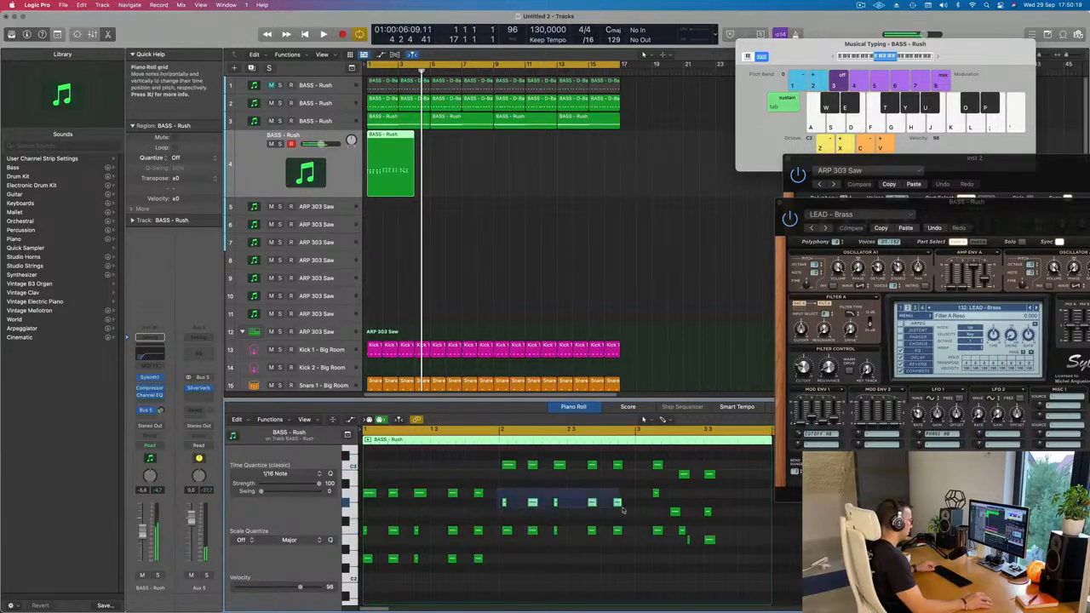
left_click_drag(504, 504, 504, 494)
Select all fifteen copied chord notes in bar 2 and nudge them slightly earlier toward the bar line.
left_click_drag(482, 460, 608, 543)
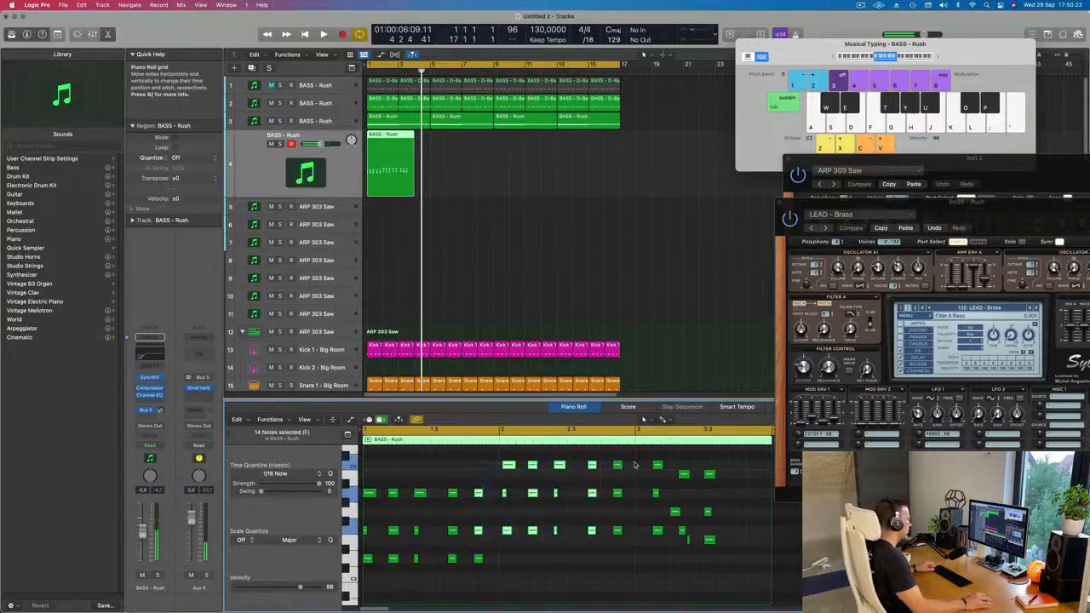
left_click_drag(637, 462, 504, 555)
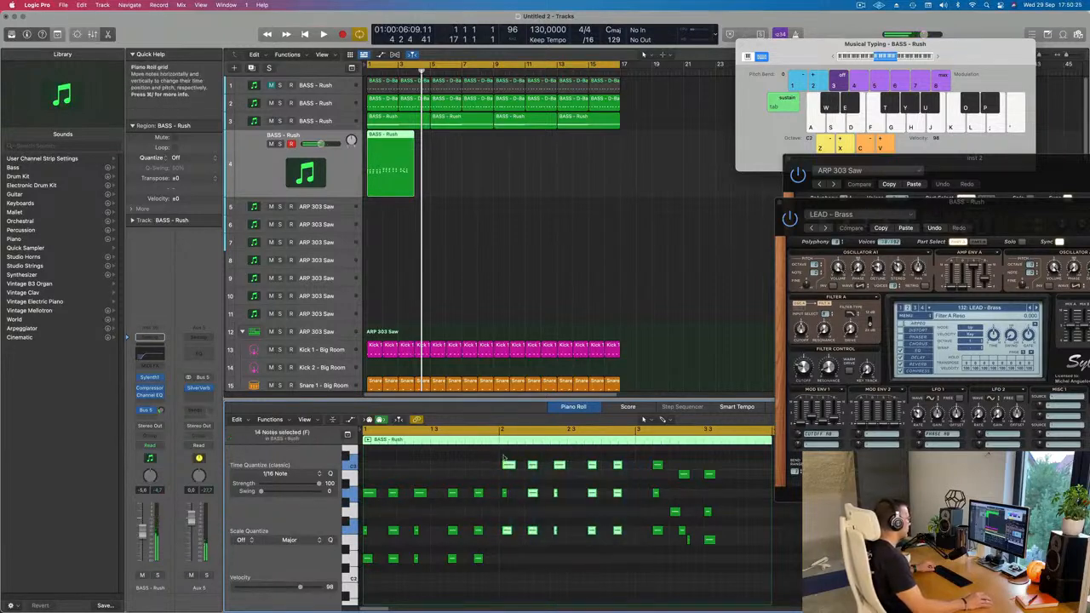
left_click_drag(562, 500, 640, 555)
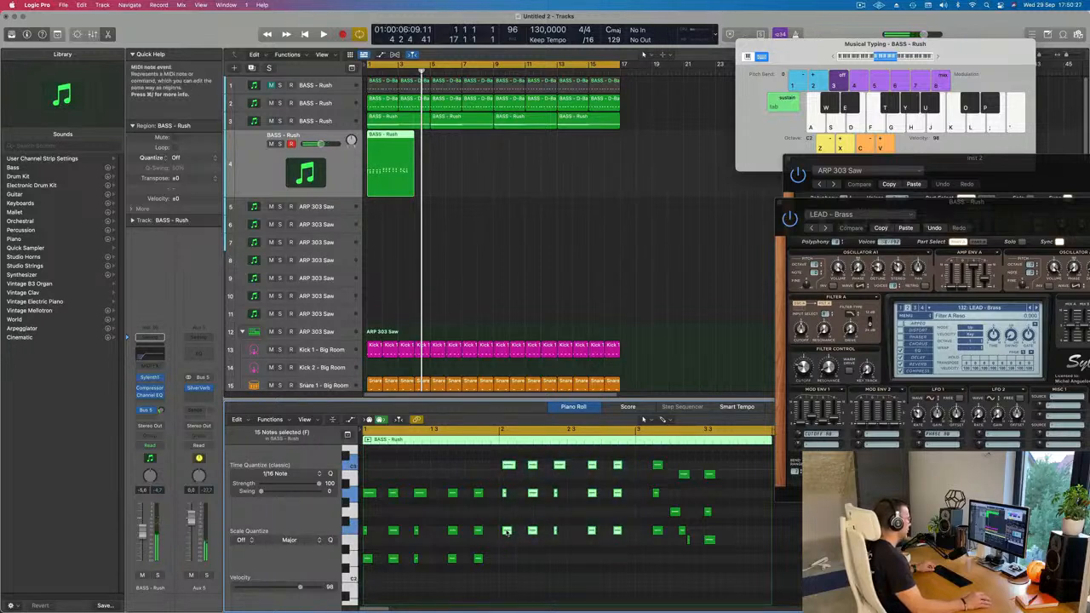
left_click_drag(507, 531, 506, 533)
Select every note in the chord region and play the loop from the start to check the edited chords.
key("super+a")
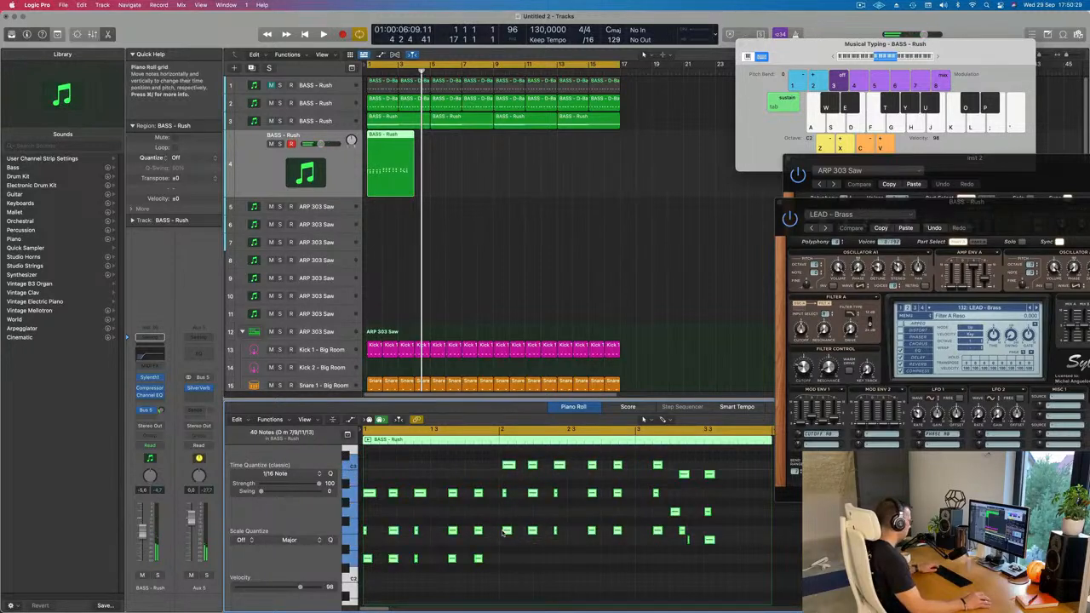
key("Return")
key("space")
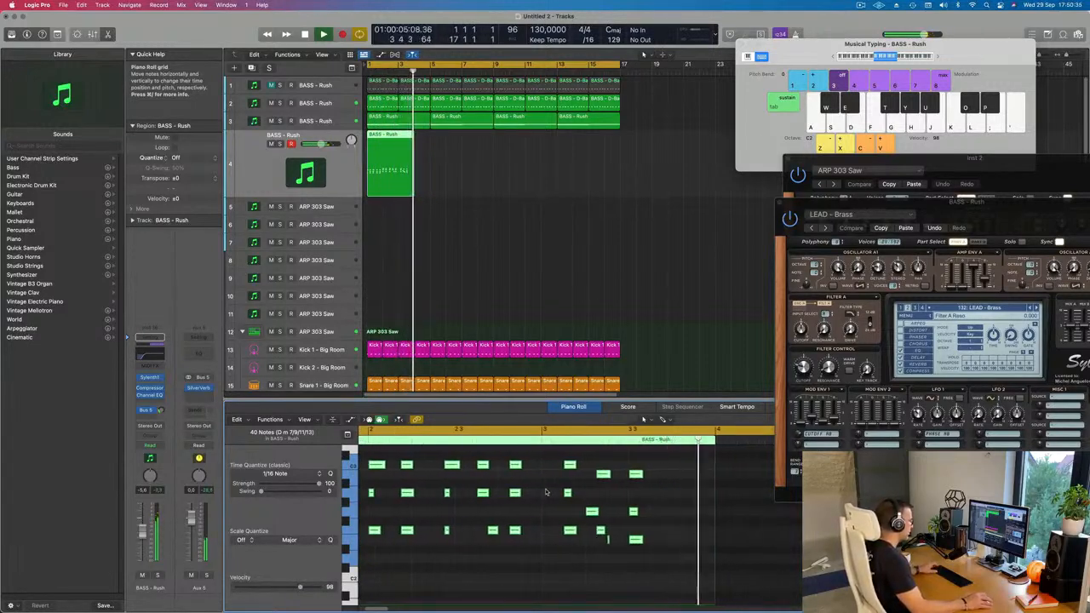
key("Return")
key("space")
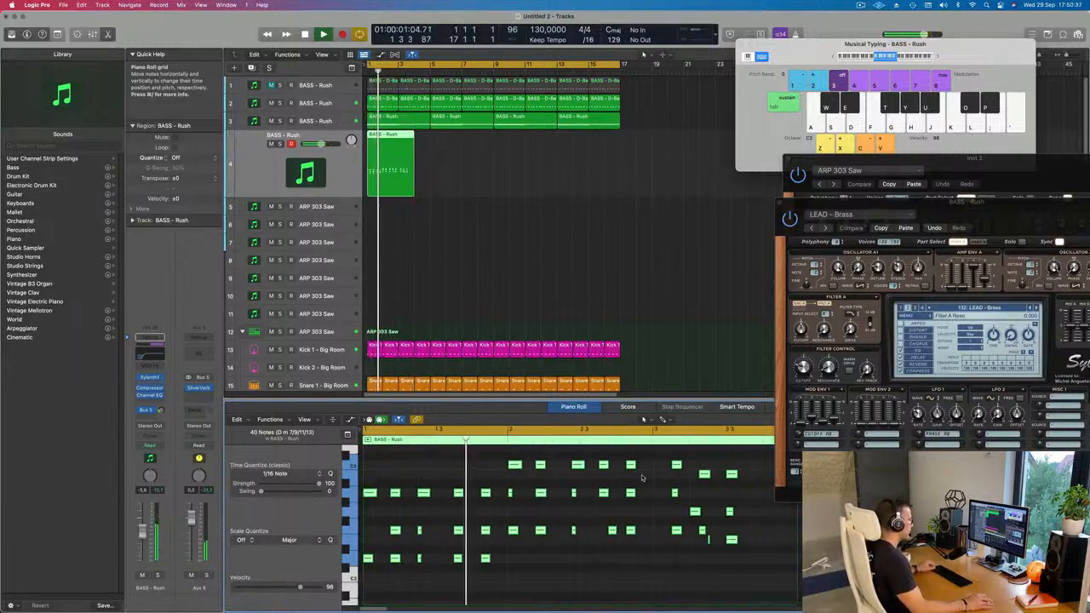
Delete the three F chord notes after bar 3 and align the top and bottom notes of the following E minor chord with its middle note.
key("space")
left_click_drag(662, 461, 680, 540)
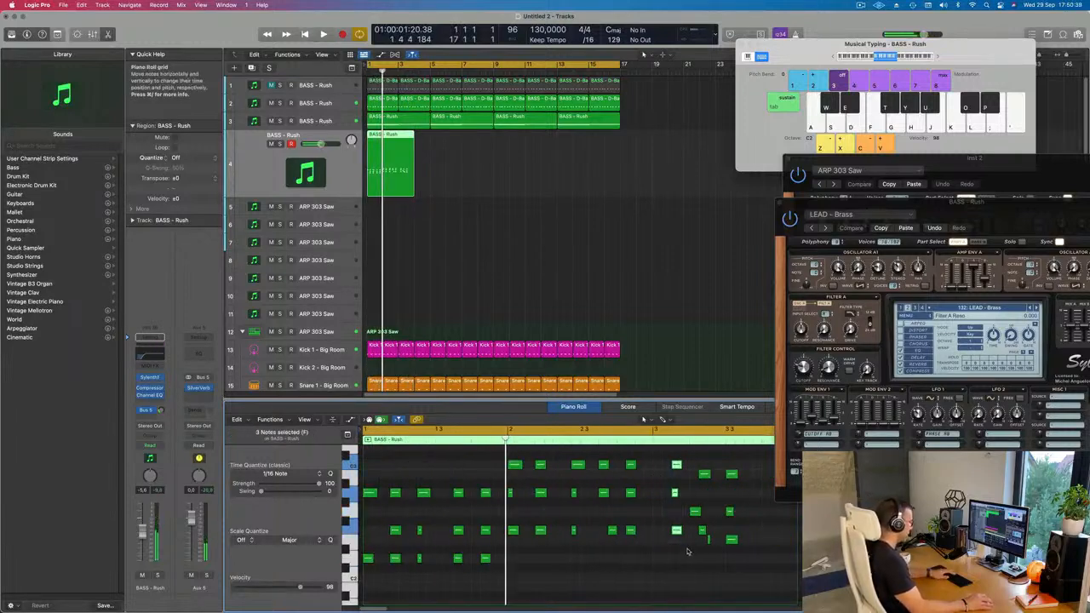
left_click_drag(705, 477, 697, 476)
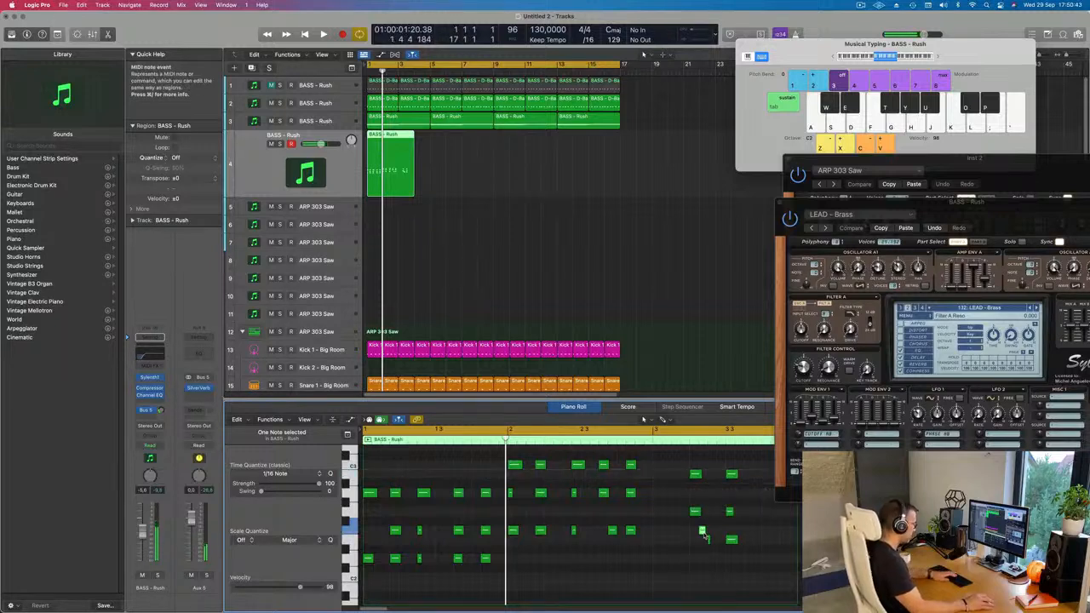
left_click_drag(707, 541, 692, 542)
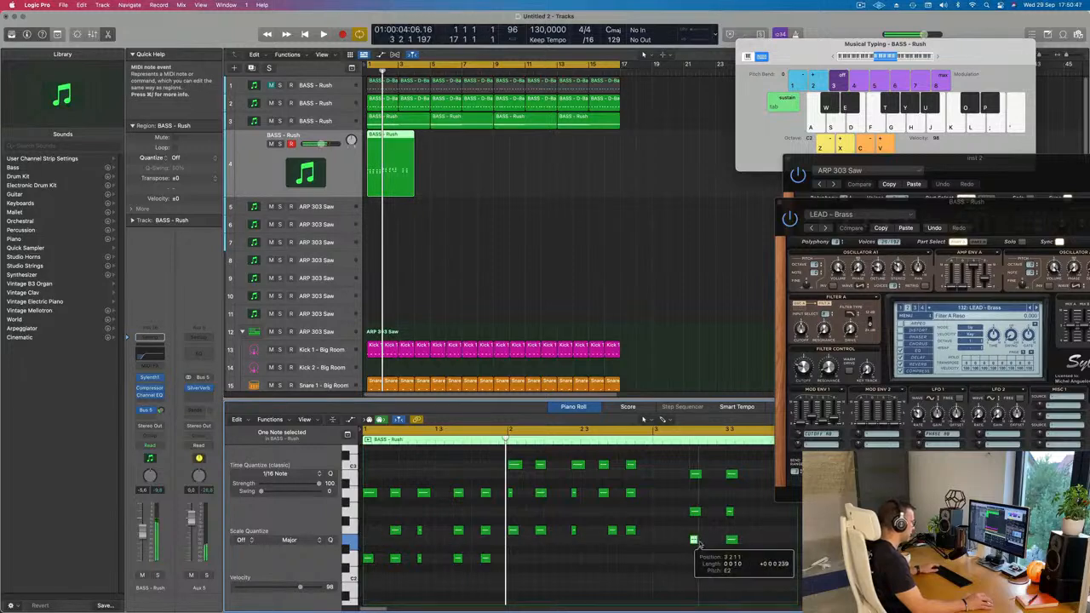
Select the six E minor chord notes, move them back to start at bar 3, and play the loop from the start.
left_click_drag(681, 469, 739, 556)
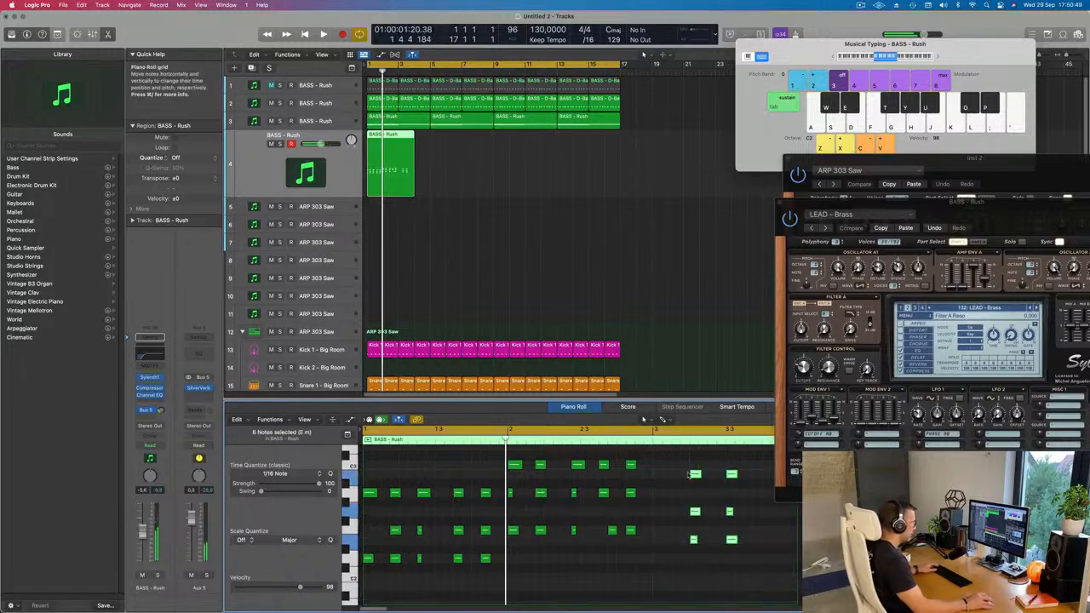
left_click_drag(695, 475, 659, 475)
key("space")
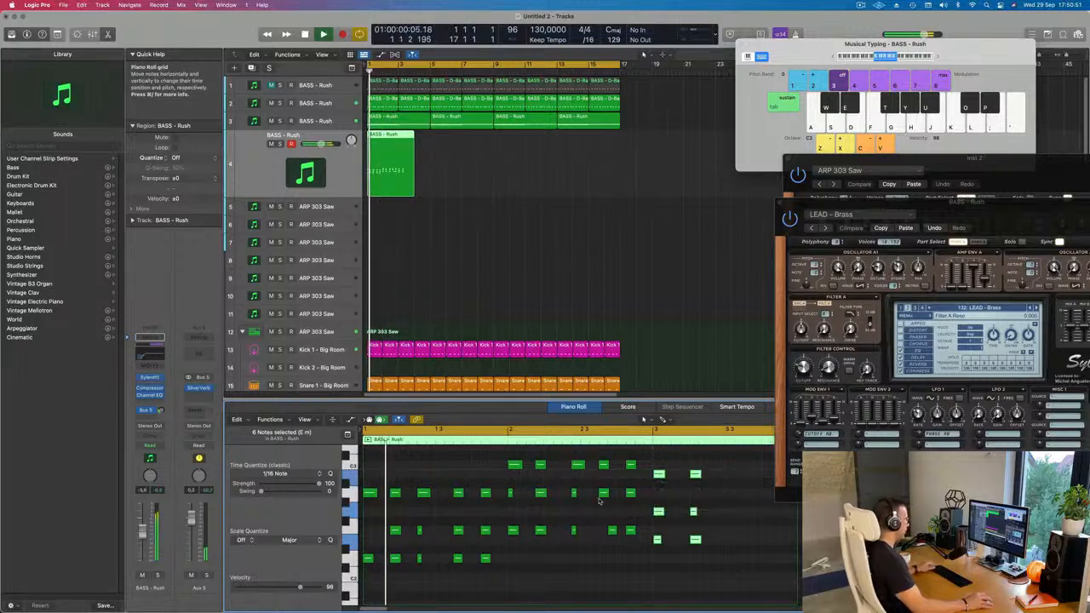
Listen through the chord region and align the middle note of the fourth chord in bar 2 with the chord's other notes.
key("super+Left")
key("super+Left")
key("super+Left")
key("super+Left")
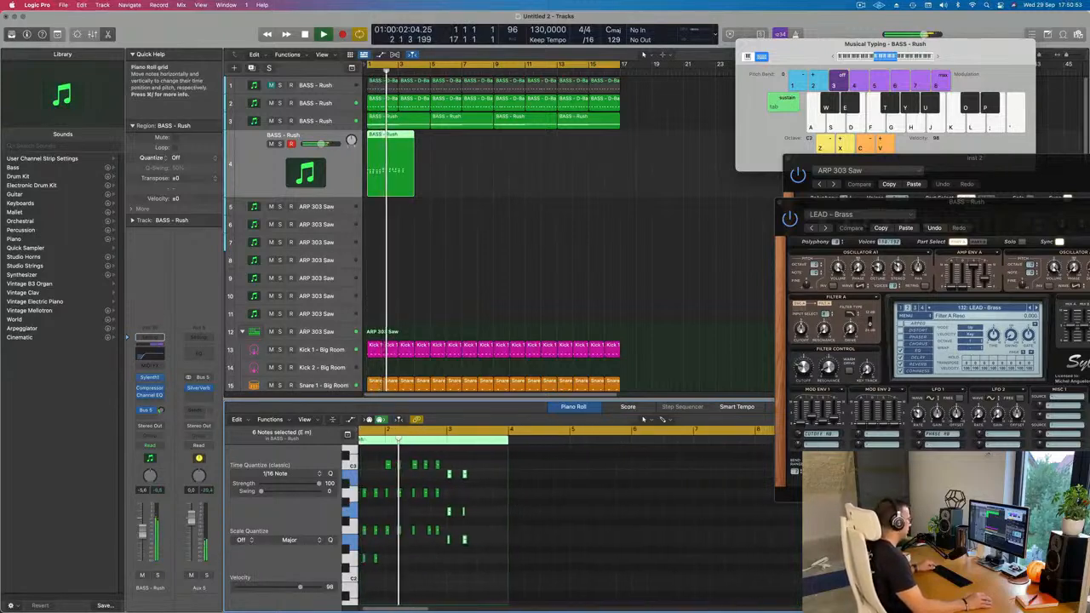
key("super+Right")
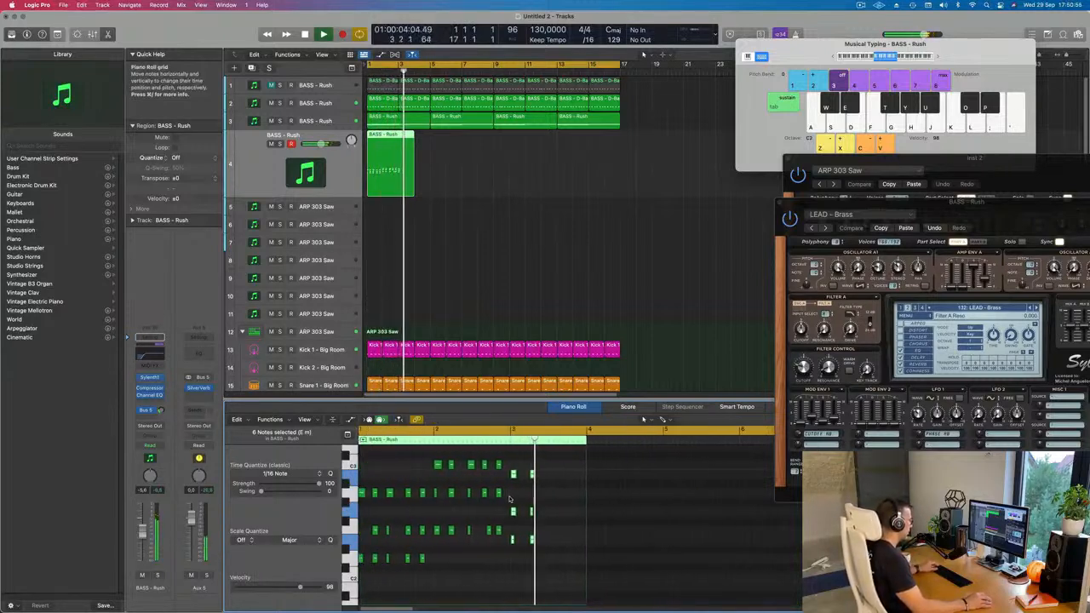
key("Return")
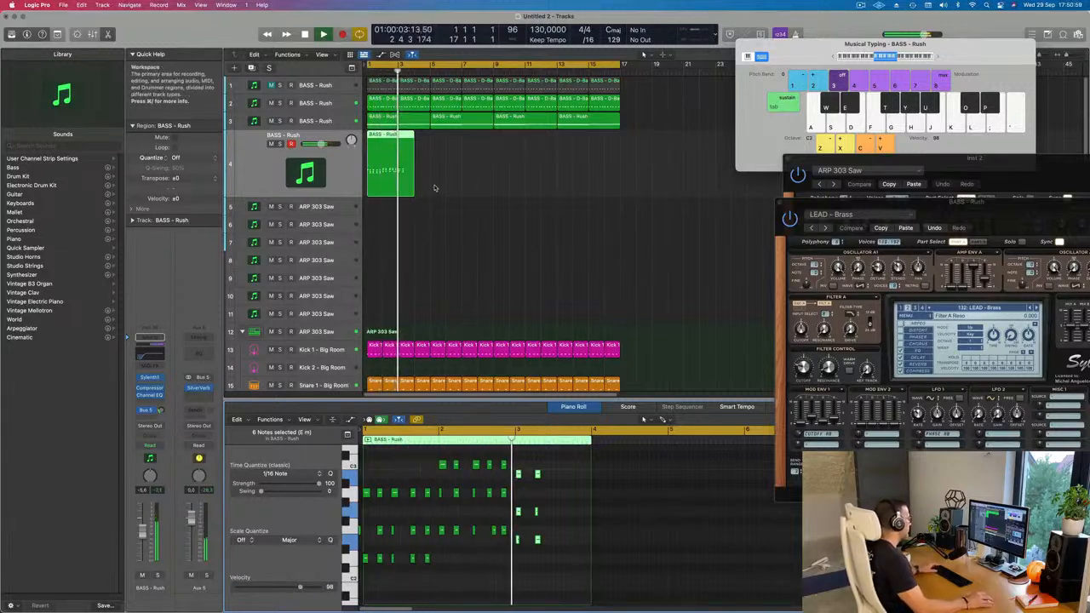
left_click(491, 533)
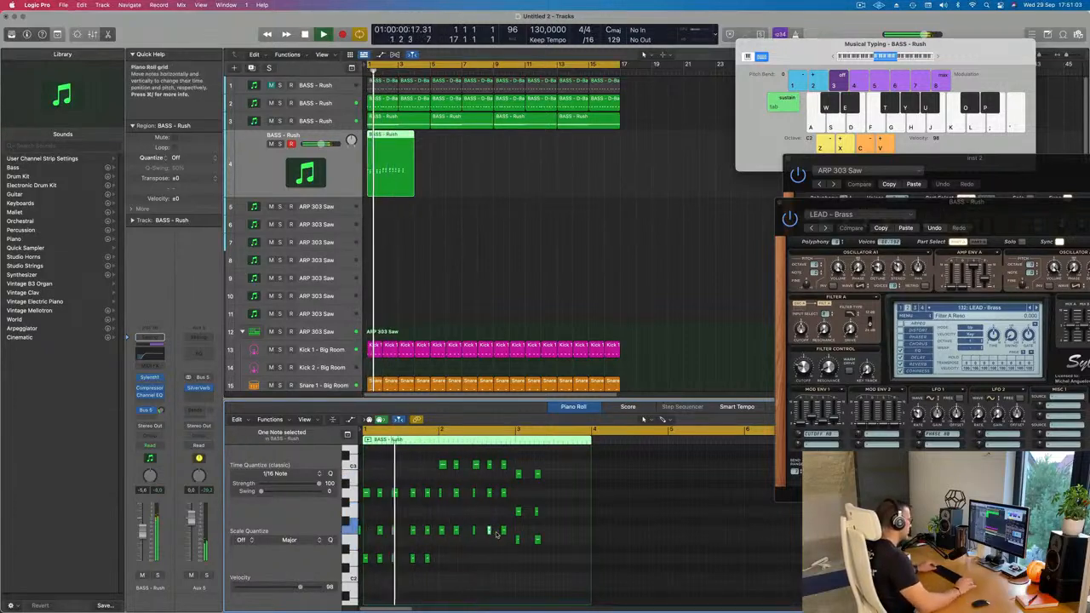
key("super+Left")
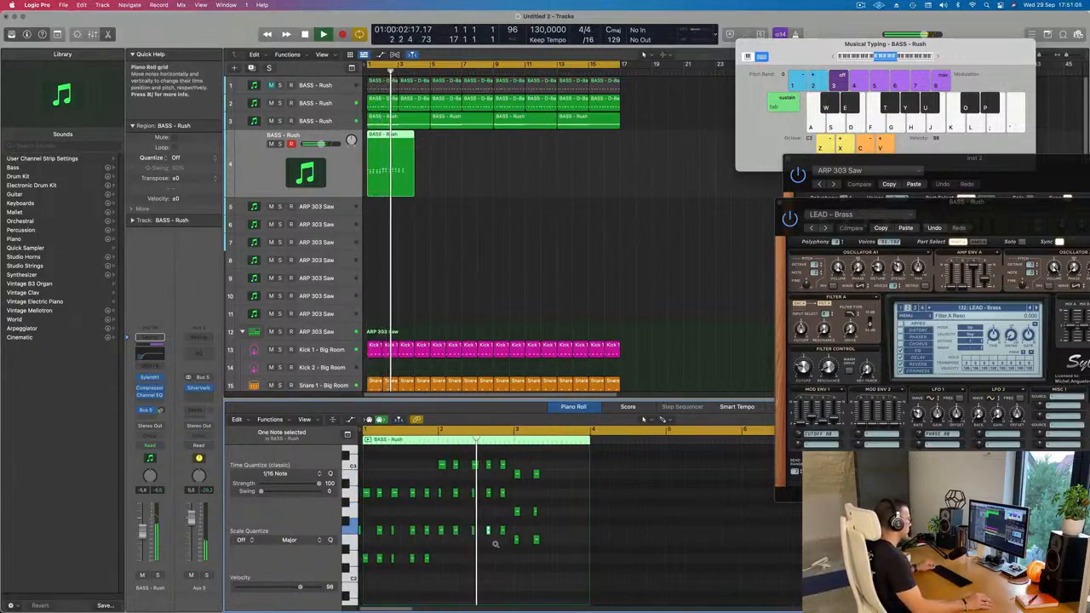
key("super+Right")
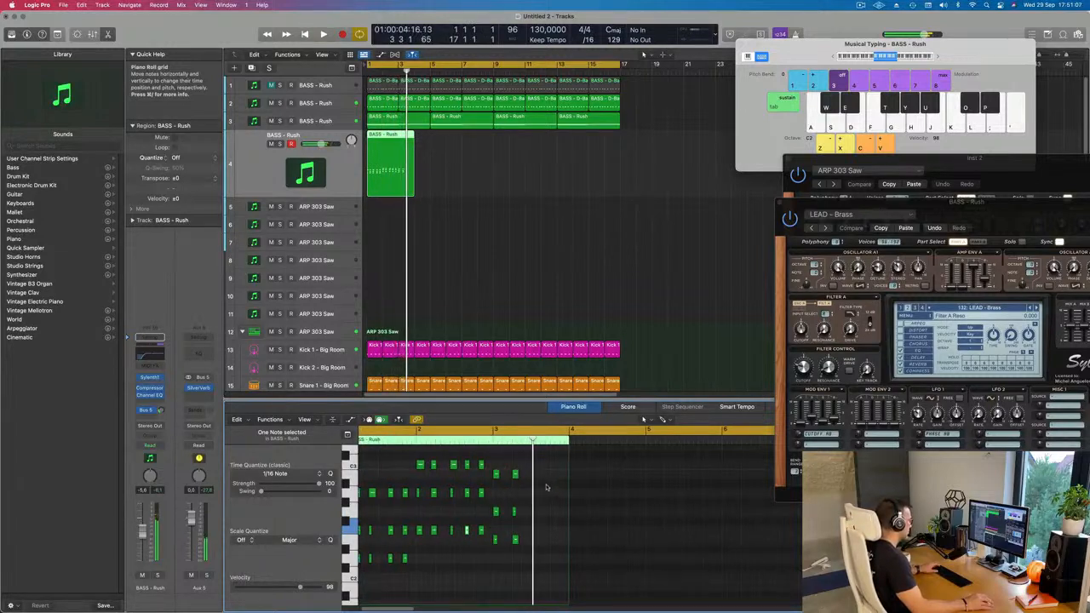
Copy the first chord's top note at bar 1 down to the chord's missing middle voice.
left_click_drag(559, 465, 536, 560)
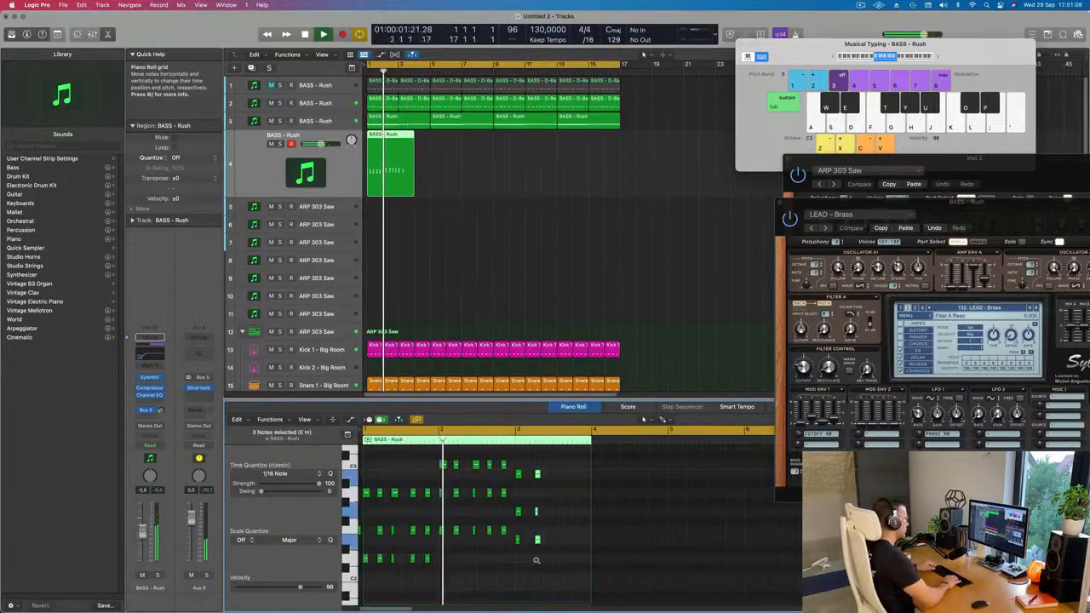
key("super+Right")
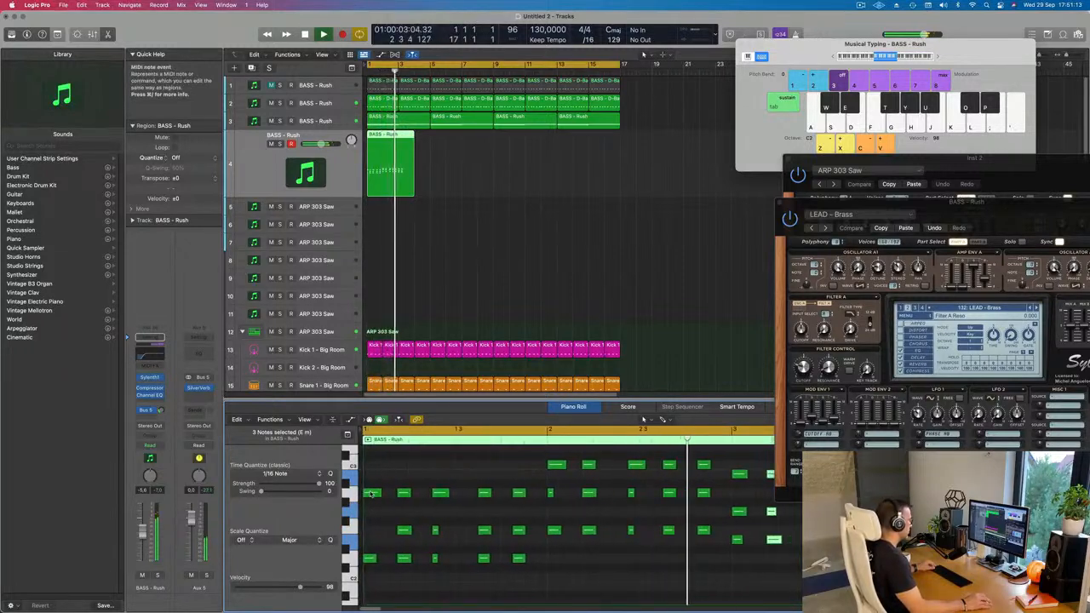
left_click_drag(371, 493, 374, 534)
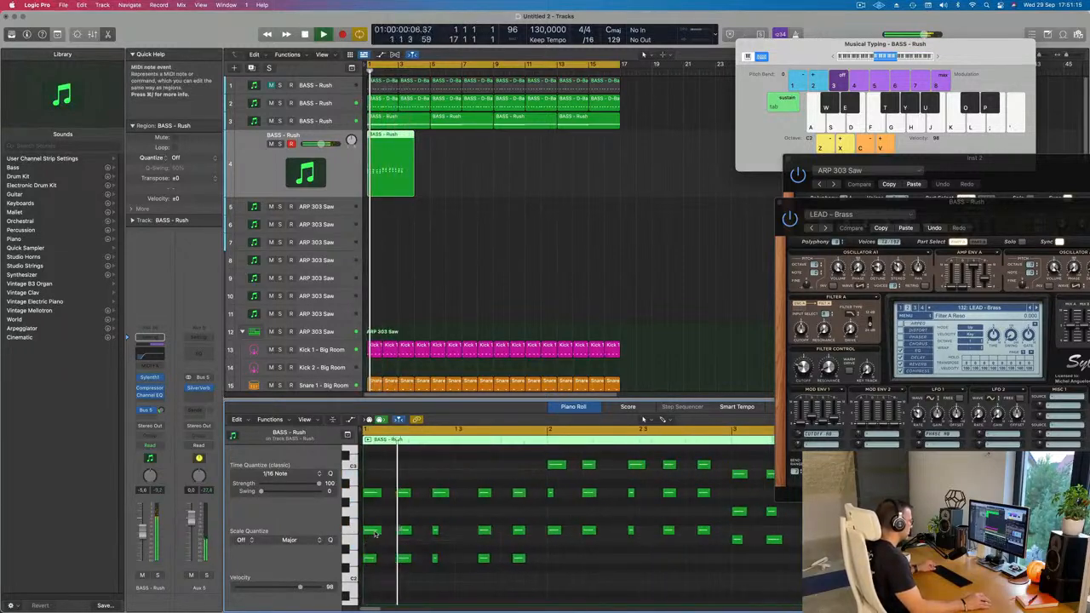
key("super+Left")
key("super+Left")
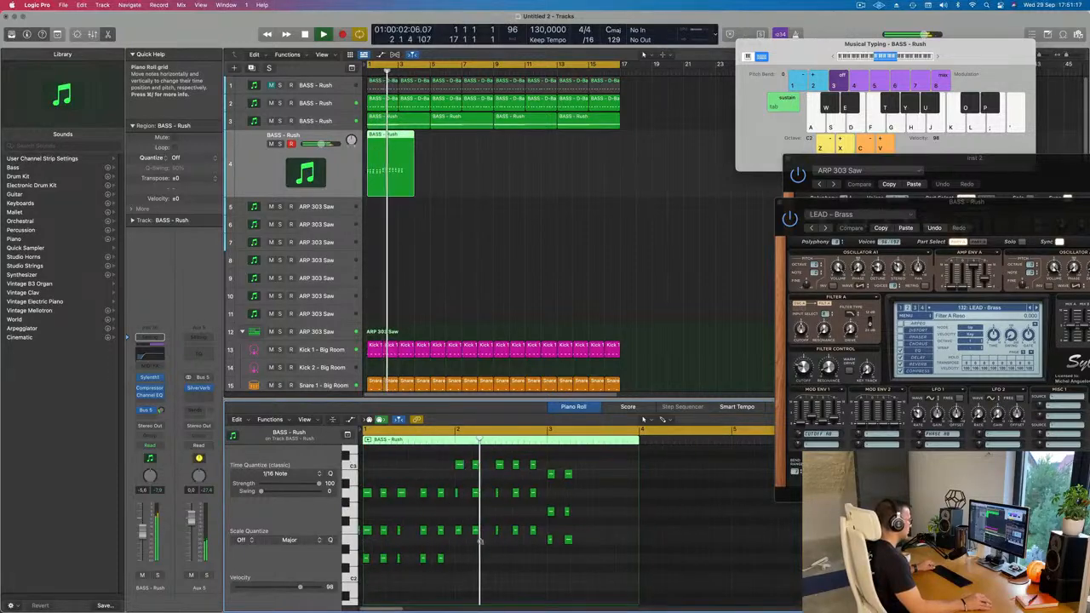
key("super+Left")
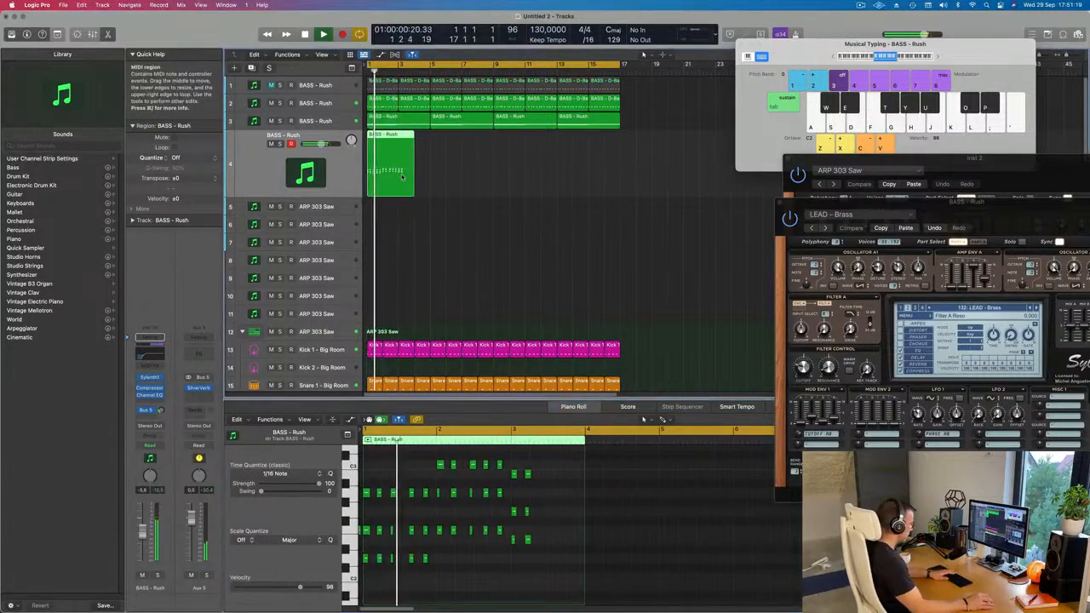
Delete the chord region on track 4, bring its Sylenth1 window fully into view, and adjust the track's Bus 5 send level.
key("Delete")
left_click_drag(965, 209, 730, 99)
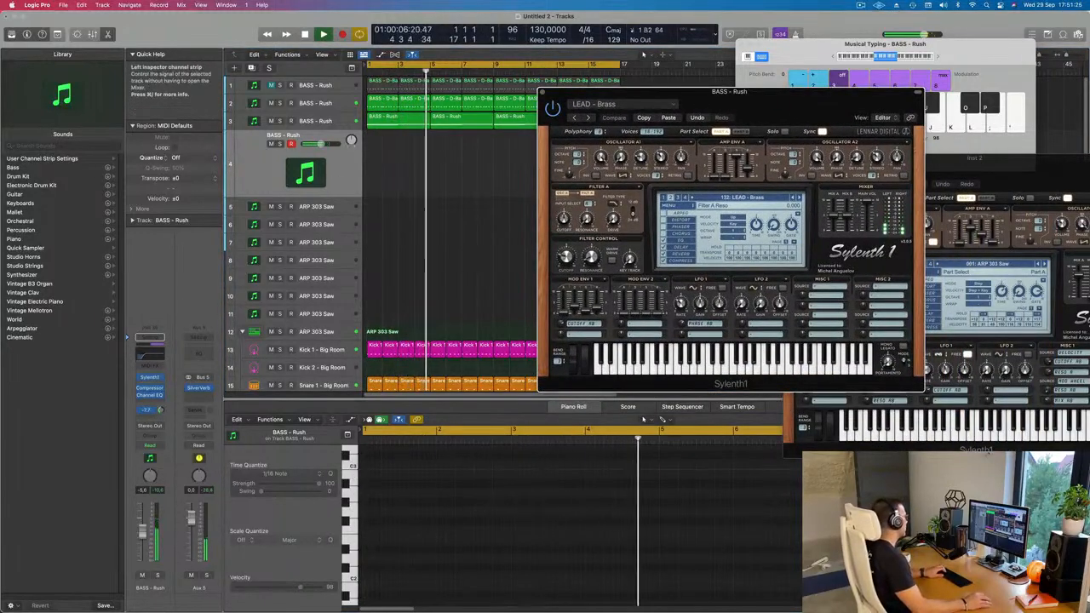
left_click_drag(160, 411, 160, 416)
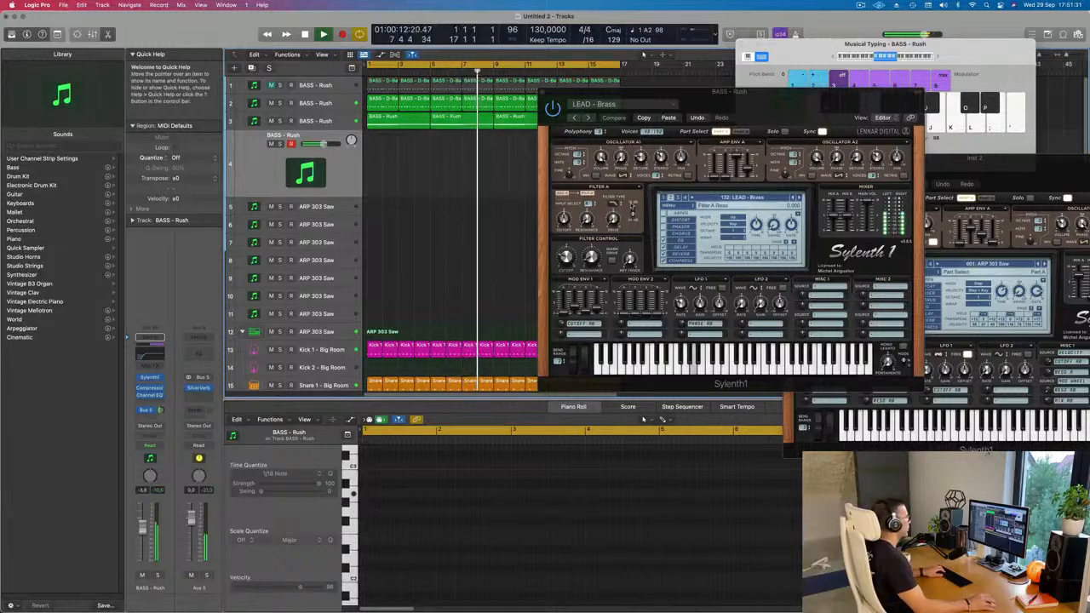
Load the LEAD - Brazil 1 preset in Sylenth1 and play a few notes over the loop to audition it.
left_click(800, 198)
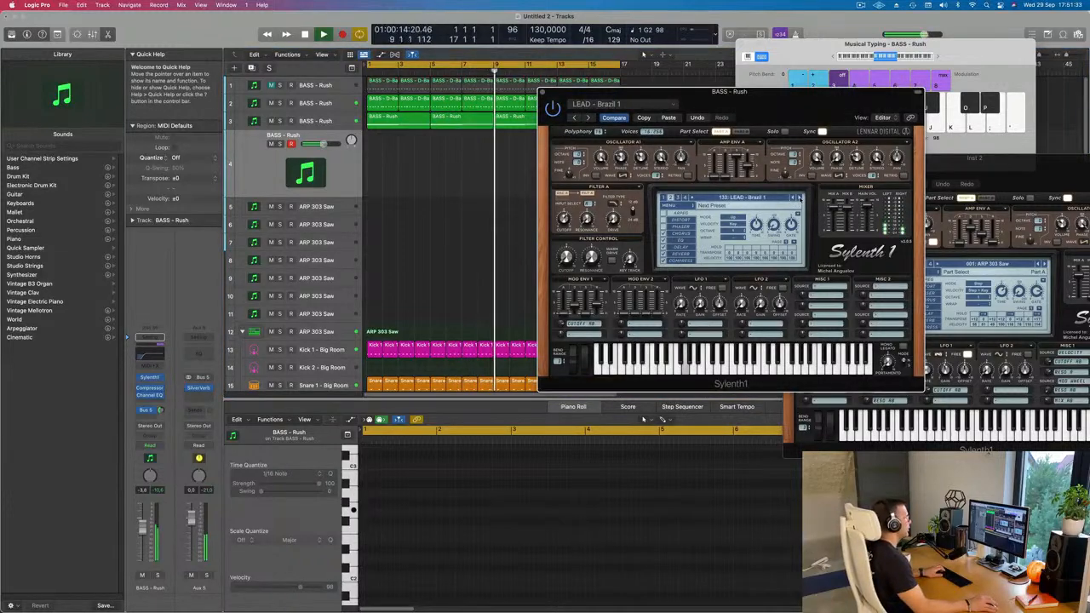
left_click(758, 199)
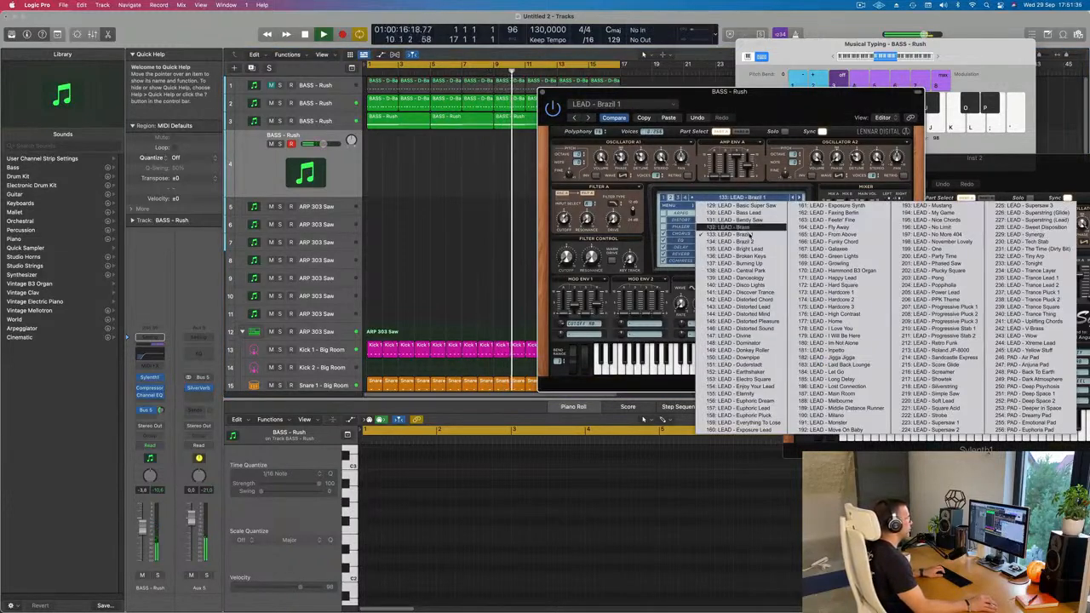
left_click(710, 234)
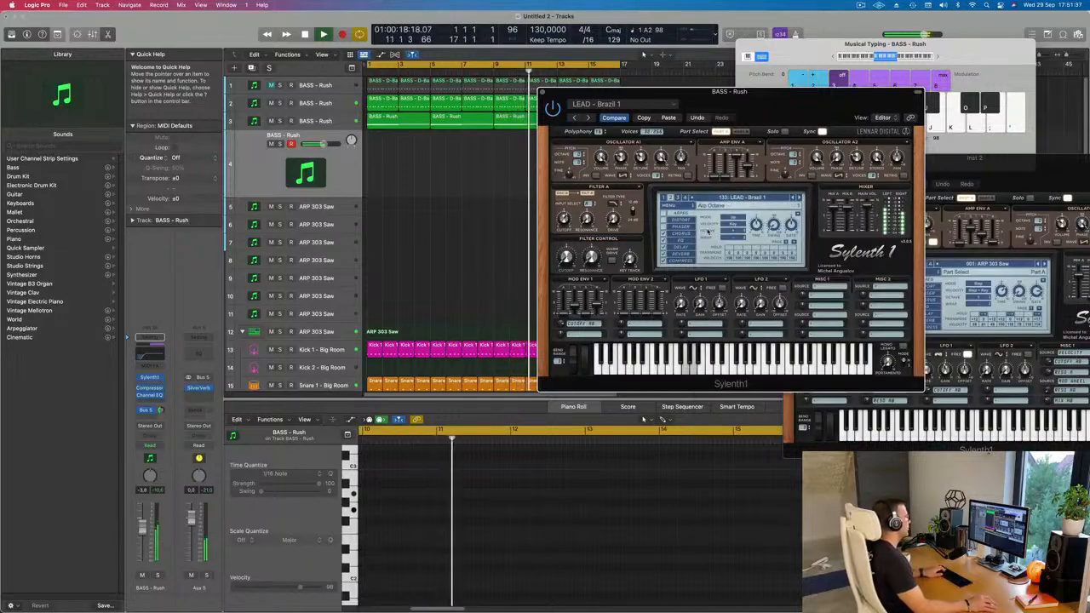
key("j")
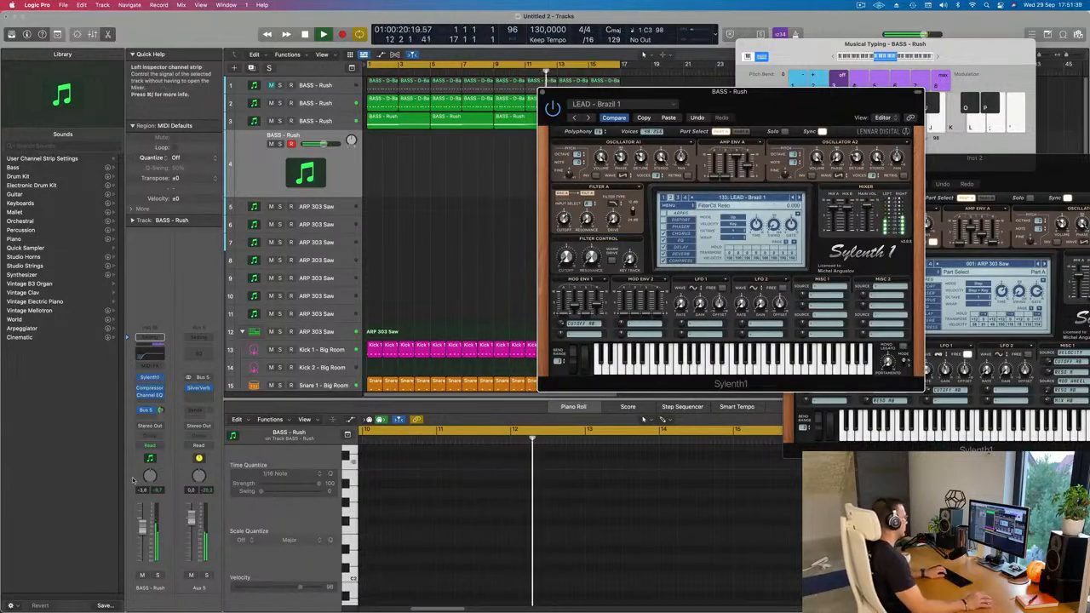
key("apostrophe")
key("semicolon")
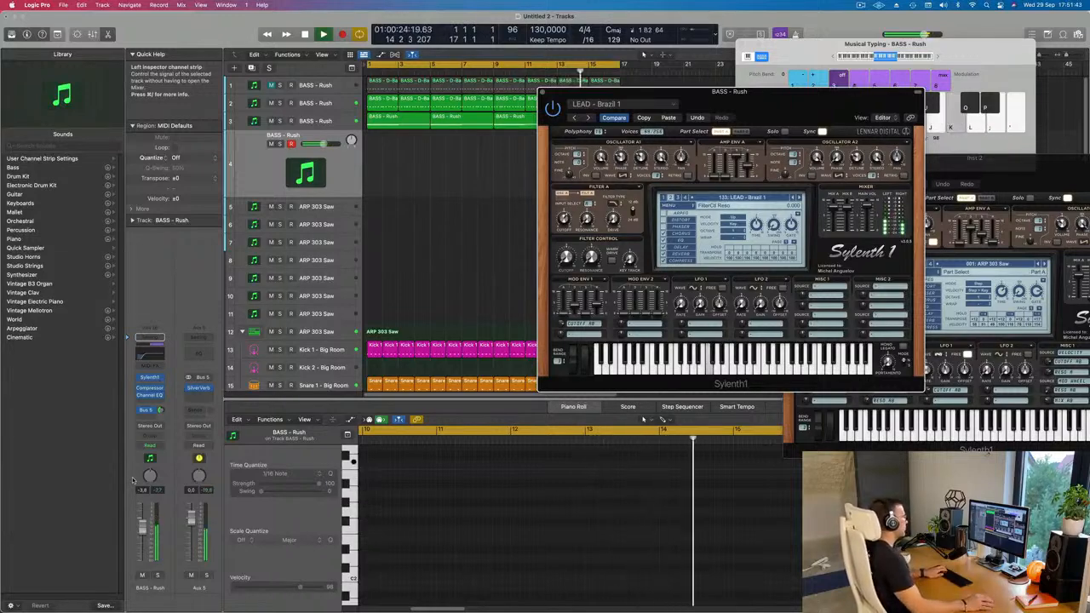
Audition the Sylenth1 lead presets from LEAD - Brazil 2 through LEAD - Discover Trance while the loop plays.
left_click_drag(779, 116, 817, 147)
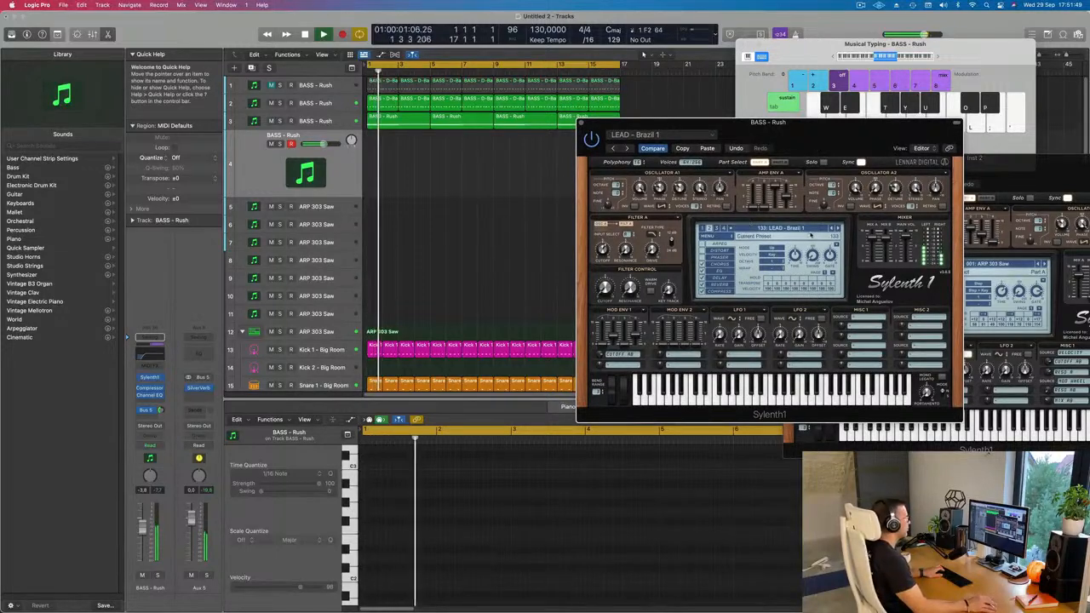
left_click(837, 228)
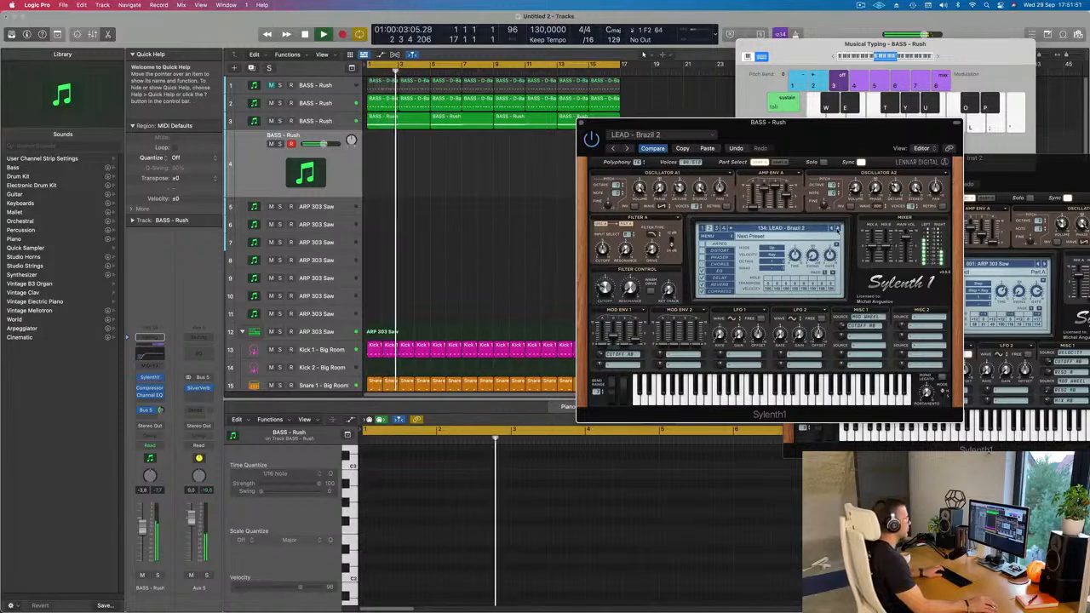
left_click(837, 228)
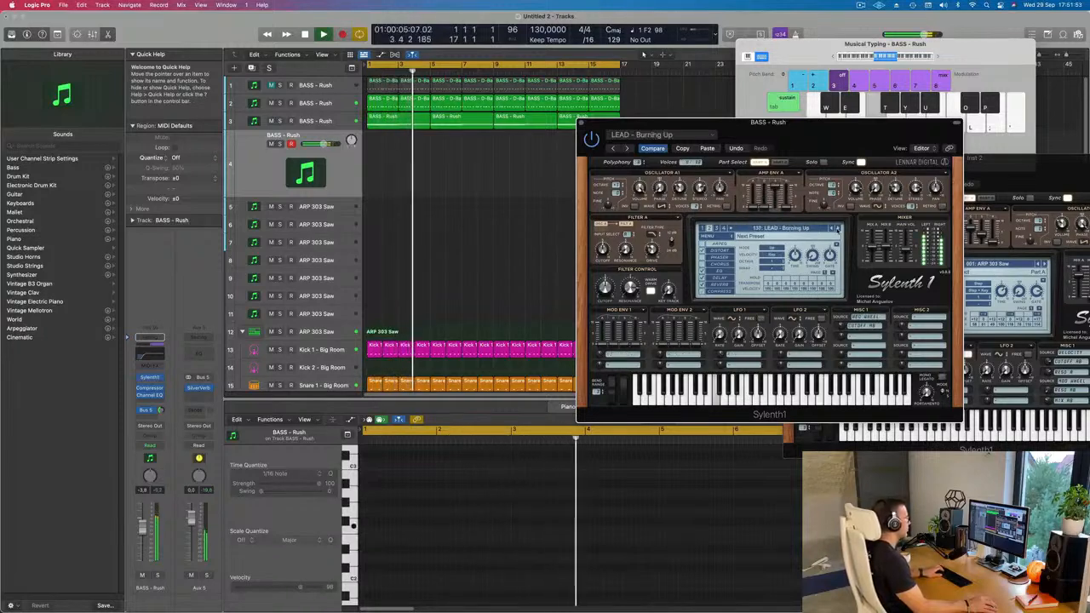
left_click(837, 229)
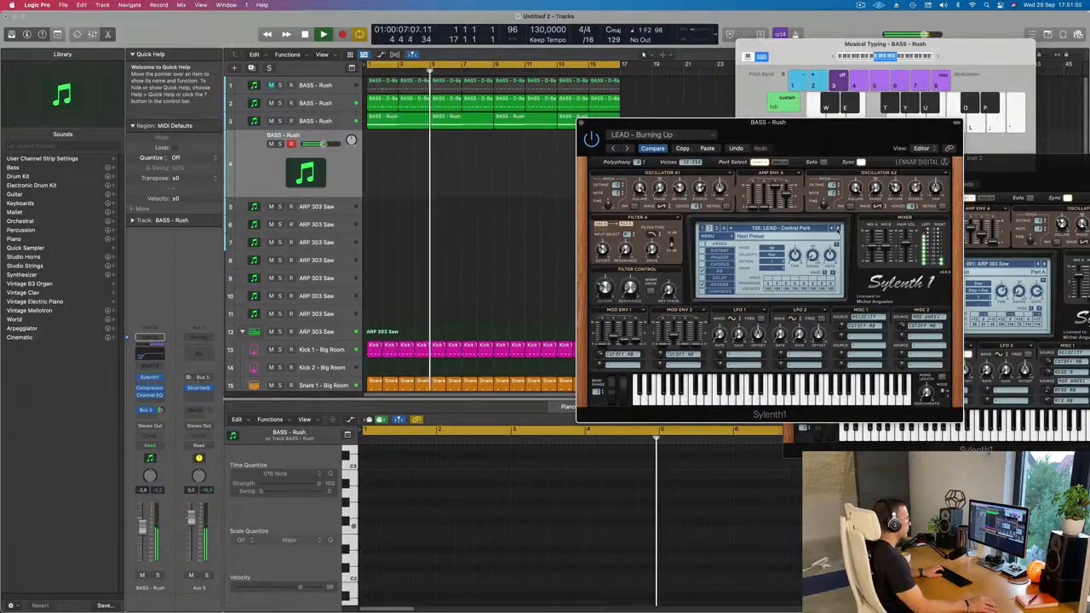
left_click(837, 228)
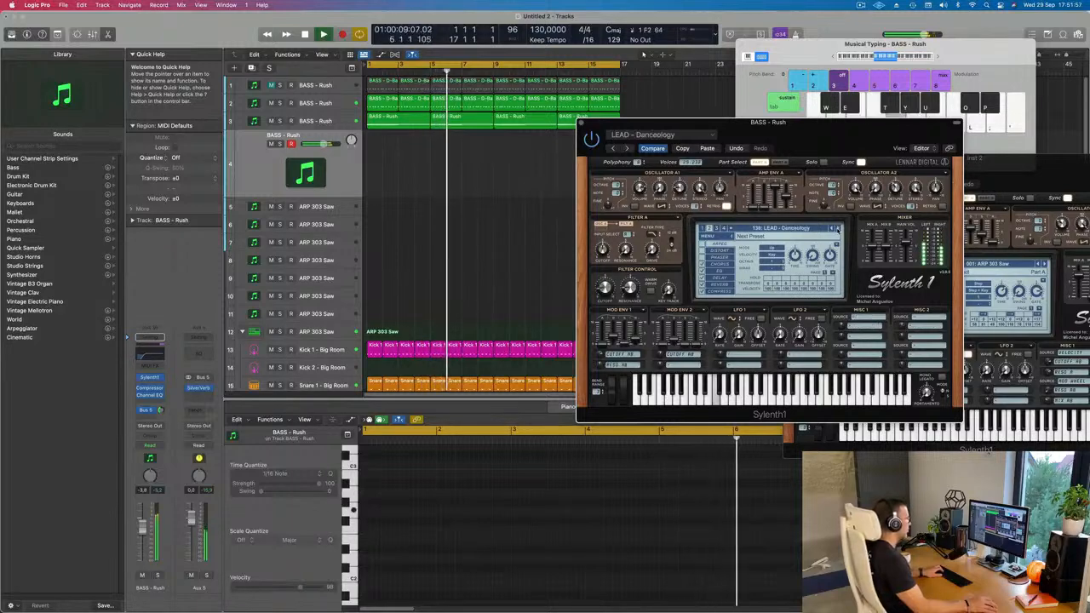
left_click(837, 228)
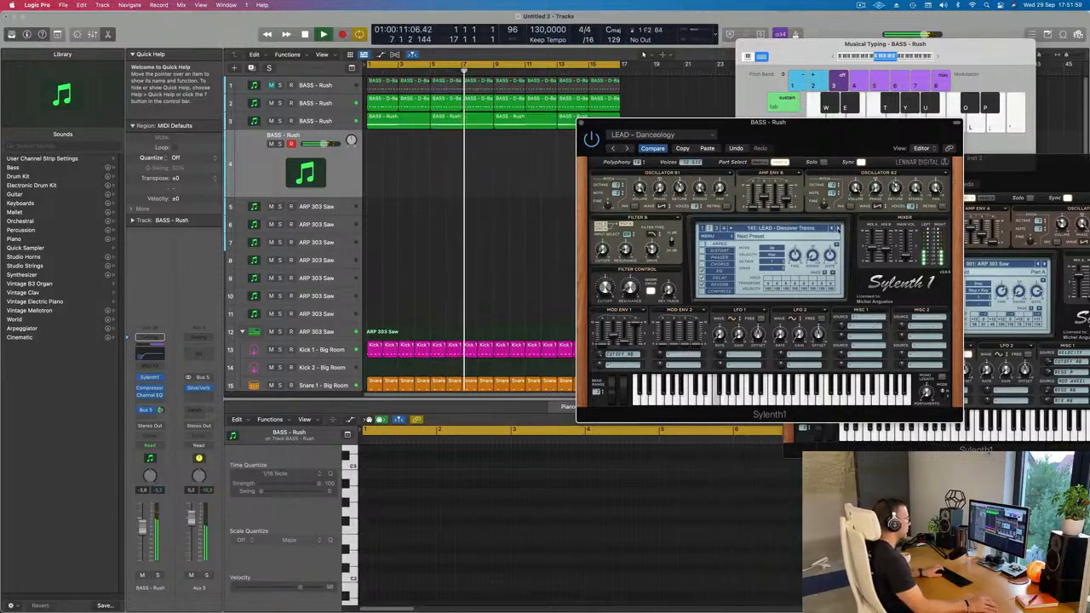
Audition the distorted lead presets from LEAD - Distorted Chord through LEAD - Distorted Sound.
left_click(837, 228)
left_click(837, 228)
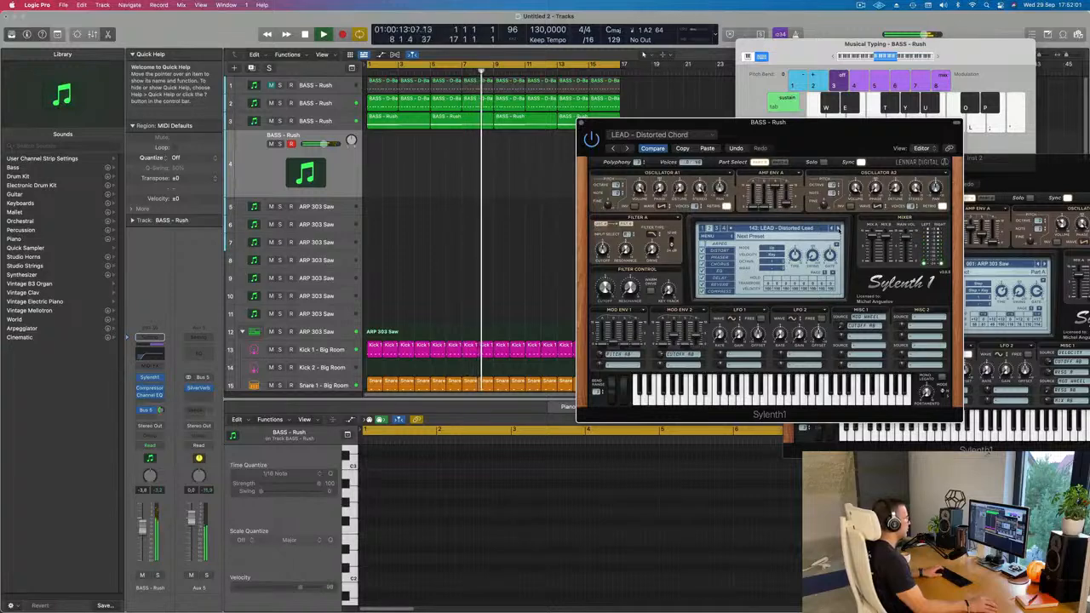
left_click(838, 228)
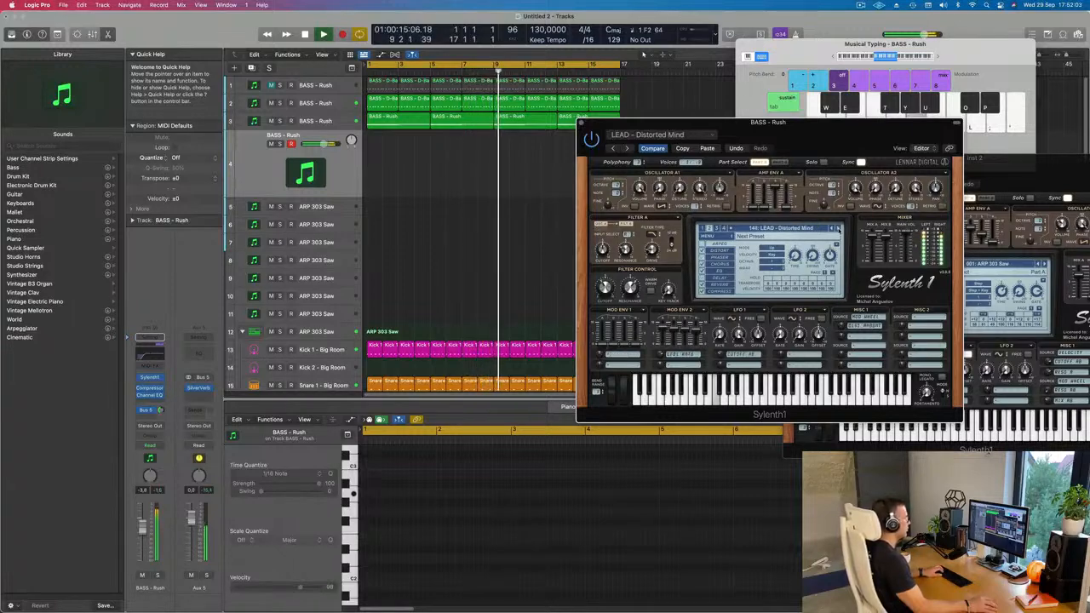
left_click(837, 228)
left_click(837, 228)
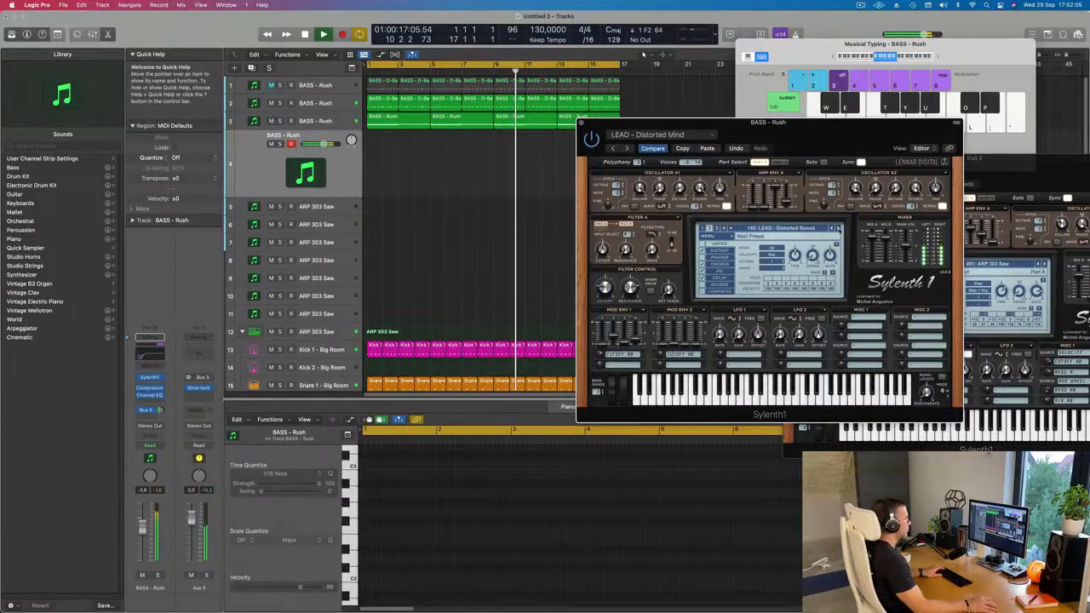
Audition the Sylenth1 lead presets from LEAD - Distorted Mind through LEAD - Downpipe while the loop plays.
left_click(838, 229)
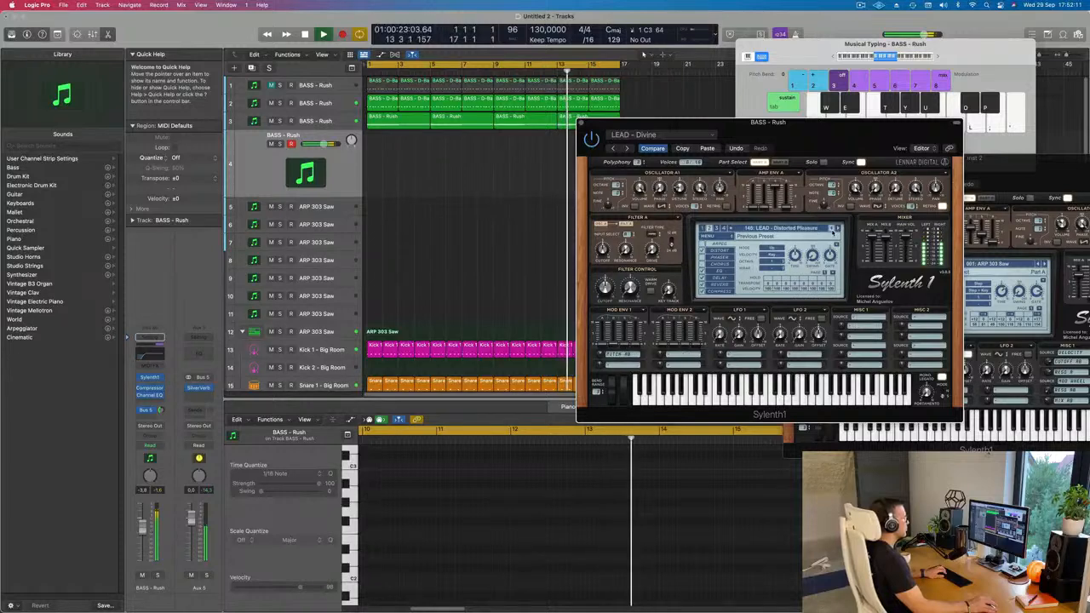
left_click(832, 229)
left_click(833, 230)
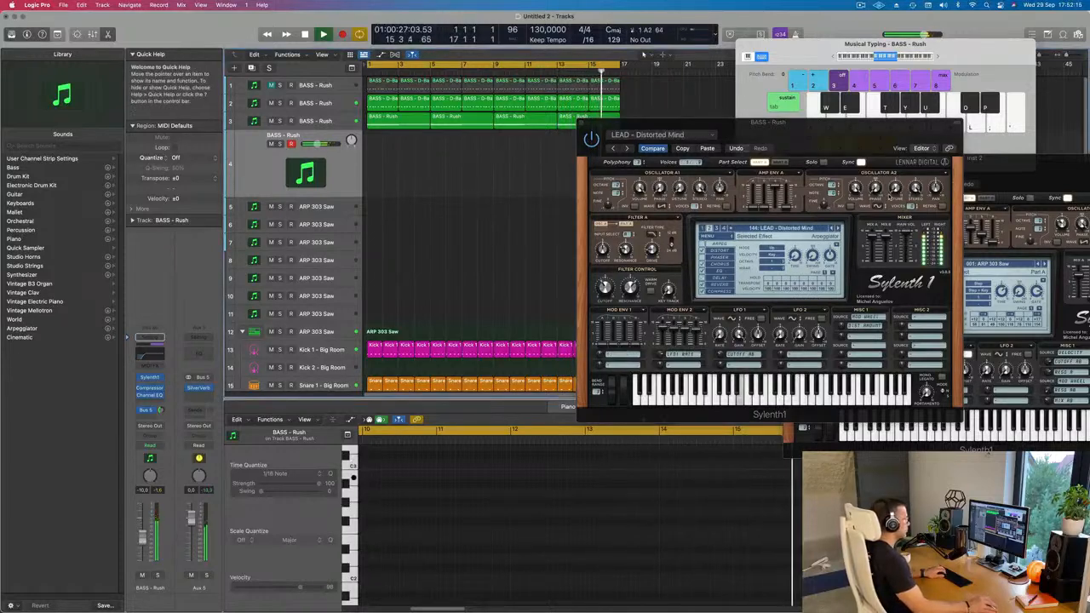
left_click(837, 229)
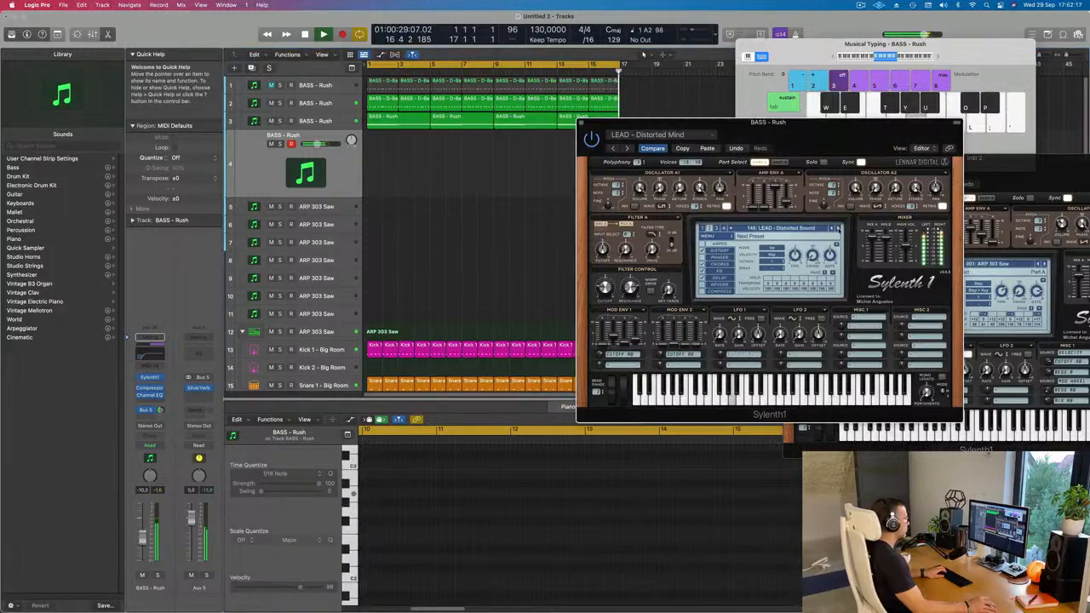
left_click(839, 228)
left_click(839, 228)
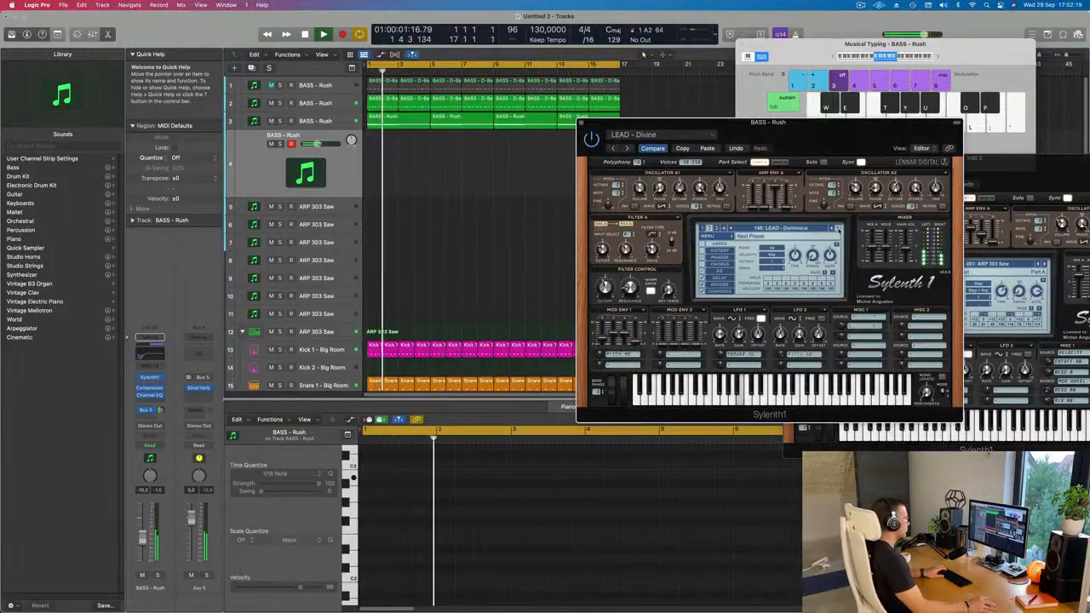
left_click(838, 229)
left_click(838, 228)
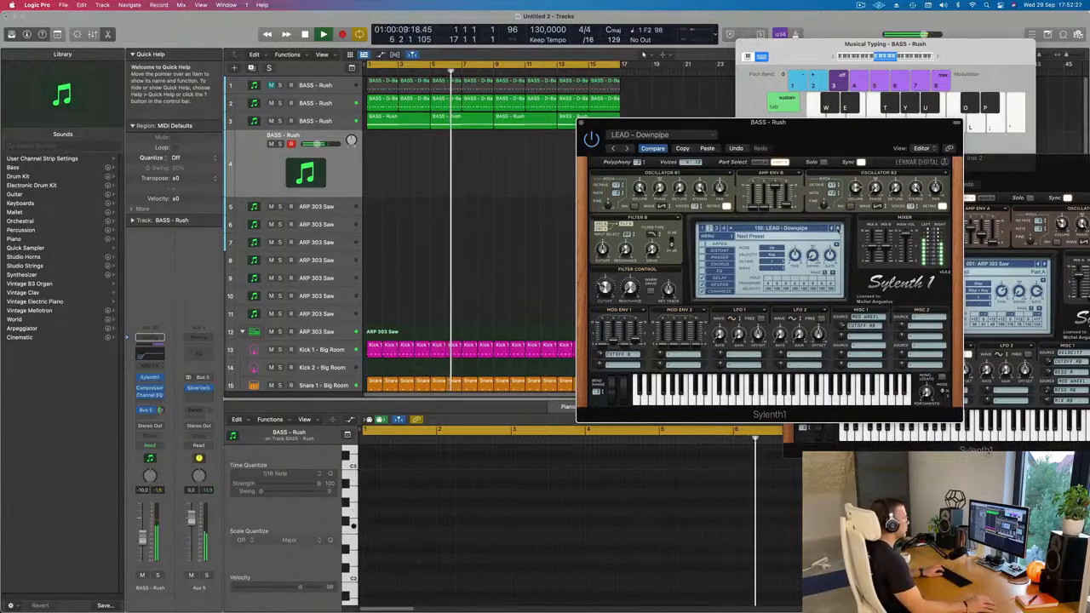
Step onward from LEAD - Duderstadt through LEAD - Eternity and load the LEAD - Euphoric Dream preset on track 4.
left_click(837, 228)
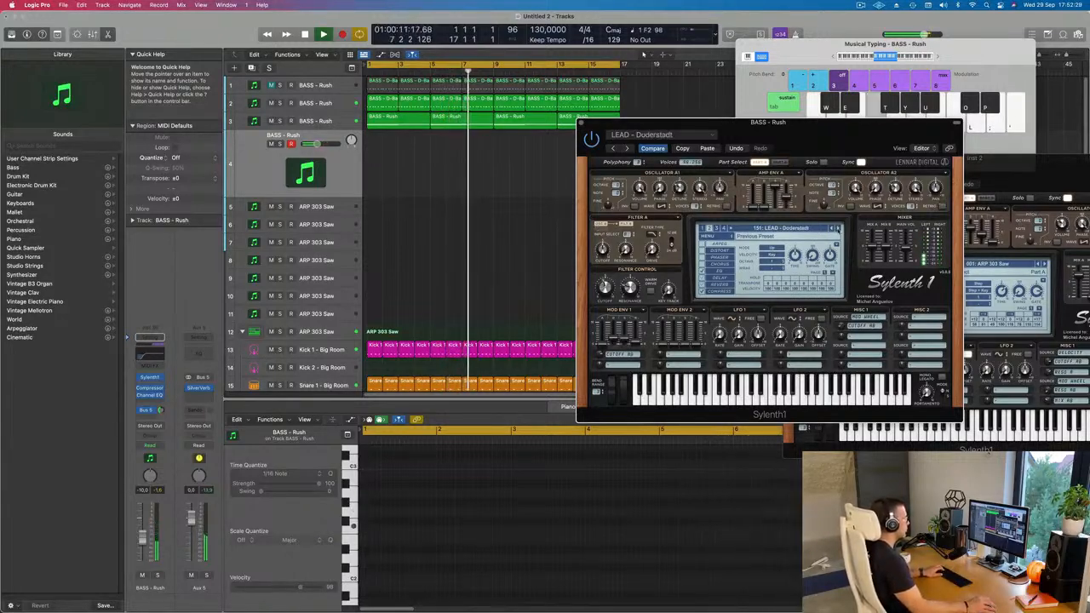
left_click(837, 228)
left_click(837, 228)
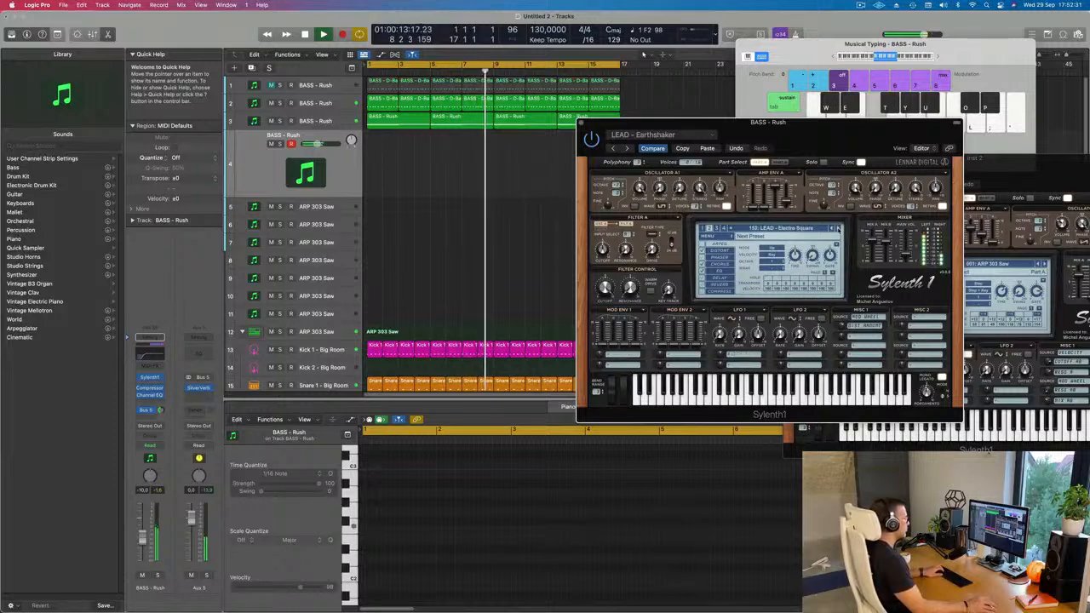
left_click(837, 228)
left_click(837, 228)
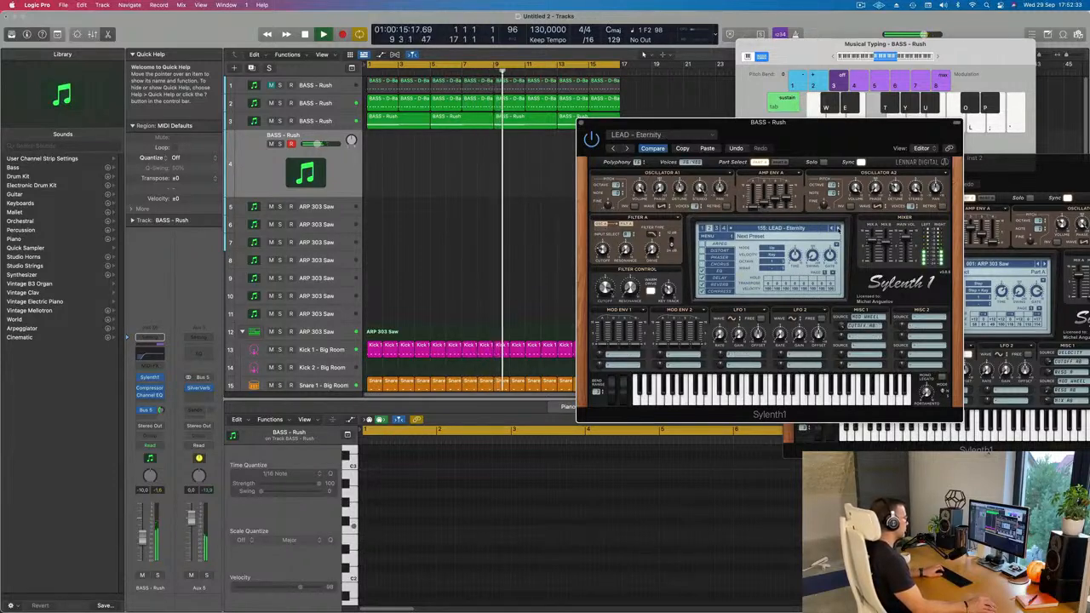
left_click(837, 228)
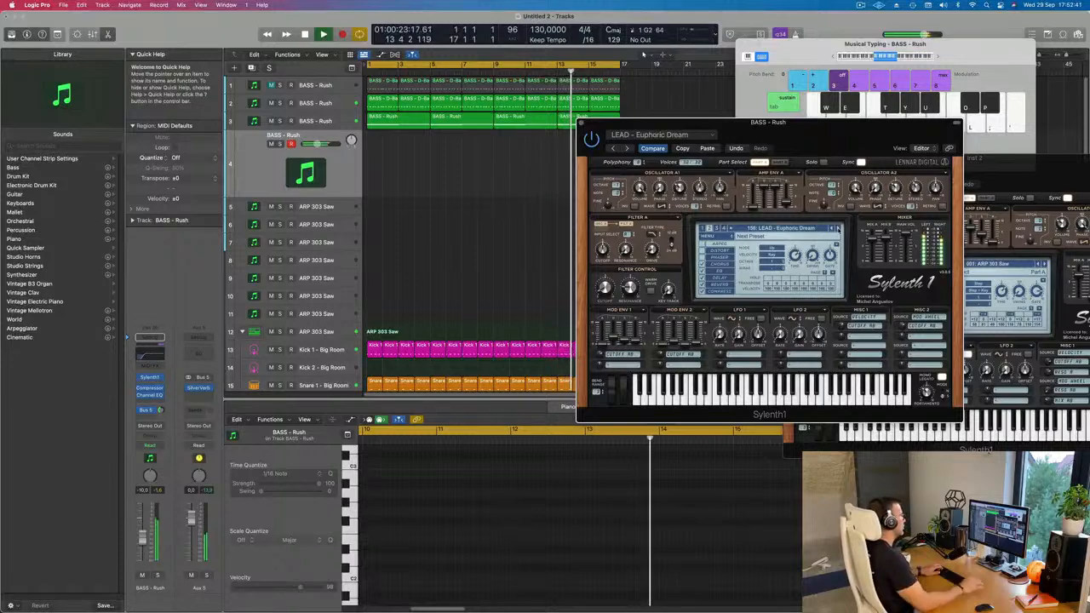
Copy the first D-Bass region from track 2 to the start of track 4 and restart playback.
left_click(378, 100)
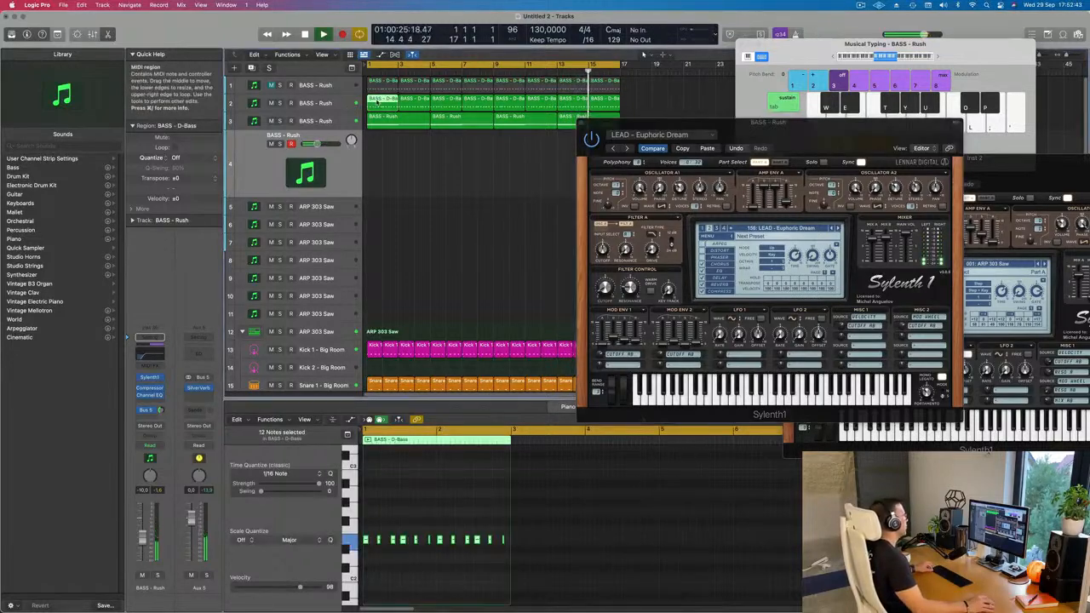
left_click_drag(377, 103, 375, 158)
key("space")
key("space")
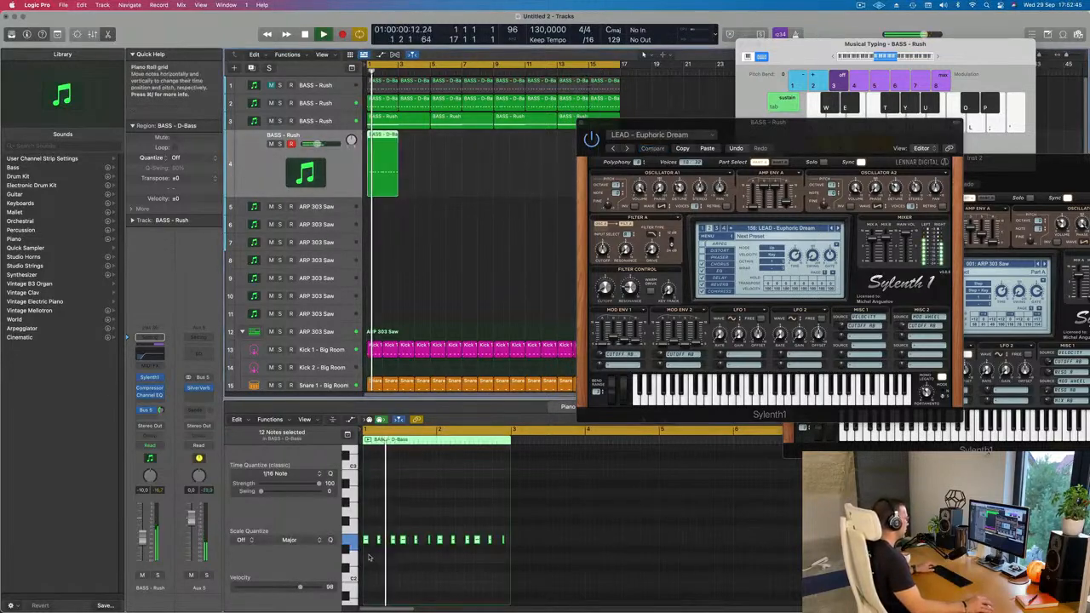
Transpose all notes in the copied track 4 region in octave steps, starting with an octave up, and replay the loop to check the pitch.
left_click(371, 559)
key("super+a")
key("alt+shift+Up")
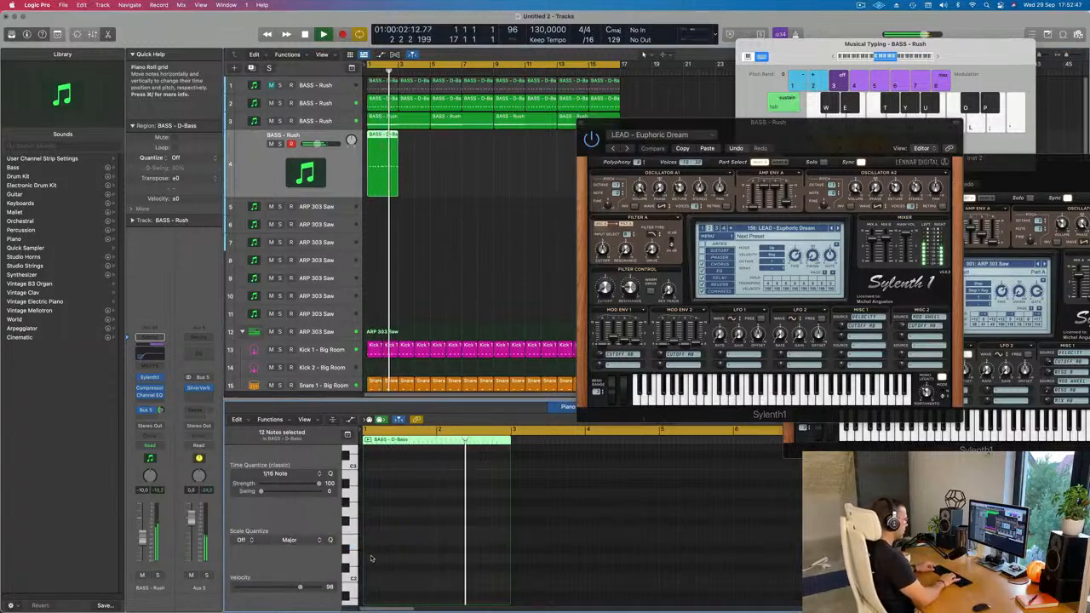
scroll(421, 549, "up", 3)
key("space")
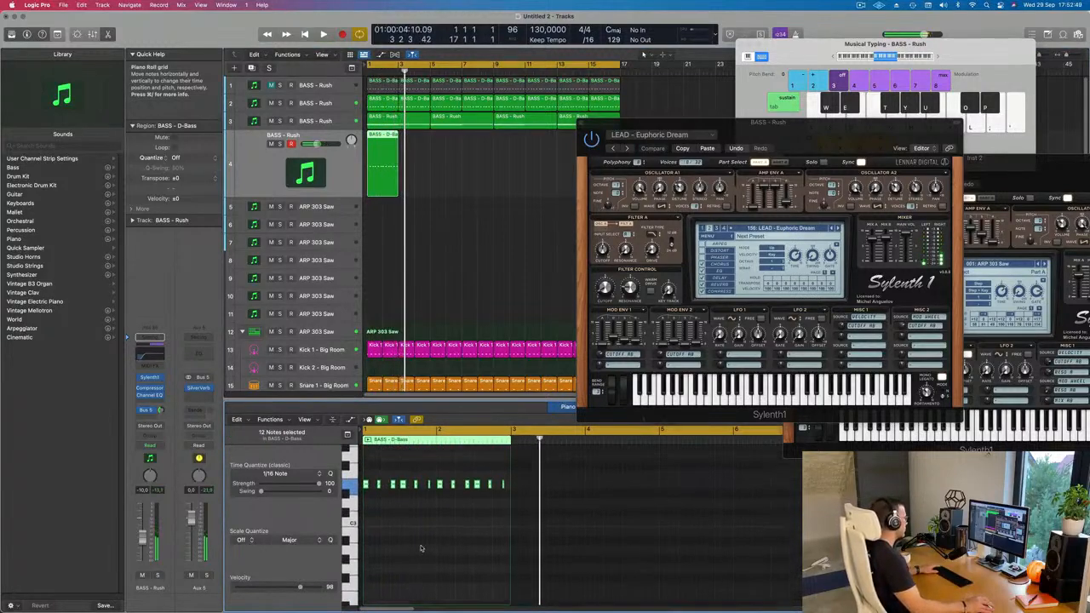
key("space")
scroll(420, 549, "up", 2)
scroll(420, 549, "up", 1)
key("alt+shift+Down")
key("space")
key("space")
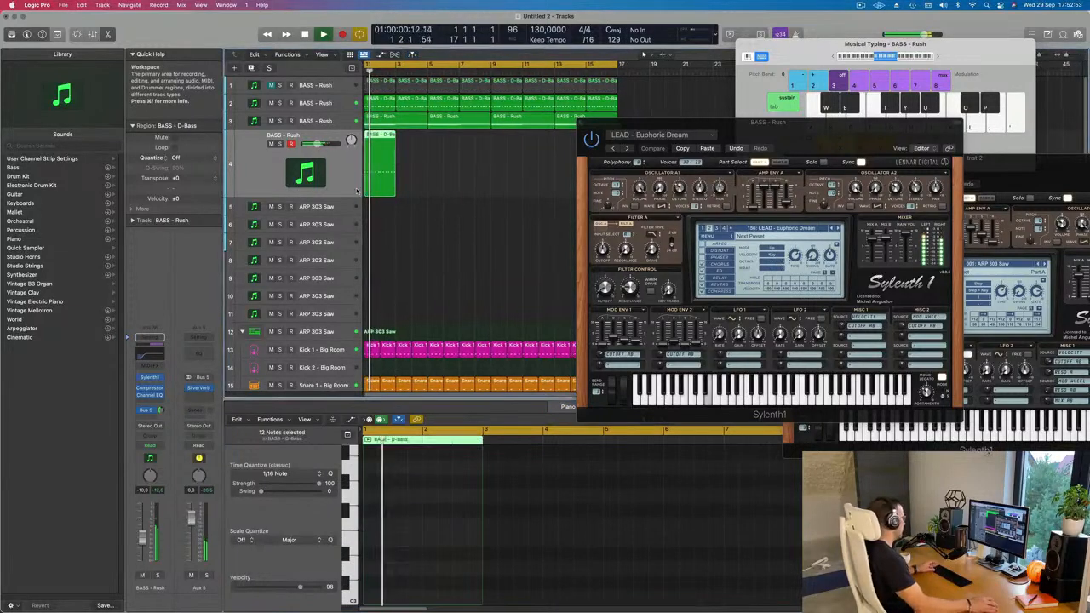
Repeat the D-Bass region along track 4 until it fills the loop up to bar 17.
key("super+r")
key("super+r")
key("super+r")
key("super+r")
key("super+r")
key("super+r")
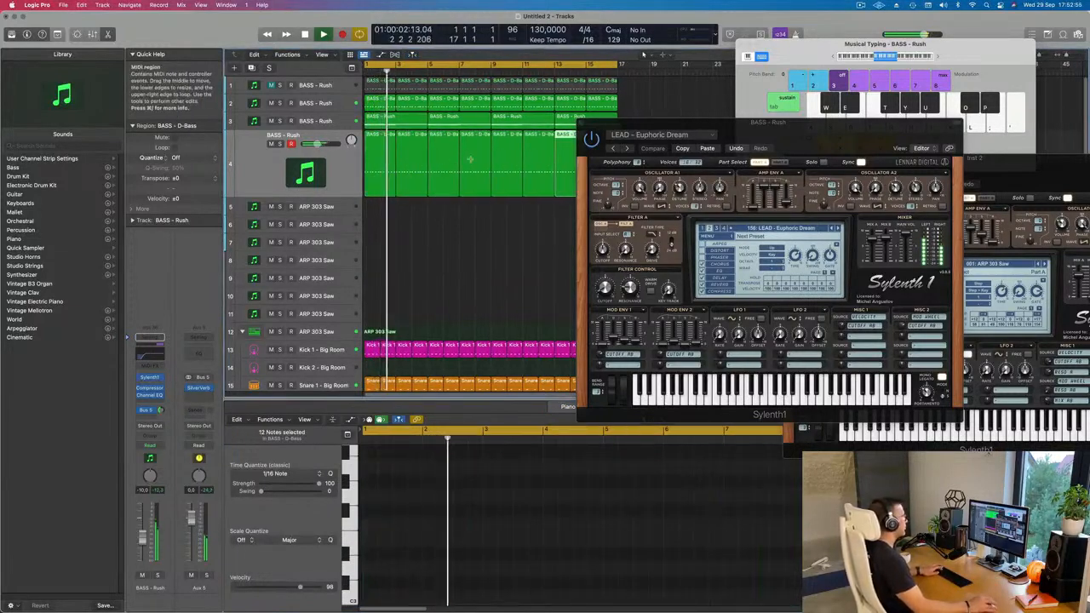
key("super+r")
Load the LEAD - Euphoric Lead preset in track 4's Sylenth1 and replay the loop from the start.
left_click_drag(759, 127, 658, 137)
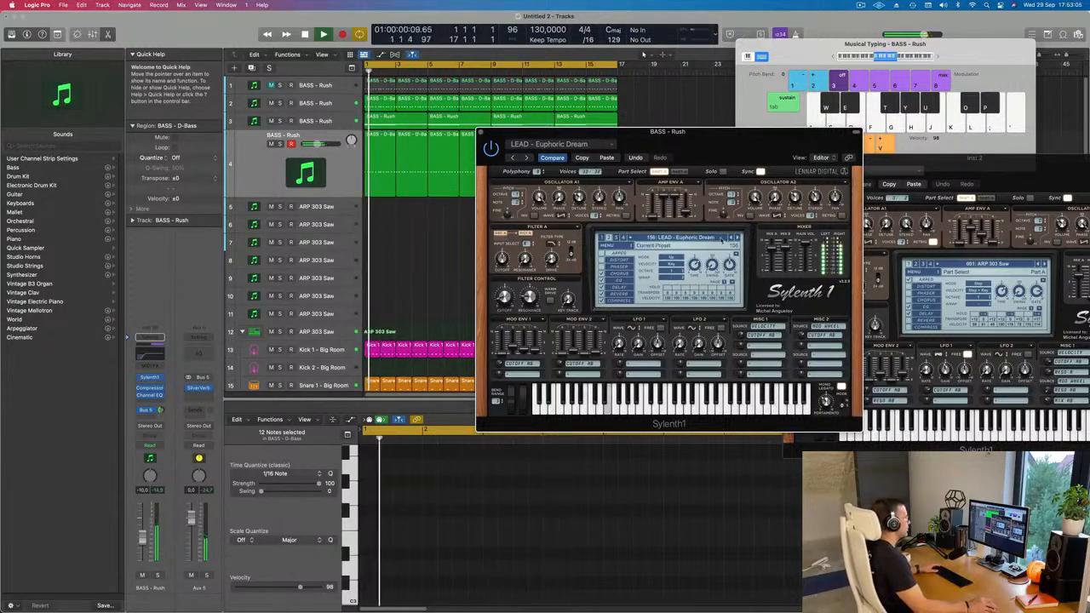
left_click(738, 240)
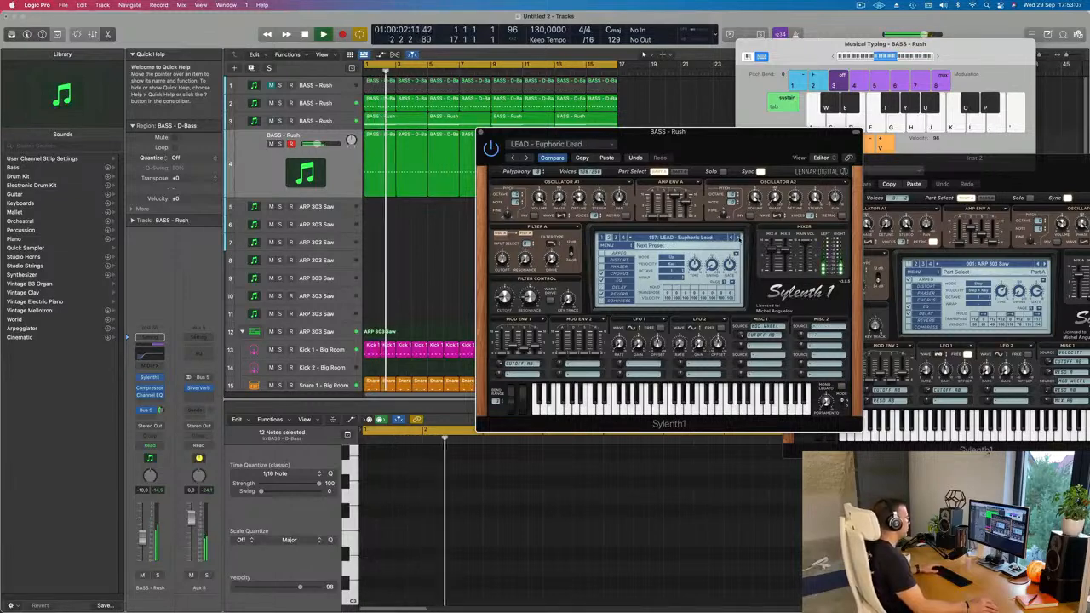
key("Return")
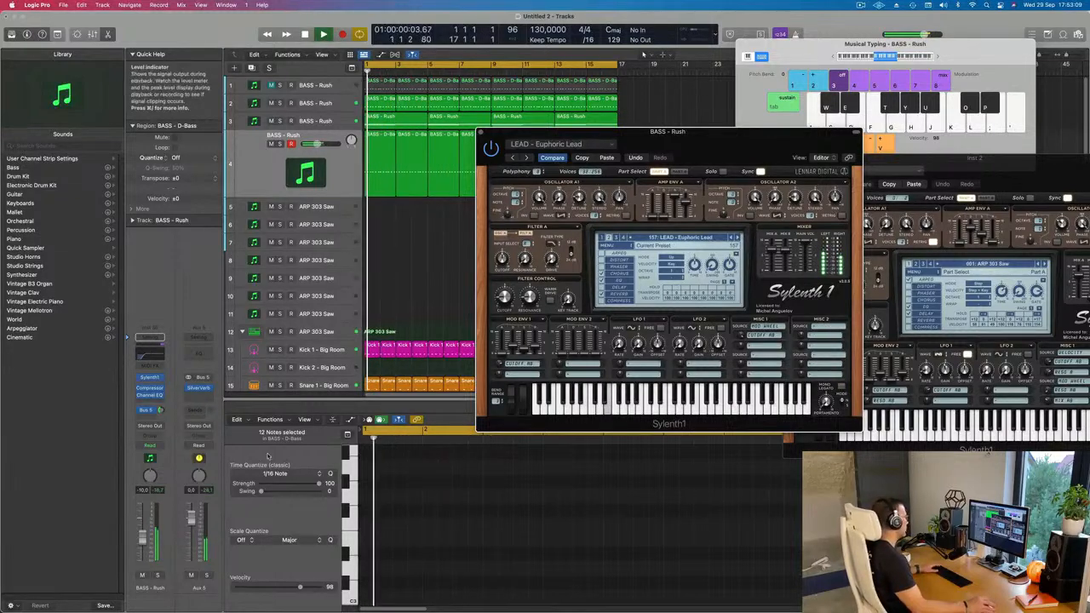
Raise track 4's volume to about -7.2 dB, comparing the mix with the track muted and soloed.
left_click_drag(143, 537, 143, 535)
key("Return")
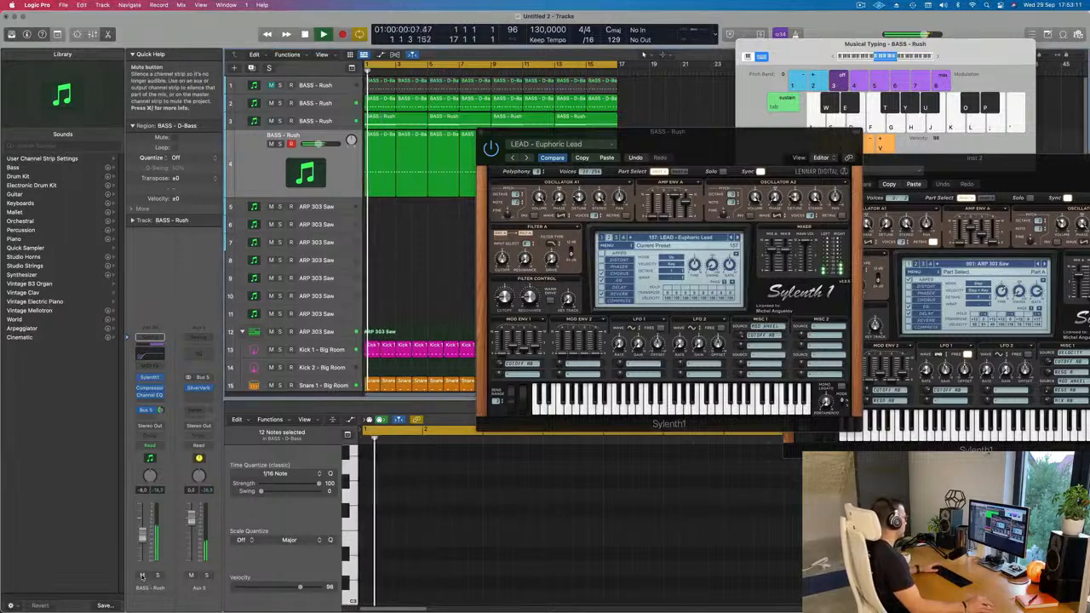
left_click(143, 576)
left_click(143, 577)
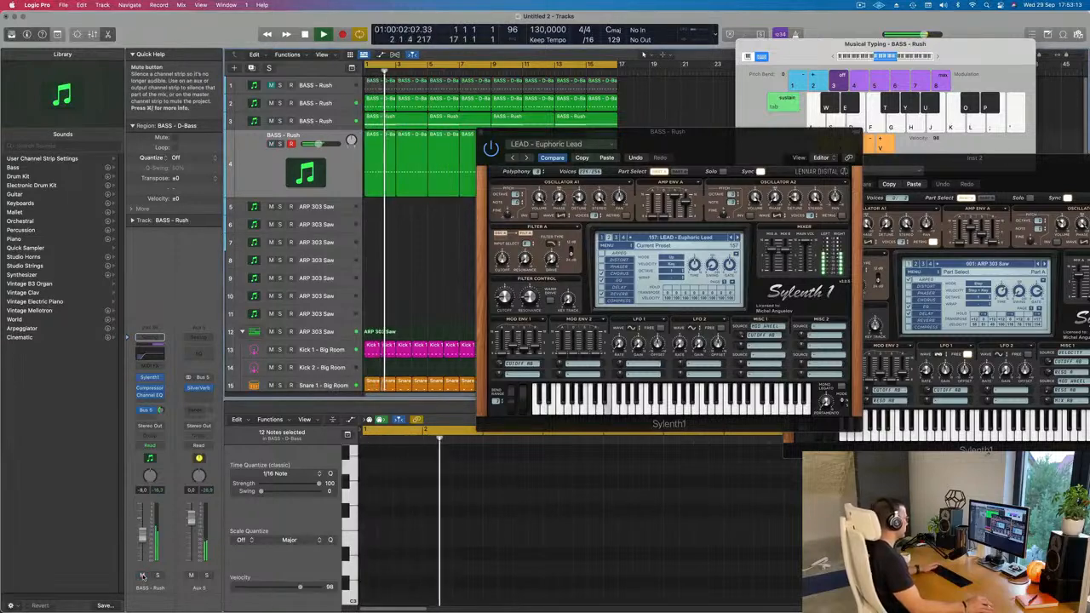
left_click(156, 577)
left_click(156, 577)
key("Return")
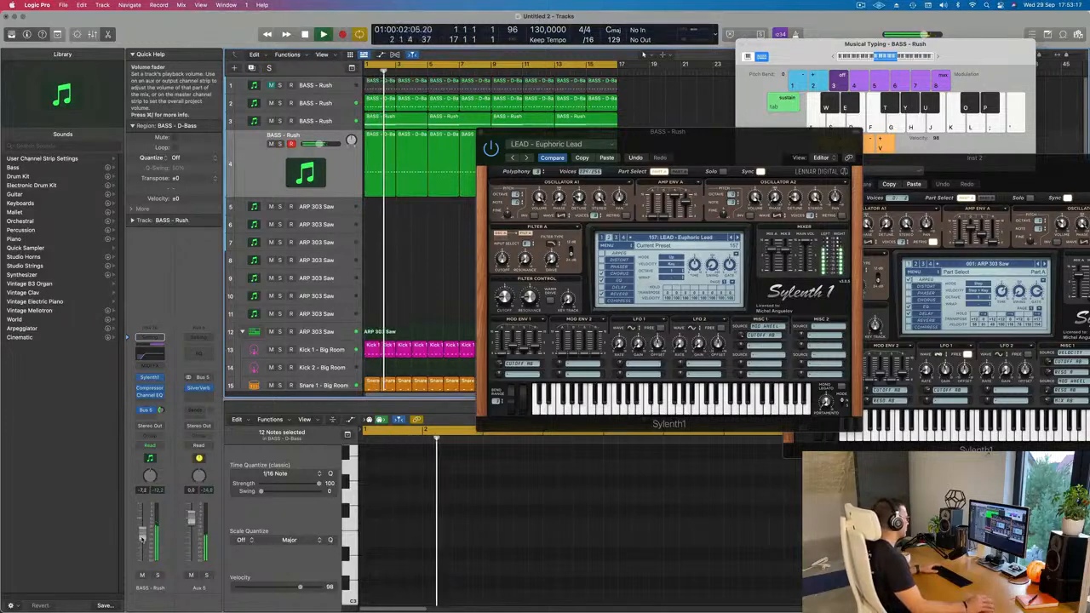
Close the Sylenth1 window and duplicate track 4 with its settings as an empty track below it.
mouse_move(613, 132)
left_mouse_down()
mouse_move(696, 123)
mouse_move(619, 126)
left_mouse_up()
left_click(486, 126)
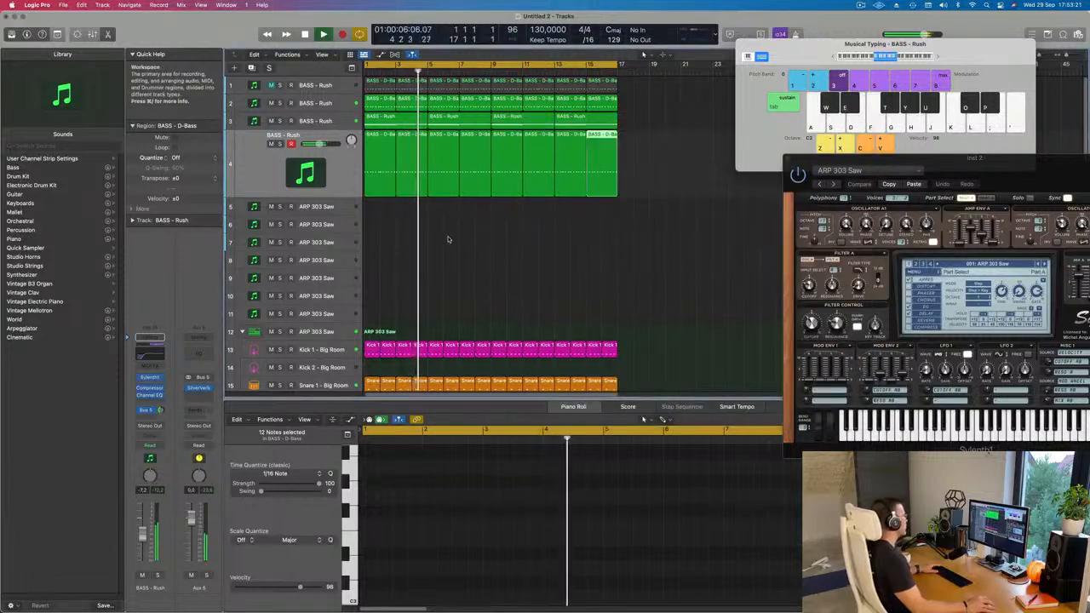
left_click(446, 243)
key("super+Left")
left_click(340, 166)
key("Return")
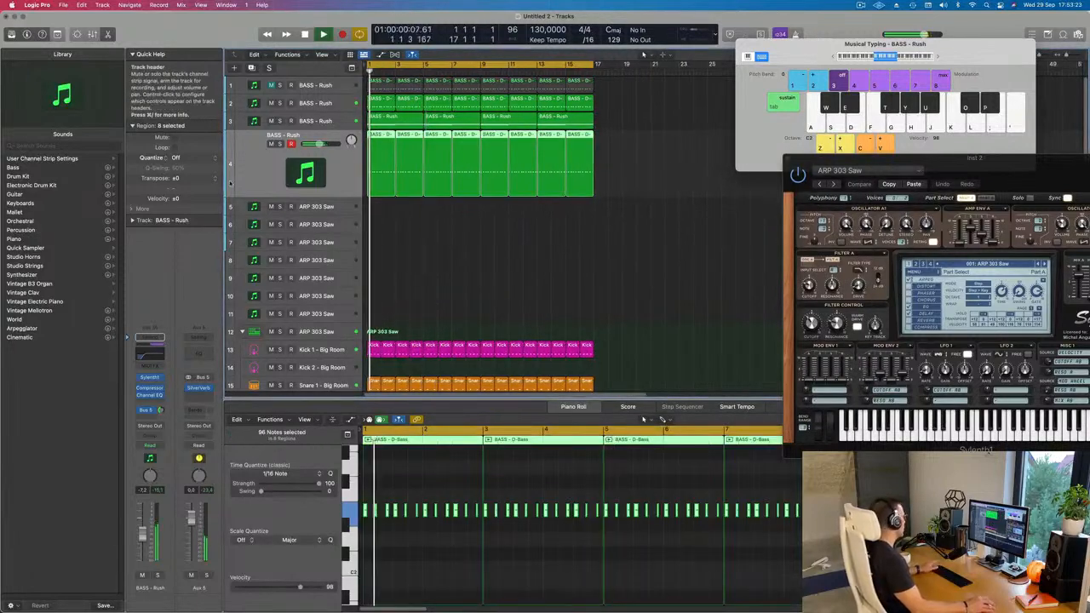
key("Return")
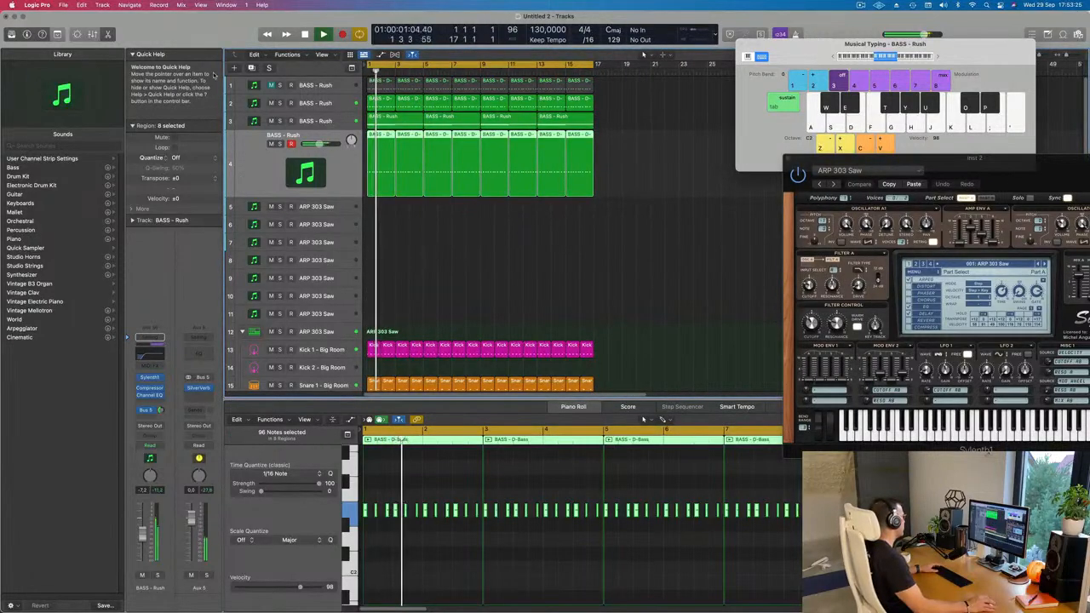
key("super+d")
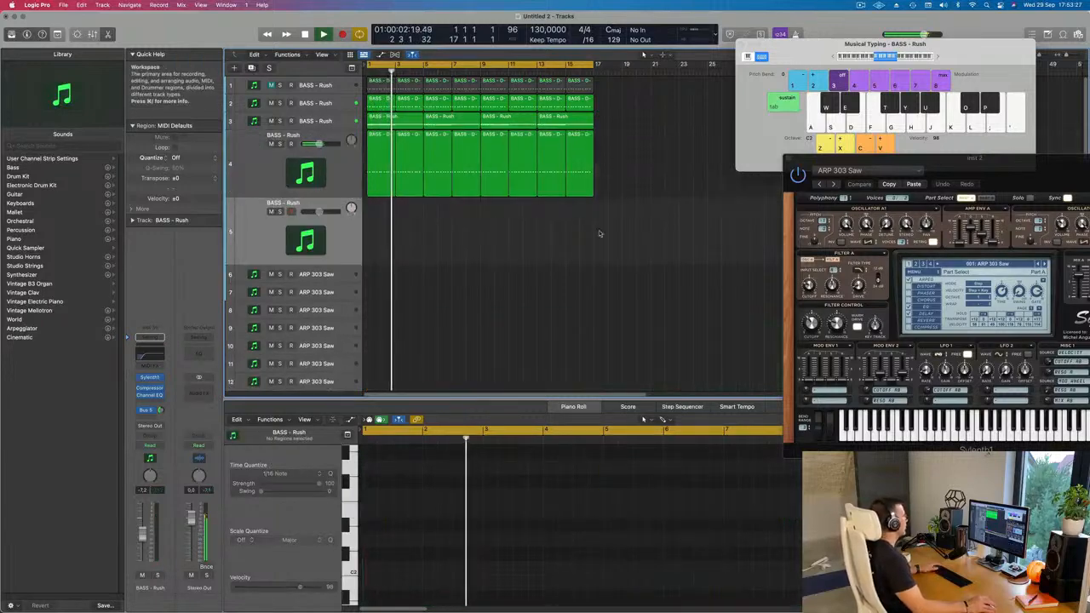
key("Return")
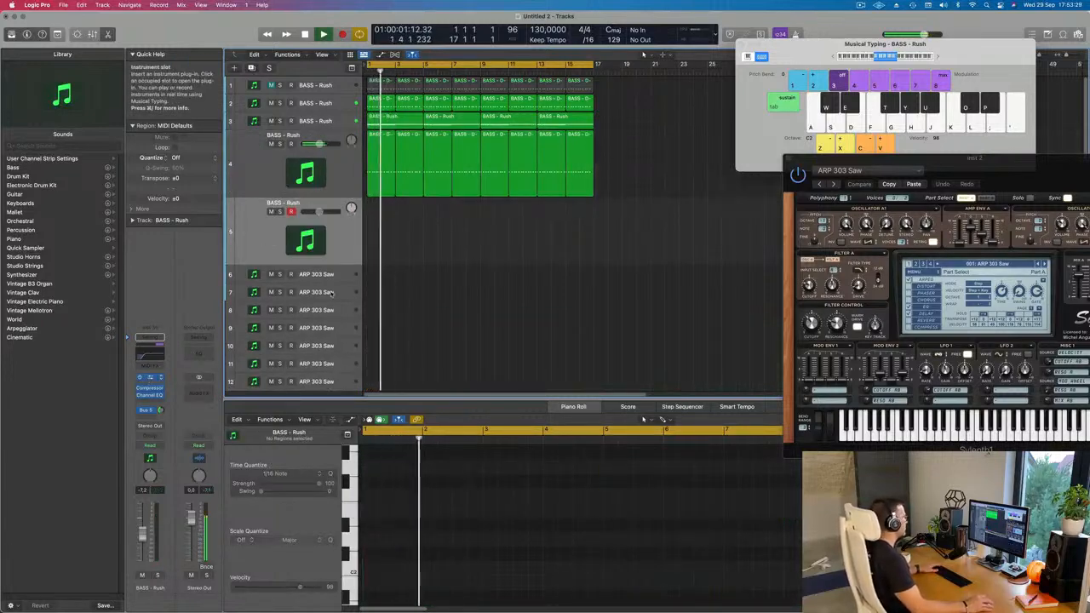
Load the LEAD - Yellow Stuff preset in the new track's Sylenth1 and play a note over the loop.
left_click(150, 377)
left_click(568, 228)
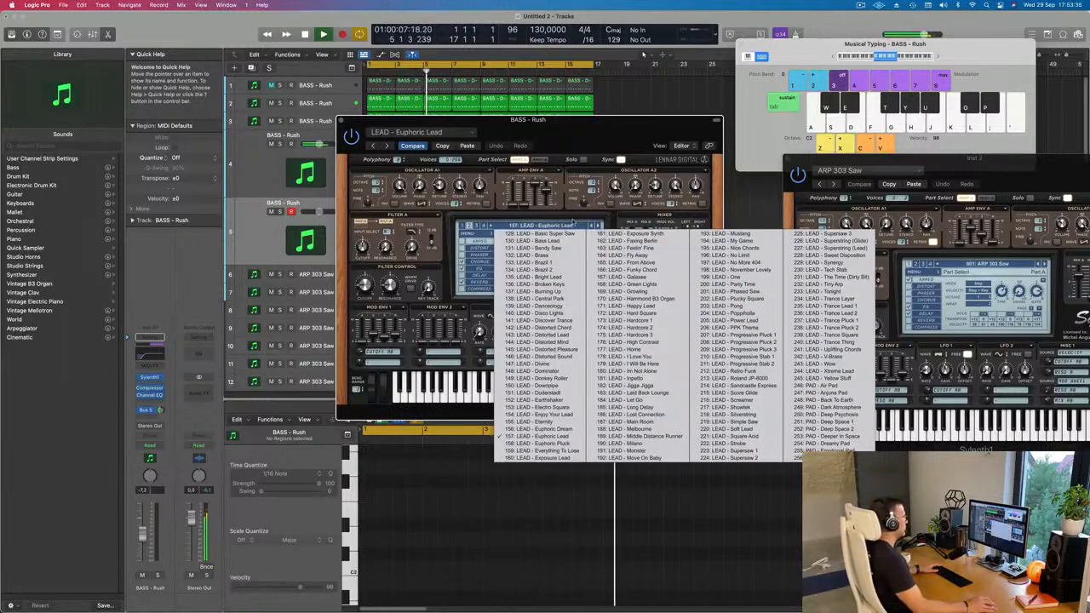
left_click(613, 156)
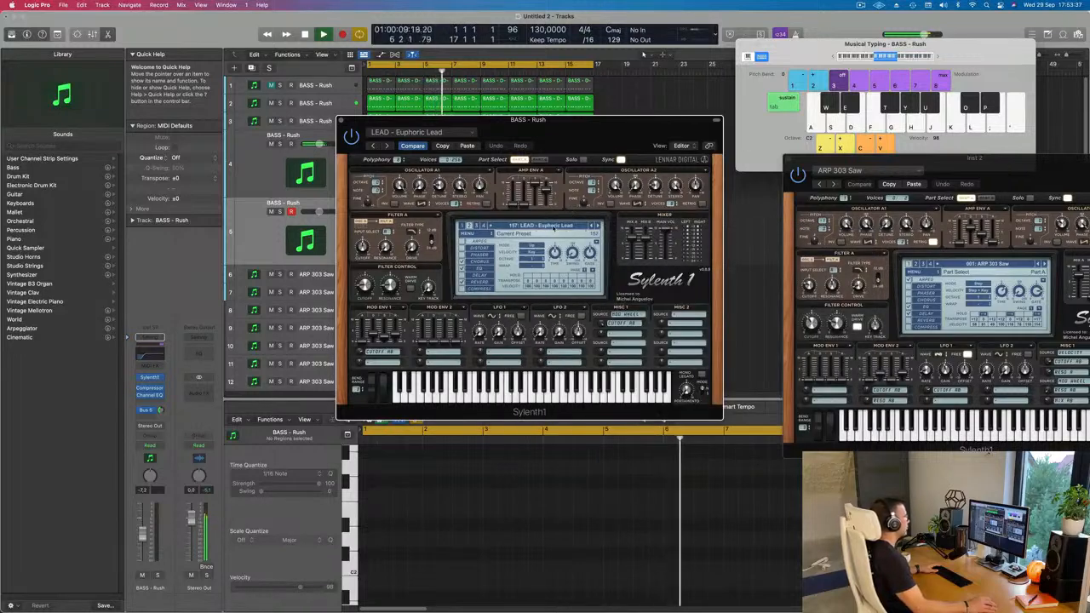
left_click(553, 227)
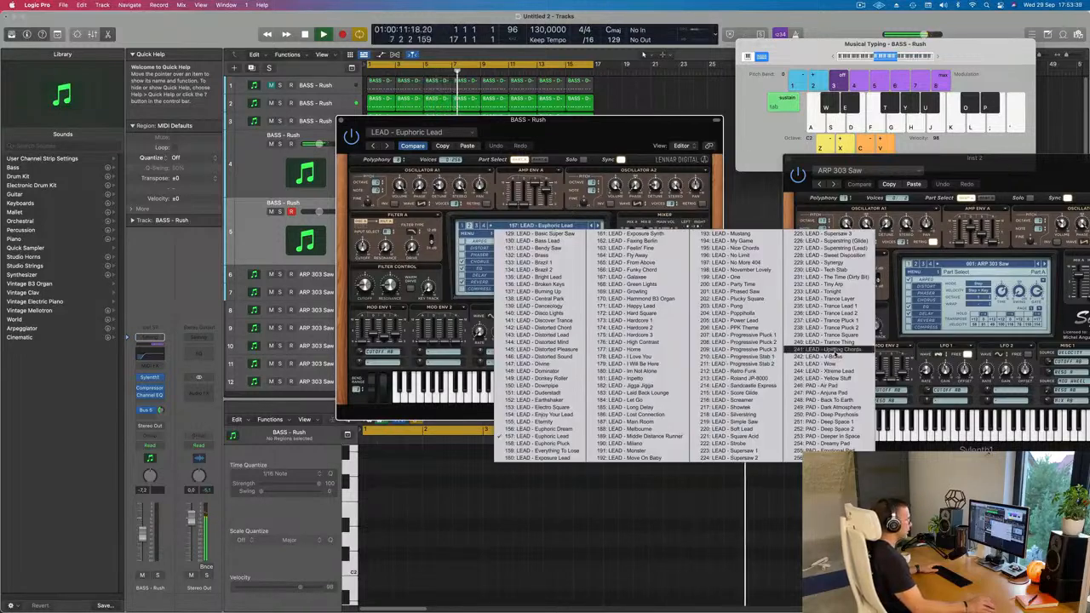
left_click(834, 381)
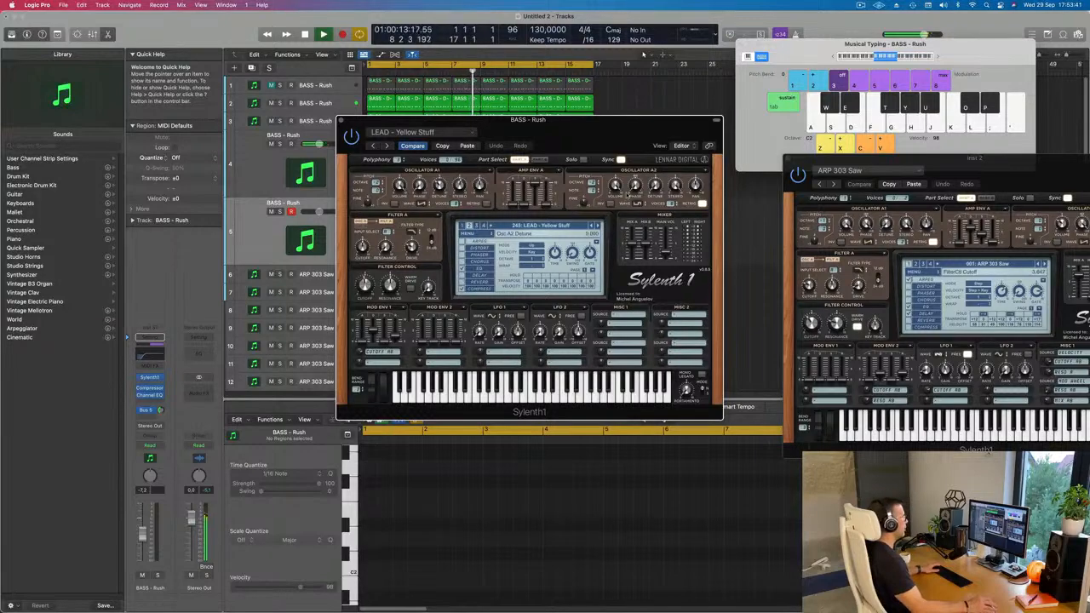
key("k")
key("k")
Move the Sylenth1 window aside, adjust the new track's Bus 5 send level, and play notes over the loop.
left_click_drag(596, 134, 645, 138)
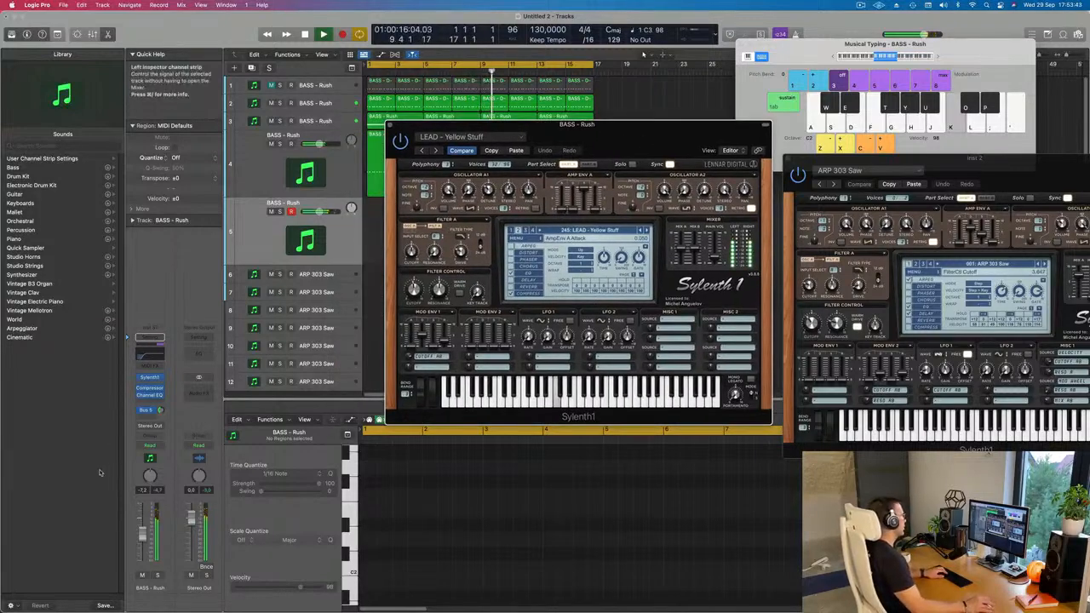
left_click(160, 410)
key("k")
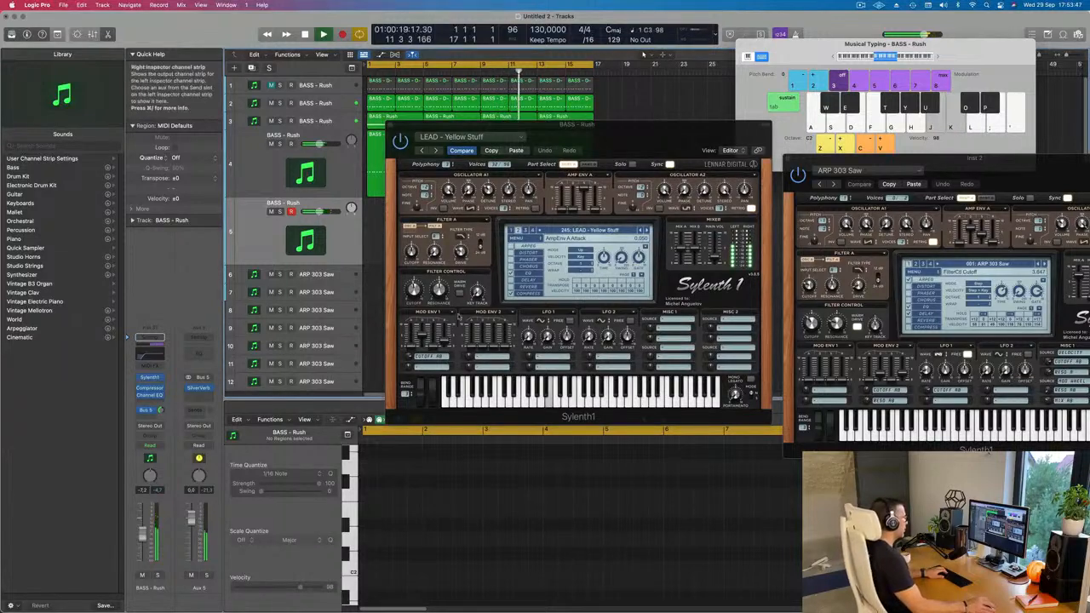
key("g")
key("k")
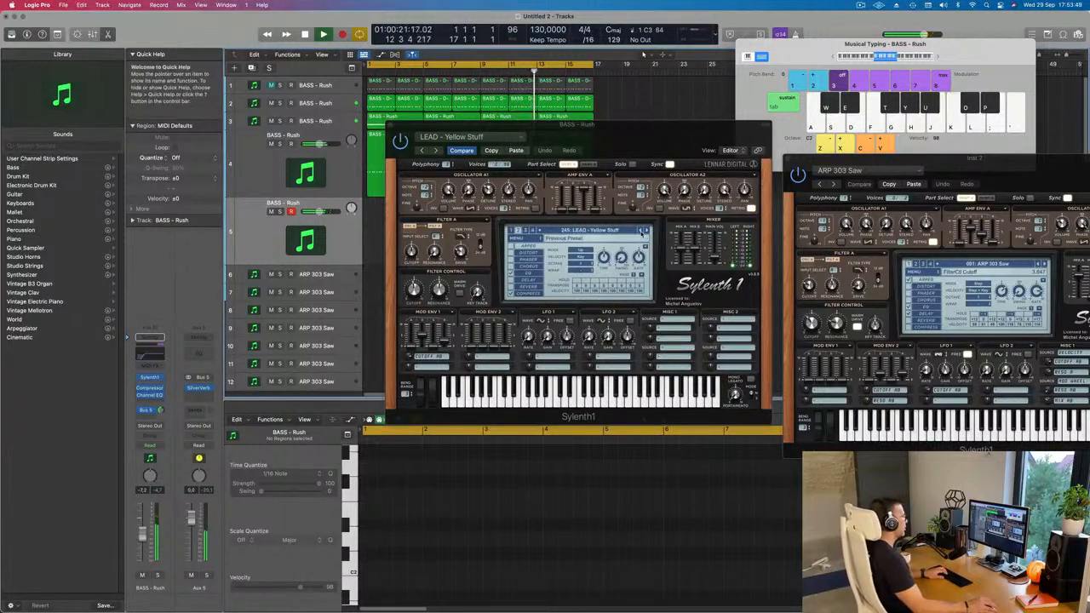
Step back through the lead presets to LEAD - Wow and lower the new track's volume.
left_click(642, 231)
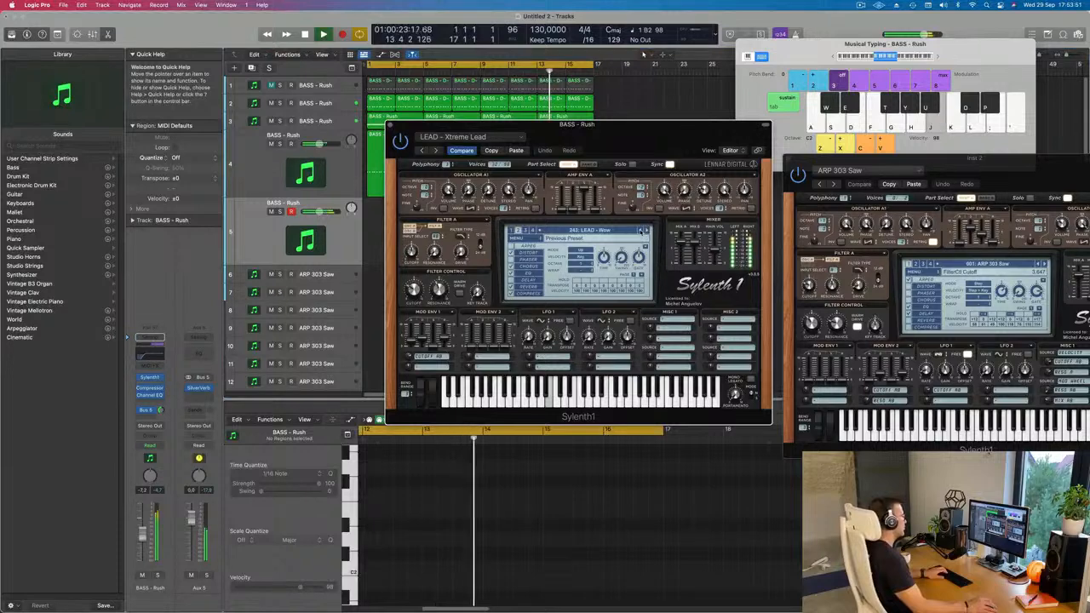
left_click_drag(142, 539, 142, 543)
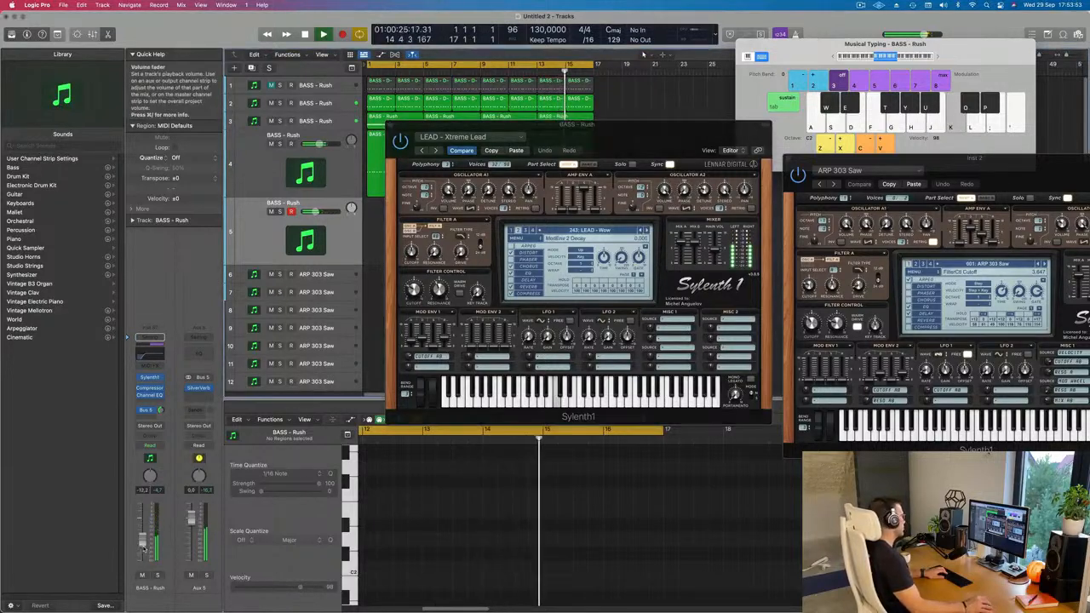
Play notes with LEAD - Wow, then step back through the lead presets to LEAD - Trance Thing, testing notes over the loop.
key("j")
key("k")
key("j")
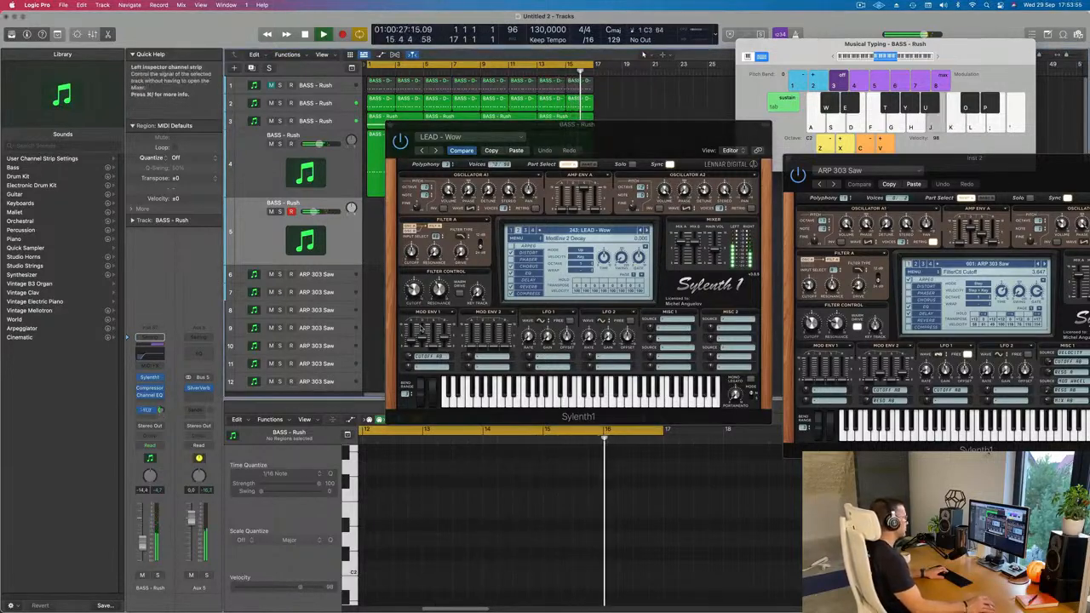
key("k")
left_click(643, 230)
left_click(643, 231)
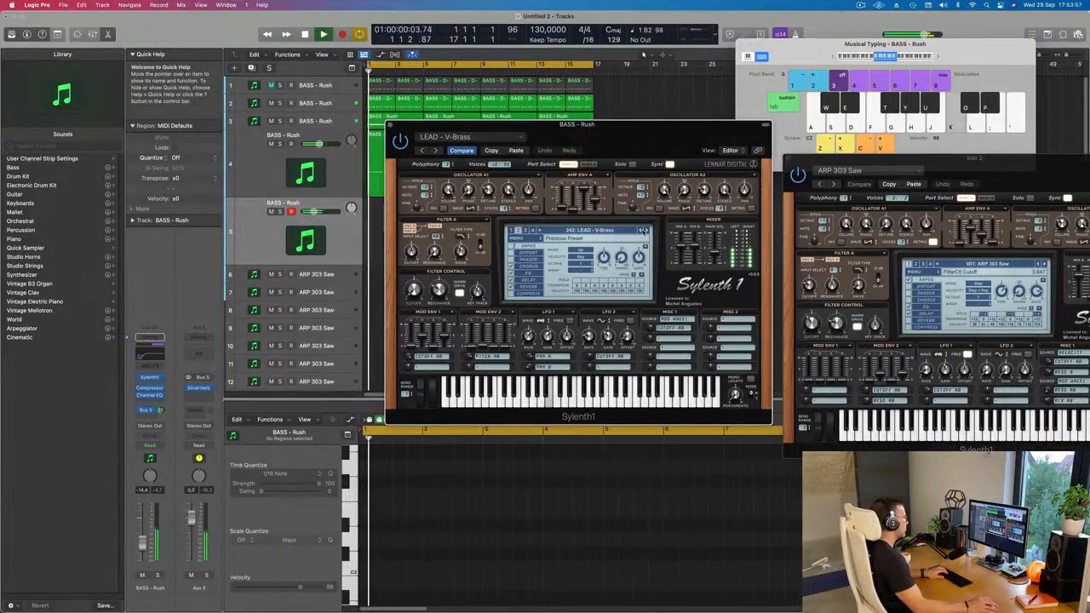
left_click(643, 231)
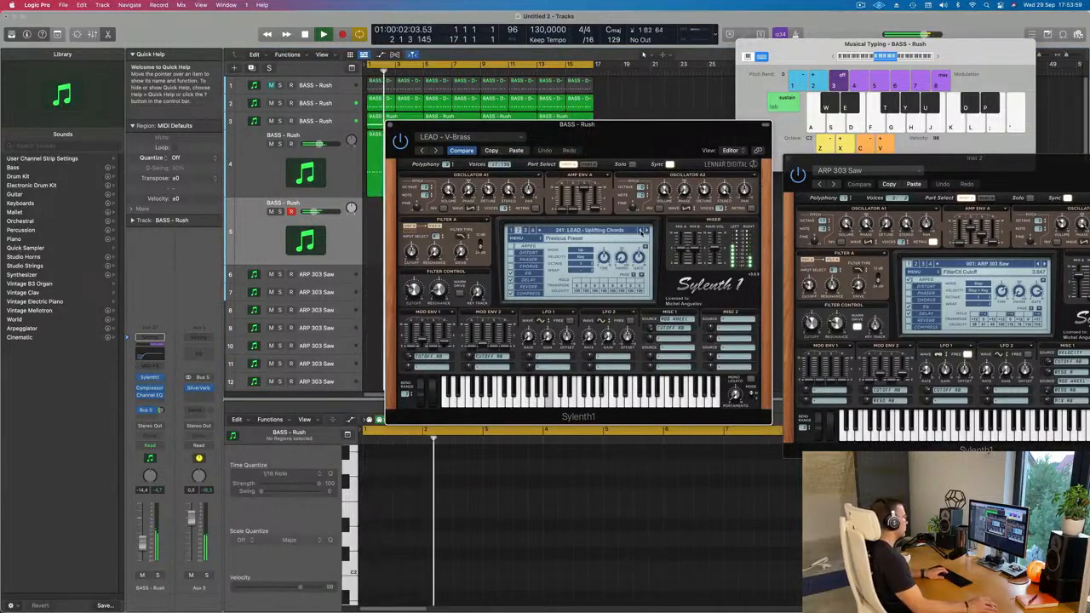
key("j")
key("k")
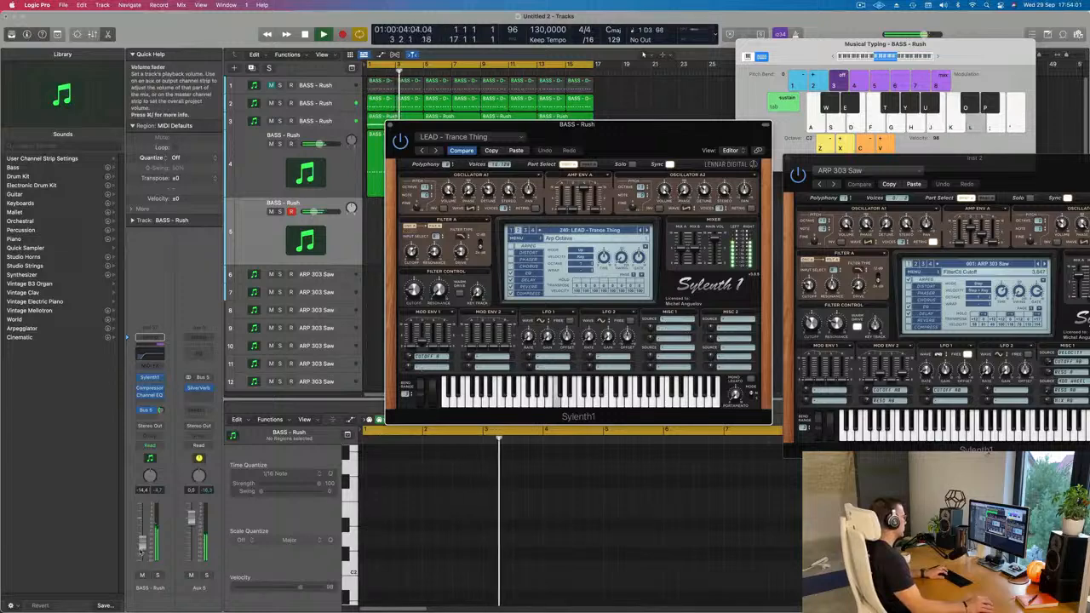
Raise the new track's volume to about -5.7 dB, shift Musical Typing up to octave C3, and play notes over the loop.
left_click_drag(143, 534, 142, 530)
key("l")
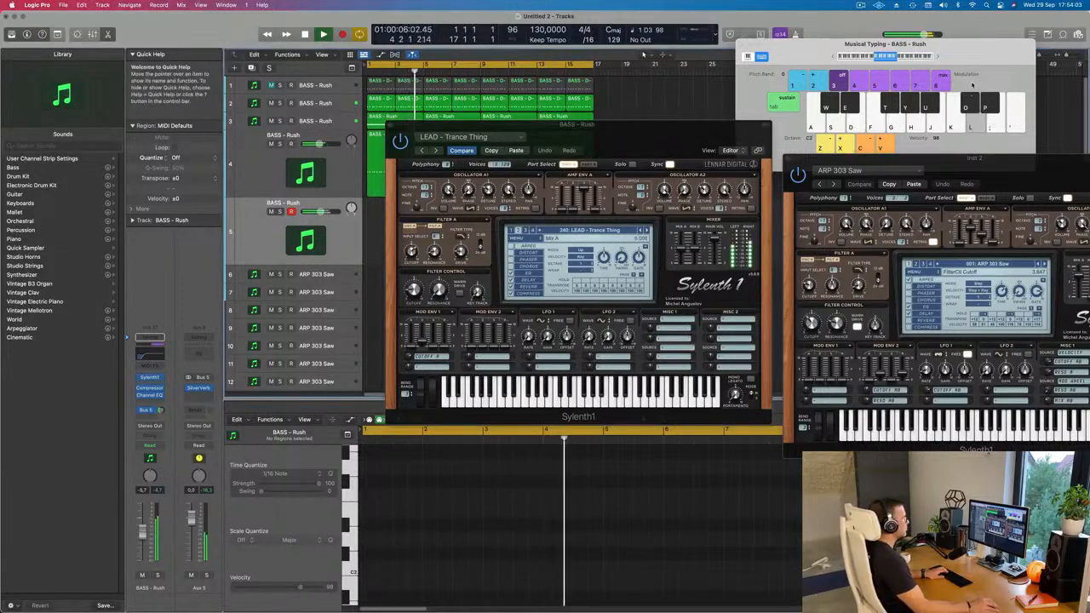
left_click(939, 58)
key("j")
key("k")
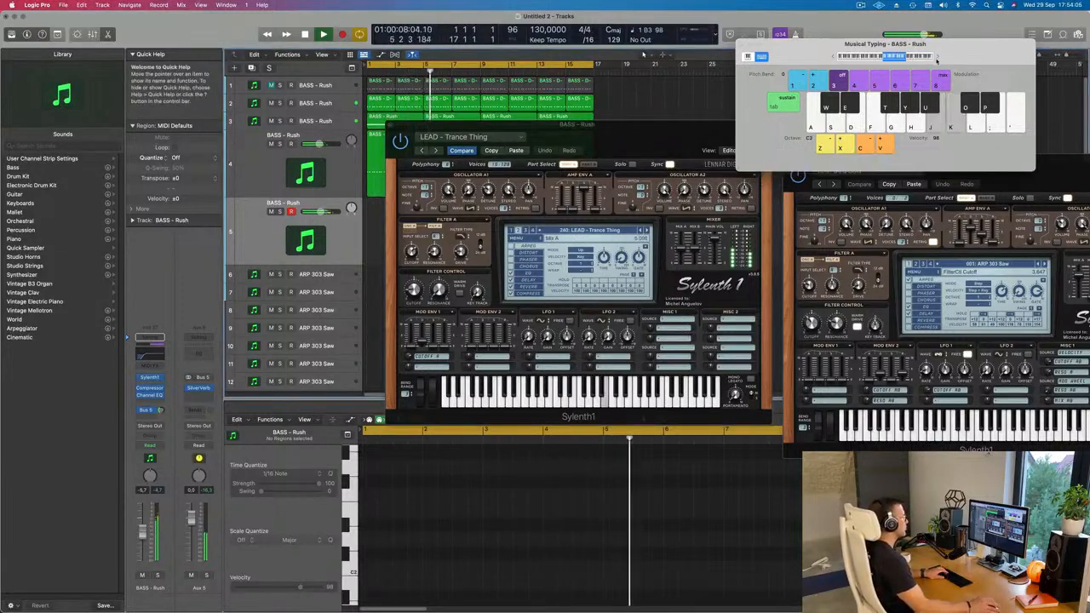
key("j")
Load the previous preset, LEAD - Trance Square, lower the track's volume to about -15.4 dB, and play notes.
left_click(641, 231)
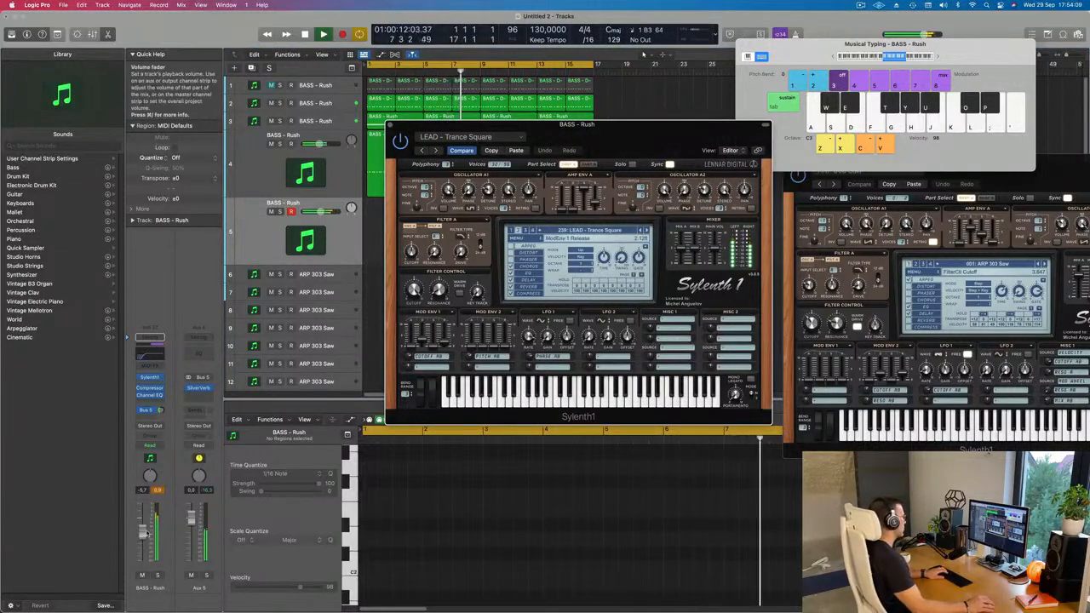
left_click(643, 53)
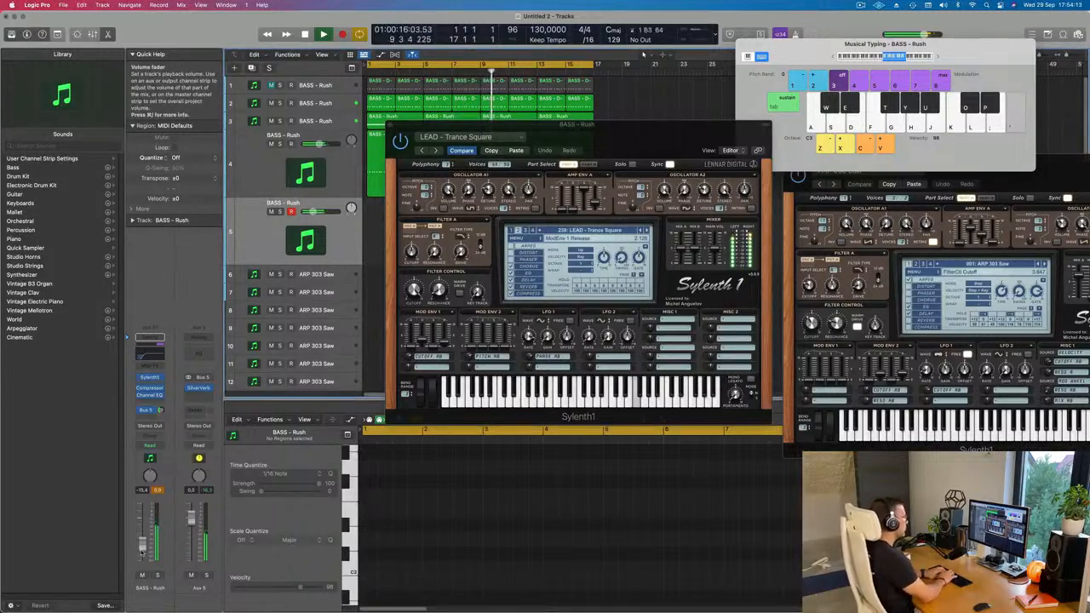
key("apostrophe")
key("apostrophe")
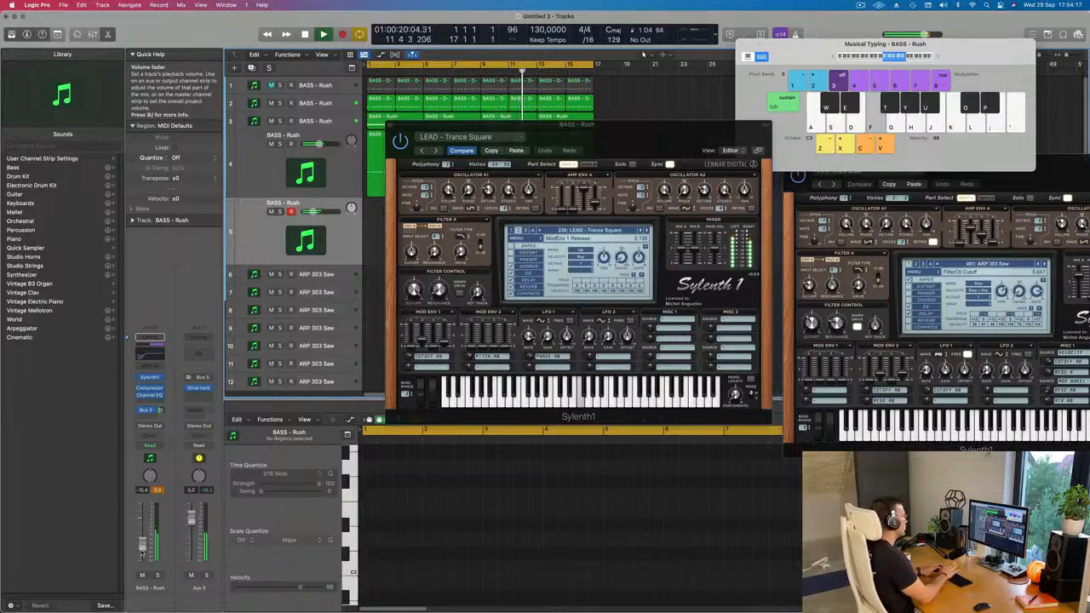
Try out Trance Square with an adjusted Mod Env 1 attack and a filter control cutoff of about 4.72 while playing notes.
left_click(414, 339)
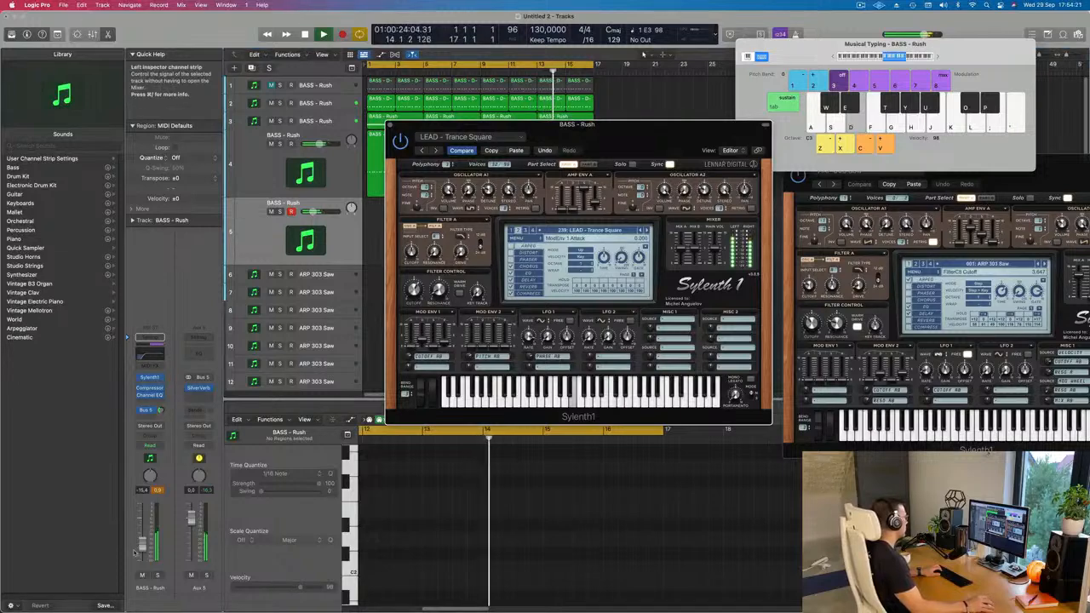
key("d")
key("f")
key("g")
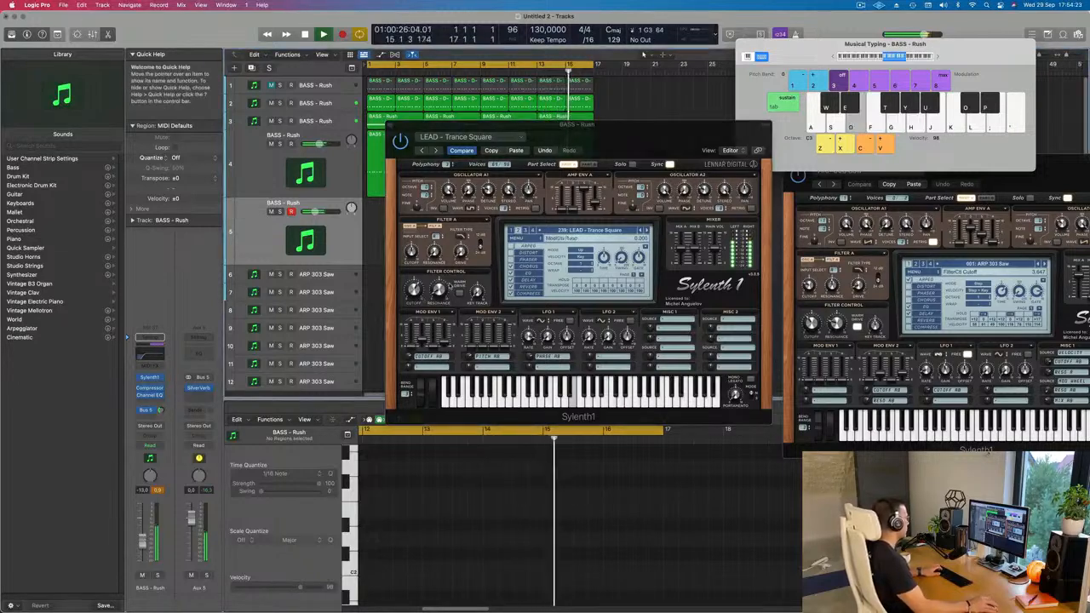
left_click(412, 300)
key("f")
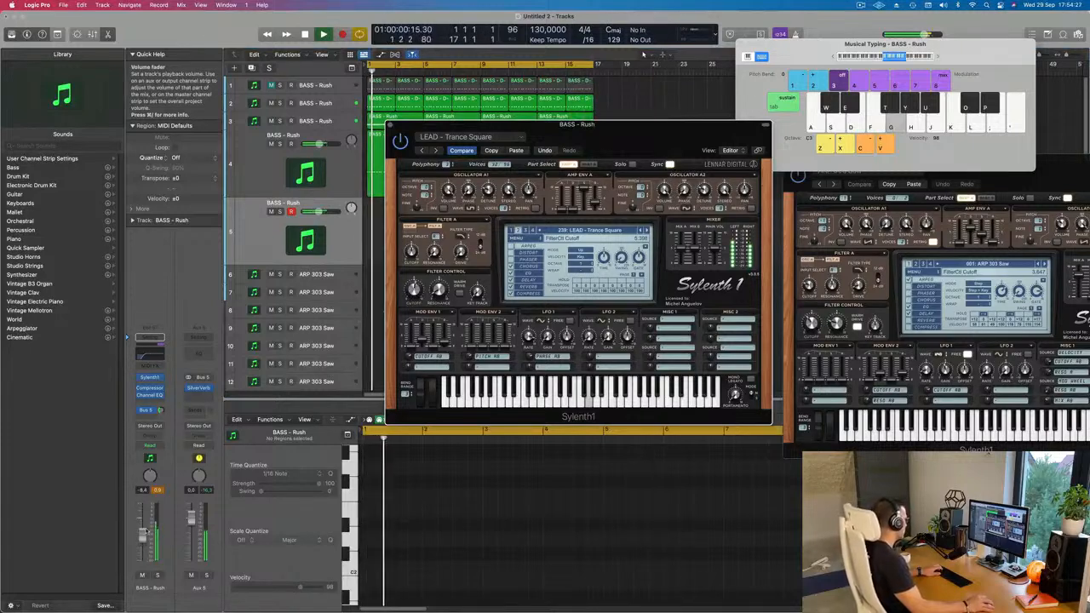
key("d")
left_click(433, 279)
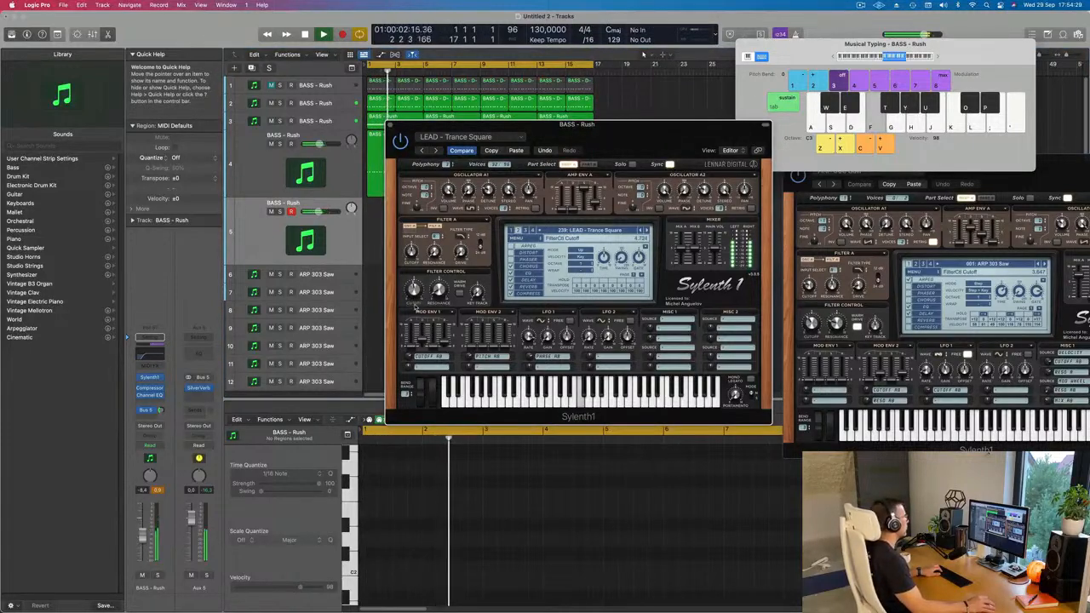
key("d")
Step back to the LEAD - Trance Pluck 2 preset and play notes over the loop.
left_click(641, 231)
key("d")
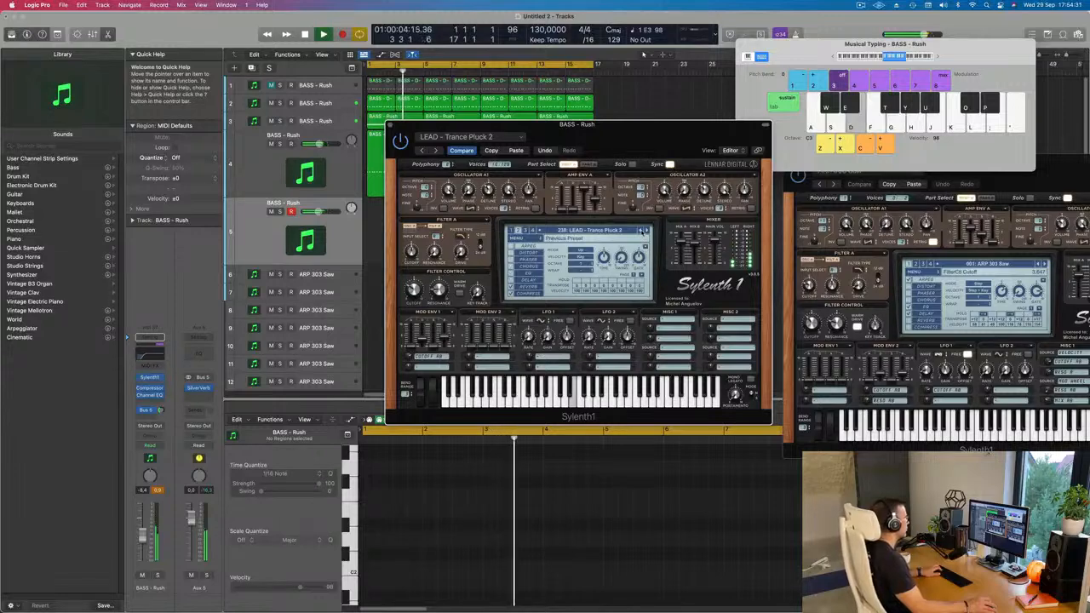
key("f")
key("g")
Step back through LEAD - Trance Lead 2 to the LEAD - Trance Layer preset and play notes over the loop.
left_click(641, 231)
left_click(641, 231)
key("d")
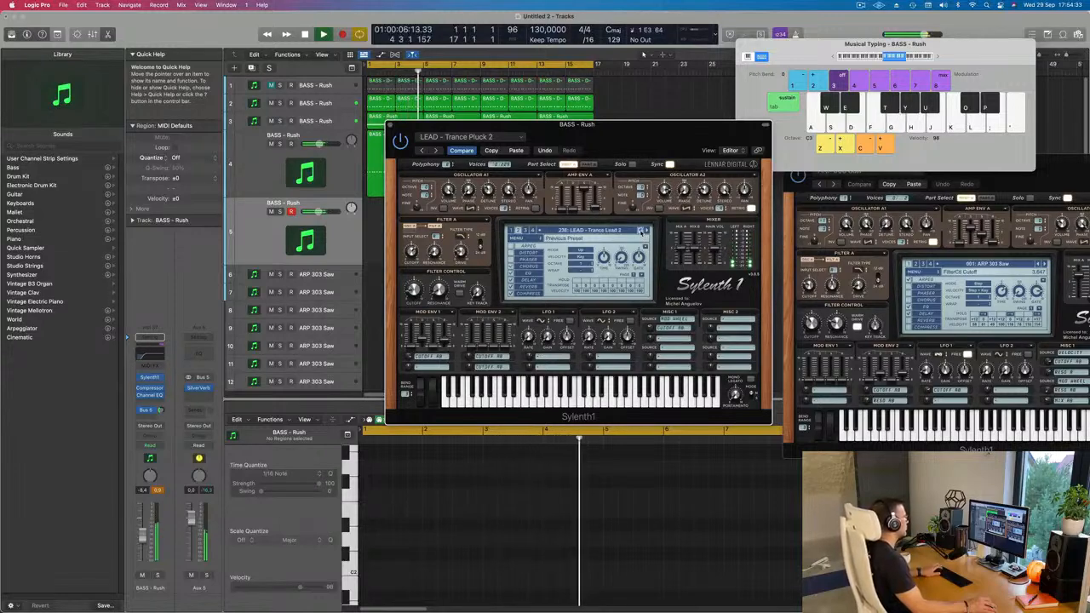
left_click(642, 231)
left_click(641, 231)
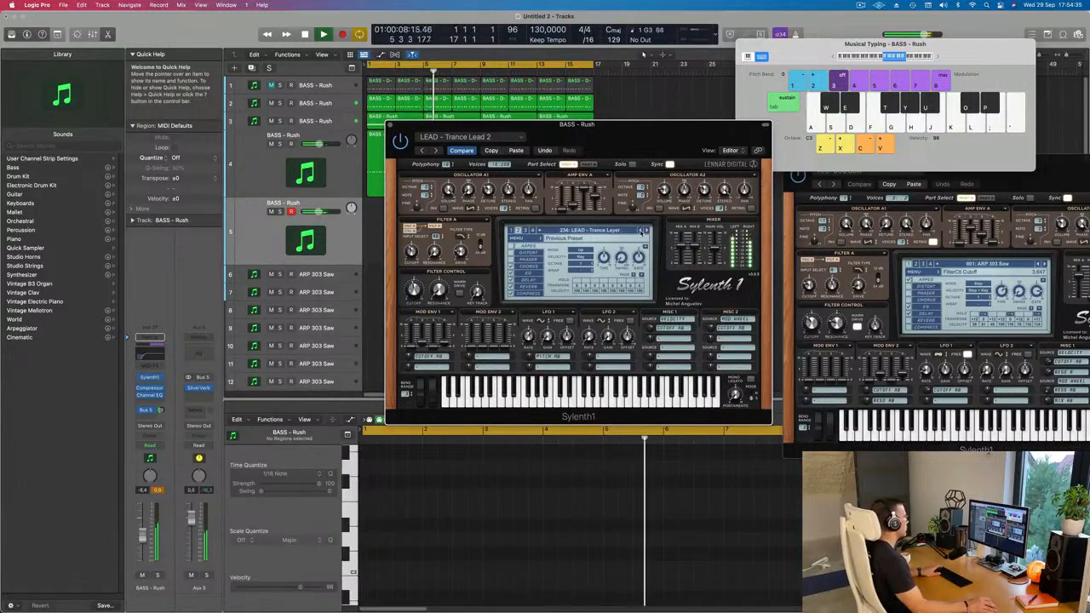
key("d")
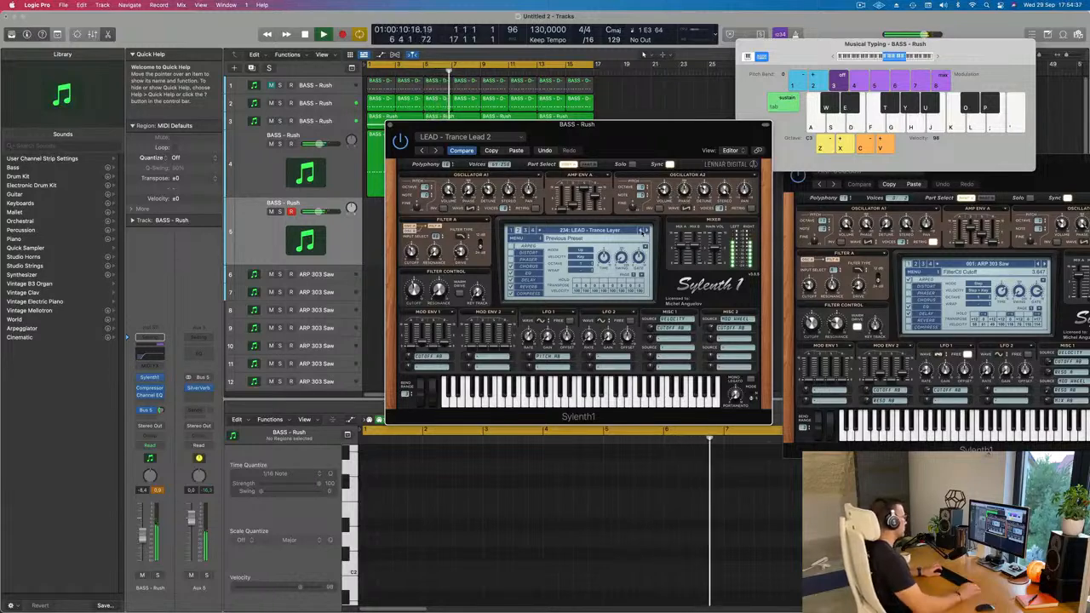
key("g")
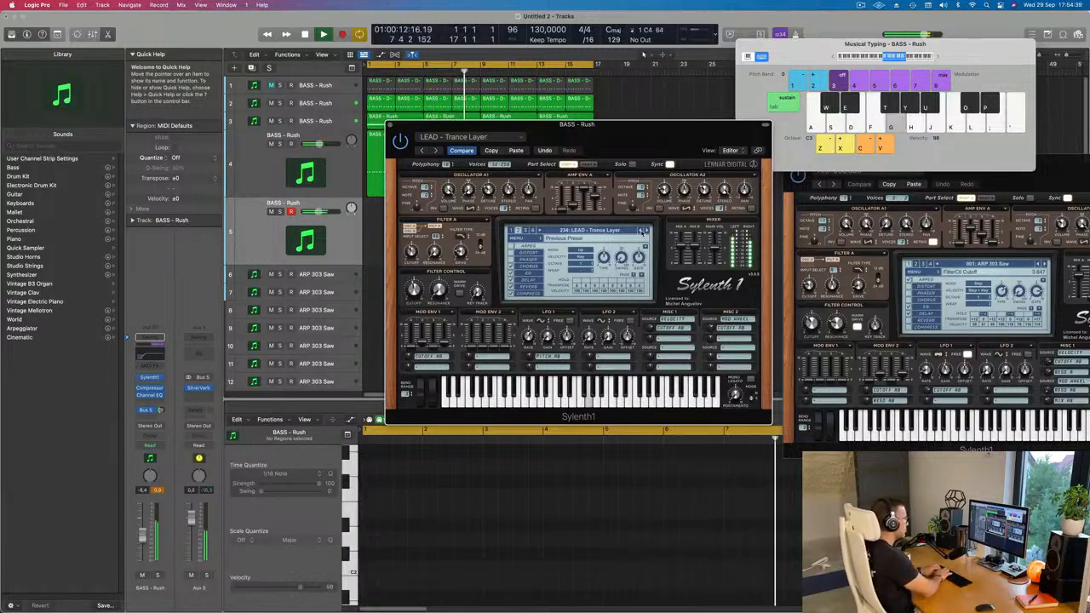
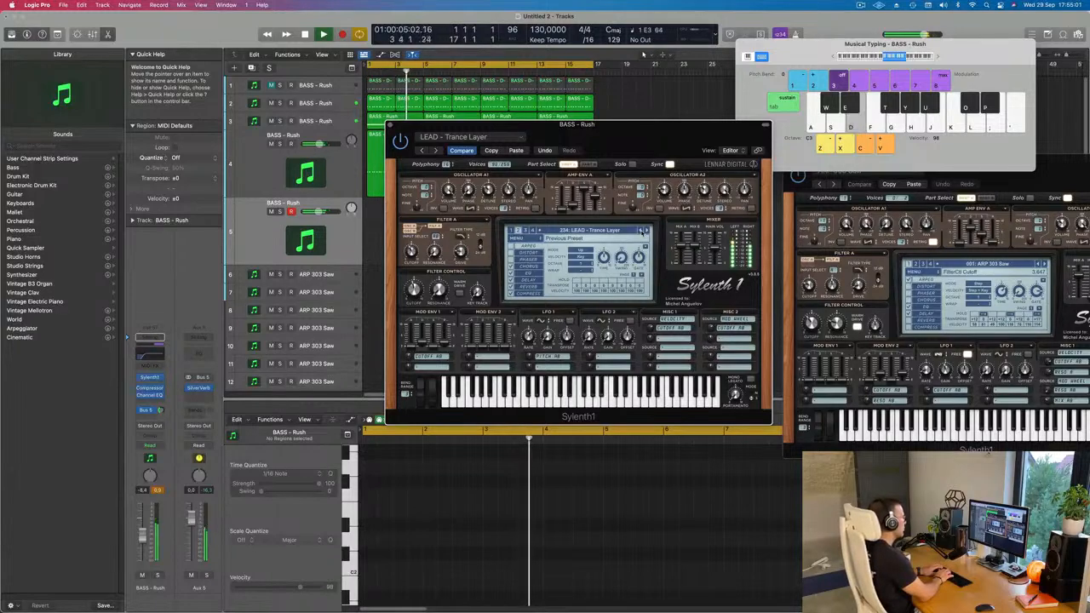
Record a repeated-note lead line on track 5 from bar 5 using LEAD - Trance Layer, and stop at about bar 9.
key("r")
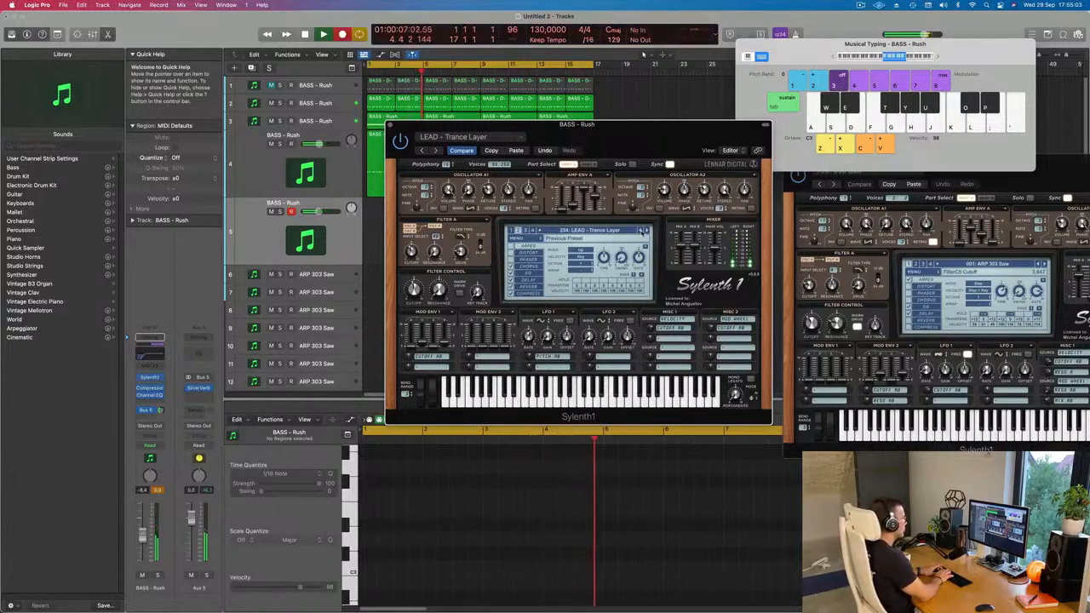
key("d")
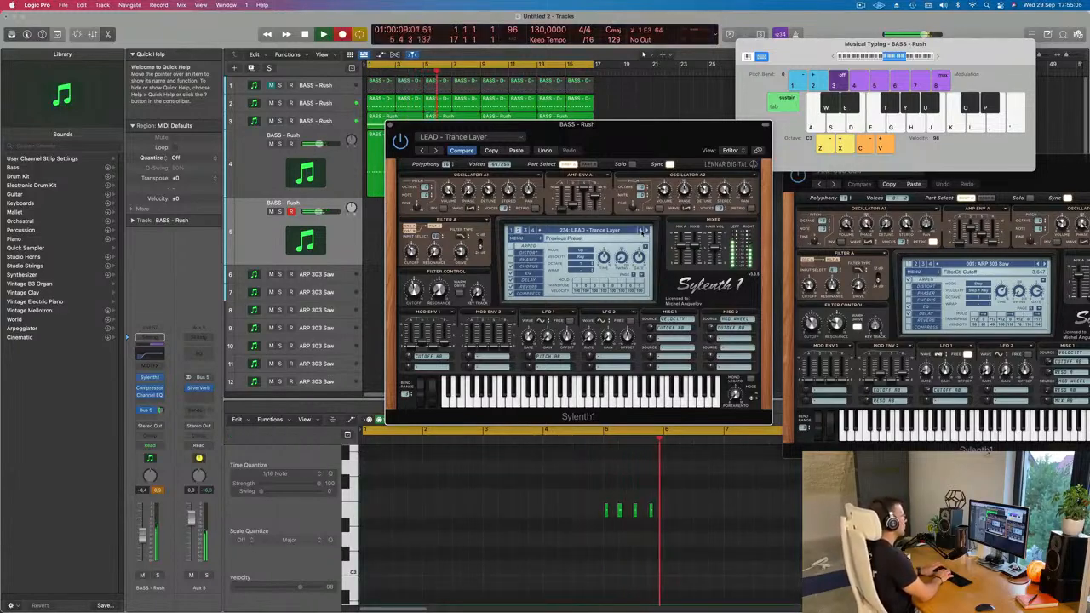
key("d")
key("d")
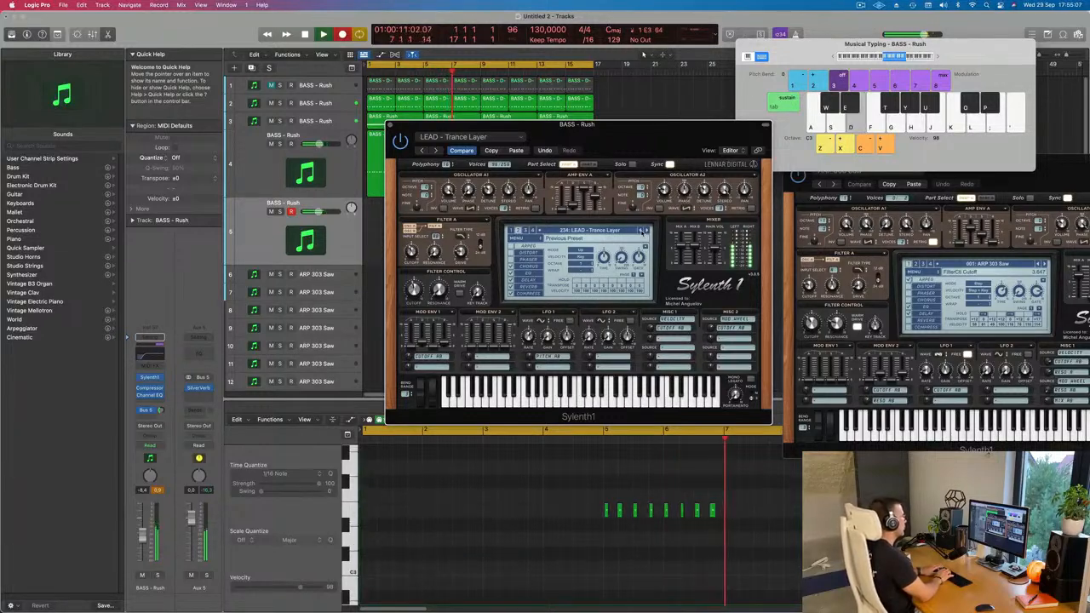
key("d")
key("d")
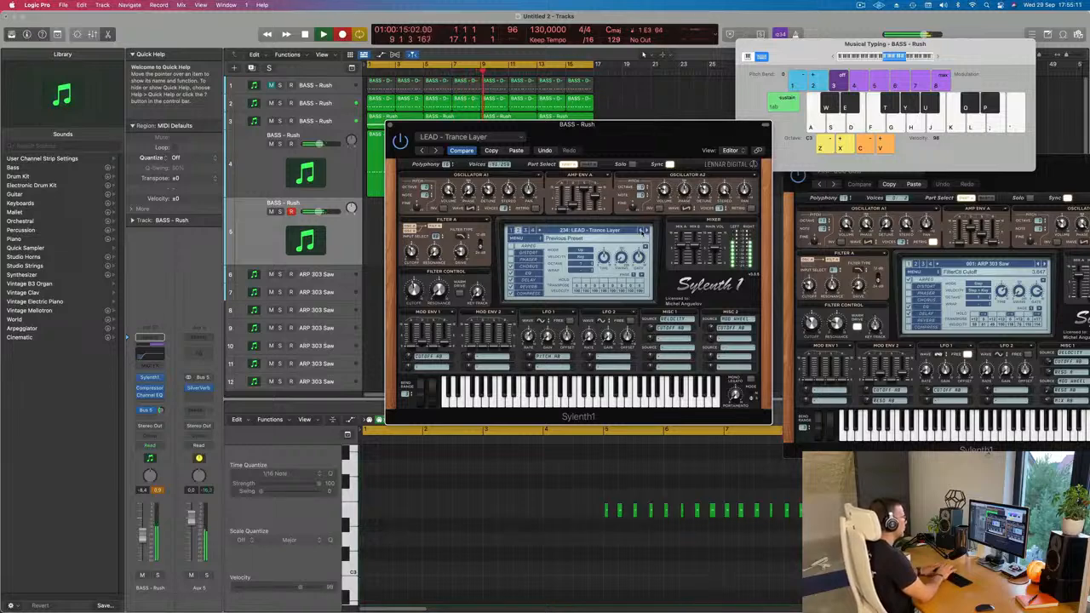
key("space")
Move the Sylenth1 window clear of the arrangement and shift the recorded track 5 region to start at bar 1.
left_click_drag(586, 129, 908, 129)
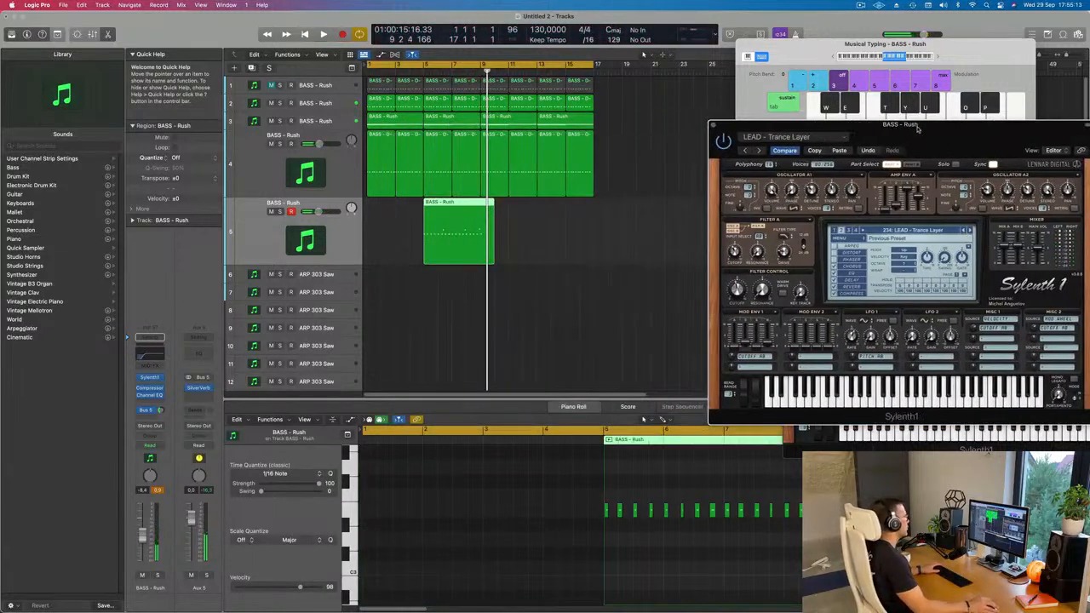
left_click_drag(467, 205, 397, 227)
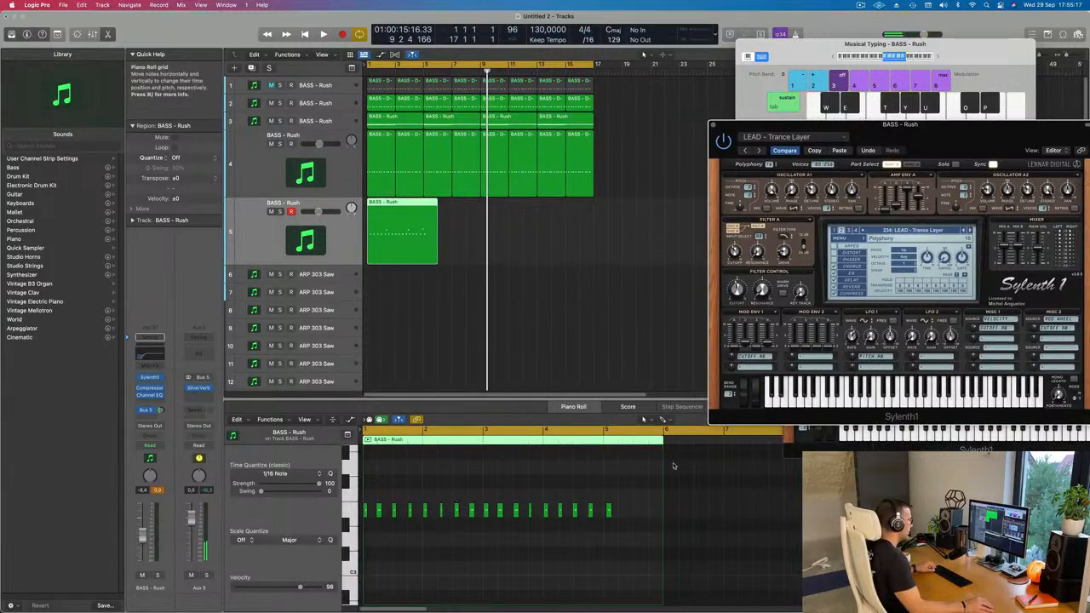
scroll(672, 466, "up", 2)
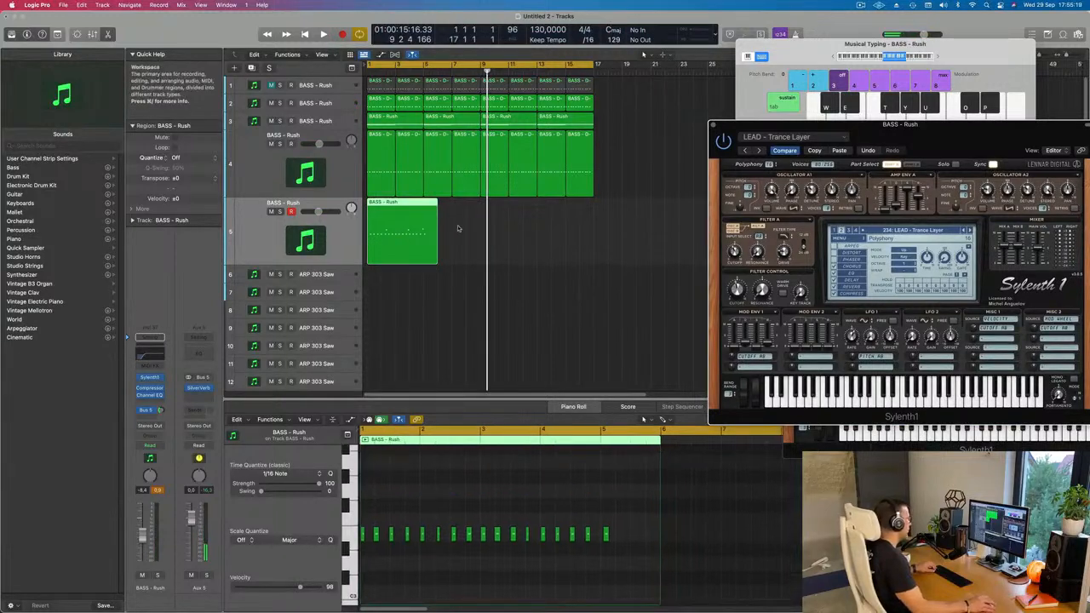
Split the track 5 region at bar 5, delete the leftover piece after it, and select the remaining four-bar region.
left_click(430, 207, "super")
double_click(424, 204, "super")
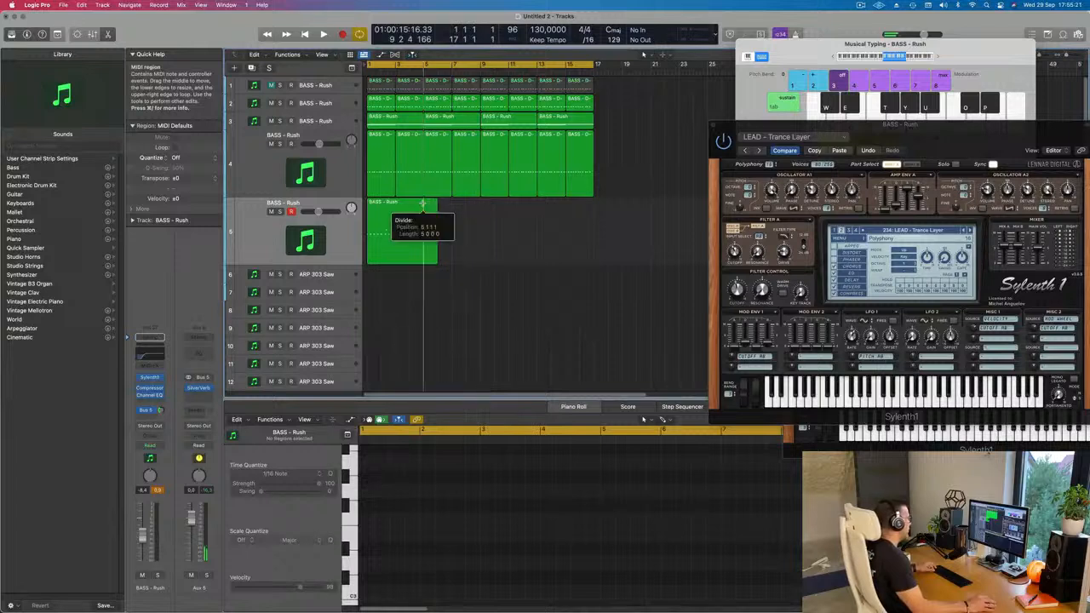
left_click_drag(460, 226, 431, 268)
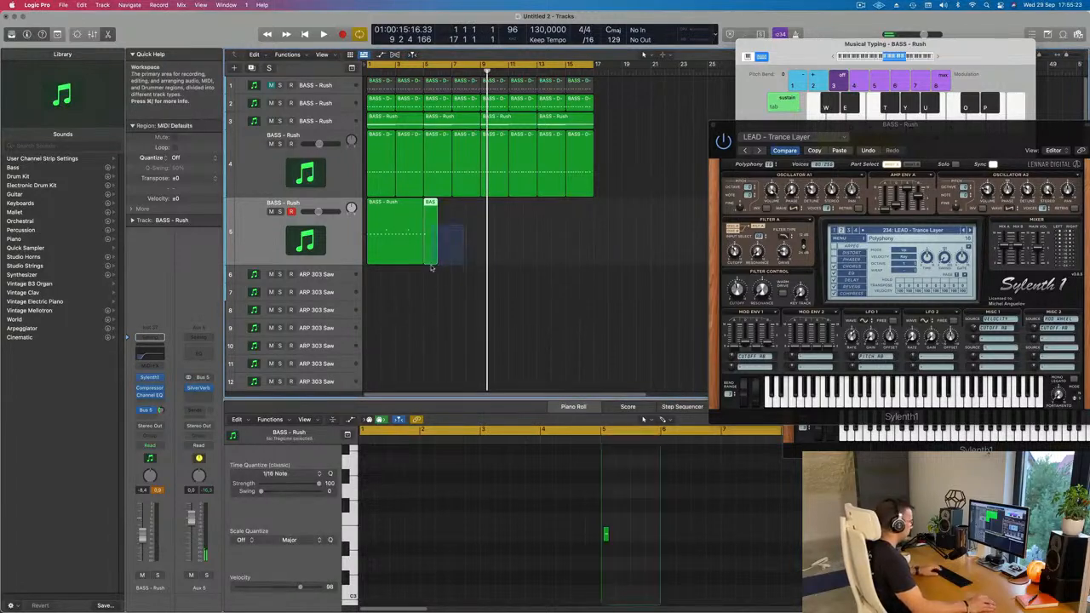
key("Delete")
left_click(400, 247)
Select all the notes of the four-bar lead region and play the arrangement from the start.
scroll(458, 579, "right", 10)
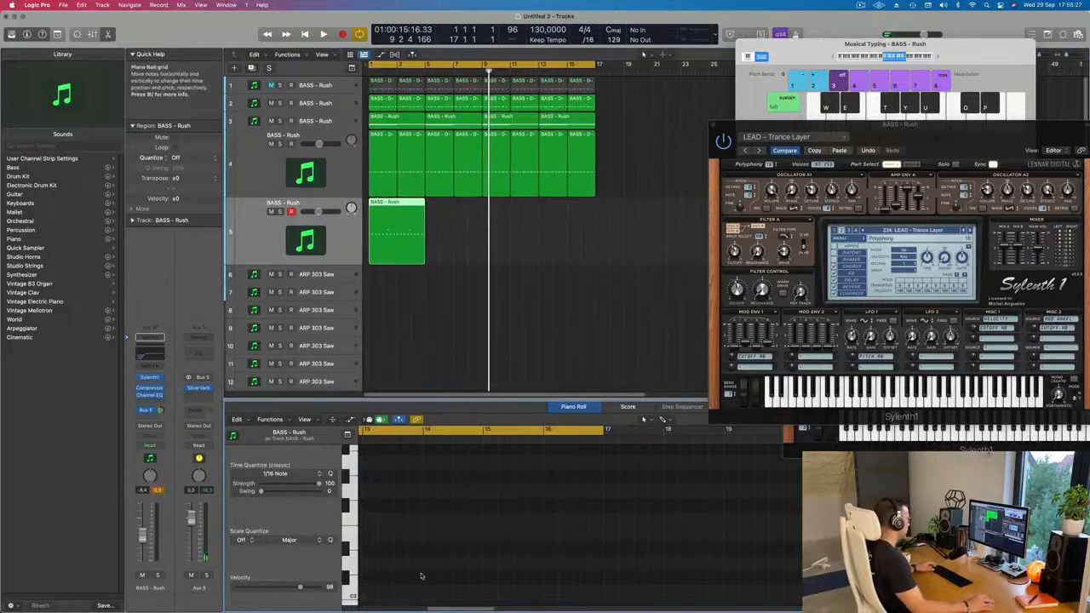
scroll(440, 555, "left", 9)
scroll(440, 555, "left", 4)
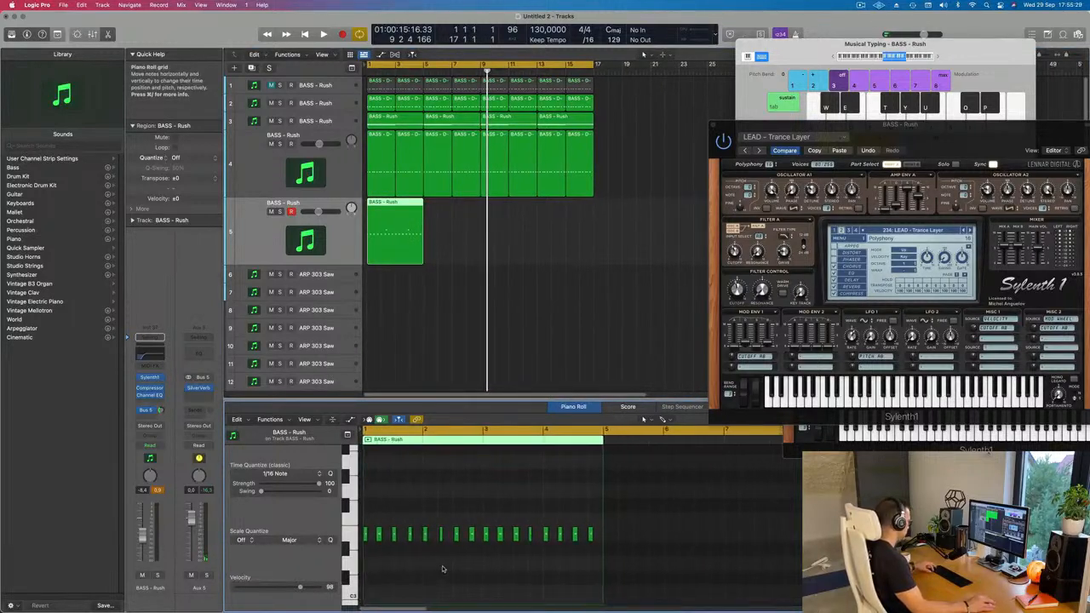
key("Return")
key("space")
scroll(443, 575, "up", 3)
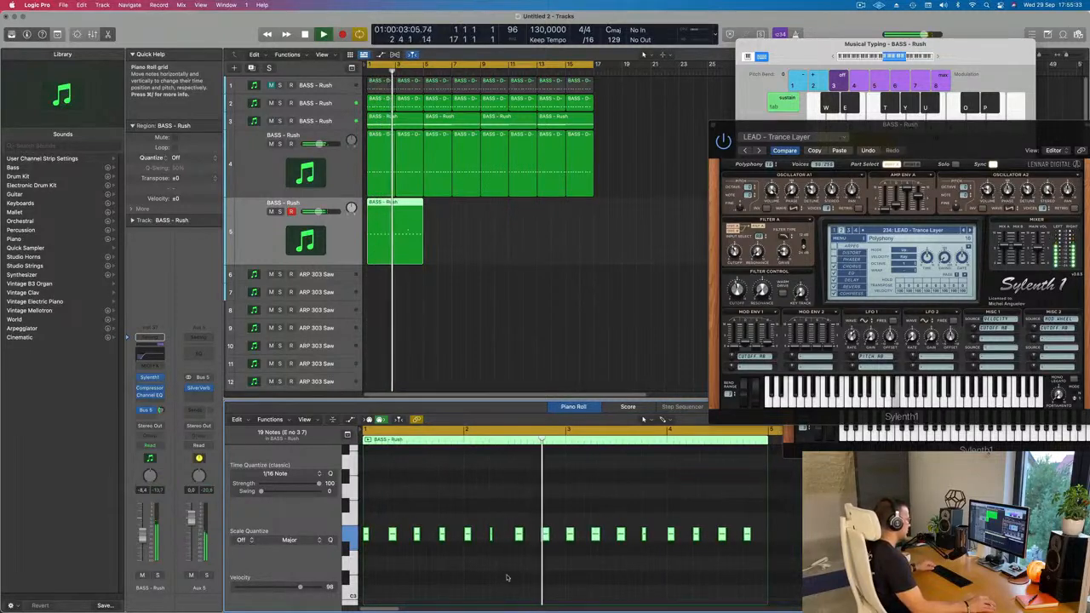
Move the last high note at the end of the lead region slightly earlier.
scroll(511, 576, "down", 1)
scroll(537, 576, "up", 5)
scroll(537, 575, "down", 1)
scroll(538, 576, "down", 1)
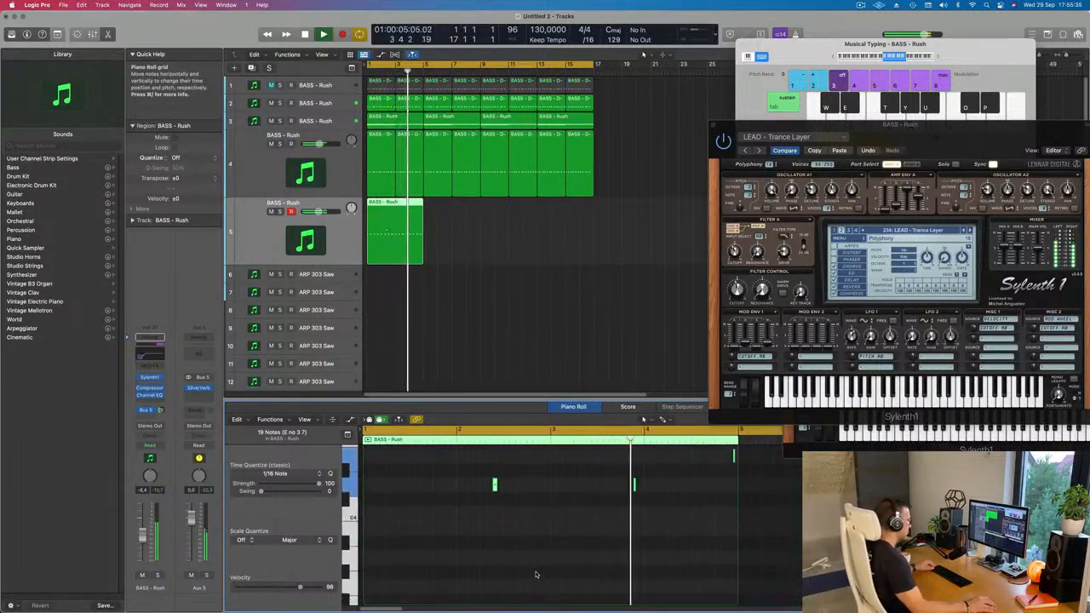
scroll(587, 568, "up", 2)
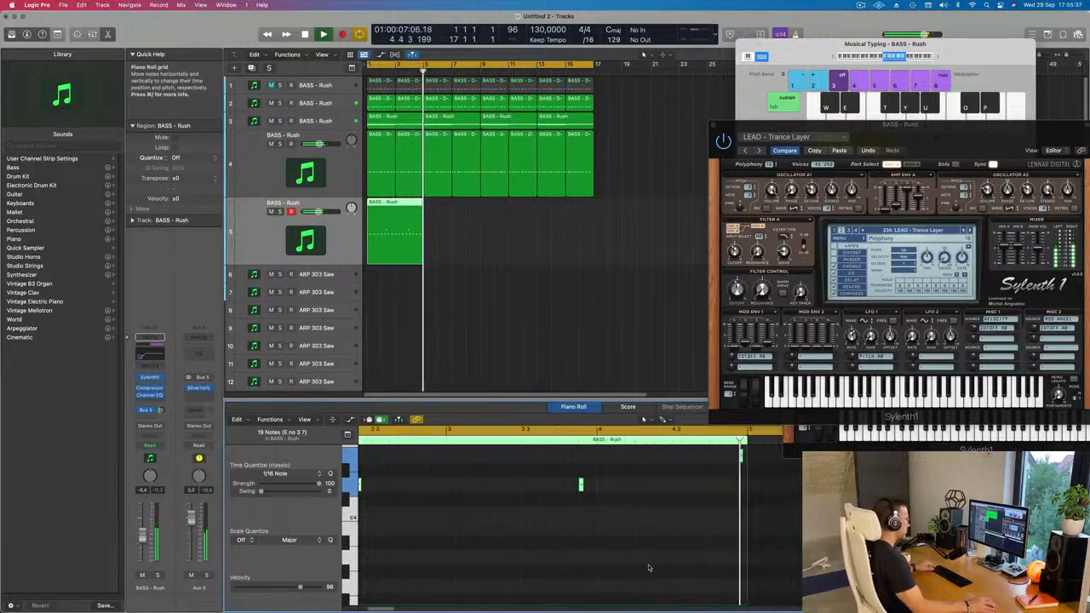
scroll(660, 553, "up", 3)
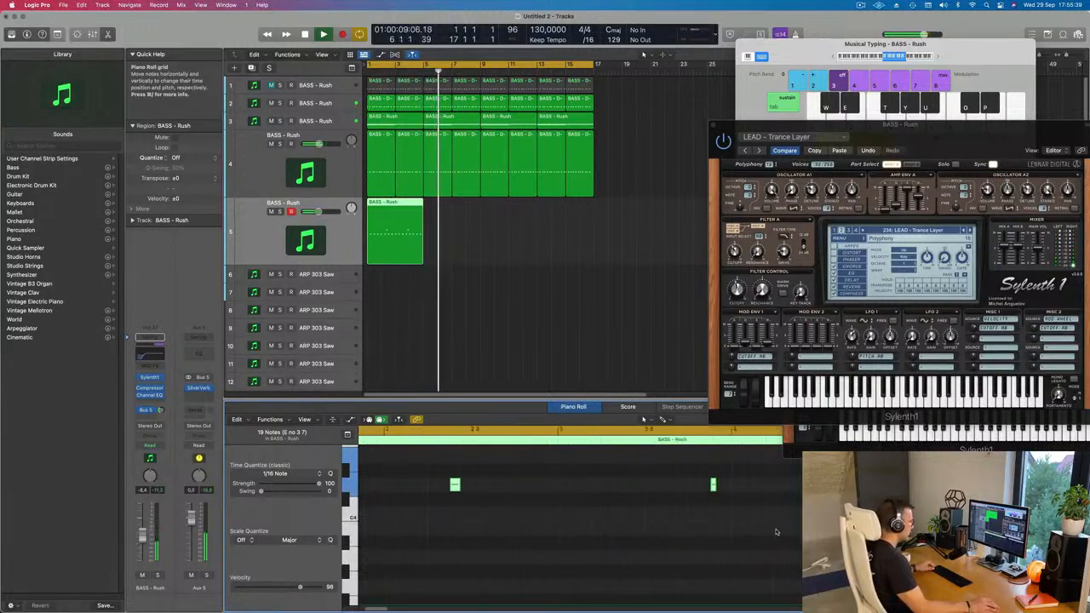
left_click_drag(765, 457, 756, 459)
left_click(766, 456)
Replay the loop from the start and examine the low repeated notes and high accent notes of the lead region.
key("Return")
scroll(698, 500, "down", 5)
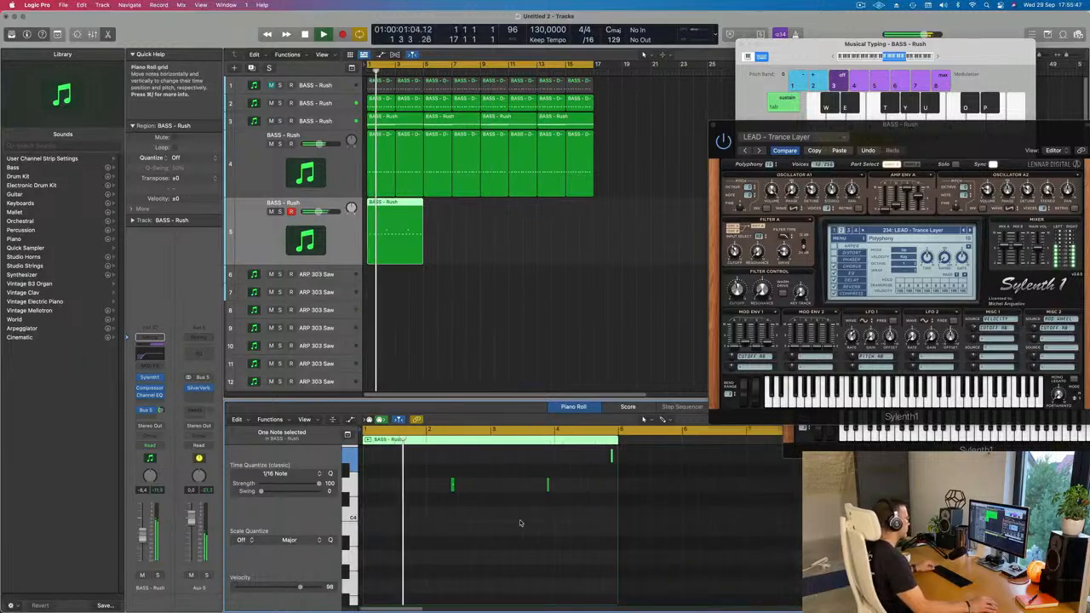
scroll(495, 526, "down", 7)
scroll(491, 526, "up", 5)
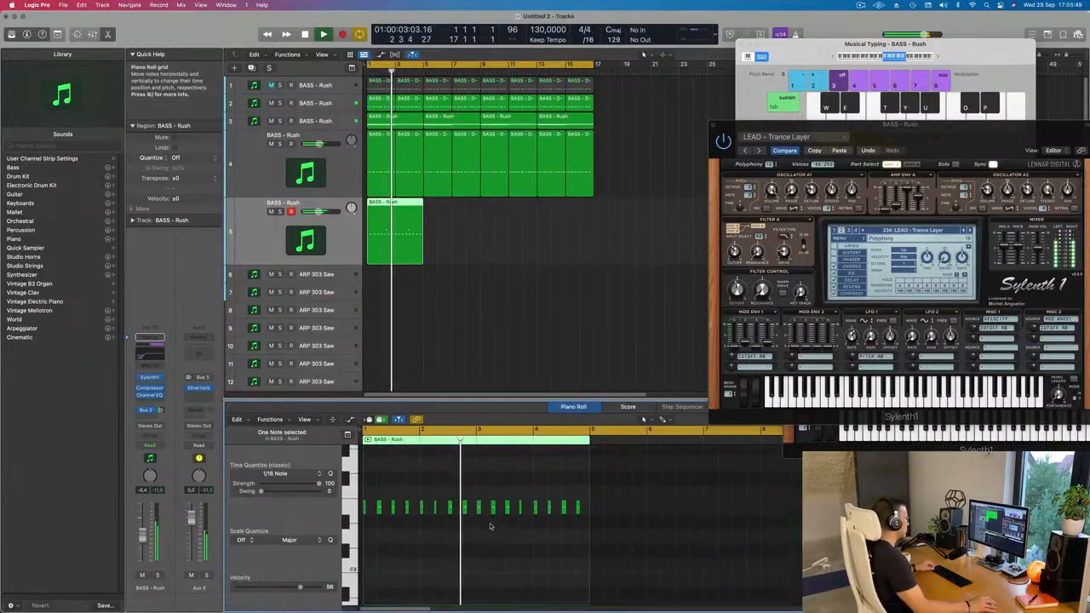
scroll(498, 526, "up", 2)
scroll(494, 520, "up", 2)
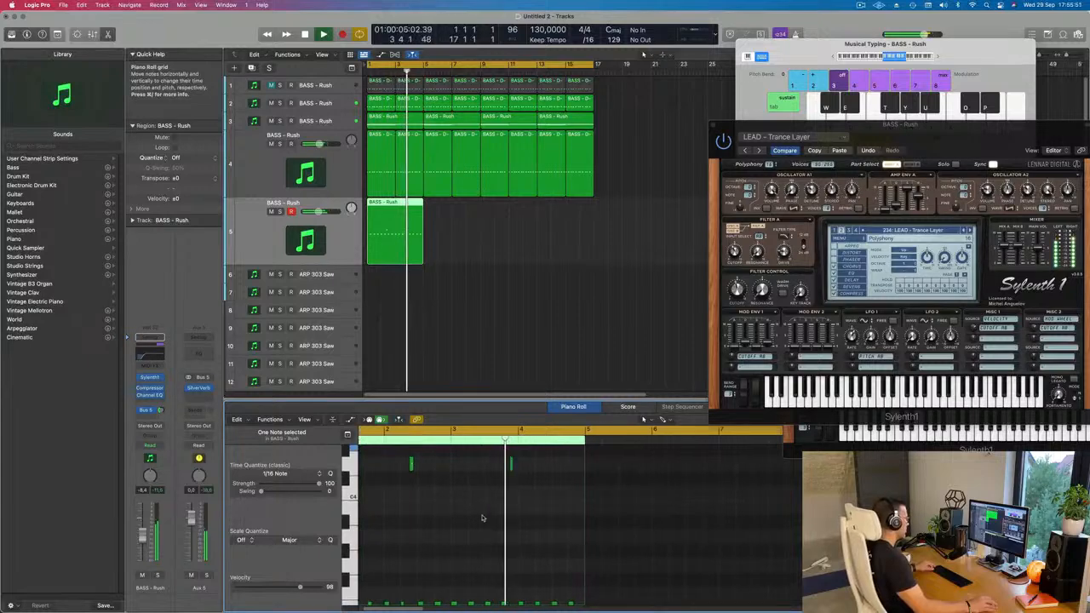
scroll(482, 519, "right", 2)
scroll(482, 517, "left", 2)
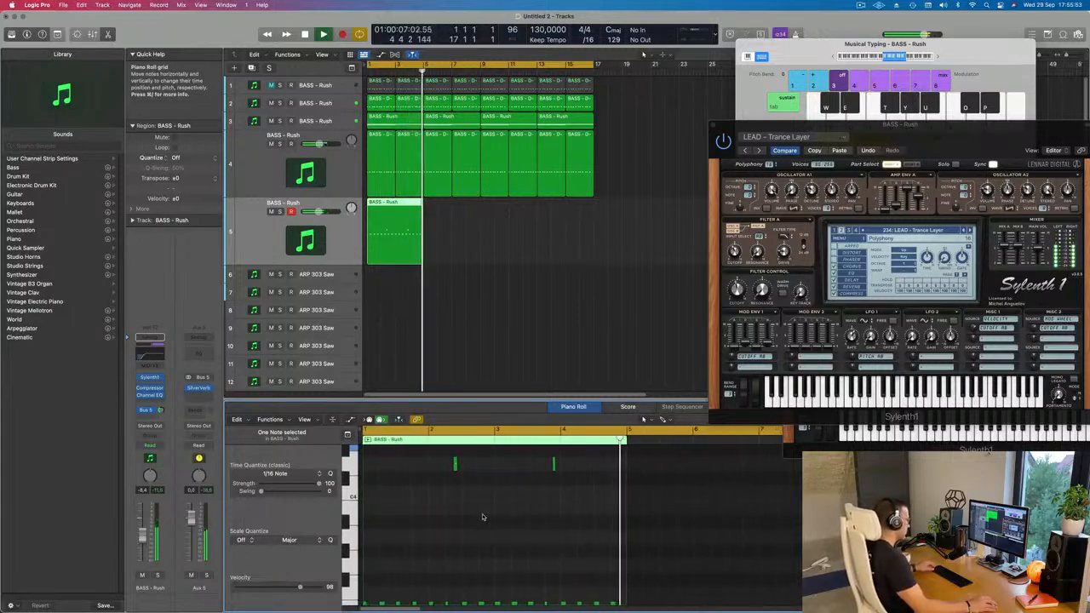
scroll(483, 517, "down", 4)
Repeat the four-bar lead region three times on track 5 to fill the 16-bar cycle.
left_click_drag(443, 228, 392, 243)
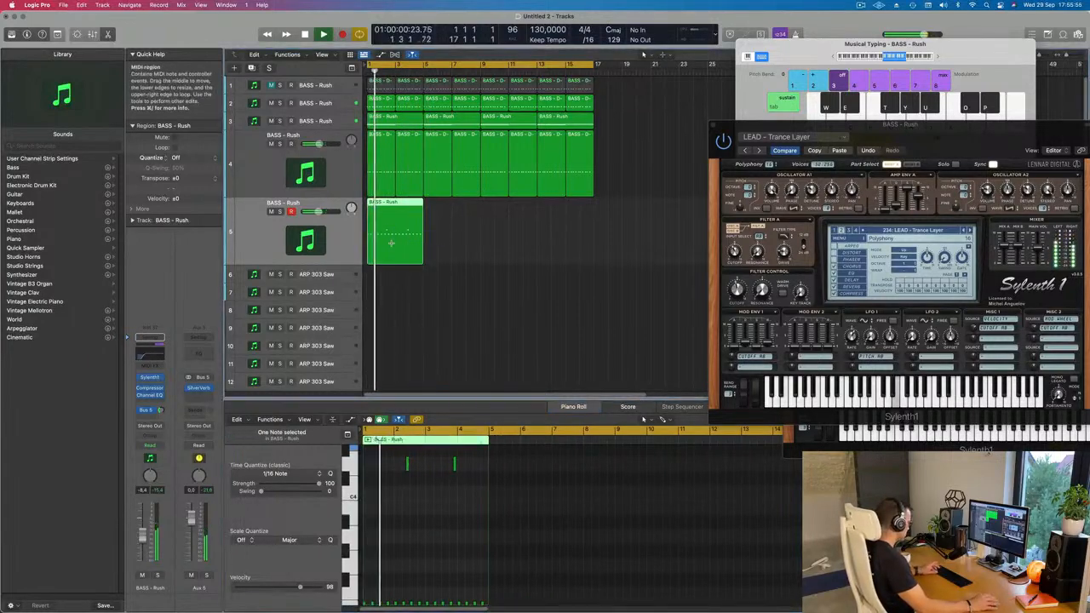
key("super+r")
key("super+r")
key("super+r")
Bring the Sylenth1 window back over the arrangement, restart playback, and lower the lead track's volume to about -9.6 dB.
left_click_drag(897, 131, 635, 139)
key("space")
key("space")
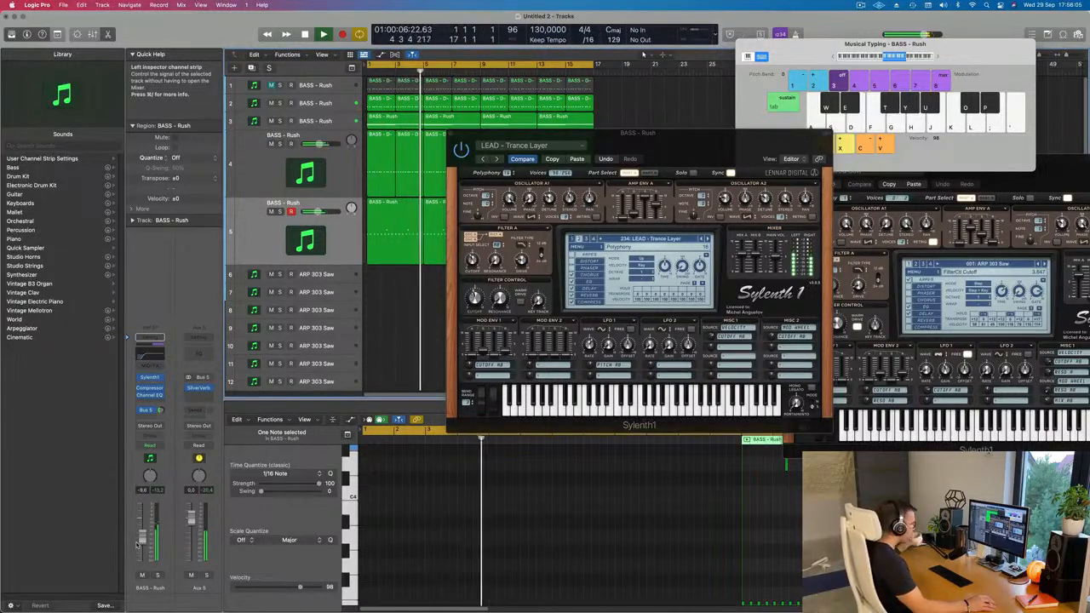
mouse_move(698, 146)
left_mouse_down()
mouse_move(652, 148)
mouse_move(757, 170)
mouse_move(774, 153)
mouse_move(718, 155)
left_mouse_up()
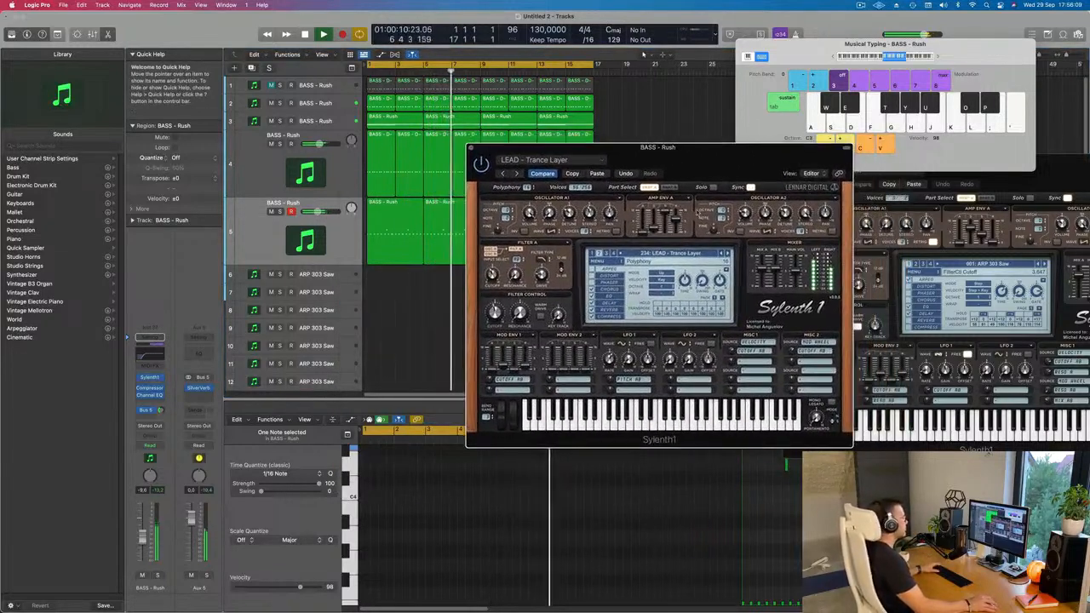
Try LEAD - Trance Lead 1 over the loop, and step back through LEAD - Tiny Arp to LEAD - The Time (Dirty Bit).
left_click(728, 254)
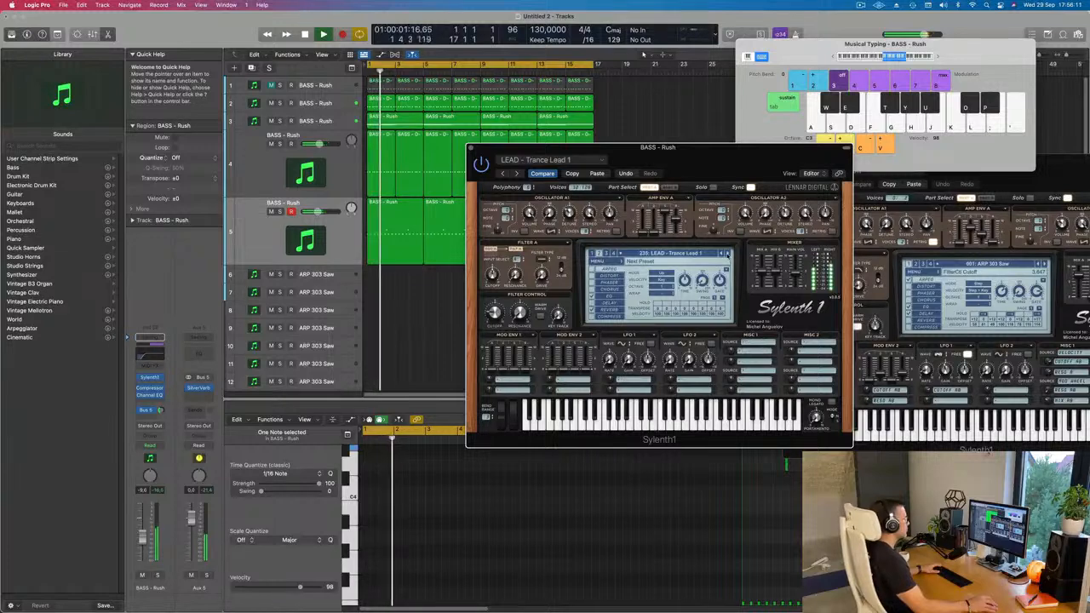
left_click(722, 254)
left_click(722, 254)
left_click(722, 253)
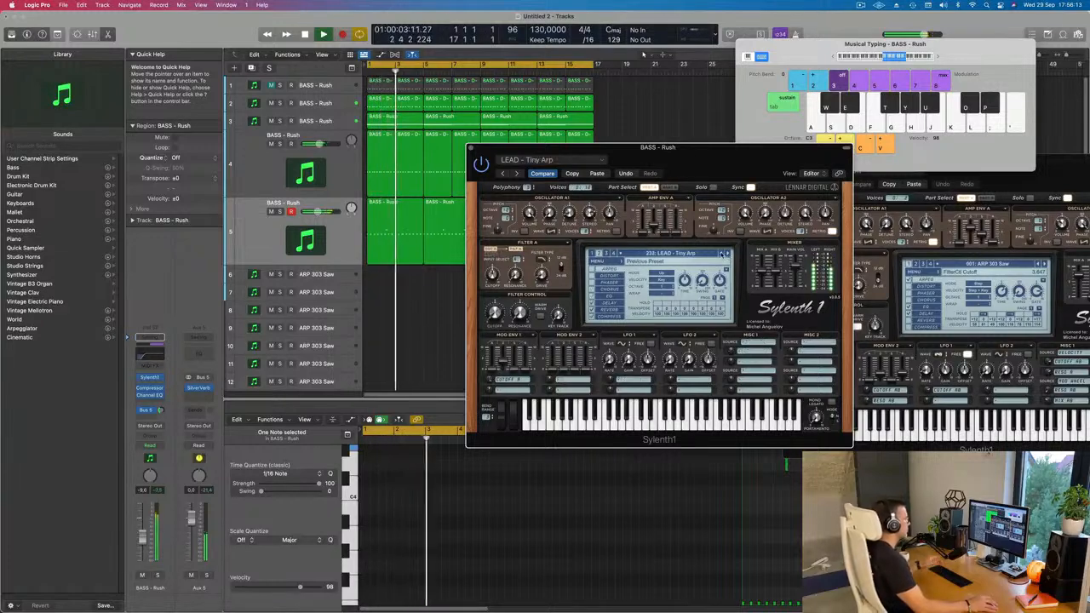
left_click(722, 254)
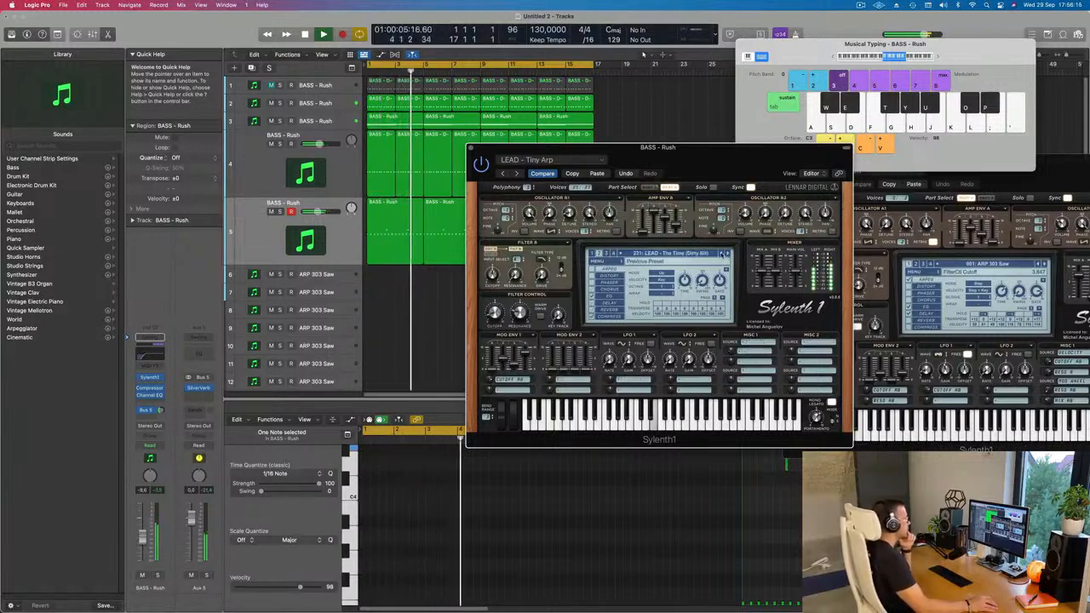
Audition the earlier presets LEAD - Tech Stab, Synergy and Sweet Disposition, stepping back to LEAD - Superstring (Glide).
left_click(722, 254)
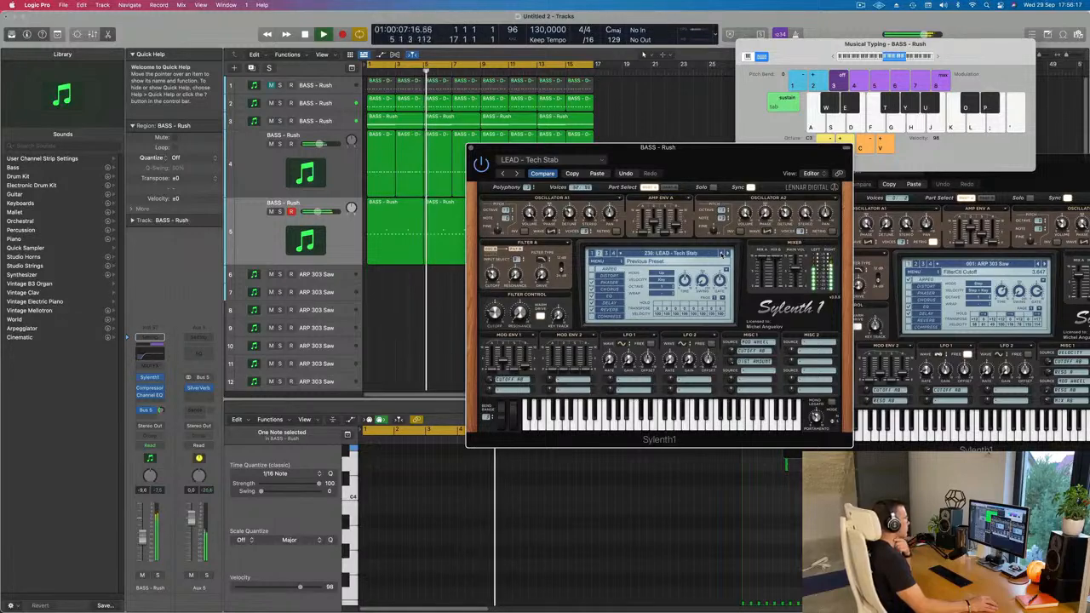
left_click(722, 254)
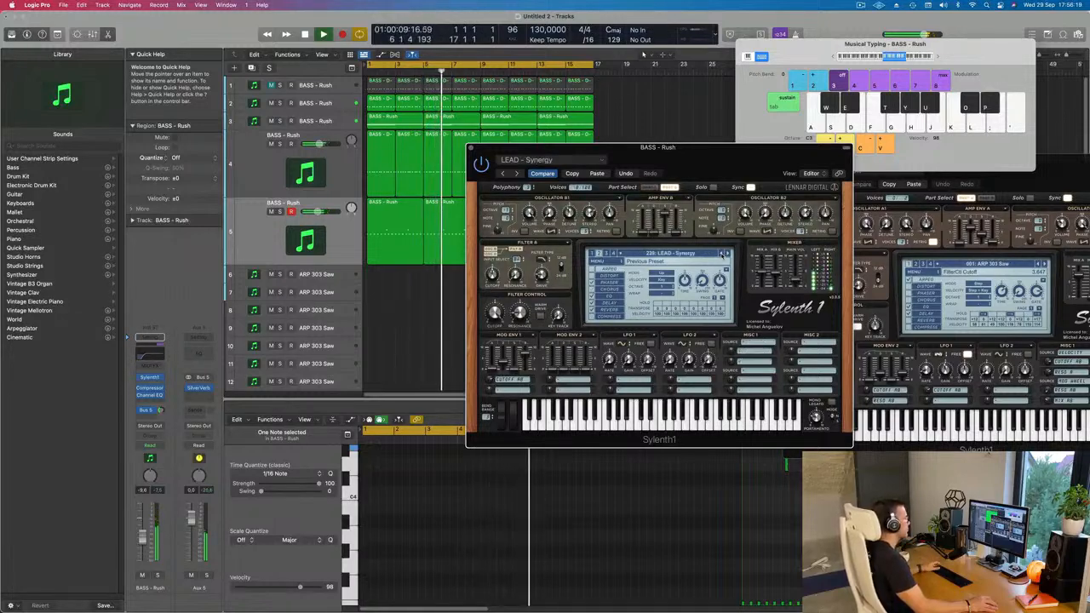
left_click(722, 254)
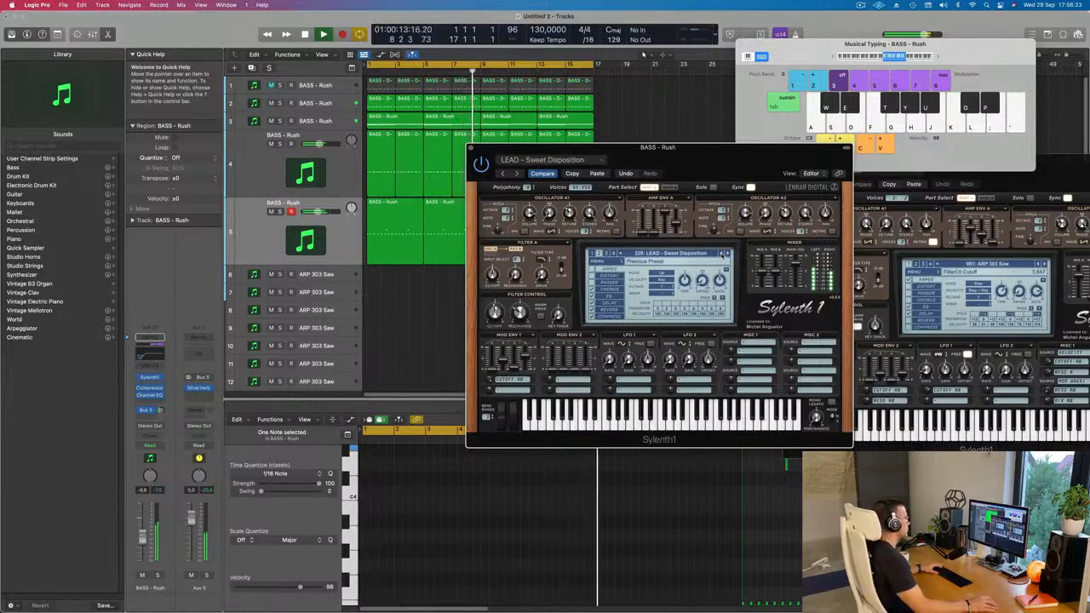
left_click(723, 254)
left_click(722, 254)
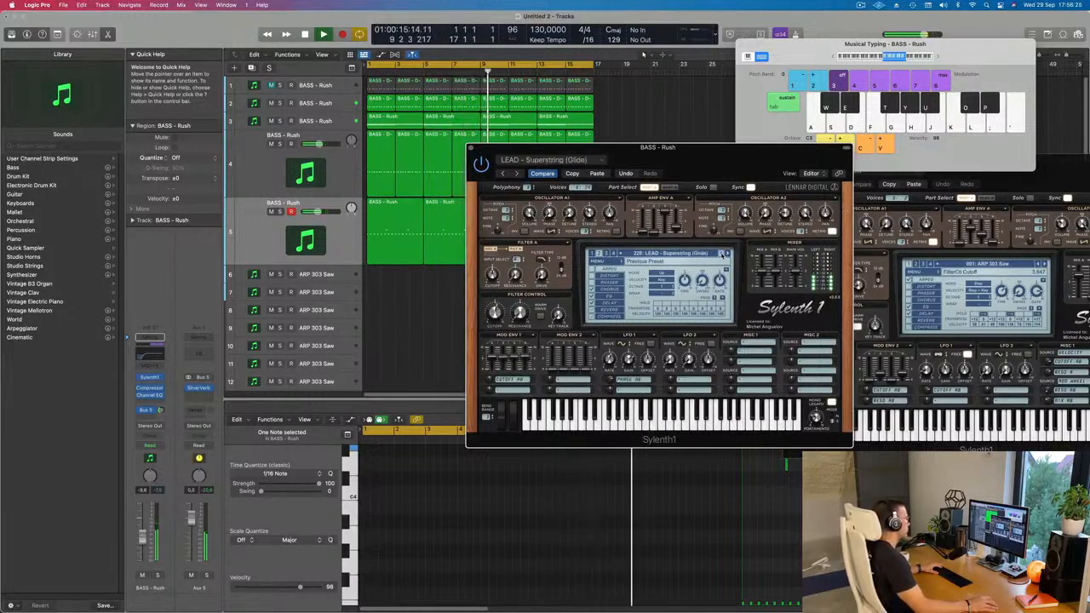
Step back through the LEAD - Supersaw 3, 2 and 1 presets to LEAD - Strobe while the loop plays.
left_click(723, 254)
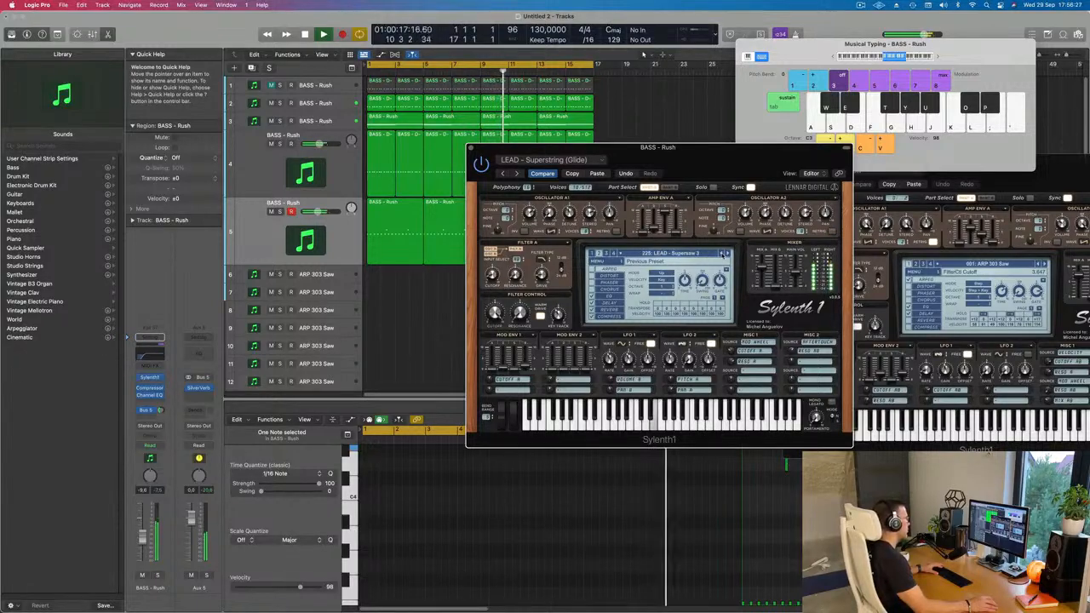
left_click(722, 254)
left_click(722, 254)
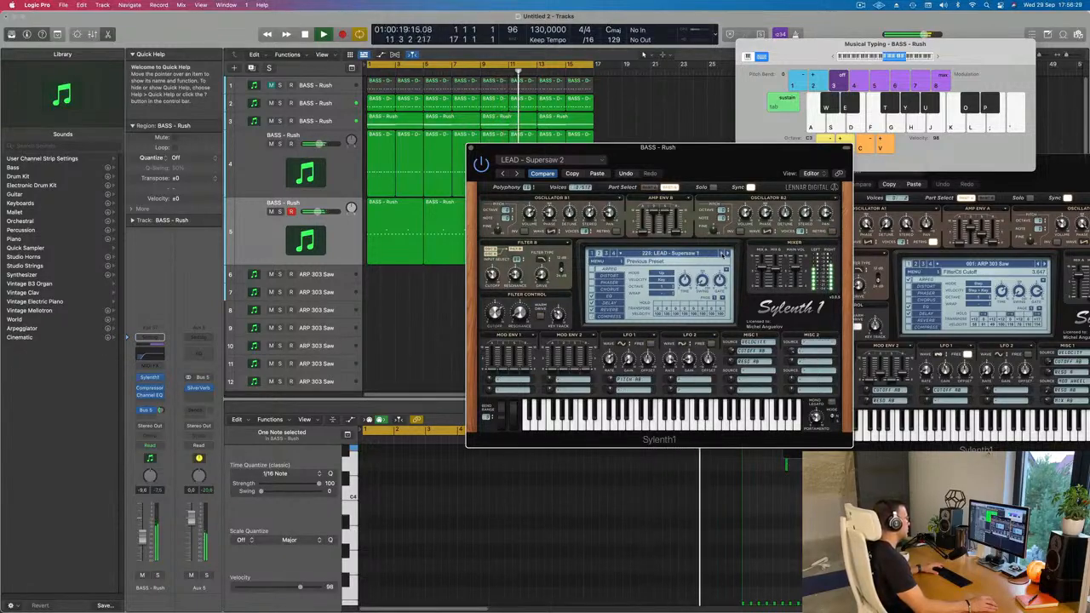
left_click(722, 254)
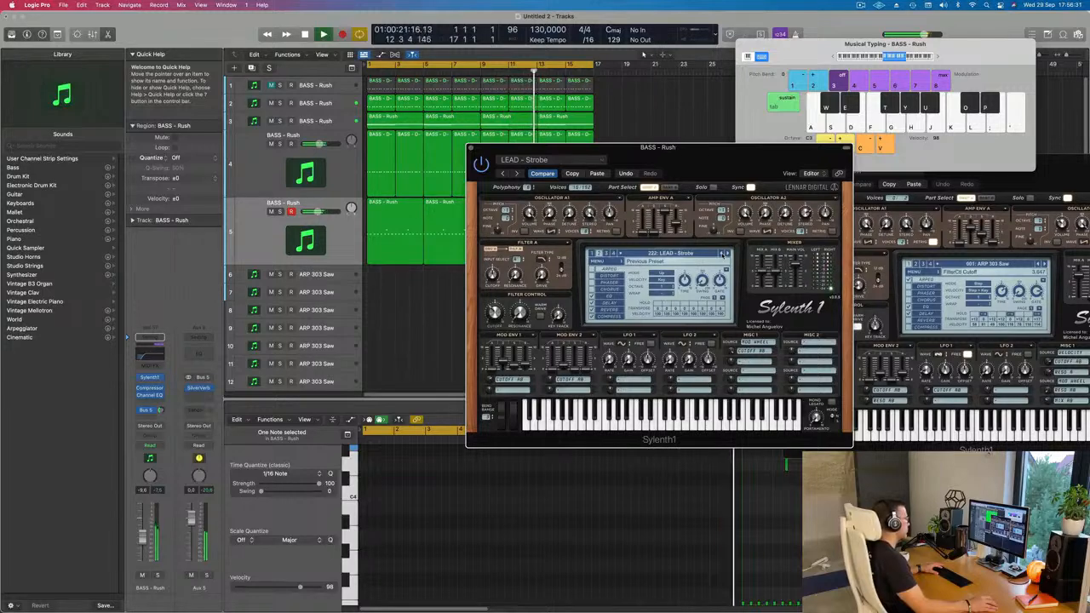
Step back from LEAD - Strobe through Soft Lead, Simple Saw, Silverstring, Score Glide and Roland JP-8000 to Progressive Stab 2 over the loop.
left_click(722, 254)
left_click(722, 253)
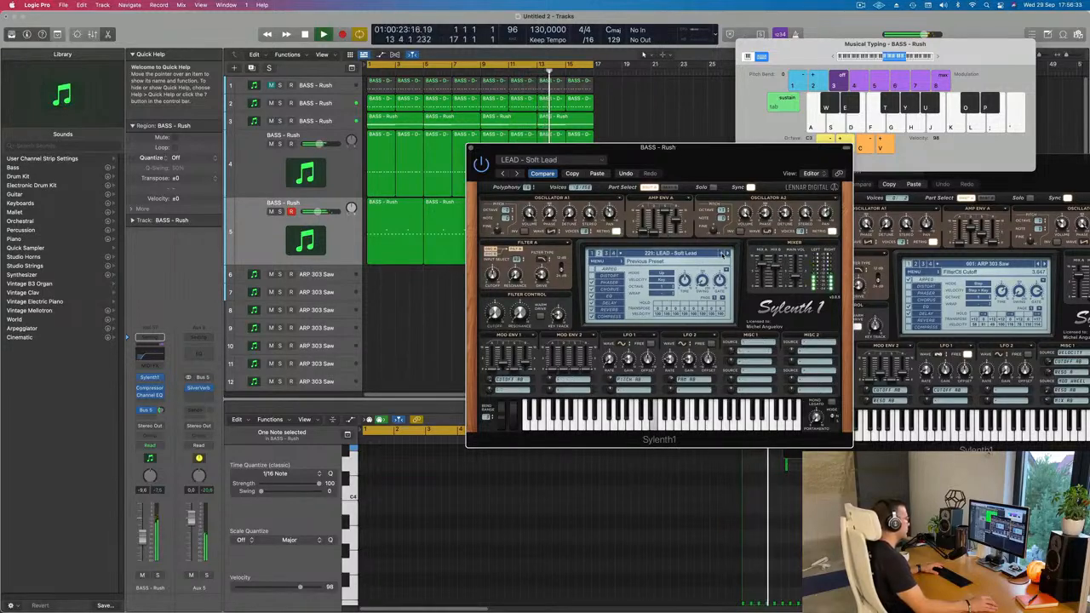
left_click(722, 254)
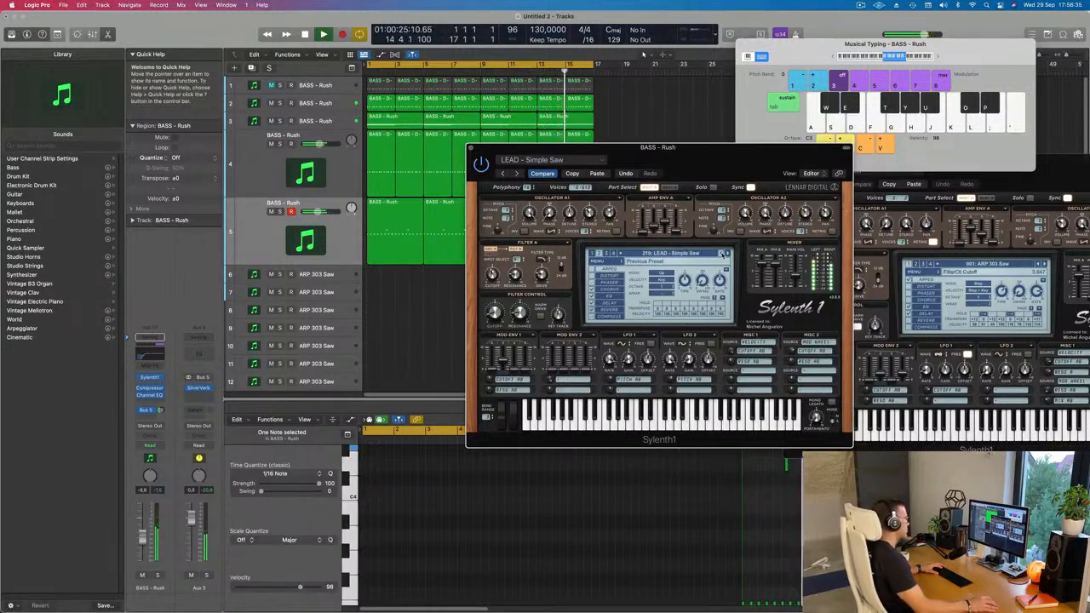
left_click(722, 254)
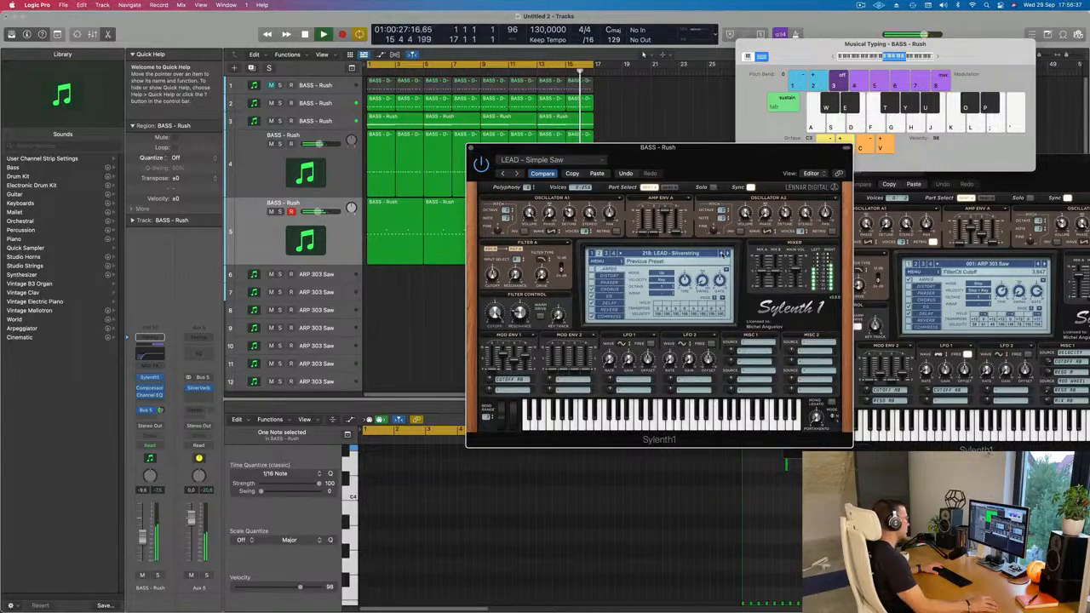
left_click(723, 254)
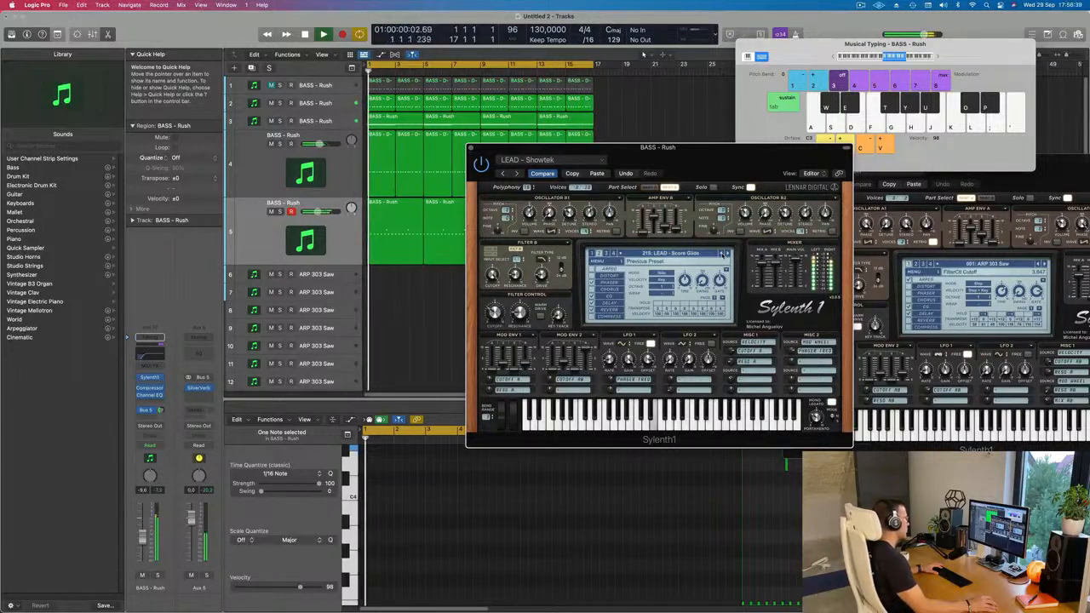
left_click(722, 254)
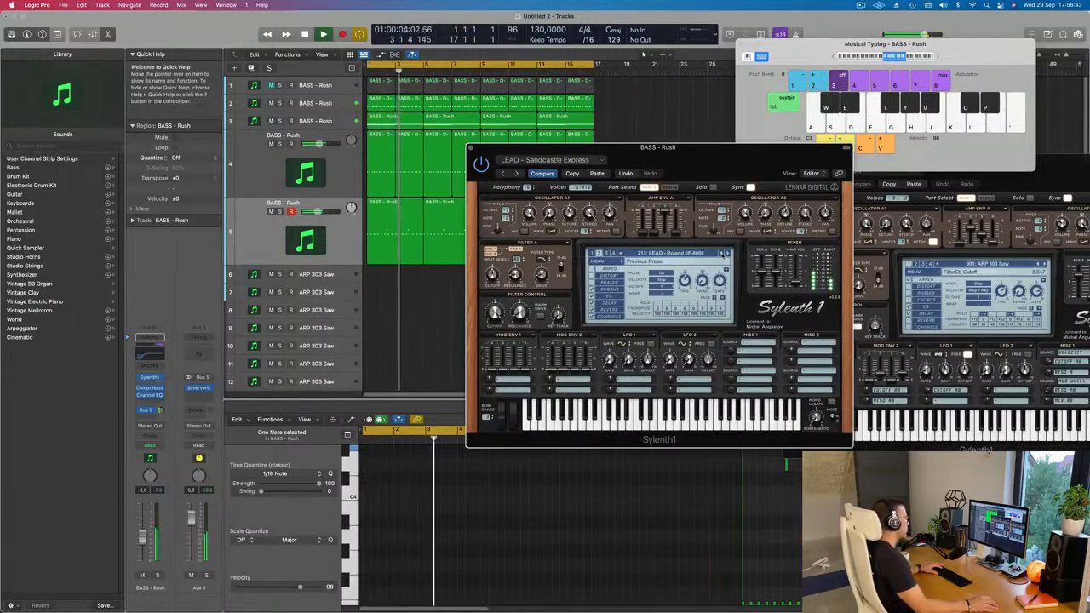
left_click(722, 254)
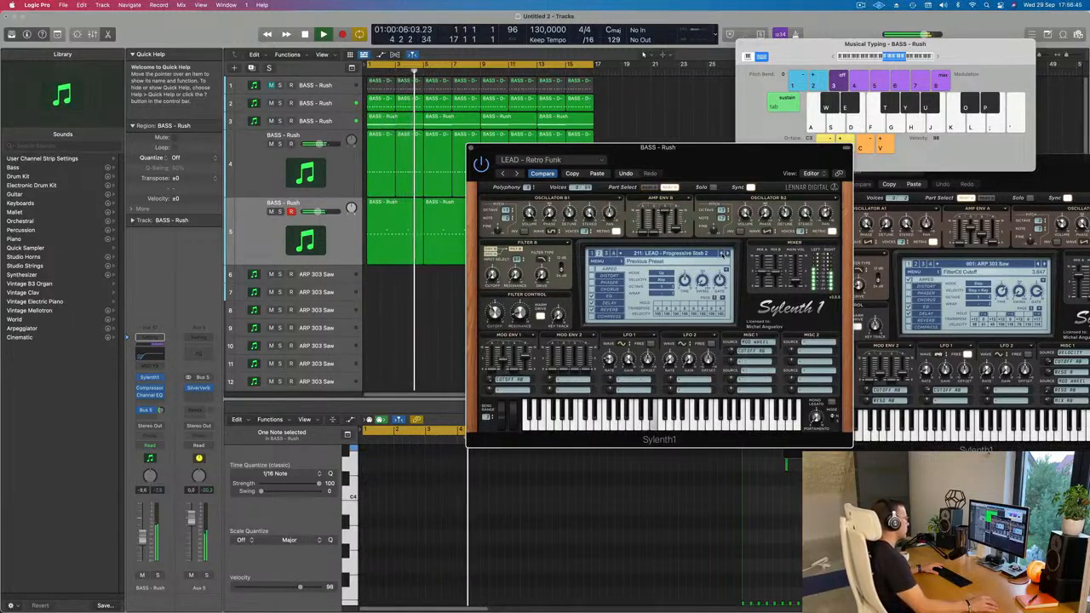
Audition the LEAD - Progressive Pluck presets and PPK Theme, stepping back to preset 204 while the loop plays.
left_click(722, 254)
left_click(722, 254)
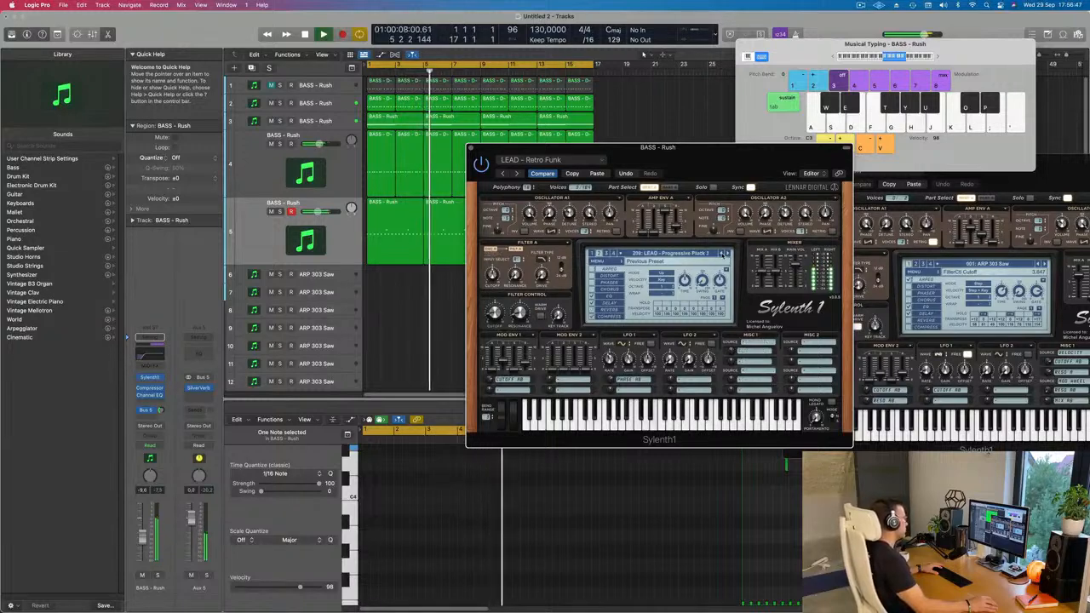
left_click(722, 254)
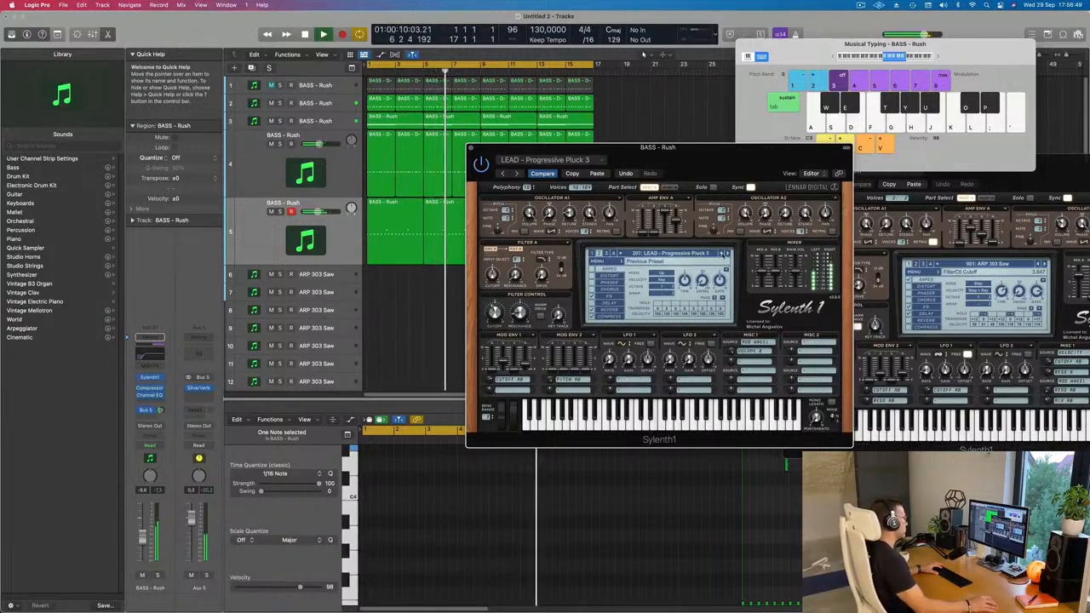
left_click(722, 253)
left_click(722, 254)
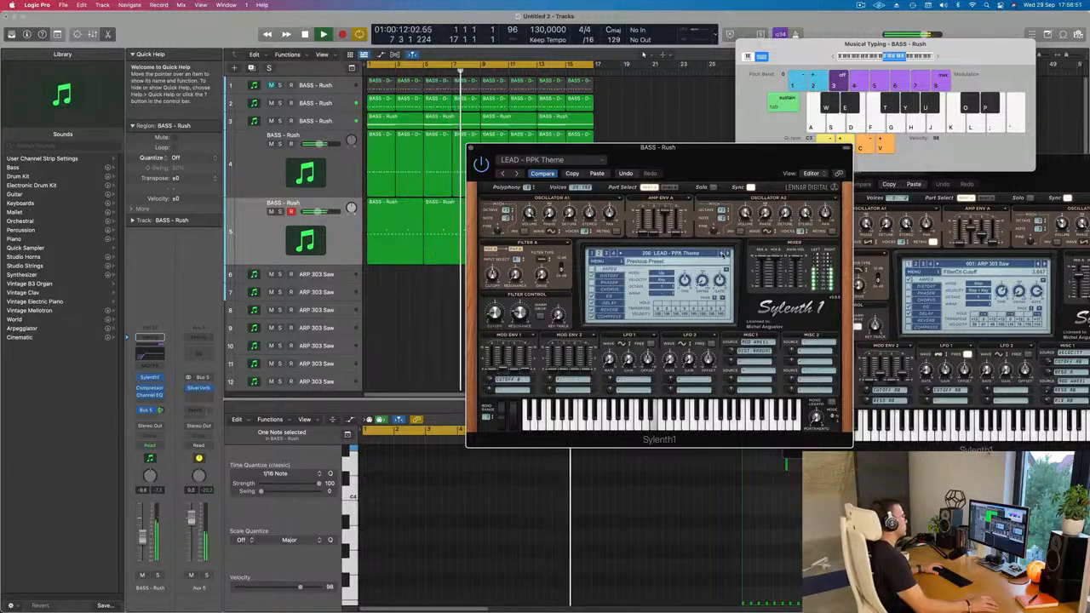
left_click(722, 253)
left_click(722, 253)
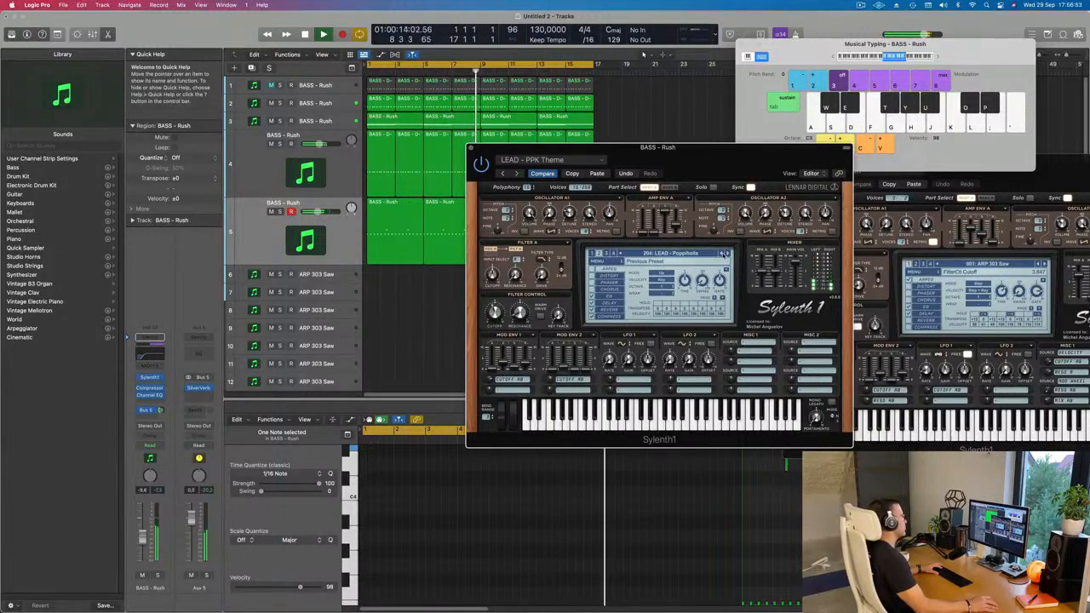
Shift the Sylenth1 window slightly and step back through LEAD - Phased Saw, November Lovely, No More 404 and No Limit to Nice Chords.
left_click_drag(753, 166, 720, 177)
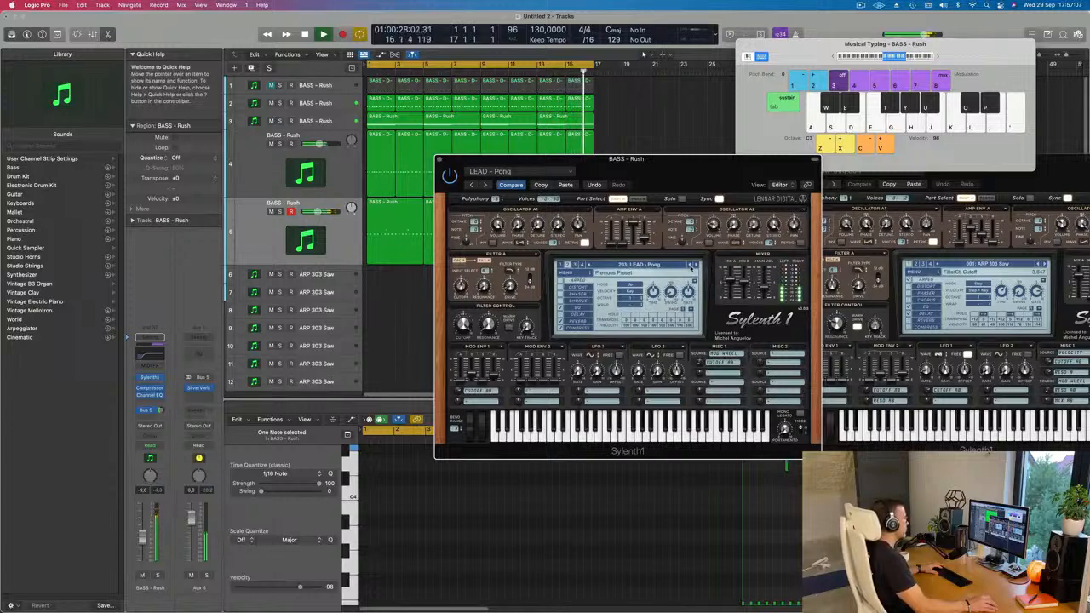
left_click(690, 267)
left_click(691, 266)
left_click(690, 266)
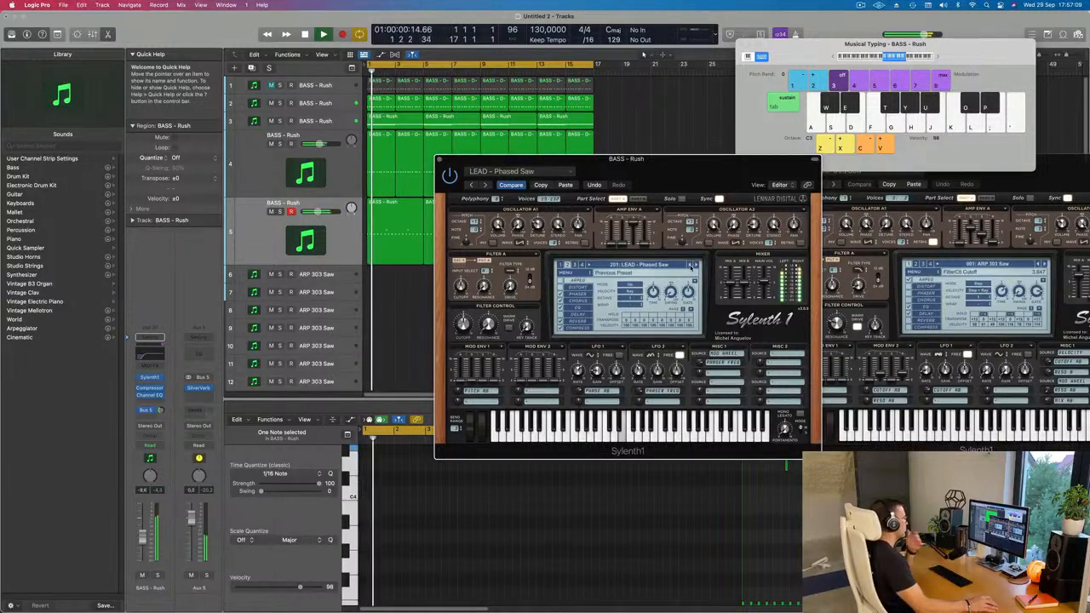
left_click(691, 265)
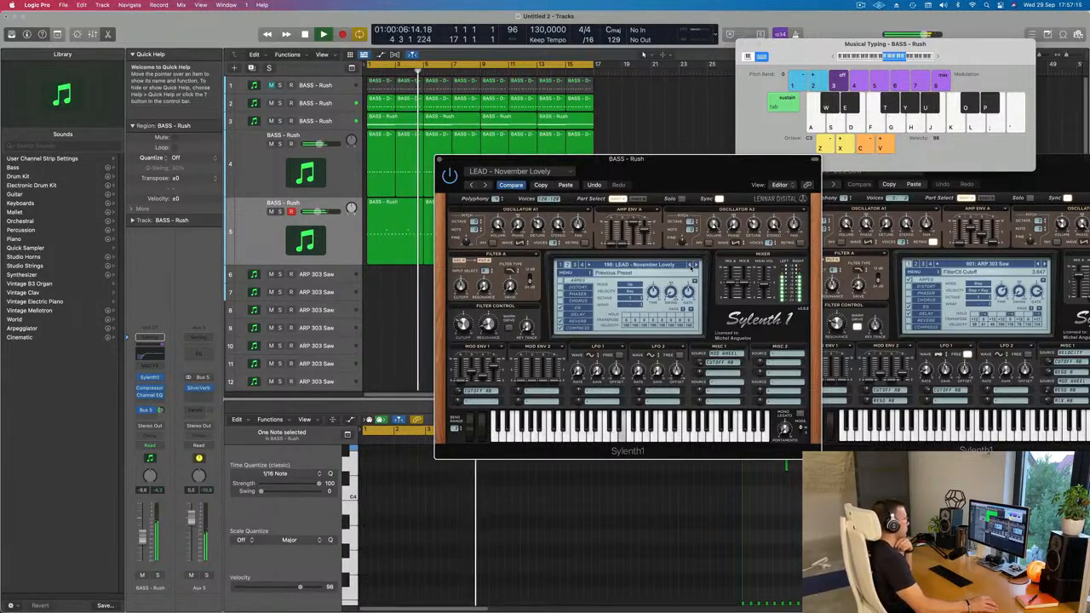
left_click(691, 267)
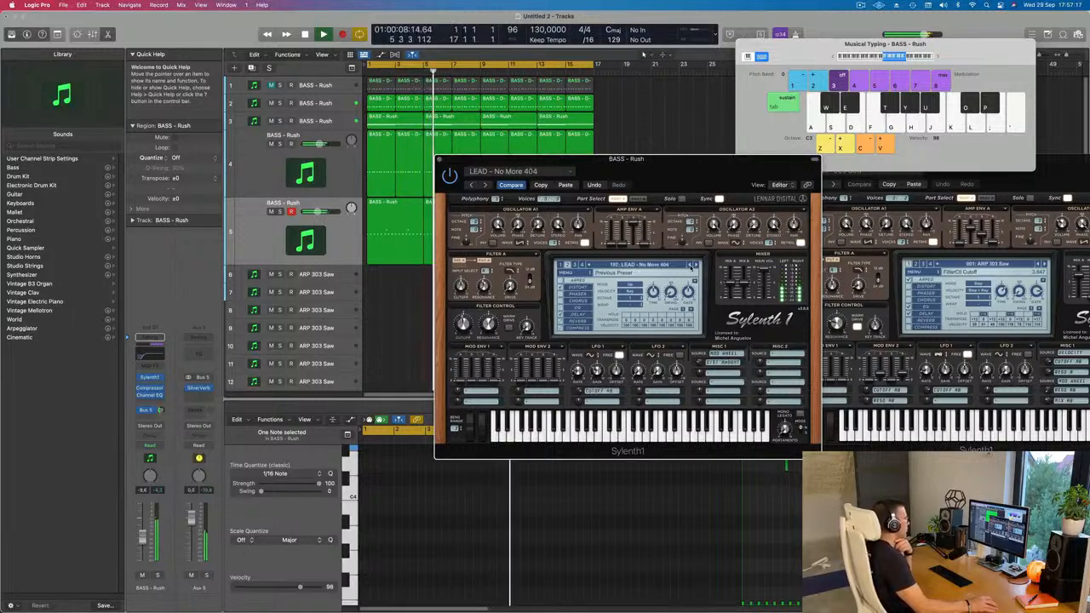
left_click(691, 266)
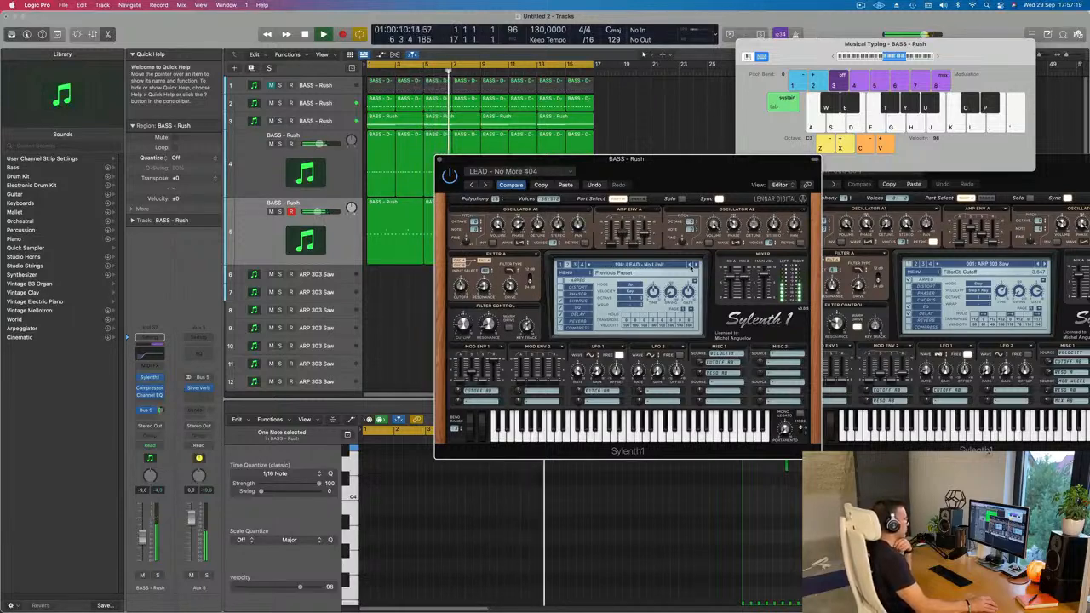
left_click(691, 265)
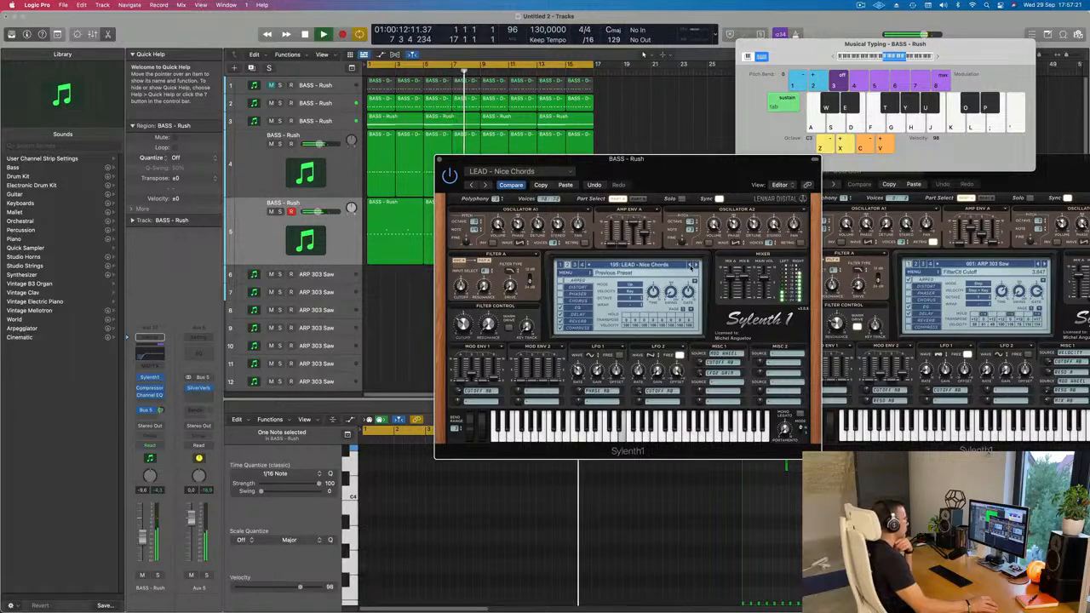
Step back through LEAD - Move On Baby and Monster to LEAD - Middle Distance Runner while the loop plays.
left_click(691, 266)
left_click(691, 266)
left_click(691, 266)
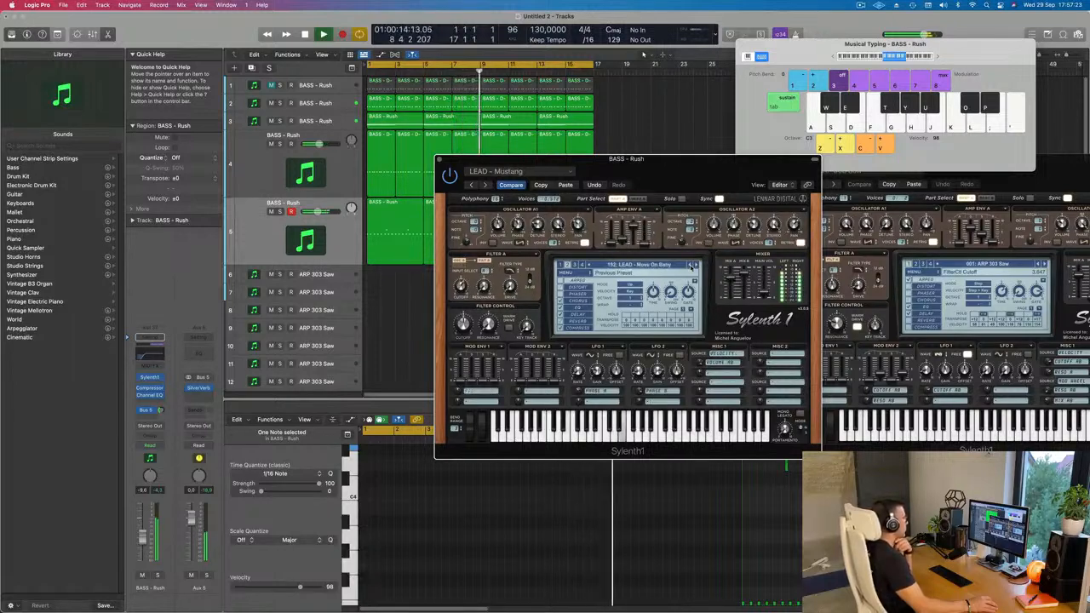
left_click(691, 266)
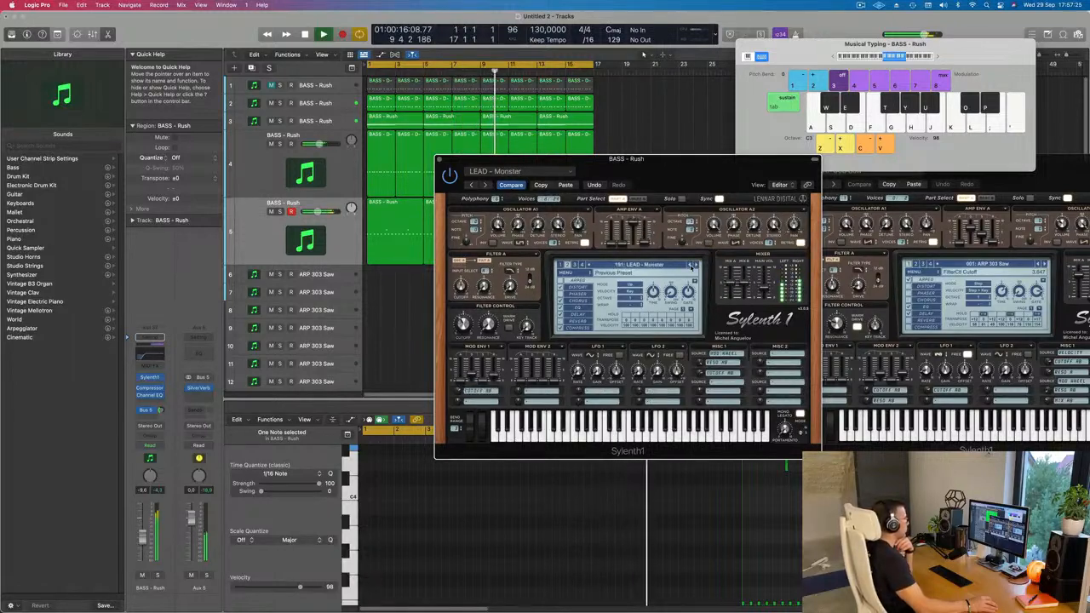
left_click(691, 266)
left_click(692, 266)
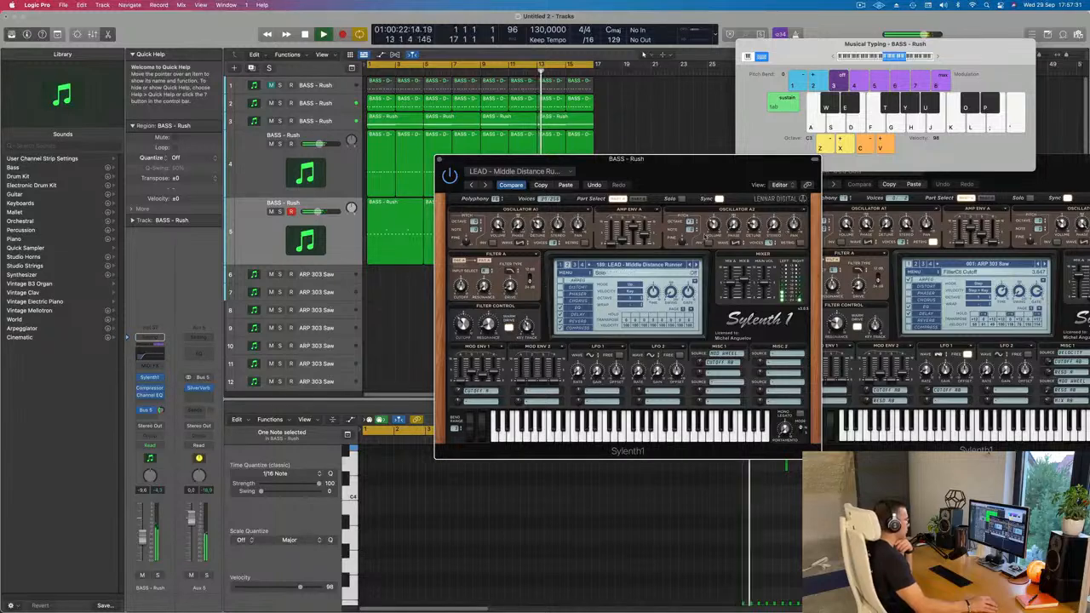
Try the LEAD - Melbourne and Main Room presets, continue back past LEAD - Long Delay, and close the lead's Sylenth1 window.
left_click(692, 266)
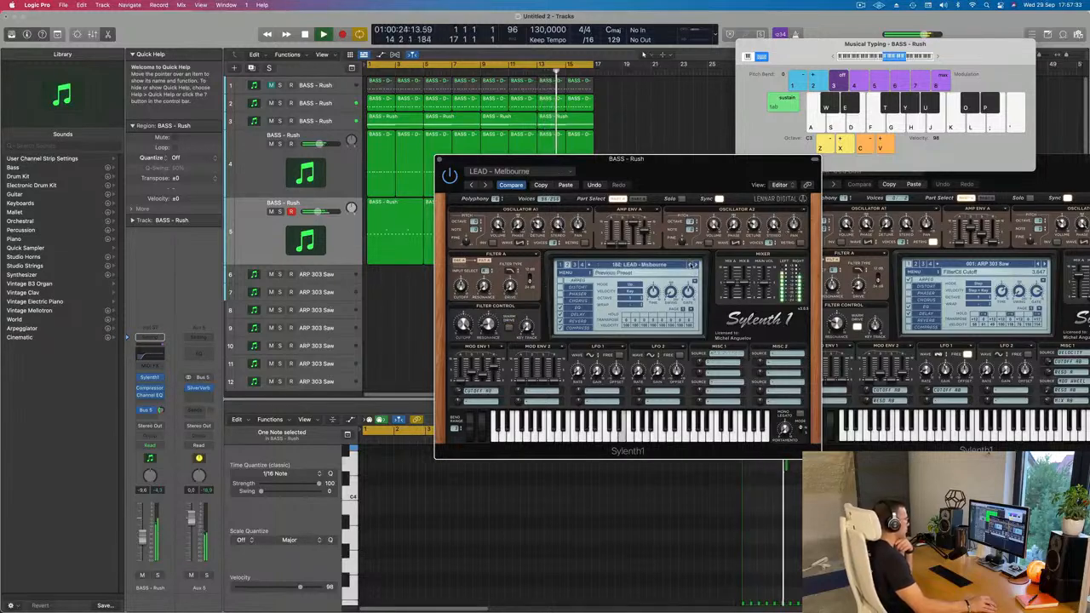
left_click(691, 266)
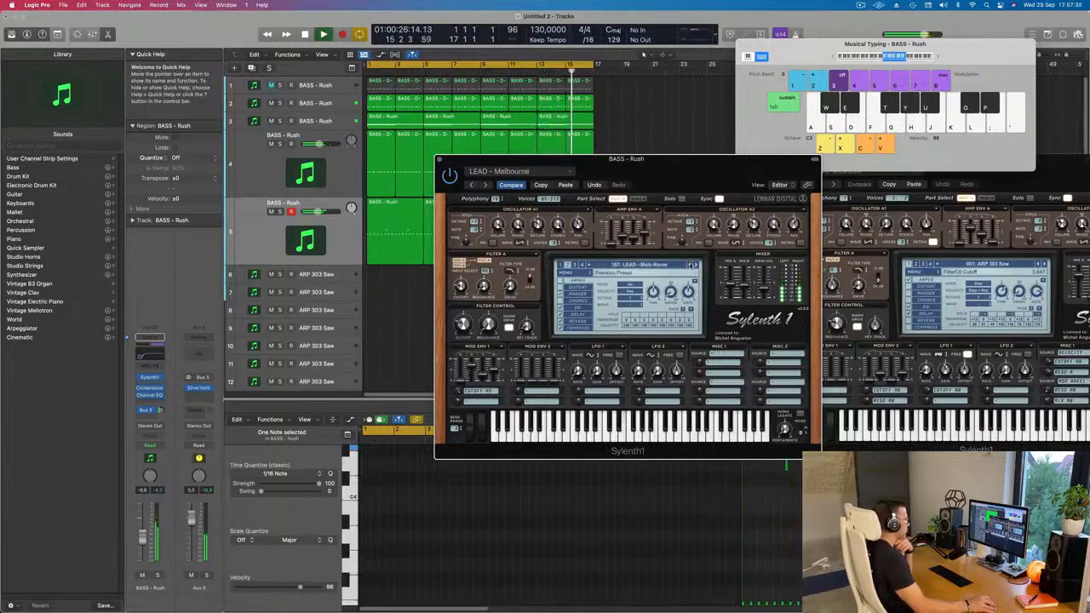
left_click(691, 266)
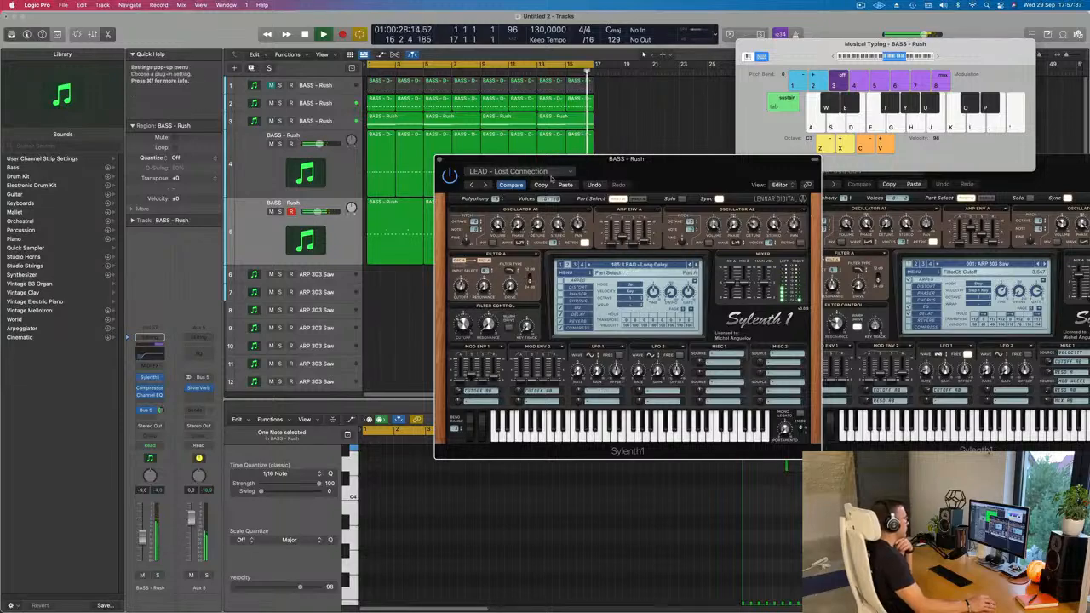
mouse_move(451, 162)
left_mouse_down()
mouse_move(267, 139)
mouse_move(447, 157)
left_mouse_up()
left_click(435, 154)
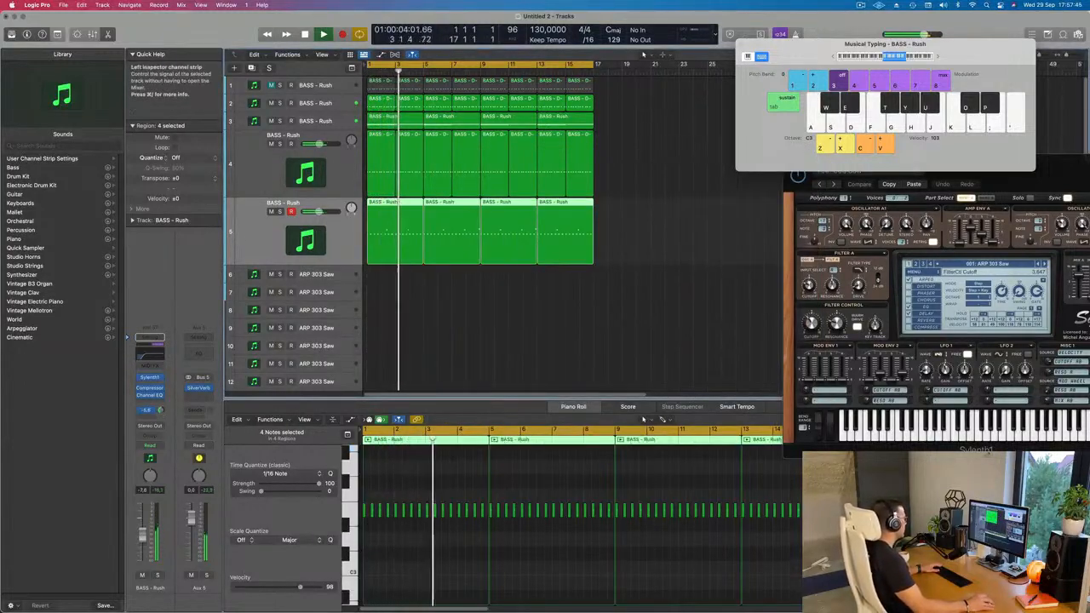
Open the side-chained Compressor on Aux 5 and briefly solo that channel to hear the reverb return alone.
left_click(201, 396)
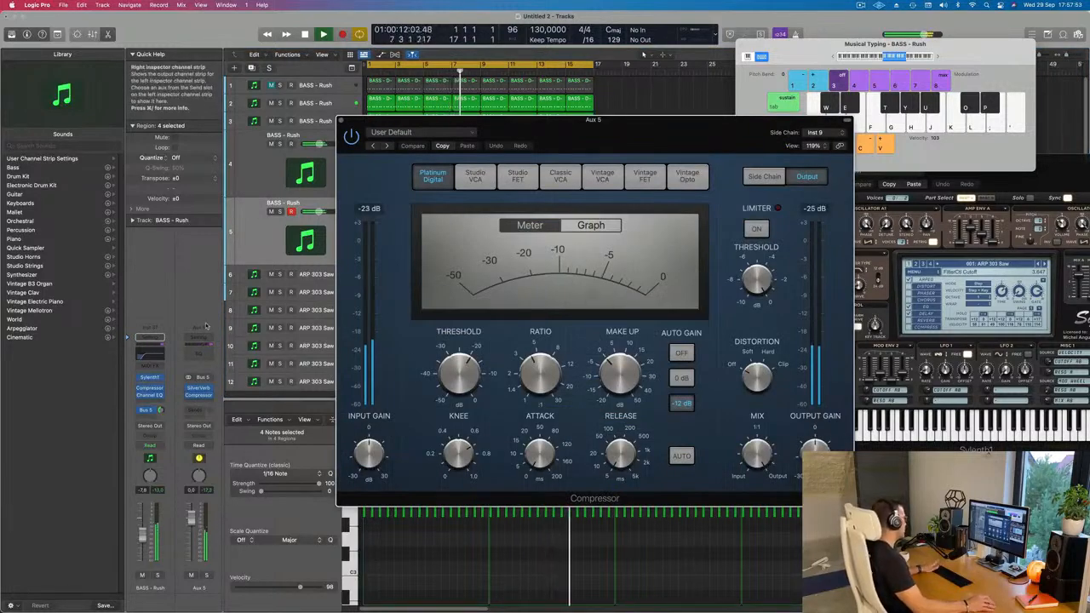
left_click(206, 576)
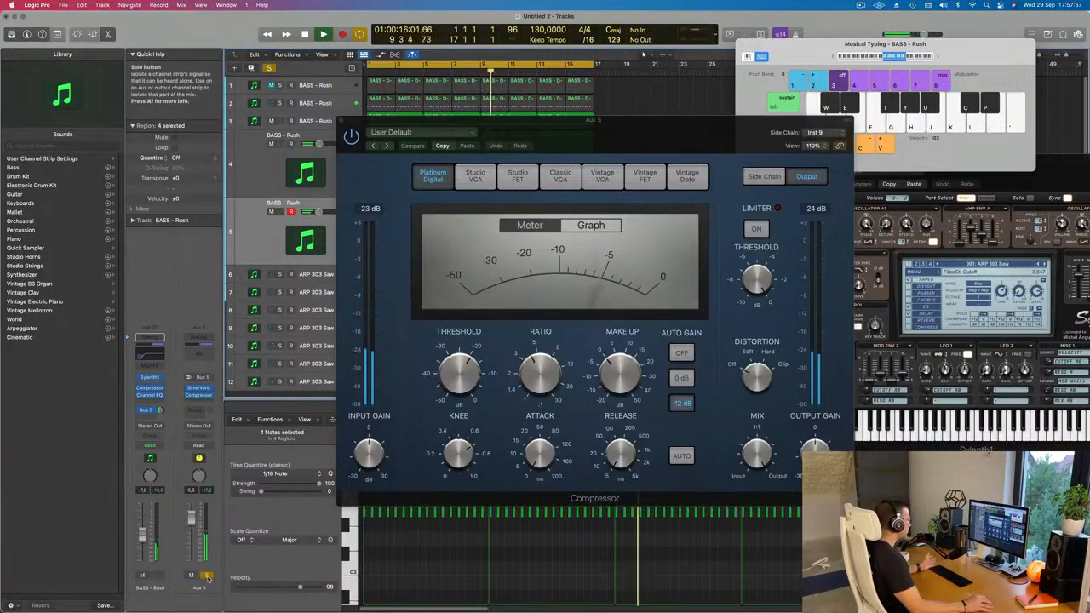
left_click(206, 575)
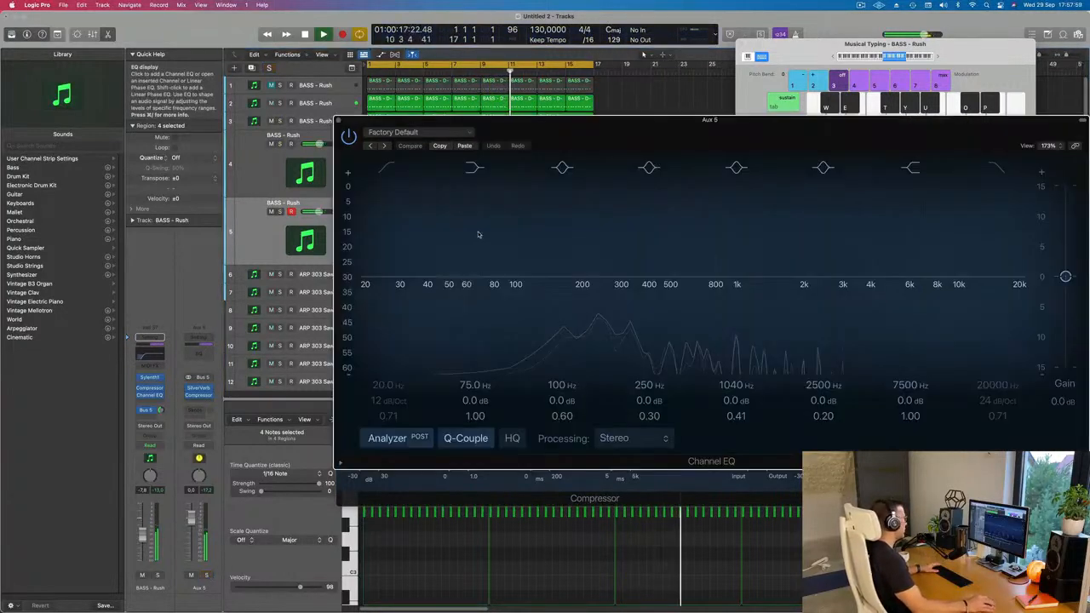
Add a Channel EQ to Aux 5 and set its low cut to 328 Hz with an 18 dB/Oct slope.
left_click(198, 342)
left_click(386, 172)
left_click_drag(547, 239, 565, 240)
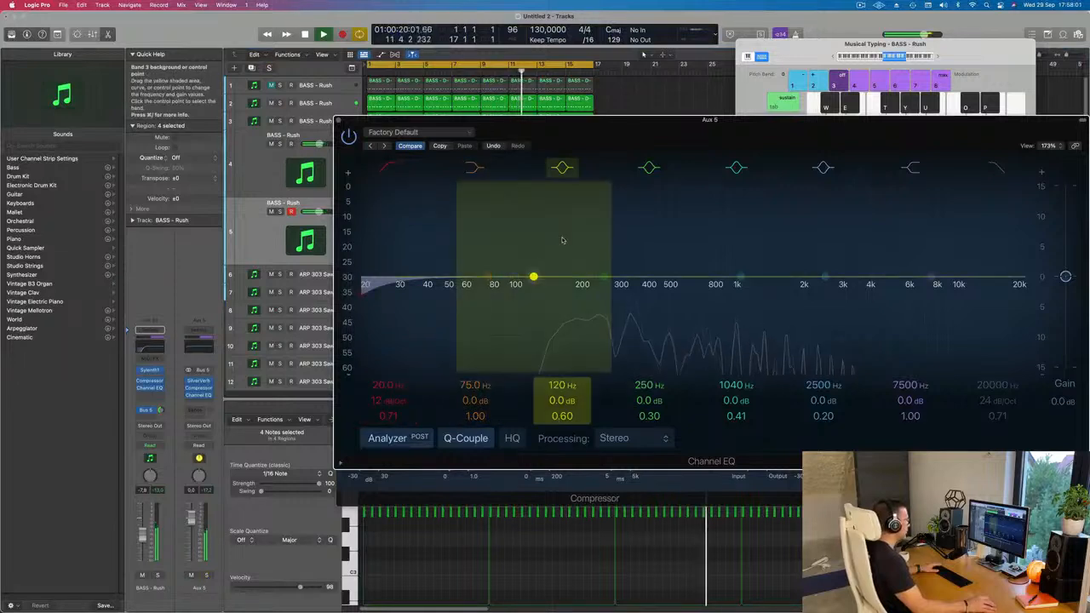
left_click_drag(402, 286, 660, 277)
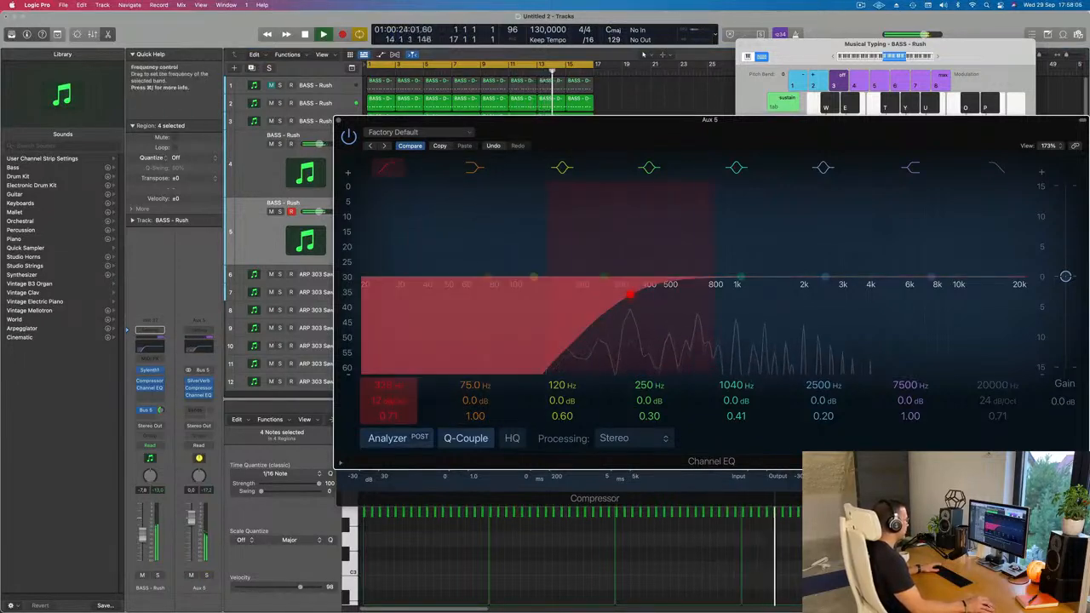
left_click_drag(388, 401, 388, 394)
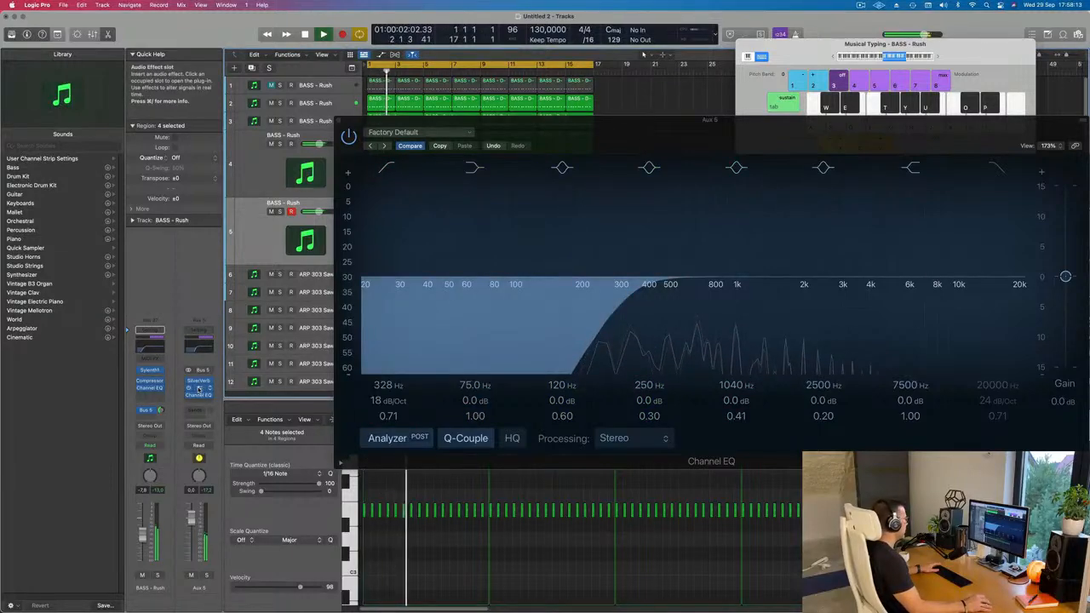
Set the output gain of the Aux 5 Compressor to -0.5 dB, and close the Compressor and Channel EQ windows.
left_click(199, 388)
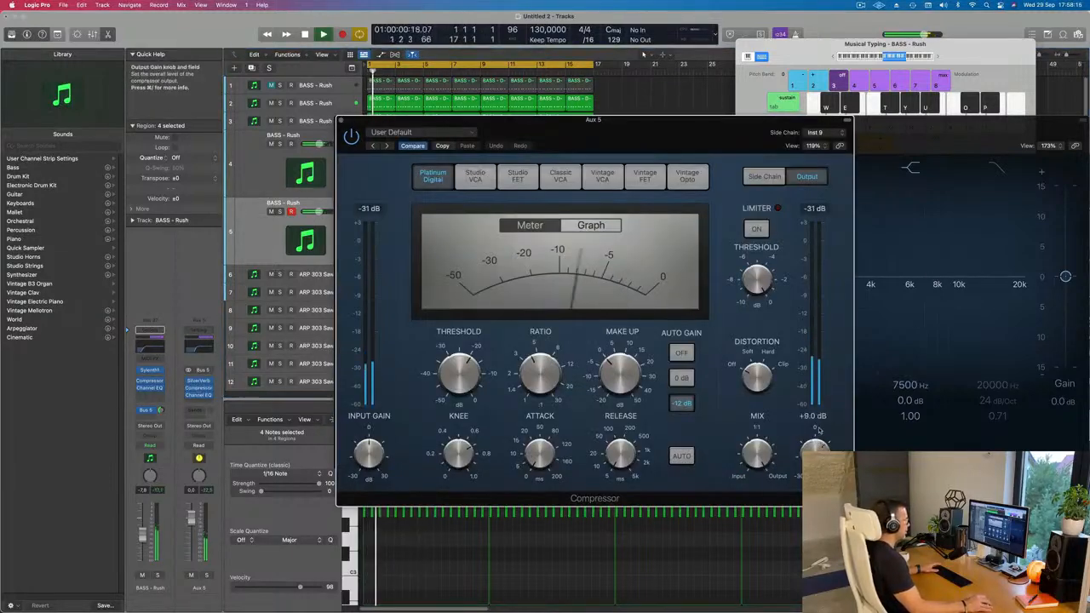
scroll(818, 431, "up", 4)
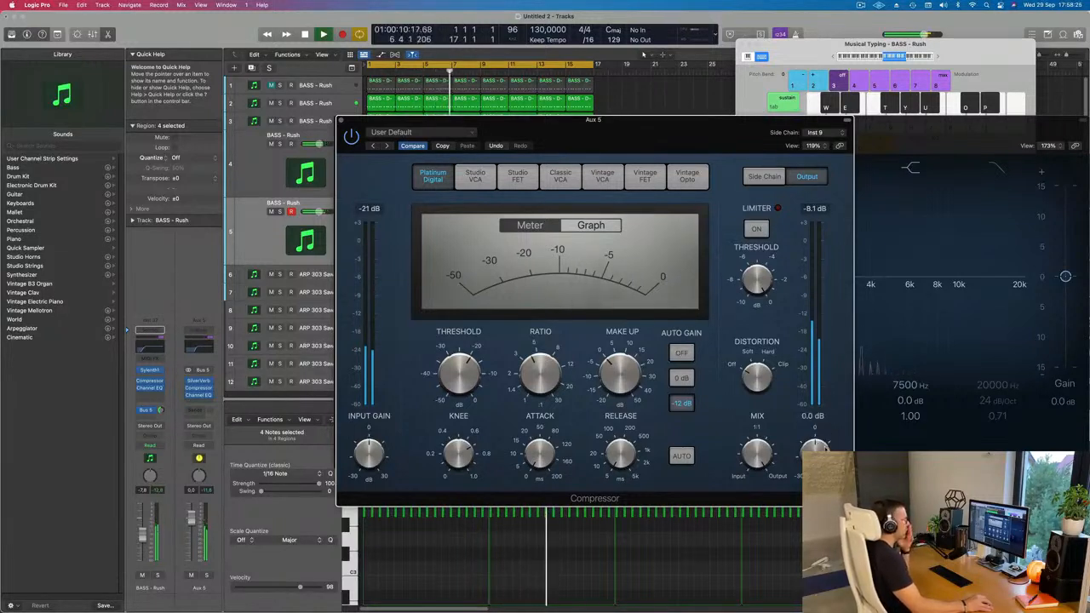
left_click_drag(826, 449, 825, 448)
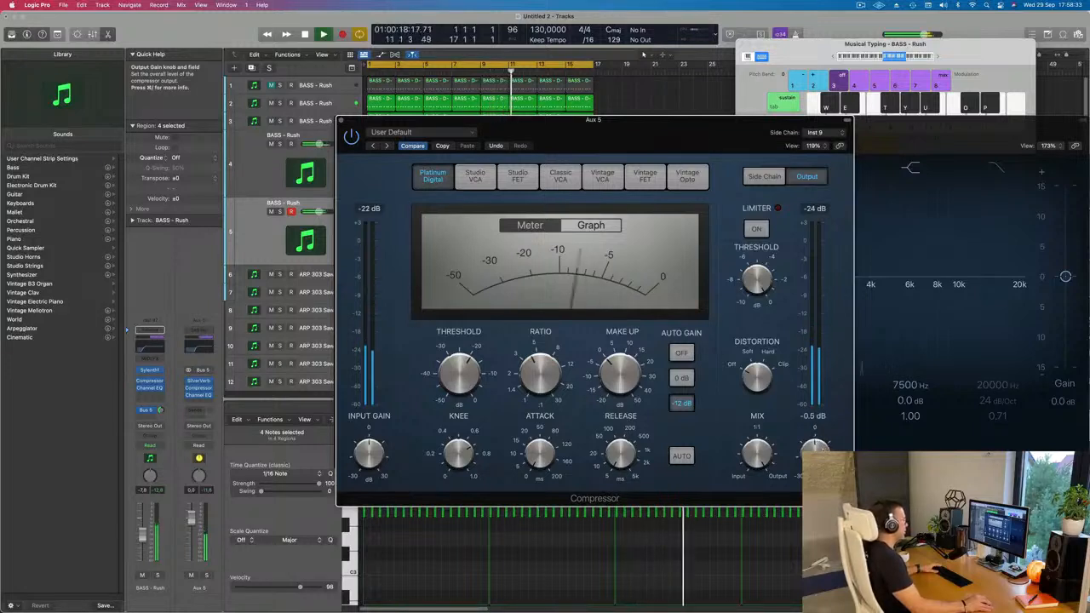
mouse_move(342, 124)
left_mouse_down()
mouse_move(364, 123)
mouse_move(350, 124)
left_mouse_up()
left_click(364, 122)
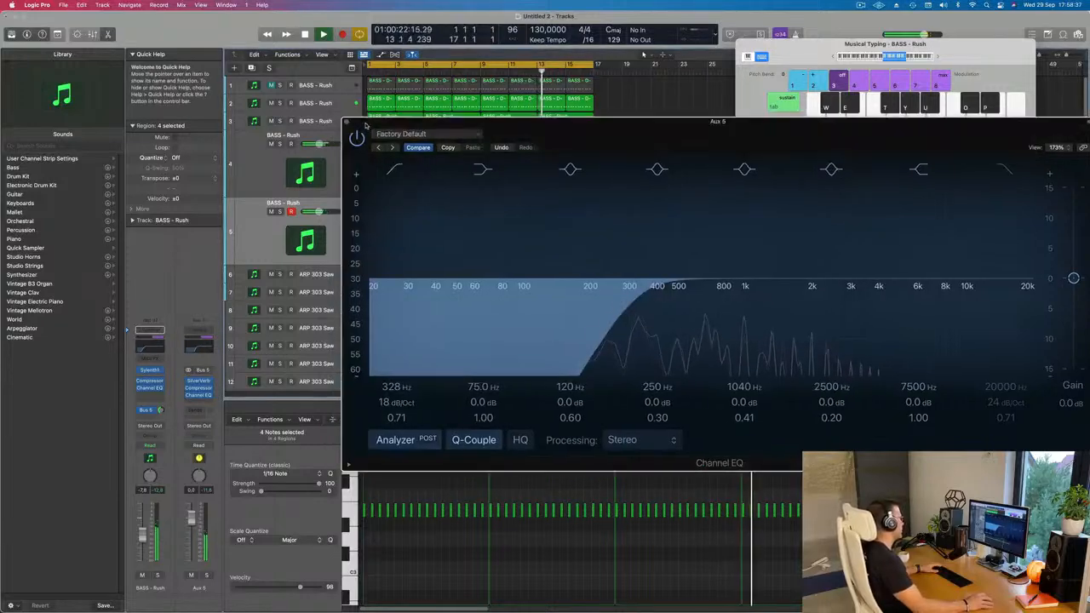
left_click(348, 122)
scroll(426, 292, "down", 5)
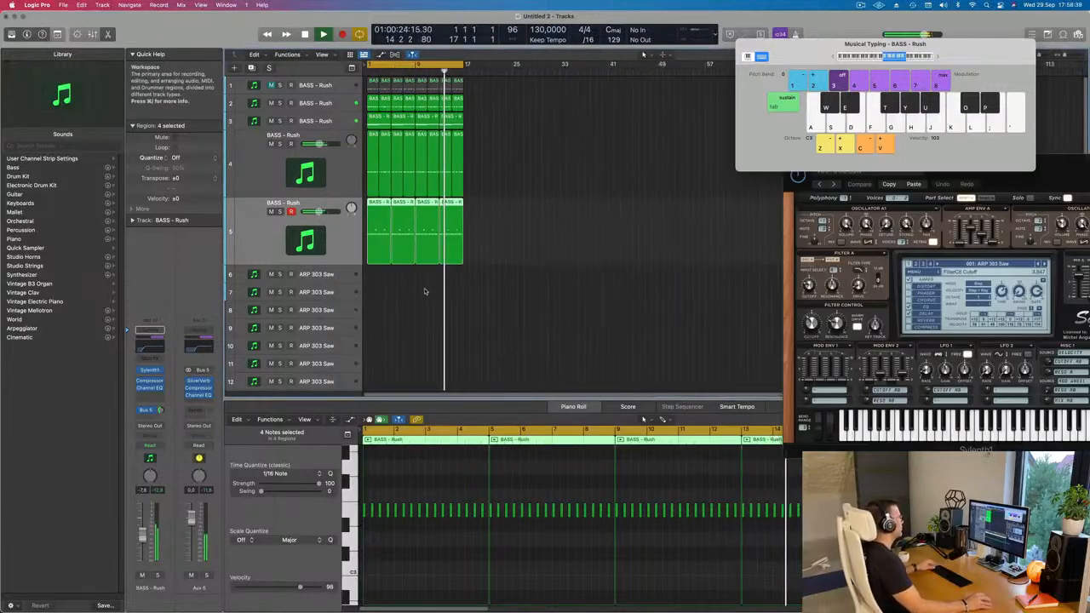
scroll(435, 288, "up", 5)
scroll(439, 291, "down", 2)
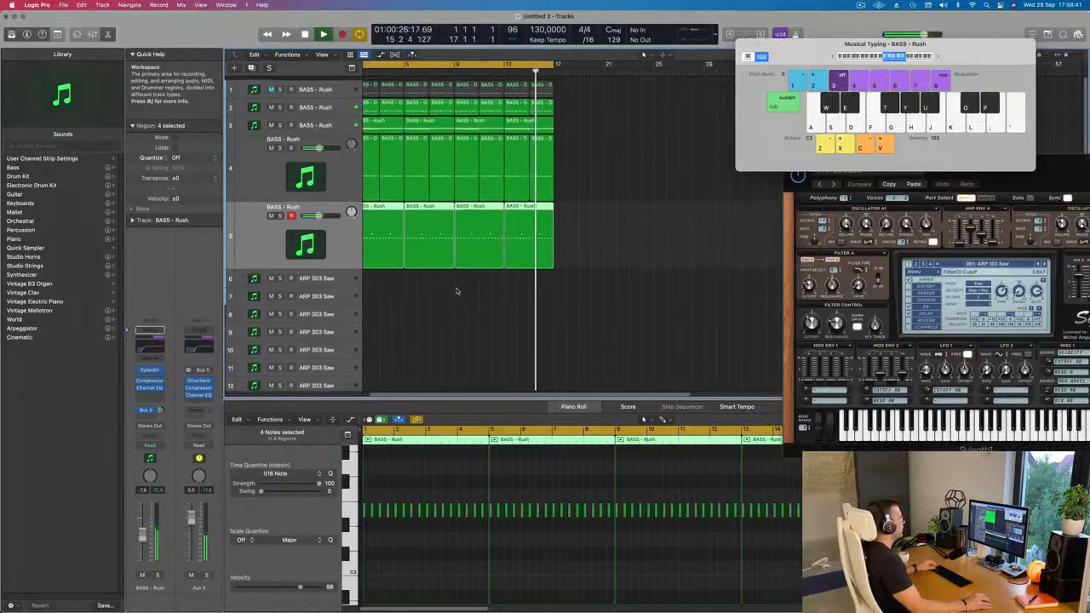
Duplicate the lead track 5 and copy the first region of track 3 onto the new track 6 at bar 1.
scroll(468, 289, "left", 2)
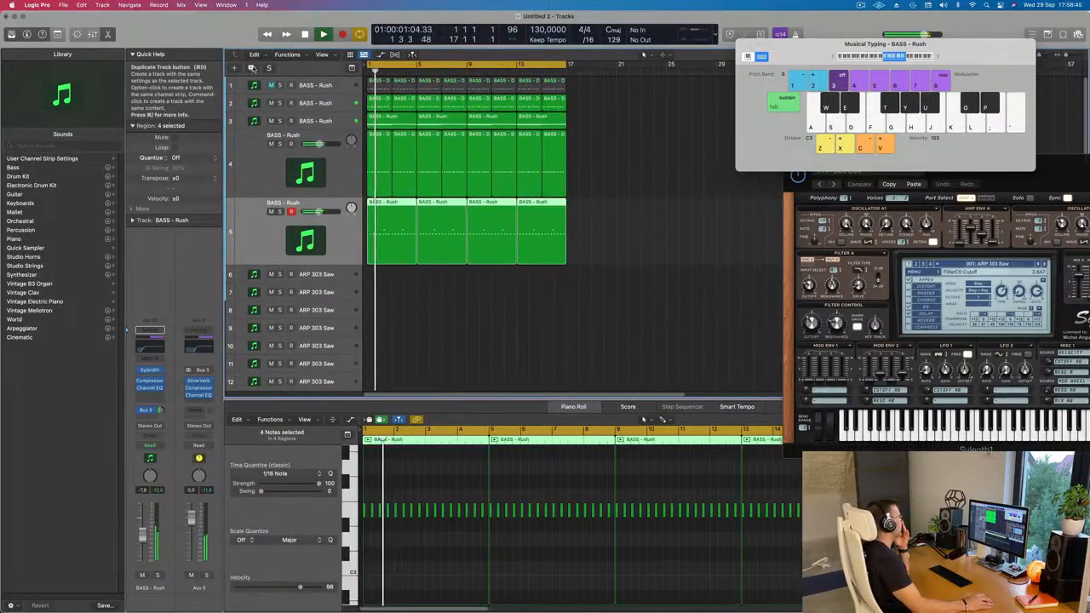
key("super+d")
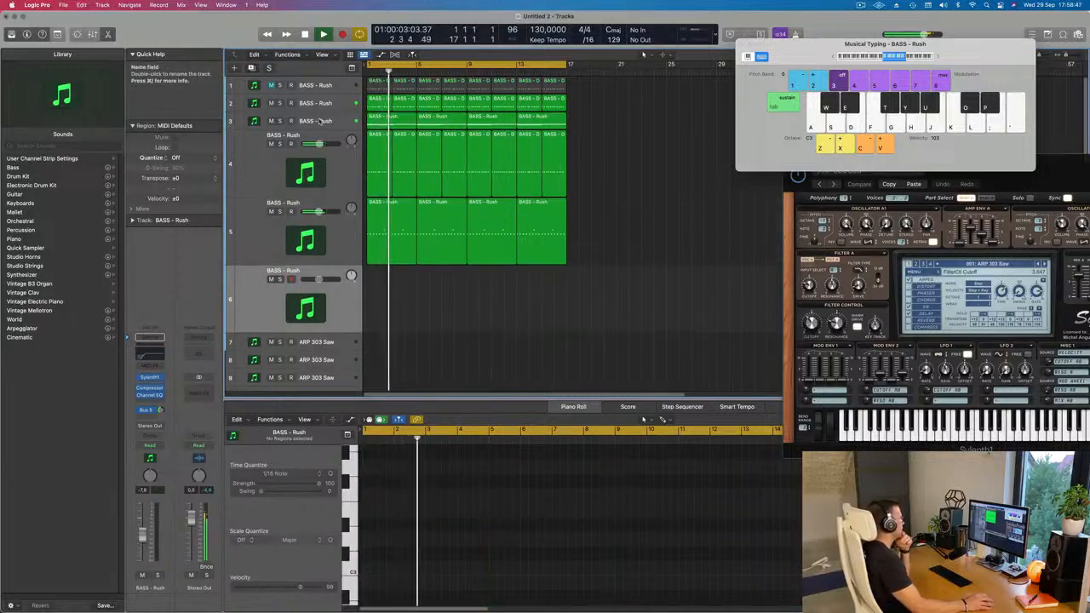
left_click(318, 121)
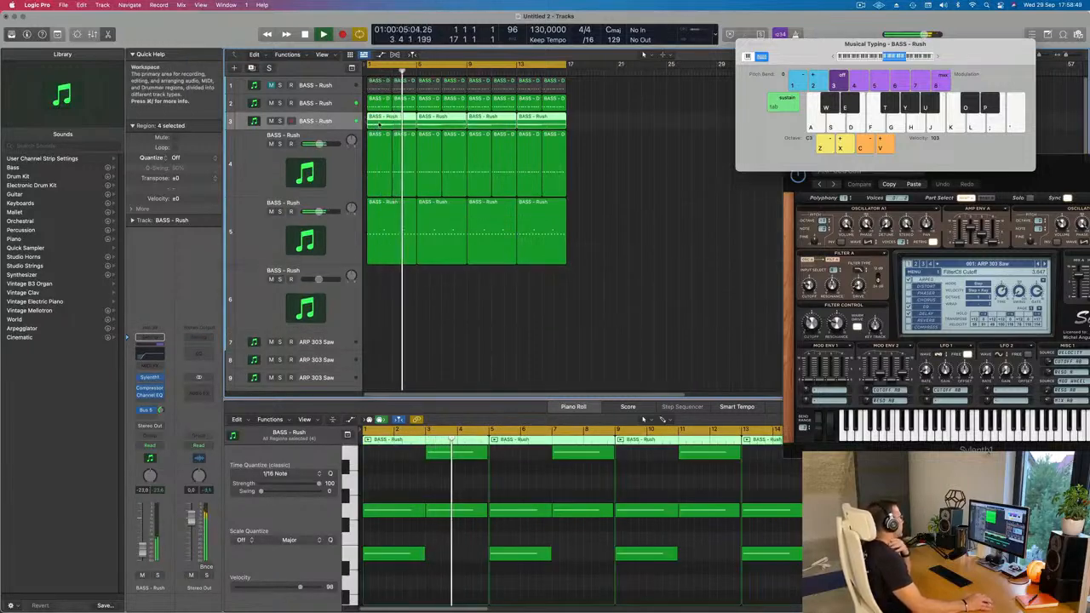
left_click(671, 165)
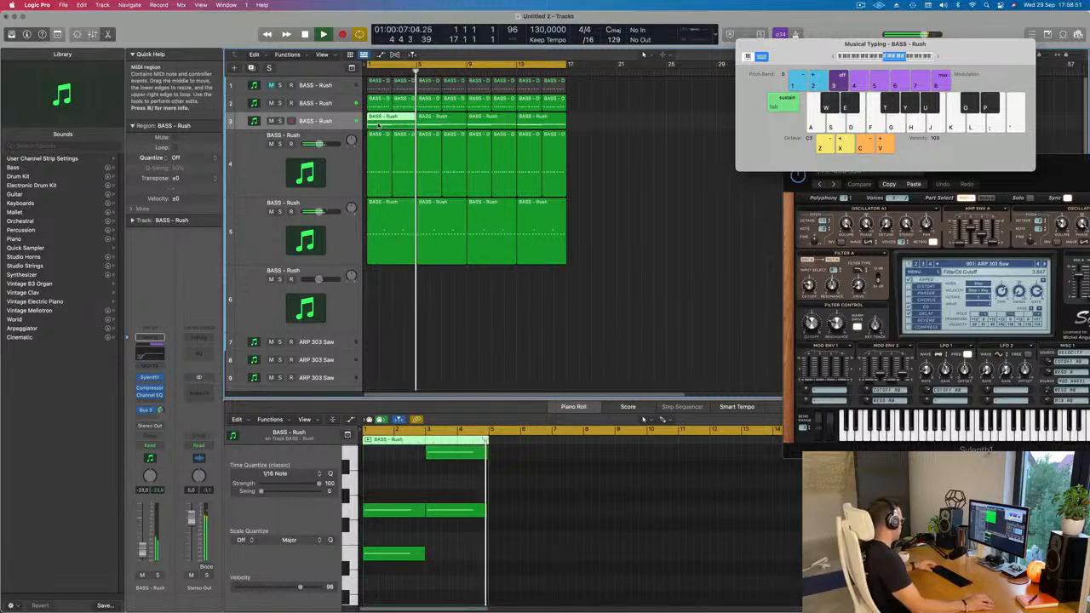
left_click_drag(379, 125, 378, 317)
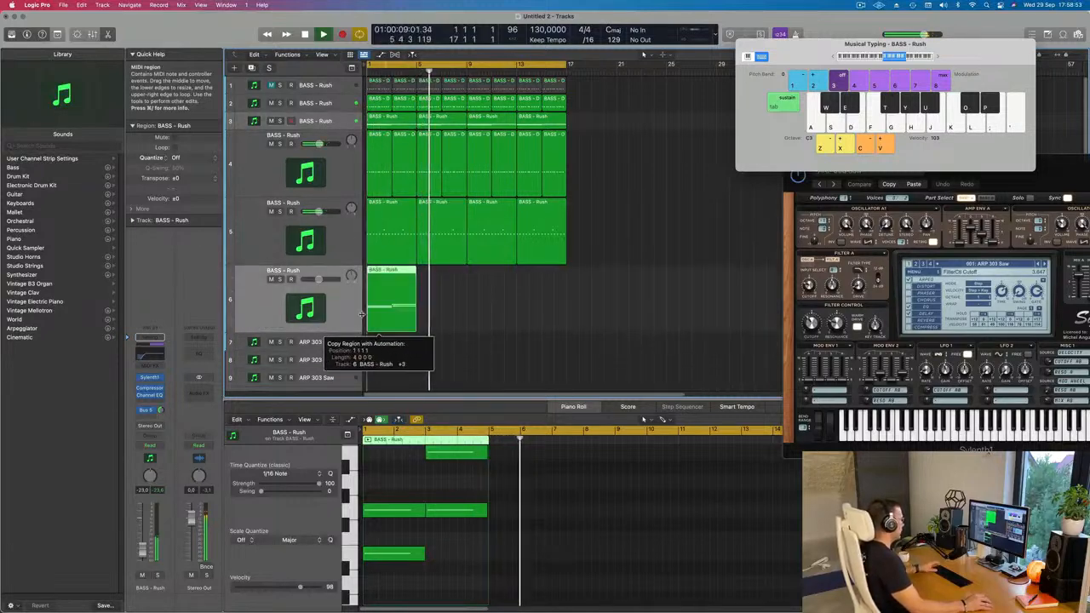
Delete the lowest note and the second of the two middle-row notes from the copied region on track 6.
key("space")
scroll(398, 506, "down", 1)
scroll(398, 505, "up", 2)
scroll(397, 507, "down", 1)
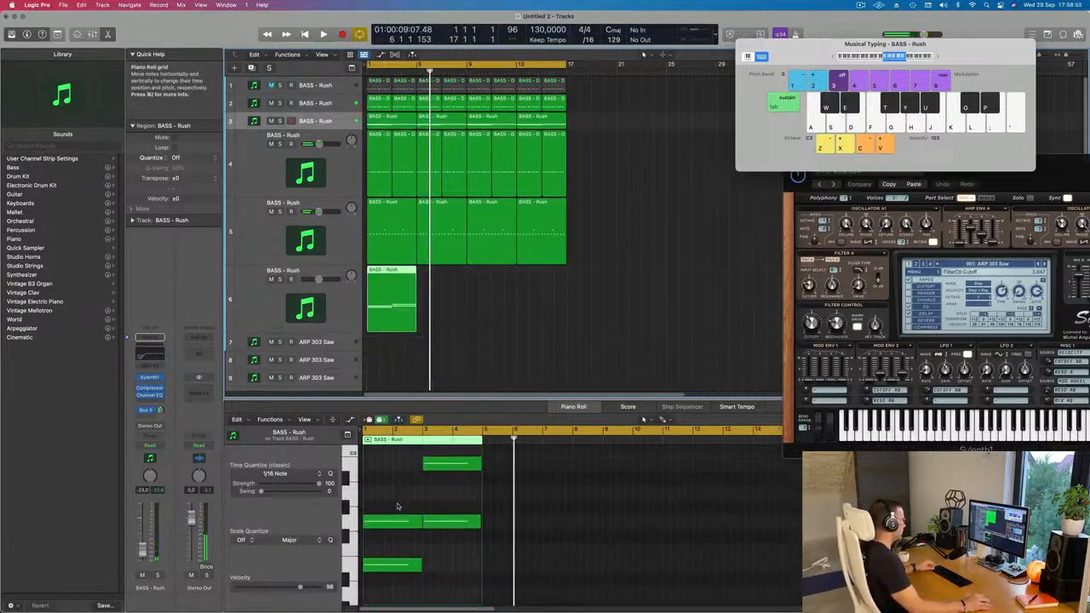
left_click(390, 565)
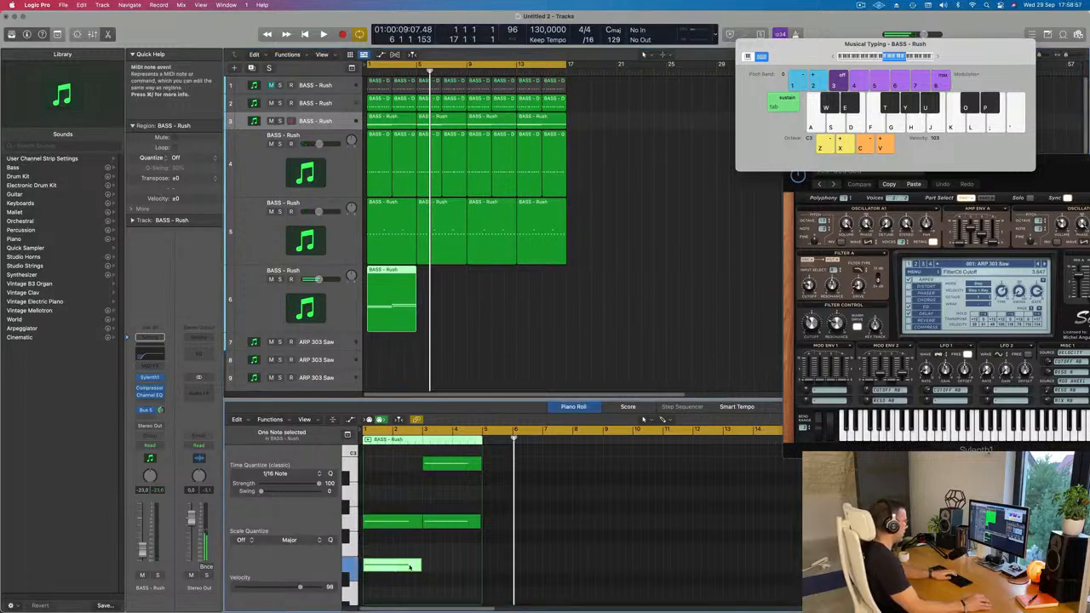
key("Delete")
left_click(452, 522)
key("Delete")
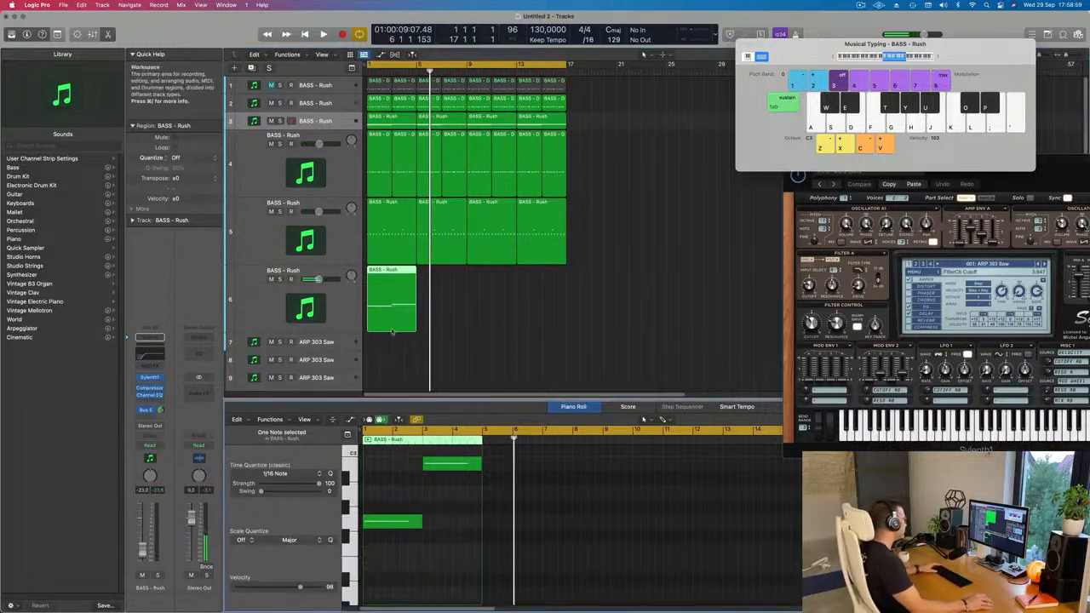
Select track 6, briefly view its Channel EQ, and open its Sylenth1 instrument with playback running.
key("space")
left_click(339, 316)
key("space")
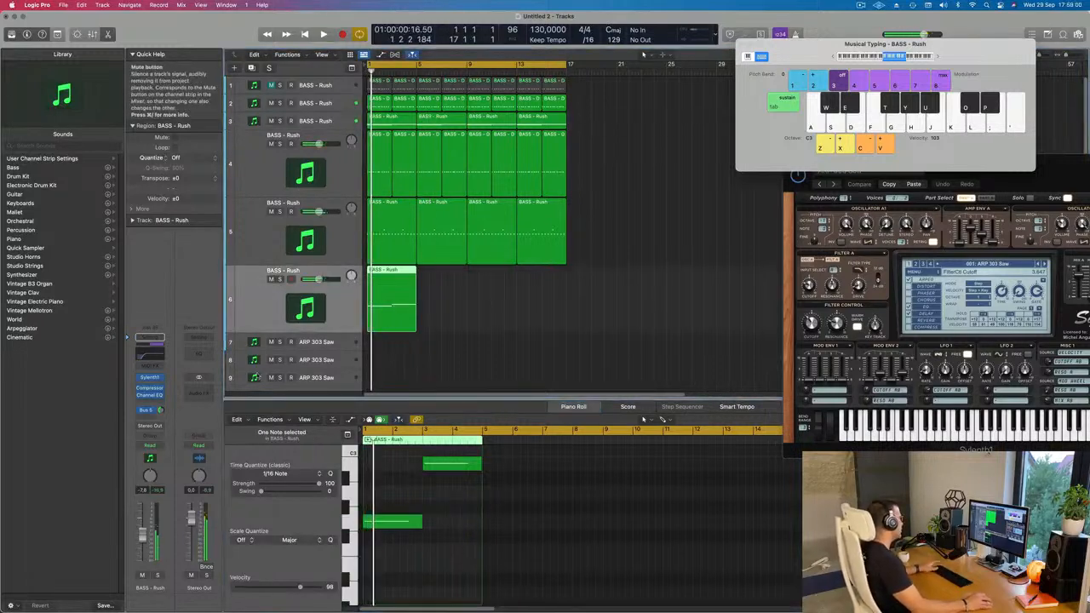
left_click(149, 377)
left_click(150, 354)
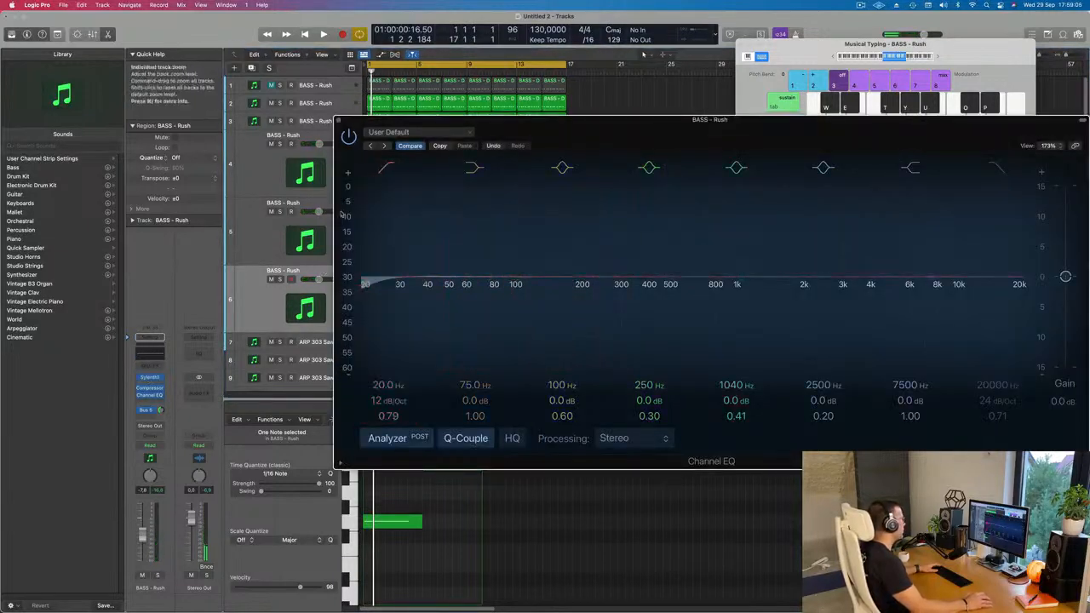
left_click(340, 121)
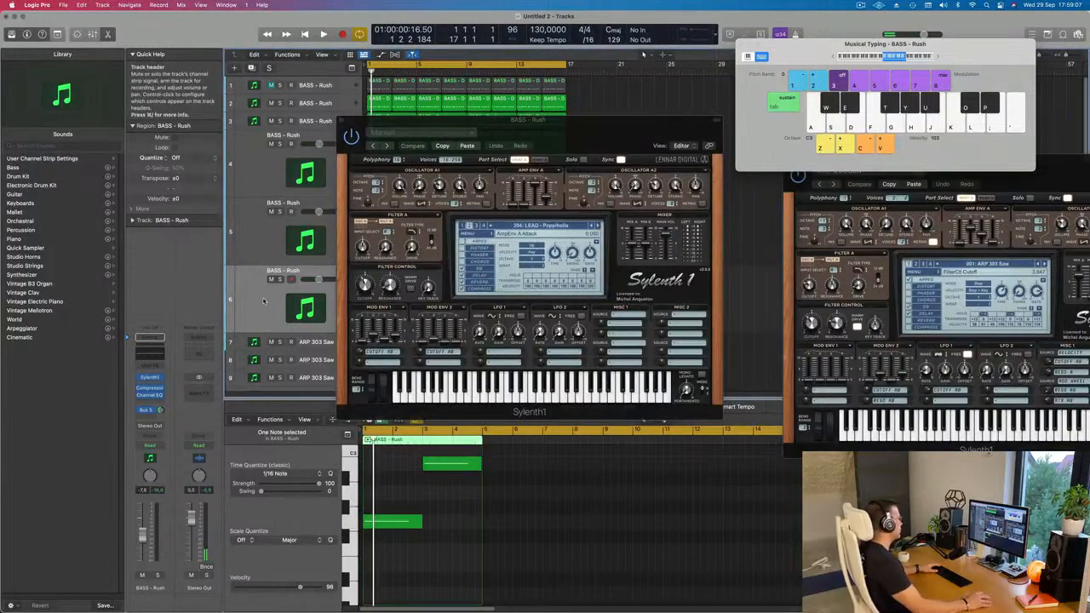
key("space")
left_click(149, 377)
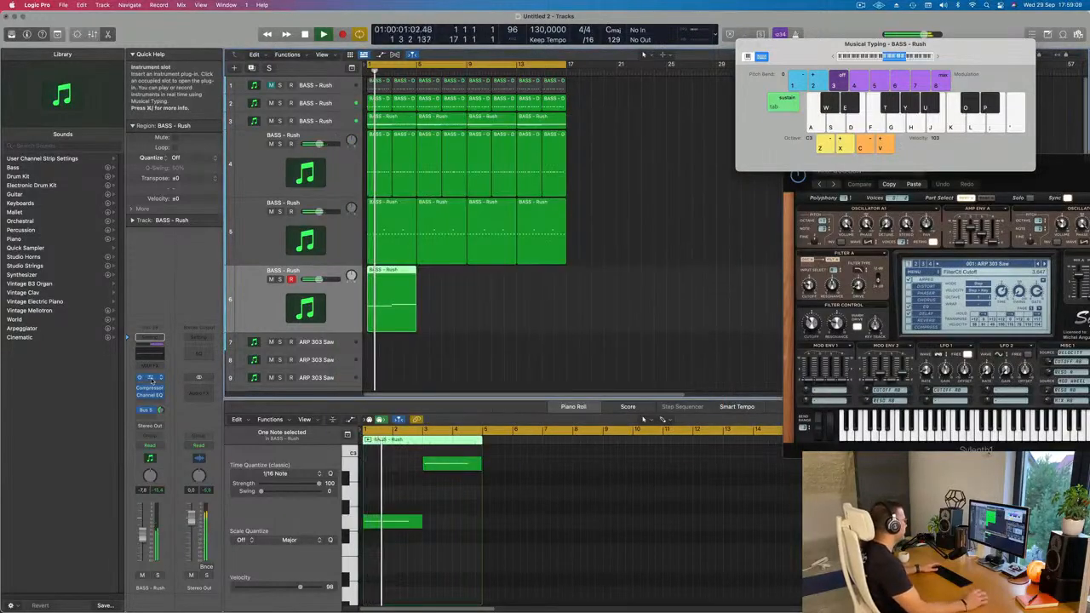
left_click(149, 377)
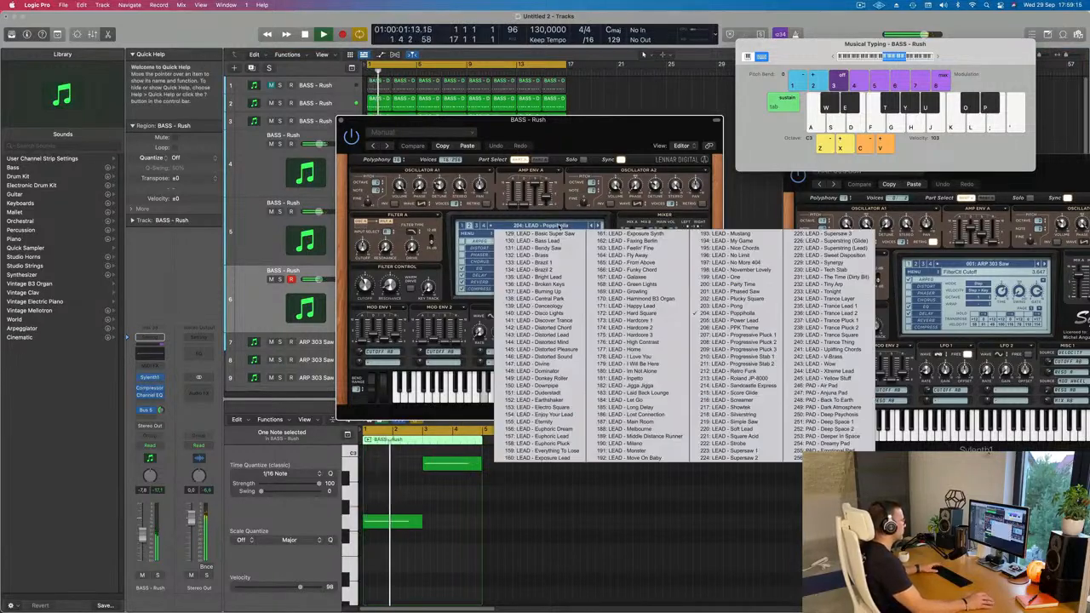
Switch Sylenth1 on track 6 to the first preset bank and audition the FX - 90's Swoosh preset.
left_click(558, 225)
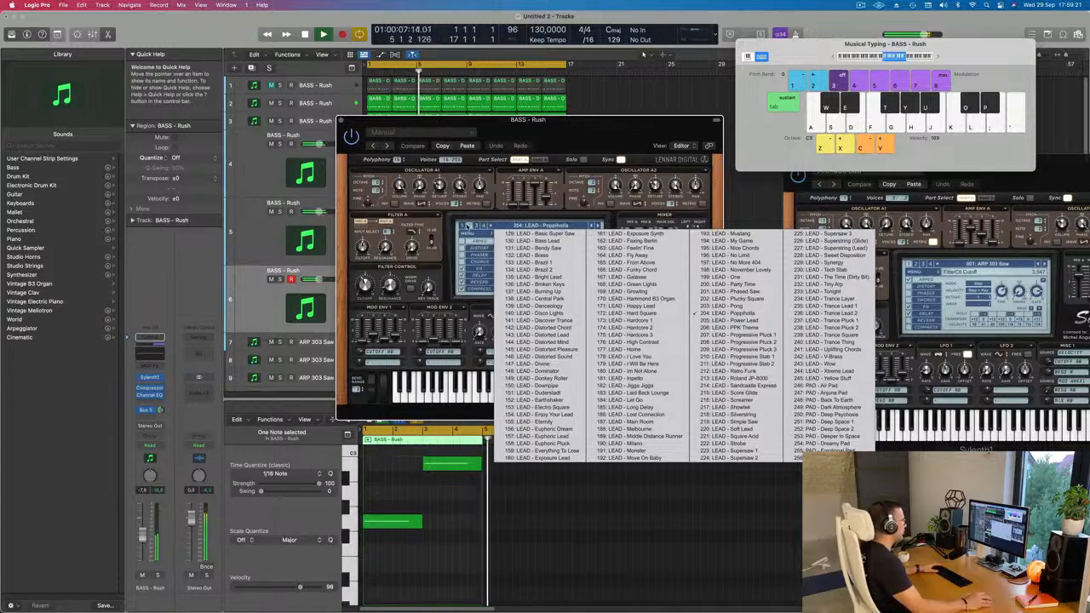
left_click(464, 228)
left_click(524, 226)
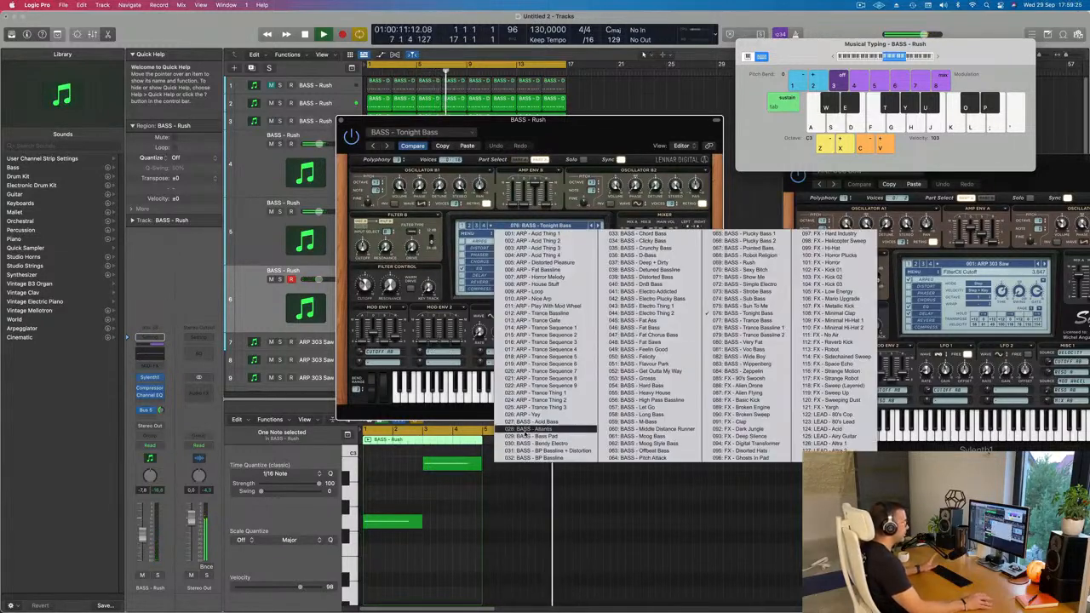
left_click(743, 380)
key("space")
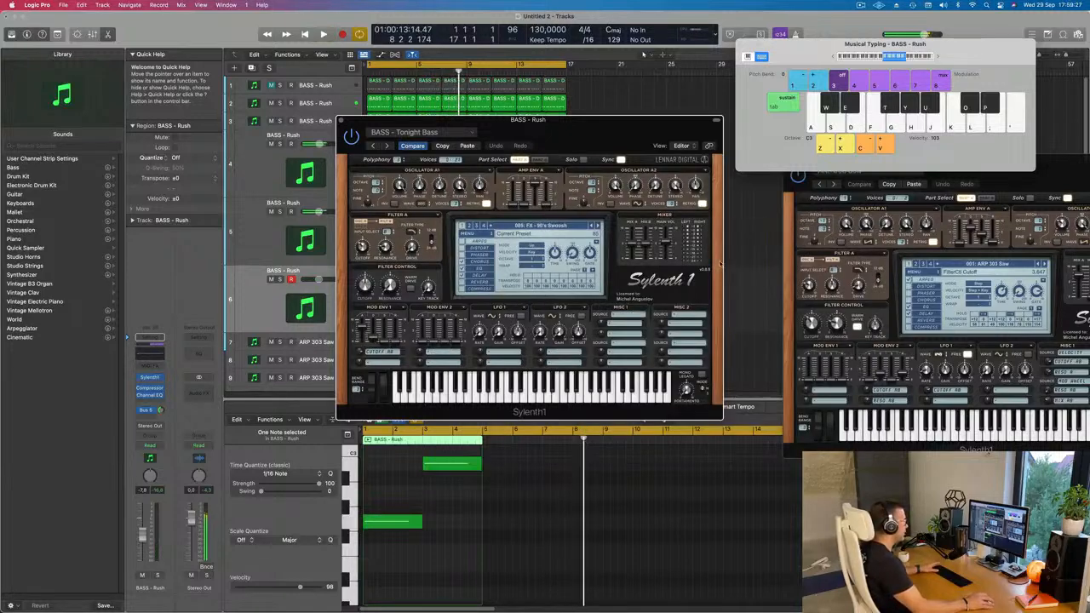
left_click_drag(606, 130, 585, 159)
key("space")
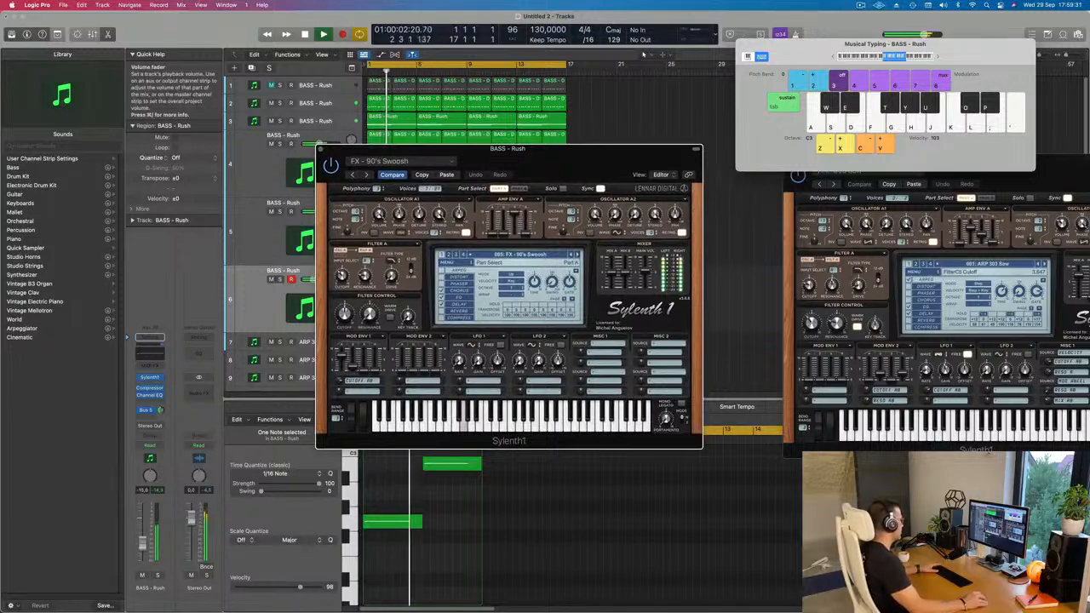
Audition the FX - Alien Drone and FX - Alien Flying presets from the start of the song.
key("space")
key("space")
left_click(578, 255)
key("space")
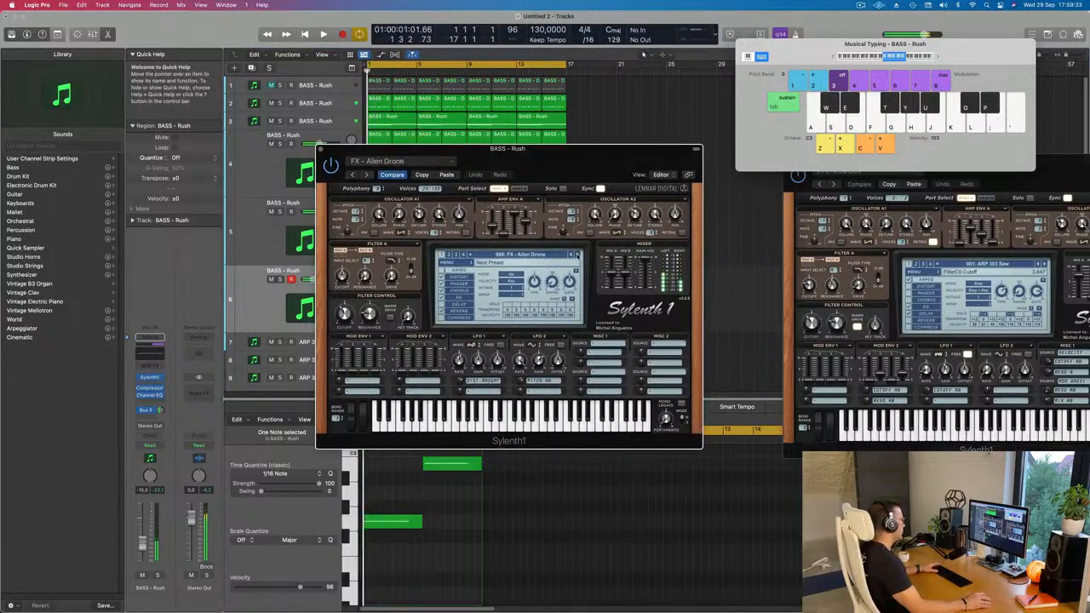
key("space")
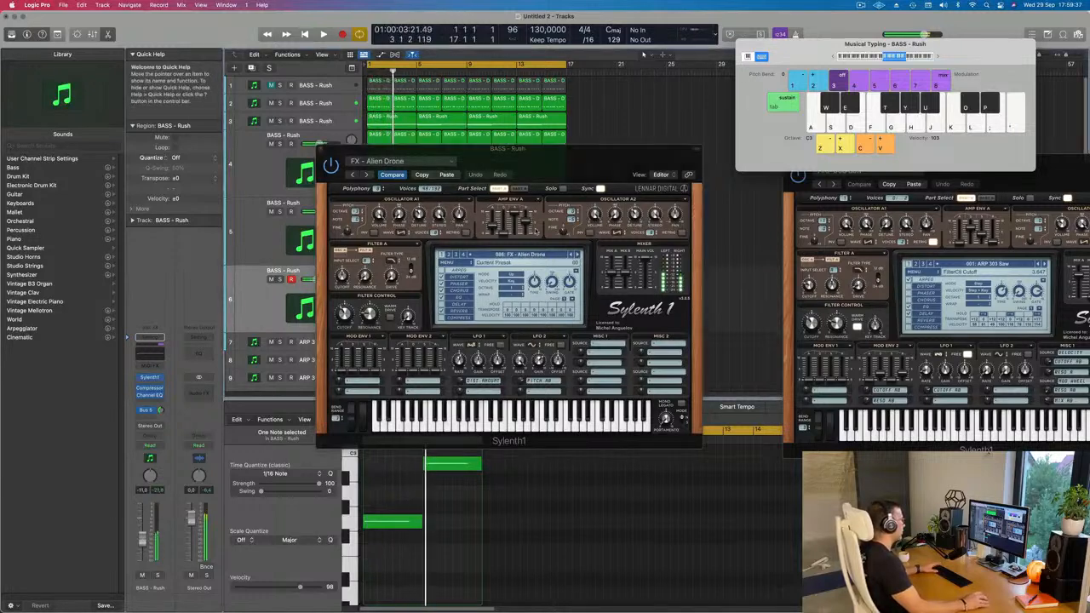
key("space")
key("space")
left_click(577, 255)
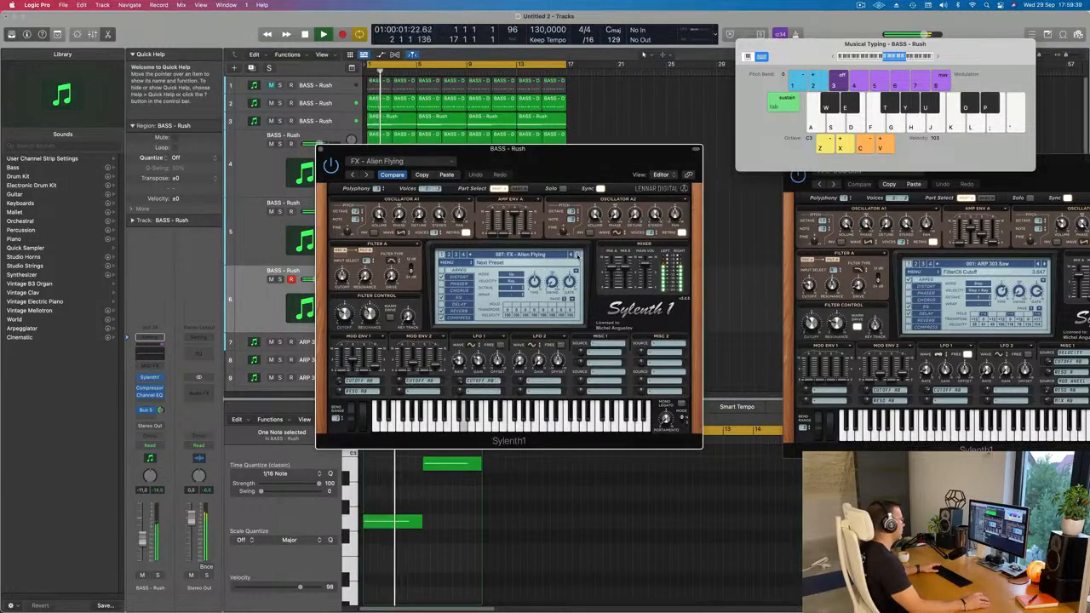
Continue through the following FX presets, auditioning FX - Broken Engine and FX - Broken Sweep.
key("space")
key("space")
left_click(578, 255)
key("space")
key("space")
left_click(577, 254)
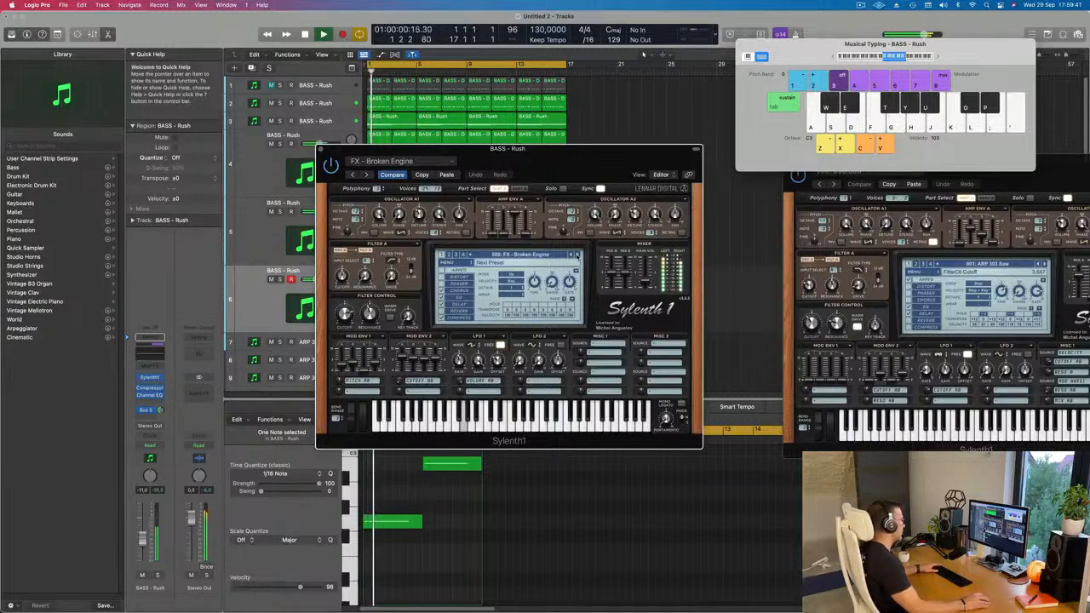
left_click(577, 254)
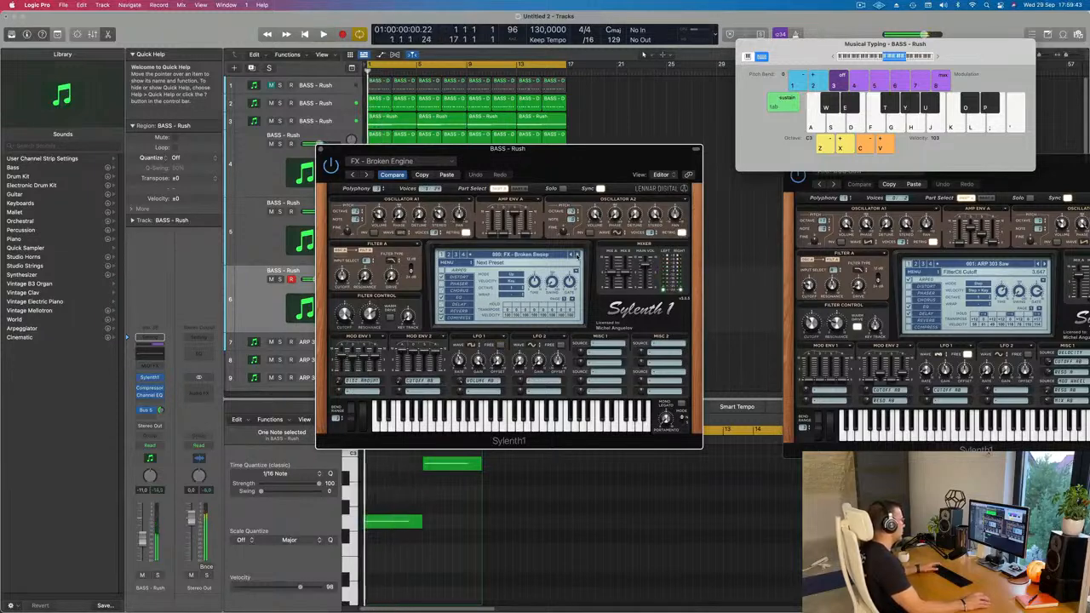
Step the preset onward from FX - Clap through FX - Deep Silence and FX - Digital Transformer to FX - Hard Industry.
left_click(577, 253)
left_click(577, 254)
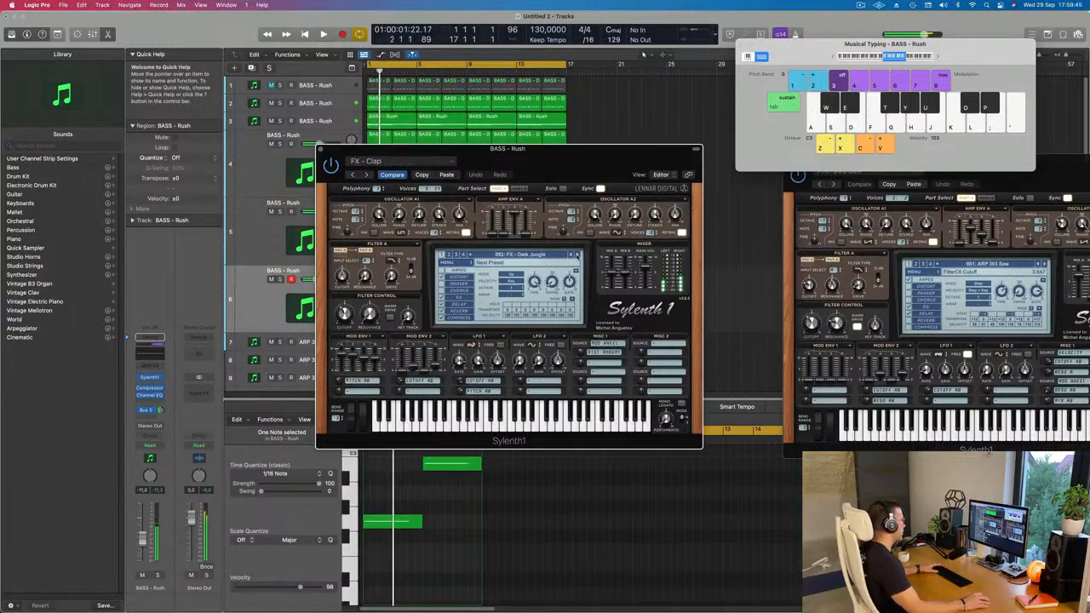
left_click(577, 254)
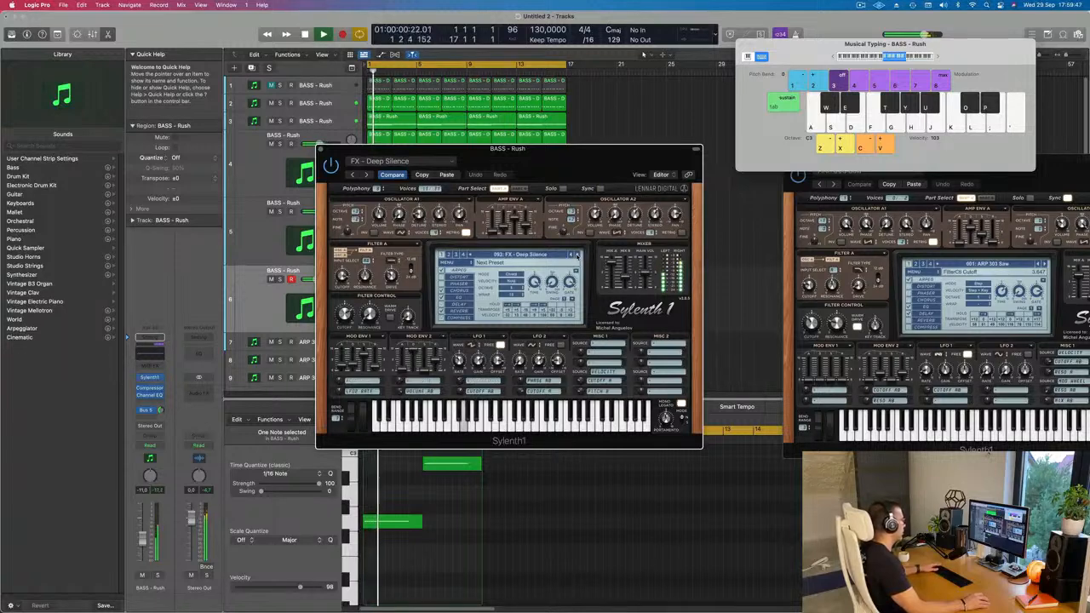
left_click(576, 254)
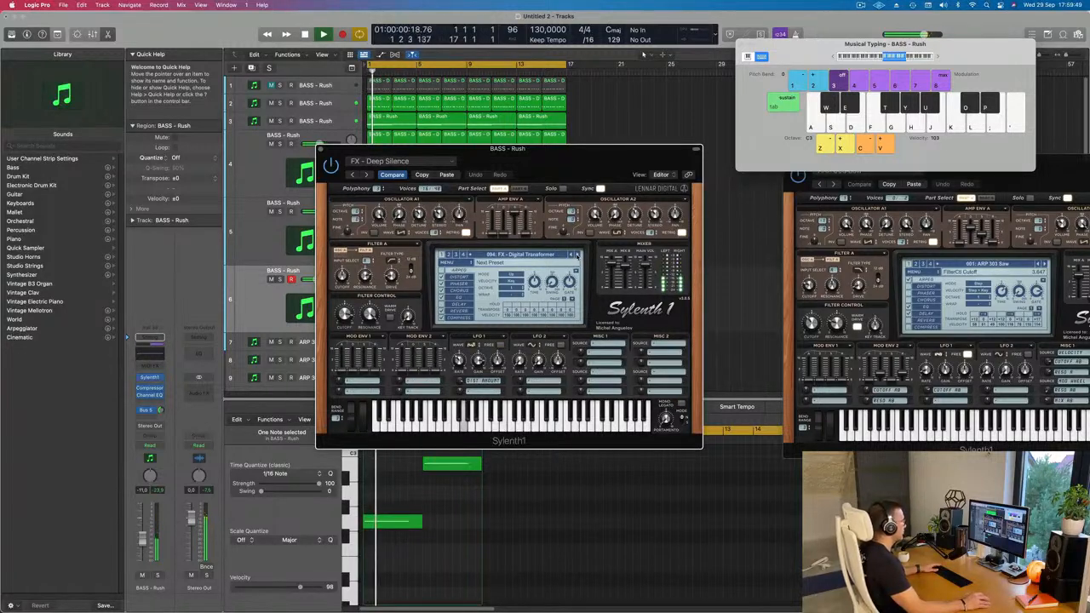
left_click(577, 254)
left_click(577, 254)
left_click(577, 254)
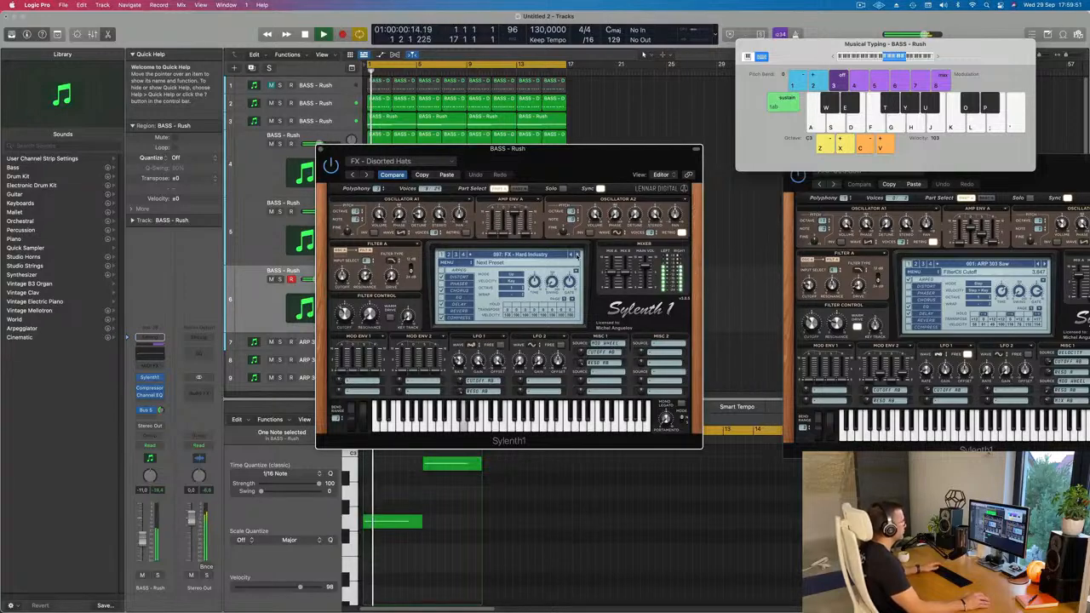
Audition FX - Helicopter Sweep, FX - Hi-Hat and FX - Horror Plucks, and continue past the kick presets to FX - Low Energy.
left_click(576, 254)
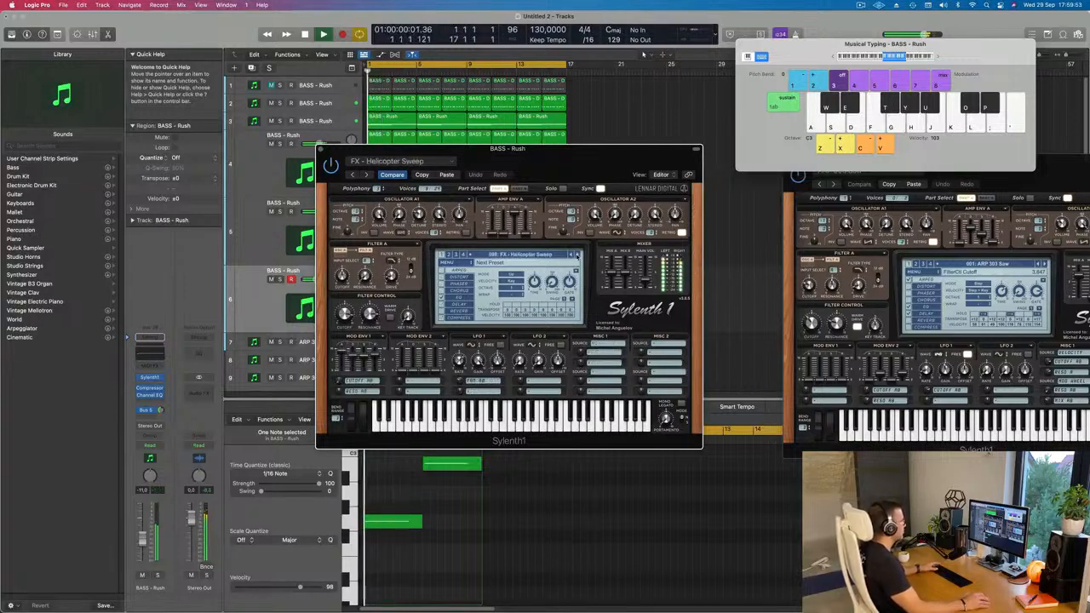
left_click(576, 254)
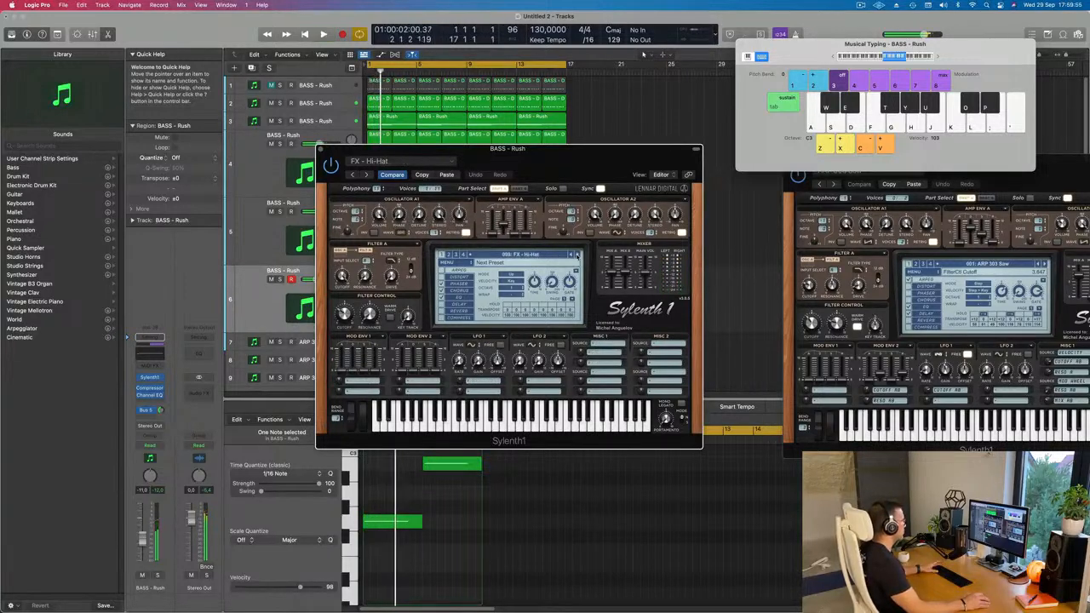
left_click(577, 254)
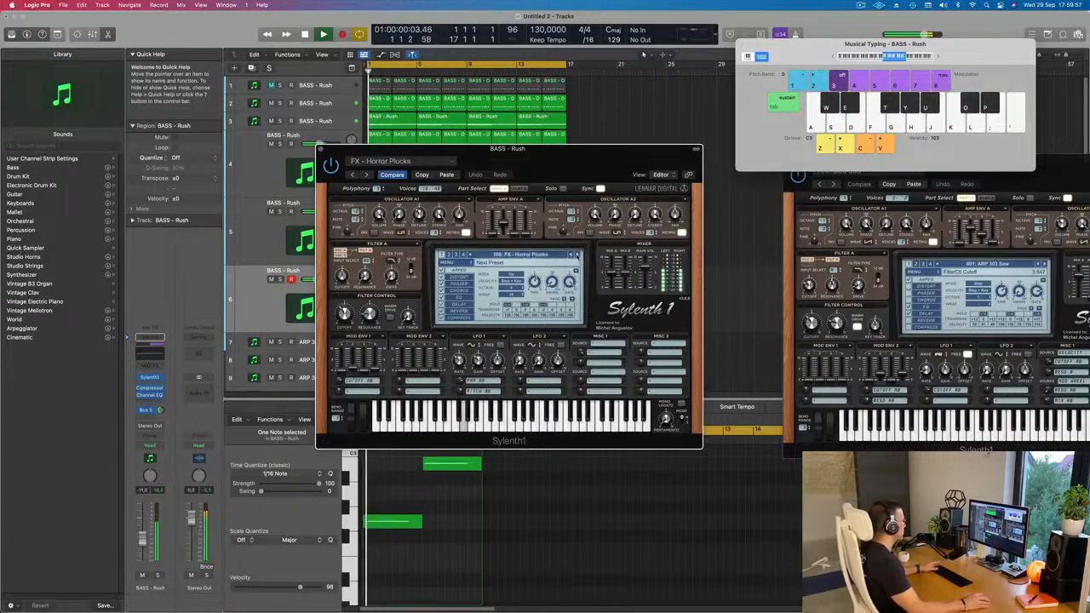
left_click(577, 253)
left_click(577, 254)
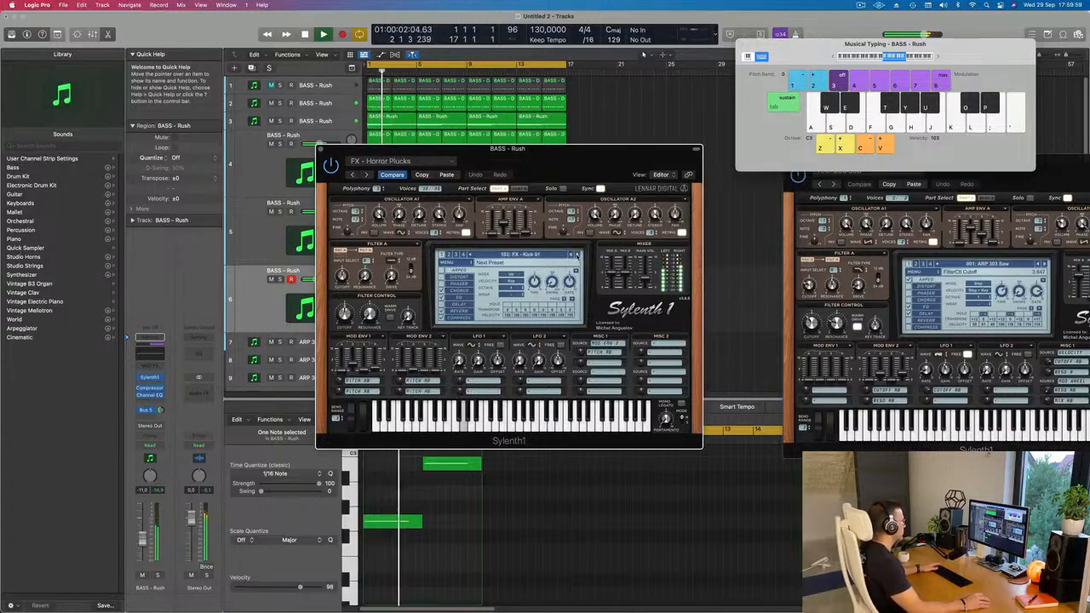
left_click(577, 254)
left_click(576, 254)
left_click(577, 254)
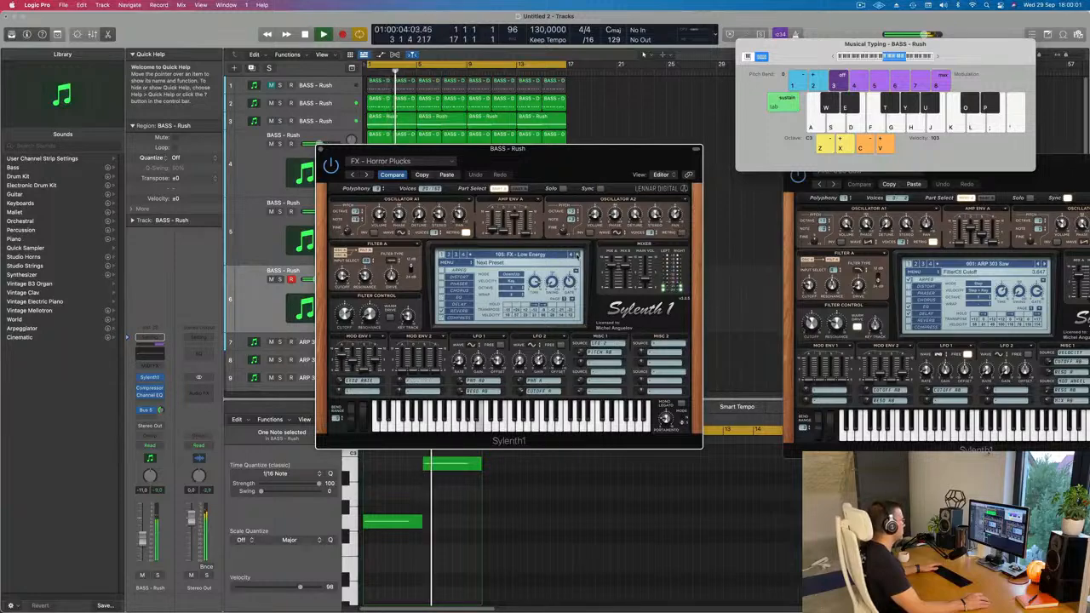
Load the FX - Yargh preset on track 6 and raise the track's volume to about -7.6 dB.
left_click(535, 256)
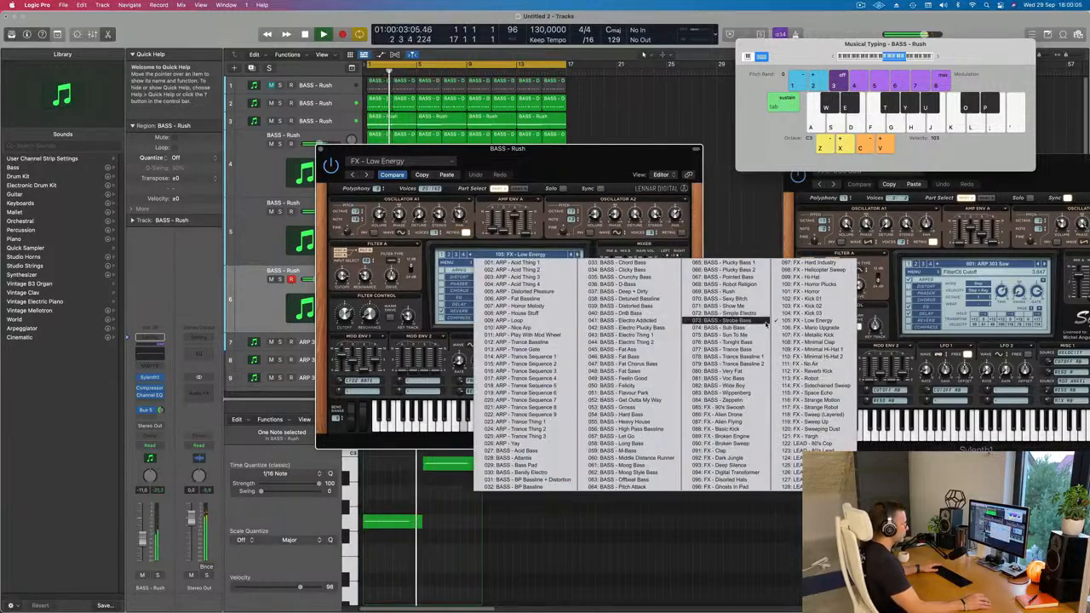
left_click(831, 437)
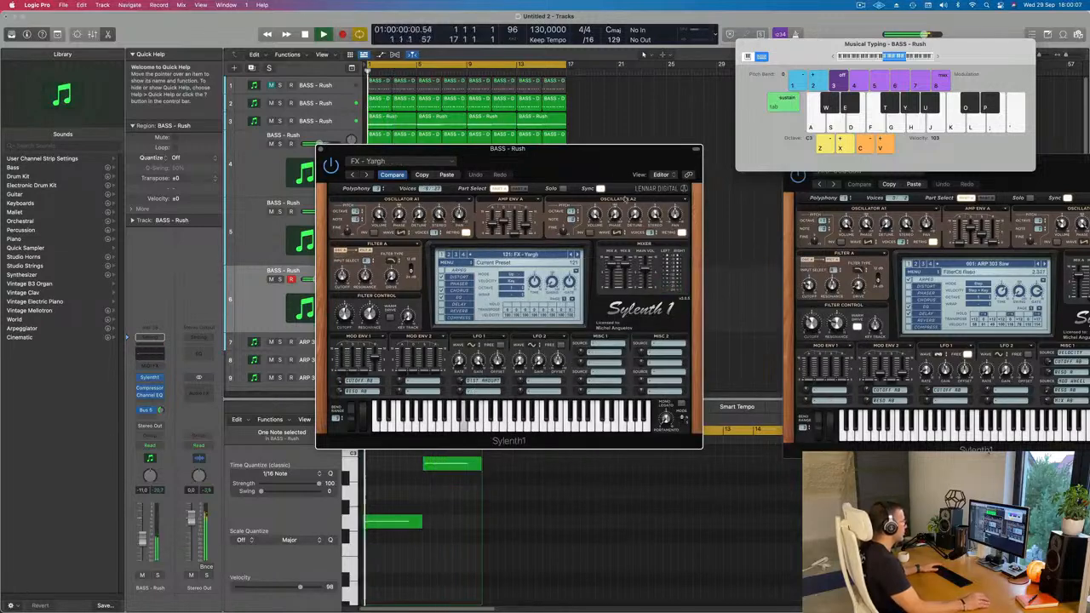
left_click_drag(622, 149, 681, 152)
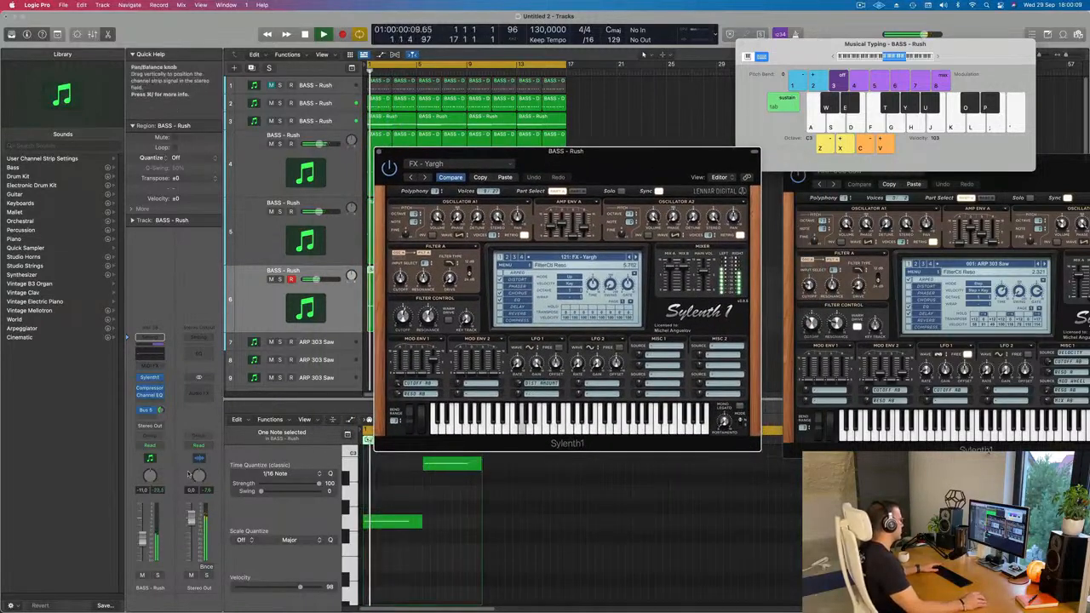
left_click_drag(143, 542, 143, 539)
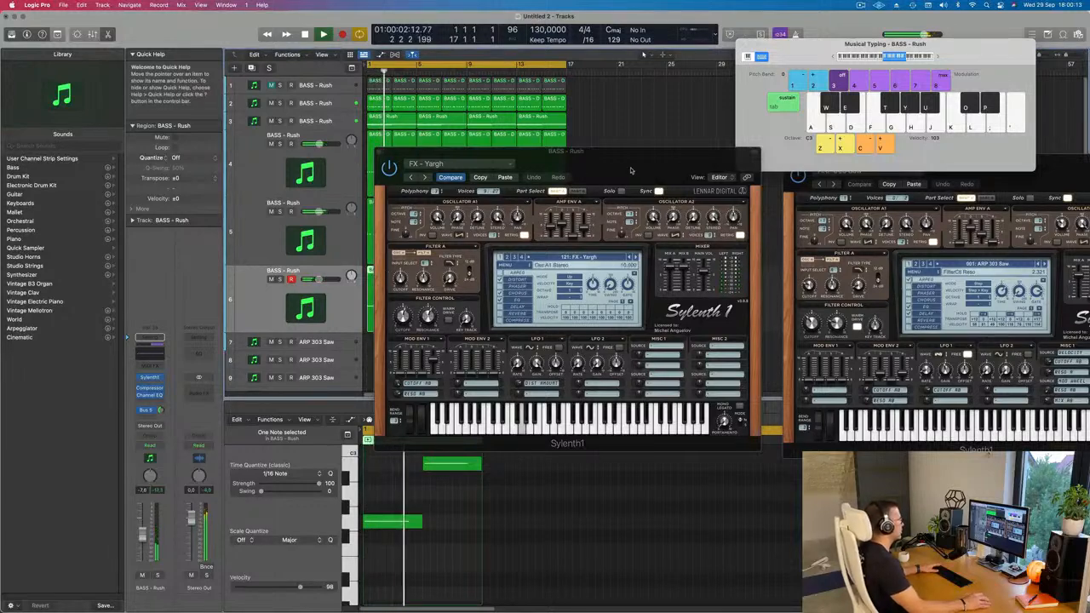
Load the FX - Sweeping Dust preset on track 6 and lower the track's volume to about -13.6 dB.
left_click_drag(631, 171, 706, 213)
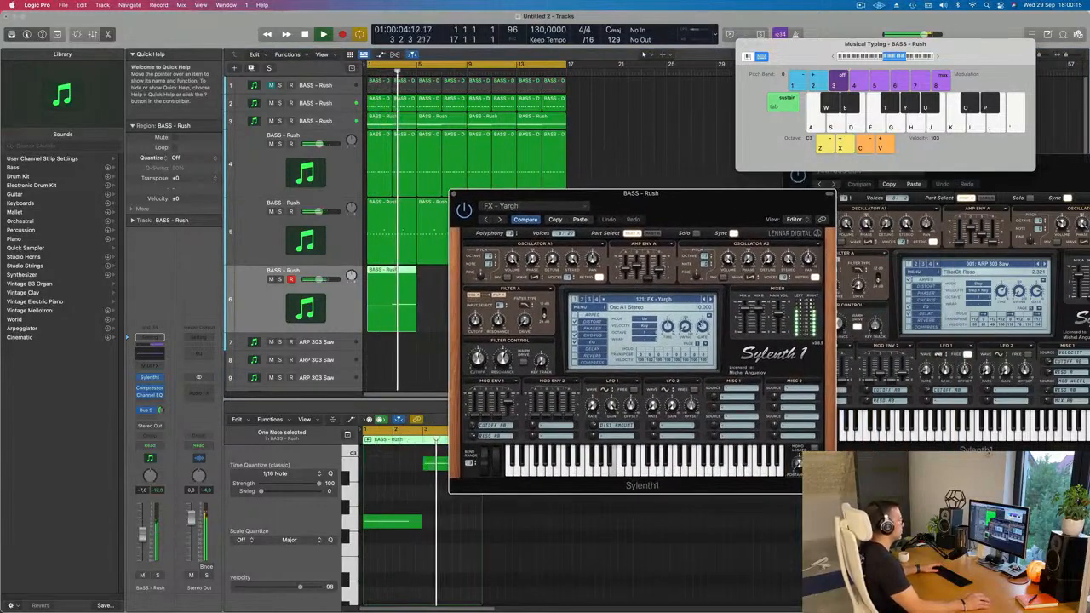
left_click(707, 299)
left_click(706, 298)
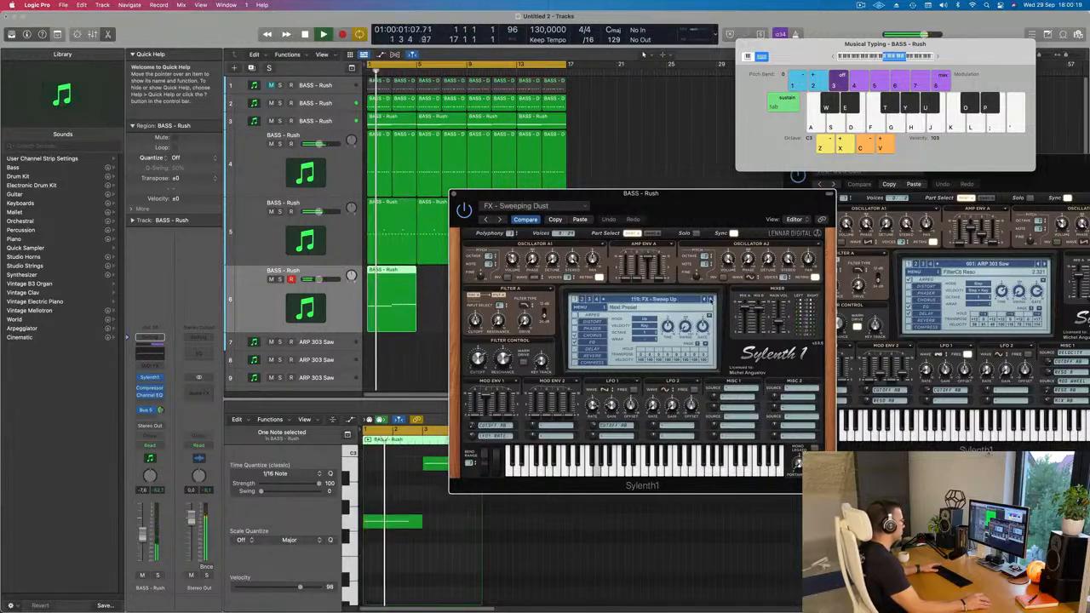
left_click_drag(699, 209, 725, 196)
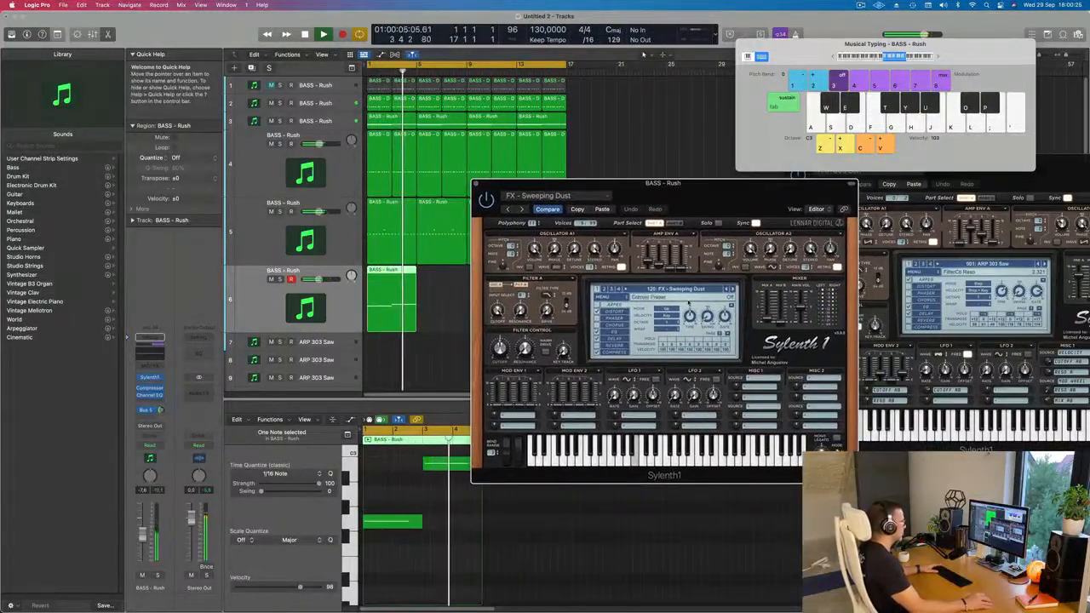
left_click_drag(142, 537, 142, 545)
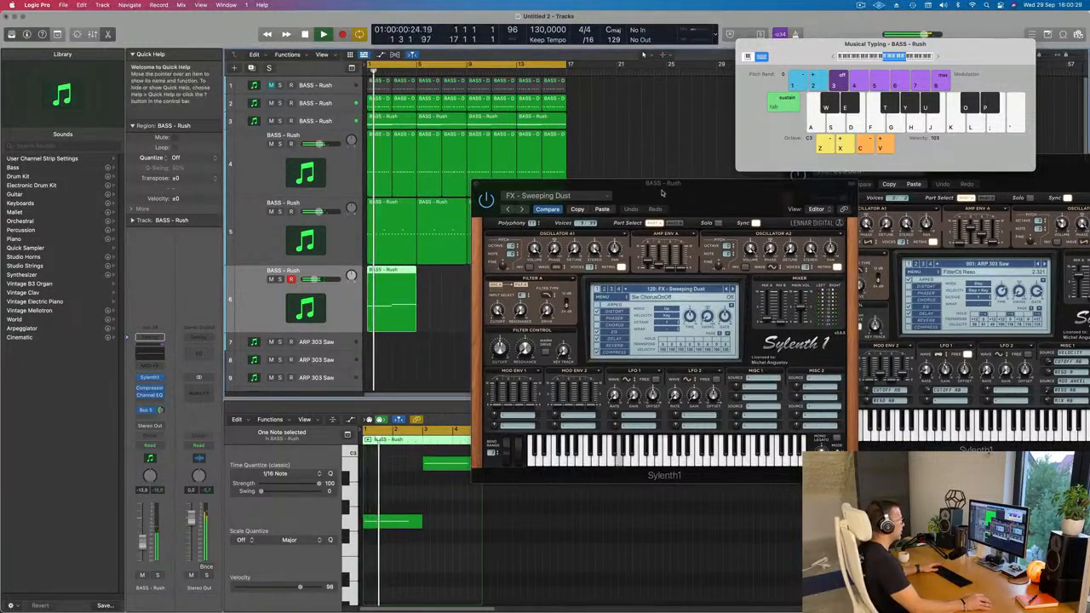
Repeat track 6's region three times so the part runs to bar 17, and select all regions on that track.
left_click_drag(630, 184, 869, 195)
left_click(390, 308)
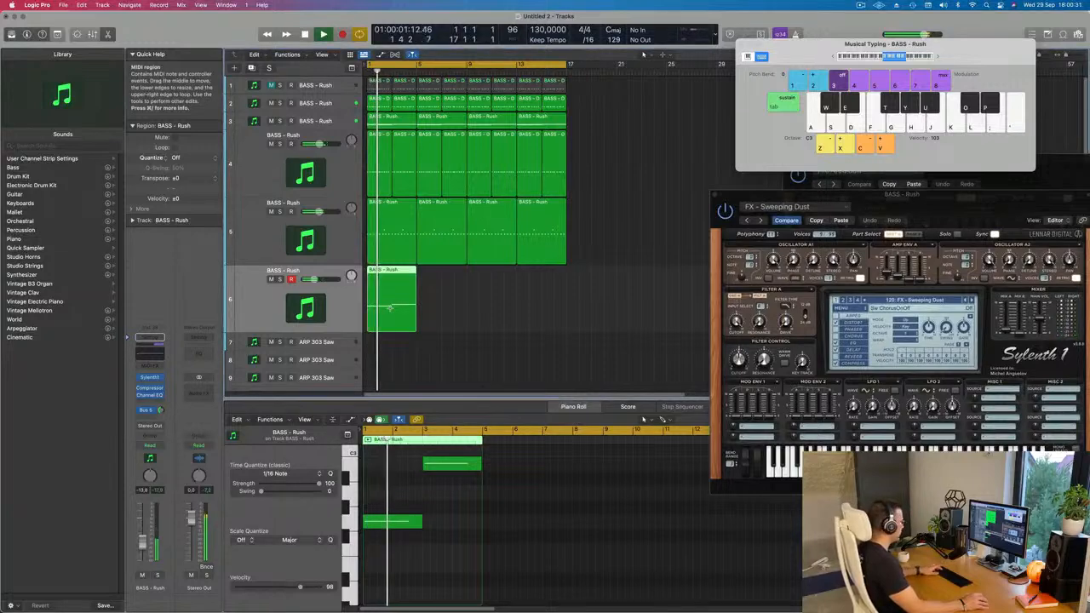
key("super+r")
key("super+r")
key("super+r")
key("super+r")
key("super+z")
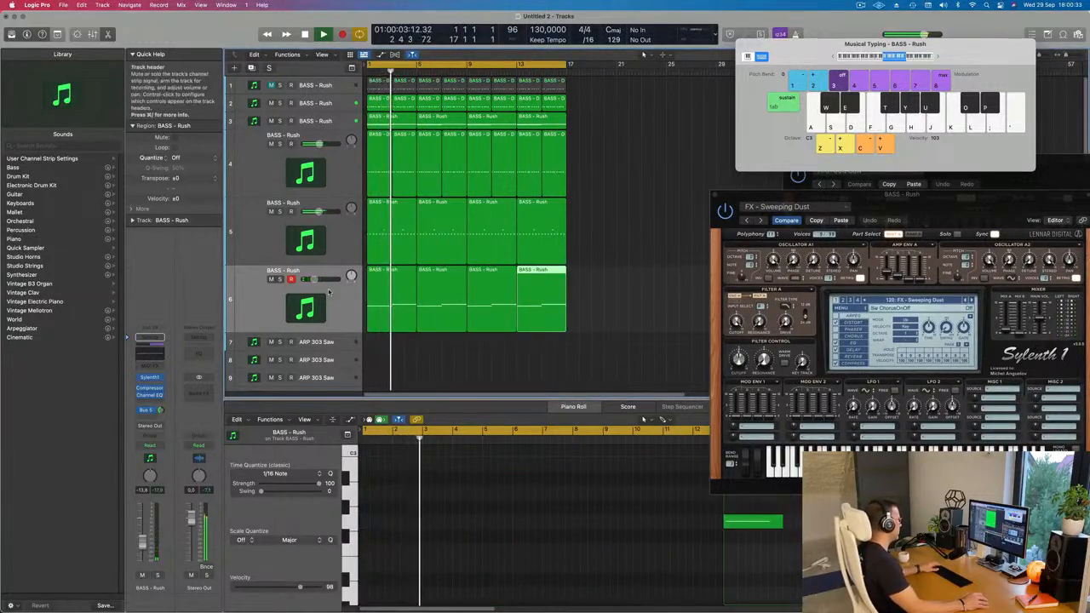
left_click(333, 300)
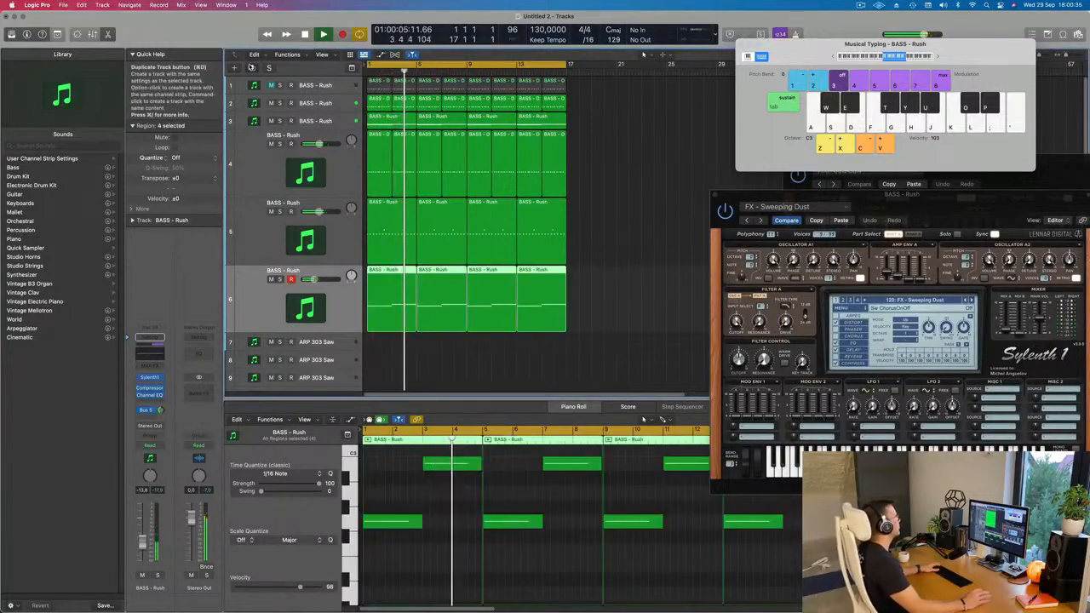
Duplicate track 6, copy its first region onto the new track 7 and repeat it three times up to bar 17.
left_click(256, 67)
left_click(385, 278)
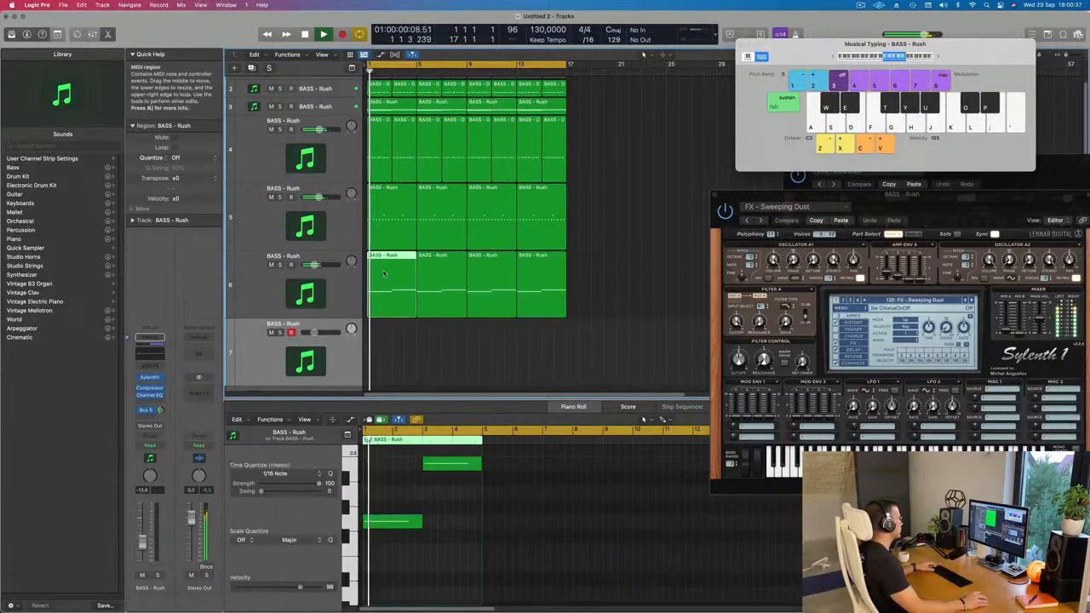
left_click_drag(380, 274, 379, 331)
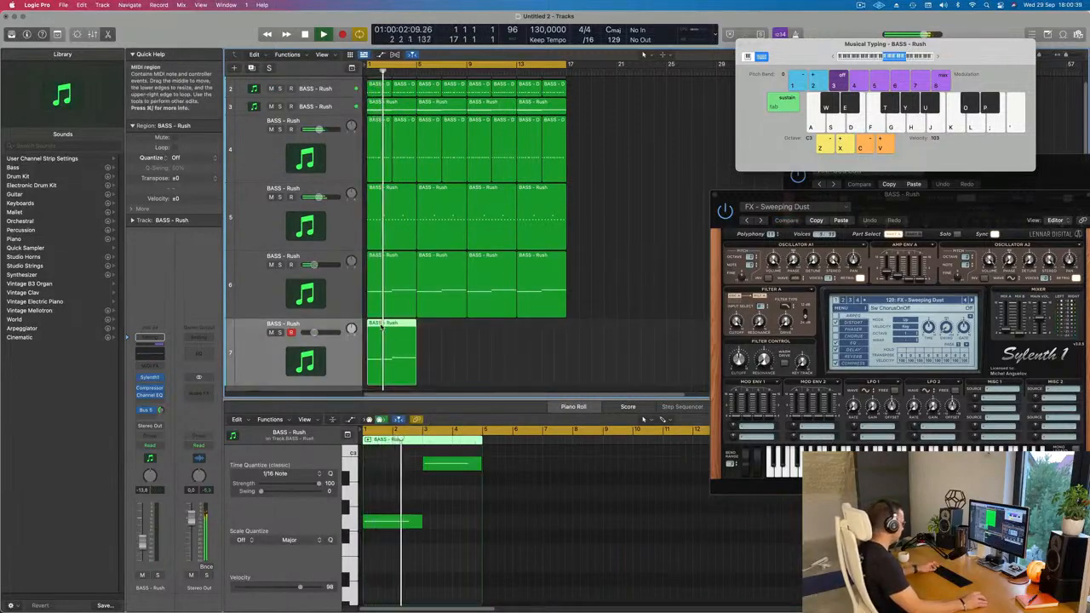
key("super+r")
key("super+r")
key("super+r")
Select all regions on track 7, open its Sylenth1 instrument and restart playback from the beginning.
left_click_drag(899, 198, 798, 165)
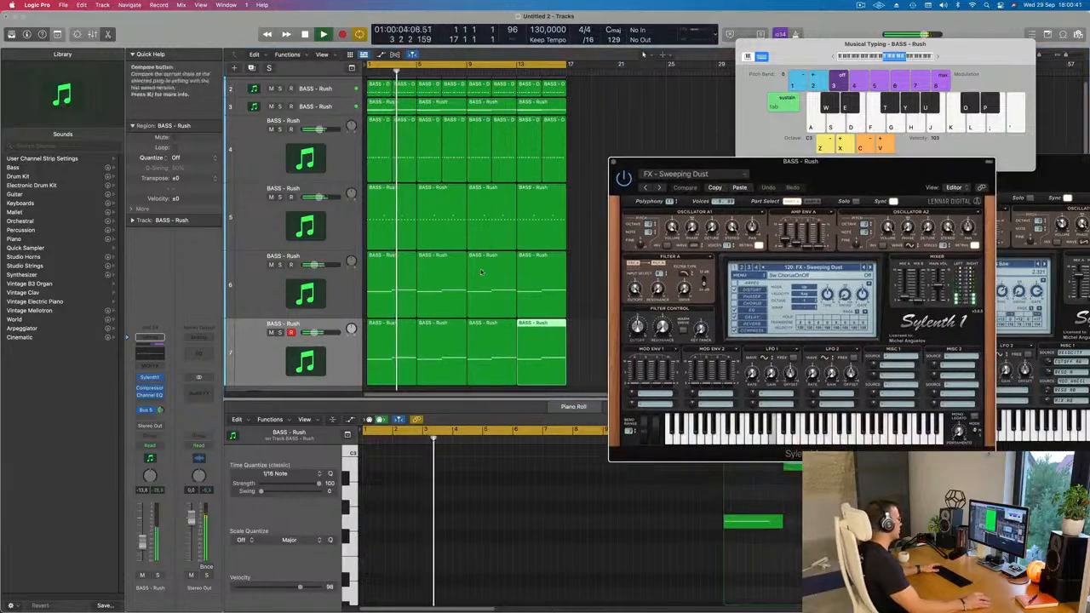
left_click(254, 353)
key("Return")
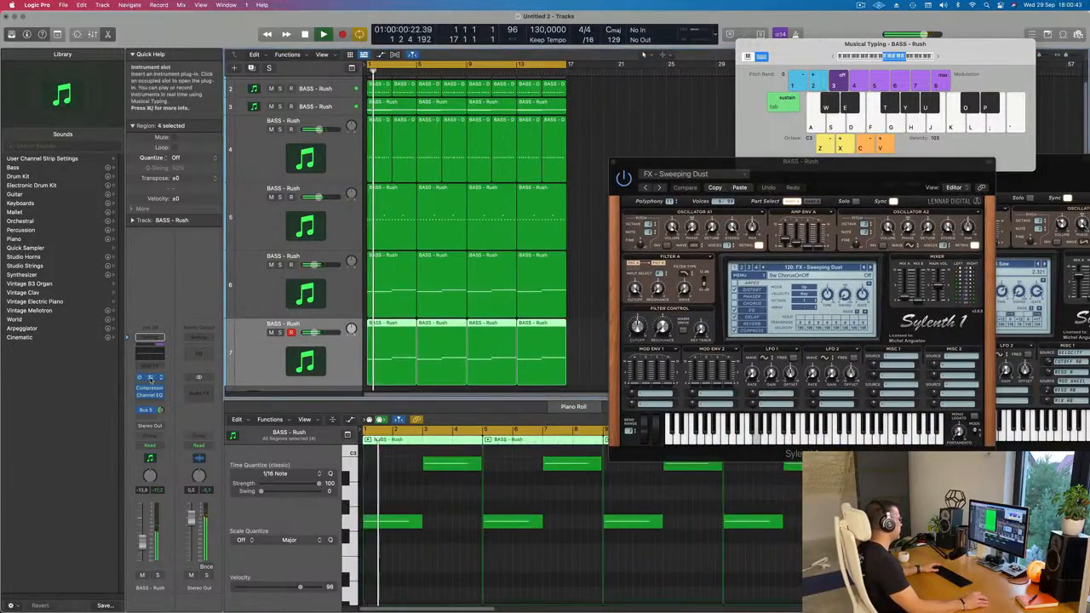
left_click(148, 378)
key("Return")
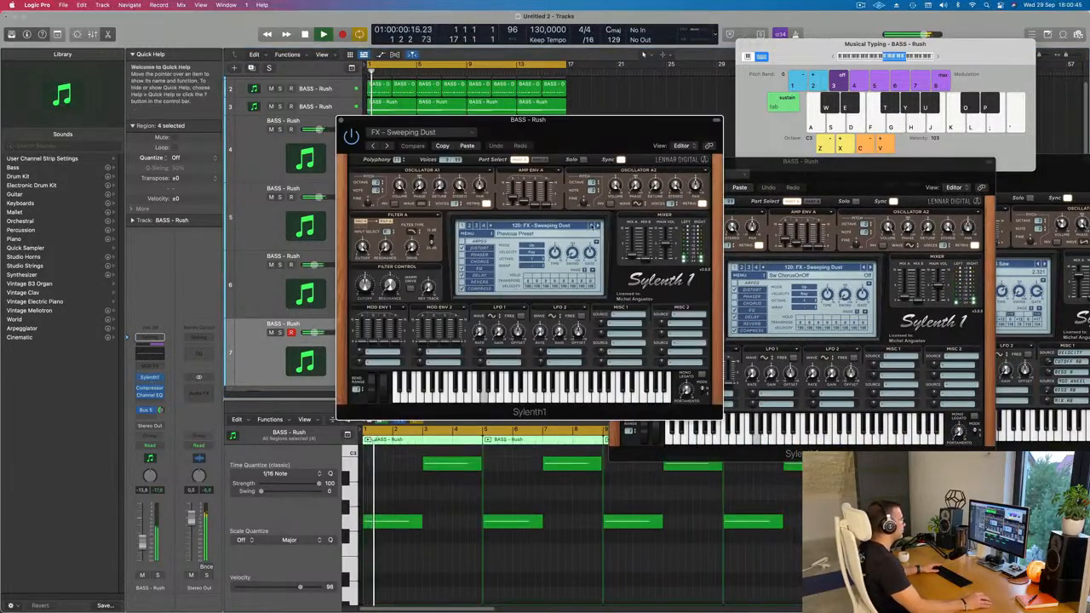
Audition the preceding presets on track 7, from FX - Sweep Up through FX - Strange Robot and FX - Space Echo to FX - Sidechained Sweep.
left_click(592, 226)
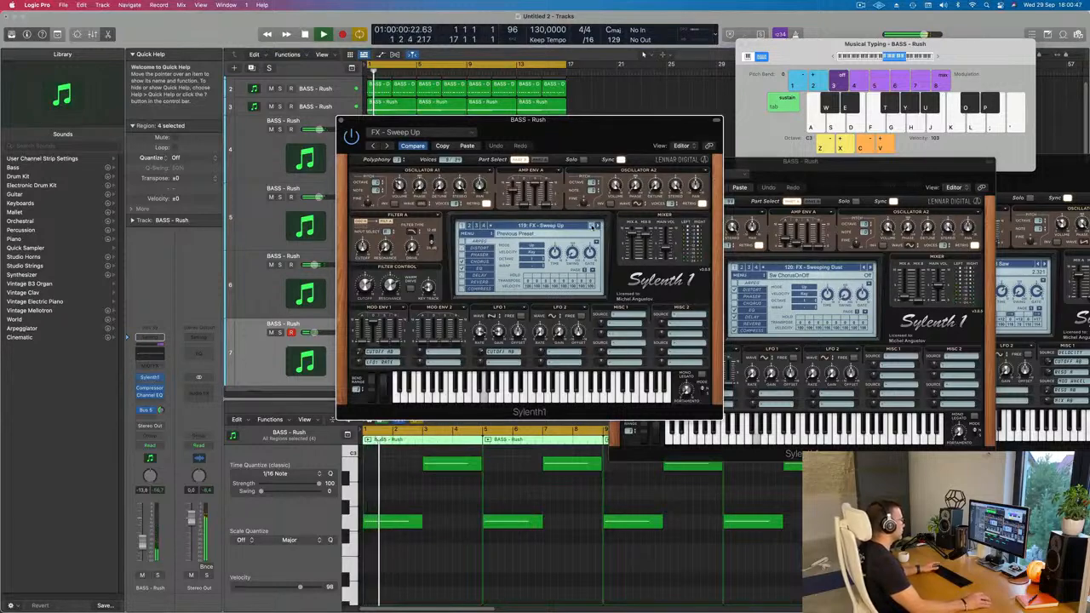
left_click(592, 226)
left_click(592, 226)
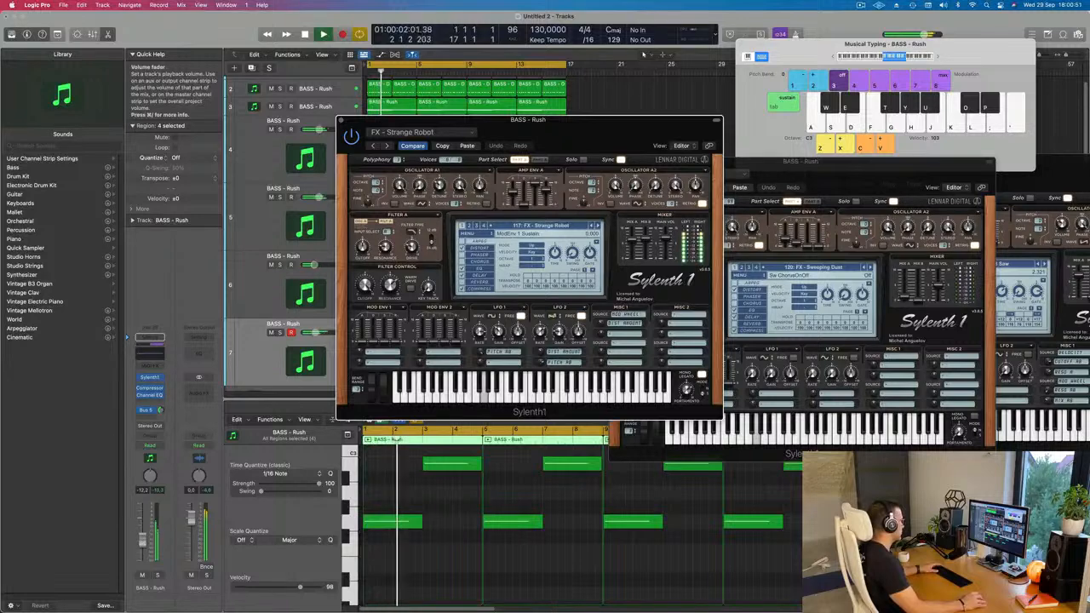
left_click(592, 227)
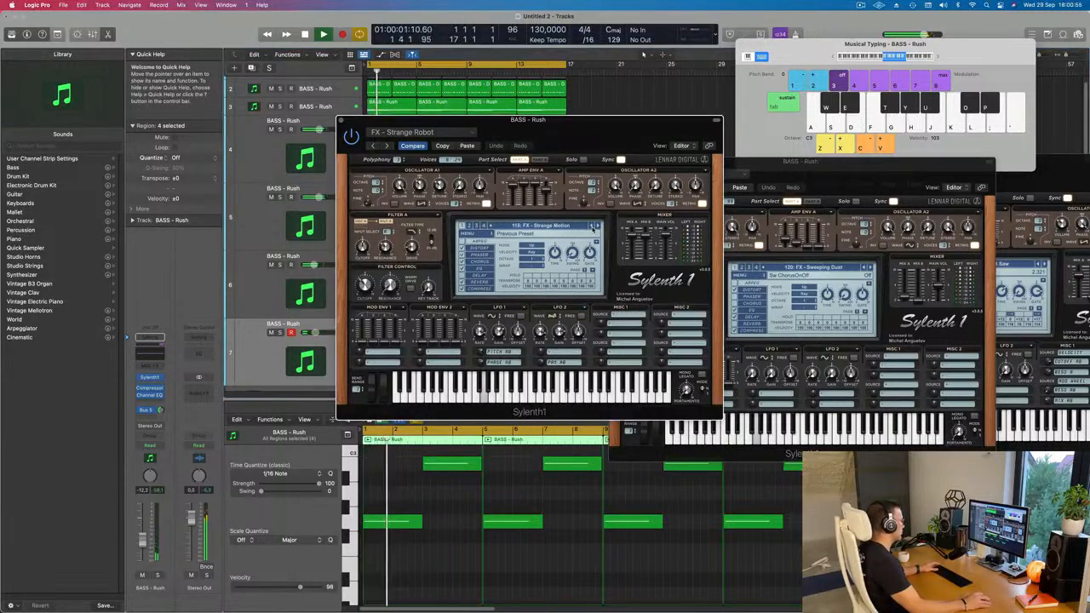
left_click(594, 225)
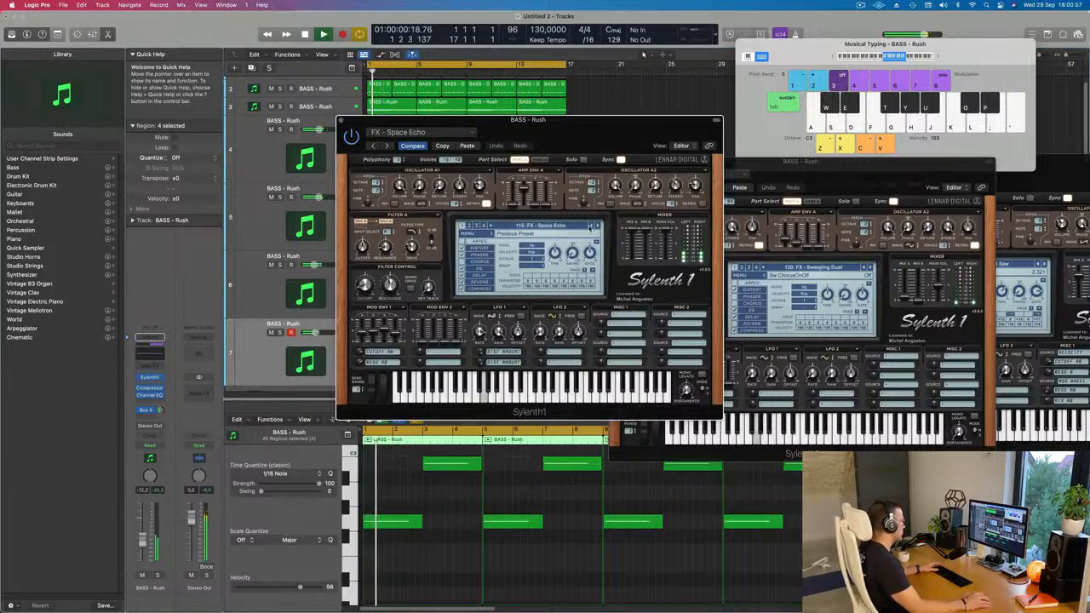
left_click(590, 227)
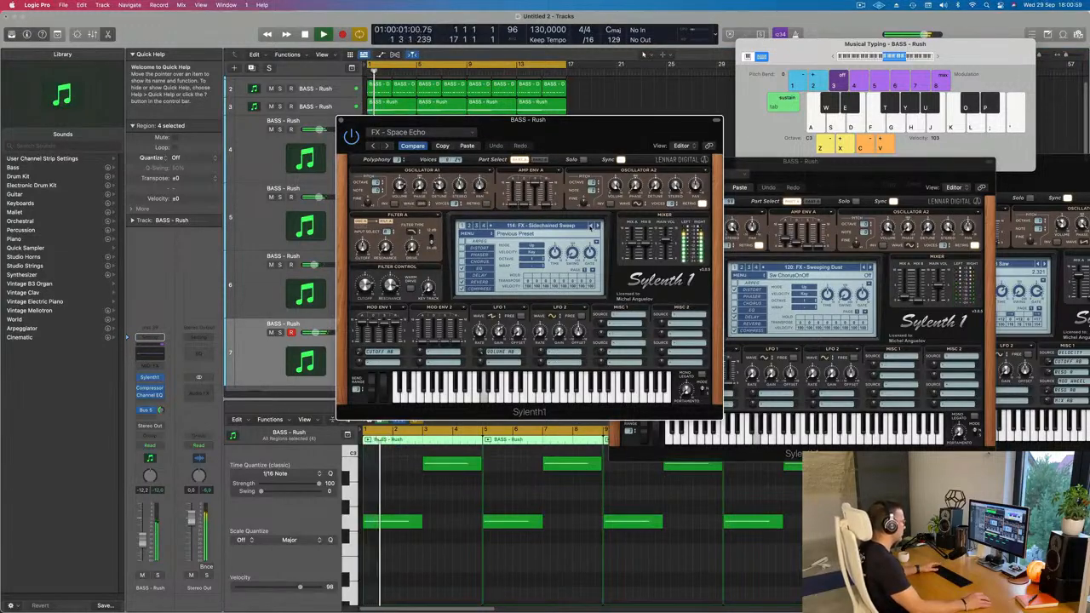
Continue back through FX - Robot, FX - Reverb Kick and FX - No Air to FX - Minimal Clap.
left_click(590, 227)
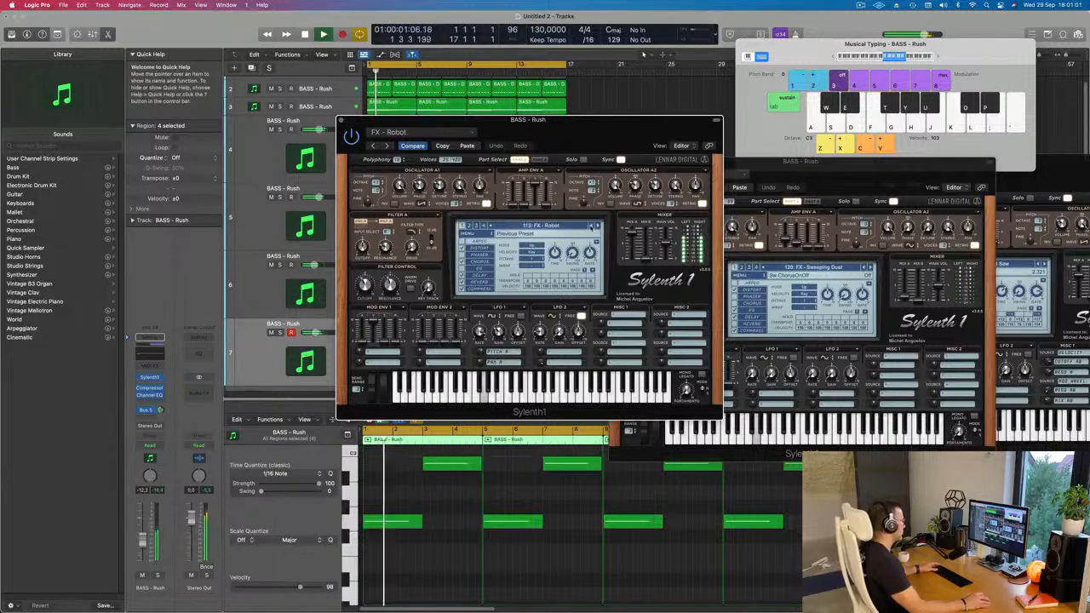
left_click(591, 227)
left_click(590, 226)
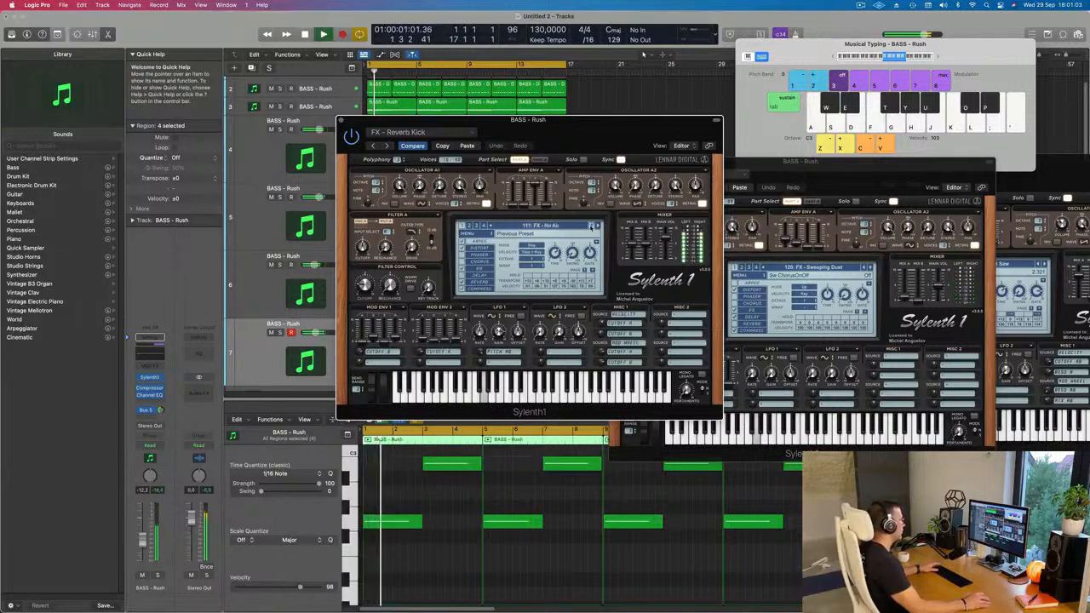
left_click(590, 226)
left_click(590, 227)
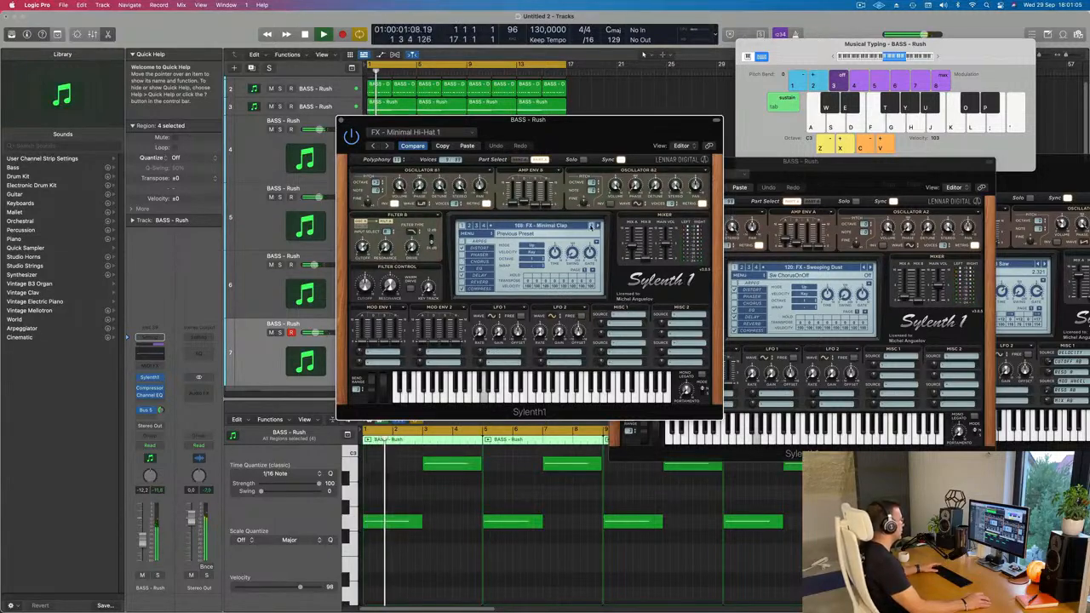
Step back to FX - Low Energy, pause playback, and audition the neighbouring FX - Mono Upgrade preset.
left_click(590, 227)
left_click(590, 226)
left_click(590, 227)
key("space")
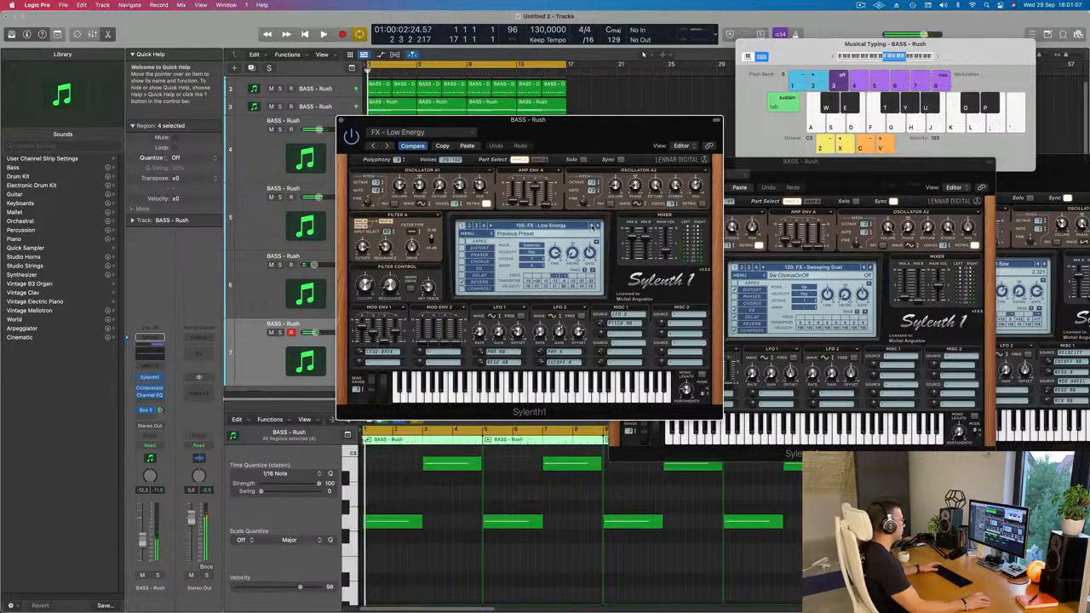
left_click(597, 226)
key("space")
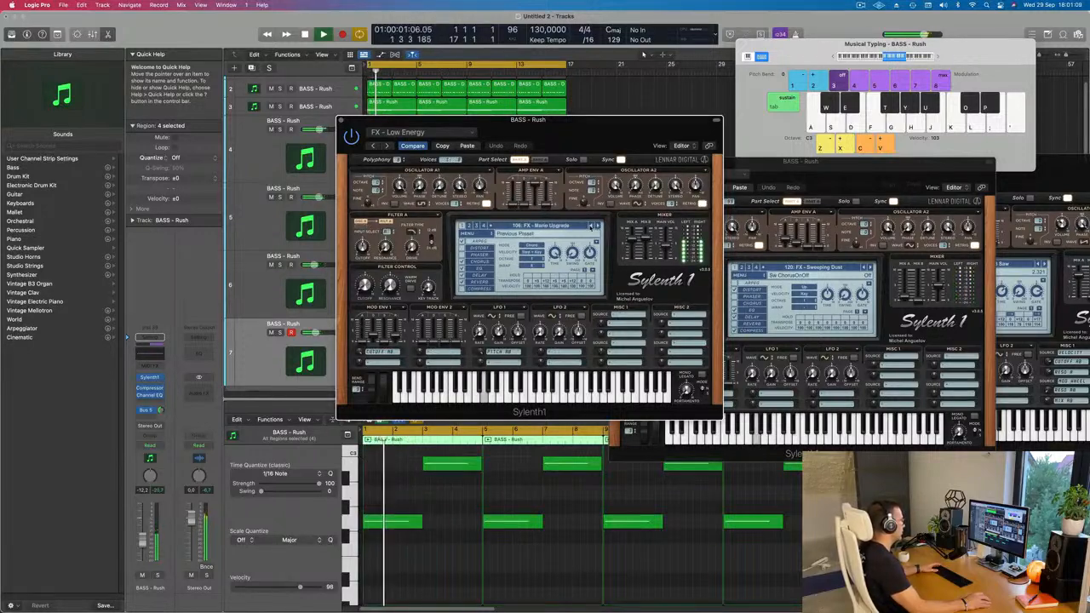
Step back past the kick presets and audition FX - Helicopter Sweep, FX - Ghosts In Pad and FX - Digital Transformer.
left_click(590, 227)
left_click(590, 227)
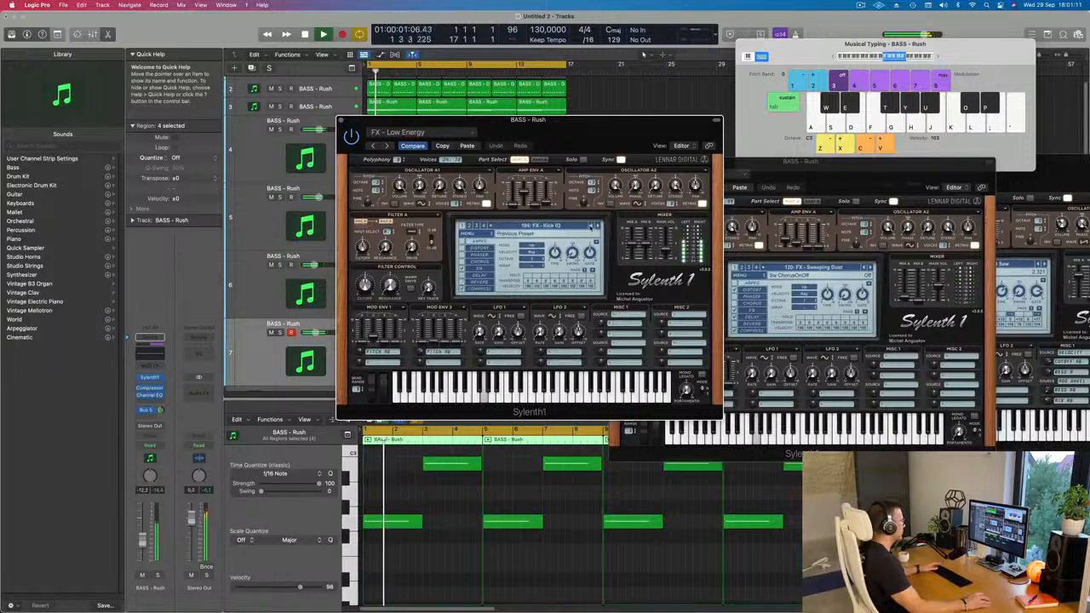
left_click(590, 226)
left_click(590, 227)
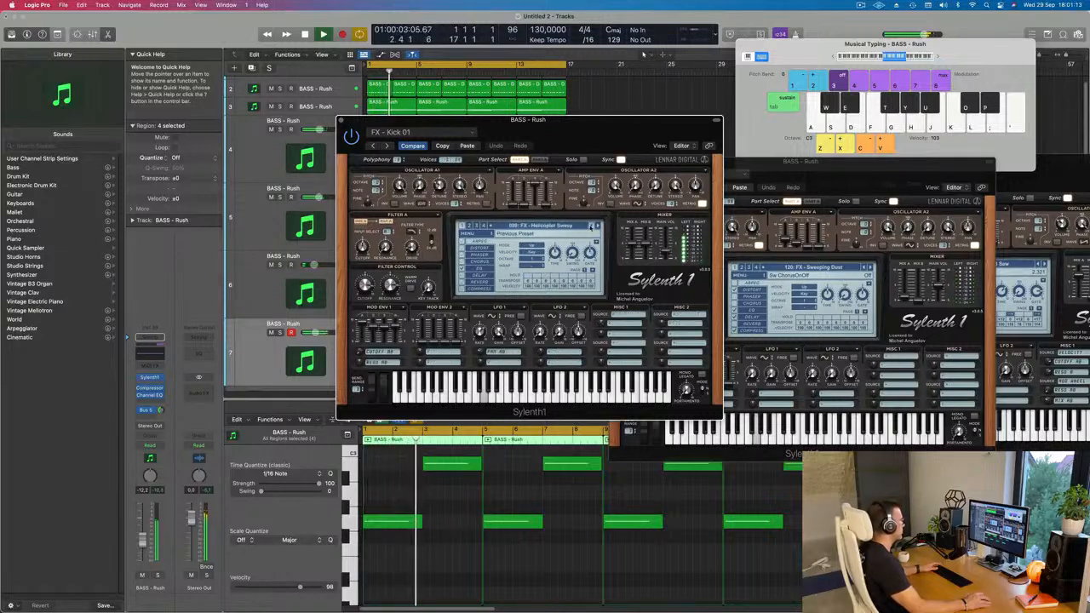
left_click(590, 226)
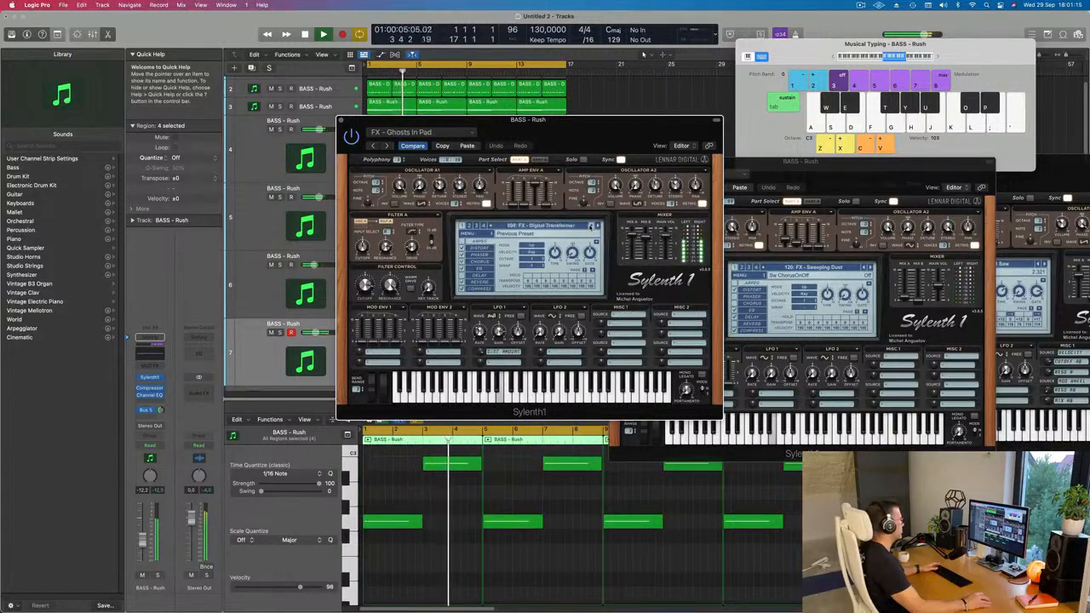
Continue back past FX - Clap and audition FX - Alien Drone on track 7.
left_click(590, 226)
left_click(590, 227)
left_click(590, 226)
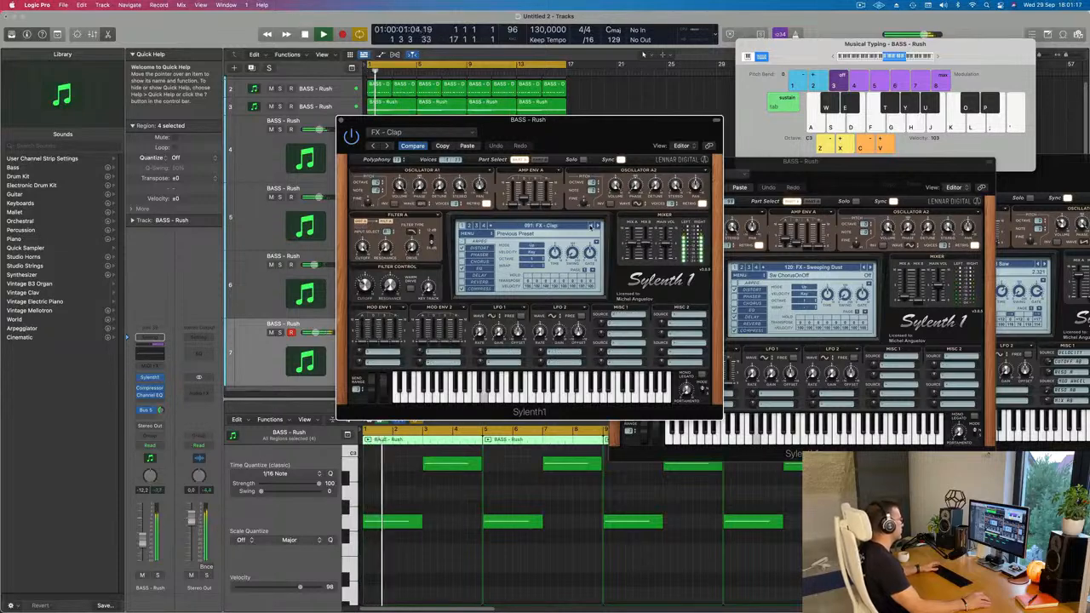
left_click(590, 227)
left_click(590, 227)
left_click(590, 227)
left_click(590, 226)
Move back into the bass presets, compare BASS - Zeppelin with BASS - Wippenberg, and load BASS - Wippenberg on track 7.
left_click(590, 227)
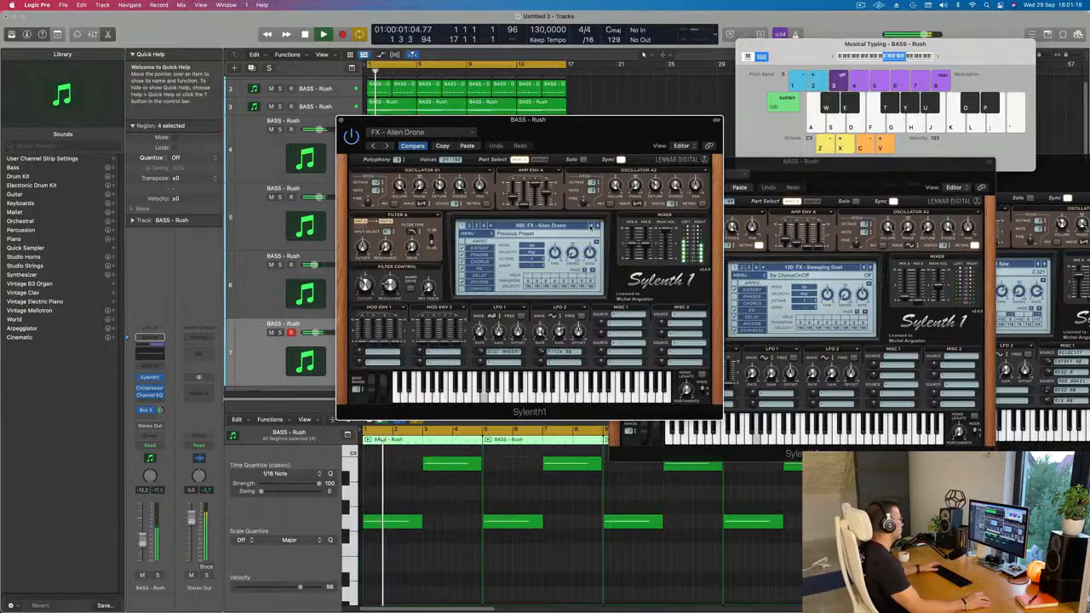
left_click(590, 226)
left_click(590, 227)
left_click(590, 227)
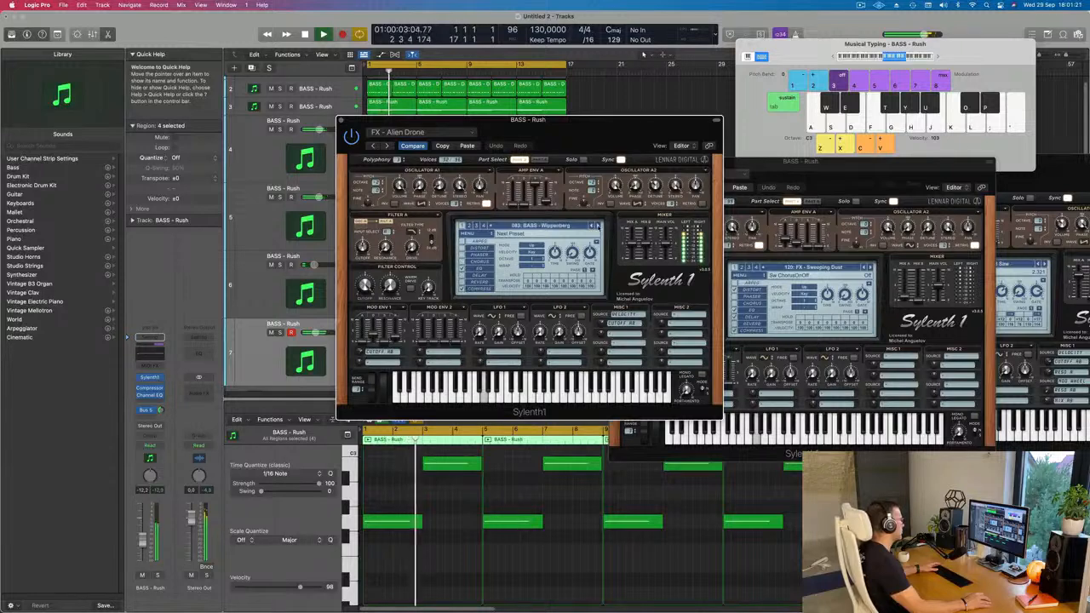
left_click(596, 227)
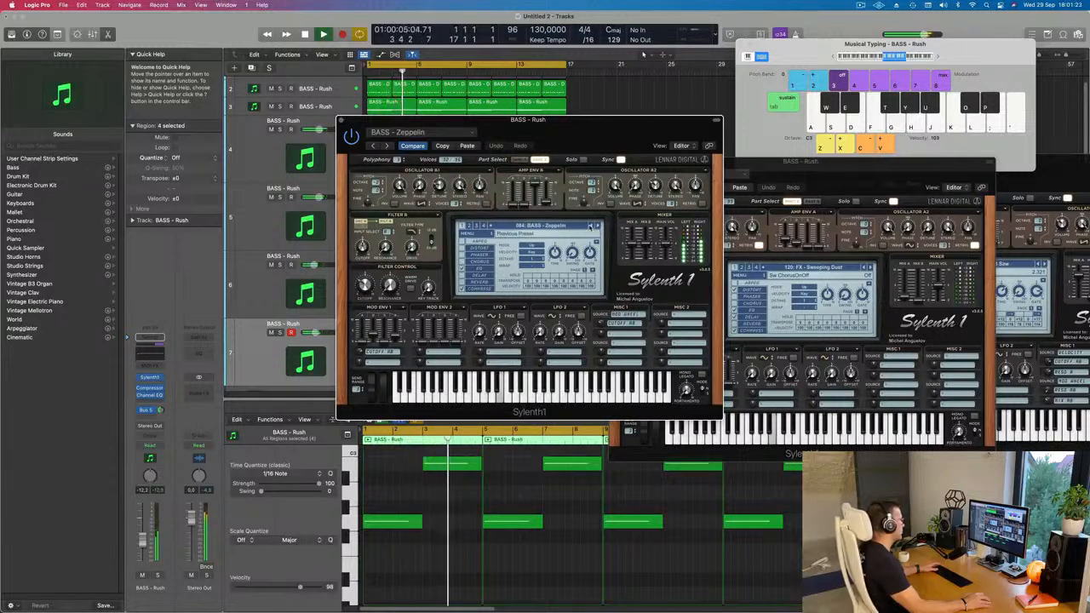
left_click(590, 226)
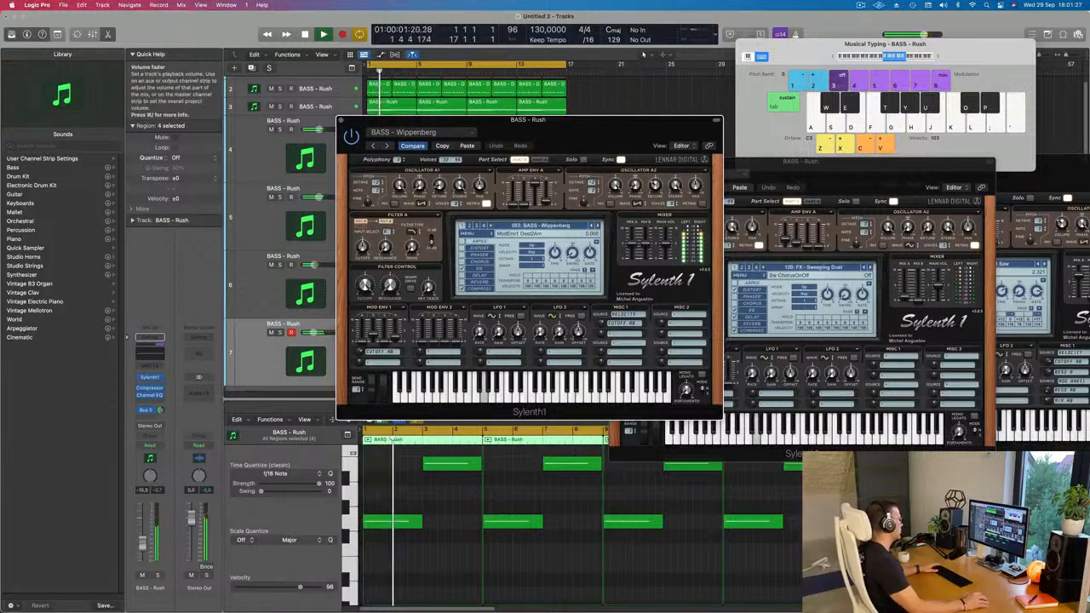
Set track 7's volume to about -12.6 dB and turn down its Bus 5 send.
left_click_drag(144, 546, 144, 547)
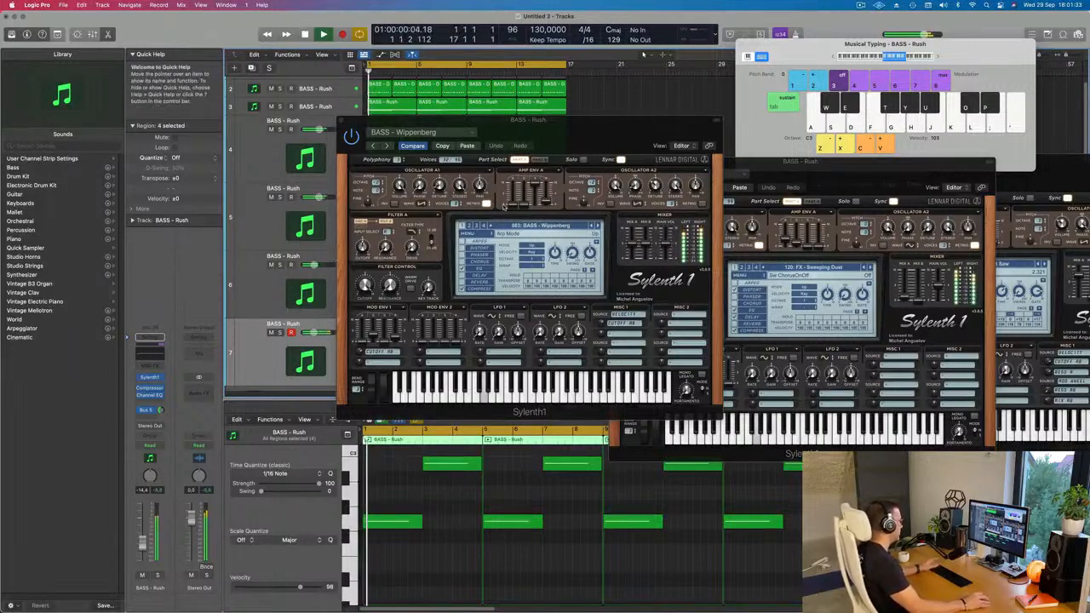
left_click(159, 410)
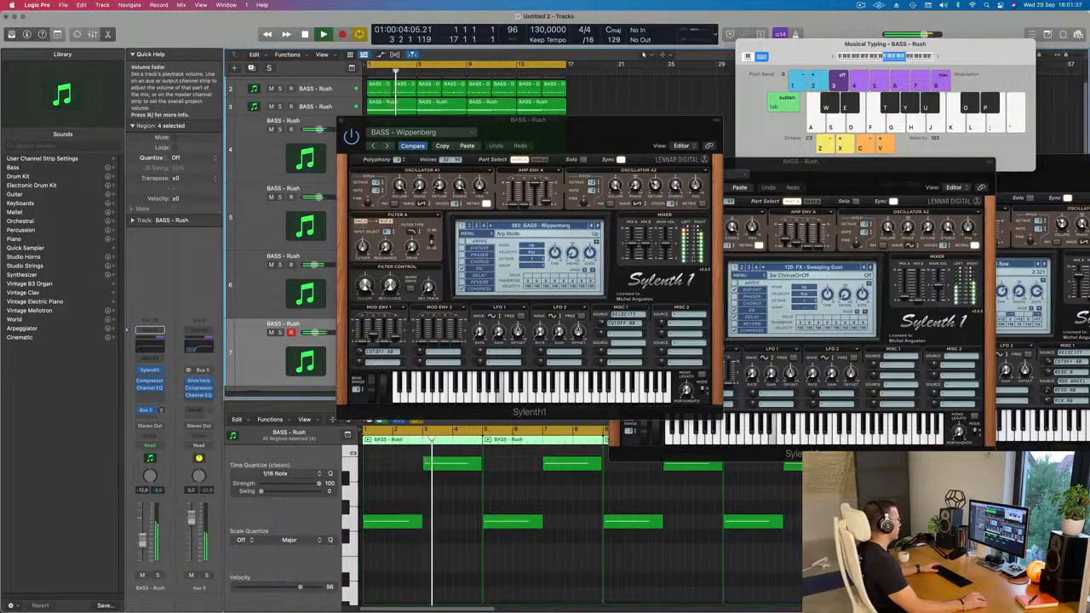
Move the Sylenth1 window clear of the regions and adjust the Filter Control cutoff of the BASS - Wippenberg patch.
left_click_drag(574, 145, 664, 174)
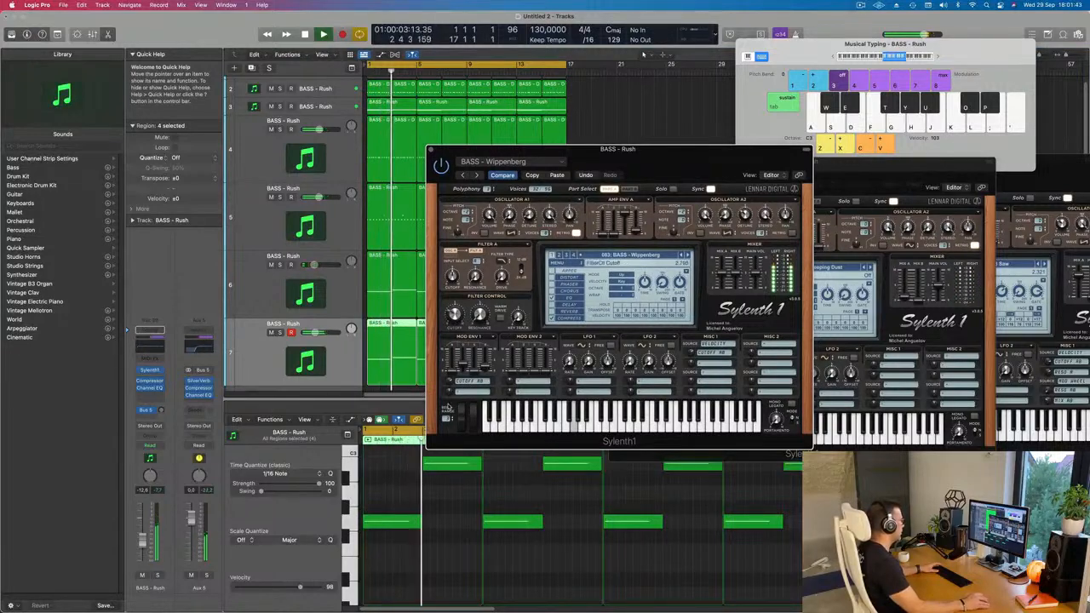
left_click_drag(456, 316, 465, 298)
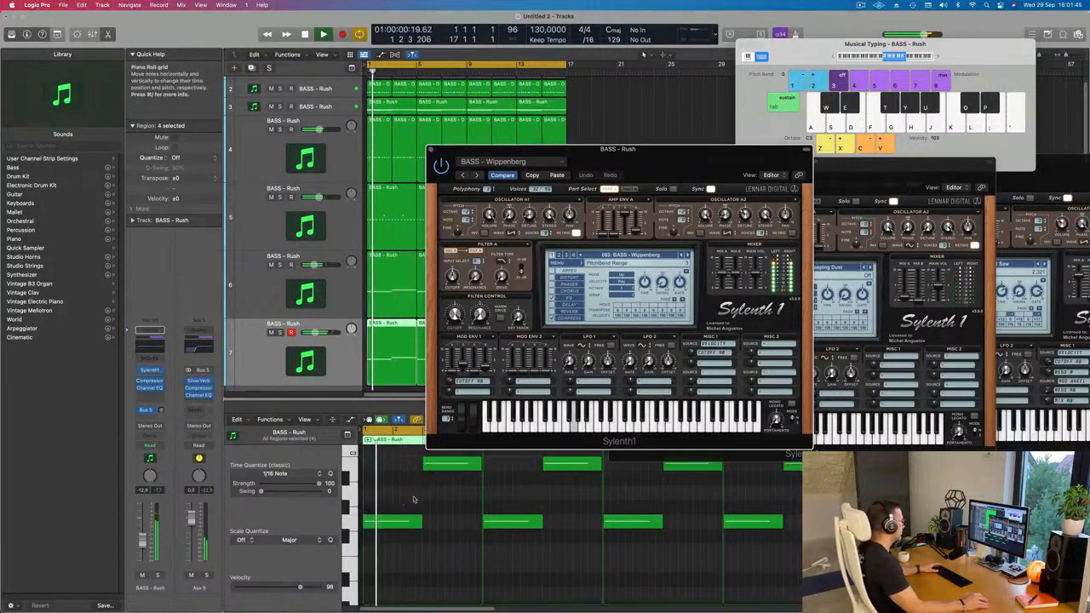
left_click(437, 536)
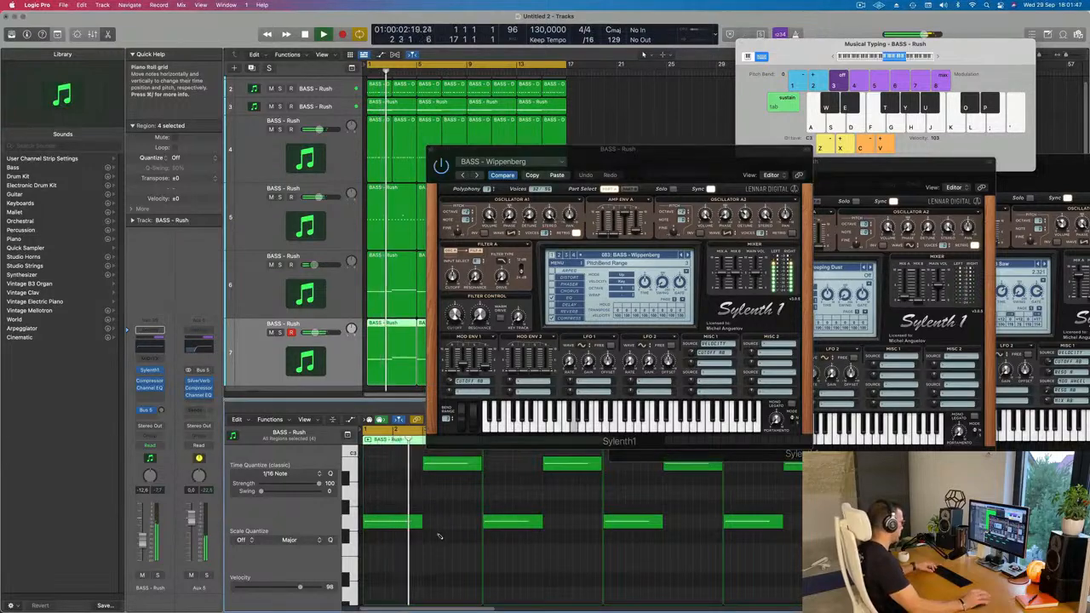
key("super+a")
key("Delete")
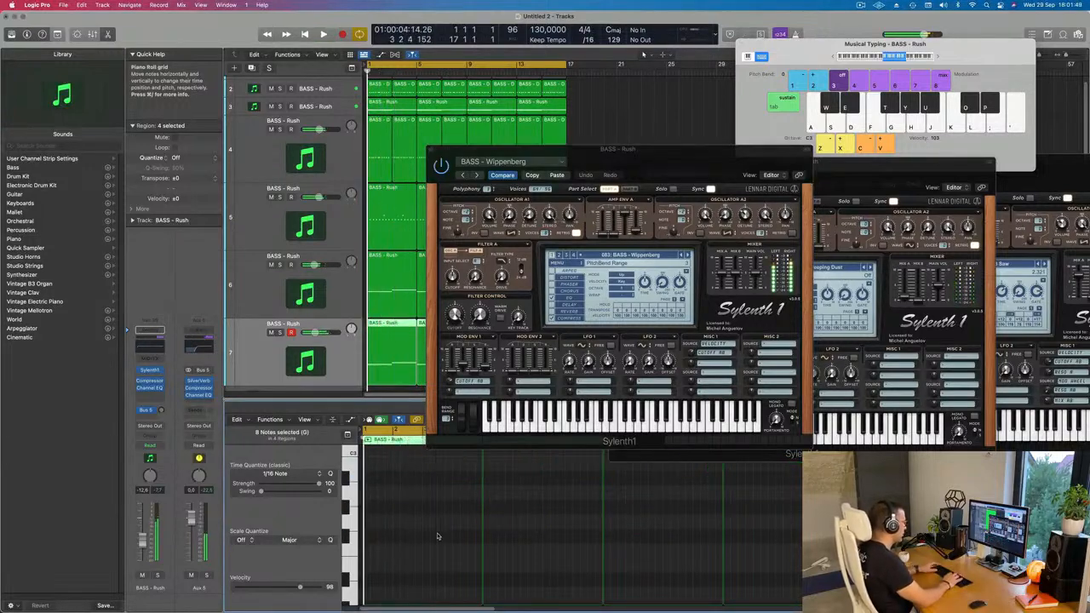
key("super+z")
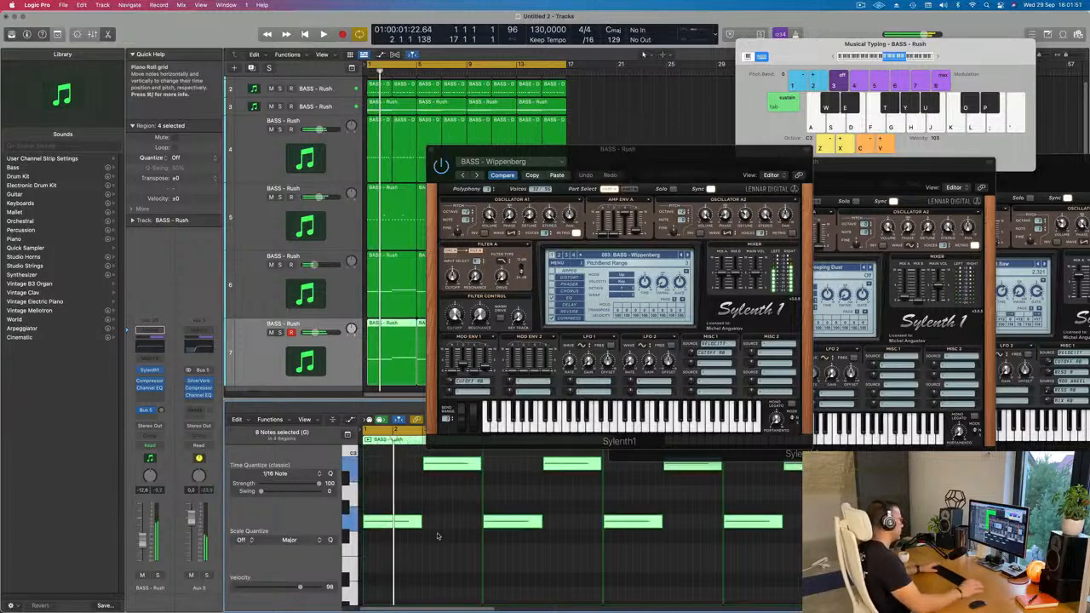
Move the Sylenth1 window aside and audition the bass presets from BASS - Wide Boy back to BASS - Very Fat on track 7.
left_click_drag(724, 164, 637, 151)
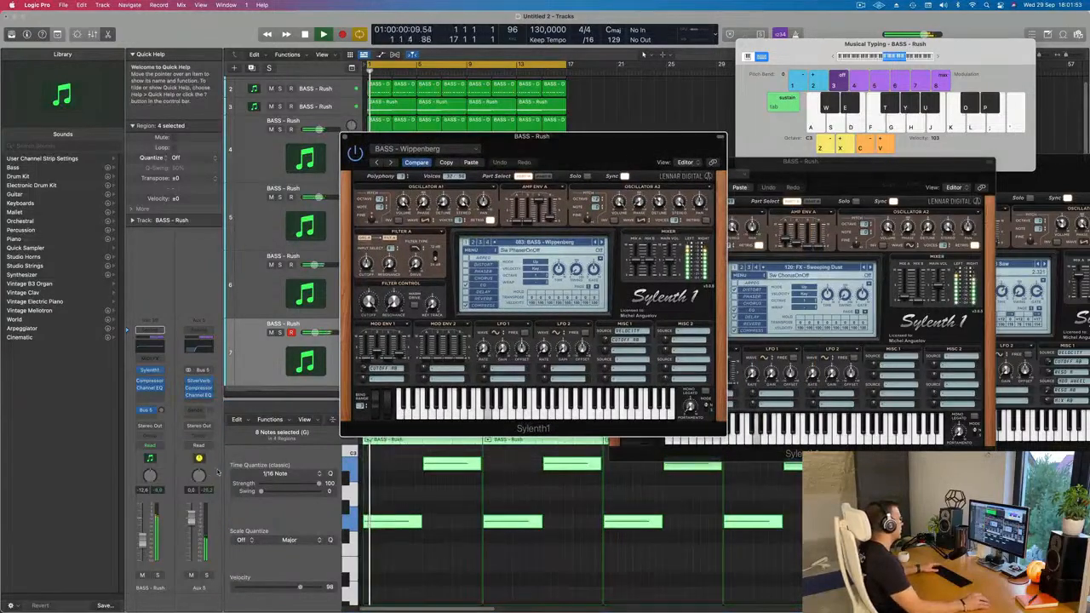
left_click(264, 508)
key("space")
key("space")
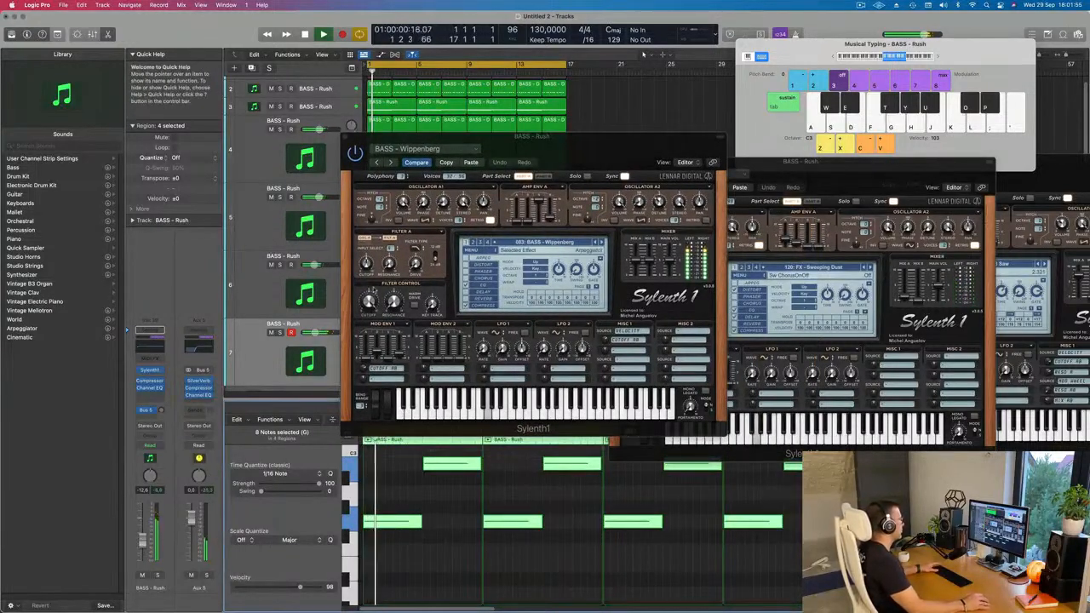
left_click(597, 243)
key("space")
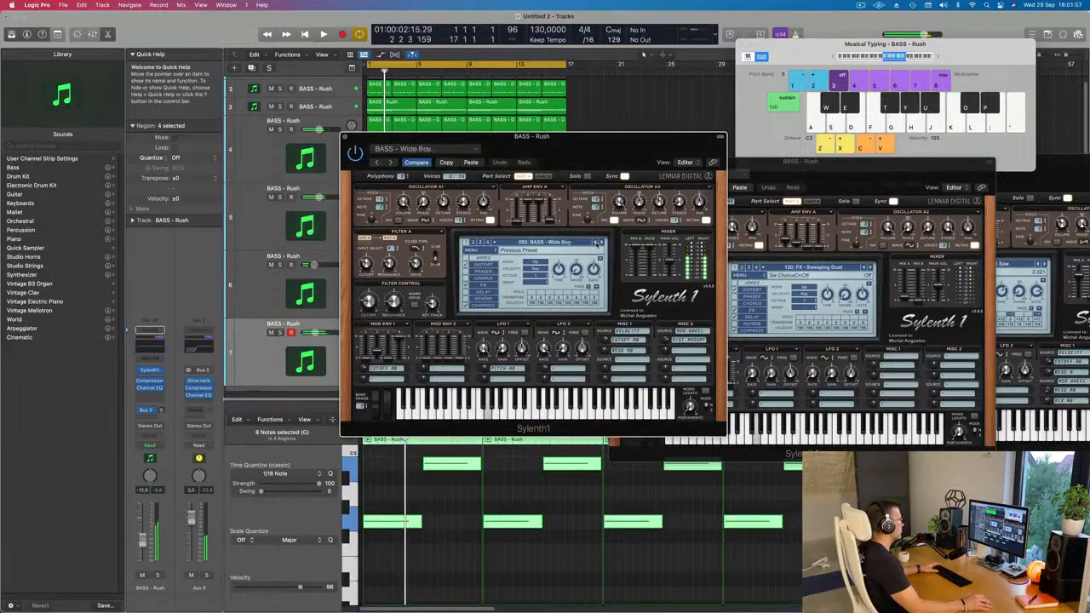
left_click(597, 244)
left_click(597, 244)
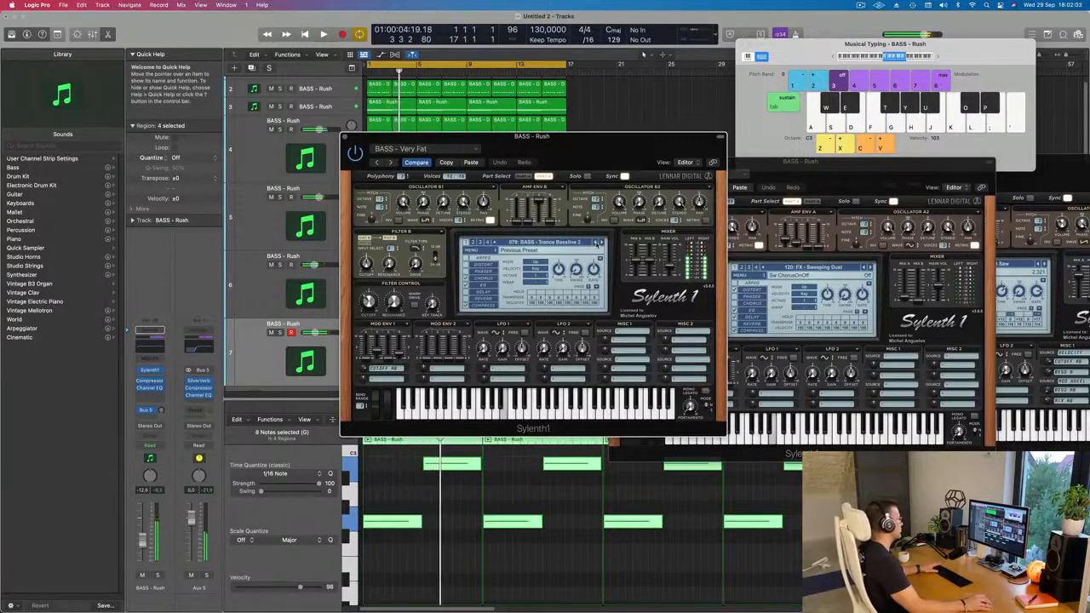
Continue back through the Trance Bassline, Trance Bass, Tonight Bass and Sun To Me presets and audition BASS - Sub Bass.
left_click(597, 244)
left_click(597, 243)
left_click(597, 244)
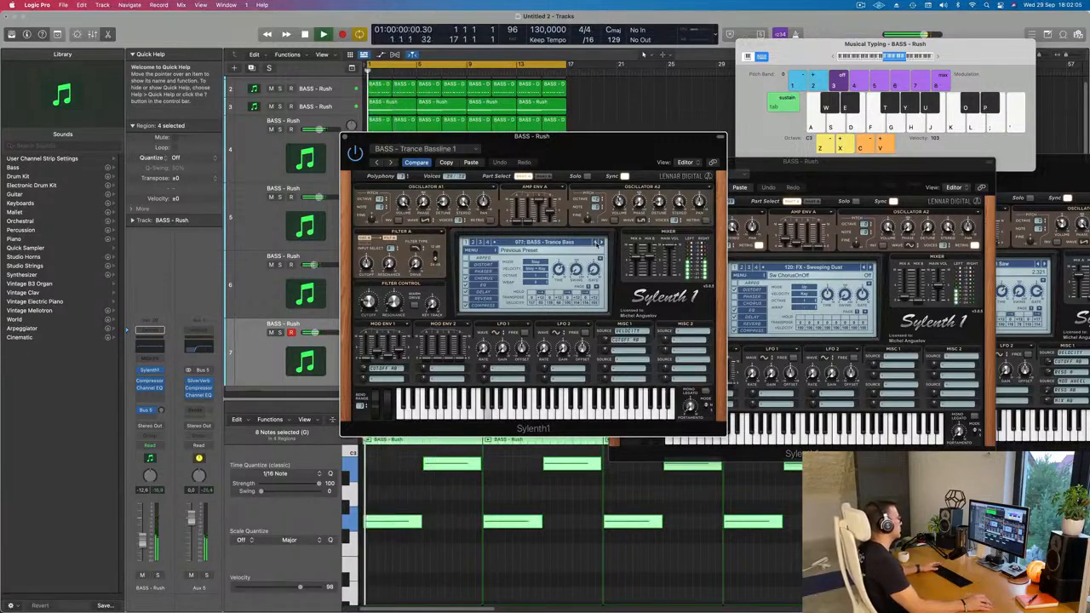
left_click(597, 244)
left_click(597, 243)
left_click(602, 243)
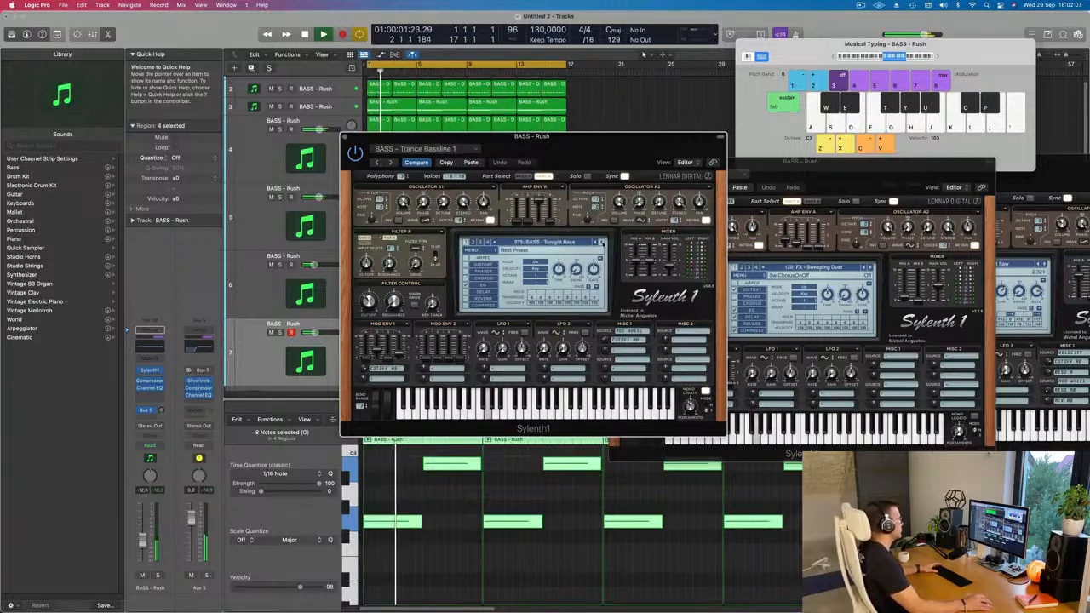
left_click(597, 244)
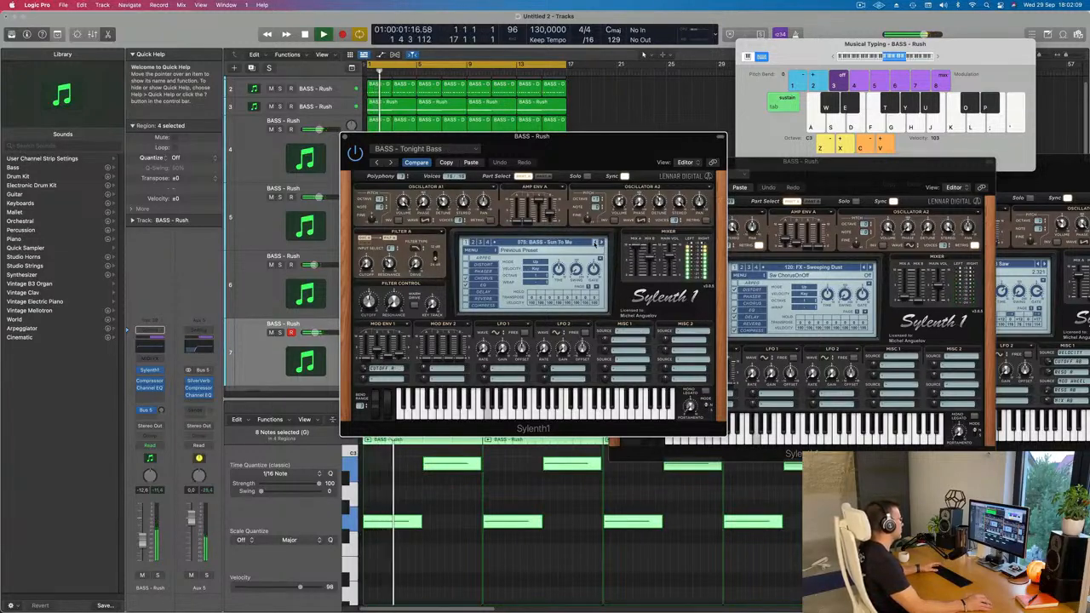
left_click(597, 244)
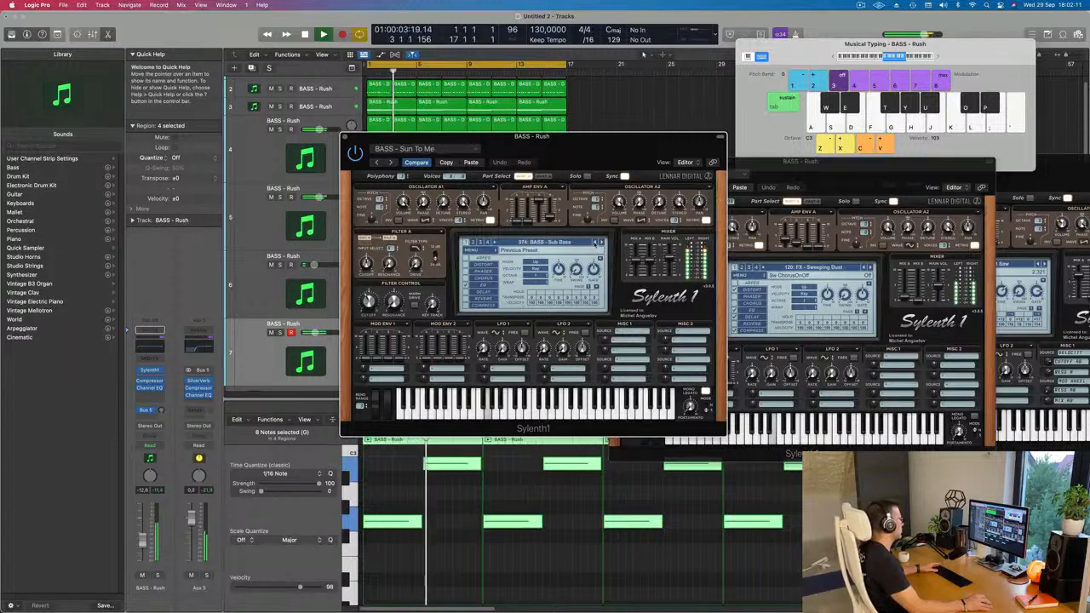
key("space")
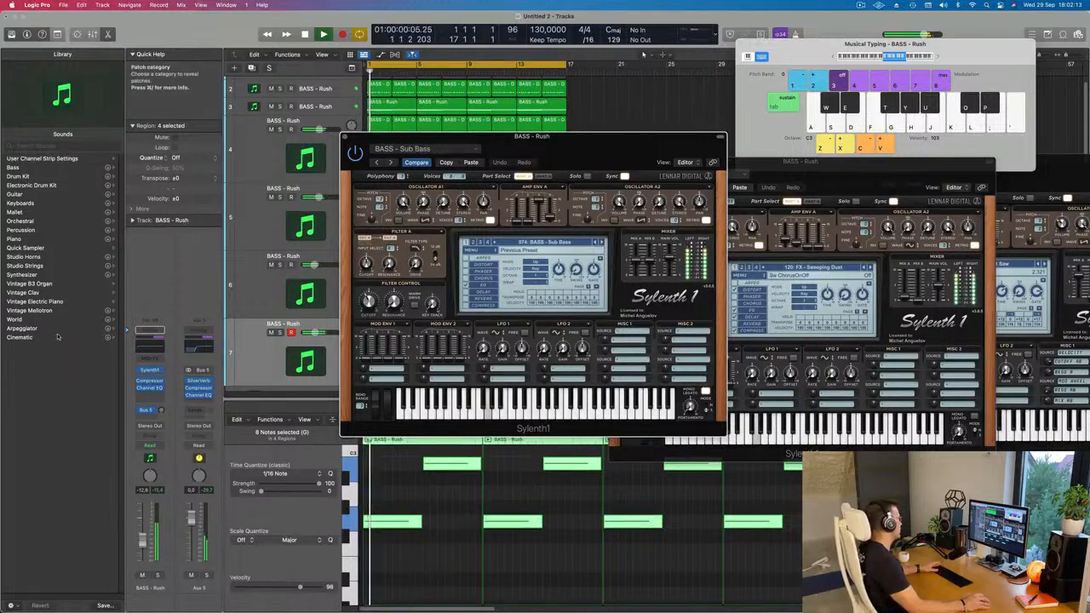
Add an Arpeggiator MIDI effect to track 7 and arrange its window beside the Sylenth1 window.
left_click(153, 358)
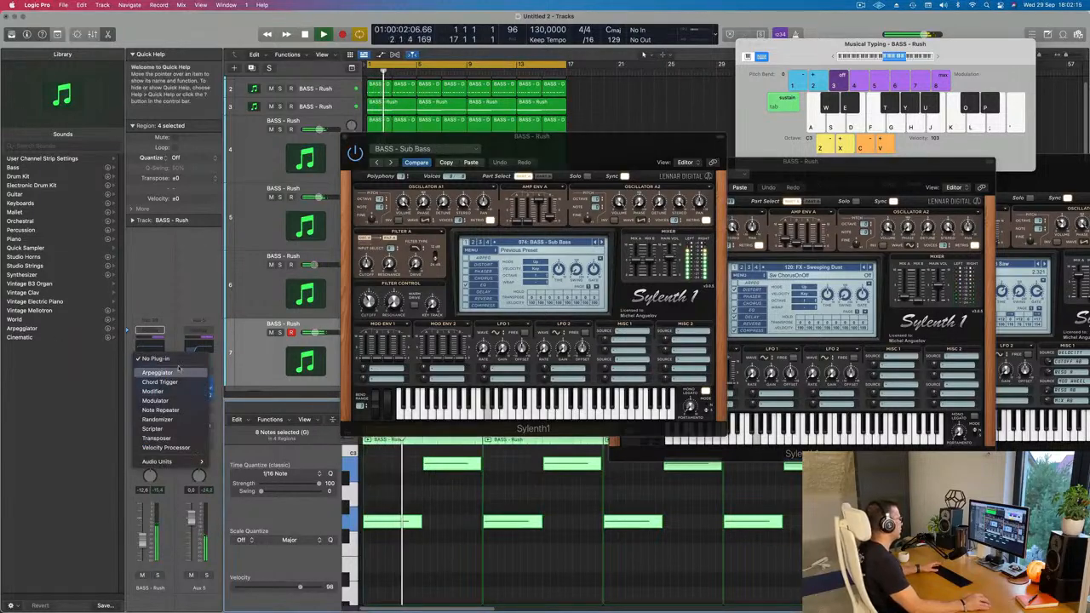
left_click(161, 372)
left_click_drag(582, 143, 931, 136)
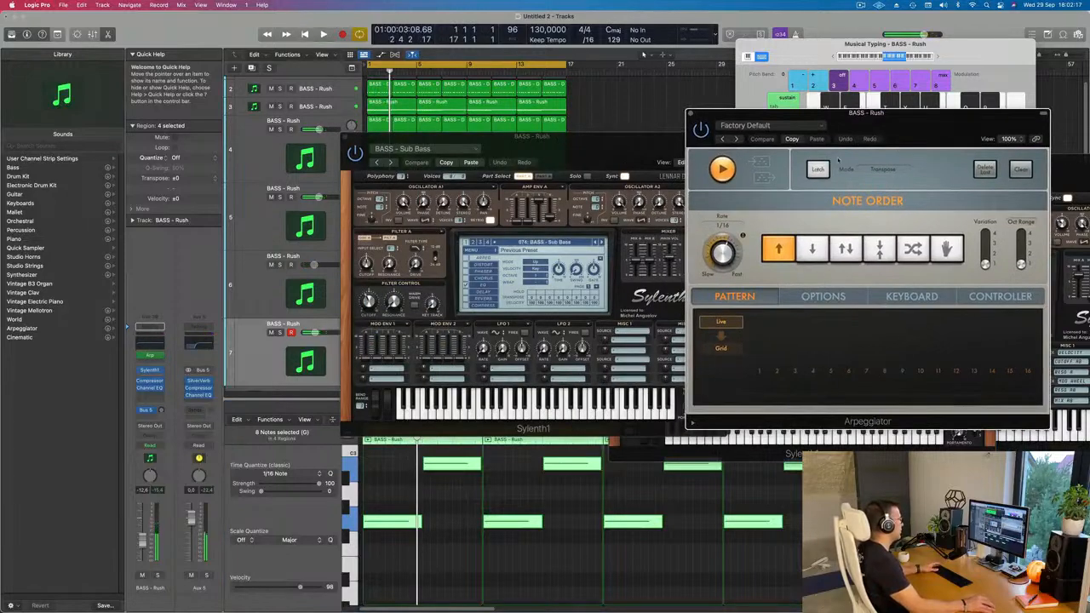
key("space")
left_click_drag(613, 147, 599, 167)
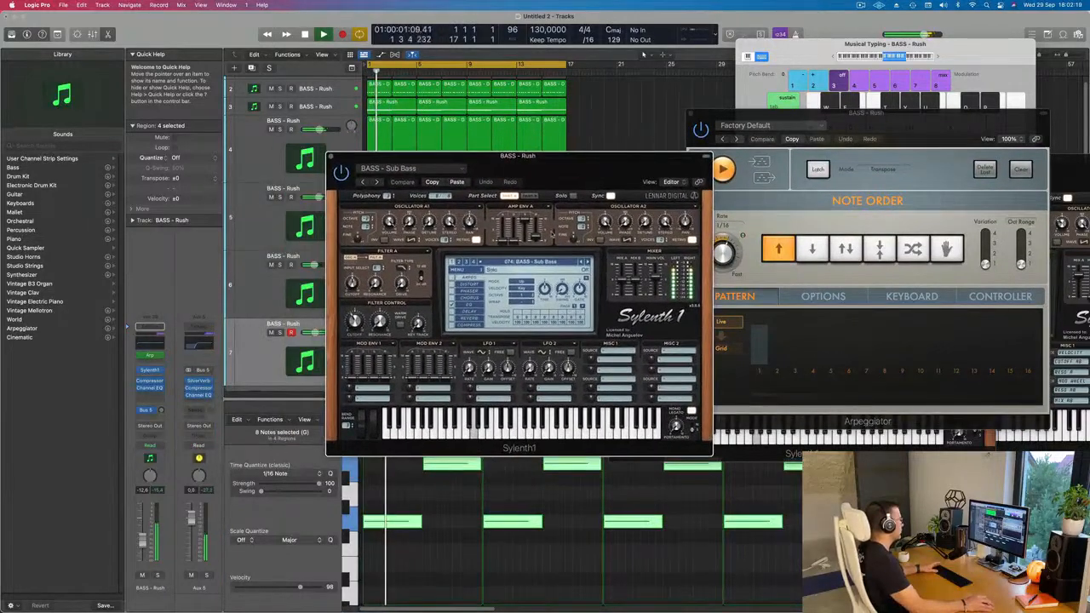
Restart playback and audition the bass presets forward from BASS - Sub Bass to BASS - Trance Bassline 1 through the arpeggiator.
key("space")
key("space")
left_click(586, 261)
left_click(586, 261)
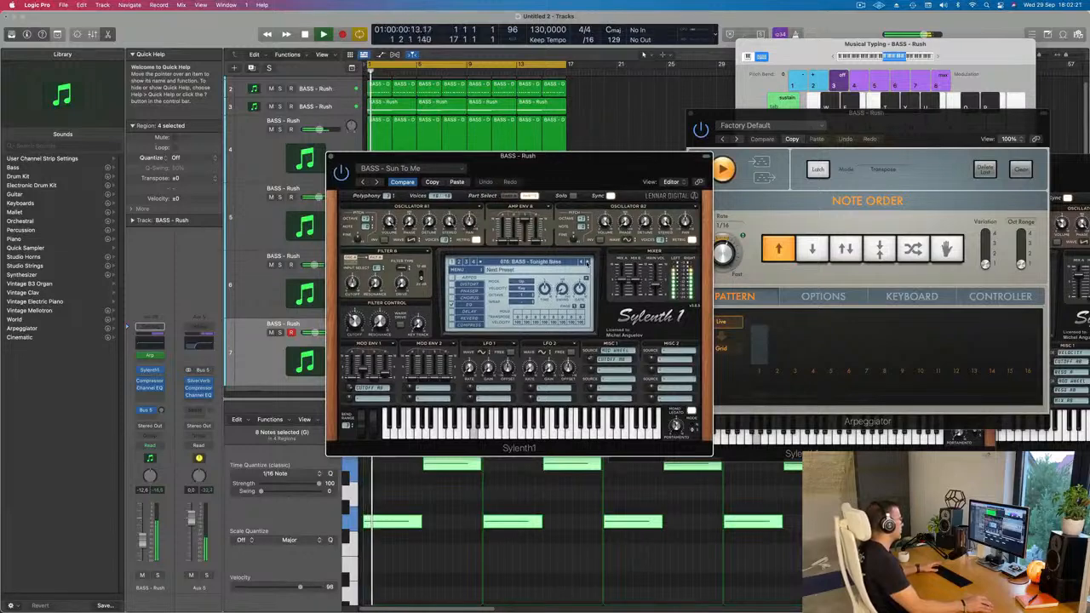
left_click(586, 262)
left_click(586, 262)
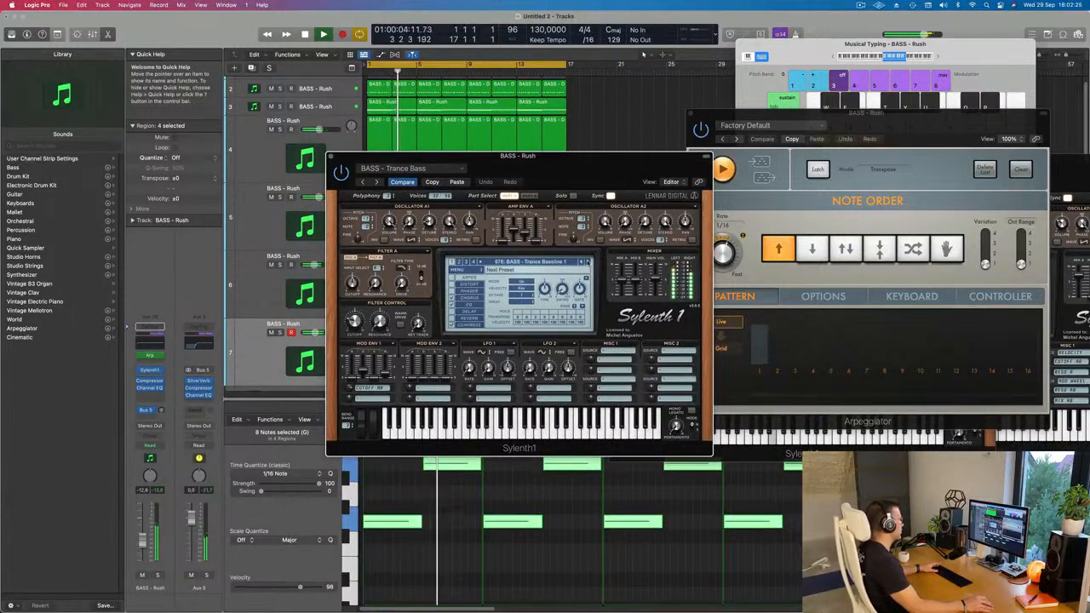
Continue forward past BASS - Very Fat and BASS - Wide Boy and load BASS - Wippenberg on track 7.
left_click(585, 261)
left_click(587, 262)
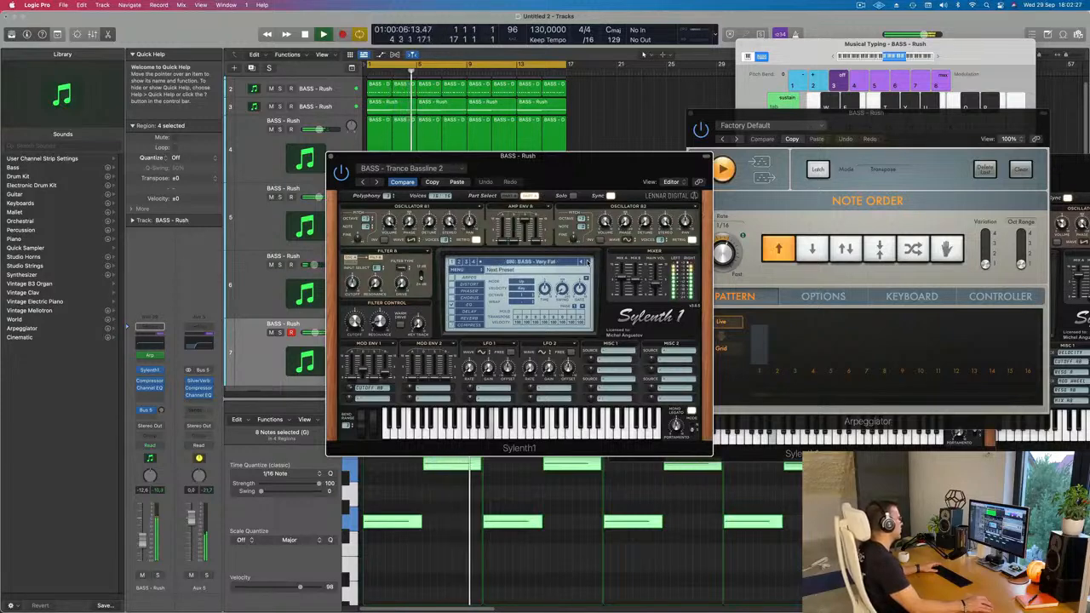
left_click(588, 263)
left_click(586, 263)
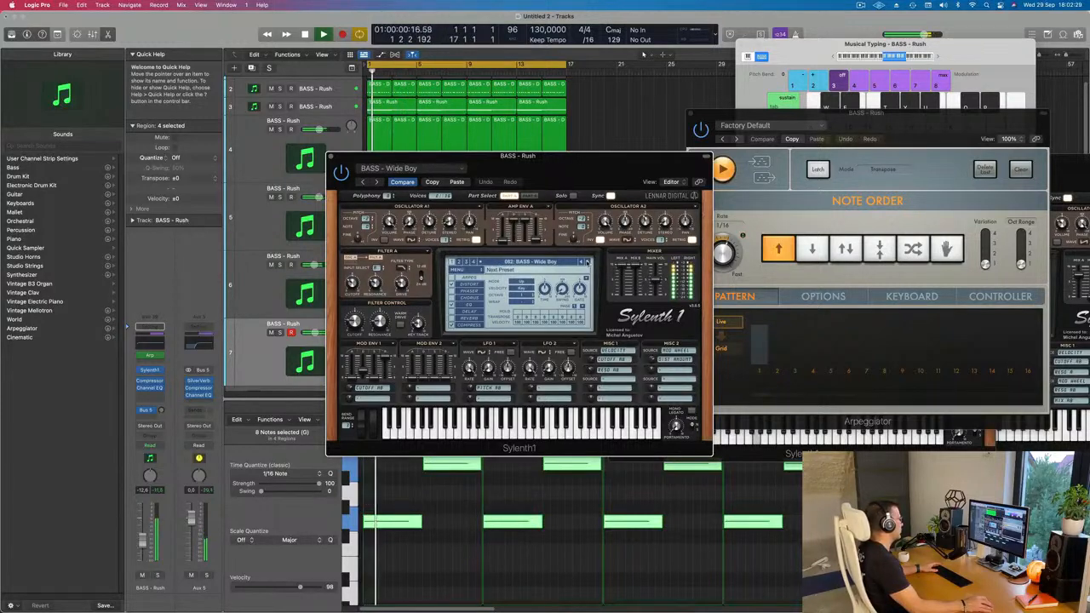
left_click(587, 263)
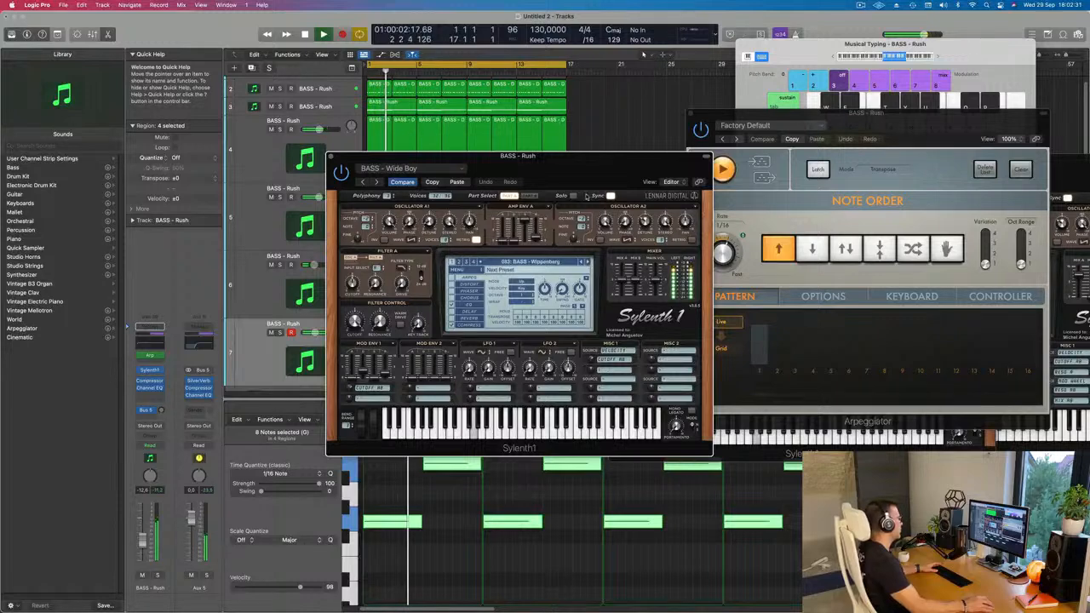
Set track 7's volume to about -11.6 dB, adjust the BASS - Wippenberg filter cutoff and close its Sylenth1 window.
left_click_drag(588, 156, 755, 161)
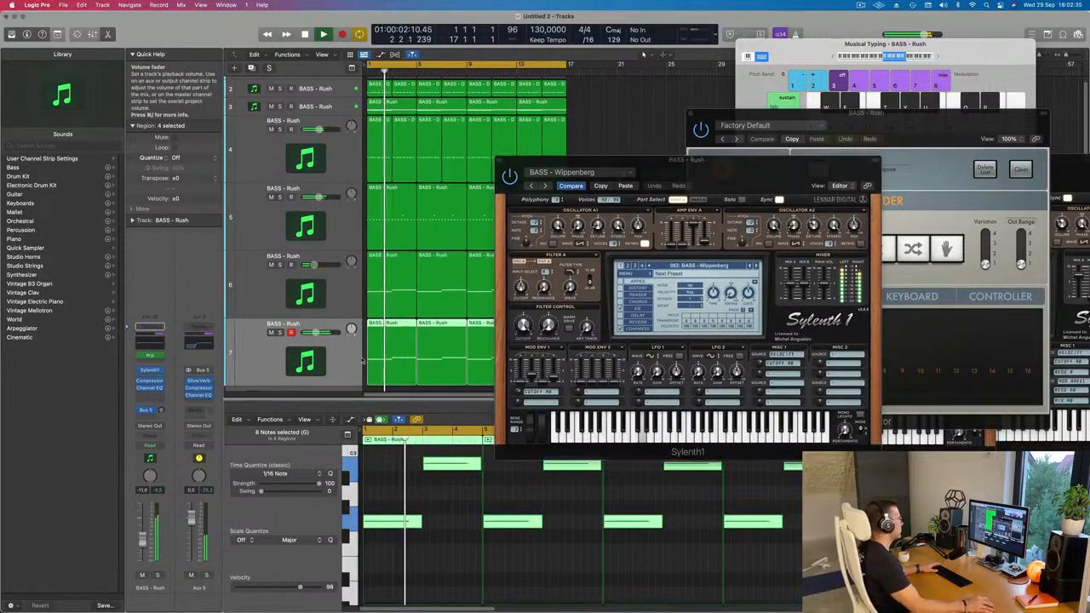
left_click_drag(694, 193, 522, 296)
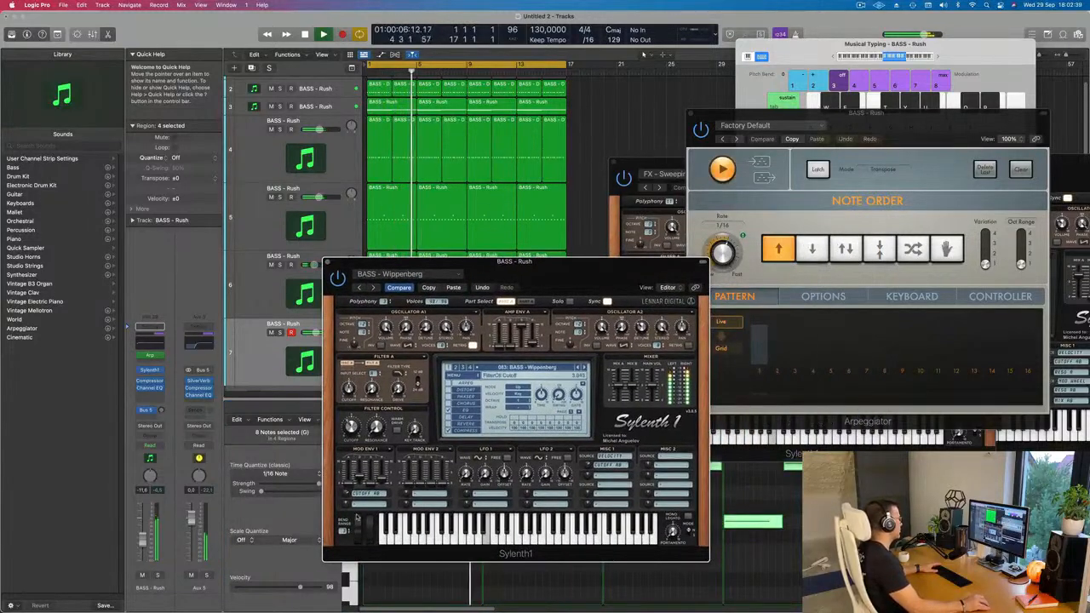
left_click_drag(545, 261, 574, 253)
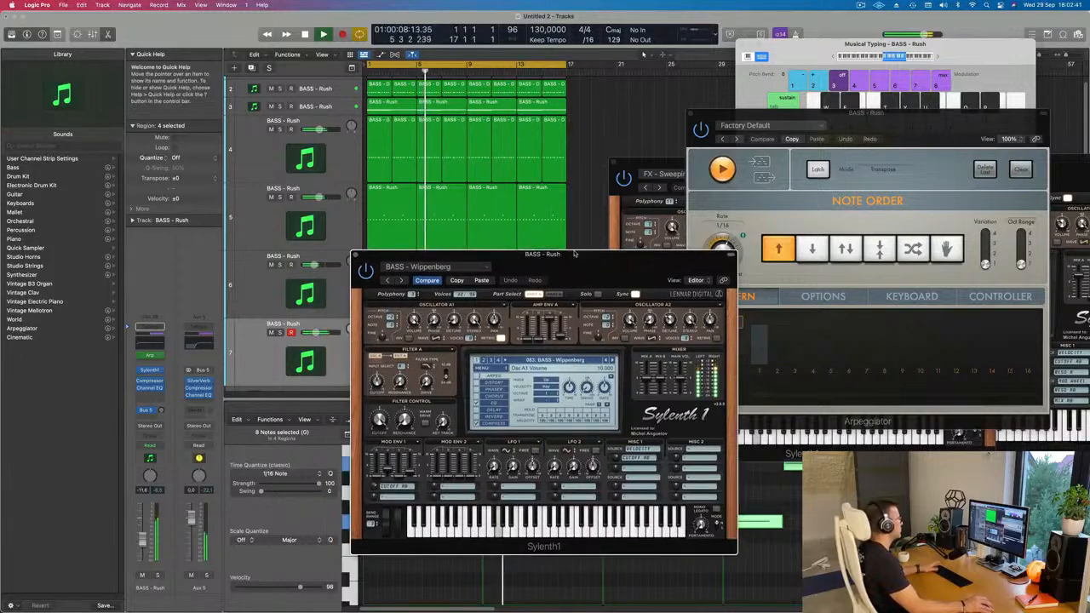
left_click(356, 254)
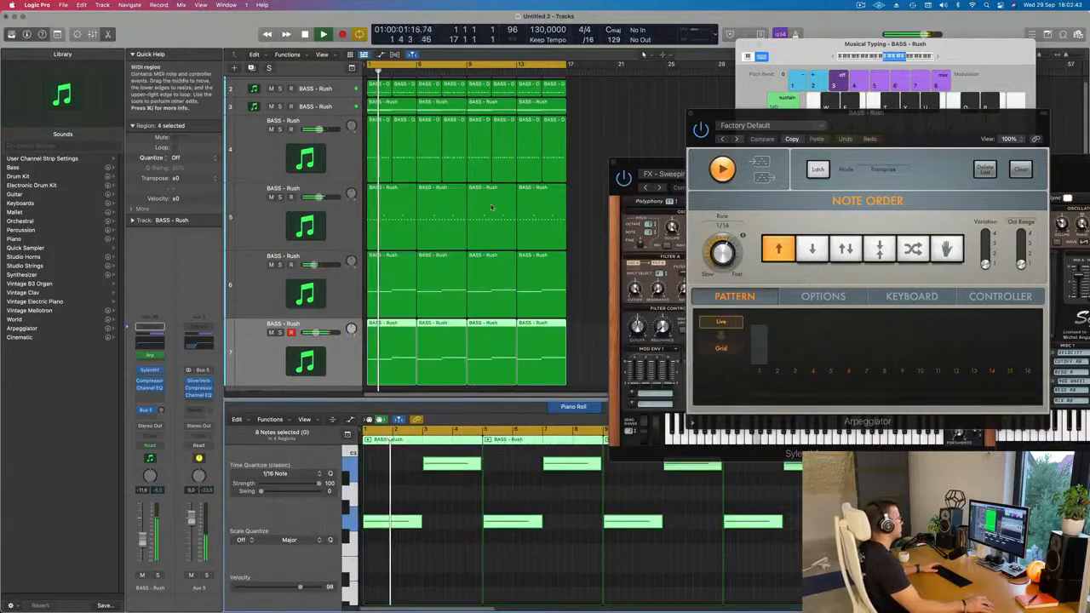
Mute track 5 and adjust the Filter Control cutoff of the LEAD - Euphoric Lead patch on track 4.
left_click(271, 197)
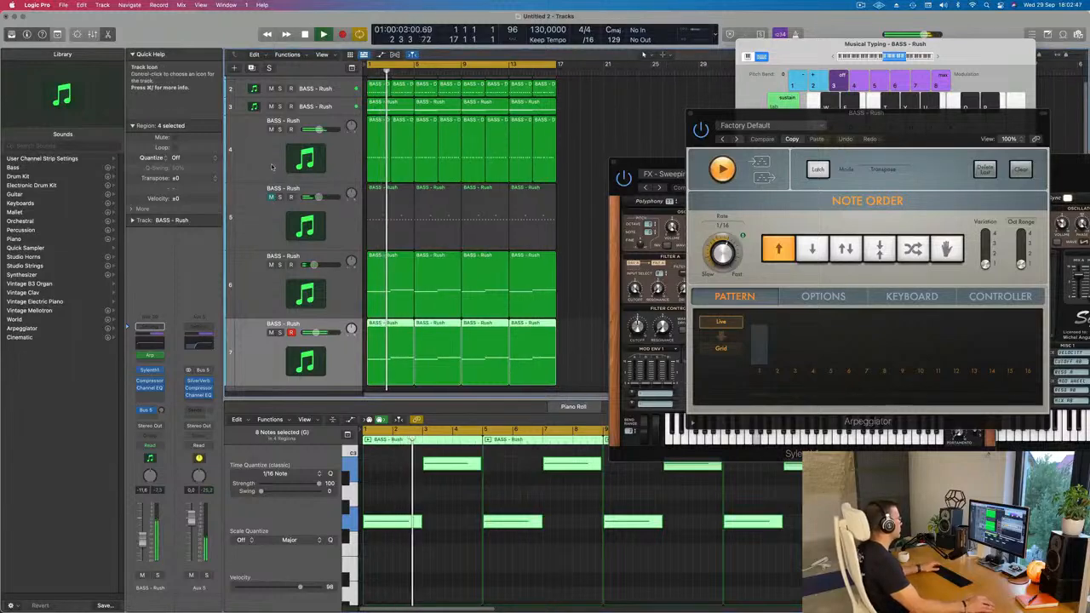
left_click(256, 155)
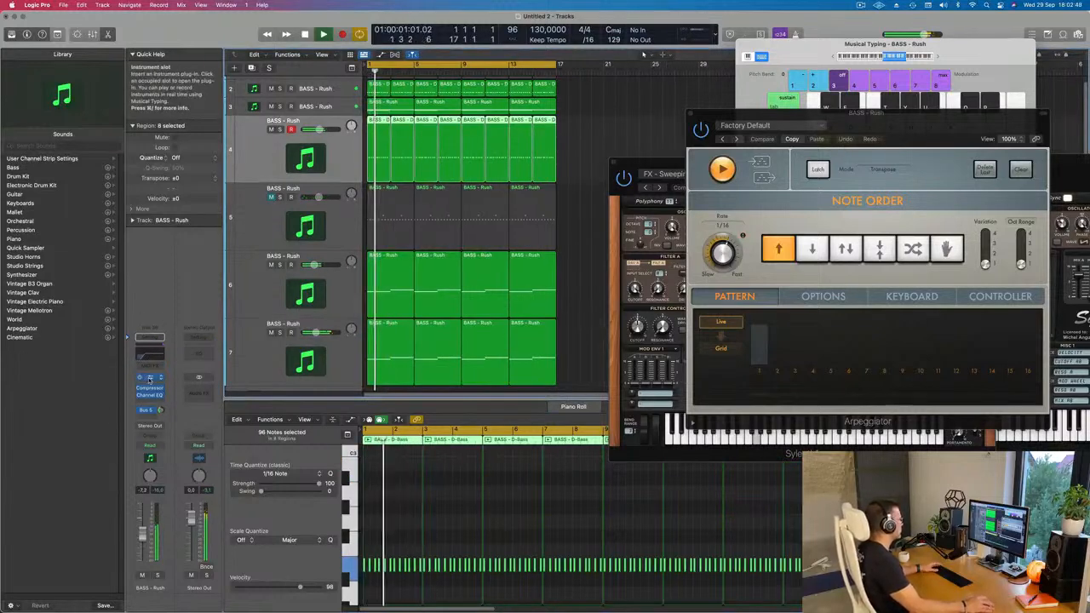
left_click(149, 373)
left_click_drag(509, 293, 511, 304)
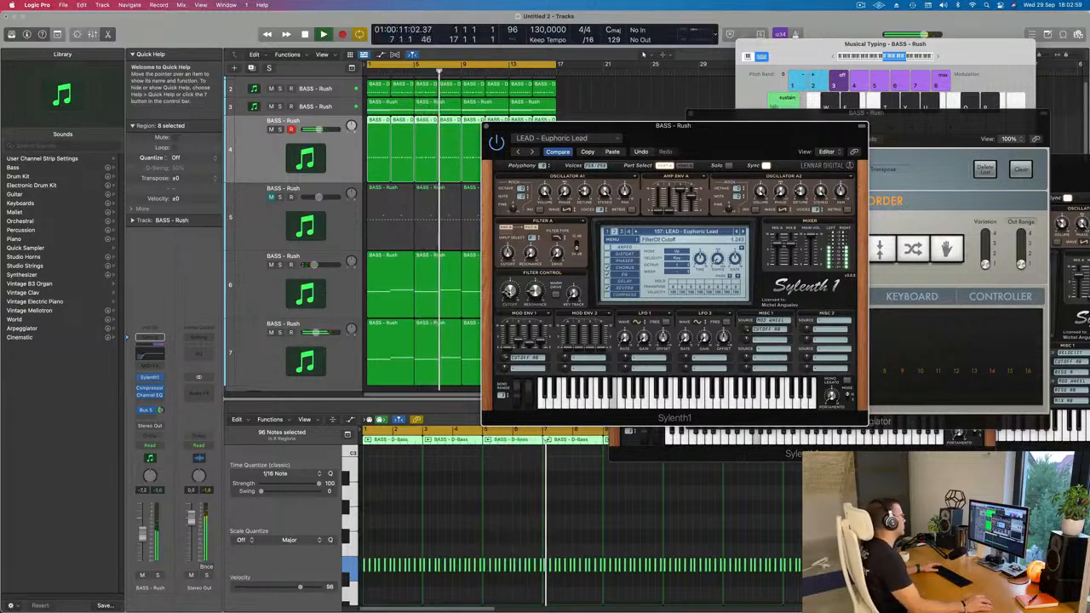
Mute track 3 and close the LEAD - Euphoric Lead Sylenth1 window.
left_click(271, 107)
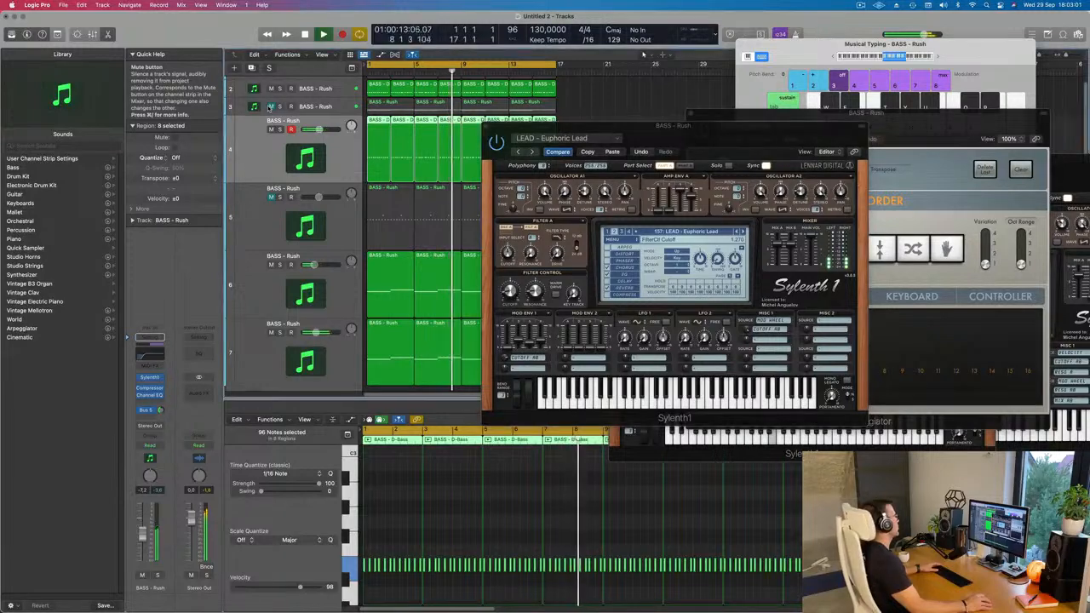
left_click_drag(511, 125, 645, 102)
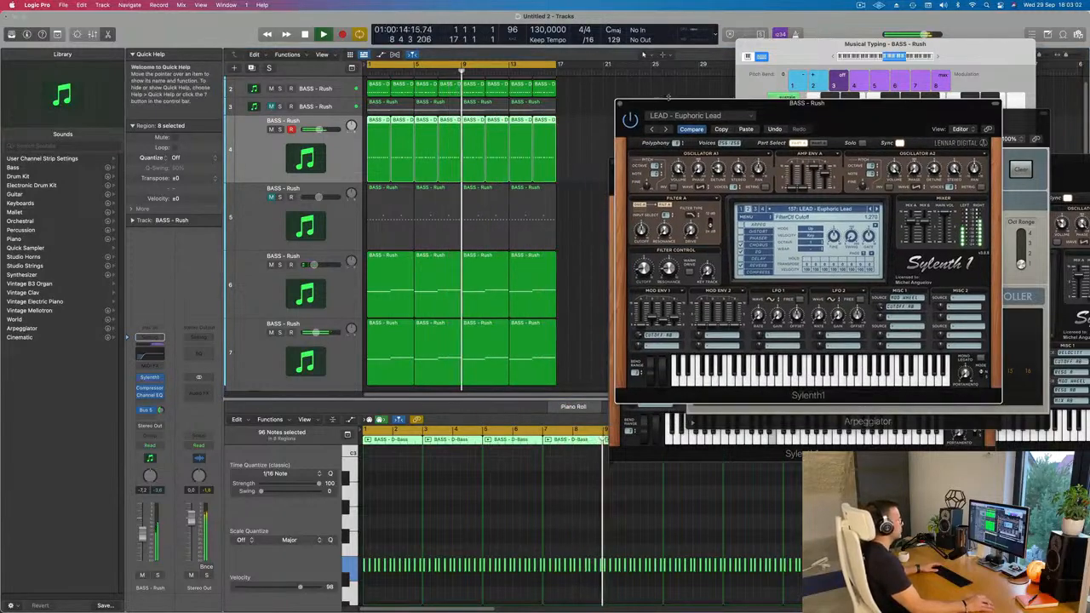
left_click(620, 103)
scroll(582, 217, "down", 5)
scroll(513, 223, "down", 4)
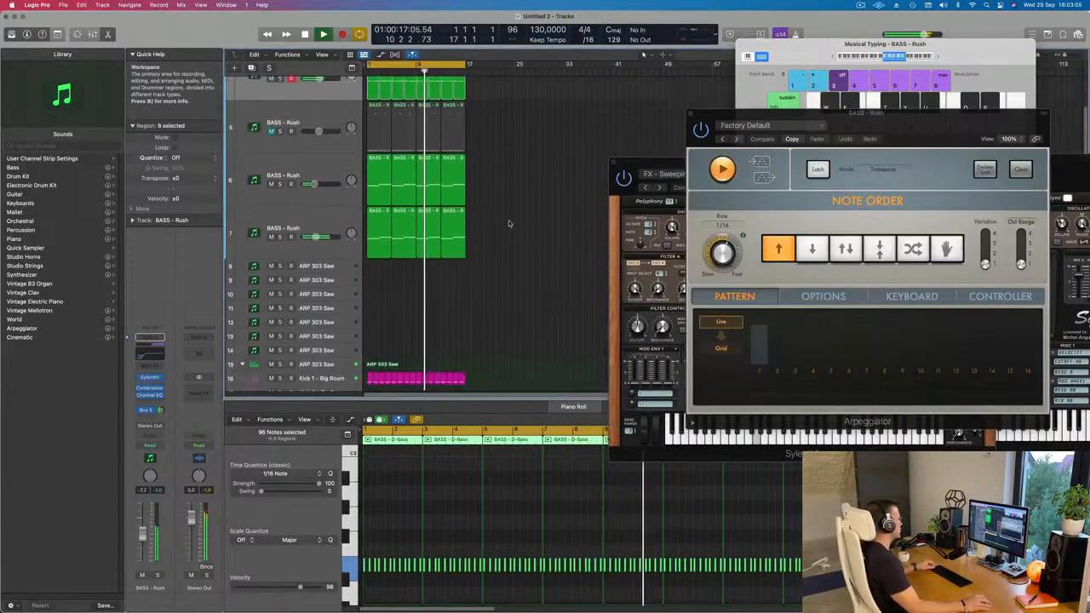
scroll(523, 220, "up", 4)
scroll(523, 220, "up", 5)
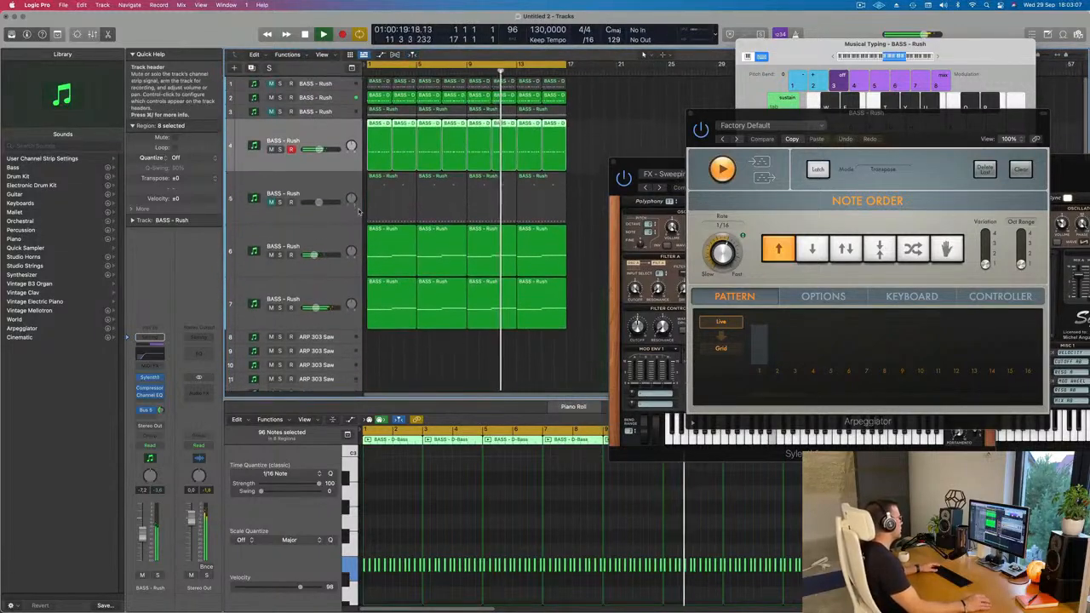
Select track 6, listen to it soloed from the start of the loop, and switch the solo off.
left_click(286, 252)
key("Return")
left_click(281, 254)
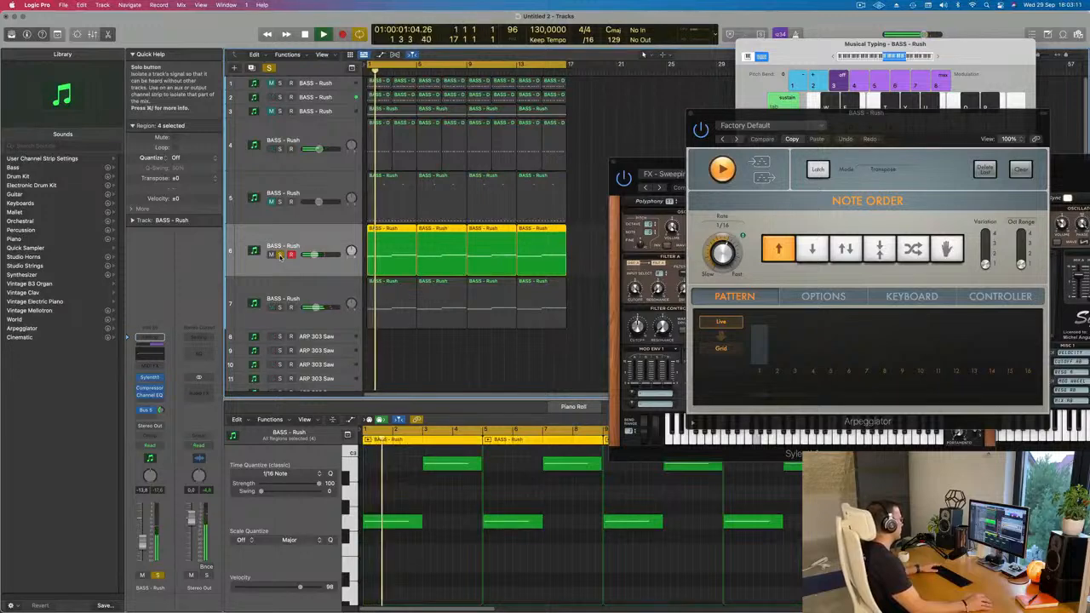
left_click(281, 254)
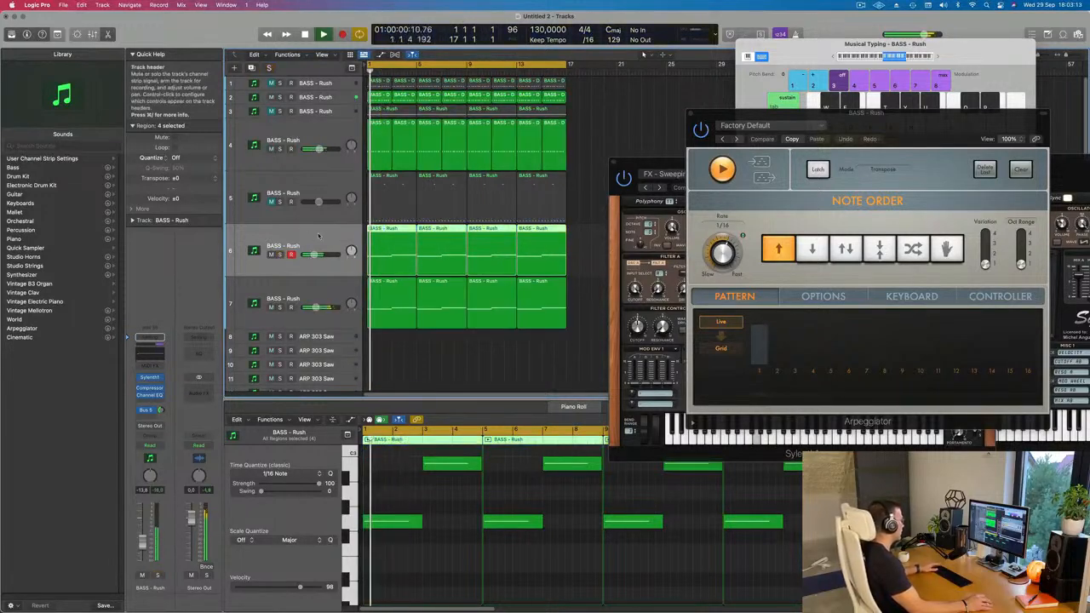
Select track 7, restart playback, and compare the mix with track 5 unmuted and muted.
left_click(304, 279)
key("Return")
left_click(270, 203)
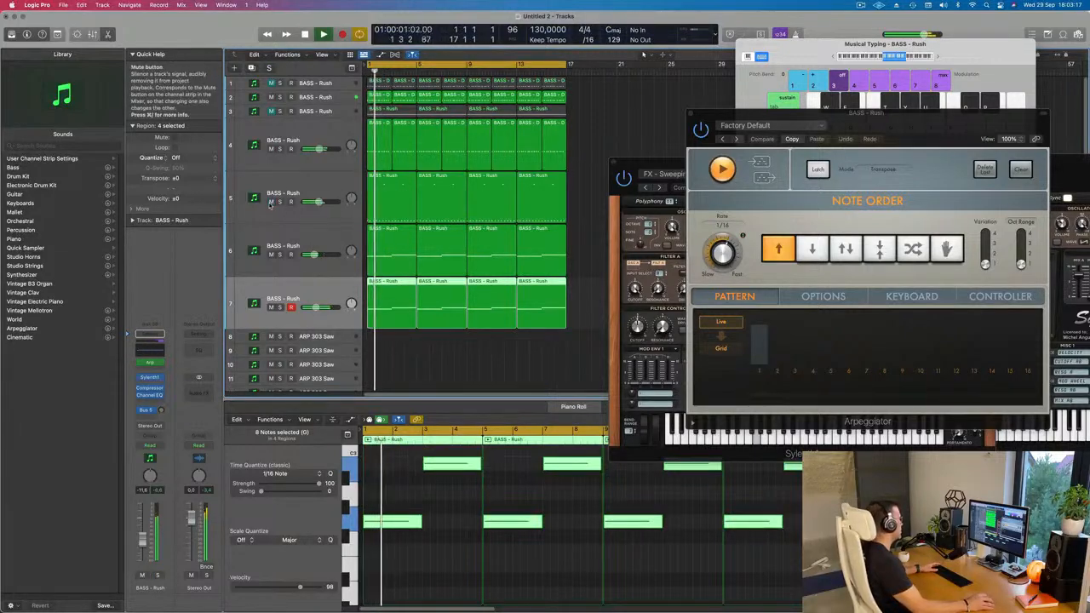
left_click(270, 203)
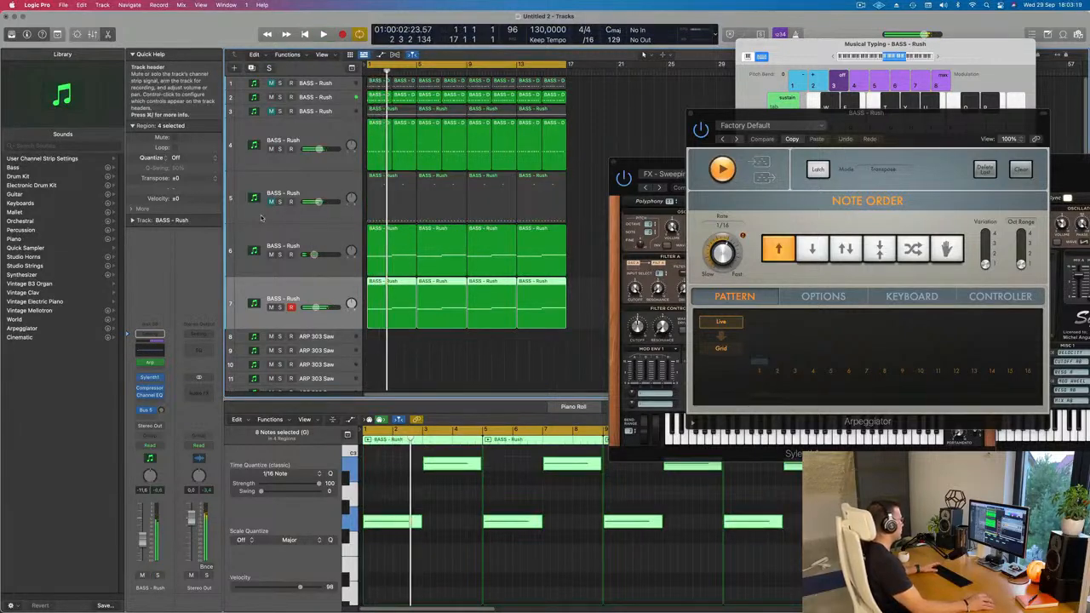
key("super+Left")
key("super+Left")
key("super+Up")
key("super+Up")
key("super+Up")
key("super+Up")
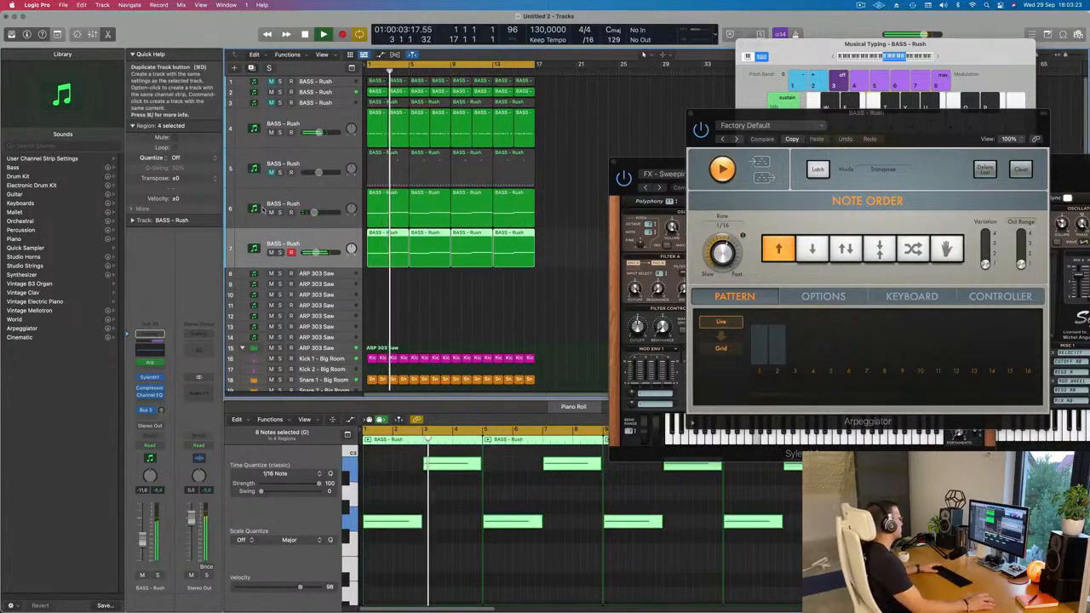
Duplicate track 7 as a new empty track 8, restart playback, and adjust its Bus 5 send level.
key("super+d")
key("Return")
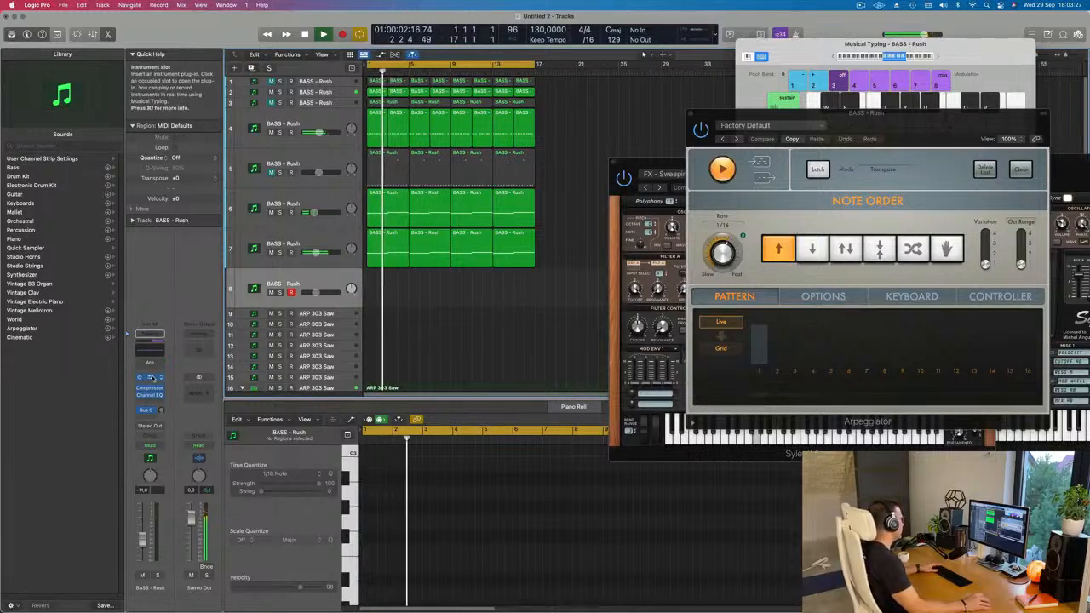
left_click(162, 410)
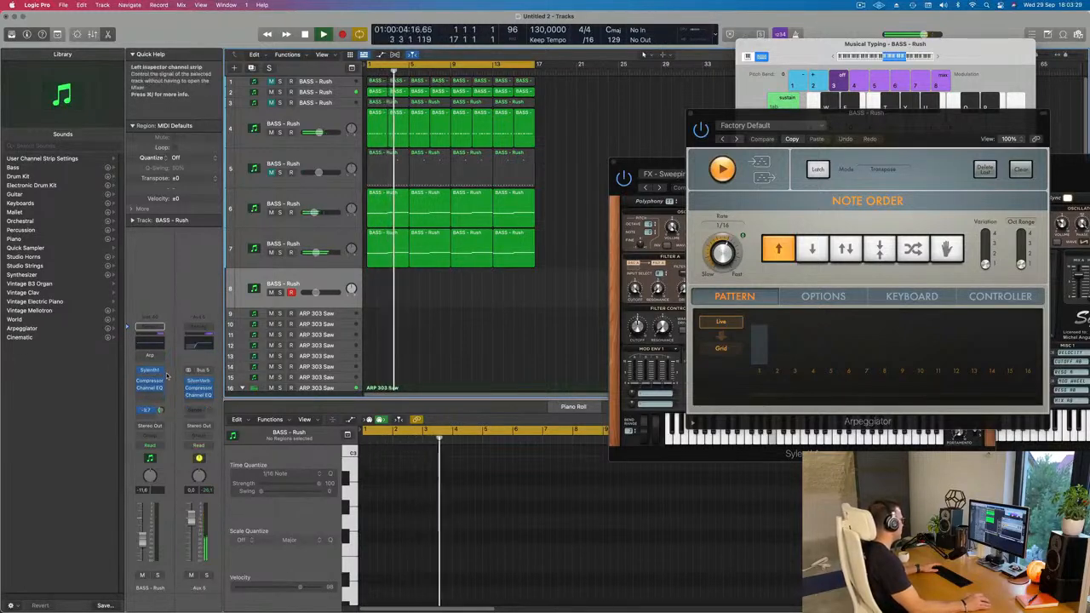
Load the LEAD - 80's Cop preset into track 8's Sylenth1 and adjust the track's Bus 5 send level.
left_click(150, 372)
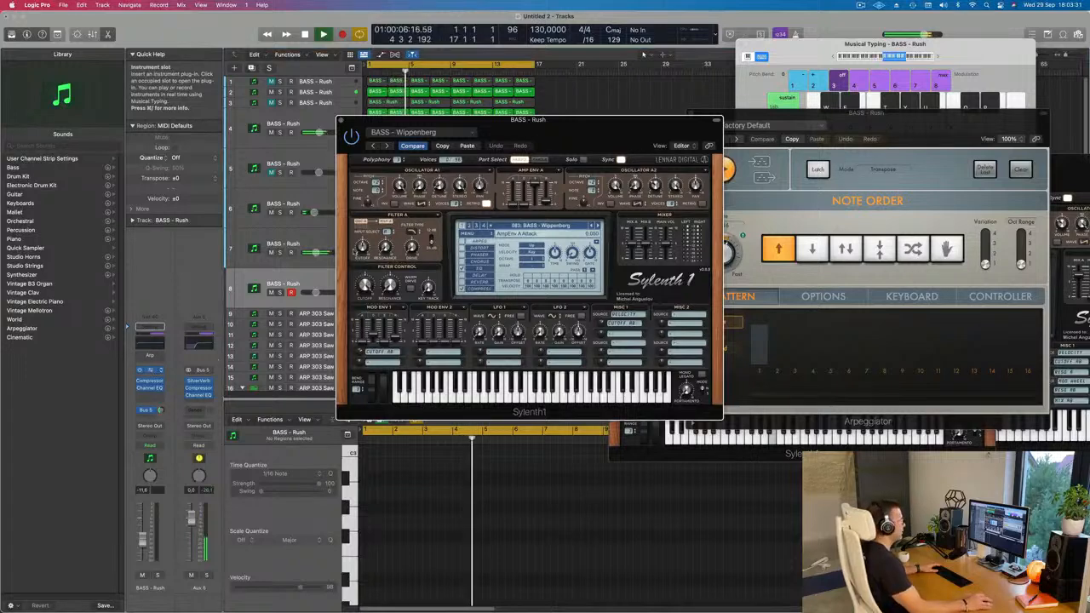
left_click_drag(574, 131, 720, 148)
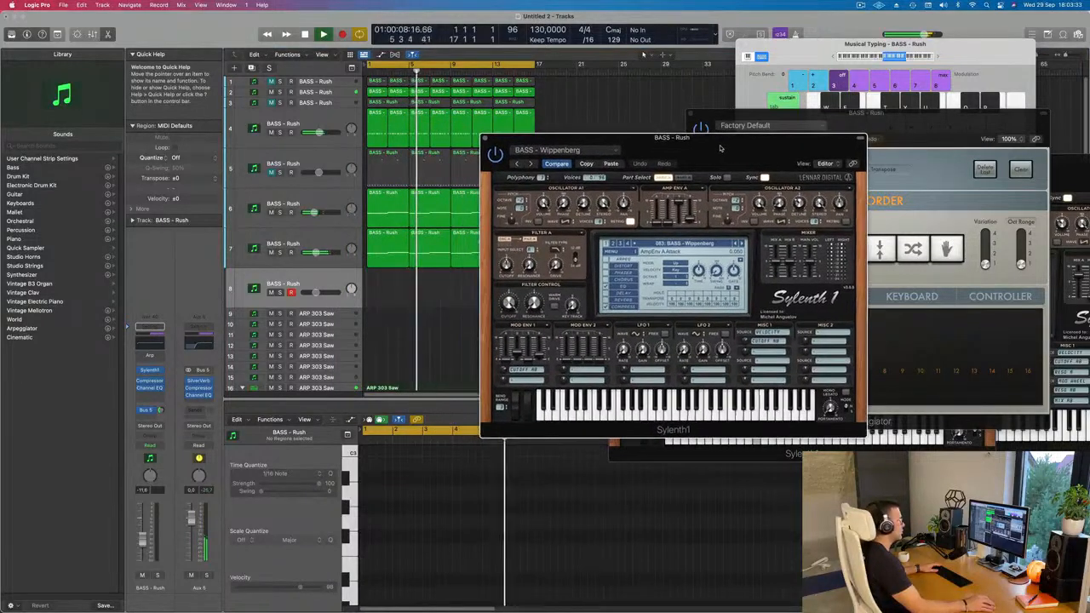
left_click(698, 243)
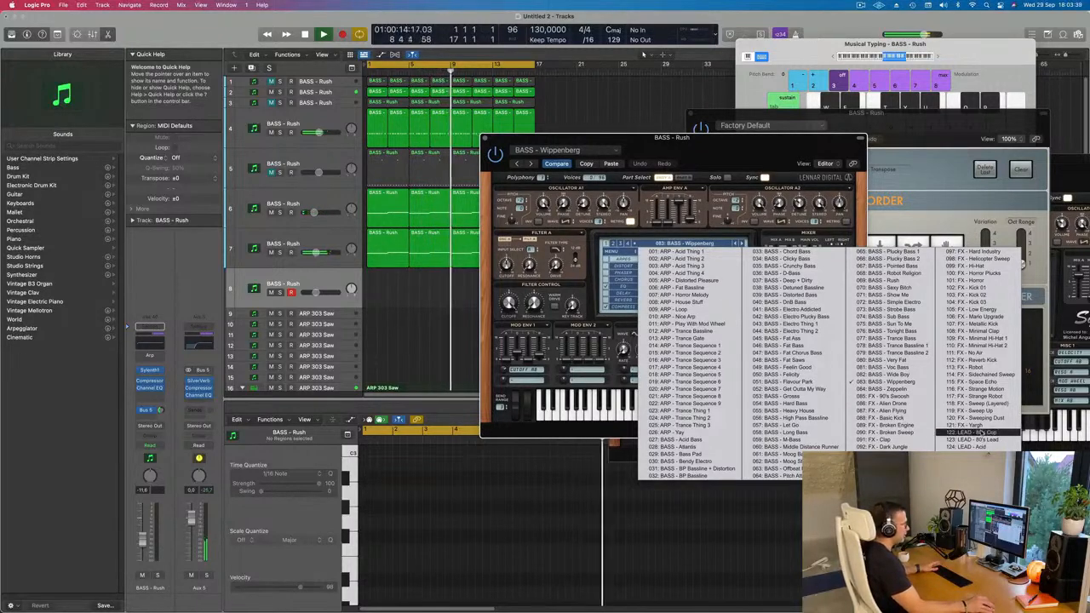
left_click(972, 439)
mouse_move(729, 152)
left_mouse_down()
mouse_move(681, 144)
mouse_move(729, 140)
left_mouse_up()
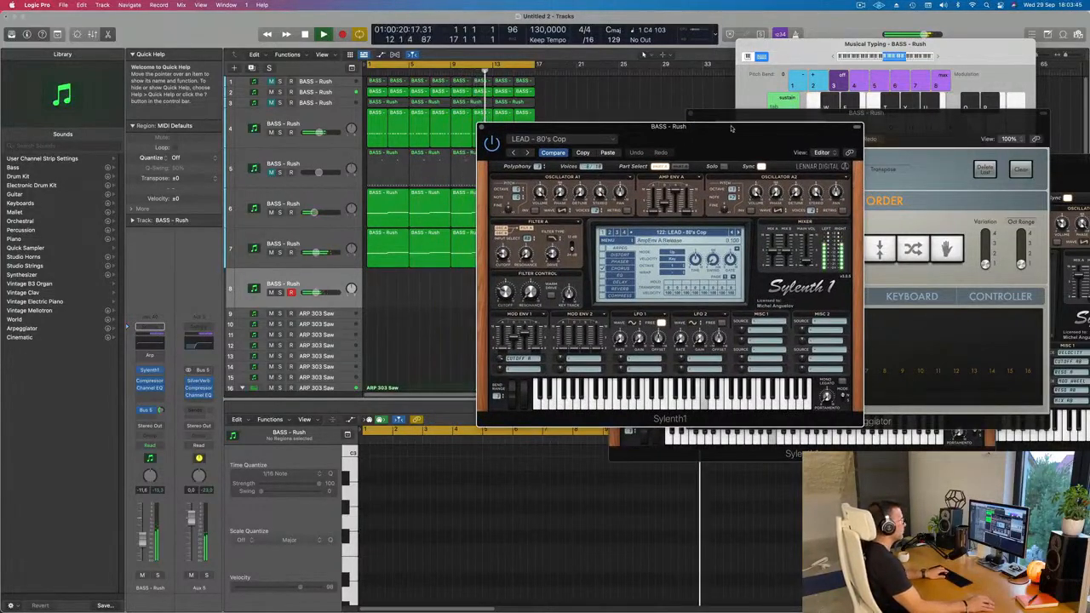
left_click_drag(729, 141, 723, 148)
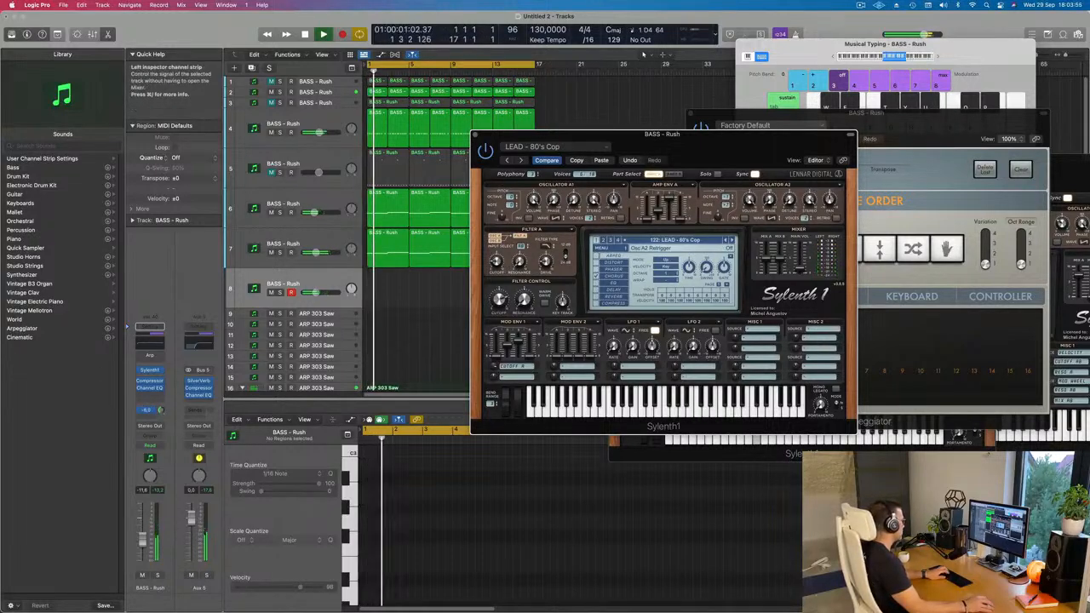
left_click(161, 410)
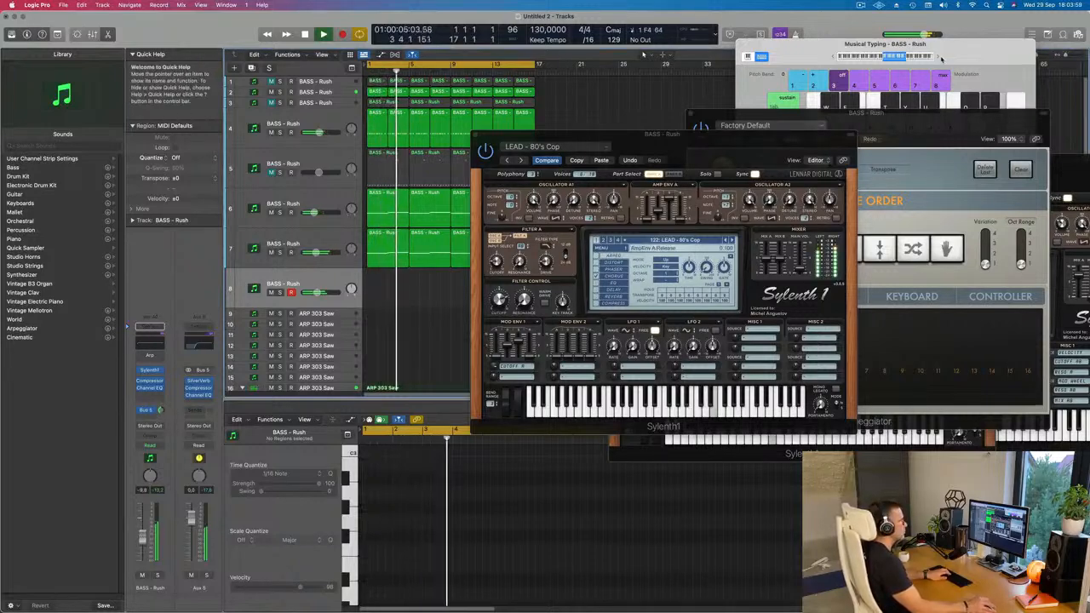
Shift the Musical Typing range up an octave and audition the LEAD - 80's Lead and LEAD - Acid presets.
left_click(941, 58)
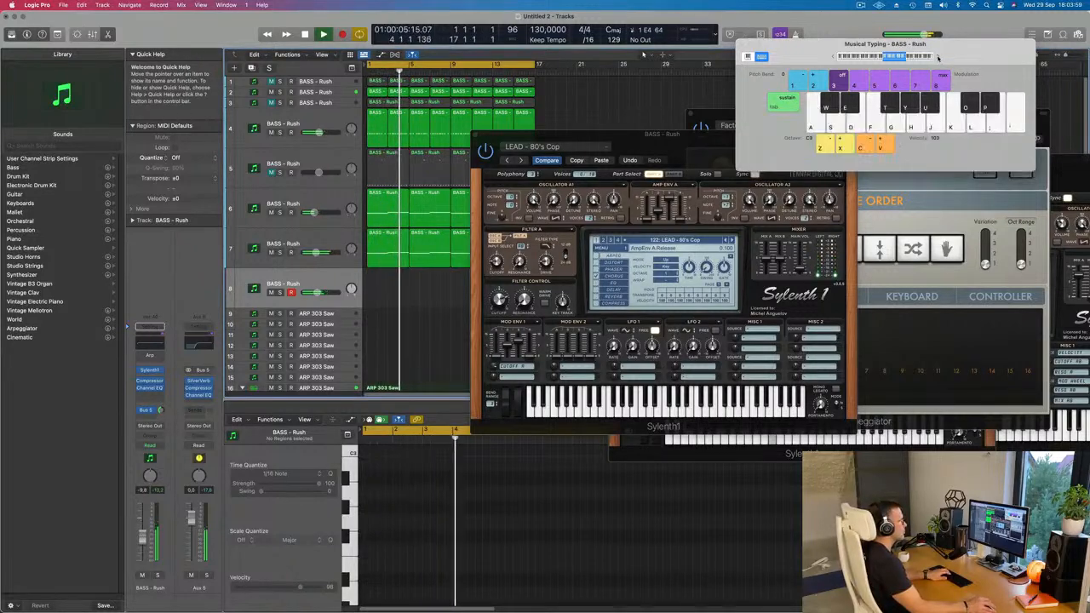
left_click(731, 239)
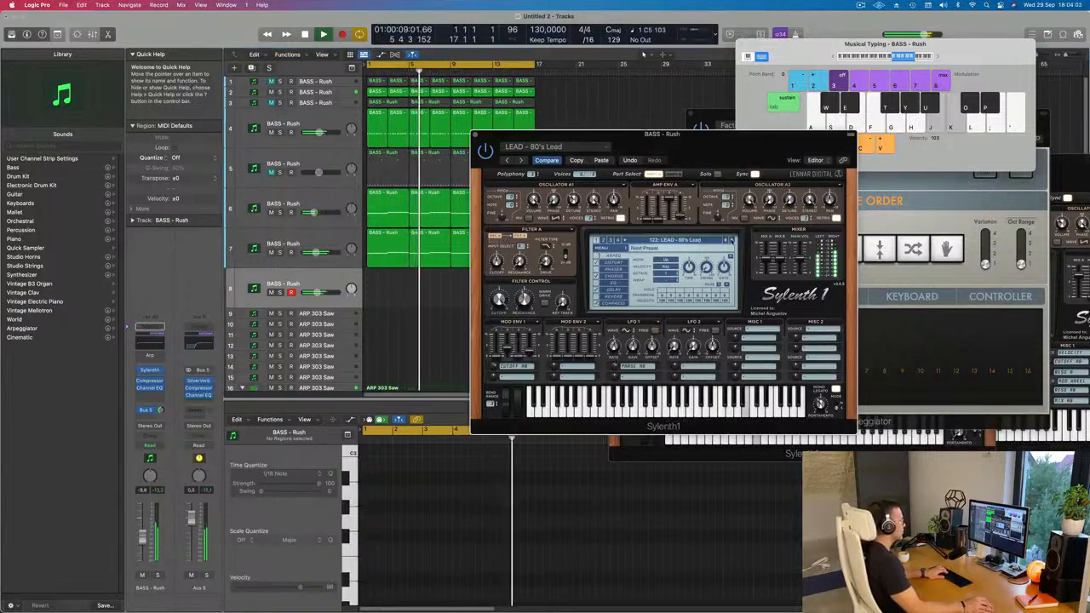
left_click(732, 239)
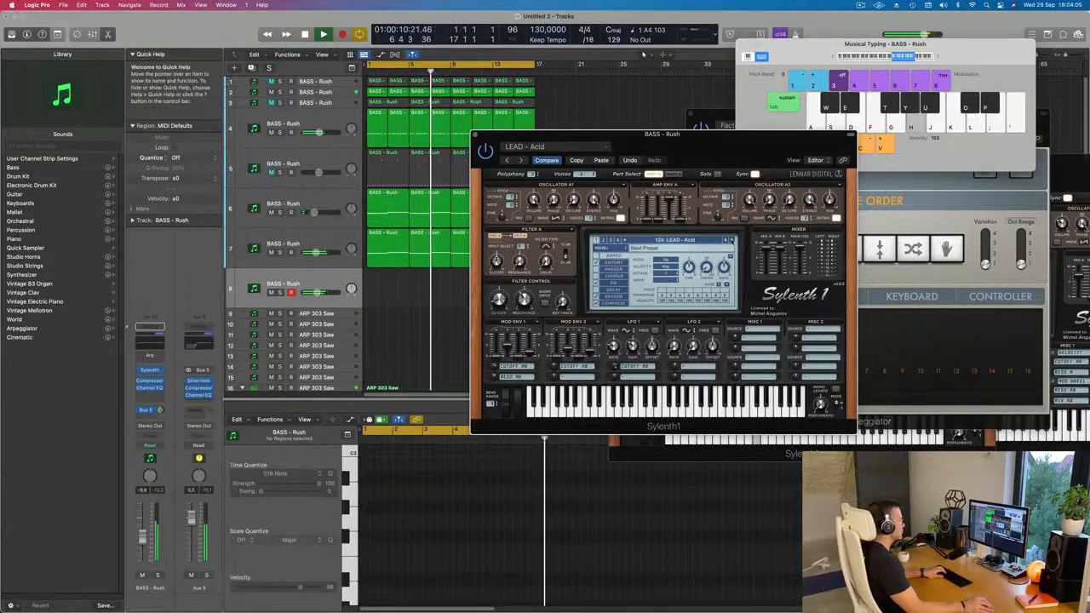
key("k")
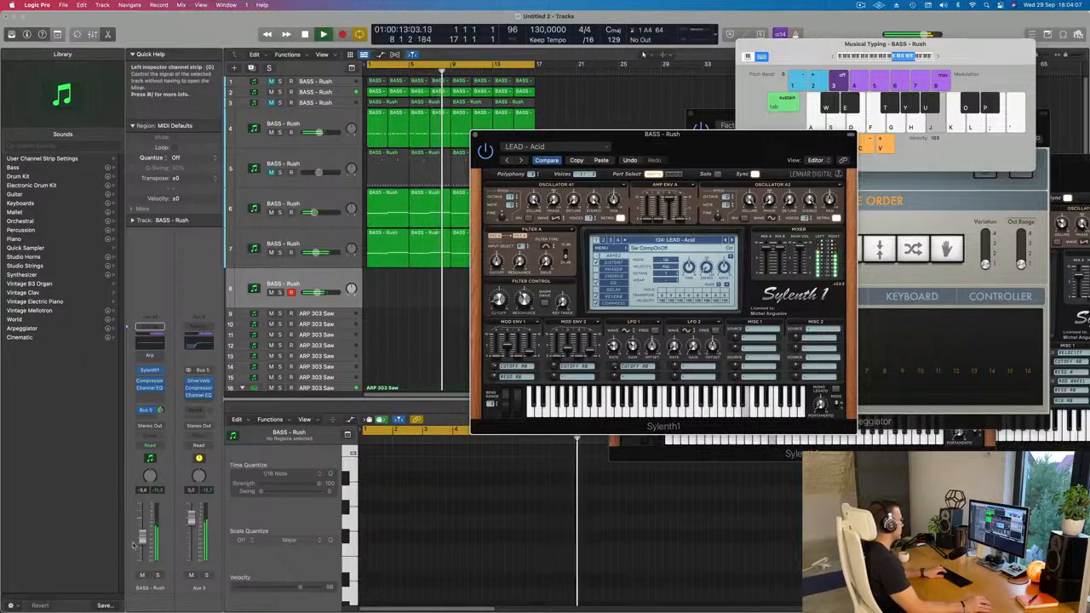
Lower track 8's volume to -13.0 dB and step its Sylenth1 preset forward to LEAD - Bad Ass Saw.
left_click_drag(142, 534, 144, 544)
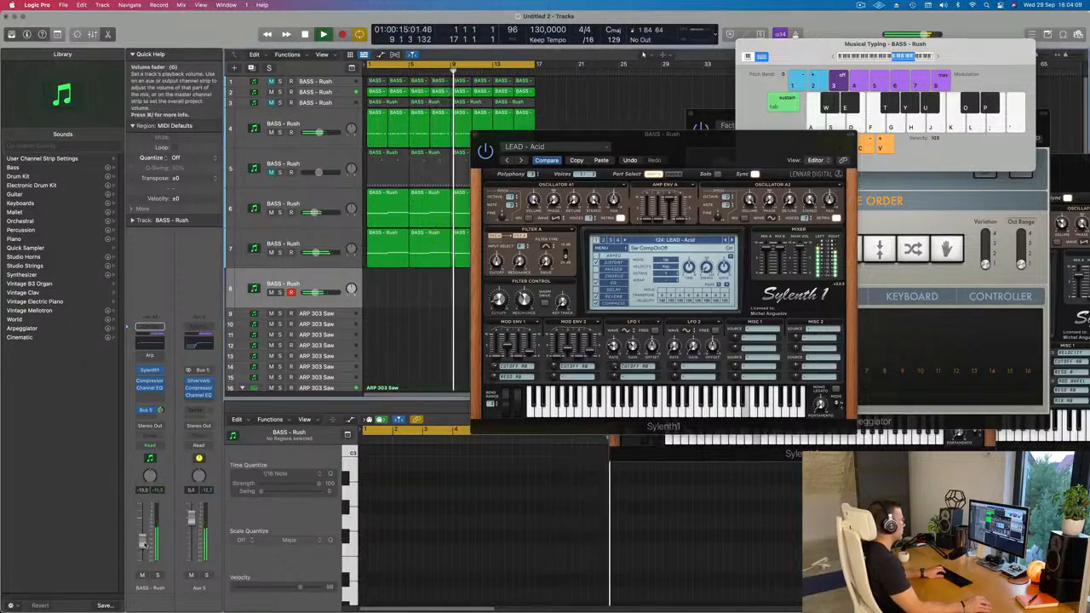
left_click(729, 241)
left_click(730, 241)
left_click(730, 241)
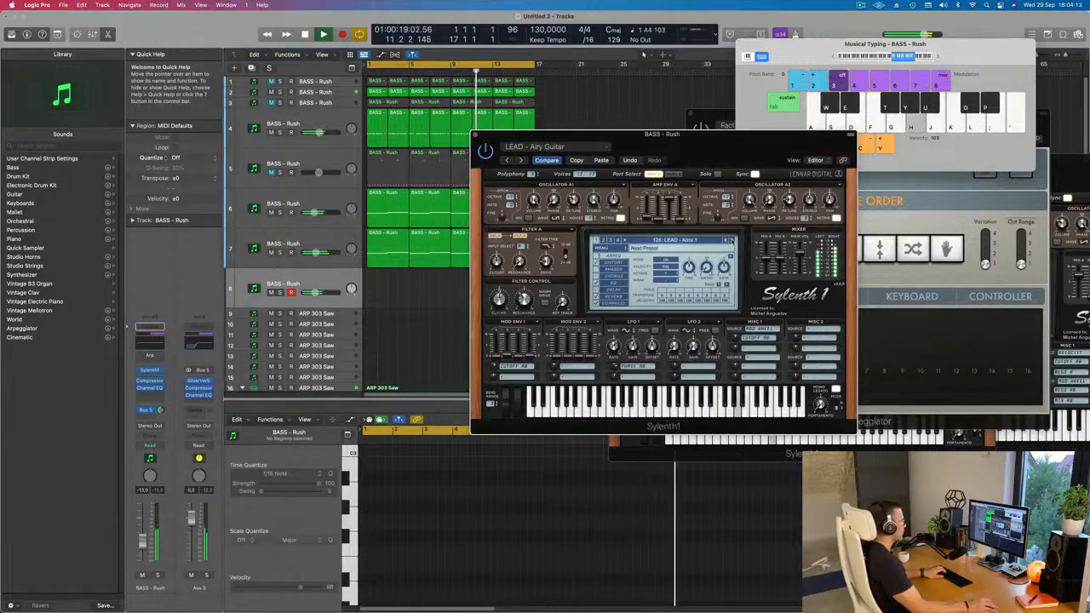
left_click(730, 241)
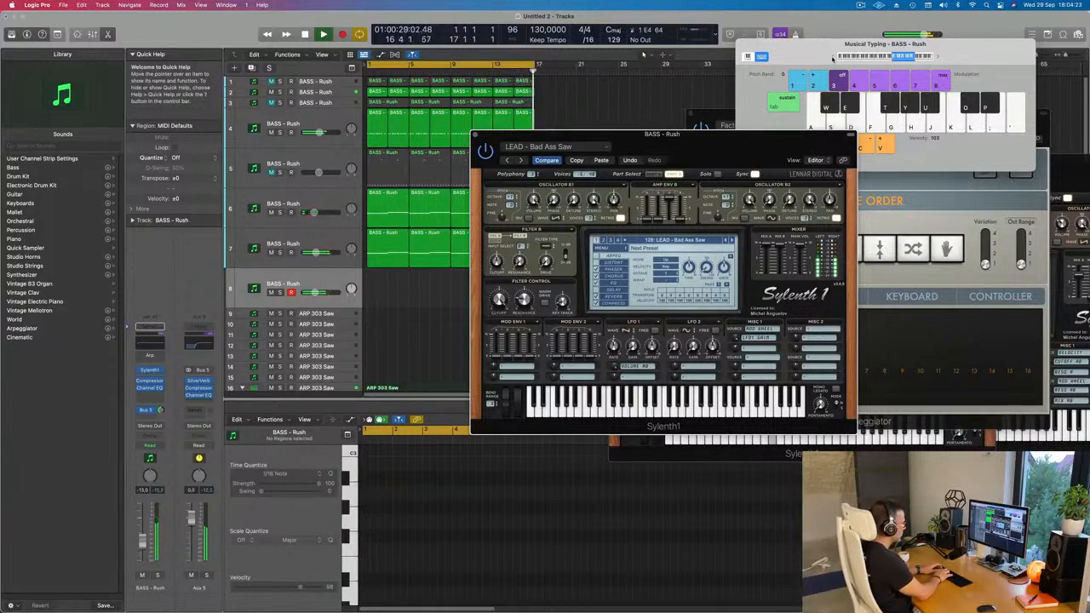
Record a lead melody with Musical Typing on track 8 from bar 1 to about bar 13, and stop recording.
key("r")
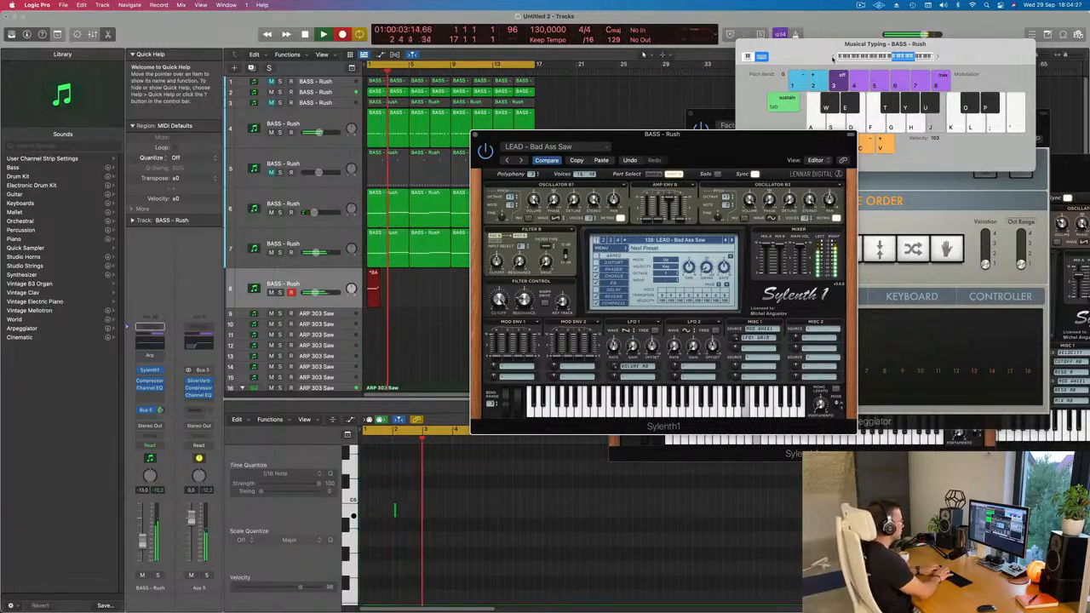
key("f")
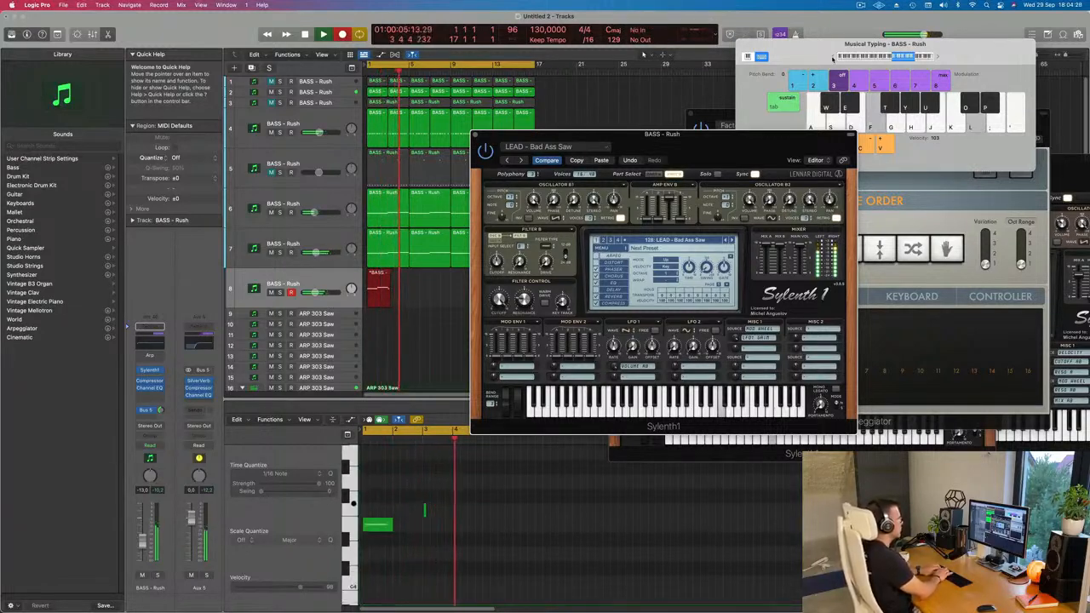
key("d")
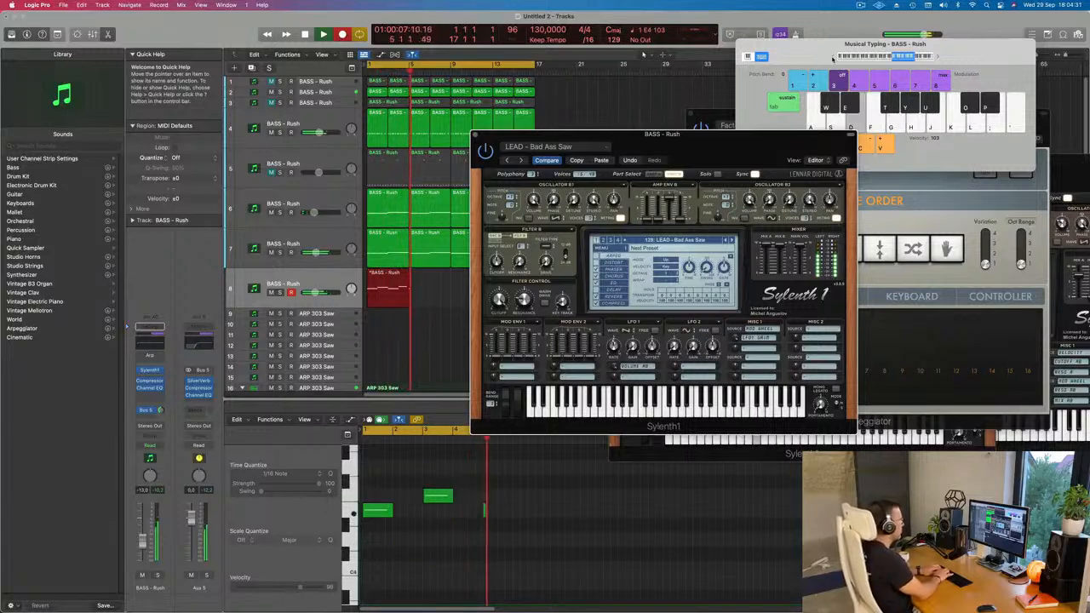
key("g")
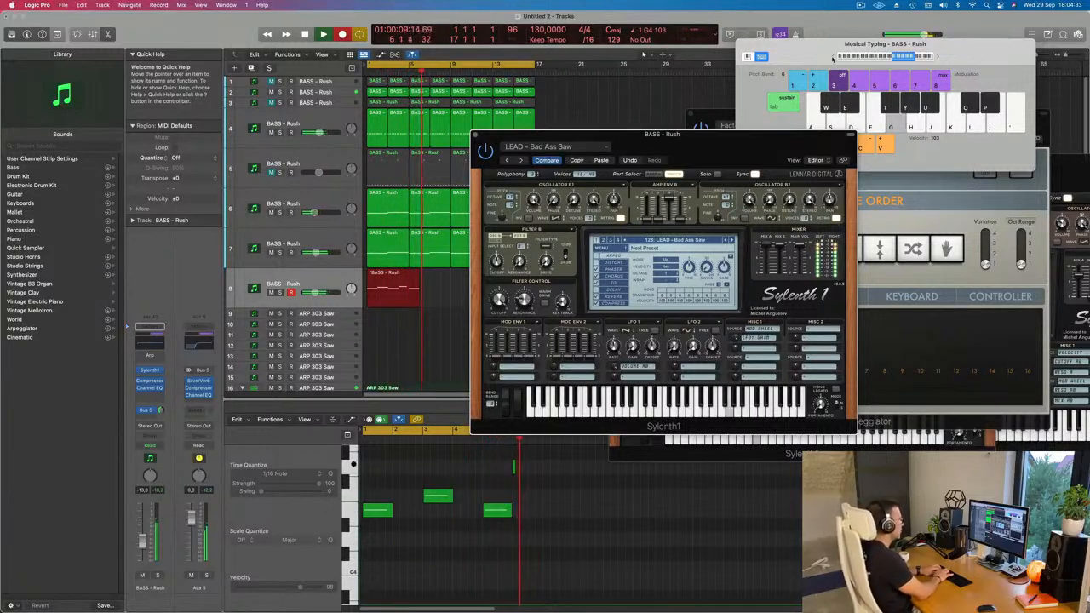
key("d")
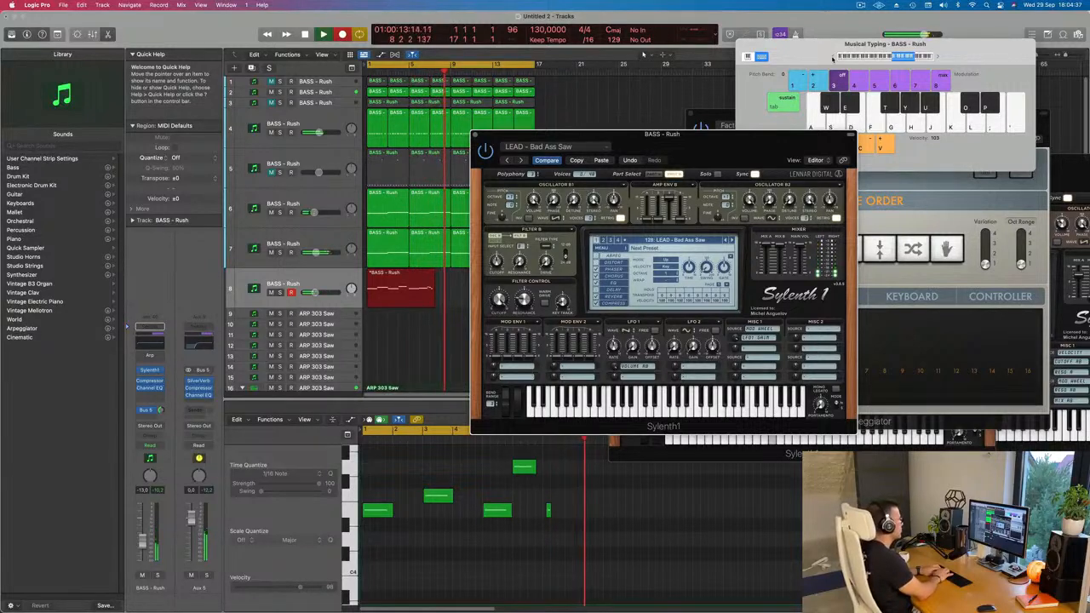
key("d")
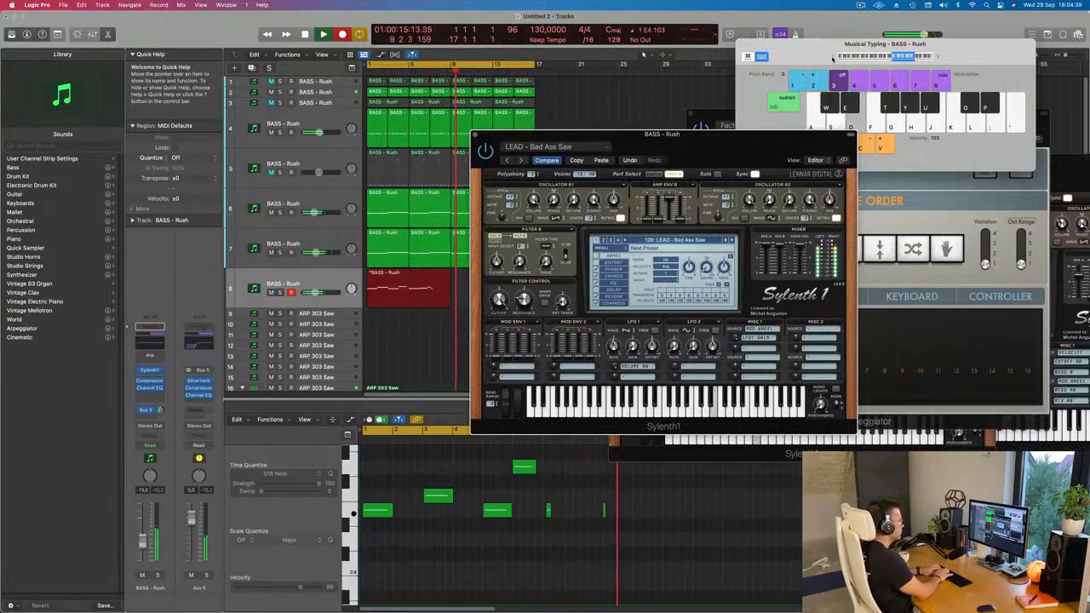
key("g")
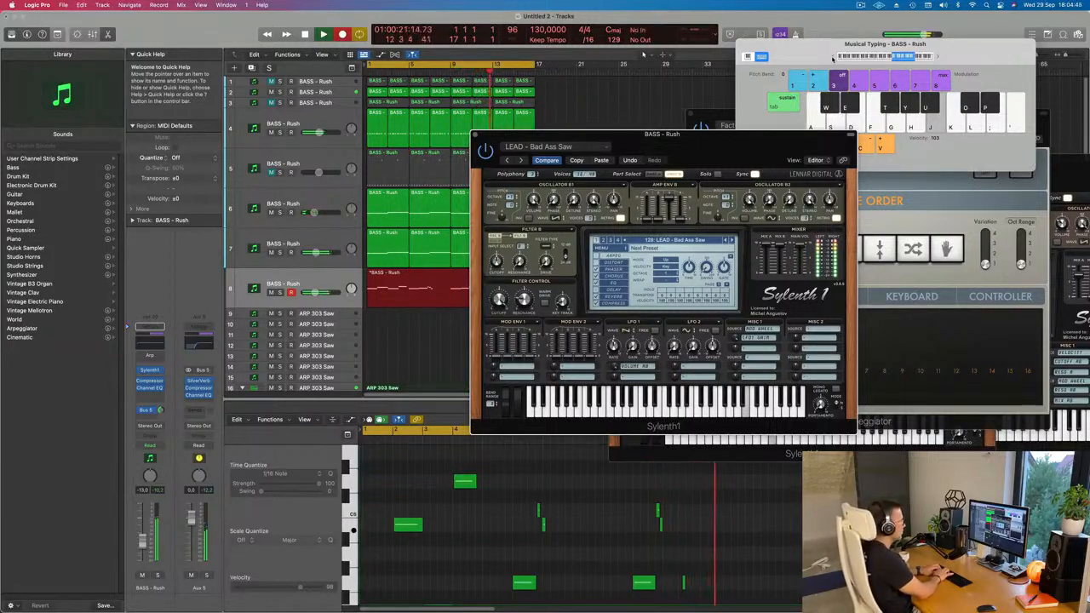
key("space")
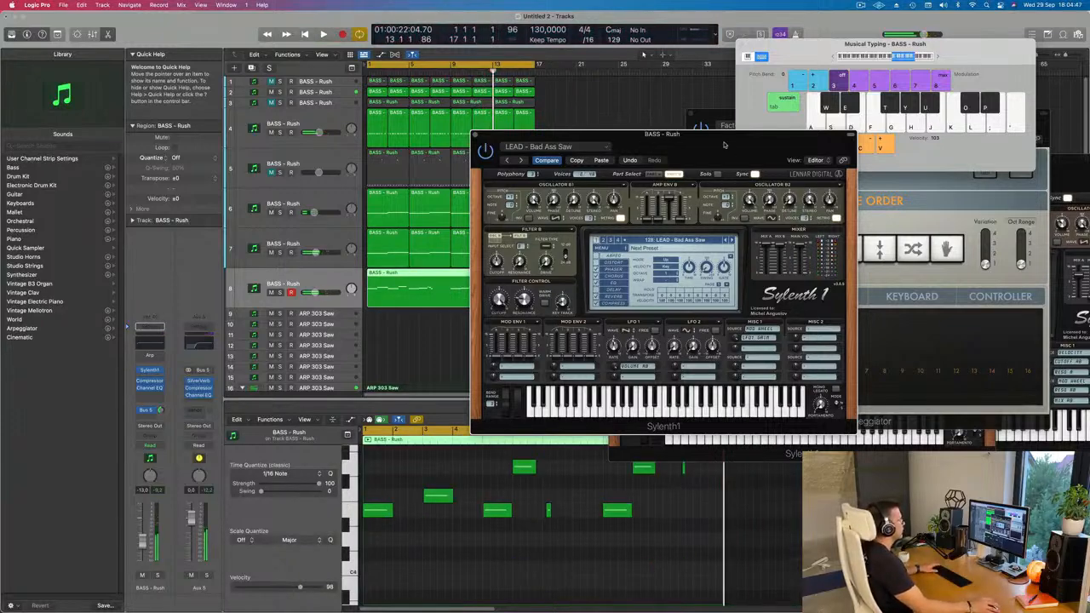
Play the new track 8 recording from the loop start with the Sylenth1 window moved clear of the regions.
key("space")
left_click(723, 121)
left_click_drag(669, 136, 833, 110)
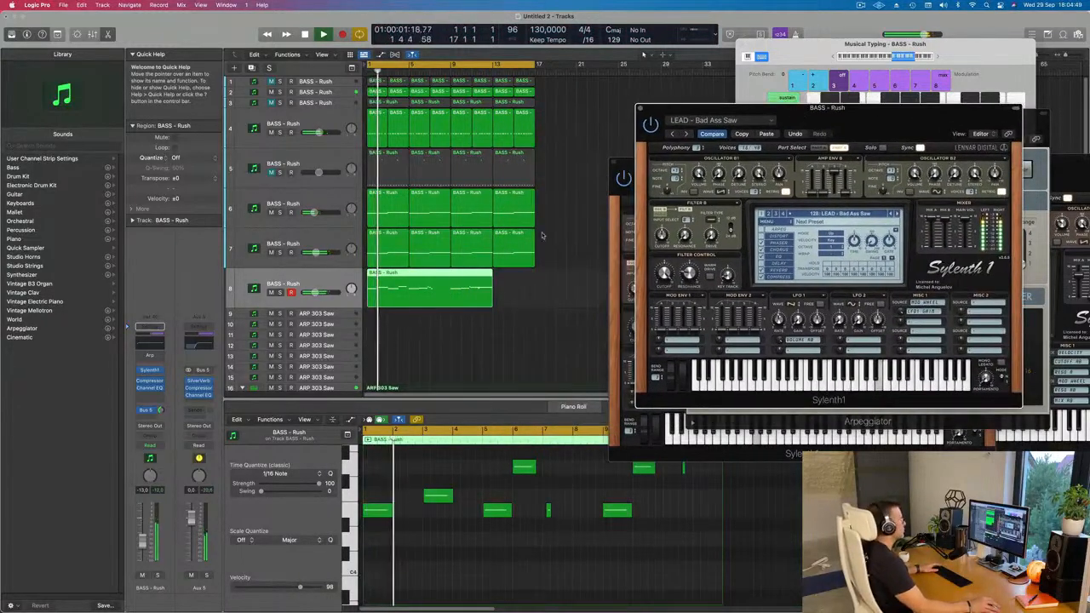
scroll(442, 337, "down", 1)
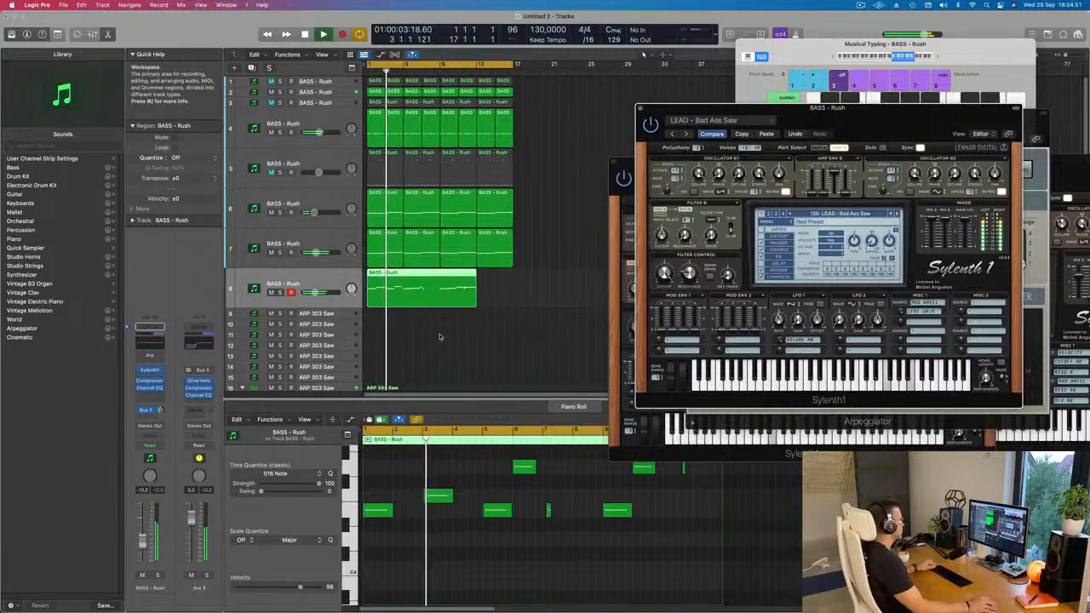
scroll(440, 328, "up", 2)
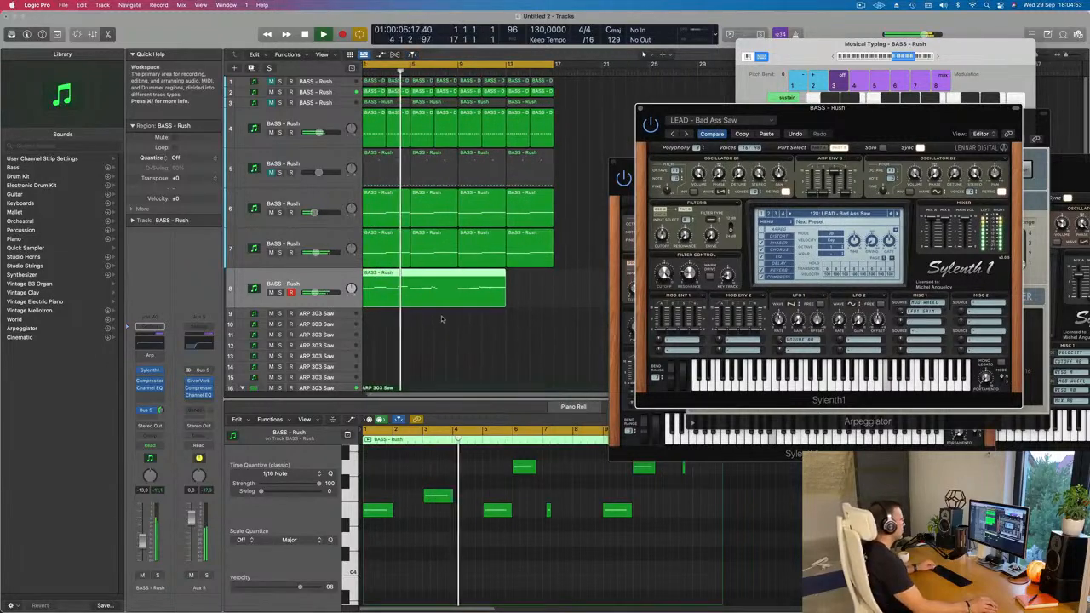
scroll(440, 319, "down", 2)
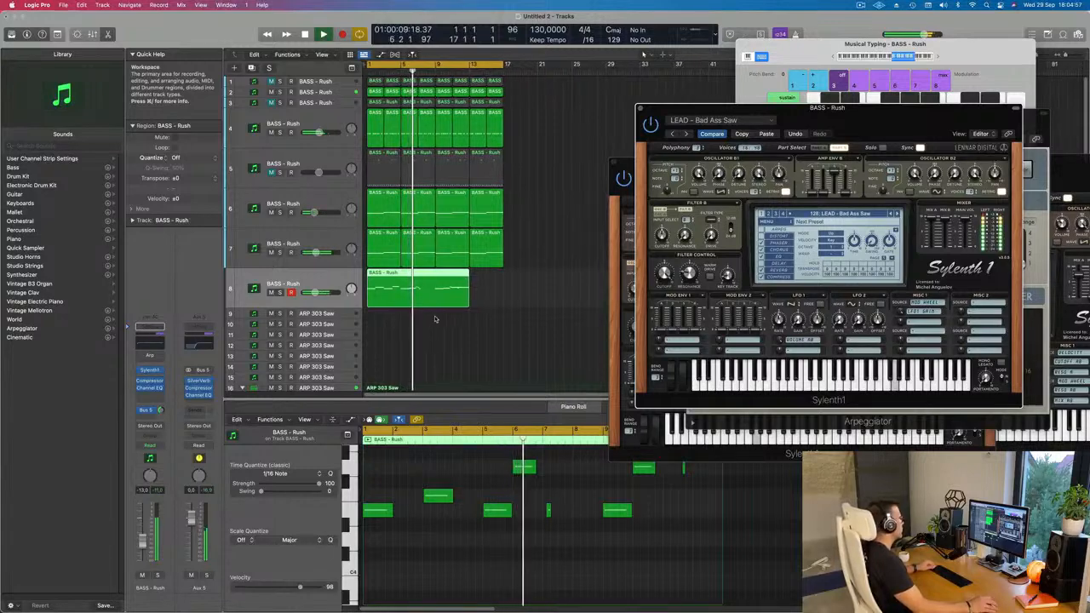
scroll(443, 320, "up", 2)
scroll(435, 313, "down", 2)
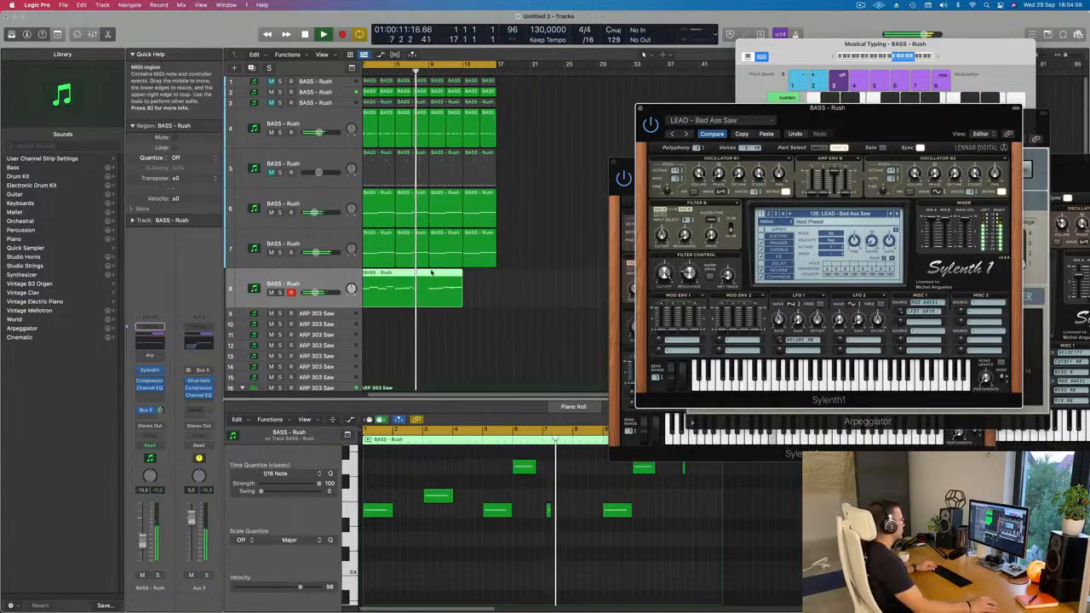
Split the track 8 region at bar 9 and delete the part before the split.
double_click(428, 278, "super")
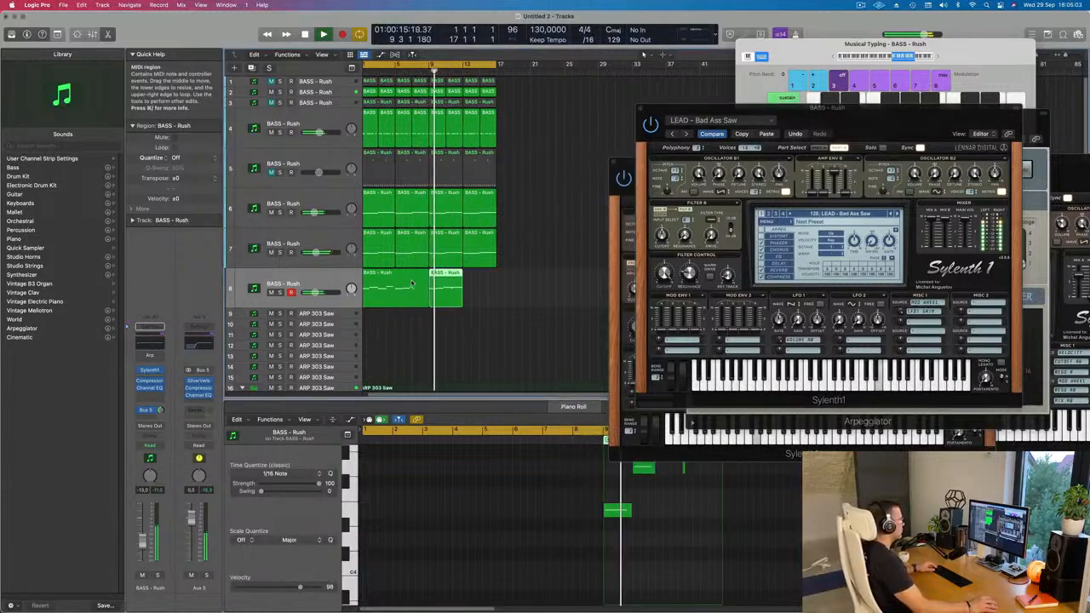
left_click(416, 278)
key("Delete")
Move the remaining four-bar region on track 8 to start at bar 1.
left_click(452, 278)
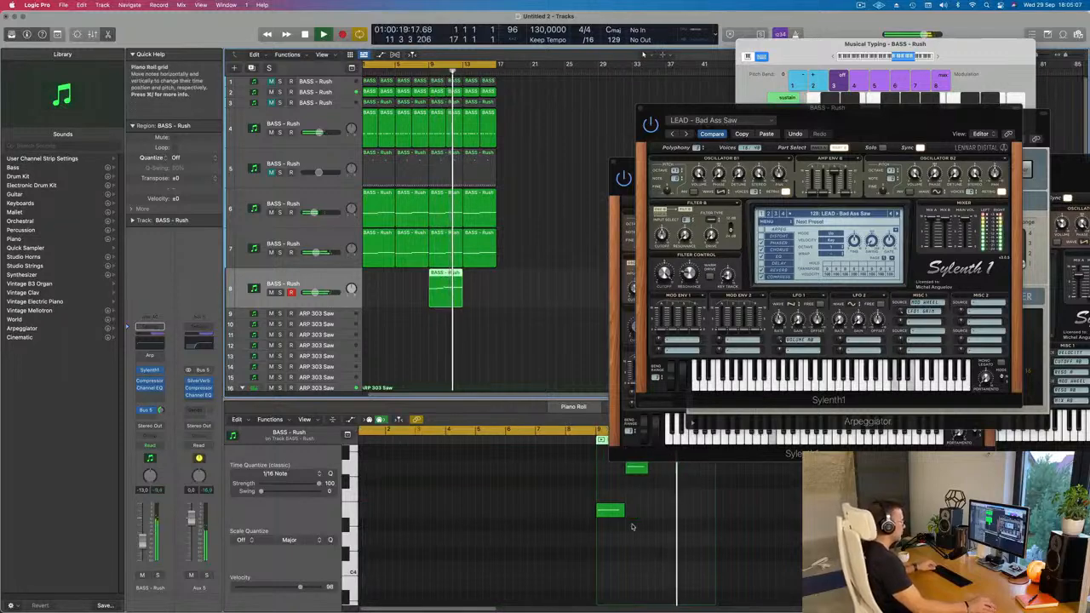
scroll(632, 525, "right", 3)
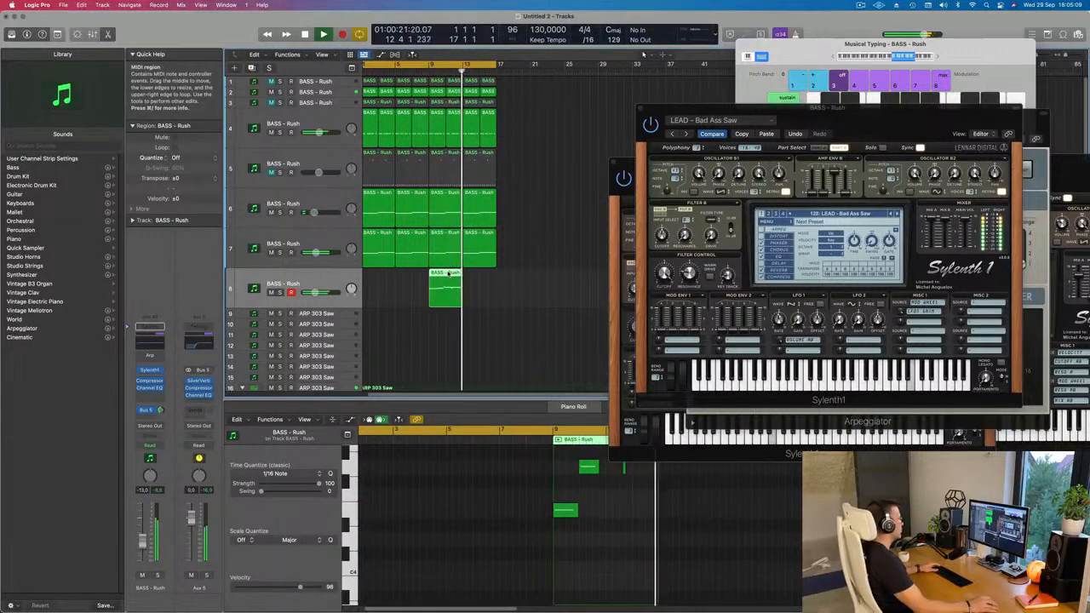
left_click_drag(449, 273, 385, 274)
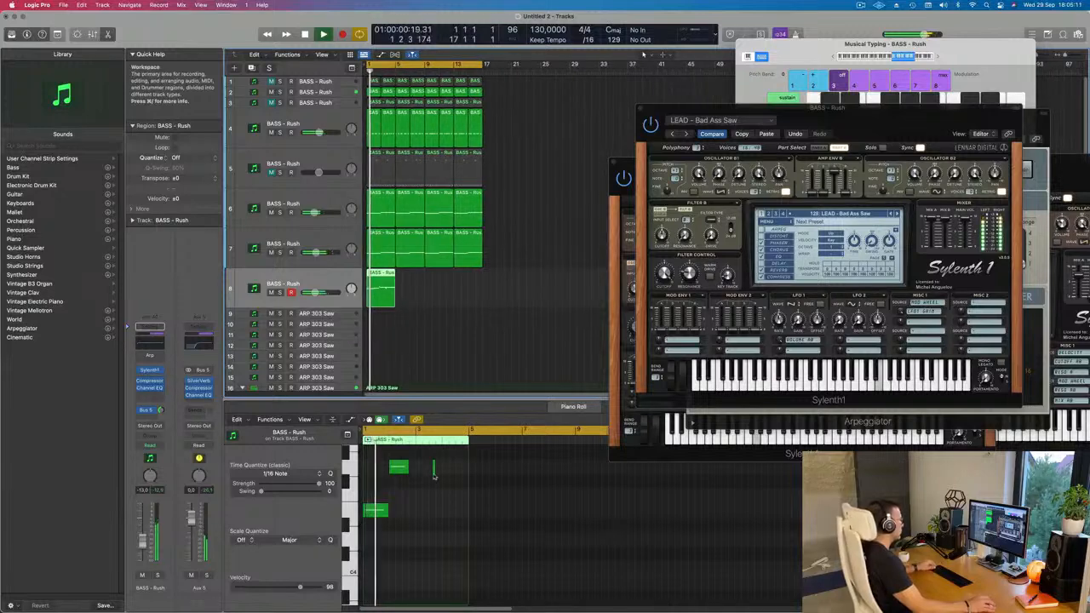
Select all notes of the track 8 region in the Piano Roll and transpose them by an octave.
scroll(434, 478, "up", 3)
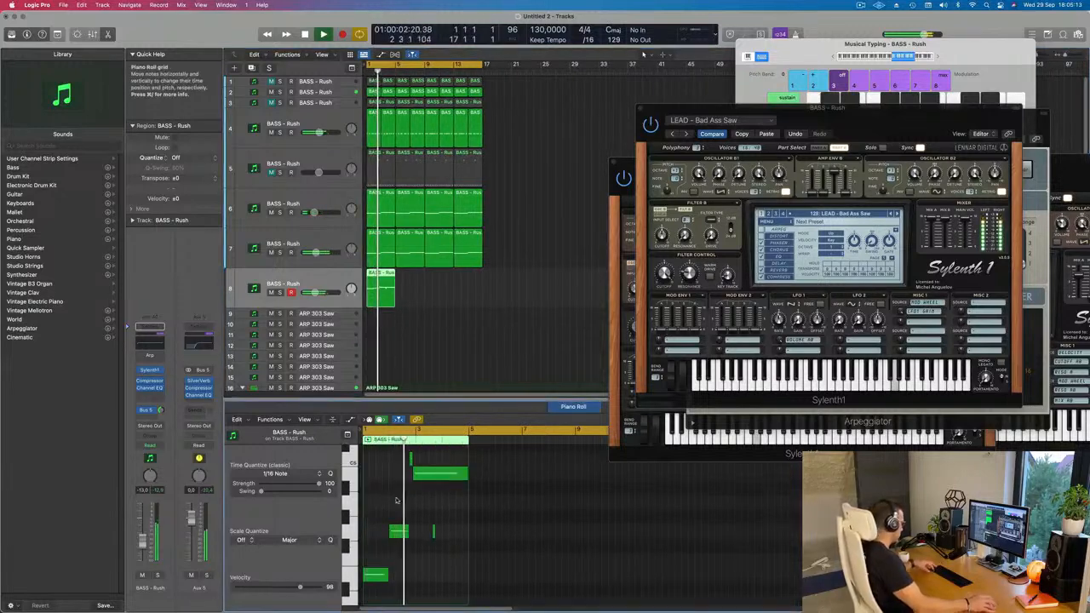
key("super+a")
key("BackSpace")
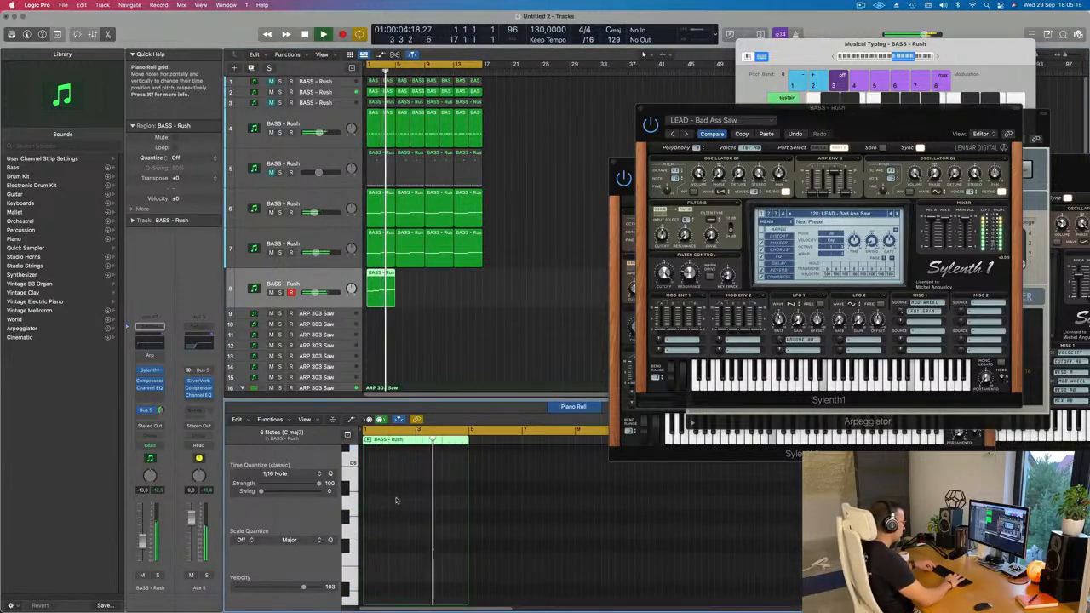
scroll(401, 499, "down", 10)
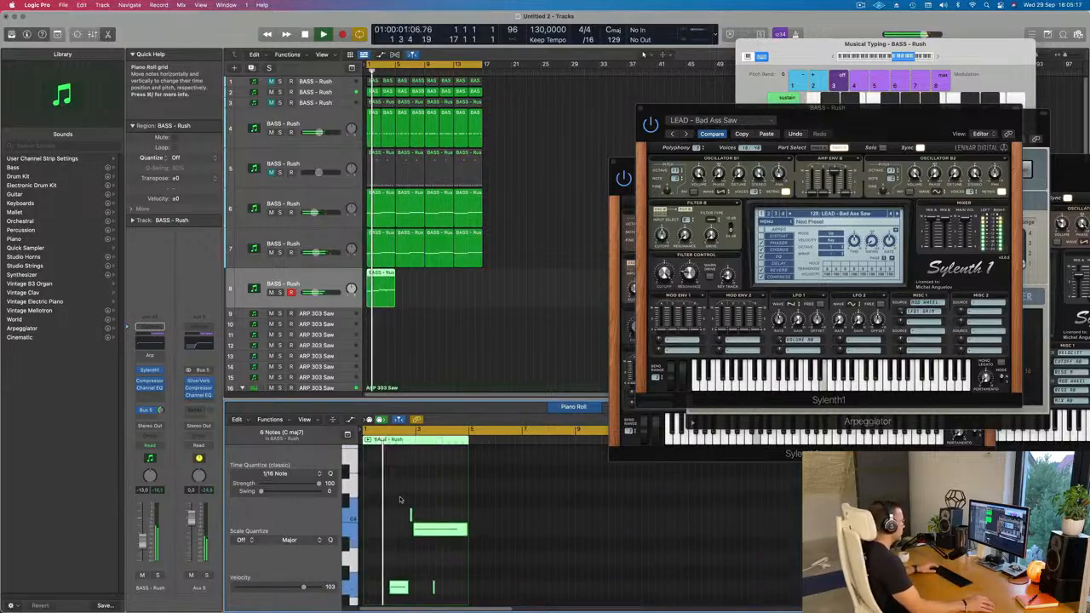
Delete the stray short low note near bar 3 in the track 8 region.
left_click_drag(445, 562, 429, 593)
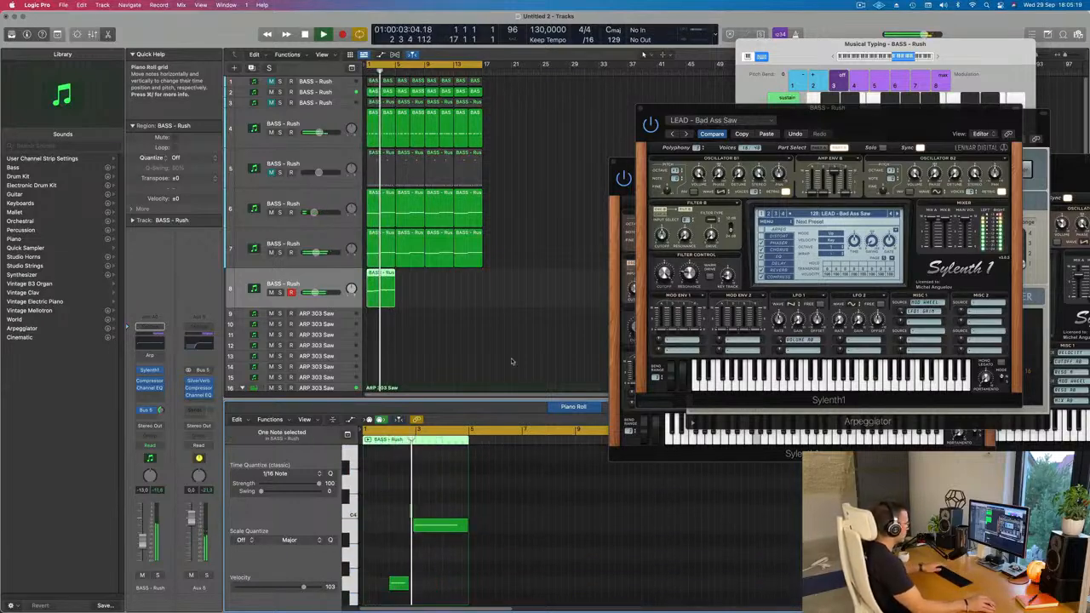
scroll(438, 308, "up", 2)
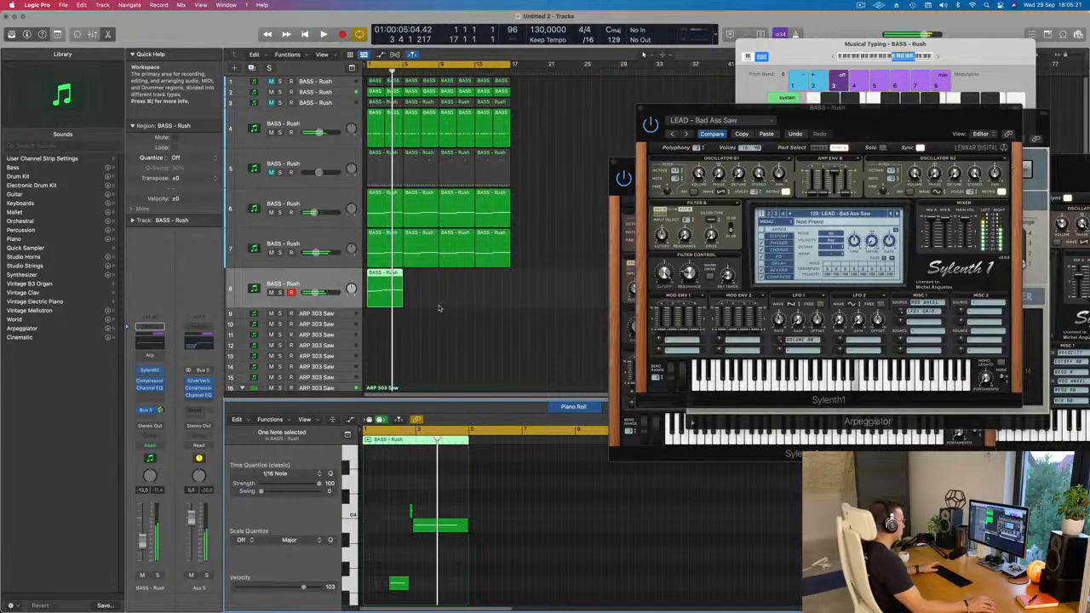
Try the LEAD - Acid preset on track 8 with its Arpeggiator effect switched on, and bypass the effect again.
left_click_drag(886, 134, 731, 190)
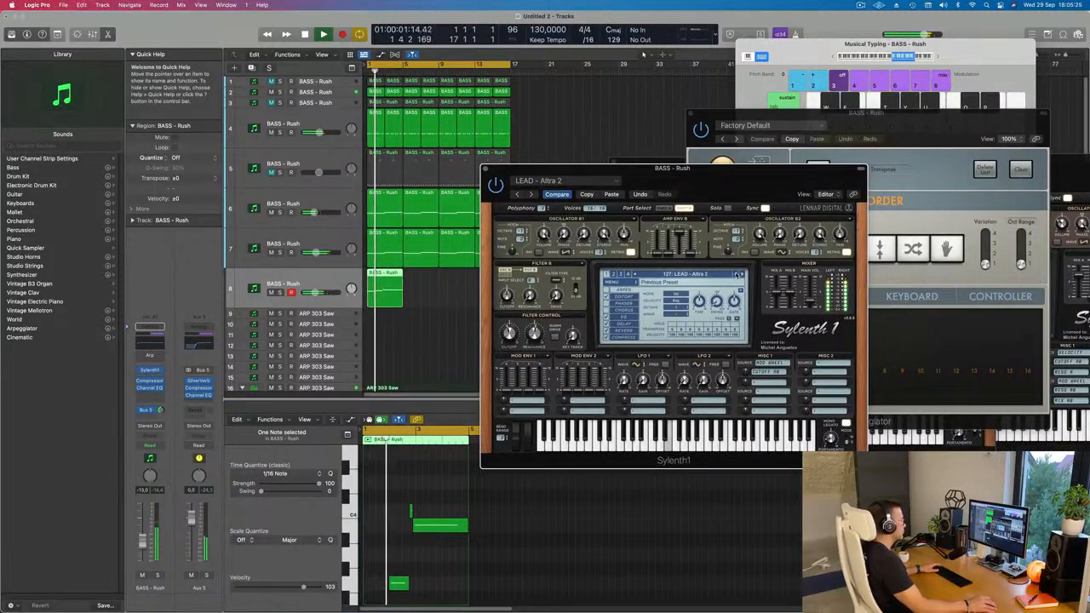
left_click(737, 274)
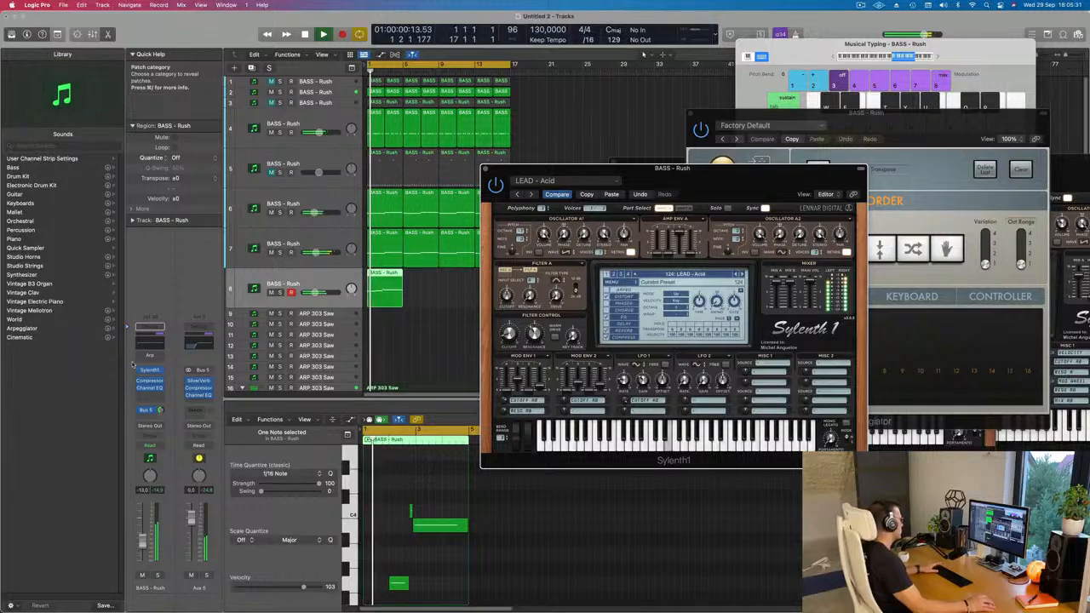
left_click(141, 356)
left_click(160, 356)
left_click(131, 363)
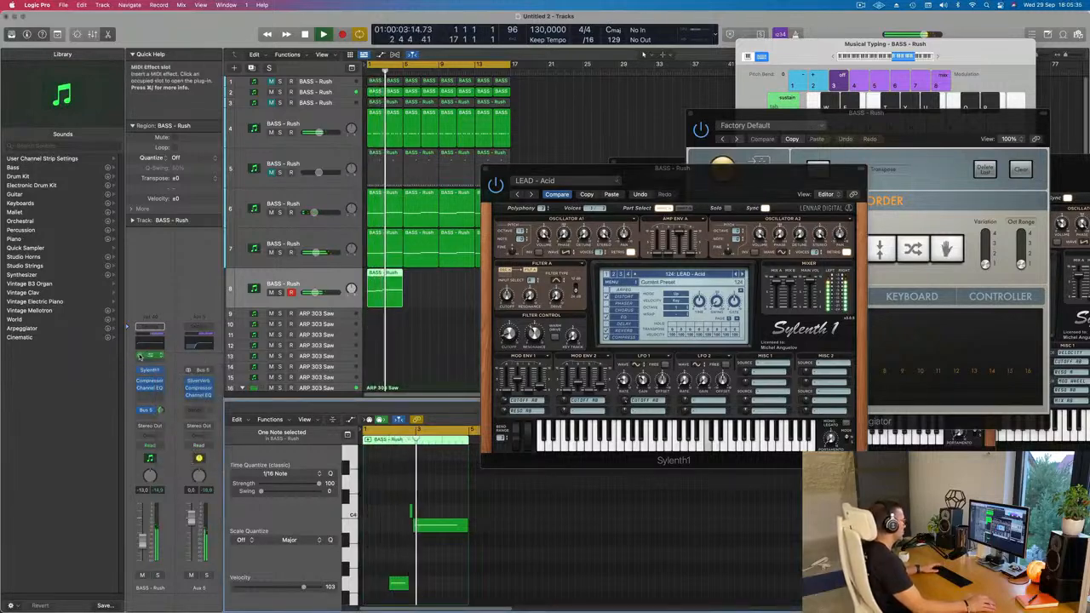
left_click(139, 356)
key("Return")
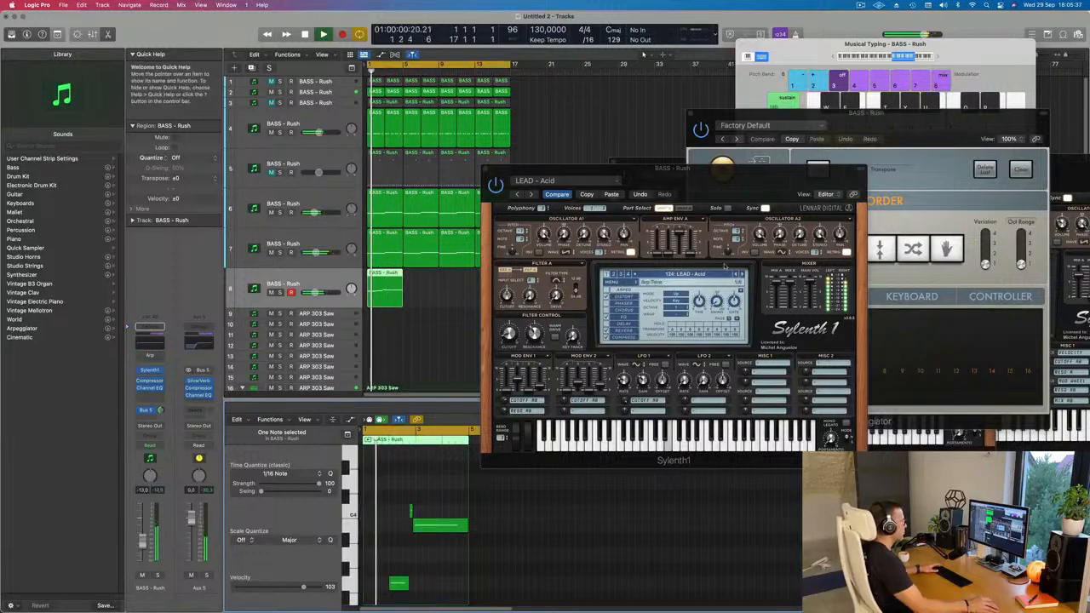
Load the BASS - Wippenberg preset in track 8's Sylenth1 and raise the channel volume to -11.0 dB.
left_click(559, 195)
key("Return")
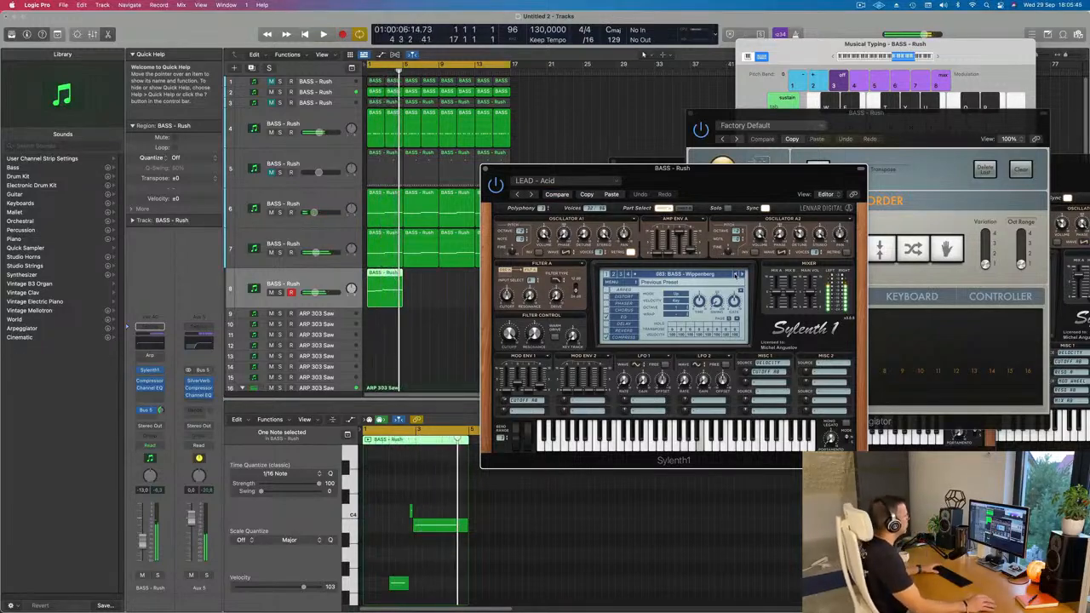
key("space")
key("space")
key("space")
left_click_drag(142, 542, 142, 540)
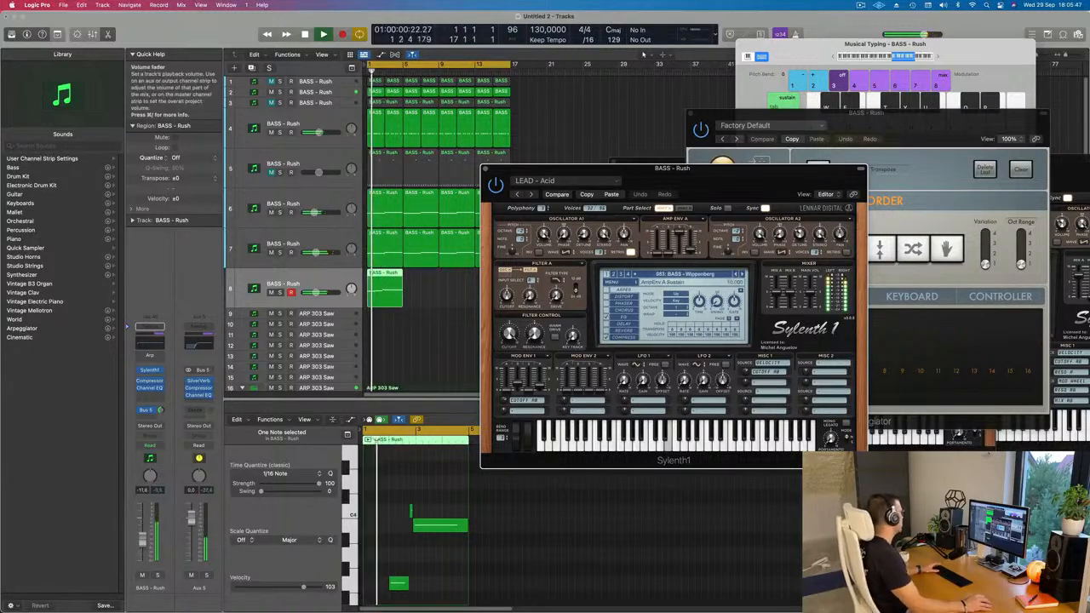
Add a 426 Hz low cut in track 8's Channel EQ and clear the plug-in windows off the regions.
left_click(150, 388)
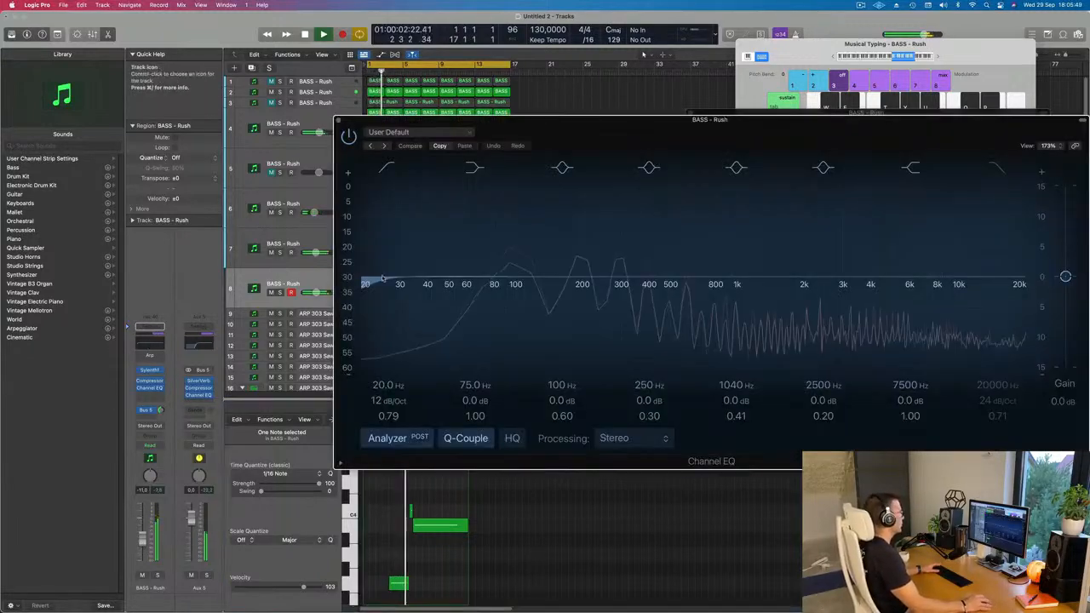
left_click_drag(488, 281, 528, 280)
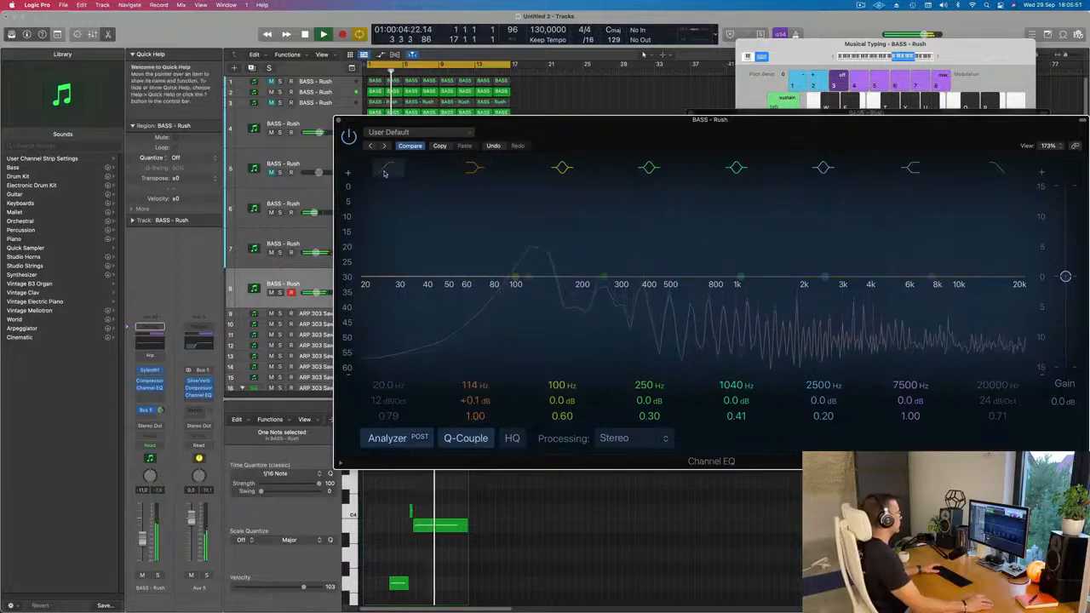
left_click_drag(375, 259, 672, 230)
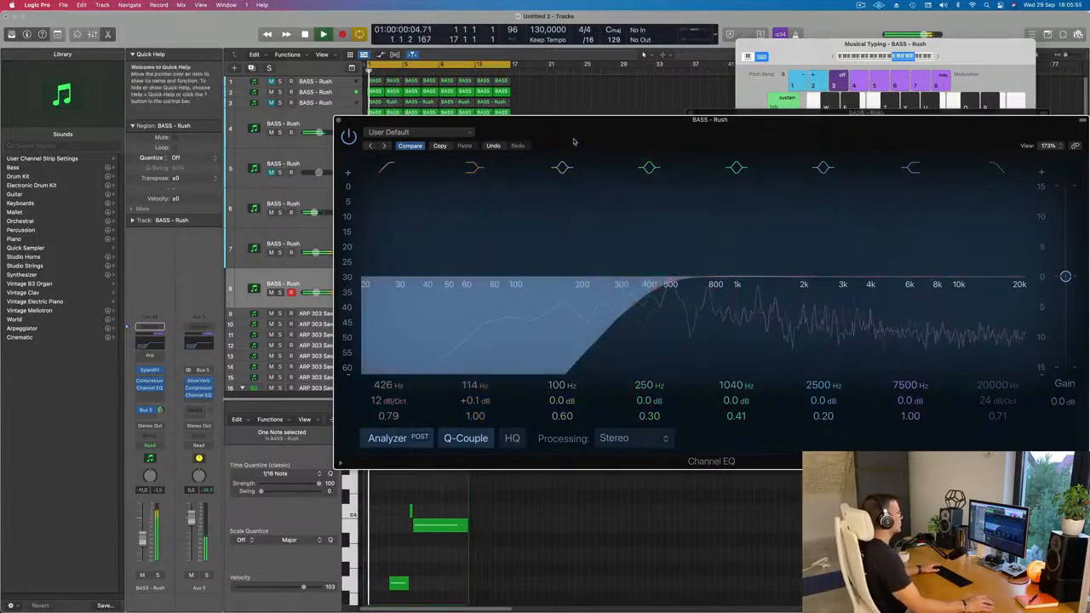
left_click_drag(575, 131, 1036, 152)
left_click_drag(652, 169, 954, 157)
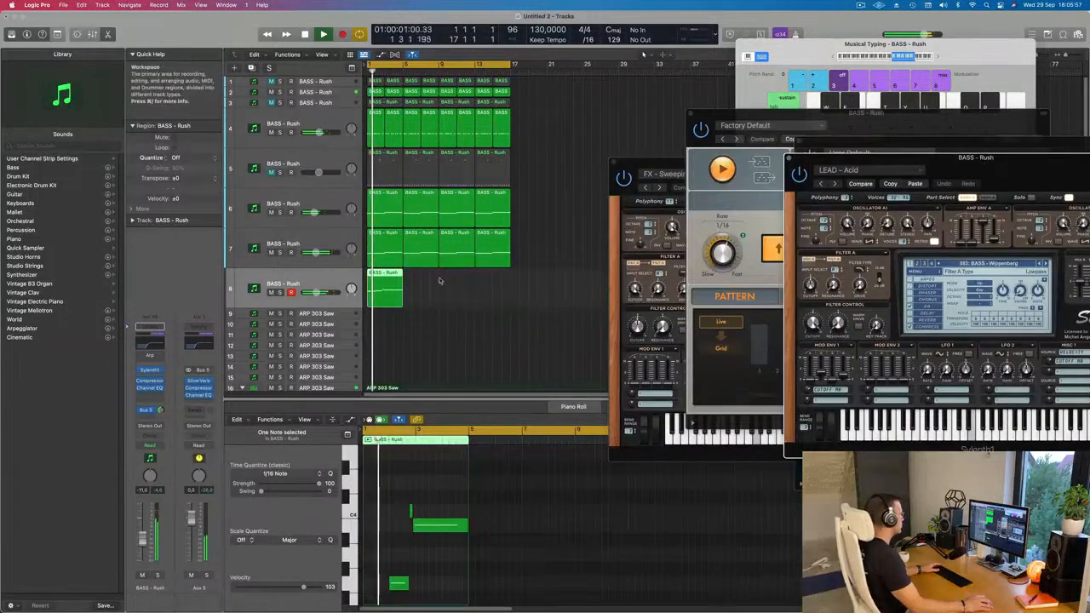
Repeat the four-bar region on track 8 three times to fill the 16-bar loop.
left_click_drag(445, 292, 359, 322)
left_click(388, 289)
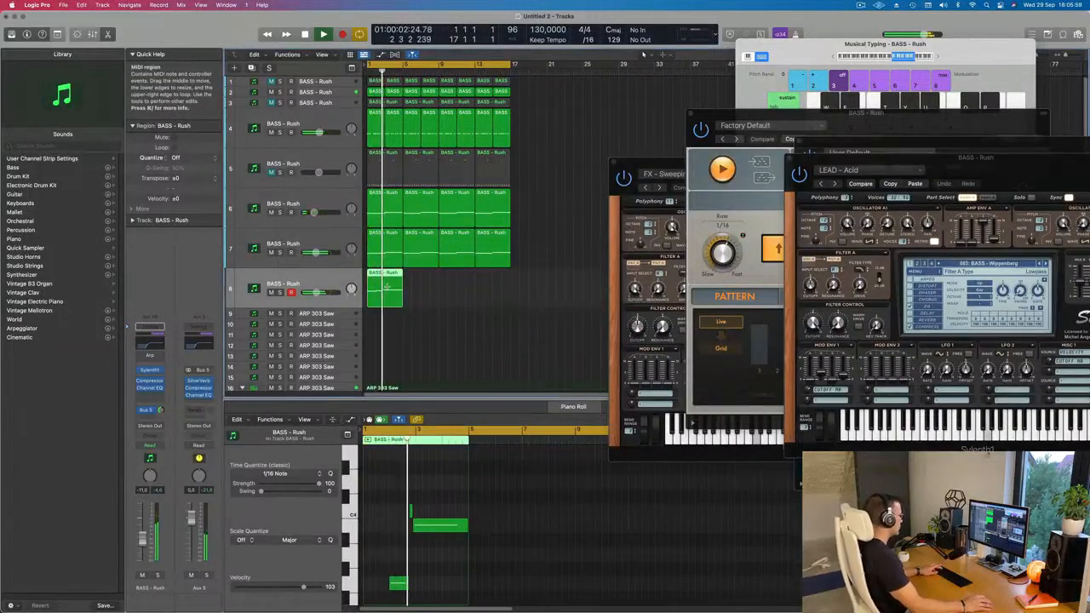
key("super+r")
key("super+r")
key("super+r")
scroll(398, 297, "left", 2)
scroll(398, 297, "up", 3)
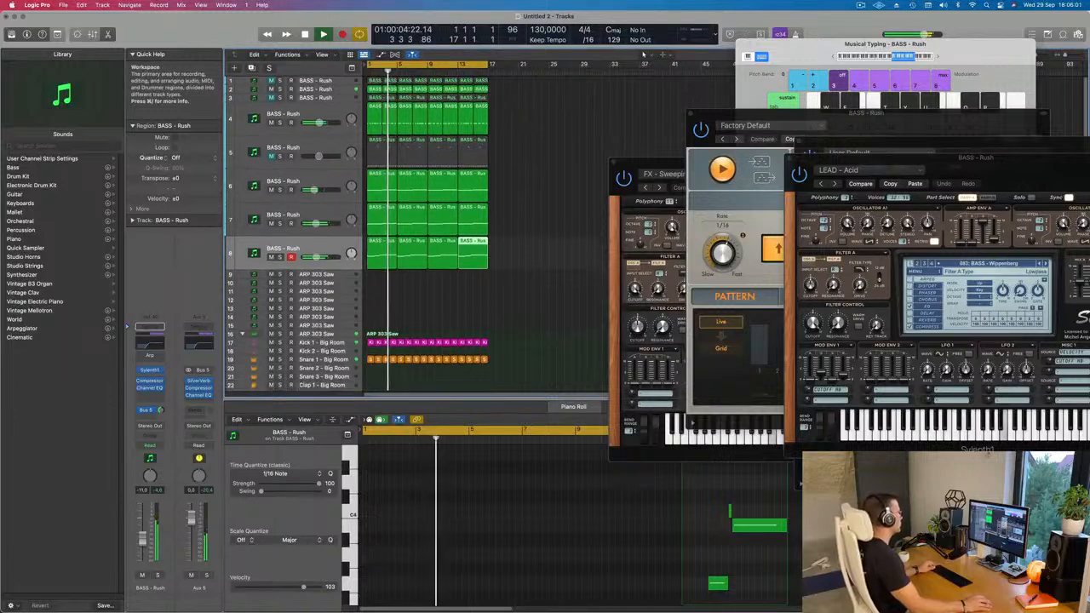
left_click(422, 288)
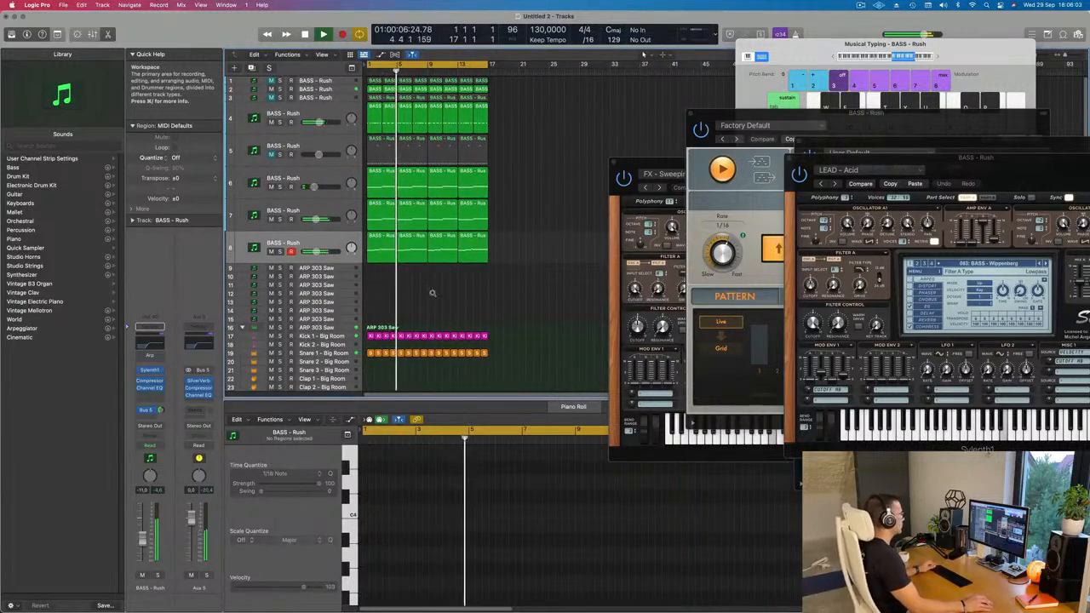
scroll(431, 293, "left", 1)
scroll(494, 291, "left", 1)
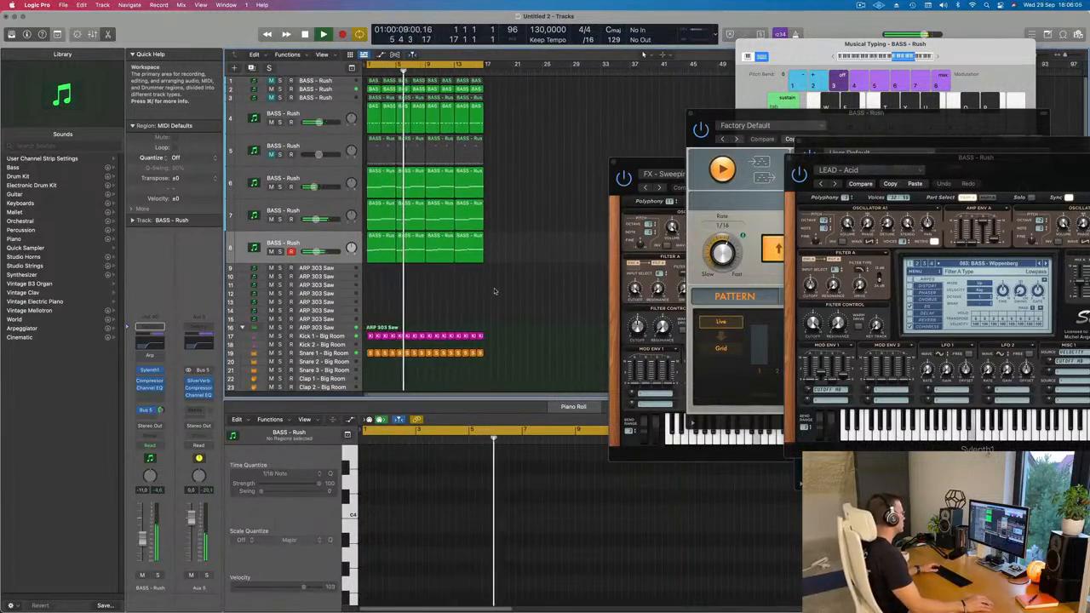
In the first track 8 region, shorten the long held note to end about midway through bar 4.
left_click(411, 247)
scroll(567, 512, "right", 3)
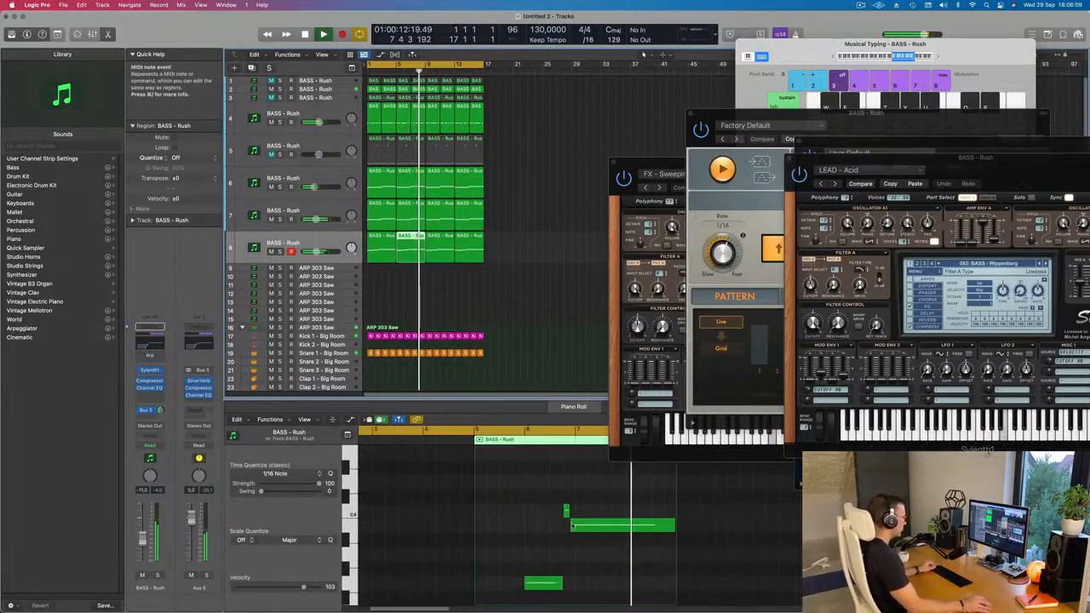
scroll(569, 519, "down", 2)
key("space")
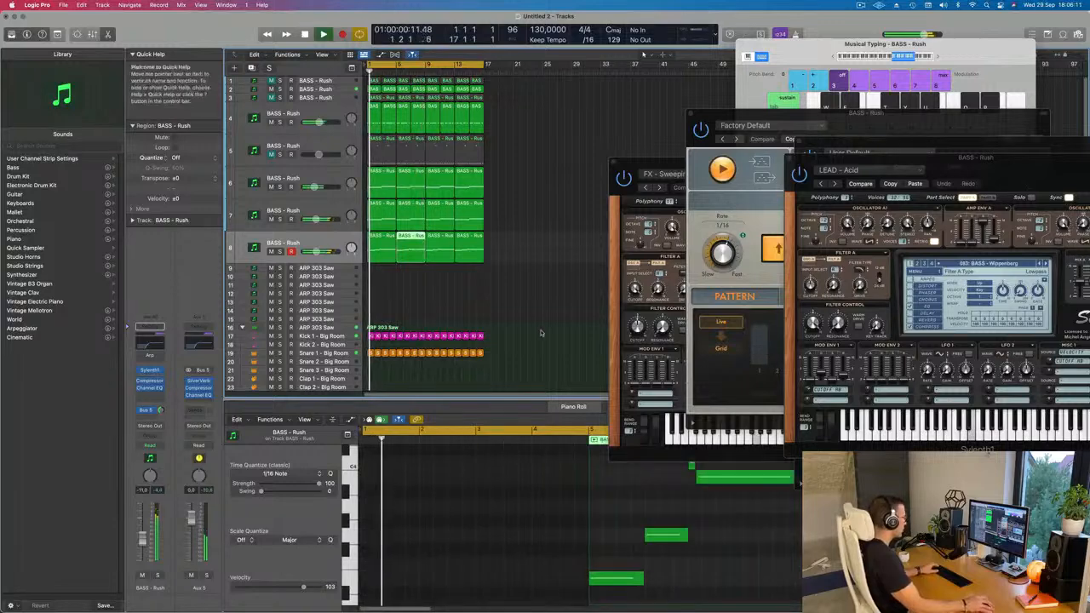
left_click(382, 247)
key("Return")
key("space")
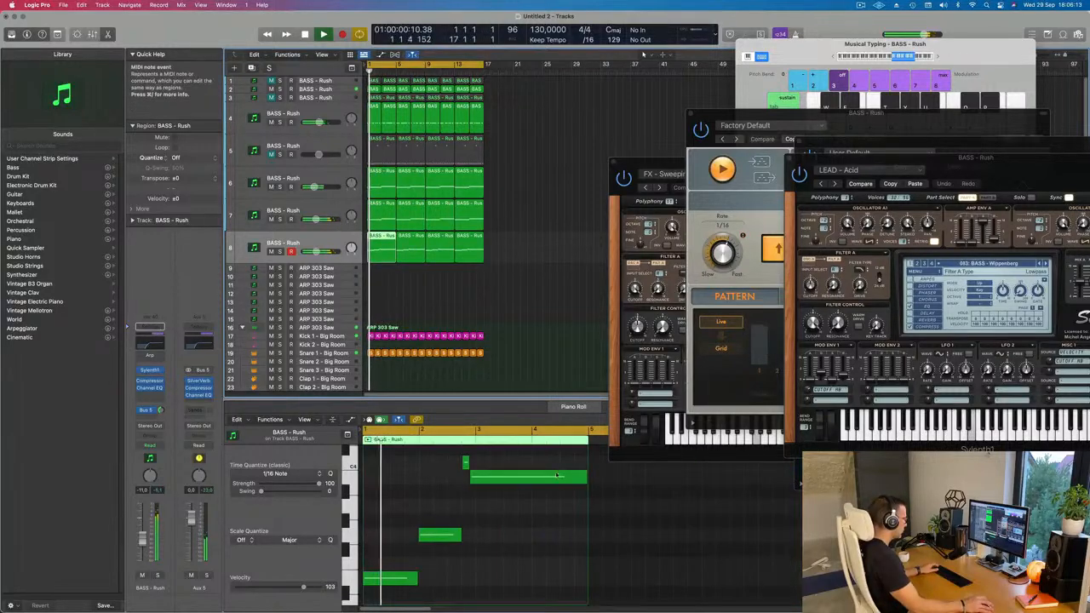
left_click(577, 480)
left_click_drag(586, 478, 558, 478)
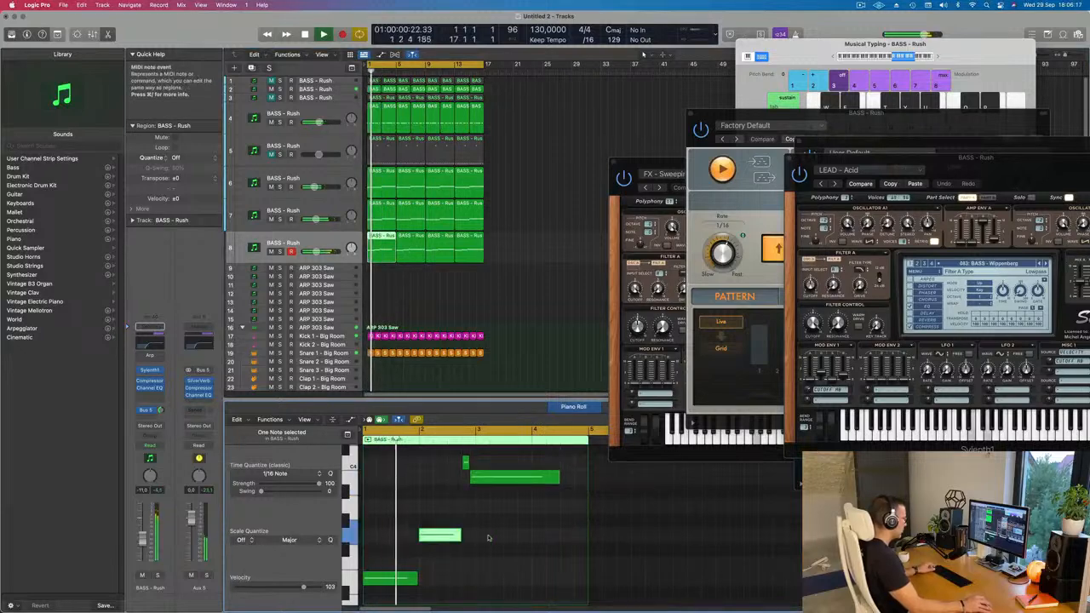
Copy the bar 2 note into the last half bar of the region and play from the start.
left_click_drag(445, 535, 585, 537)
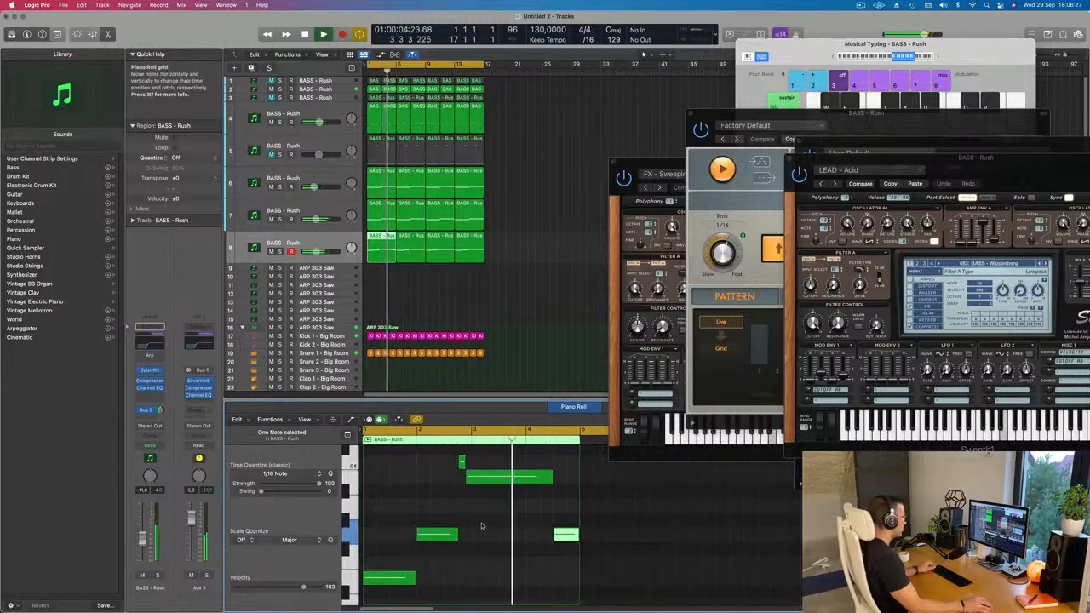
scroll(482, 526, "down", 2)
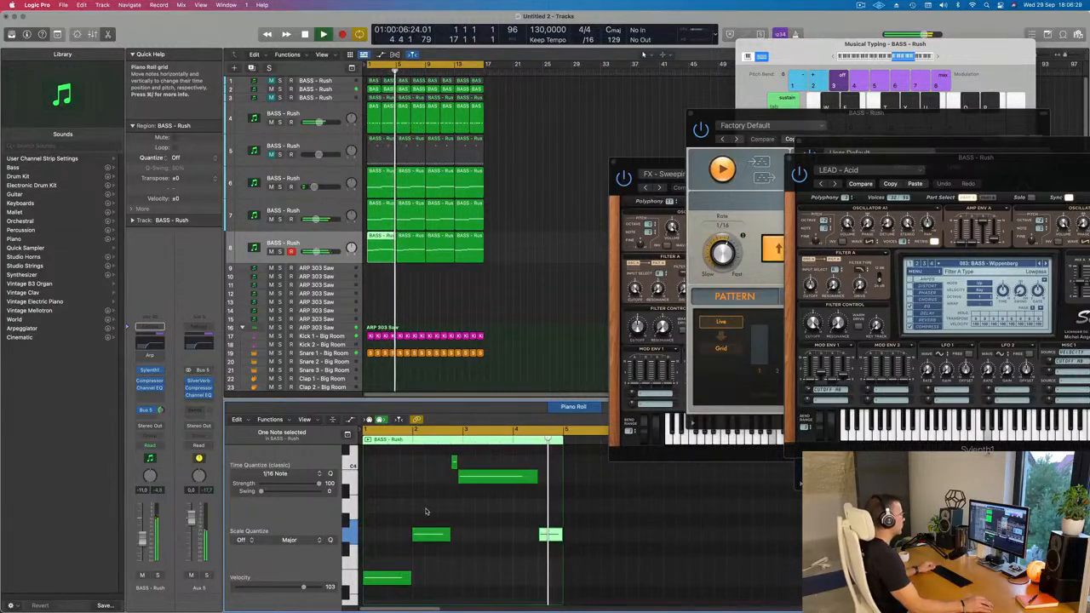
scroll(425, 509, "down", 1)
key("Return")
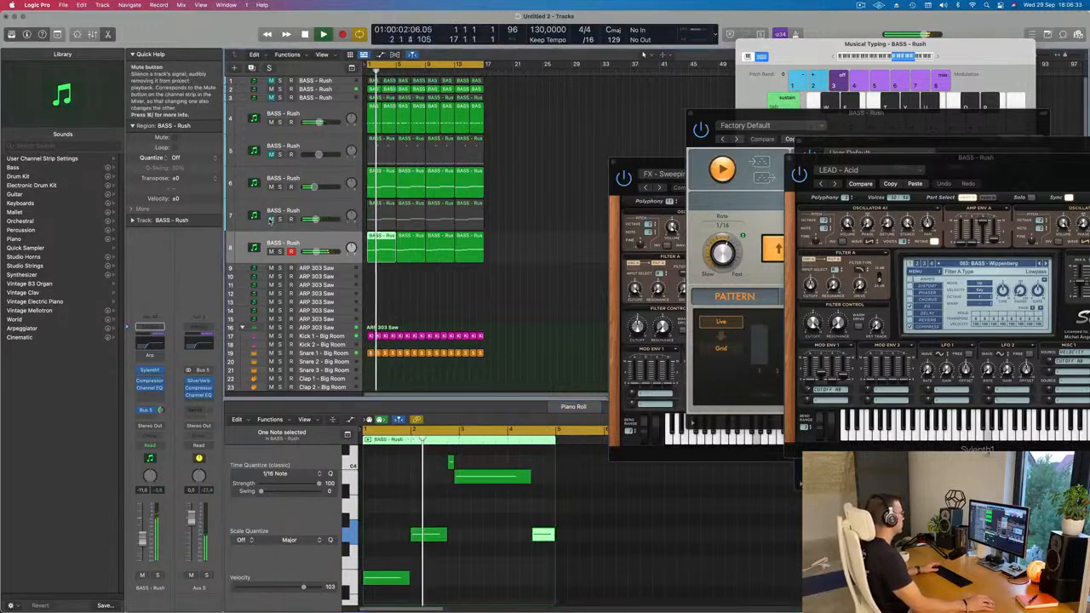
Unmute track 7 and check its Sylenth1 preset against the loop.
left_click(269, 220)
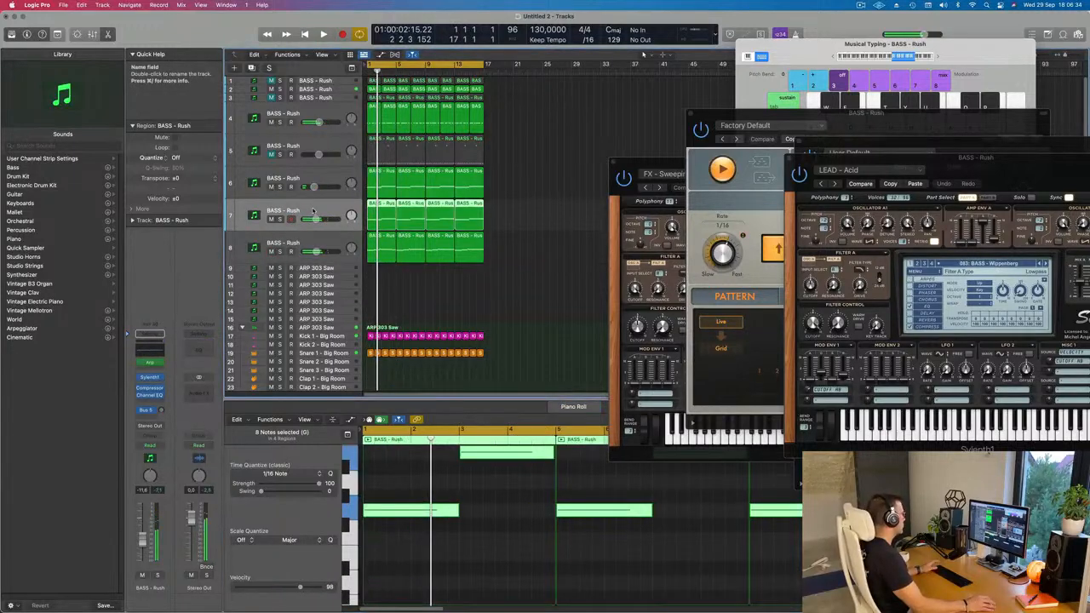
left_click(149, 378)
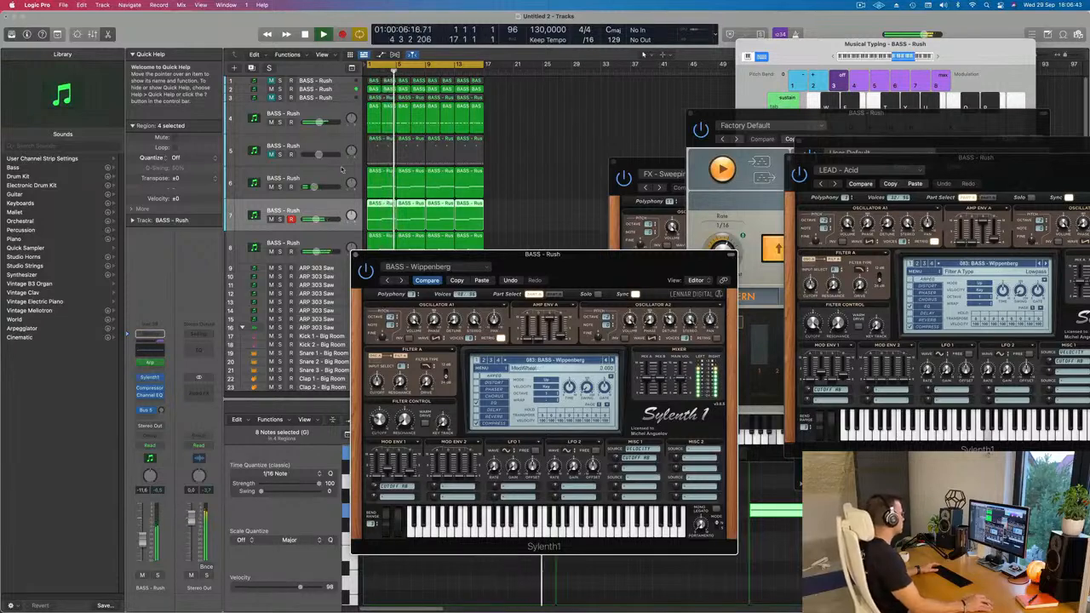
left_click(356, 255)
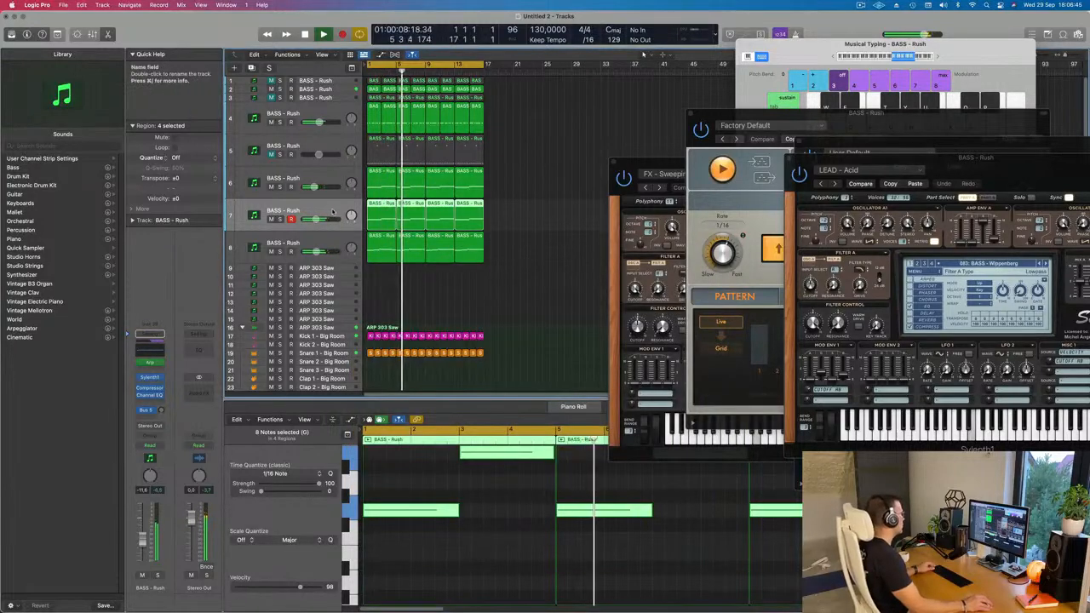
Solo tracks 4 and 2 in turn, select track 2 and listen to the loop from its start.
left_click(280, 122)
left_click(280, 122)
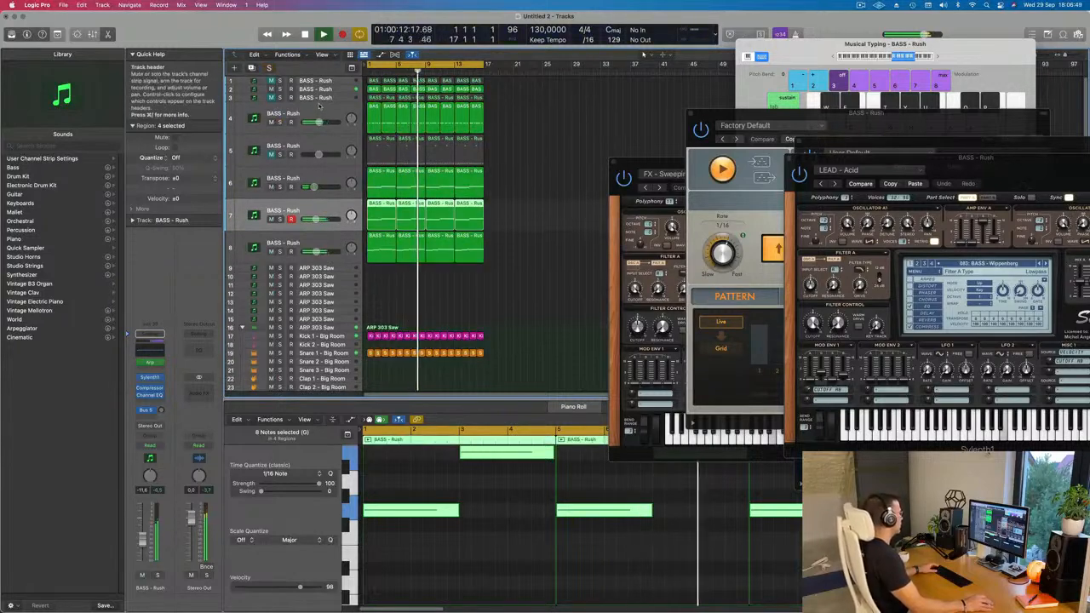
left_click(280, 89)
left_click(280, 89)
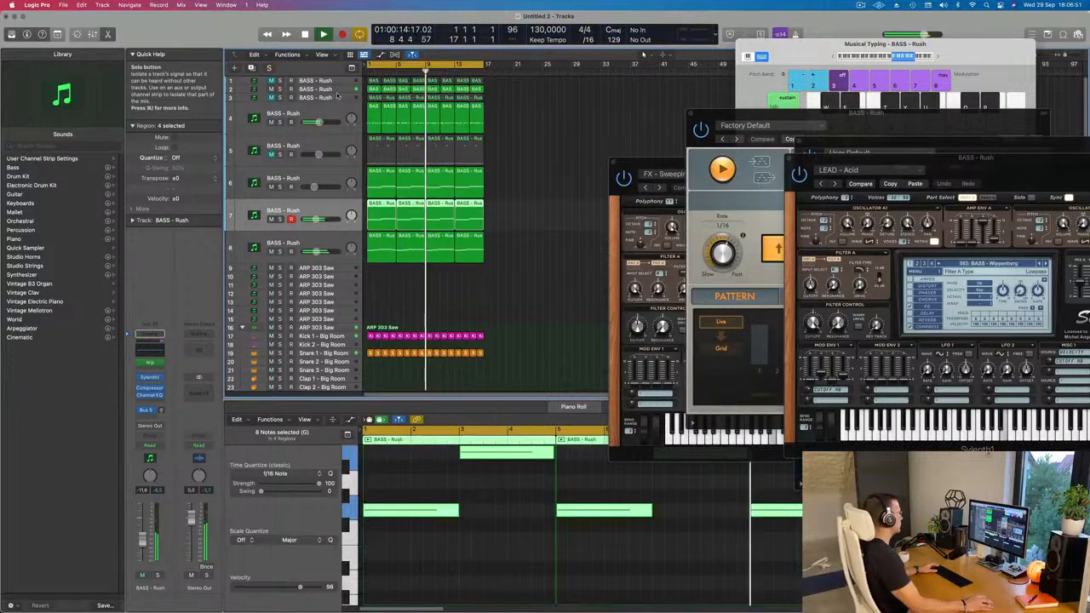
left_click(313, 89)
key("space")
key("Return")
key("space")
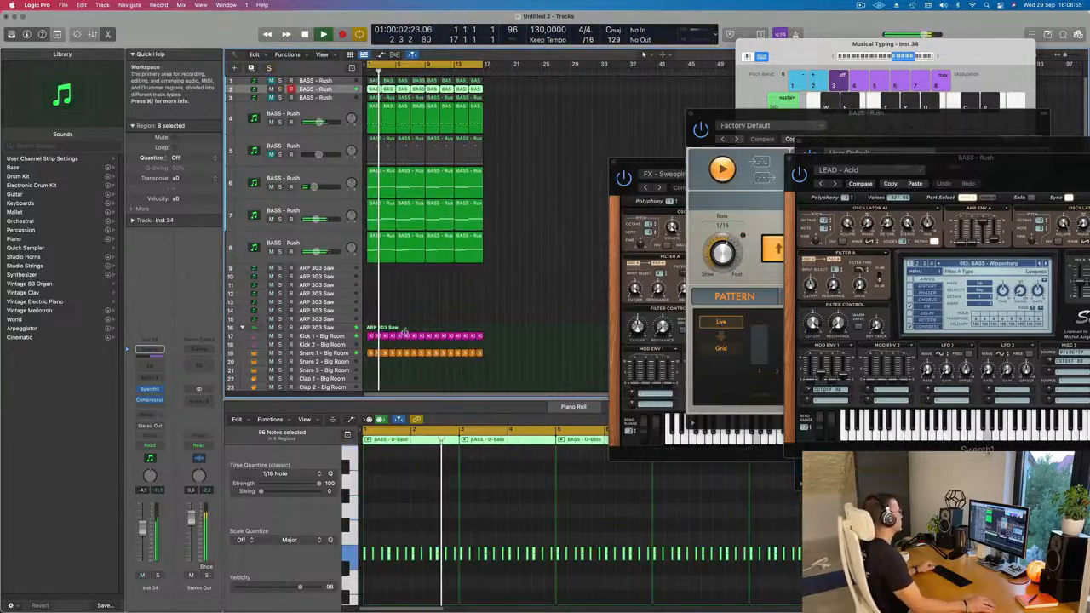
Duplicate track 8 as a new empty track with the same channel settings and open its Sylenth1 instrument.
scroll(405, 324, "right", 2)
left_click(314, 247)
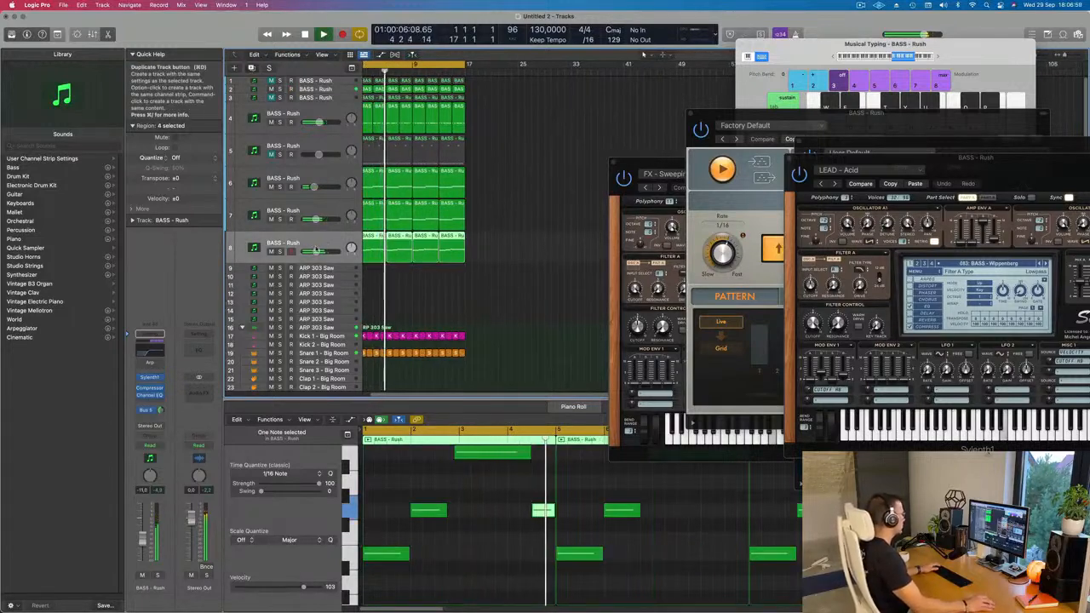
left_click(251, 67)
key("Return")
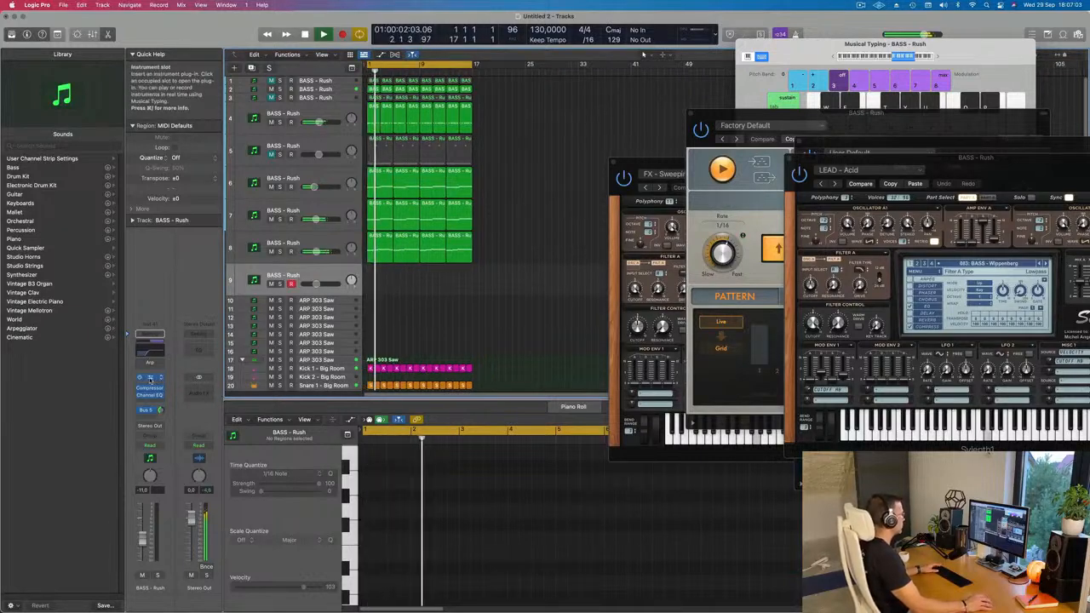
left_click(157, 378)
left_click_drag(609, 133, 588, 133)
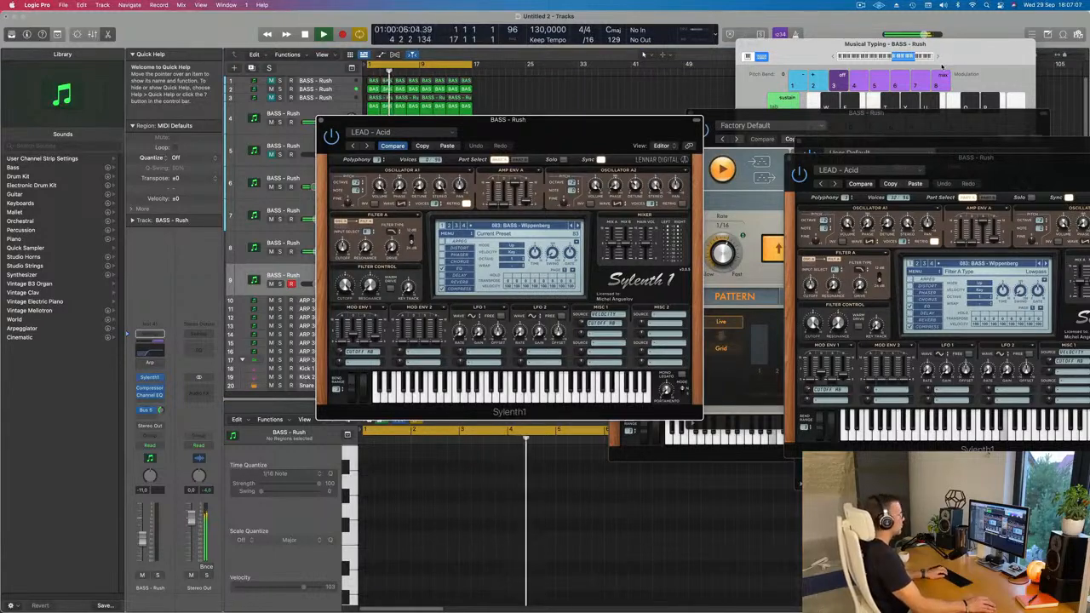
Play test notes on track 9 while stepping back through the bass presets to BASS - Voc Bass.
key("k")
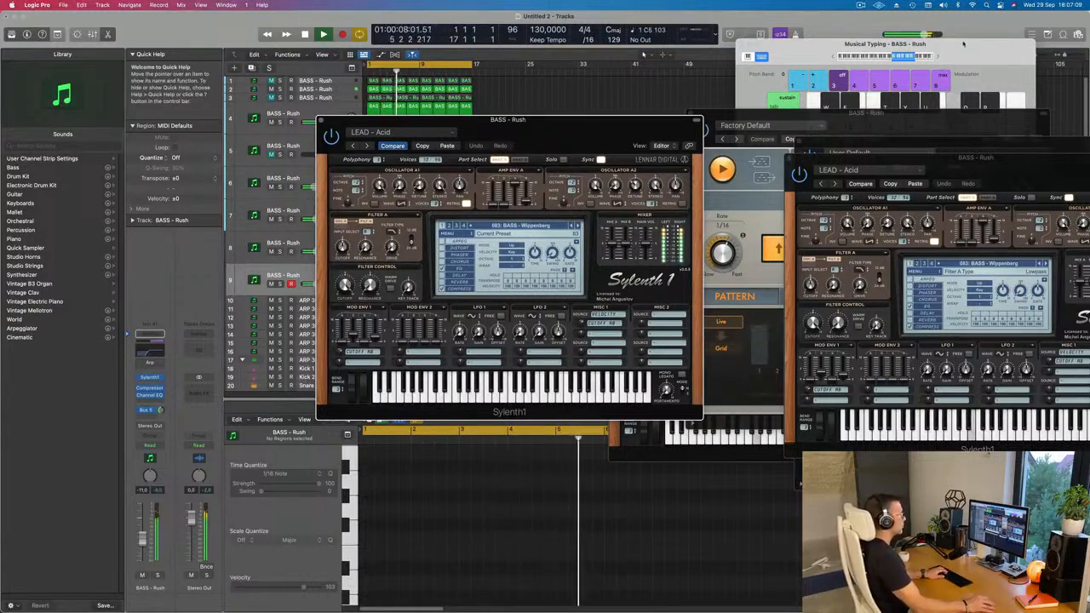
key("l")
key("j")
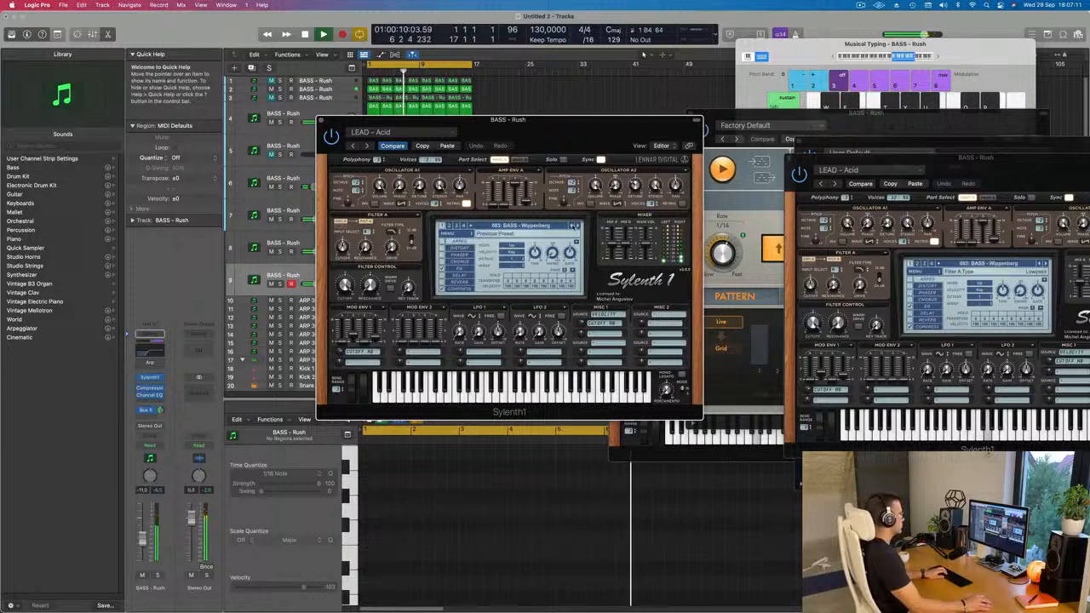
left_click(572, 225)
left_click(573, 225)
key("k")
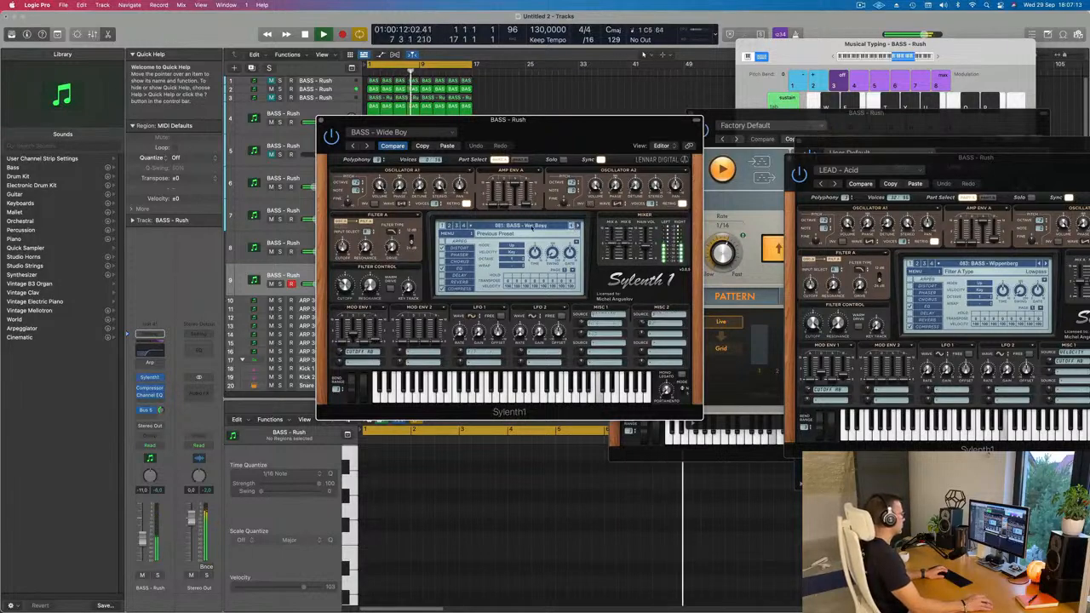
Load LEAD - Airy Guitar on track 9, step forward to LEAD - Bad Ass Saw and lower the channel volume to about -15 dB.
left_click(524, 225)
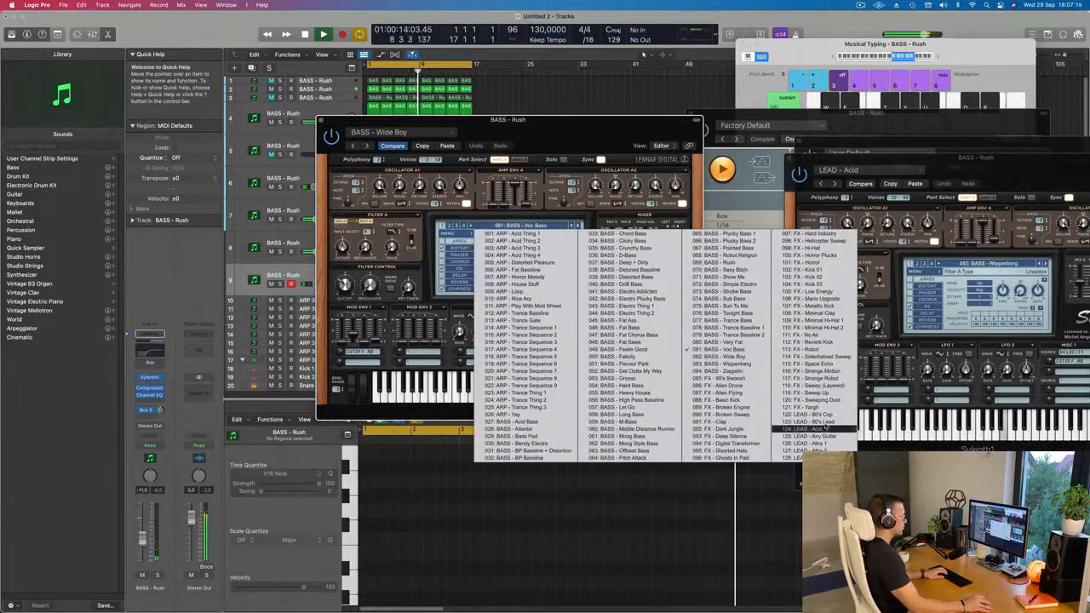
left_click(824, 436)
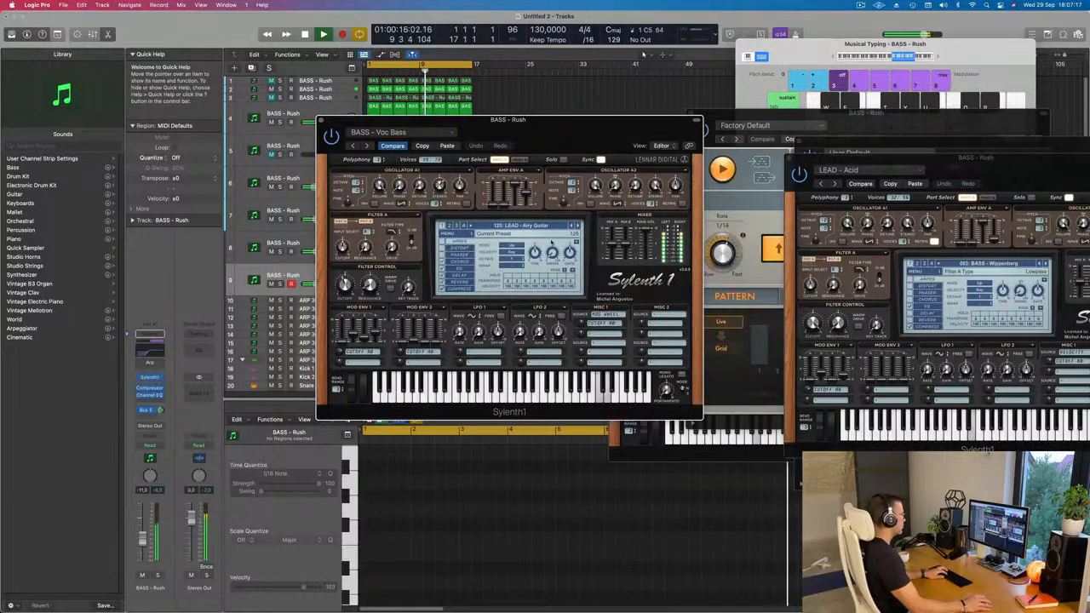
left_click(578, 227)
left_click(578, 227)
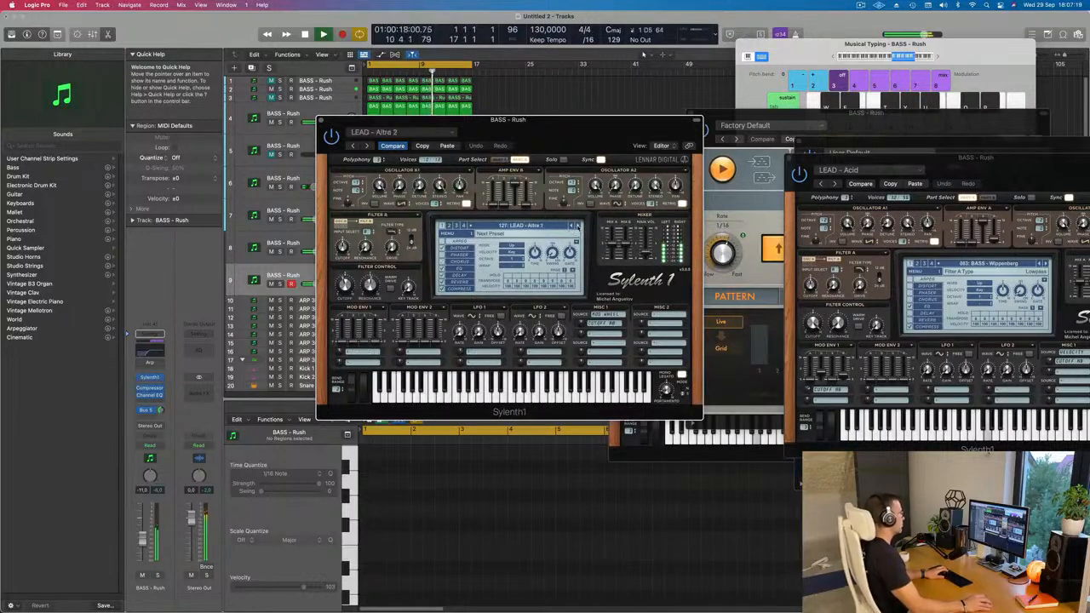
left_click(578, 227)
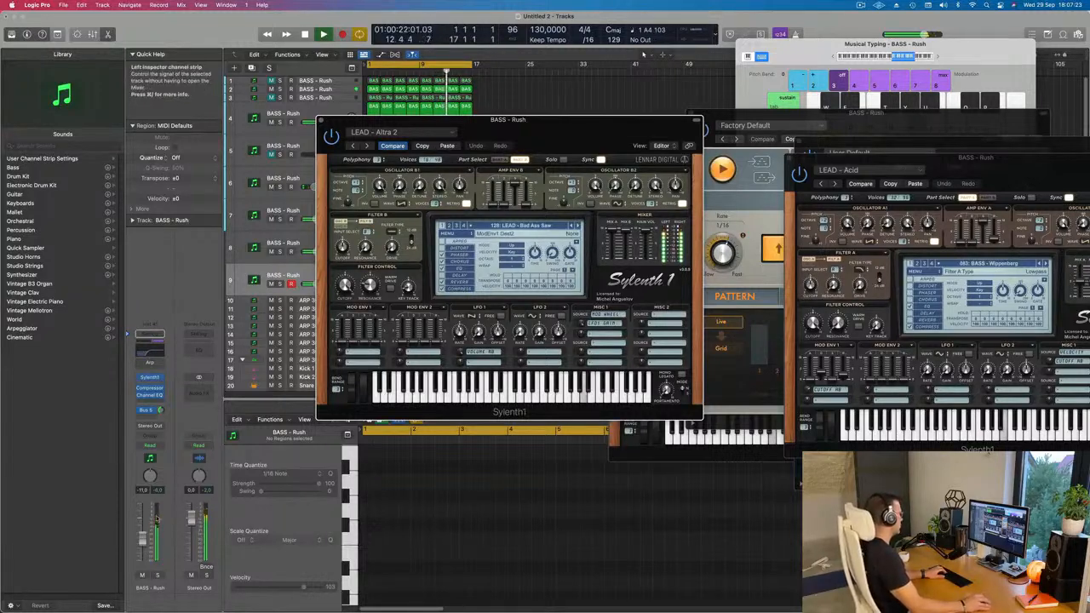
left_click_drag(143, 543, 142, 548)
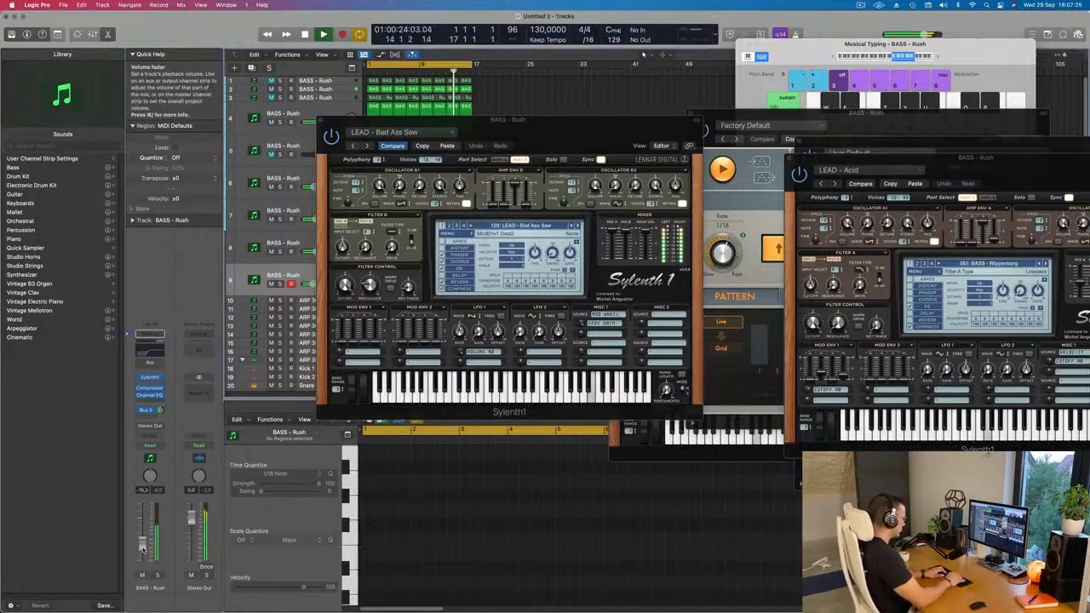
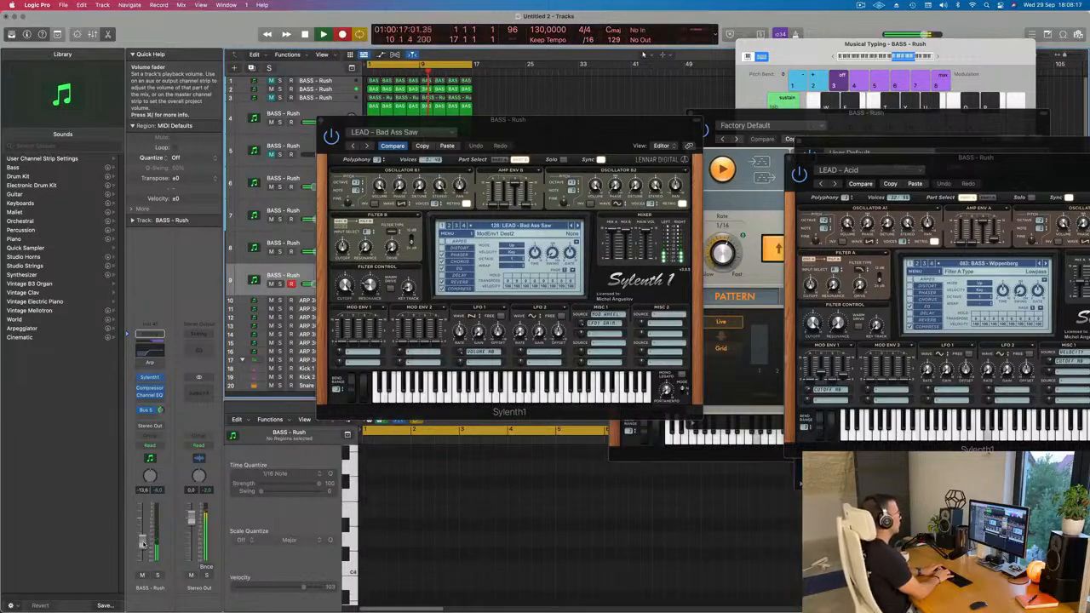
Record a four-bar Bad Ass Saw melody on track 9 from bar 1 and play it back.
key("space")
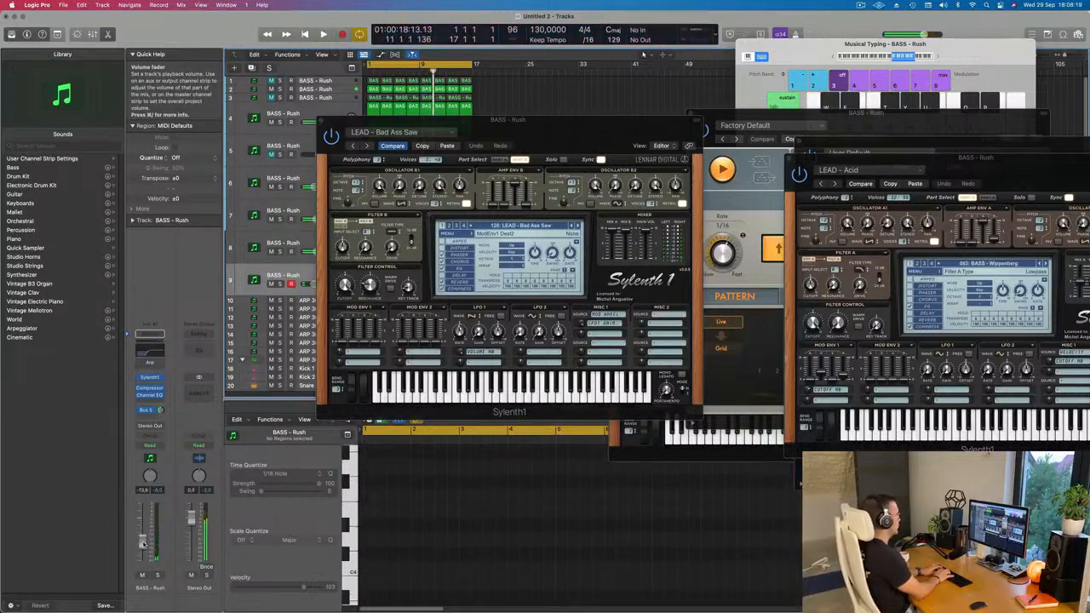
key("r")
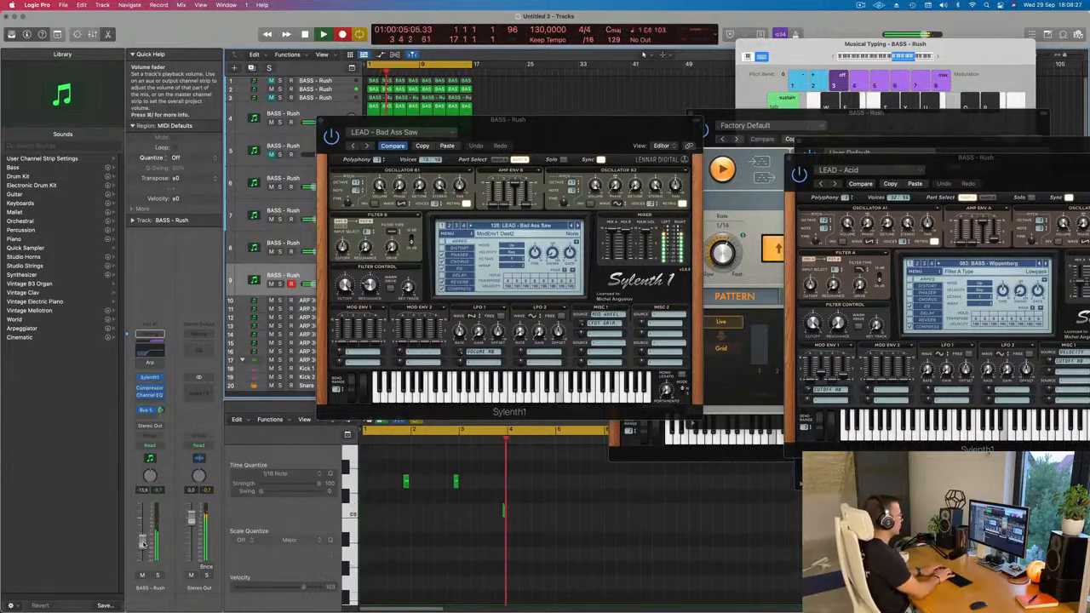
key("space")
key("space")
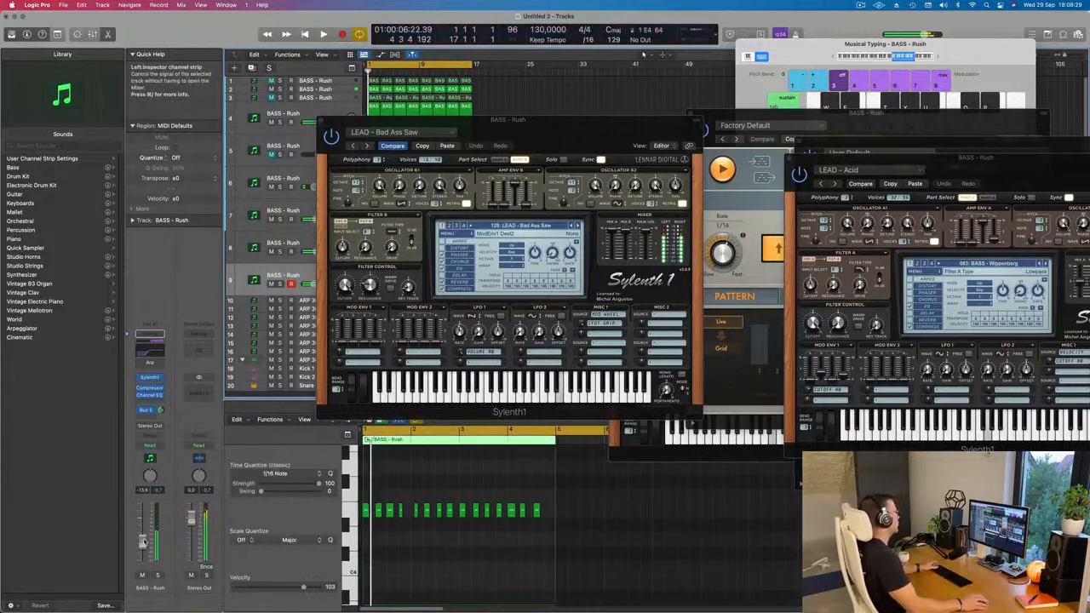
Move the Sylenth1 window off the arrangement and quantize all notes in the new track 9 region to 1/16 notes.
left_click_drag(549, 132, 1035, 105)
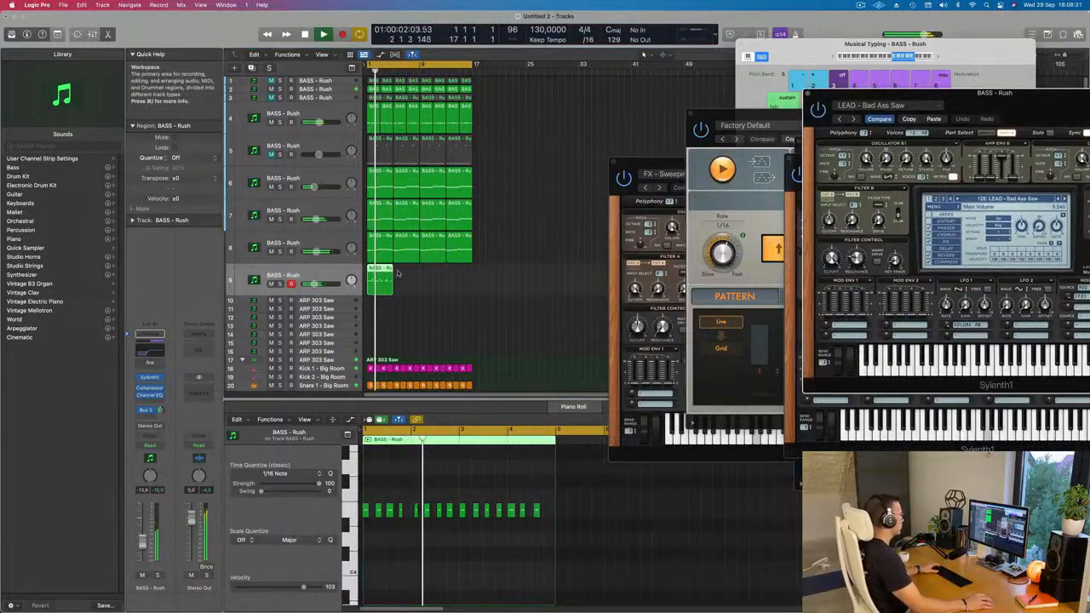
scroll(494, 498, "right", 5)
scroll(496, 497, "up", 4)
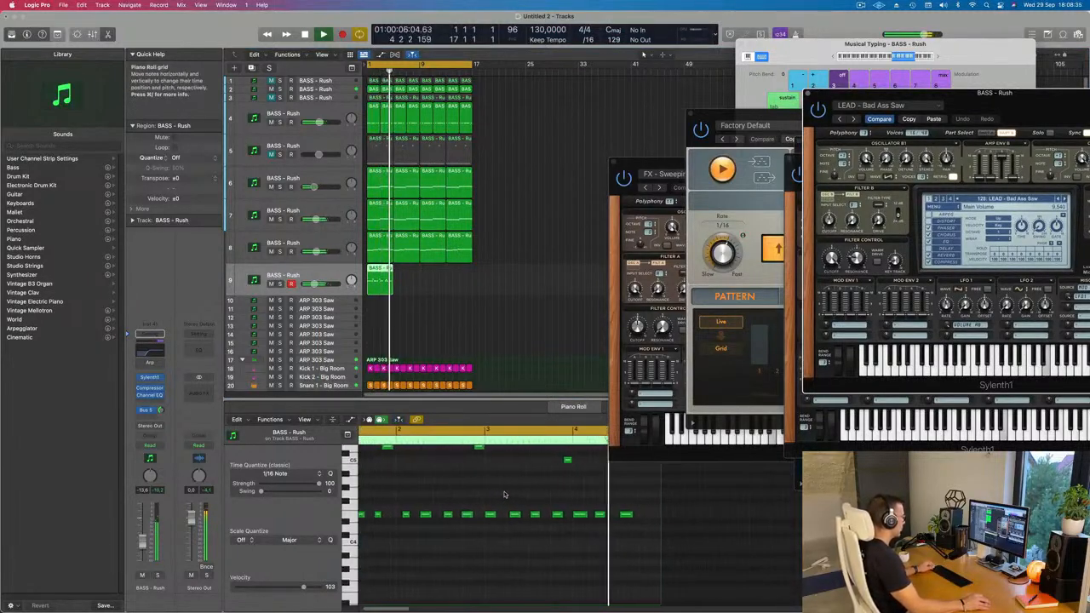
scroll(515, 502, "left", 4)
scroll(514, 494, "up", 2)
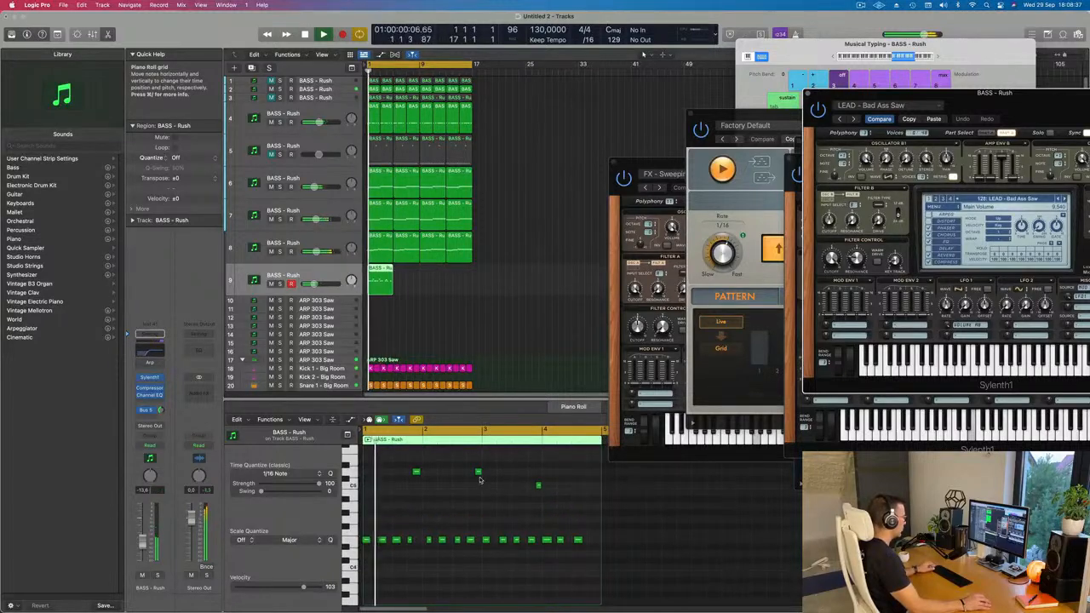
left_click(478, 473)
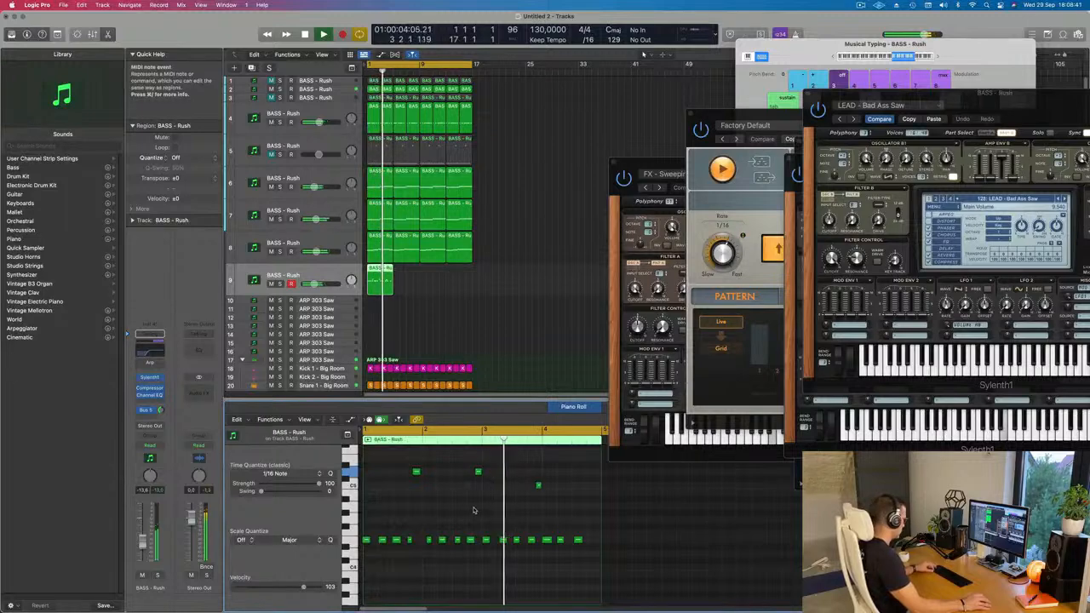
key("super+a")
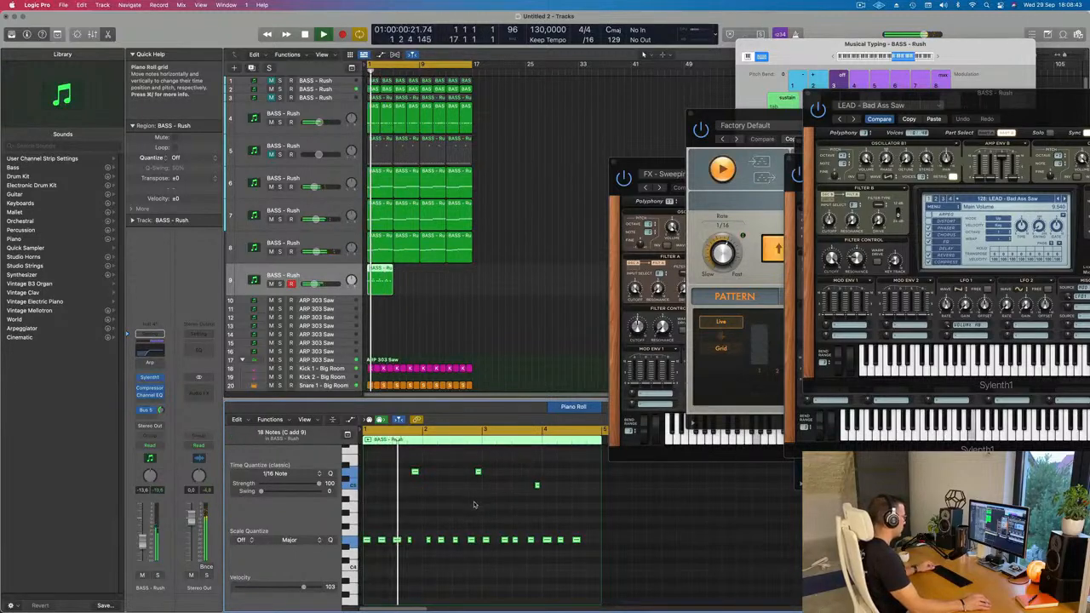
key("super+Right")
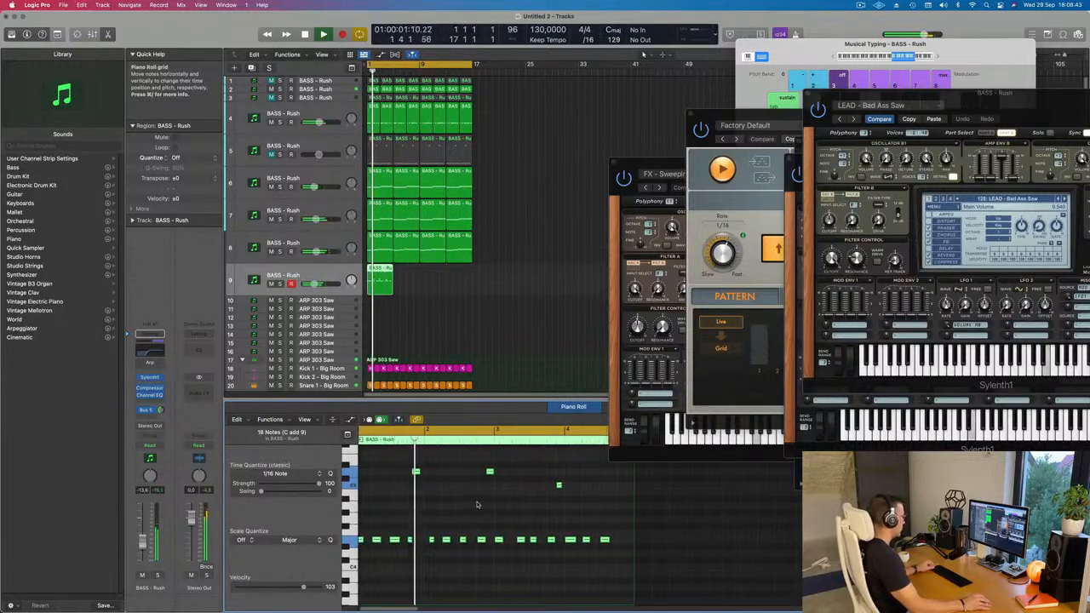
key("super+Right")
left_click(436, 530)
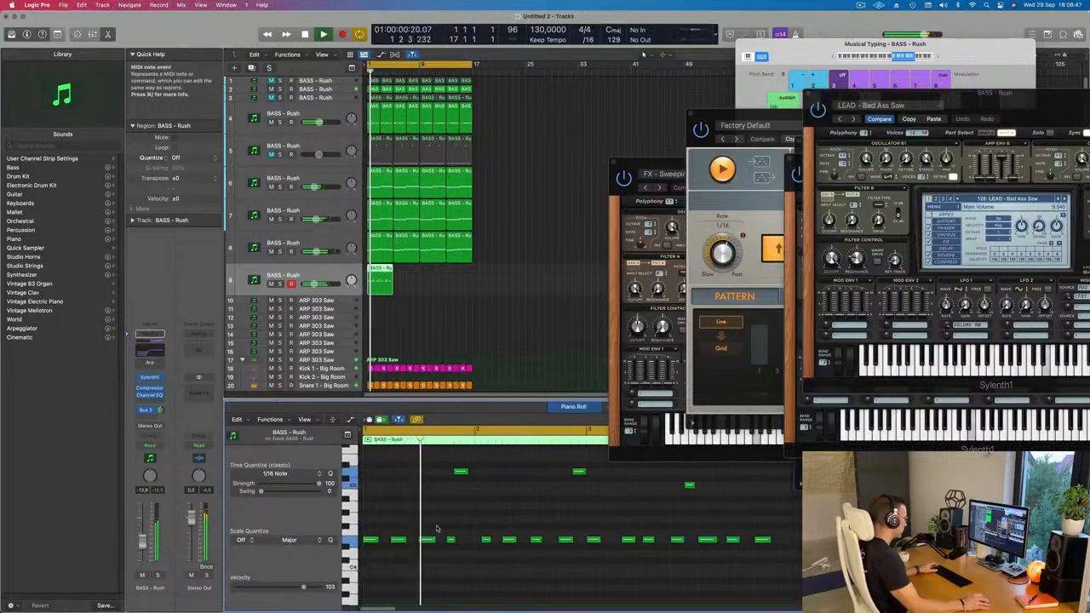
Shift the high note just before bar 2 and the fourth low note in bar 1 slightly later.
key("space")
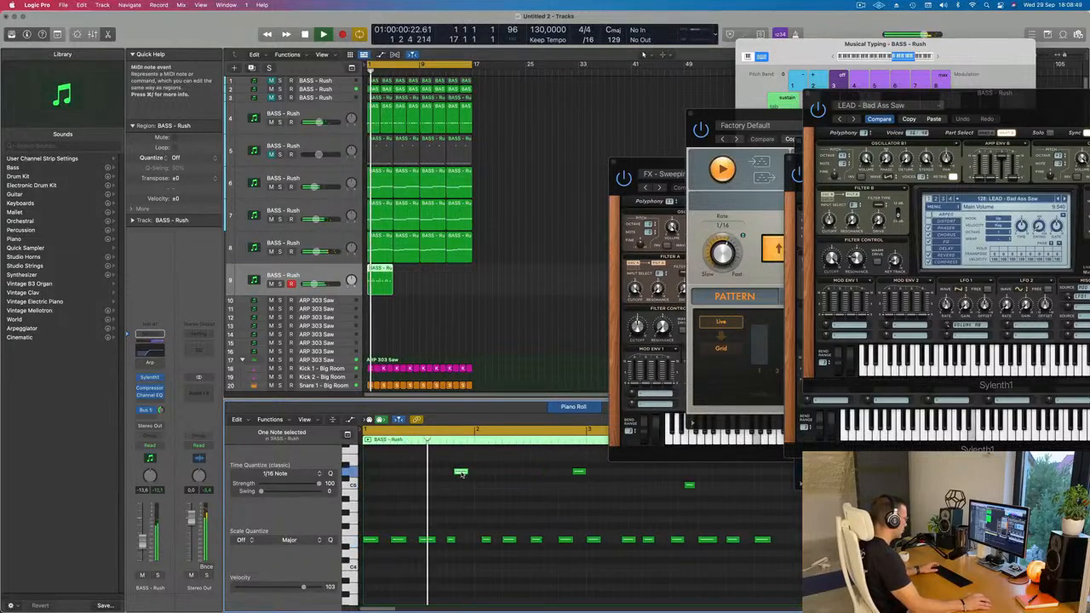
left_click_drag(461, 473, 467, 475)
key("Return")
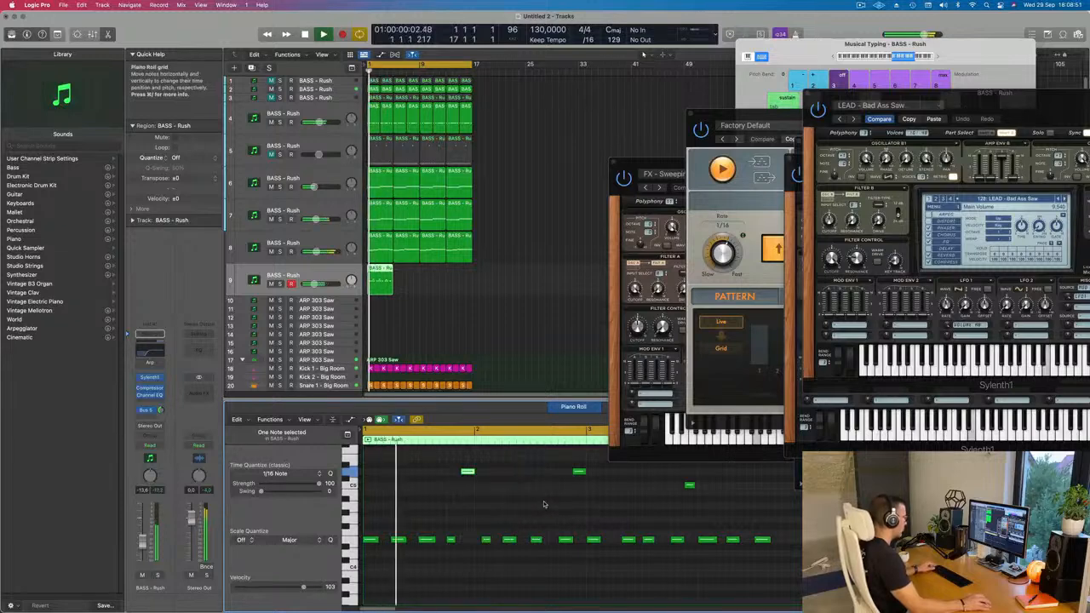
scroll(499, 508, "down", 1)
scroll(457, 528, "down", 1)
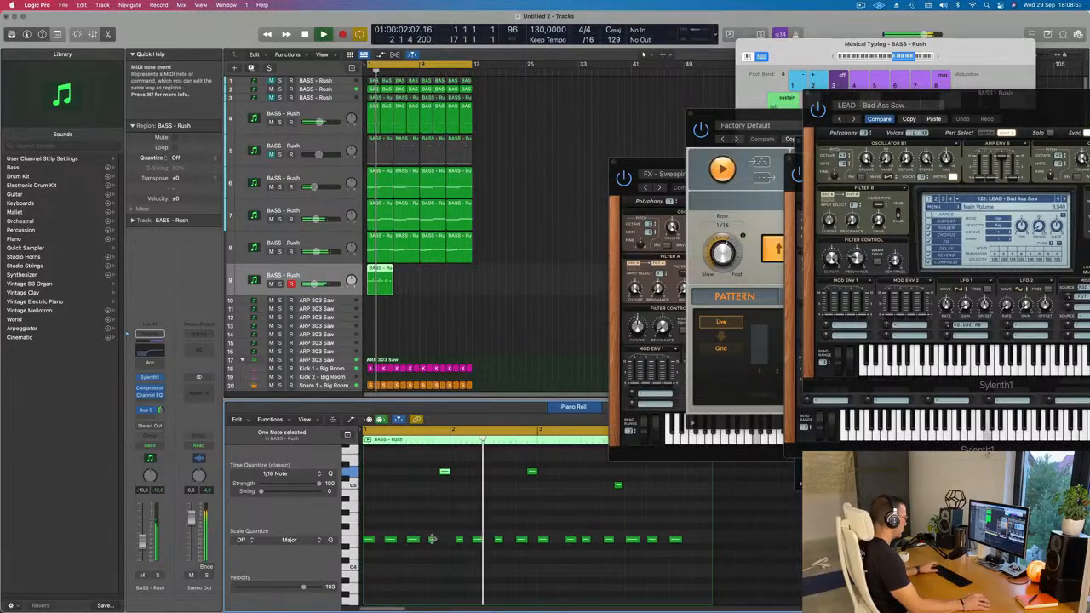
left_click_drag(432, 540, 436, 542)
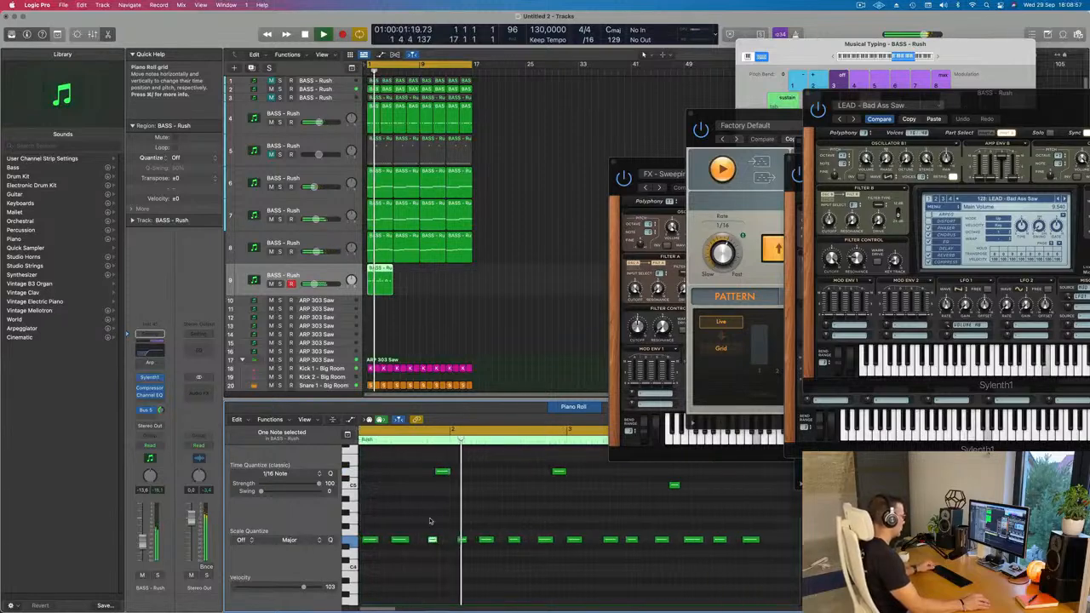
Copy the high note at bar 3 to the end of bar 4 in the track 9 region.
scroll(477, 521, "up", 1)
scroll(492, 522, "down", 2)
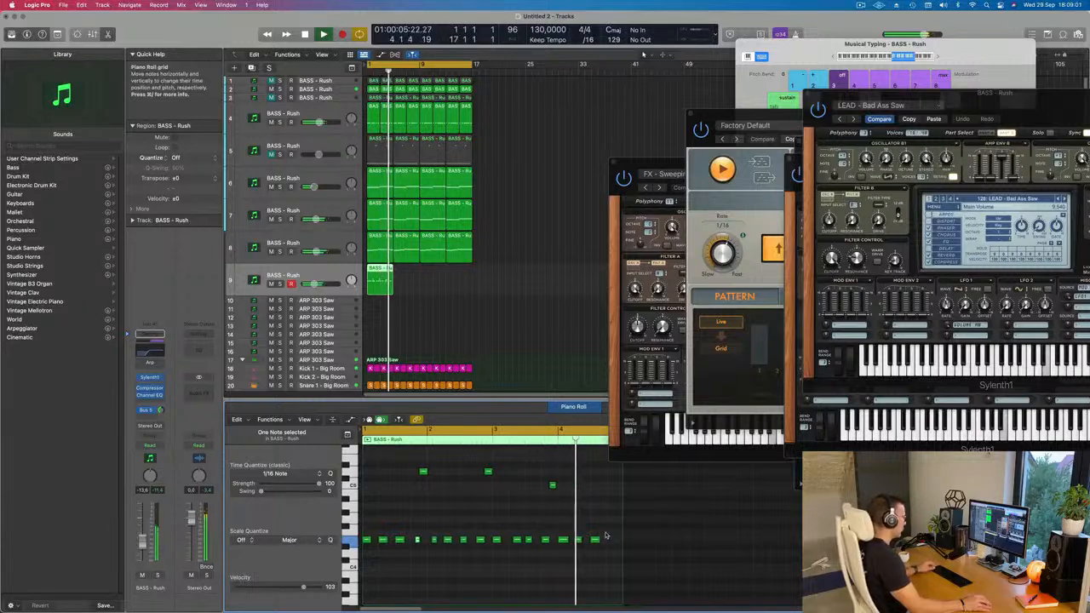
key("space")
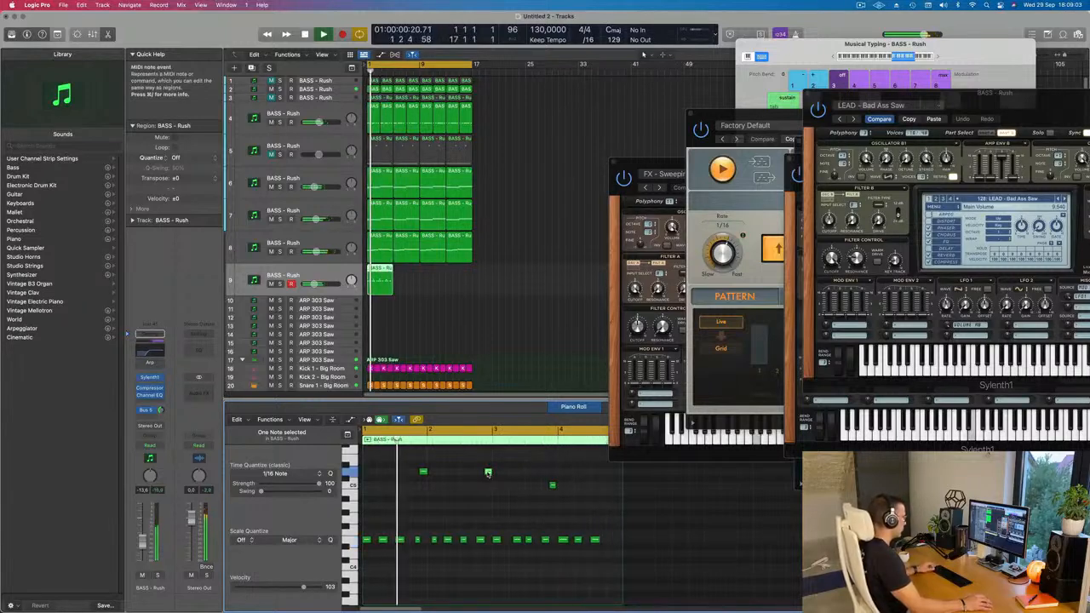
left_click_drag(489, 474, 620, 482)
scroll(564, 489, "up", 3)
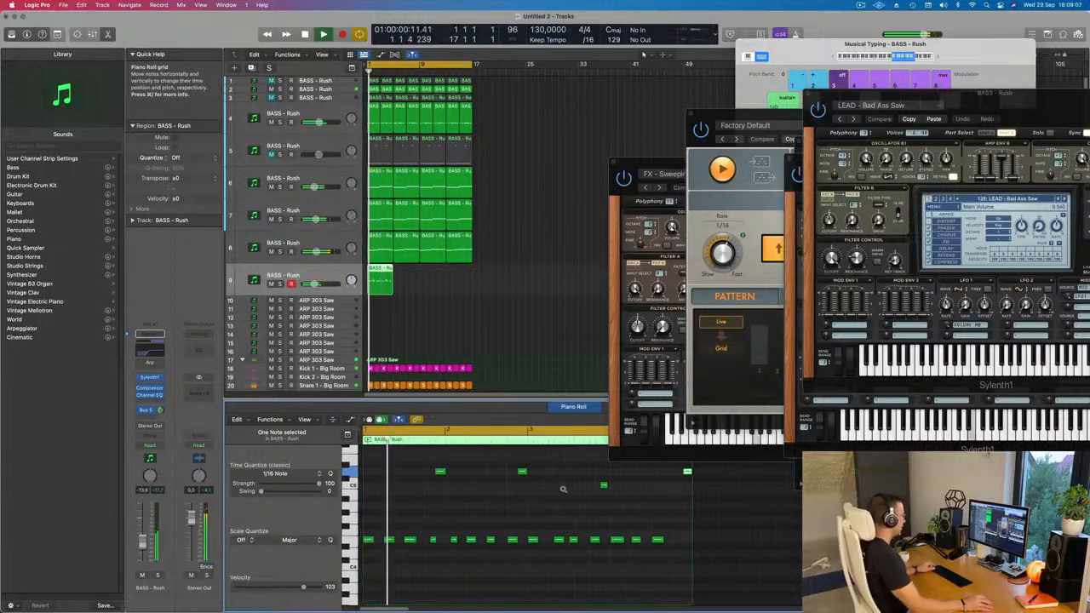
scroll(562, 489, "down", 3)
Repeat the track 9 region three more times up to bar 17 and select all four regions.
key("space")
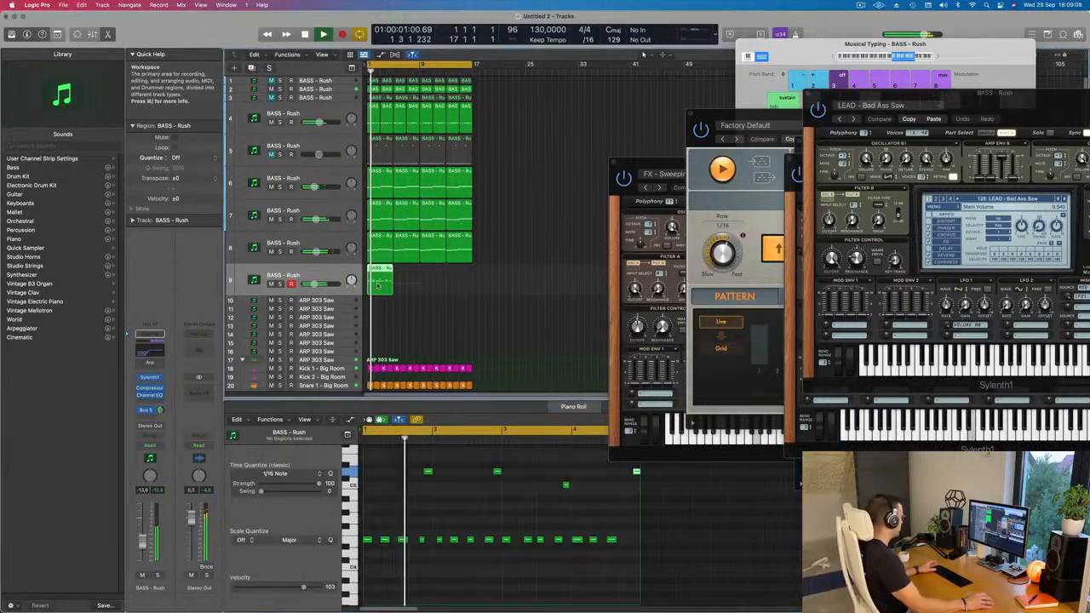
left_click_drag(392, 270, 472, 269)
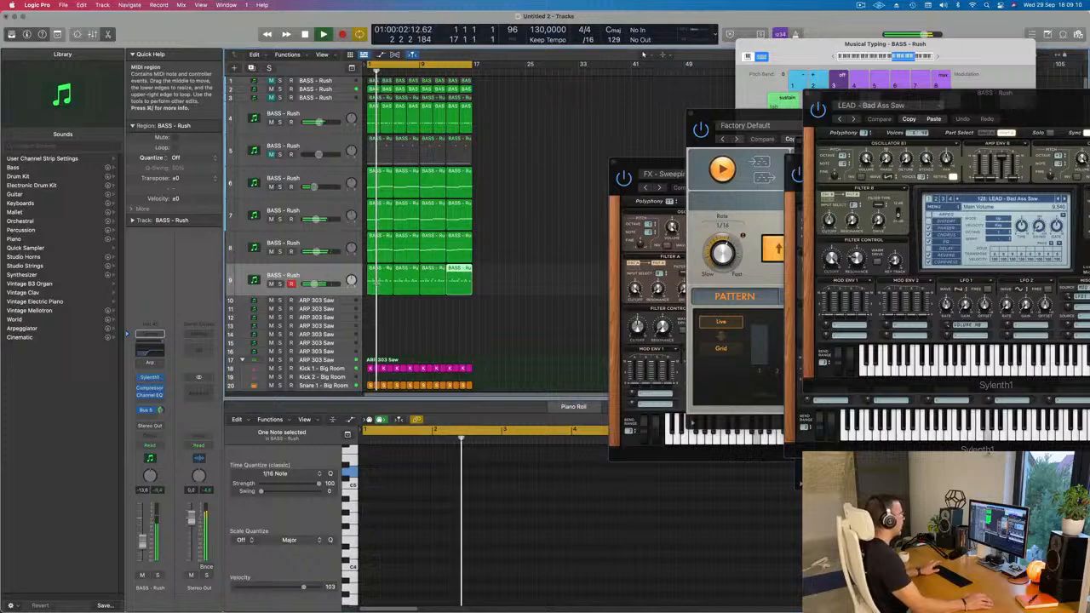
scroll(416, 306, "down", 1)
left_click(419, 321)
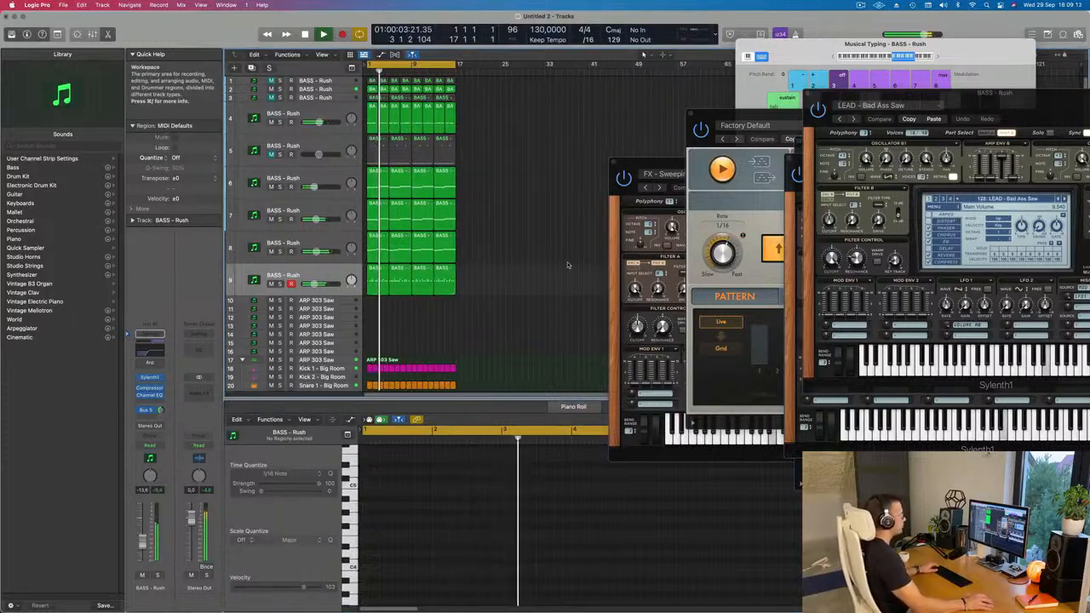
left_click(421, 277)
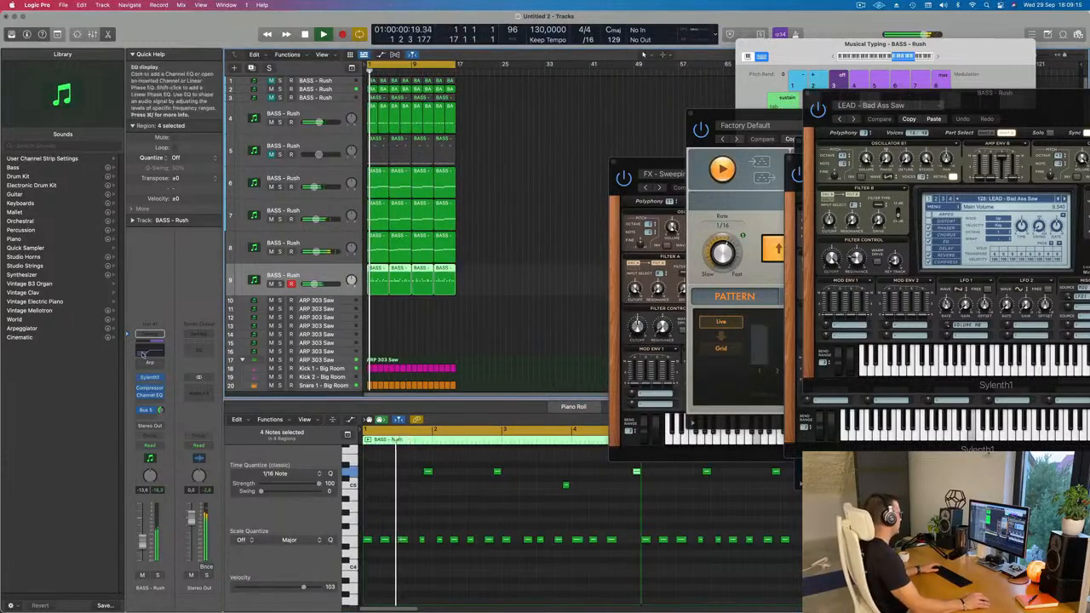
In track 9's Channel EQ, set the low cut to 274 Hz and the high shelf to 3300 Hz at +2.7 dB, and close it.
double_click(147, 351)
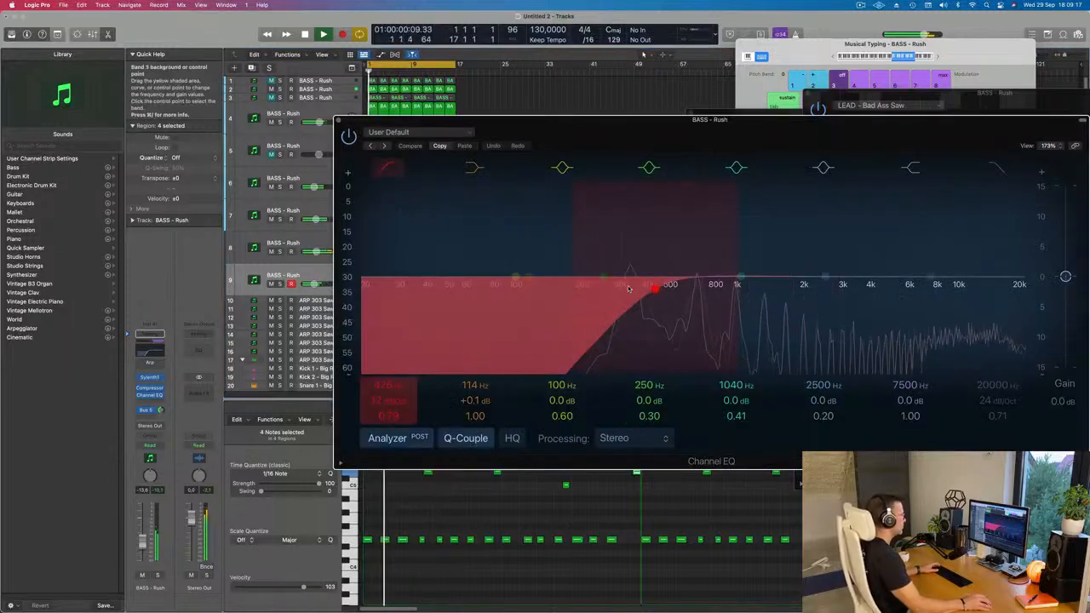
left_click_drag(931, 276, 849, 258)
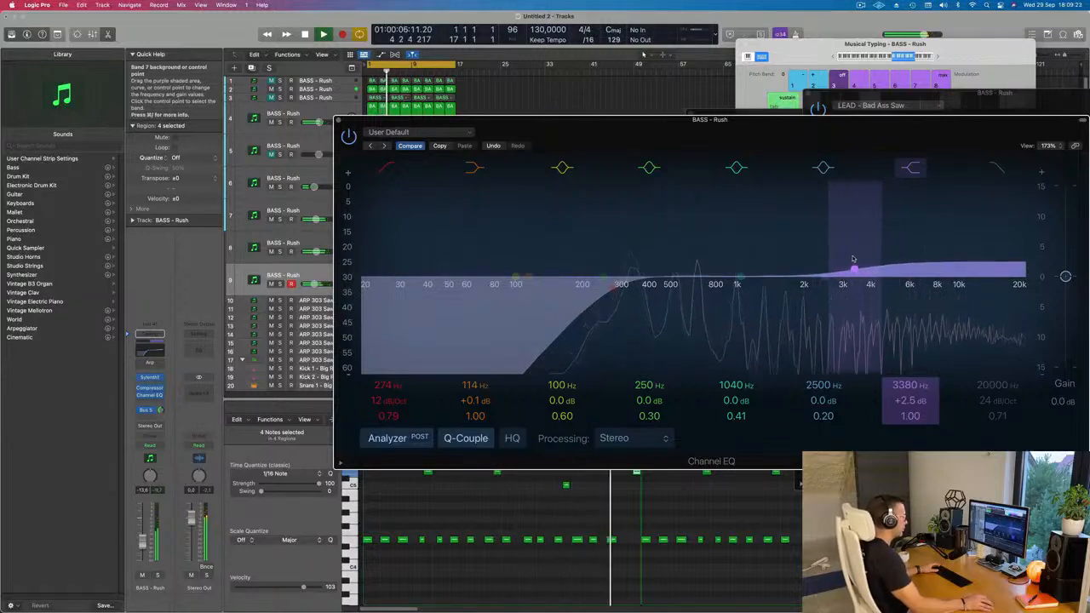
left_click_drag(620, 123, 569, 132)
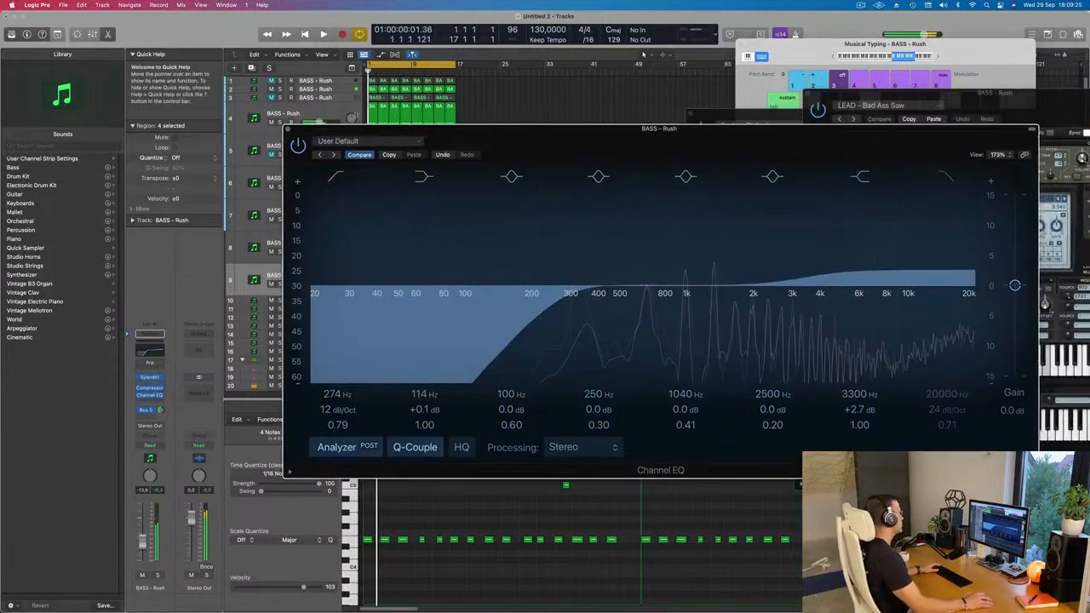
left_click(287, 129)
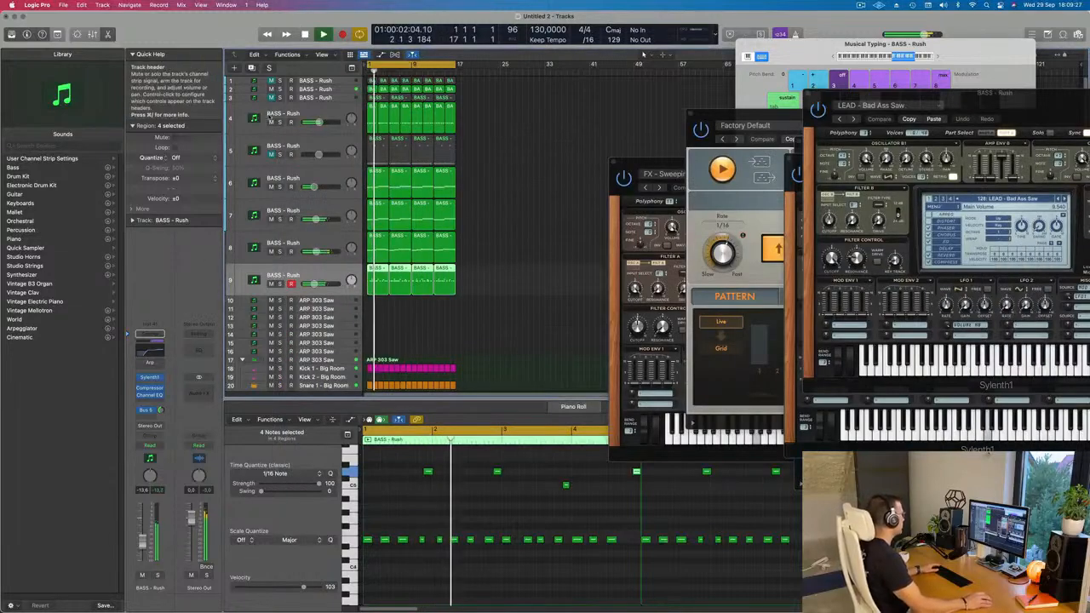
Mute track 4 to compare the loop without it, select track 4 and unmute it.
left_click(270, 122)
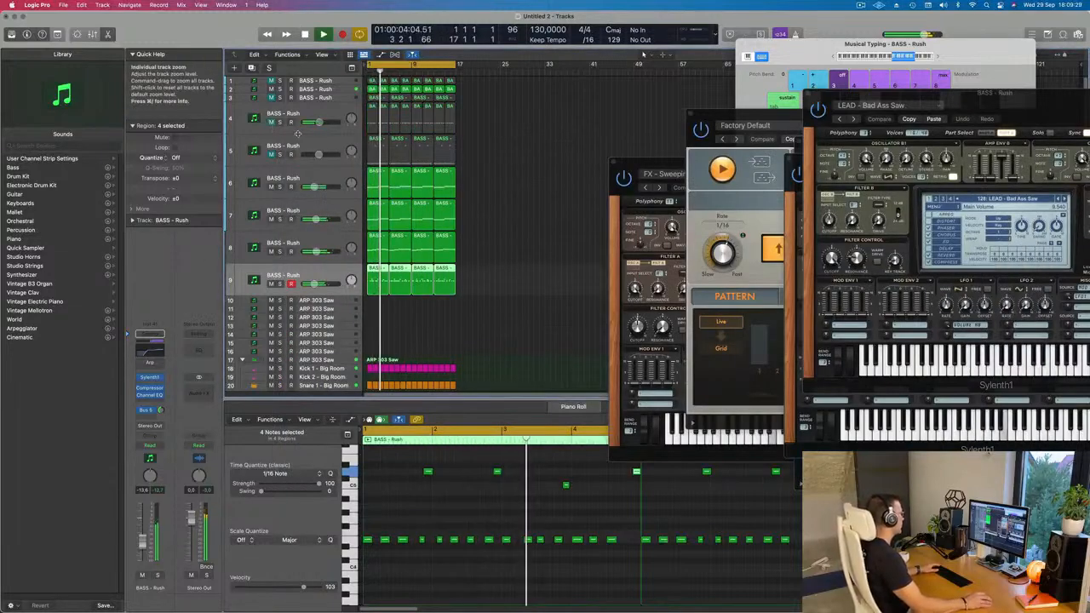
scroll(419, 266, "up", 3)
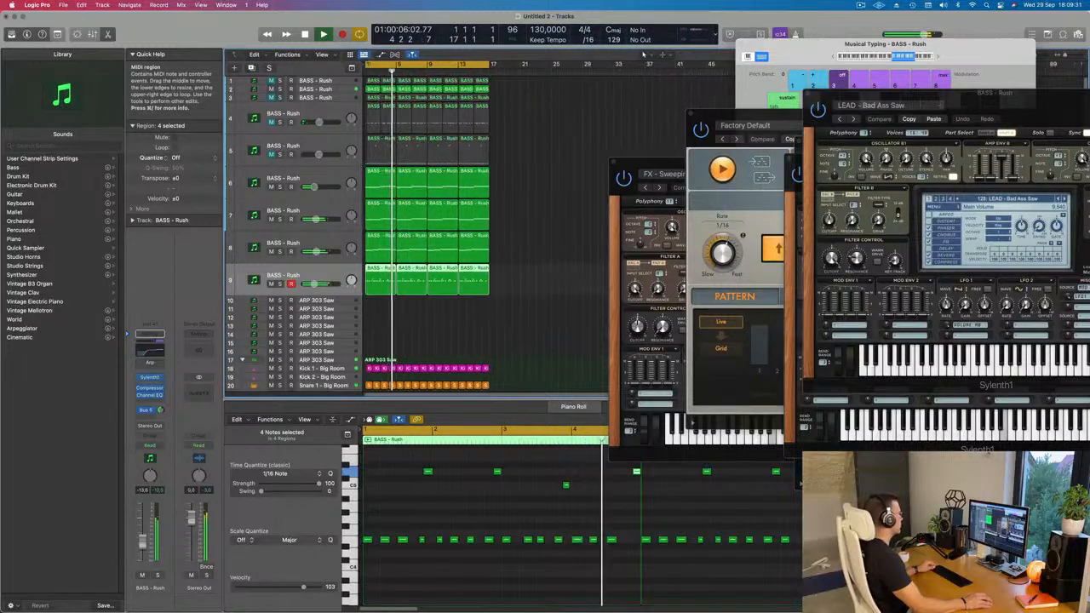
left_click(291, 115)
left_click(271, 122)
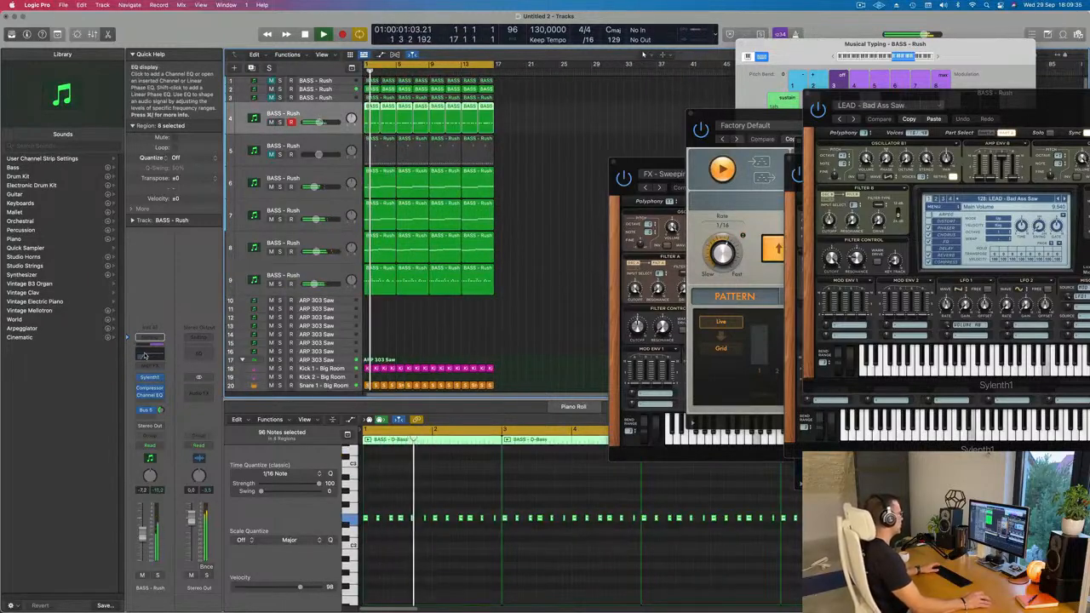
In track 4's Channel EQ, set the low cut to 101 Hz with Q 0.75 and boost 228 Hz by 0.9 dB.
left_click(150, 395)
left_click_drag(554, 291, 519, 296)
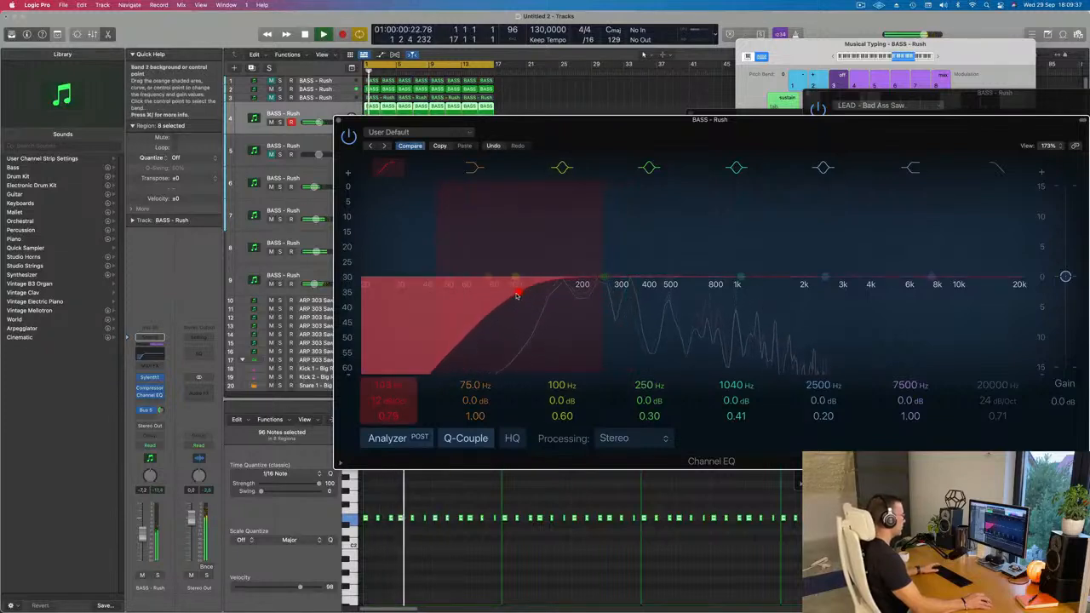
left_click_drag(603, 277, 599, 274)
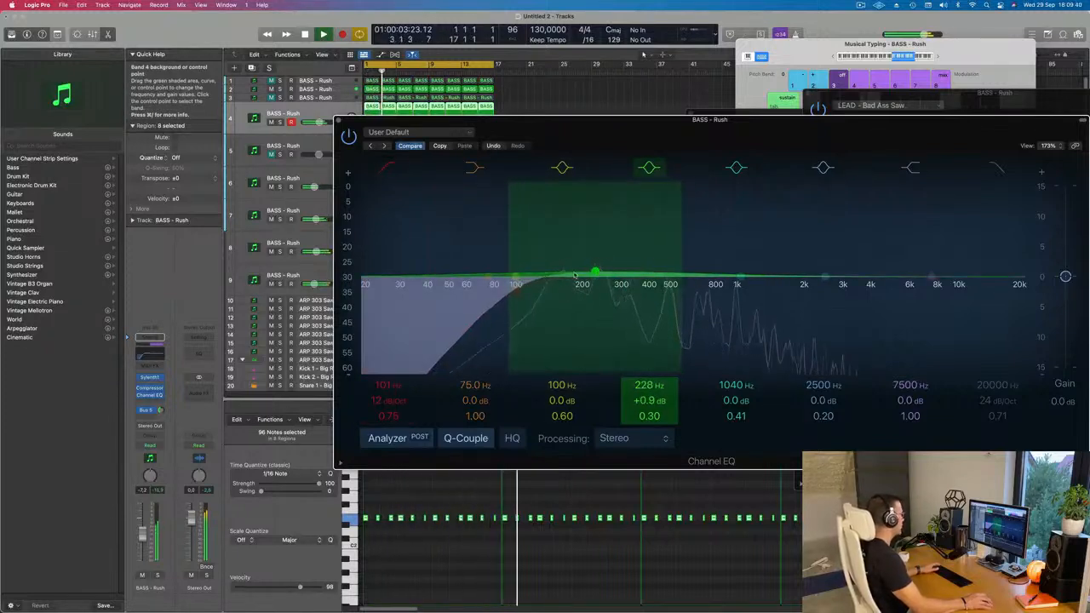
Set the filter control cutoff of track 4's Sylenth1 to 0.942 and adjust the channel's Bus 5 send and volume slightly.
left_click(150, 378)
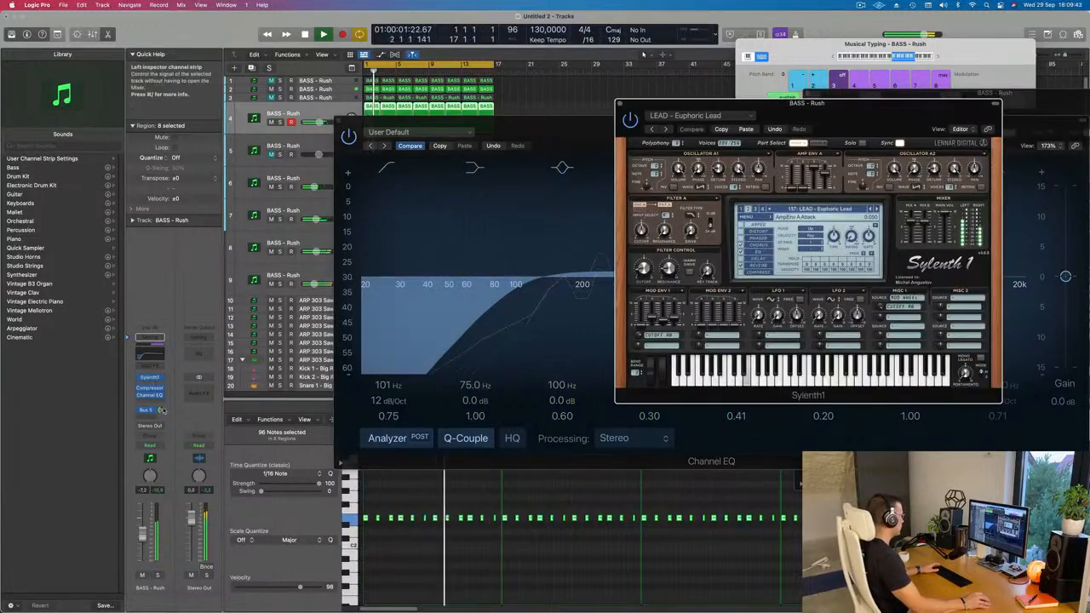
left_click(161, 410)
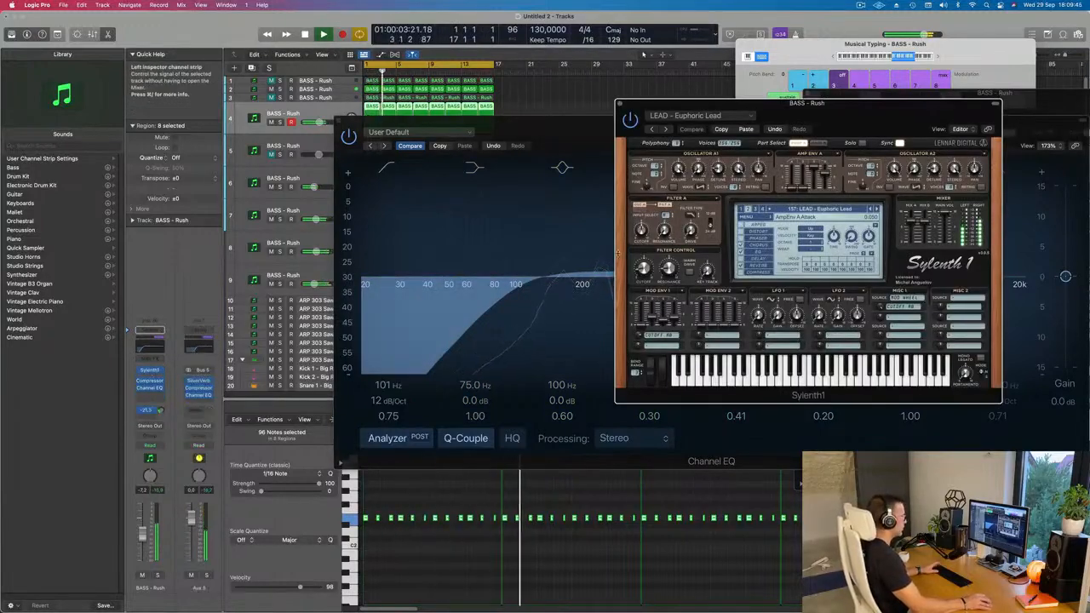
left_click_drag(643, 269, 645, 263)
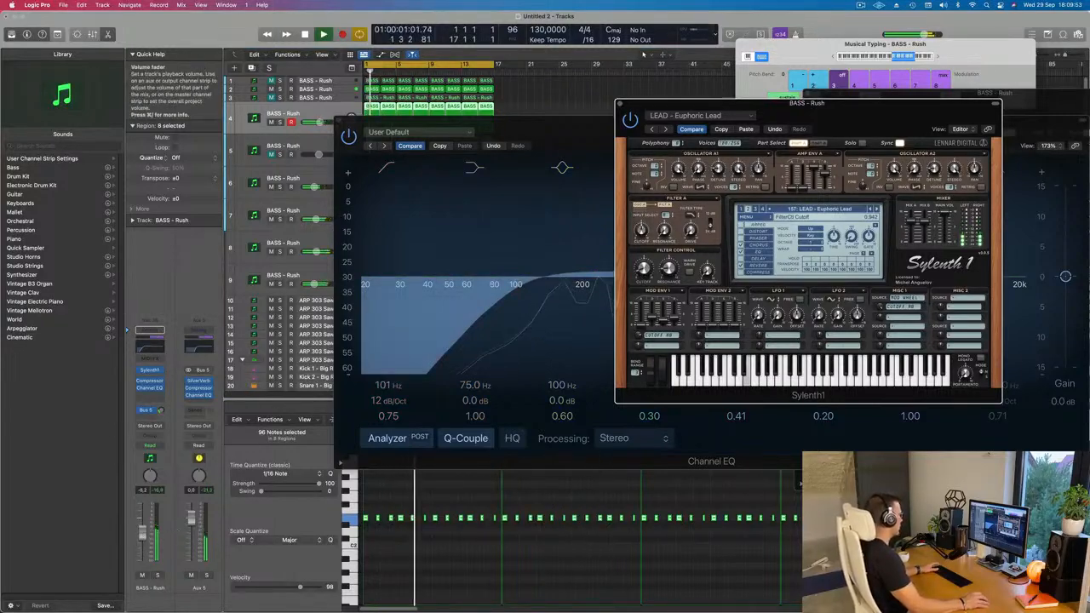
left_click_drag(142, 534, 142, 531)
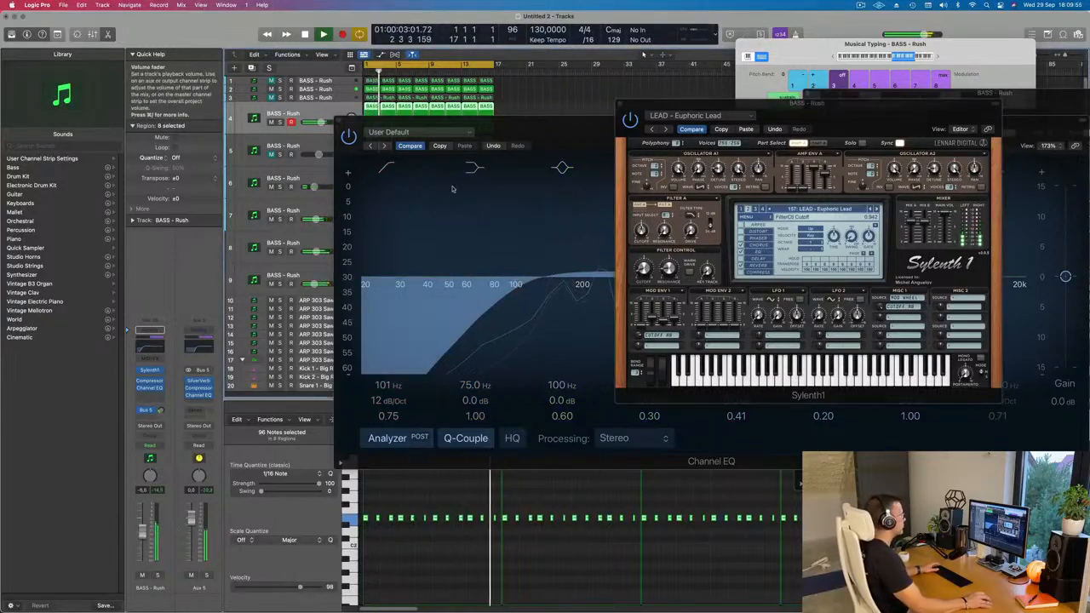
left_click(620, 103)
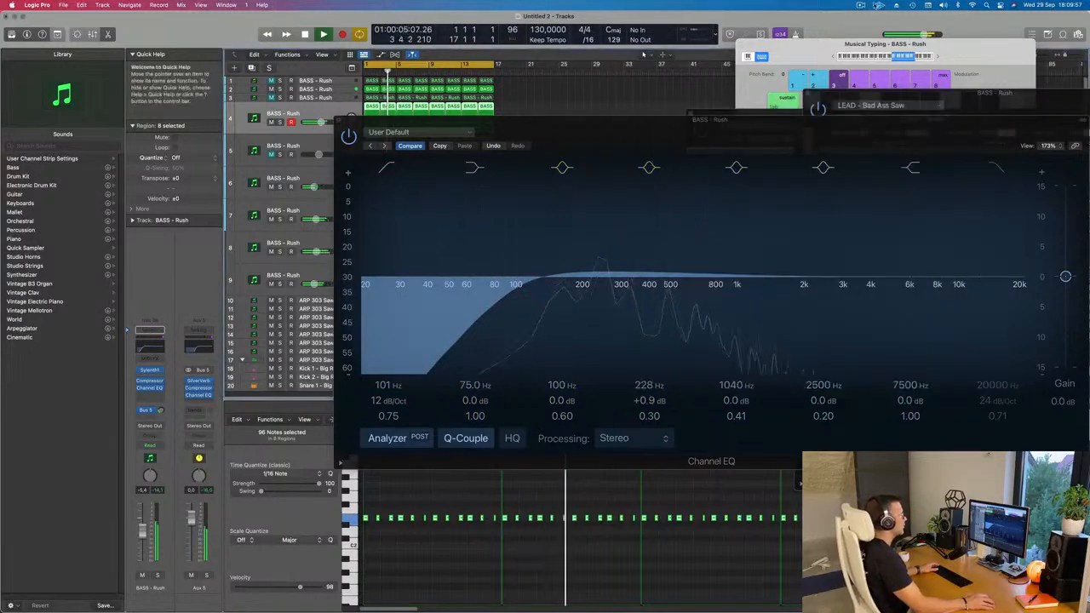
Close track 4's Channel EQ window and move the overlapping Sylenth1 and Arpeggiator windows clear of the arrangement.
left_click(861, 6)
left_click(638, 88)
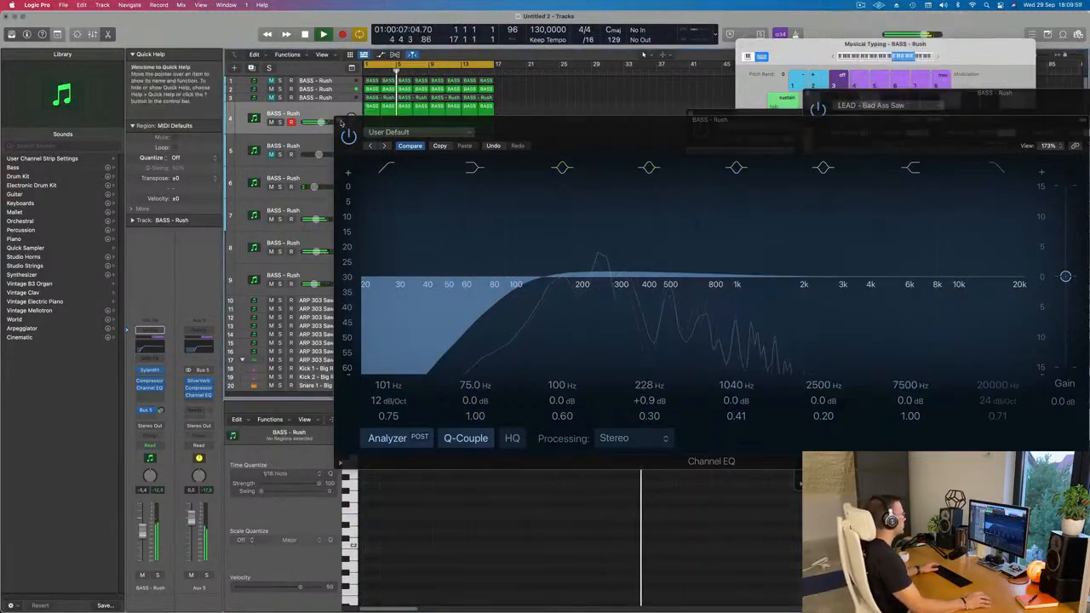
left_click(342, 122)
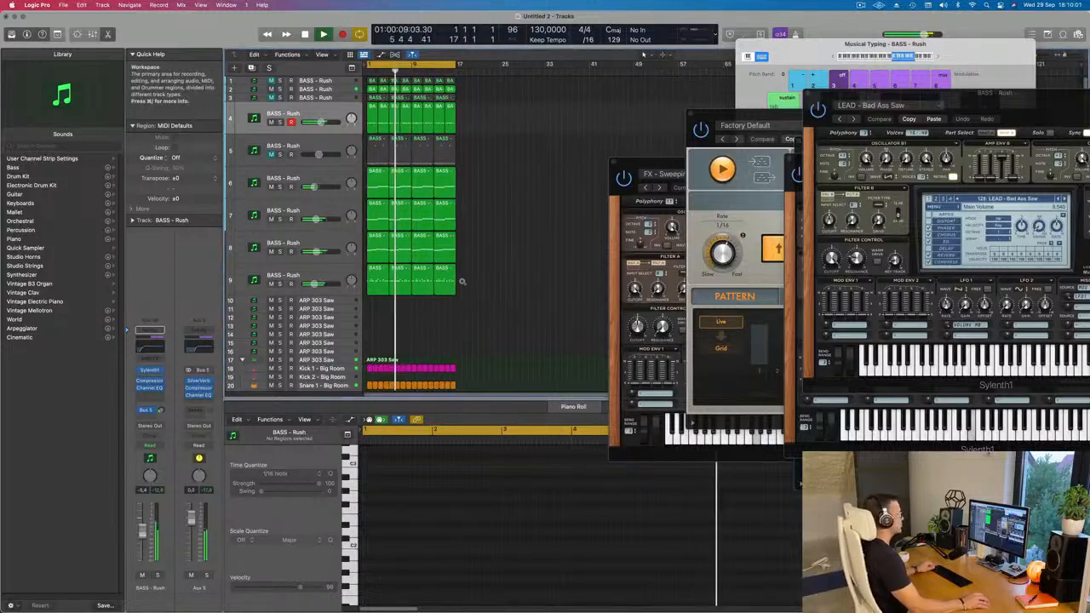
scroll(487, 305, "up", 5)
scroll(471, 311, "down", 3)
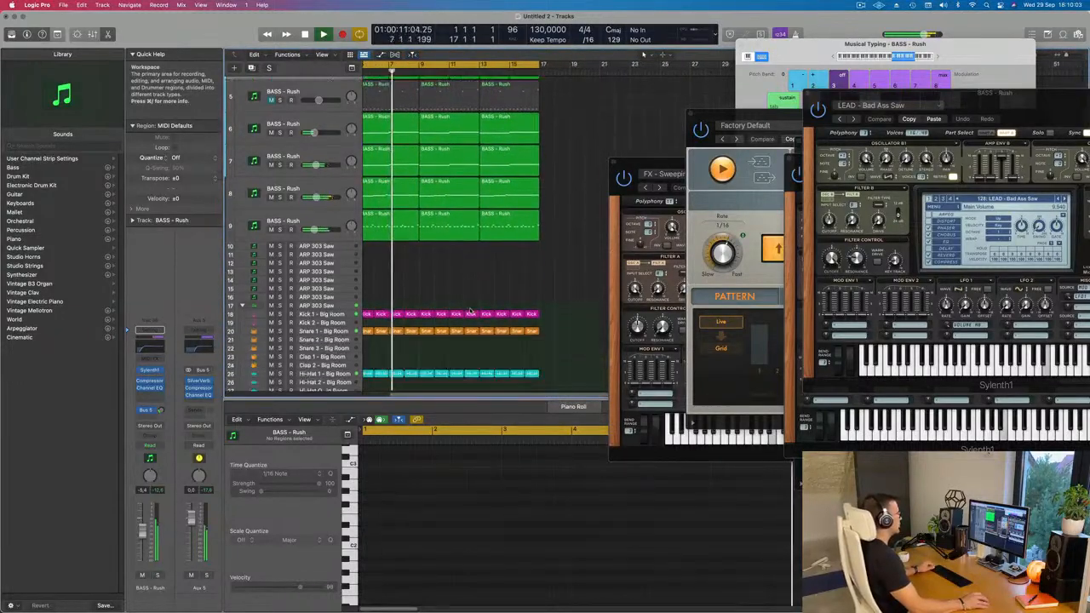
scroll(417, 275, "left", 4)
scroll(419, 274, "down", 2)
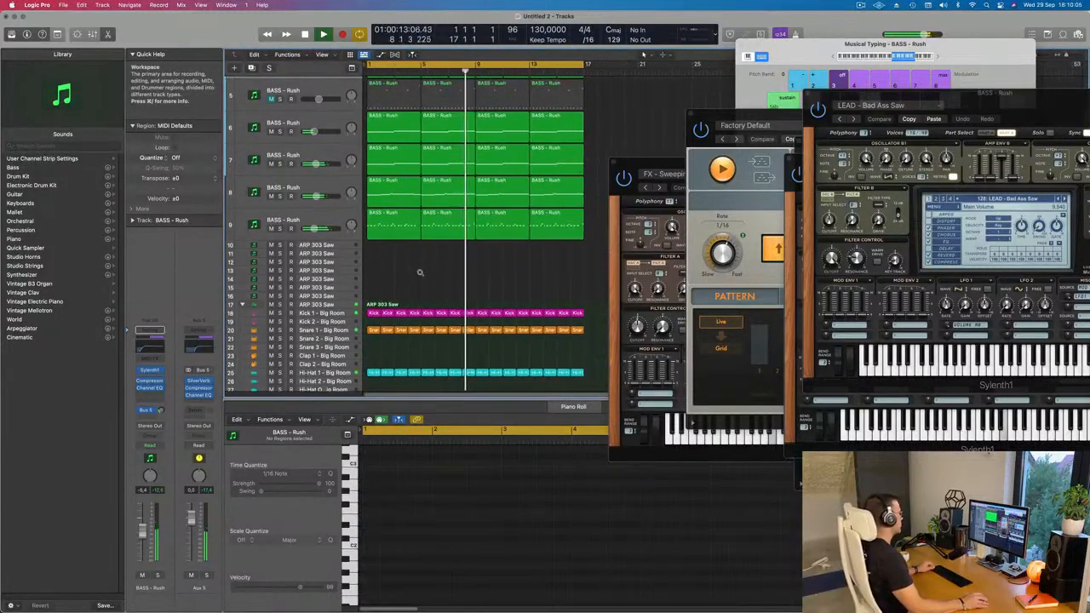
scroll(419, 272, "up", 3)
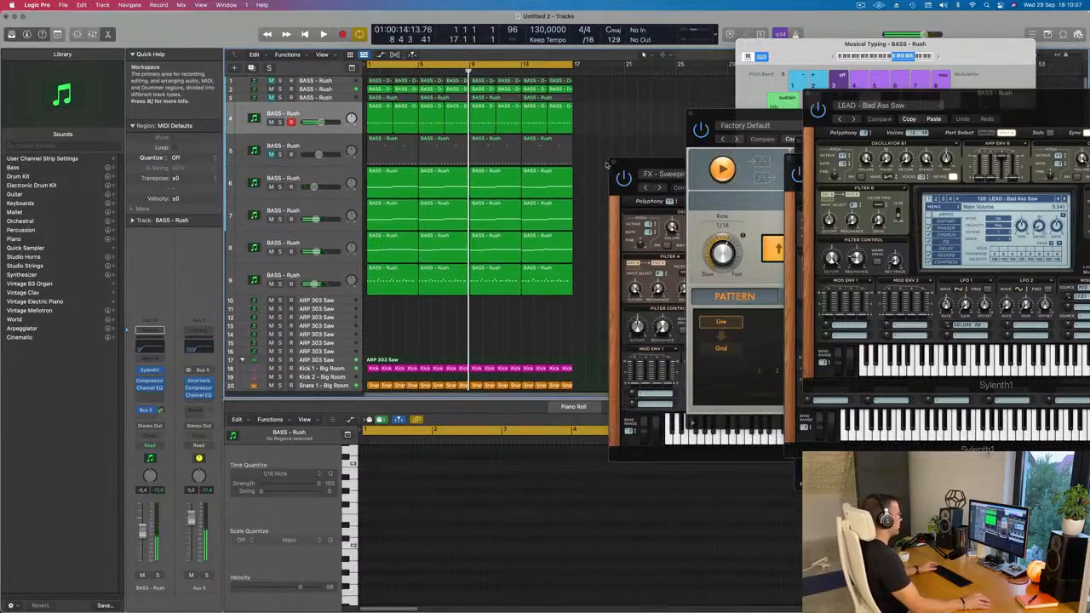
left_click_drag(626, 164, 871, 179)
left_click_drag(715, 115, 855, 137)
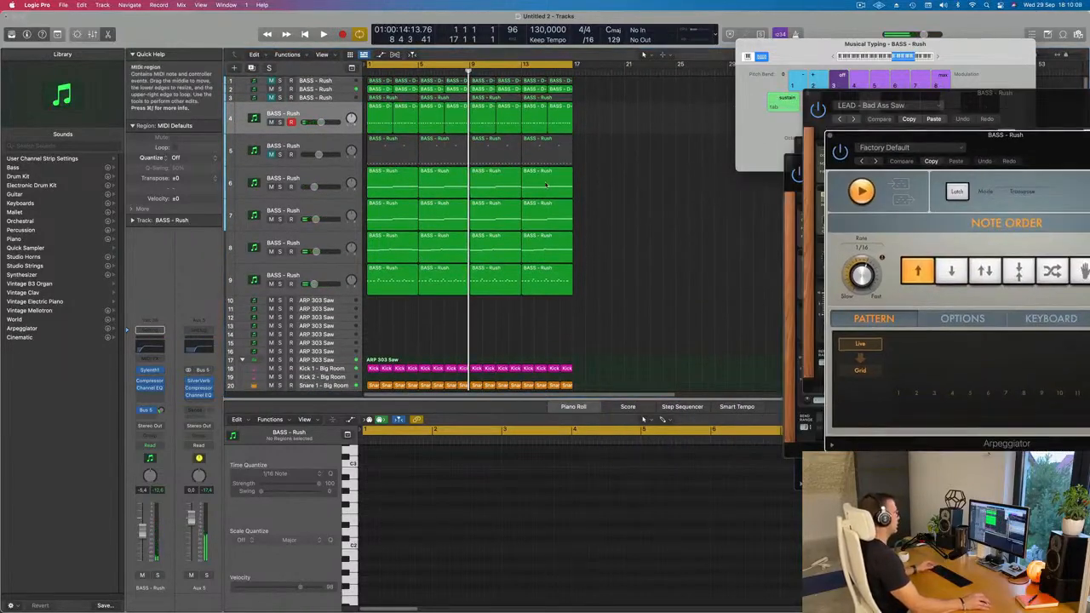
Select all regions, name them by their tracks and clear the selection.
key("super+a")
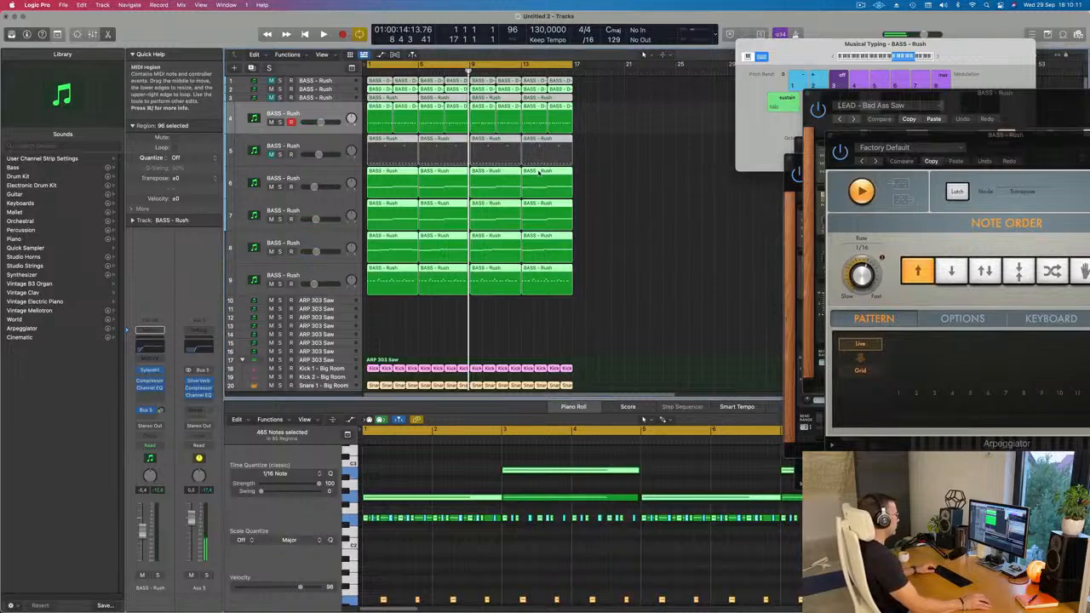
right_click(538, 173)
left_click(529, 183)
right_click(537, 202)
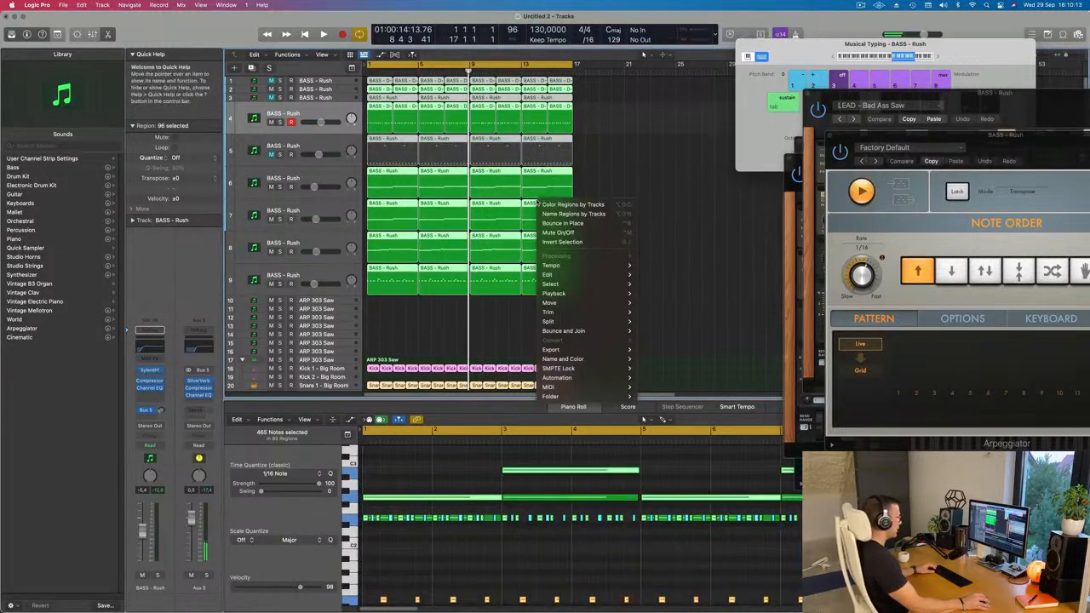
left_click(573, 212)
left_click(460, 197)
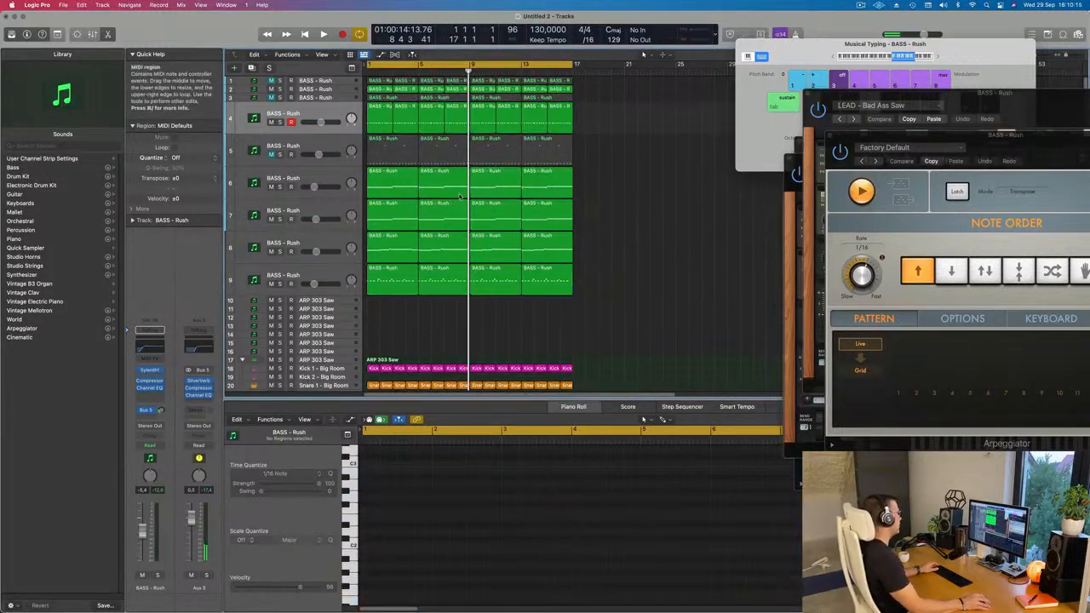
Repeat all regions three times so the 16-bar loop extends to bar 65.
key("space")
scroll(531, 292, "down", 5)
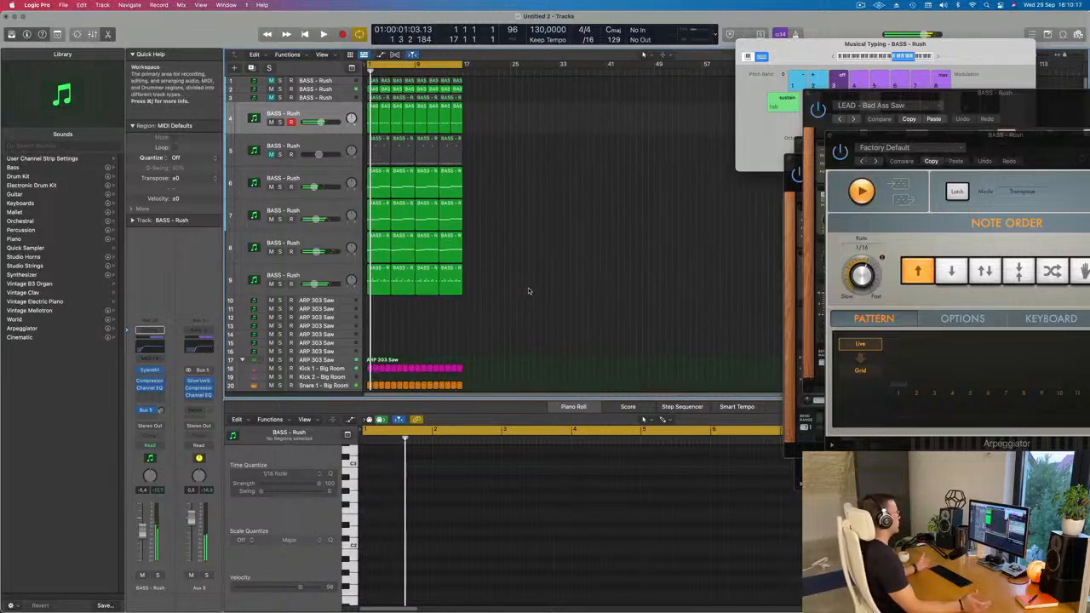
key("super+a")
key("super+r")
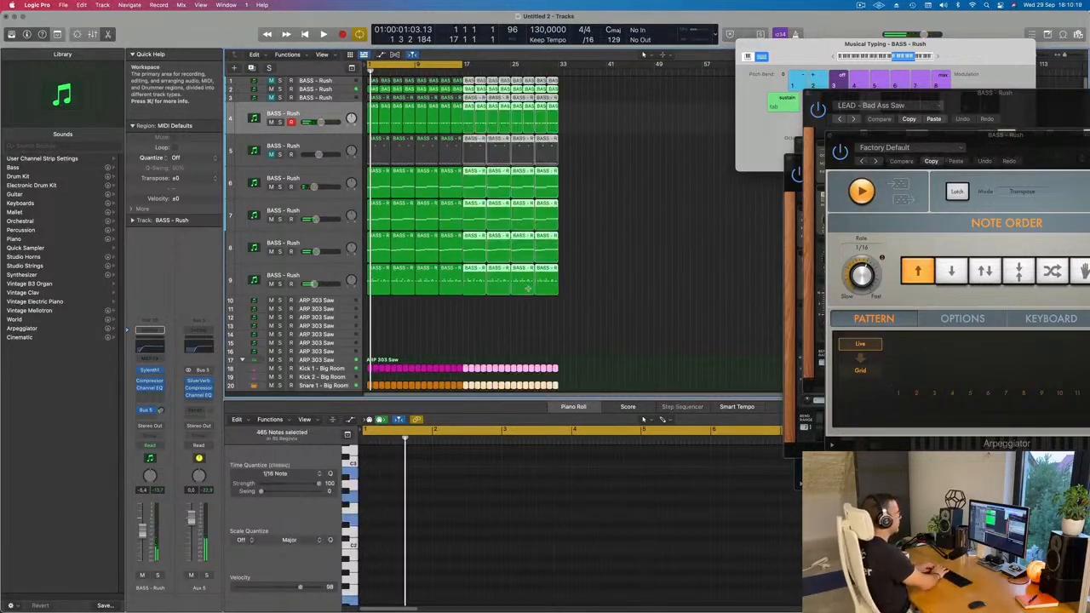
key("super+r")
key("super+r")
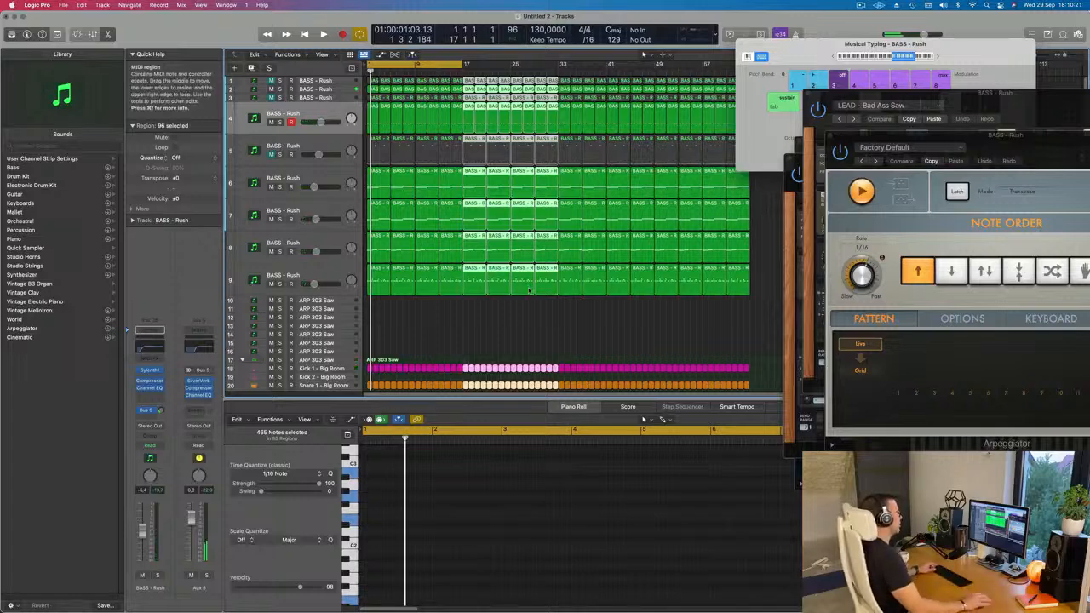
scroll(537, 187, "down", 1)
key("space")
key("space")
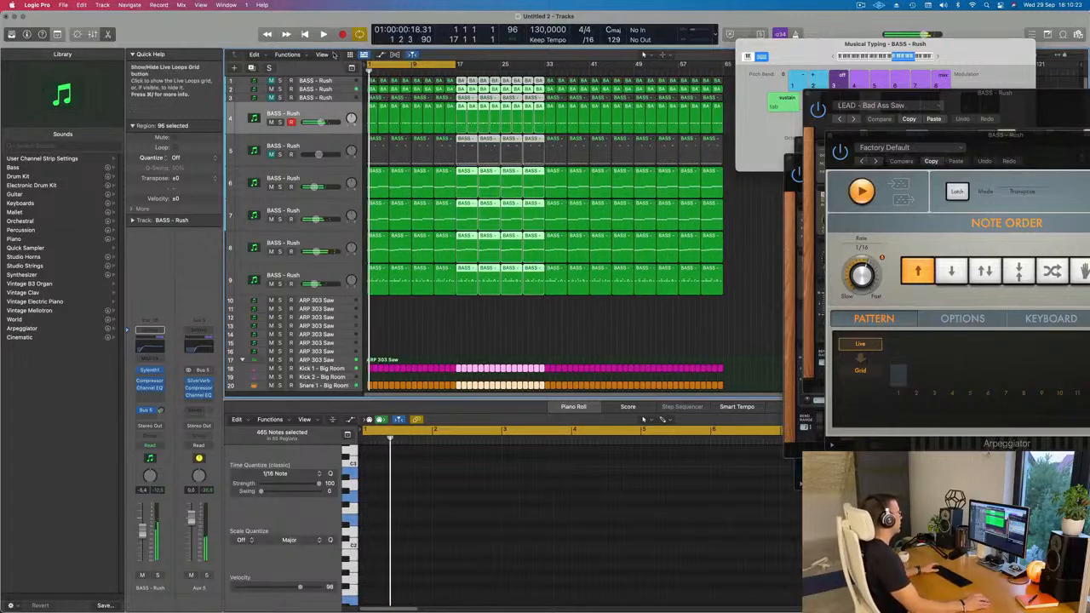
Show the marquee ruler and the secondary ruler in the arrangement.
left_click(326, 56)
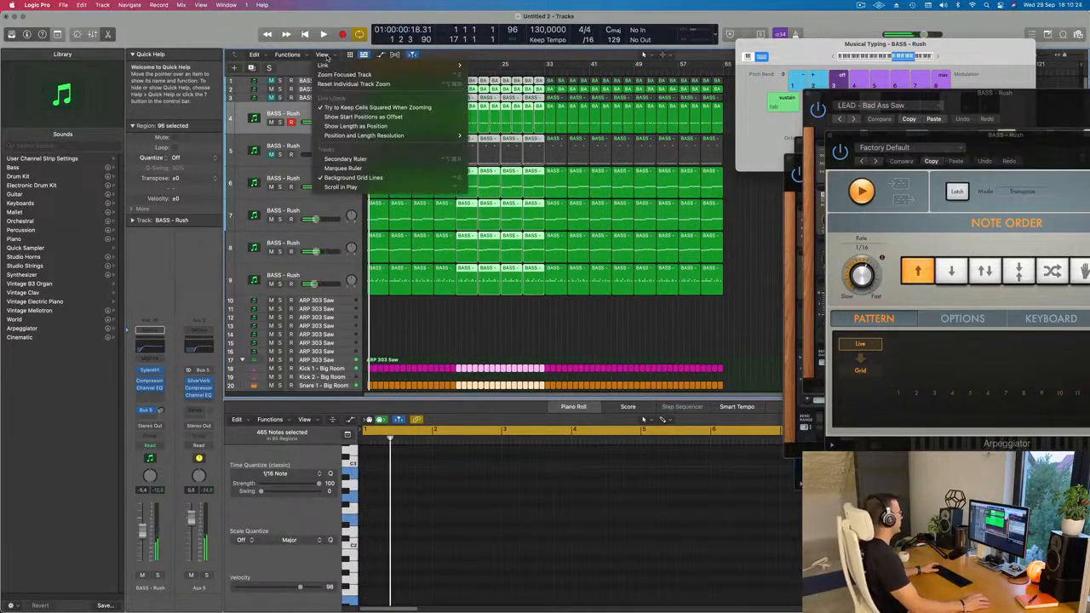
left_click(344, 158)
left_click(323, 56)
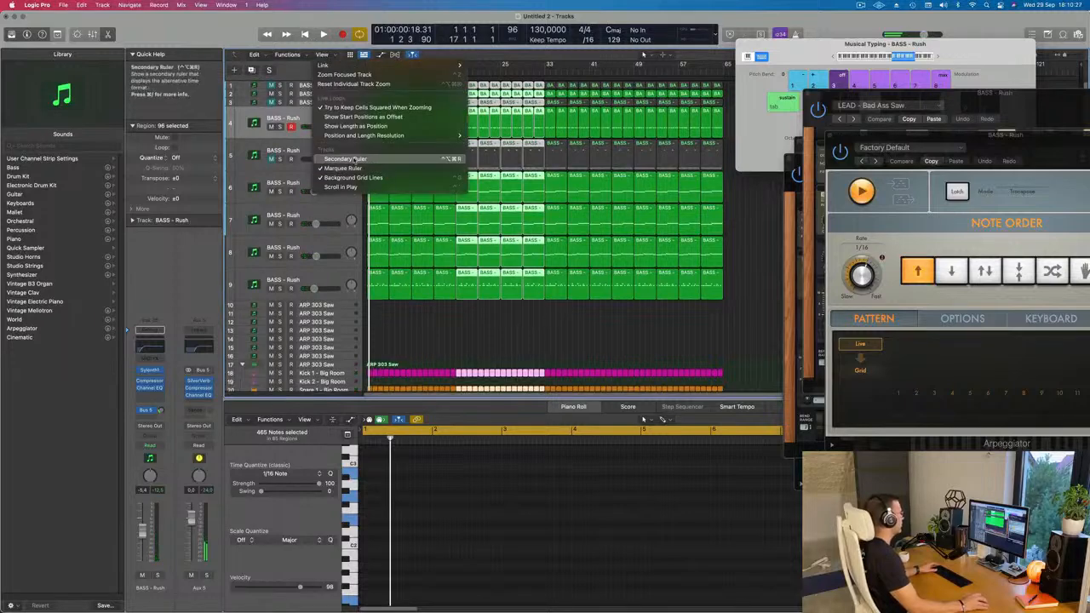
left_click(345, 159)
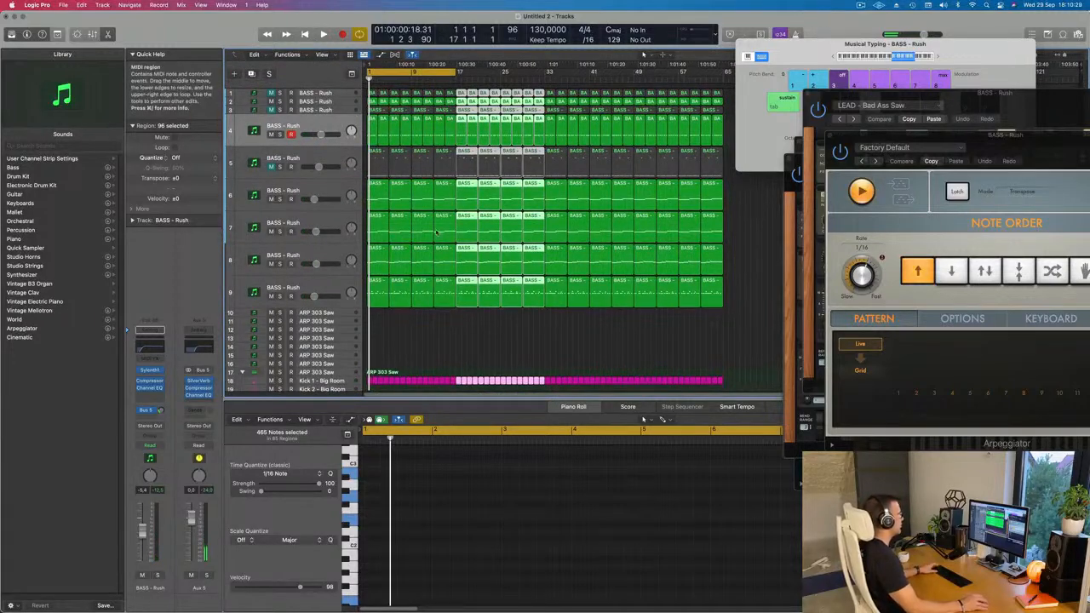
Start playback, clear the region selection, hide Musical Typing and open the Mixer.
key("space")
scroll(421, 336, "down", 5)
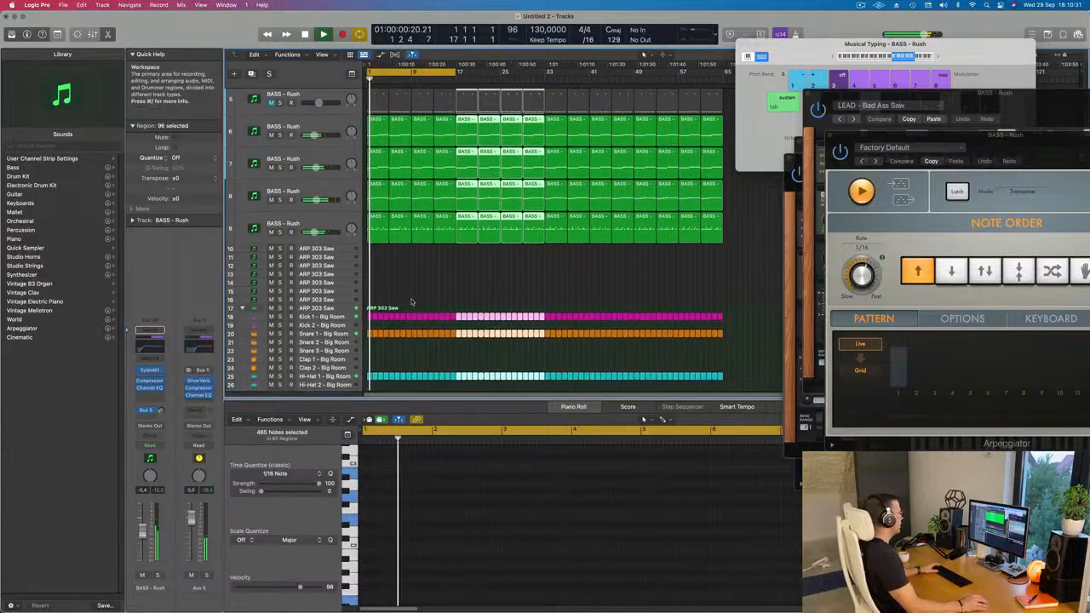
left_click(454, 272)
key("super+k")
key("x")
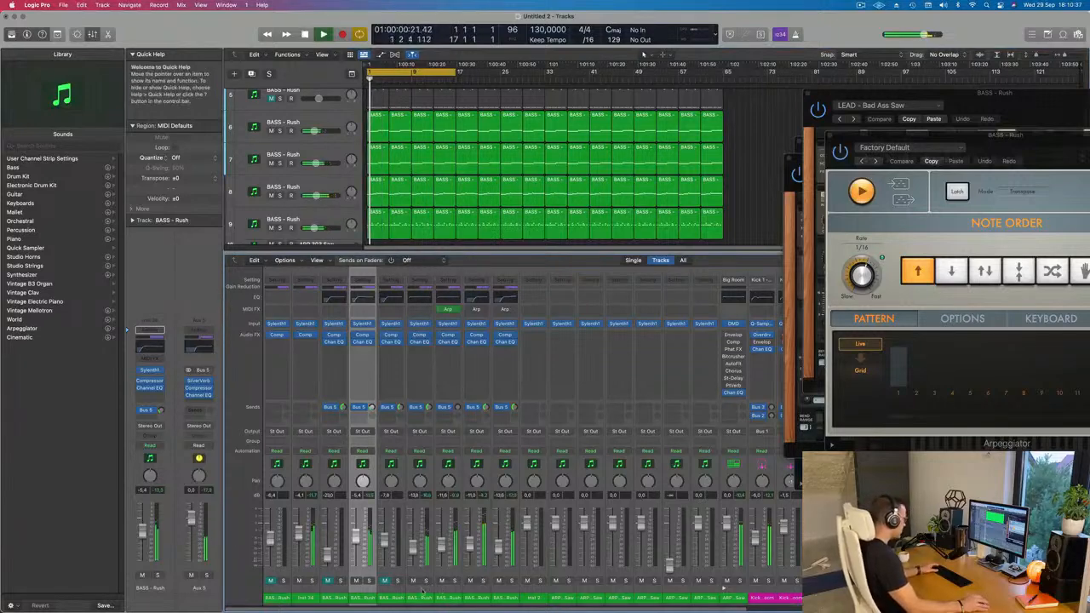
Unmute the muted bass channels, pull the faders of all nine bass channels down to minimum and close the Mixer.
left_click(328, 581)
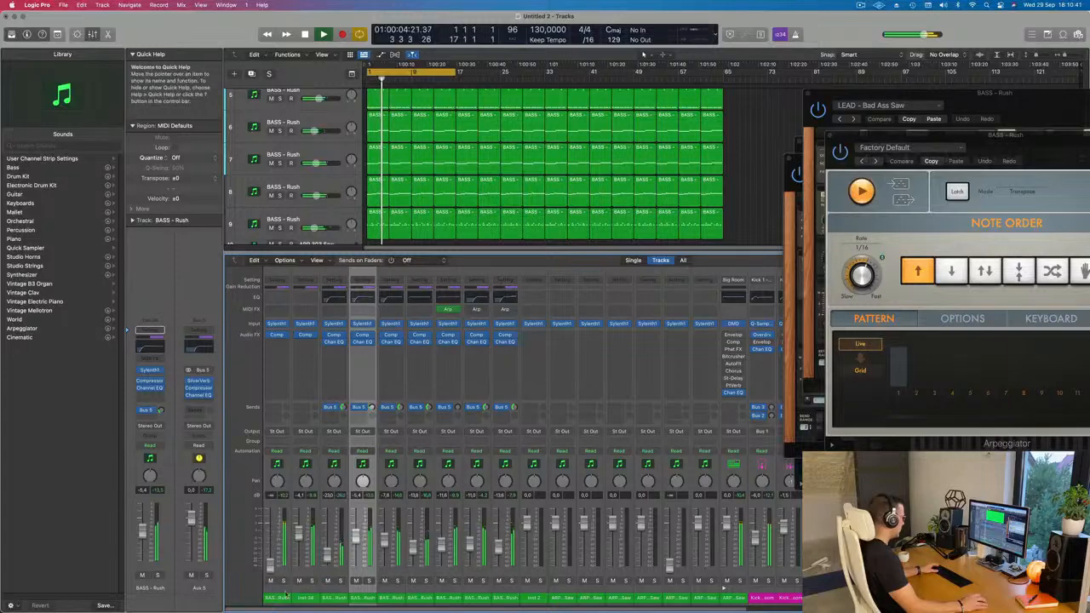
left_click_drag(505, 601, 281, 603)
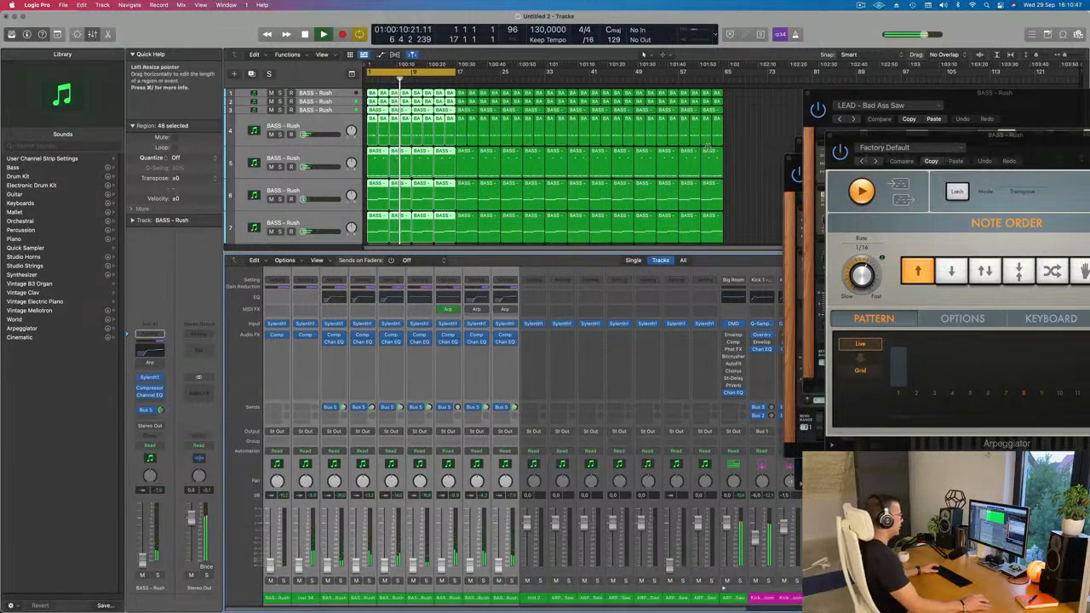
left_click(743, 165)
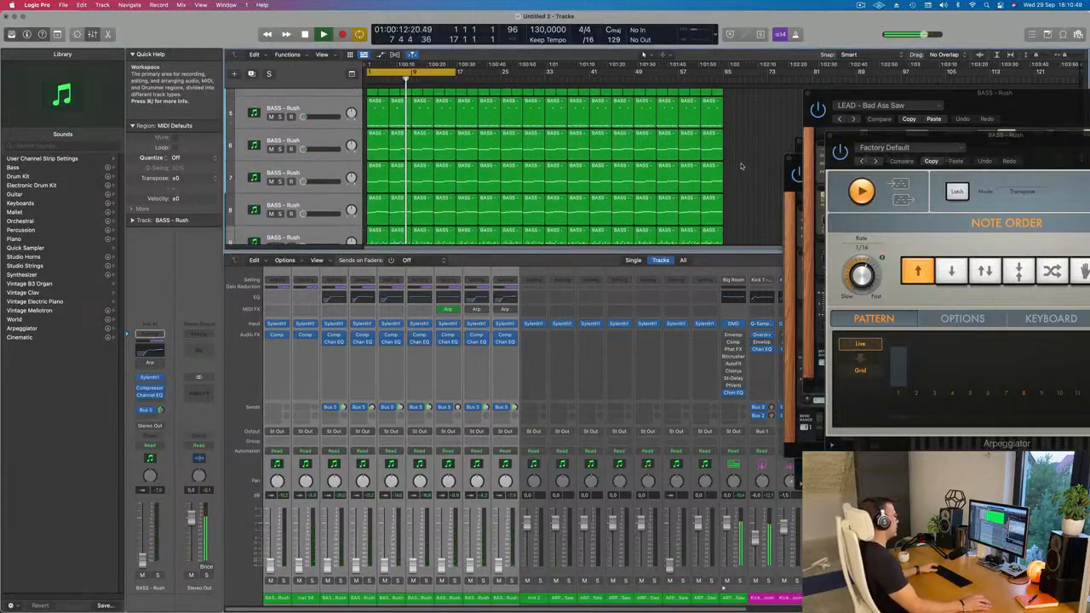
key("x")
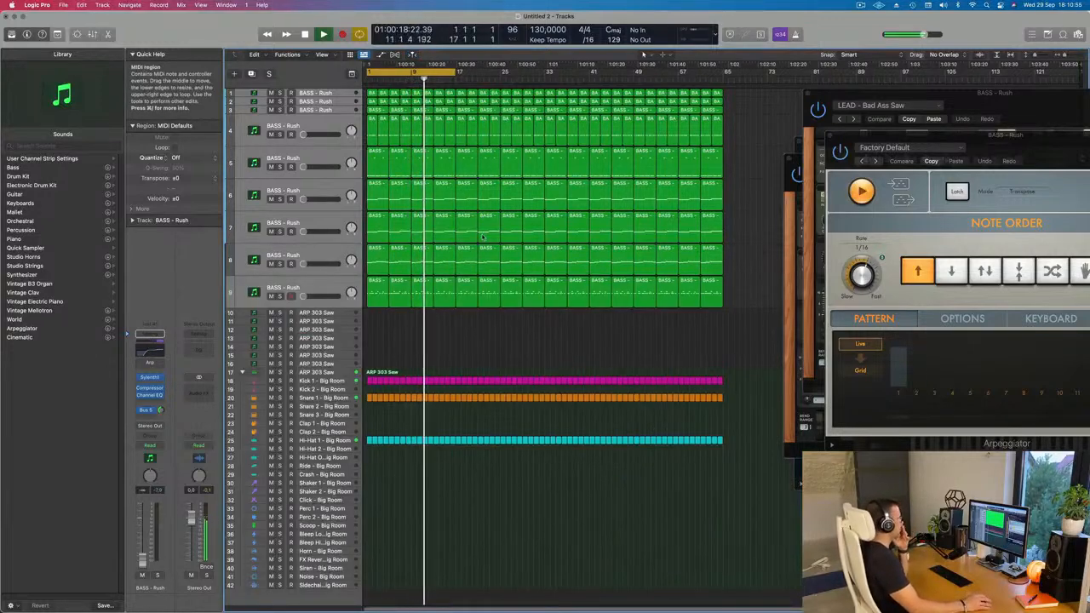
Select track 7, restart playback and raise the track's volume to -12.2 dB.
left_click(315, 223)
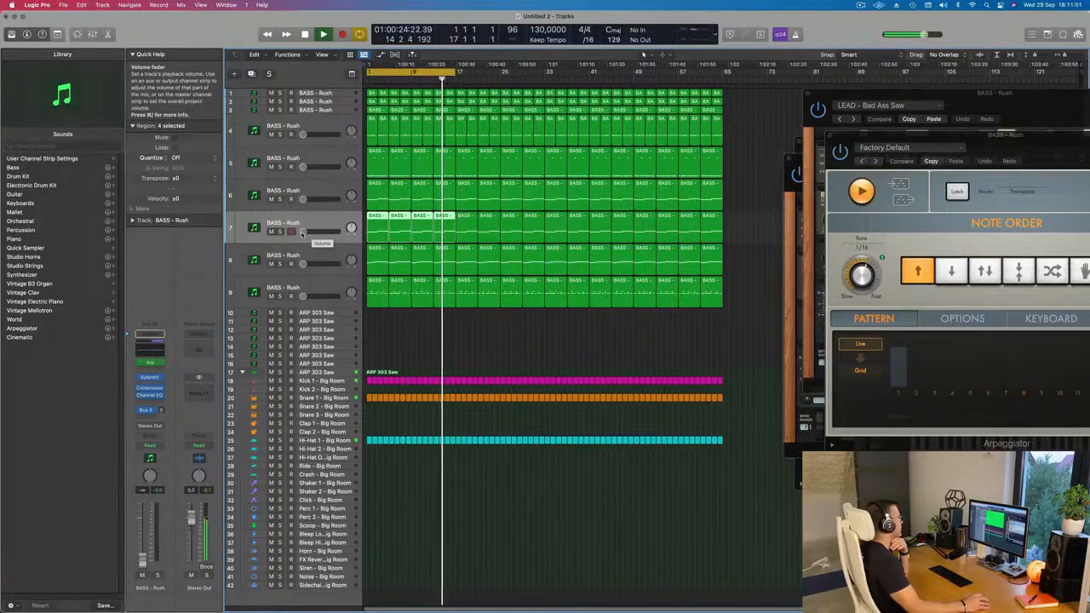
left_click_drag(301, 232, 311, 232)
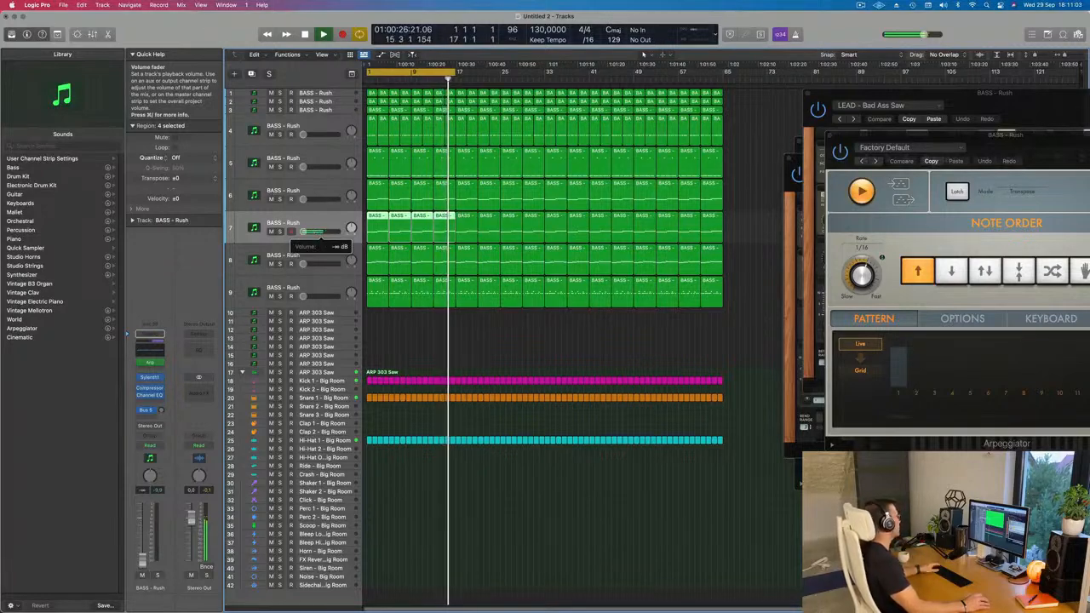
key("space")
key("space")
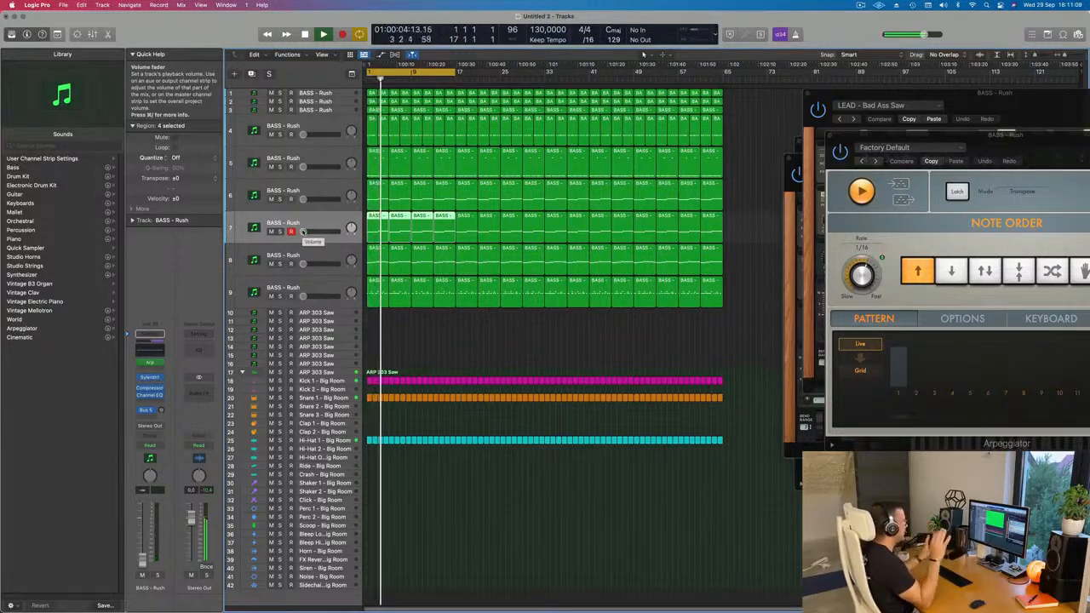
key("space")
key("space")
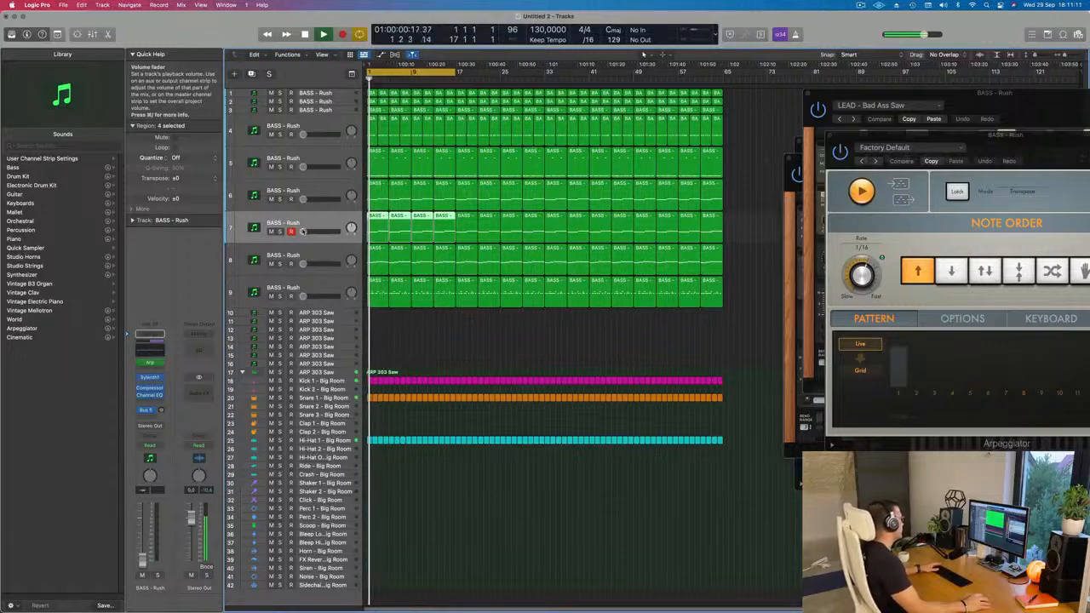
left_click_drag(303, 231, 322, 233)
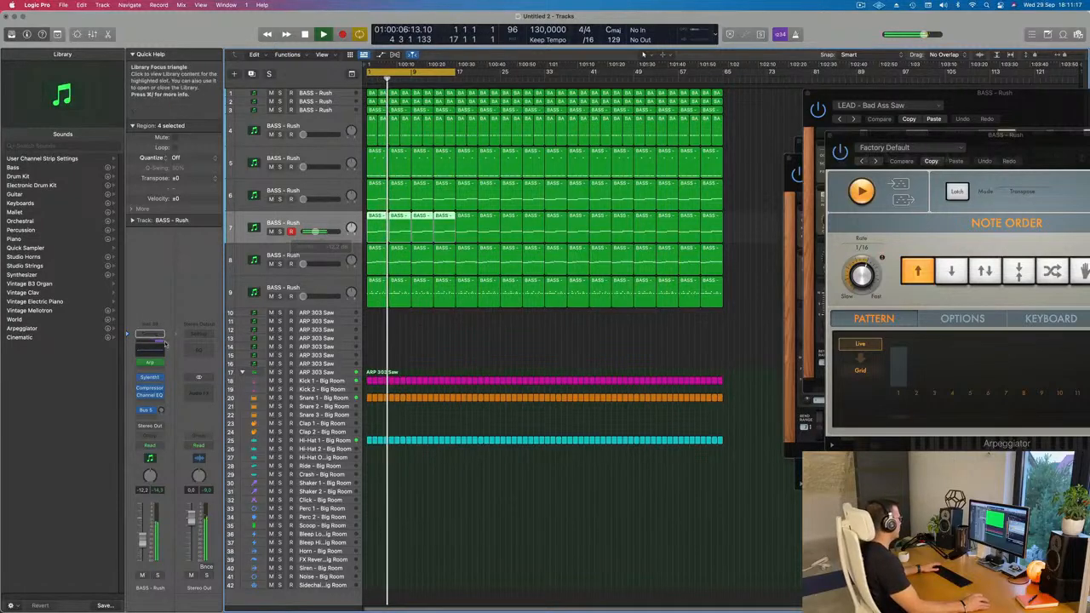
Adjust a low band in track 7's Channel EQ and close the plugin window.
left_click(150, 395)
left_click_drag(483, 293, 497, 262)
left_click(339, 122)
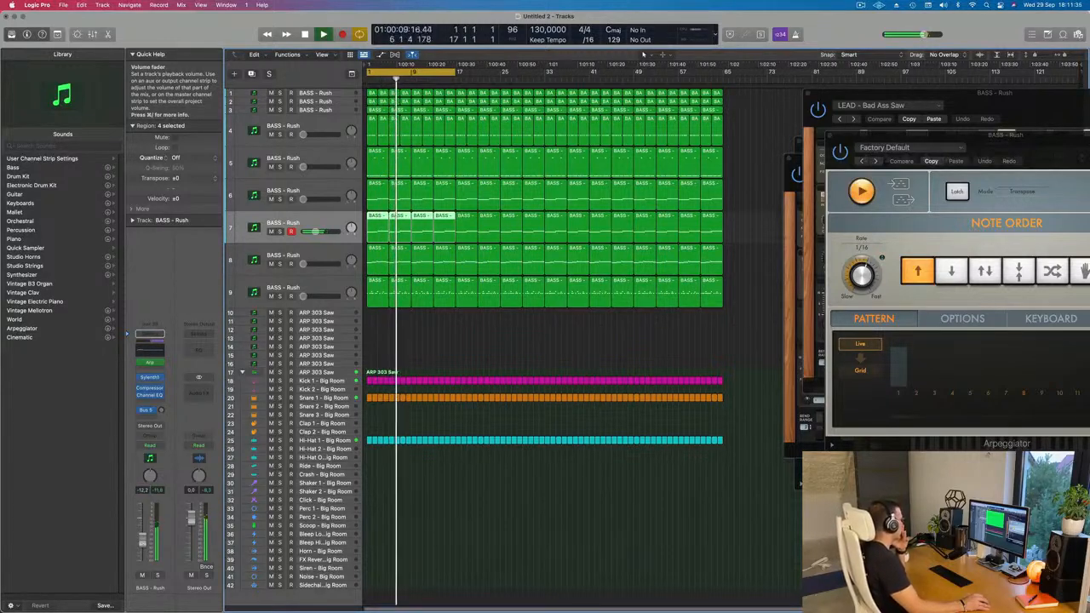
Select tracks 9, 8 and 6 in turn and try out a volume for track 6.
left_click(465, 341)
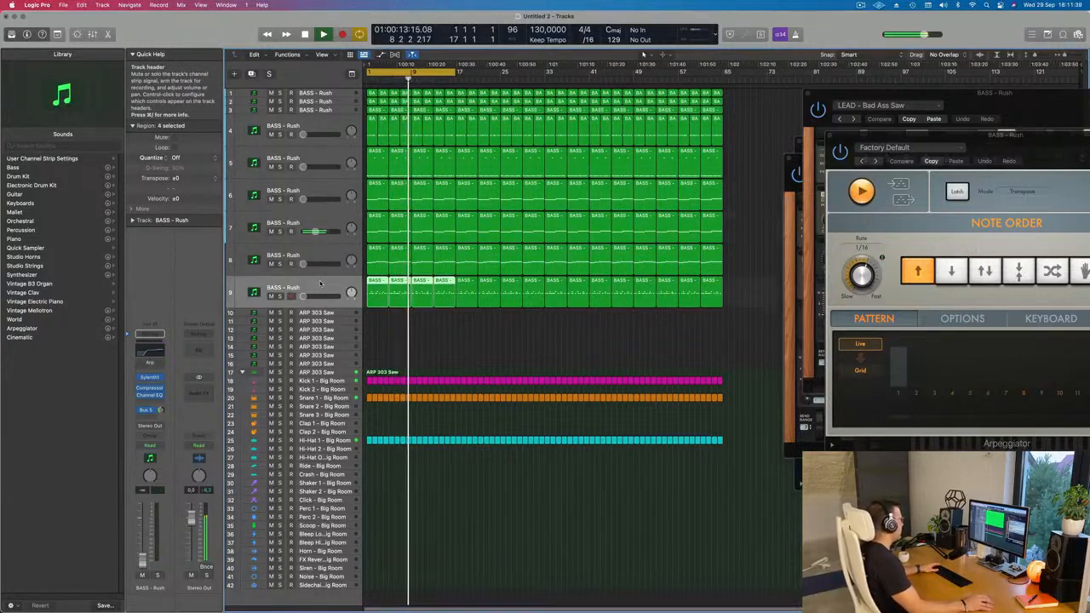
left_click(331, 248)
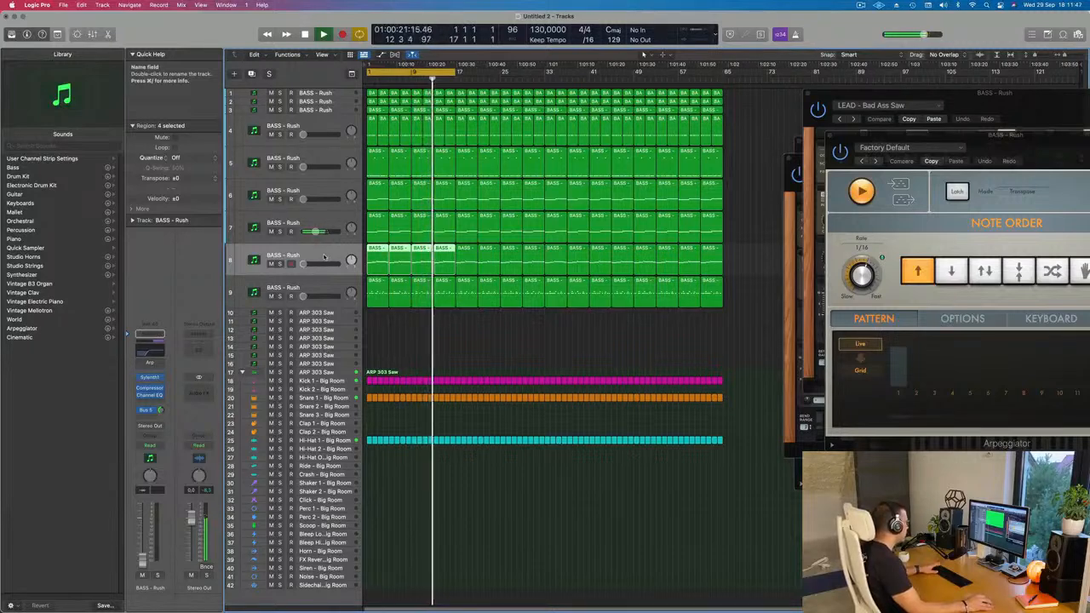
left_click(286, 193)
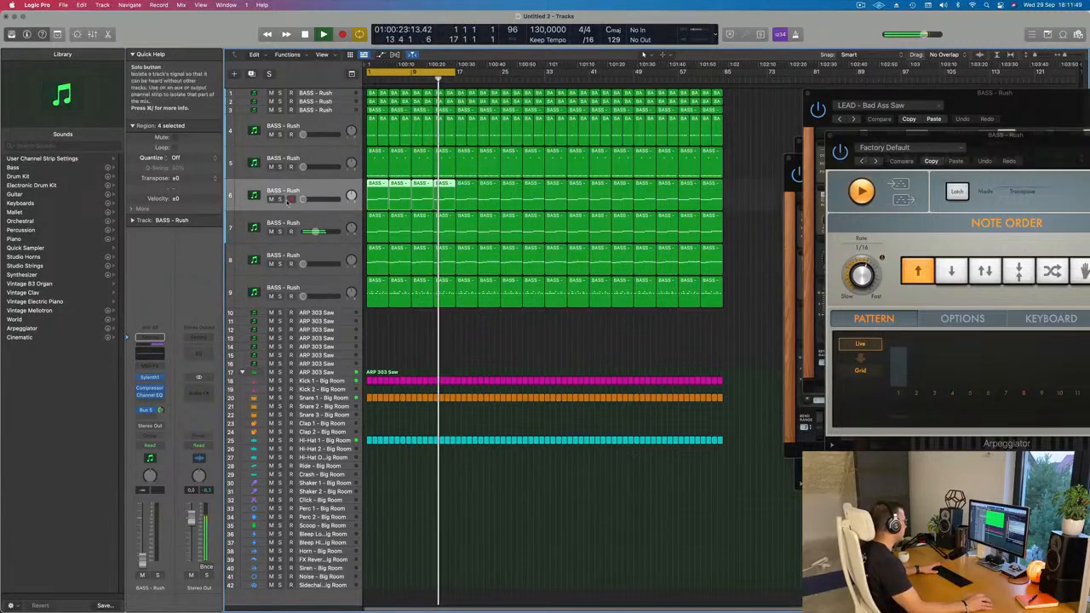
mouse_move(304, 199)
left_mouse_down()
mouse_move(317, 199)
mouse_move(302, 200)
left_mouse_up()
Select track 8, raise its volume to -17.0 dB and replay the loop from the start.
left_click(316, 273)
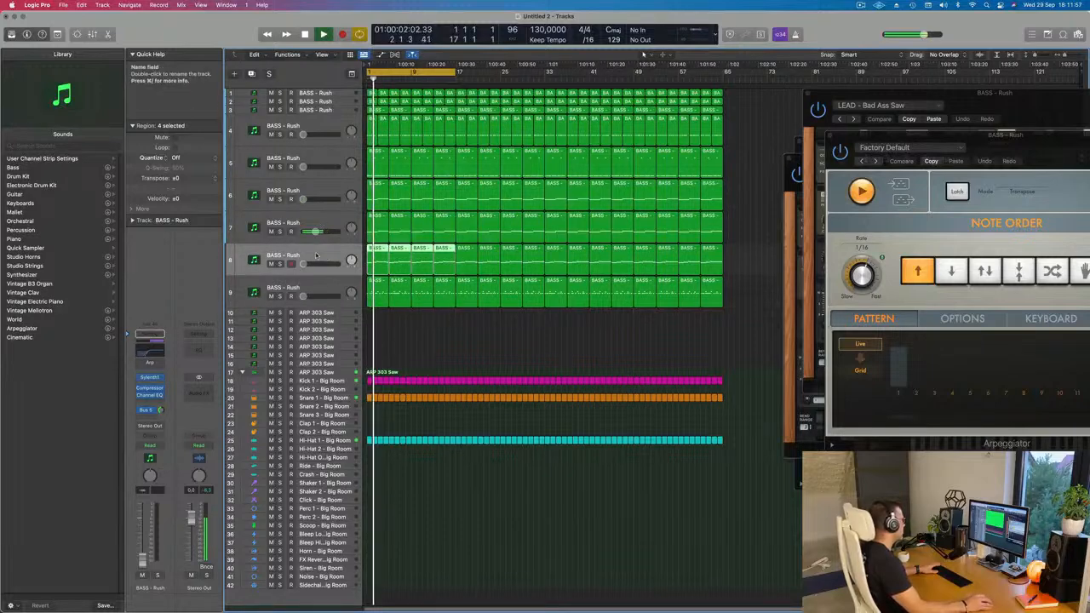
left_click_drag(303, 264, 309, 264)
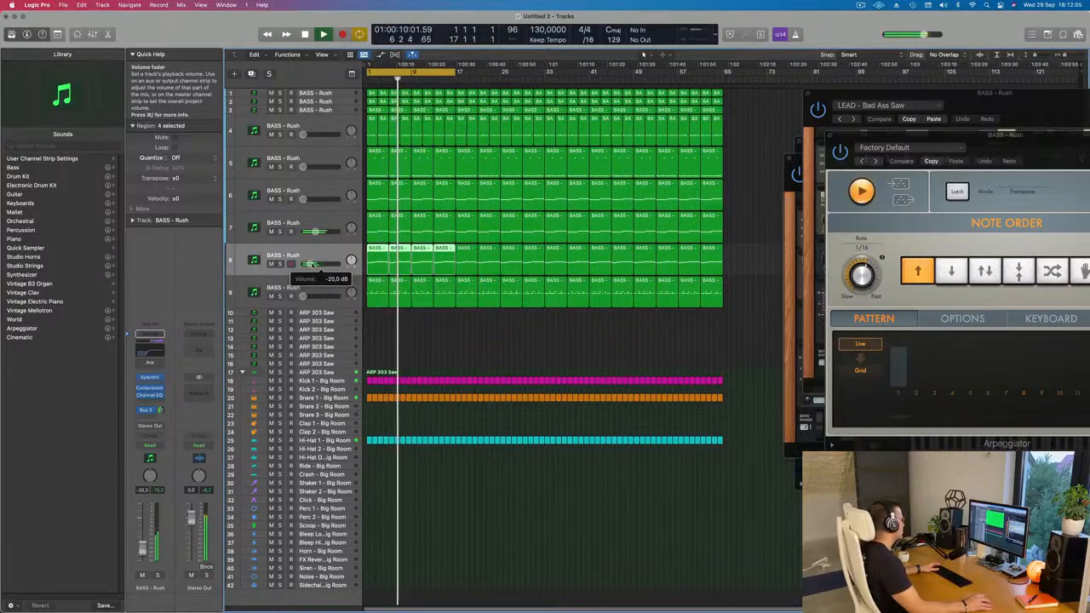
left_click_drag(310, 264, 311, 264)
key("space")
key("space")
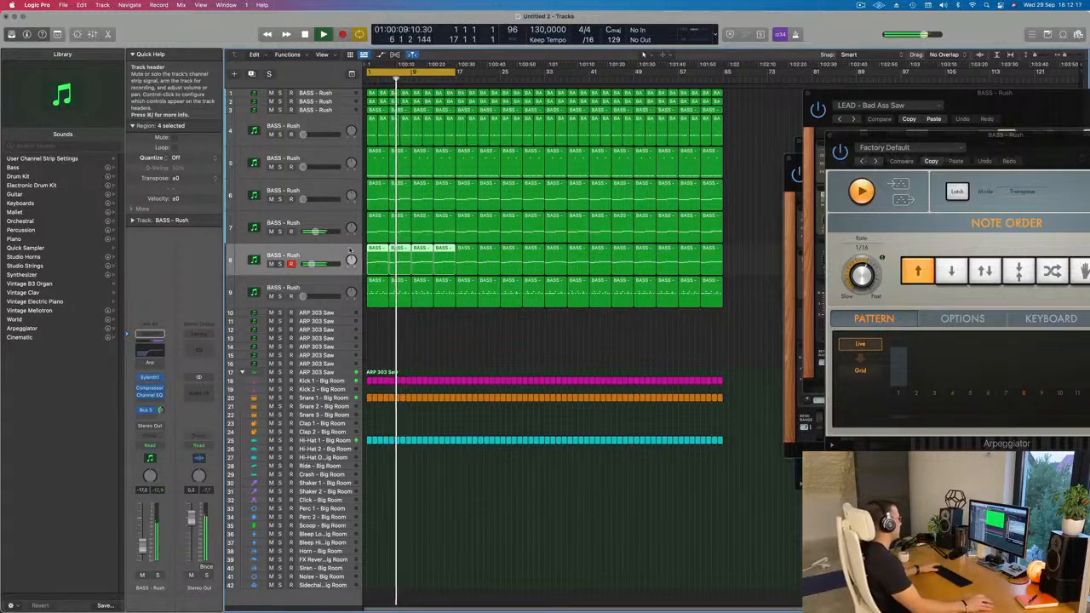
left_click(397, 300)
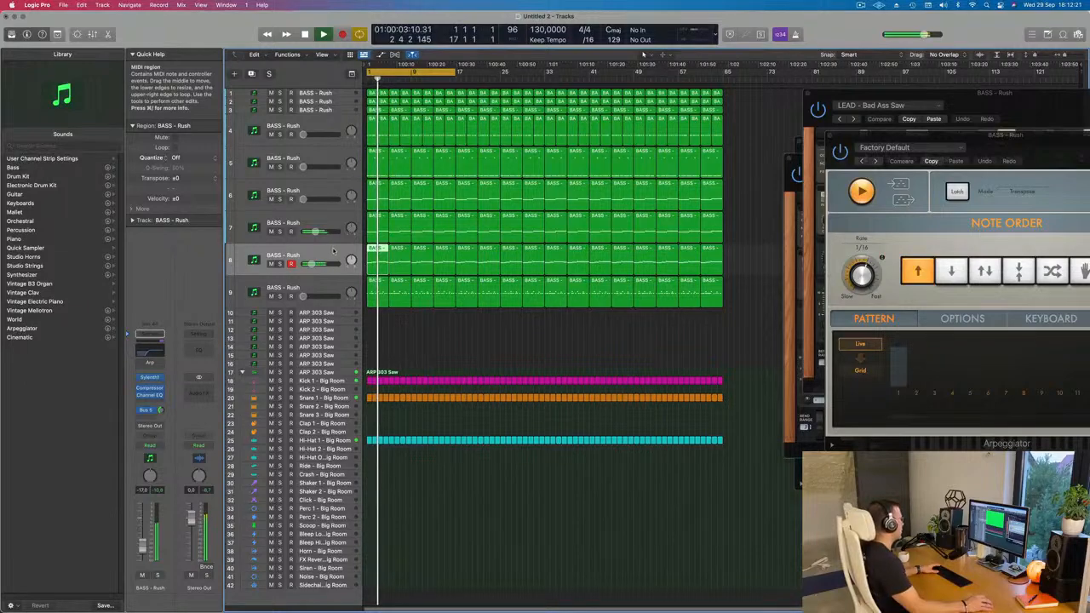
Raise track 8's volume to -16.0 dB and replay the loop from the start.
key("space")
key("space")
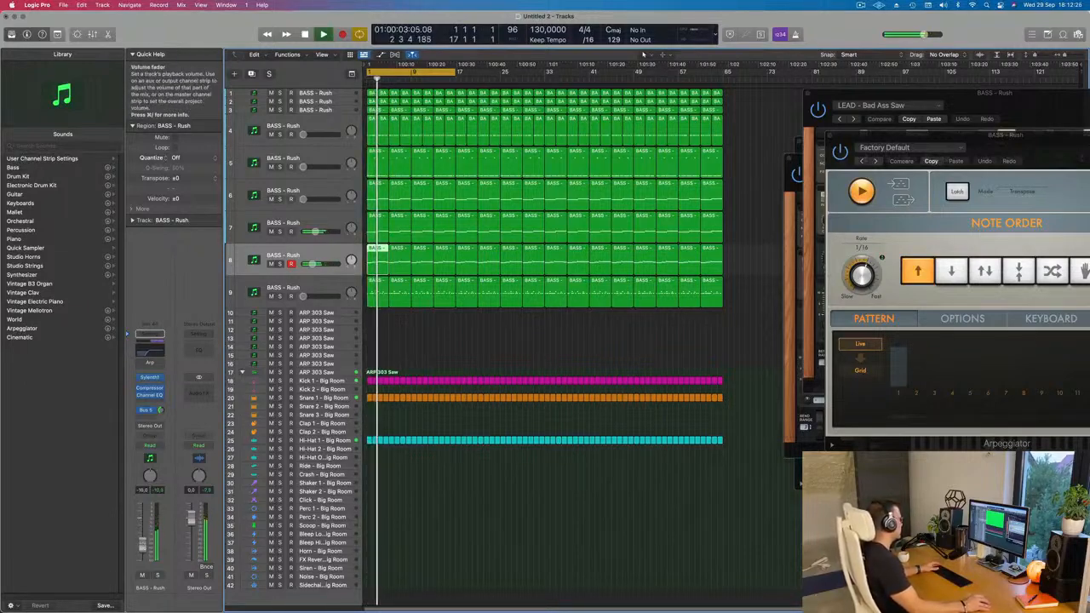
key("space")
key("space")
Tweak the filter in track 7's Sylenth1 Wippenberg bass patch, close the plugin and set the track's volume to -12.4 dB.
left_click(256, 227)
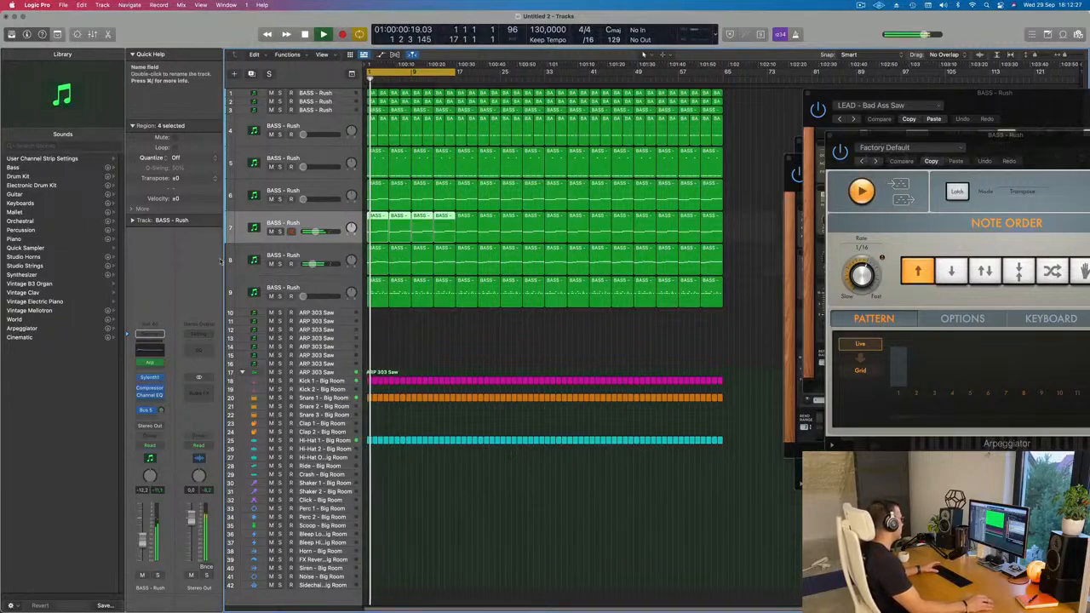
key("space")
key("space")
left_click(150, 377)
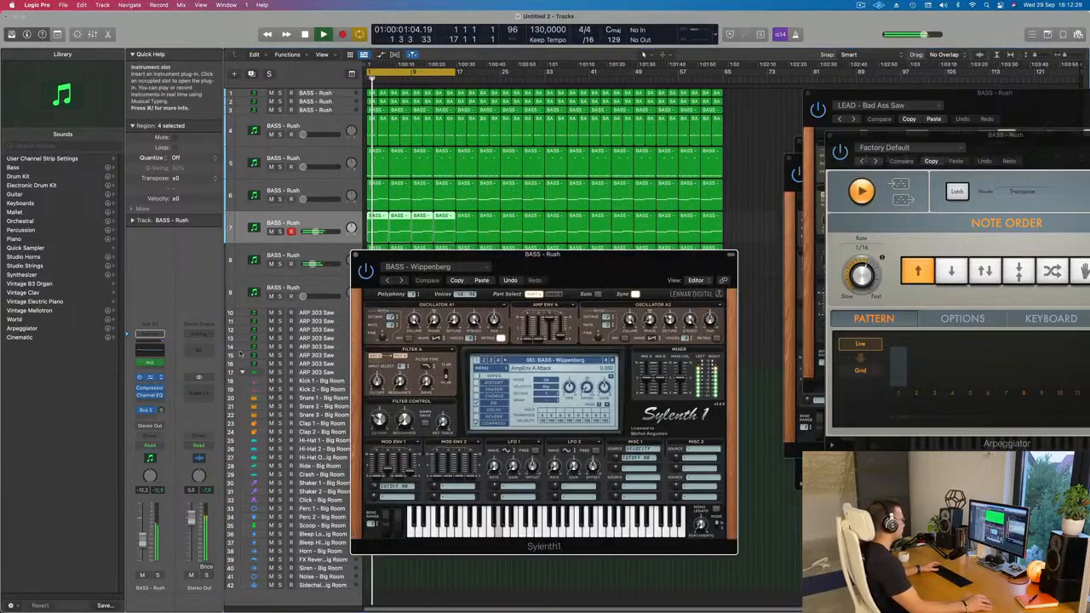
key("space")
key("space")
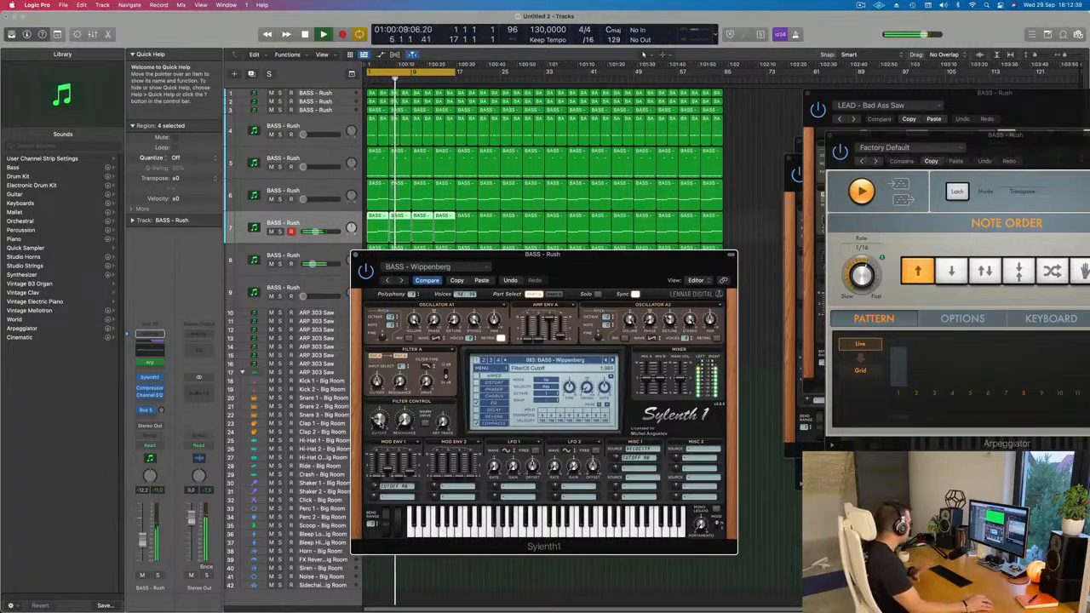
left_click_drag(484, 271, 469, 262)
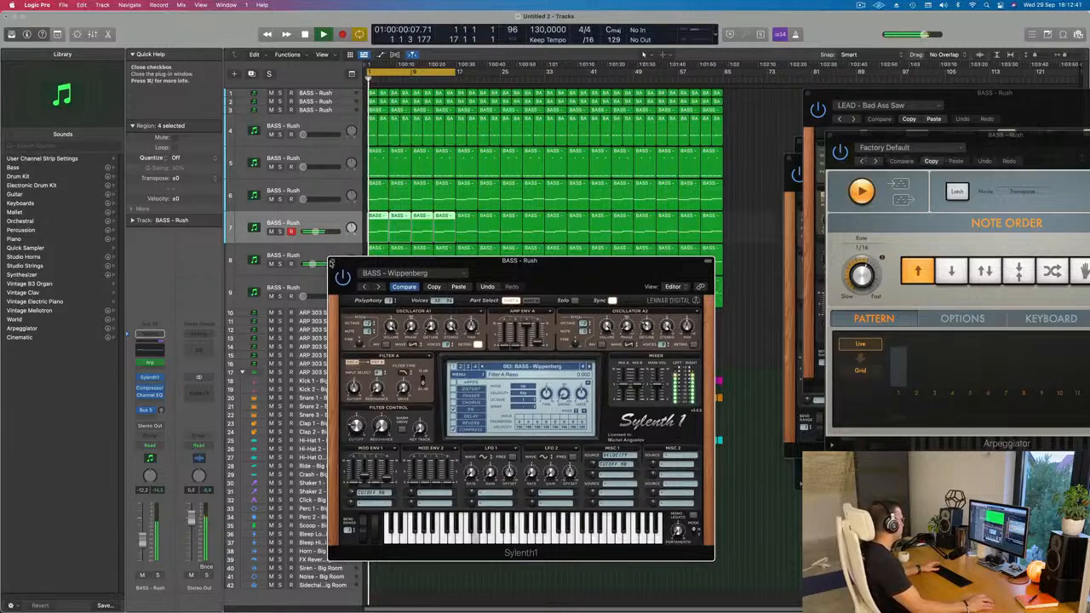
left_click(333, 262)
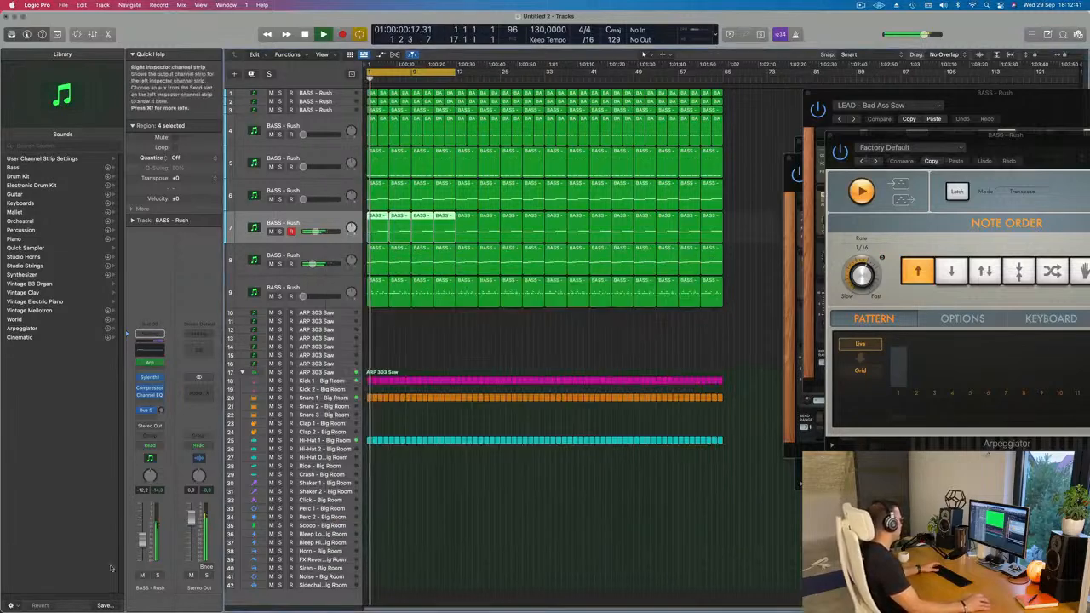
Solo tracks 7 and 8 briefly in turn to check each layer on its own.
left_click(158, 576)
left_click(158, 577)
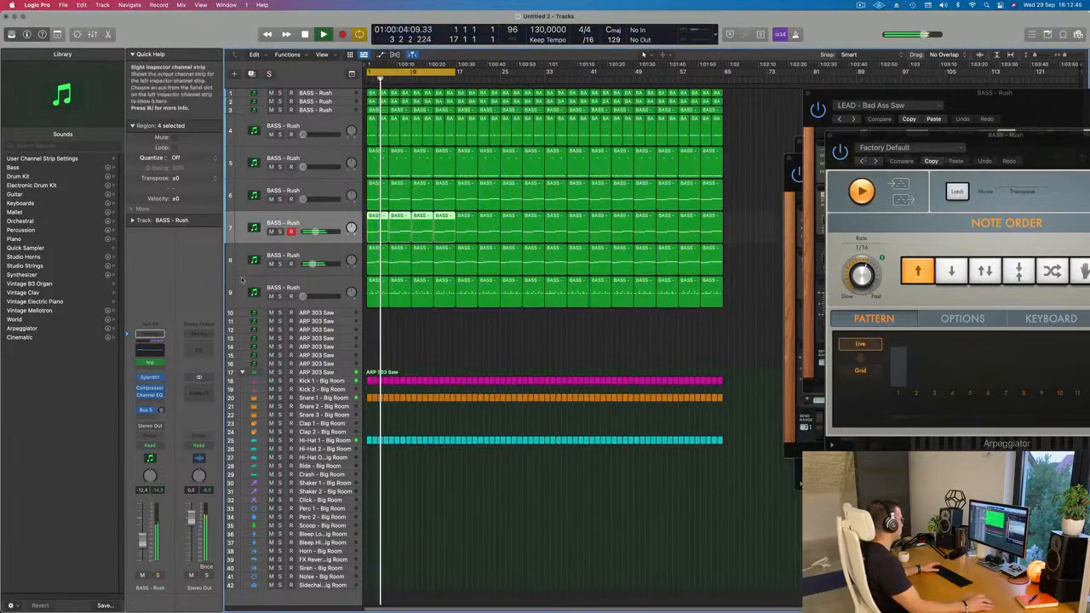
left_click(280, 264)
left_click(279, 264)
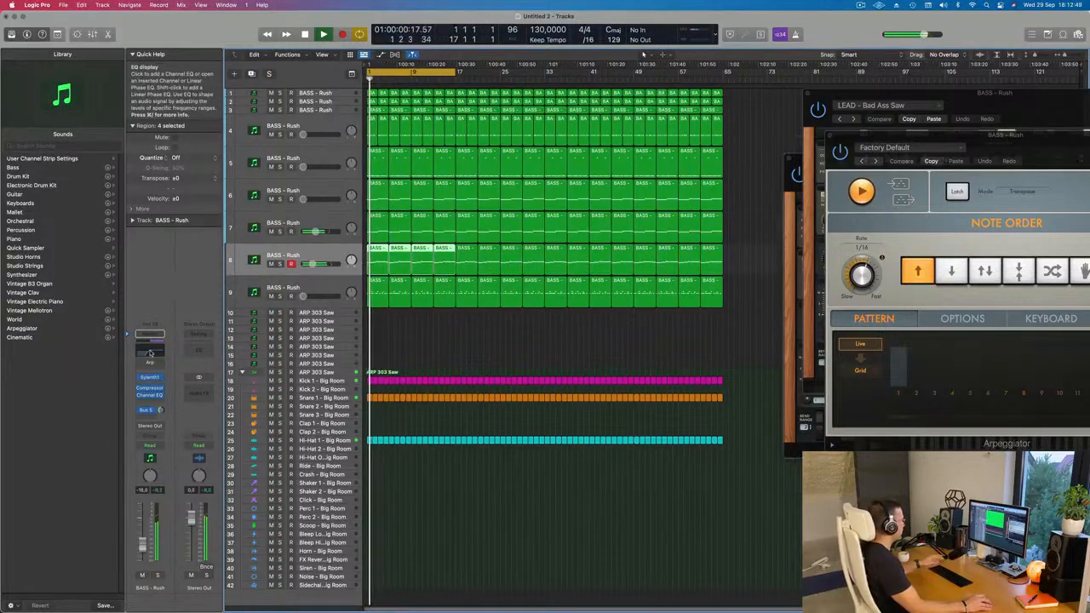
Set the low cut in track 8's Channel EQ to 310 Hz at 24 dB/Oct with a Q of 0.57, and close the plugin.
left_click(149, 349)
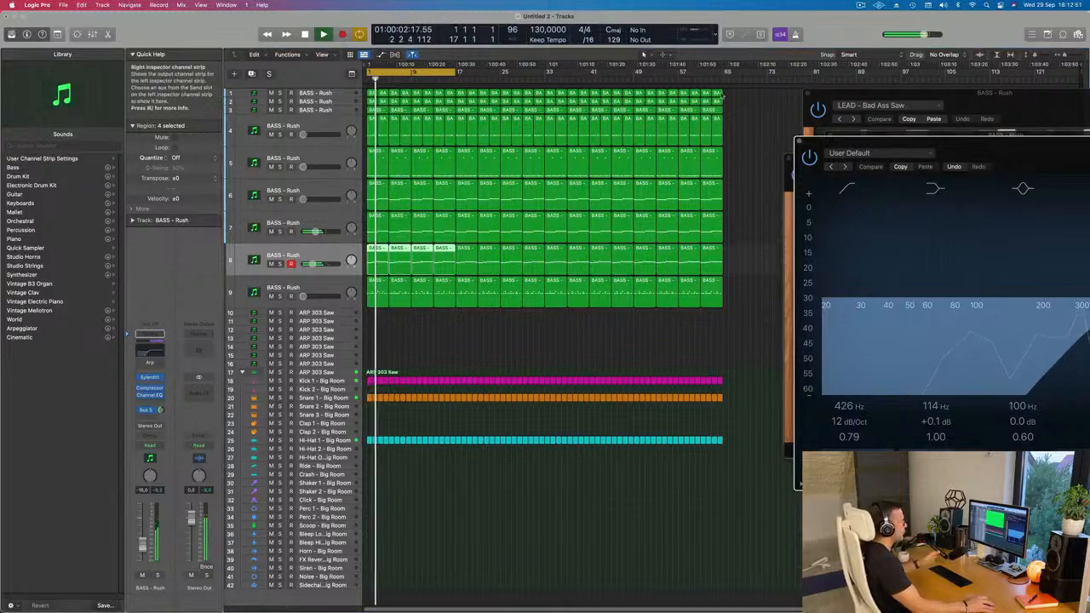
left_click_drag(975, 142, 604, 129)
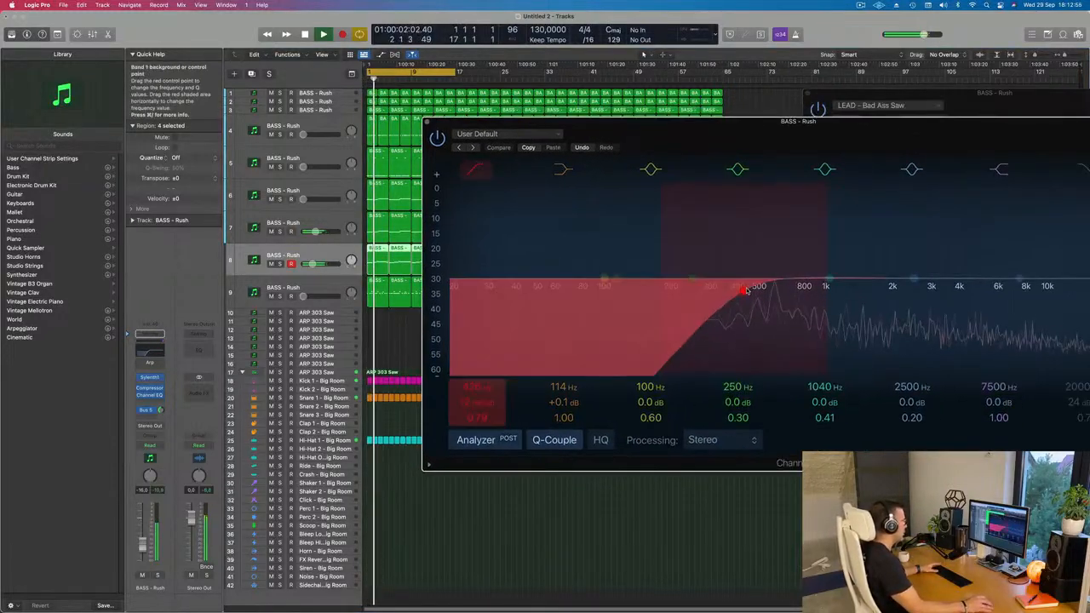
left_click_drag(743, 287, 771, 288)
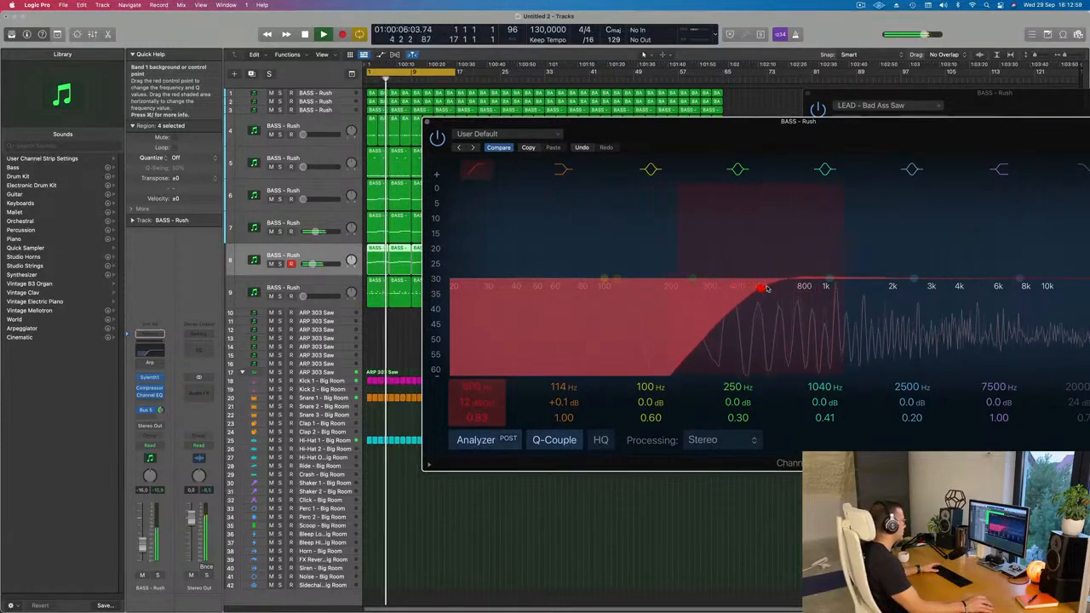
left_click_drag(475, 403, 476, 394)
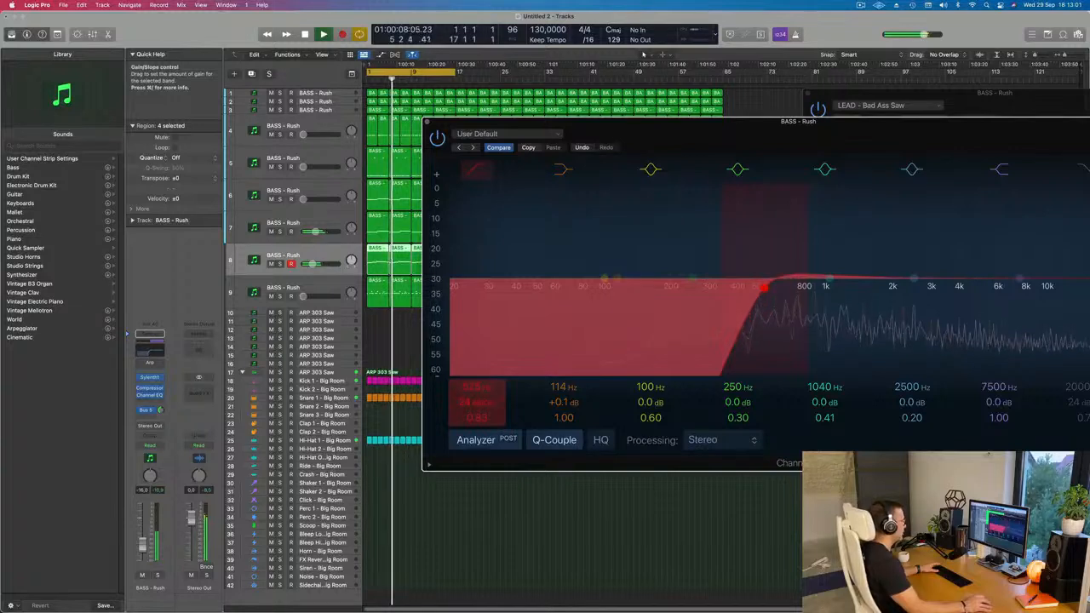
left_click_drag(756, 291, 714, 302)
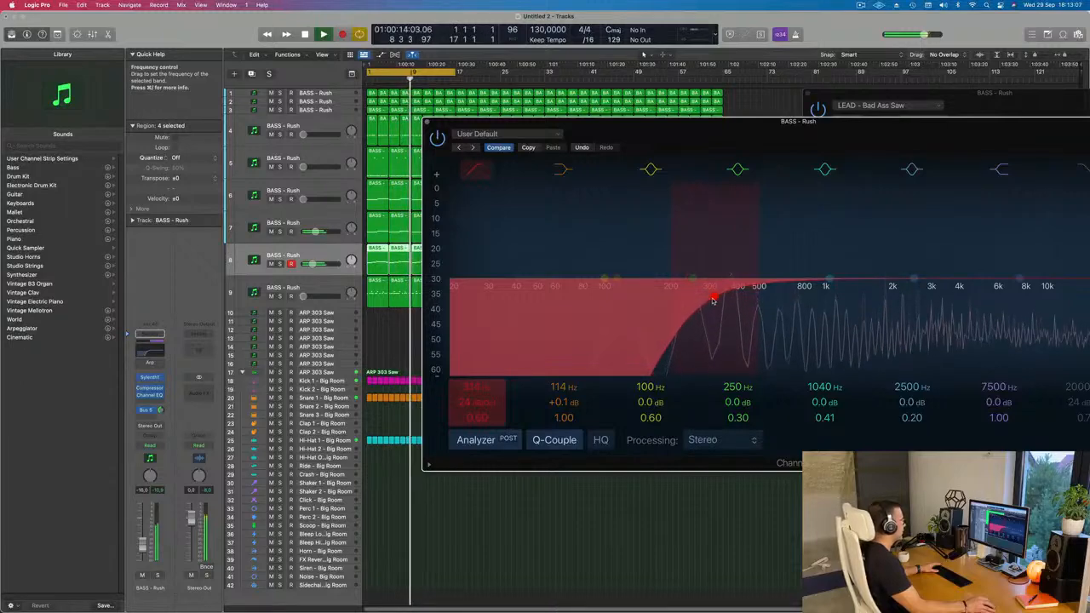
left_click_drag(734, 145, 675, 156)
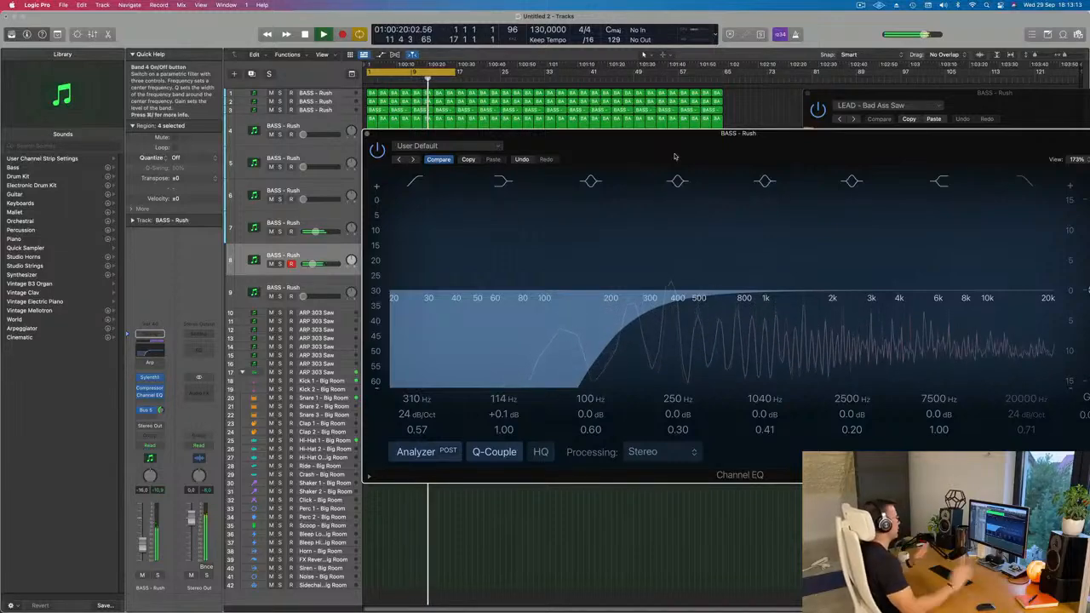
left_click(367, 134)
Select track 6, raise its volume to about -15 dB and adjust its Bus 5 send.
left_click(315, 286)
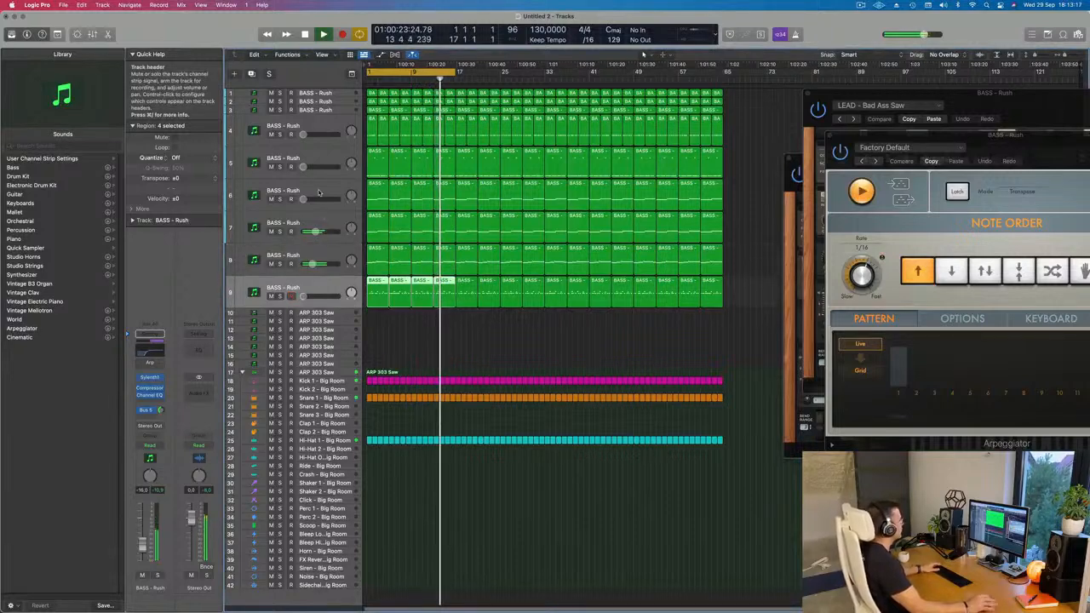
left_click(328, 192)
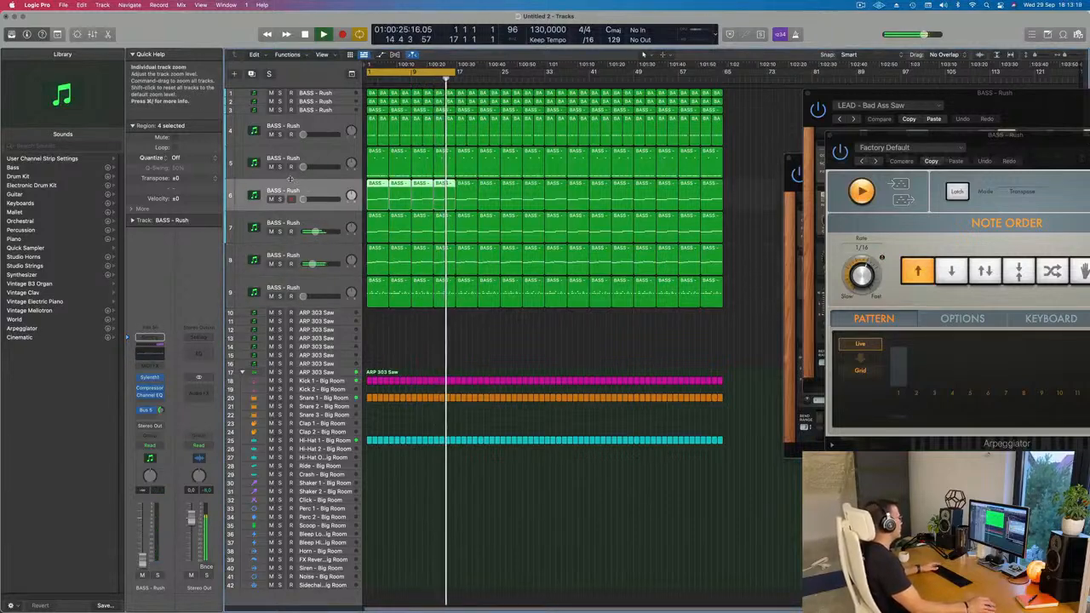
left_click_drag(306, 199, 314, 201)
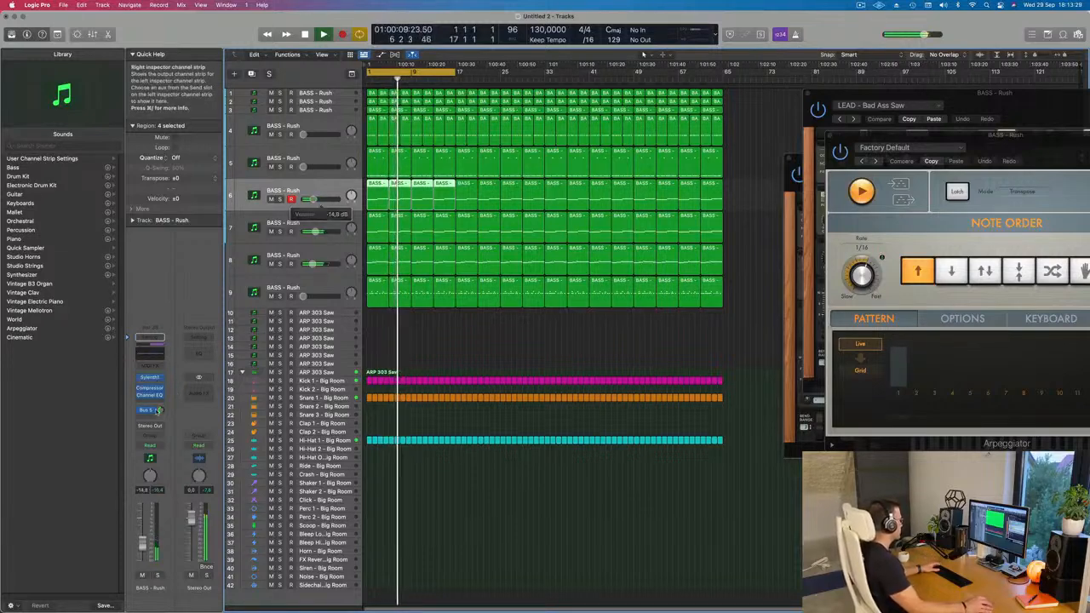
left_click(162, 410)
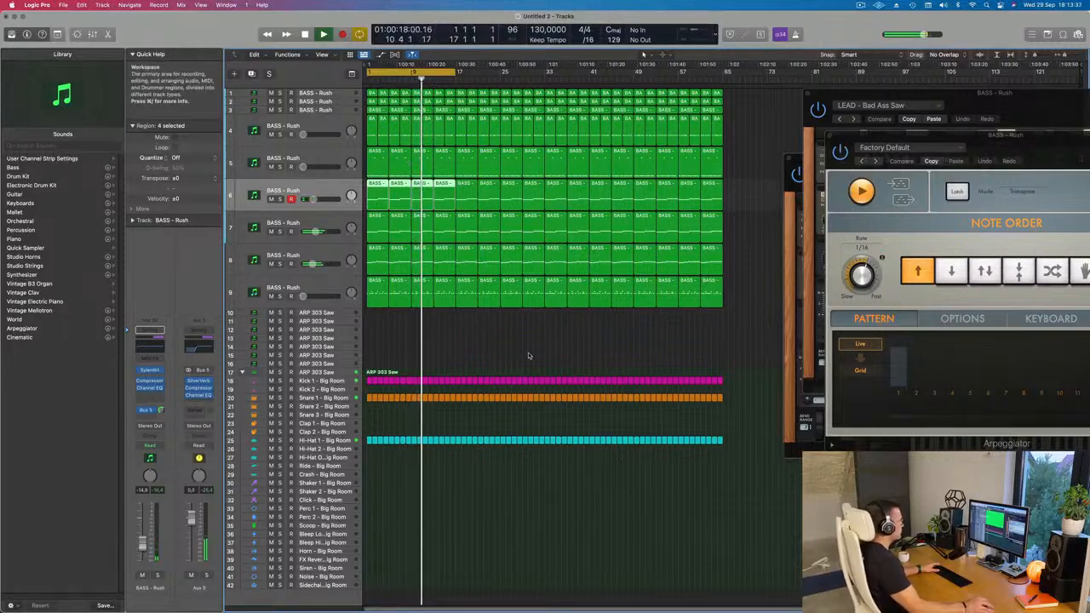
Select track 9, restart playback and raise the track's volume to -16.0 dB.
left_click(320, 290)
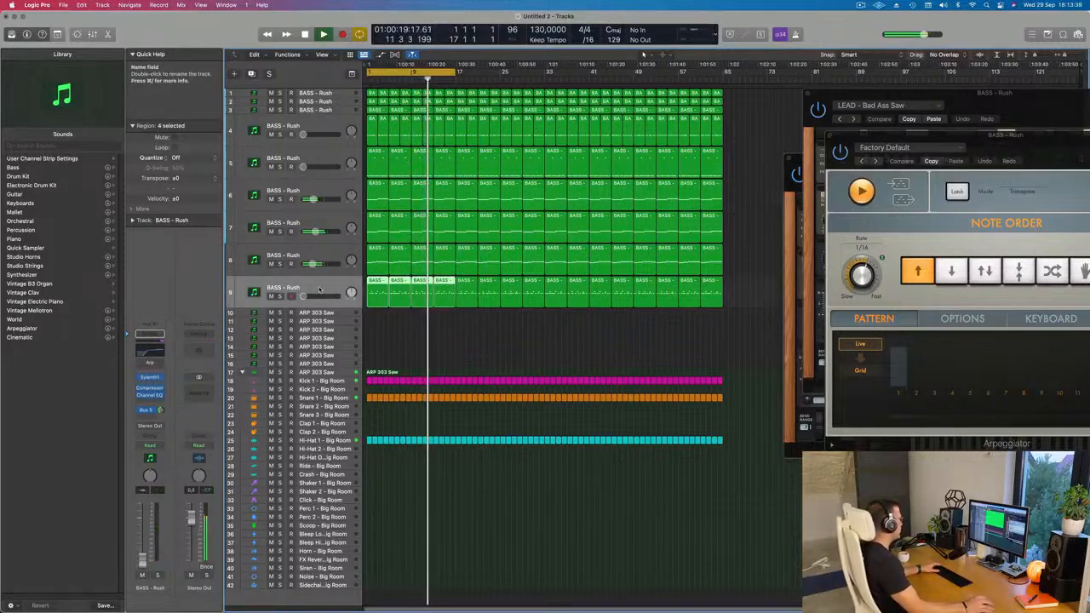
key("space")
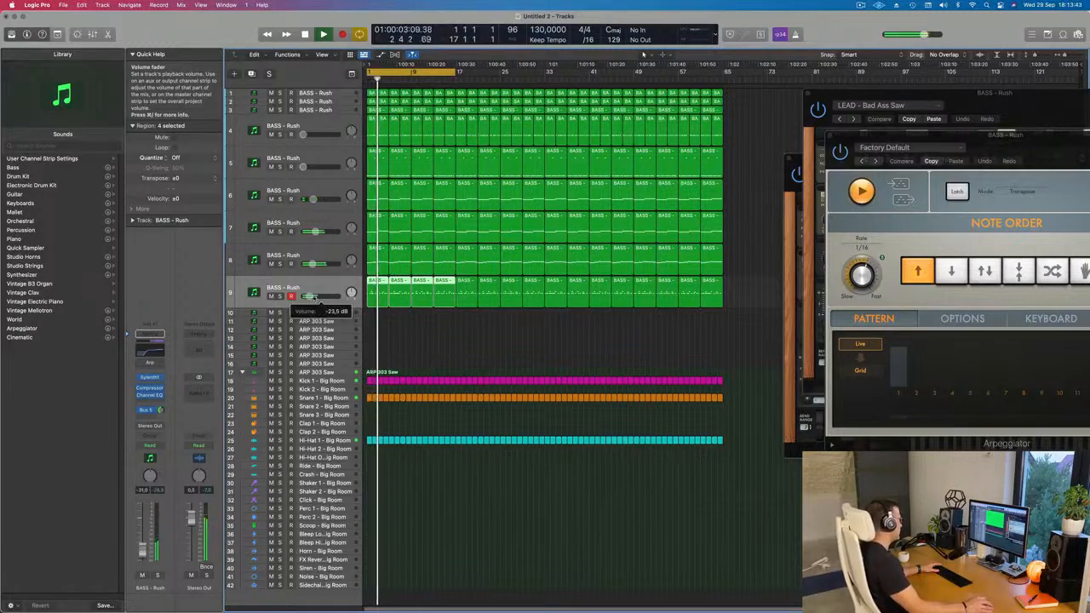
left_click_drag(310, 295, 314, 295)
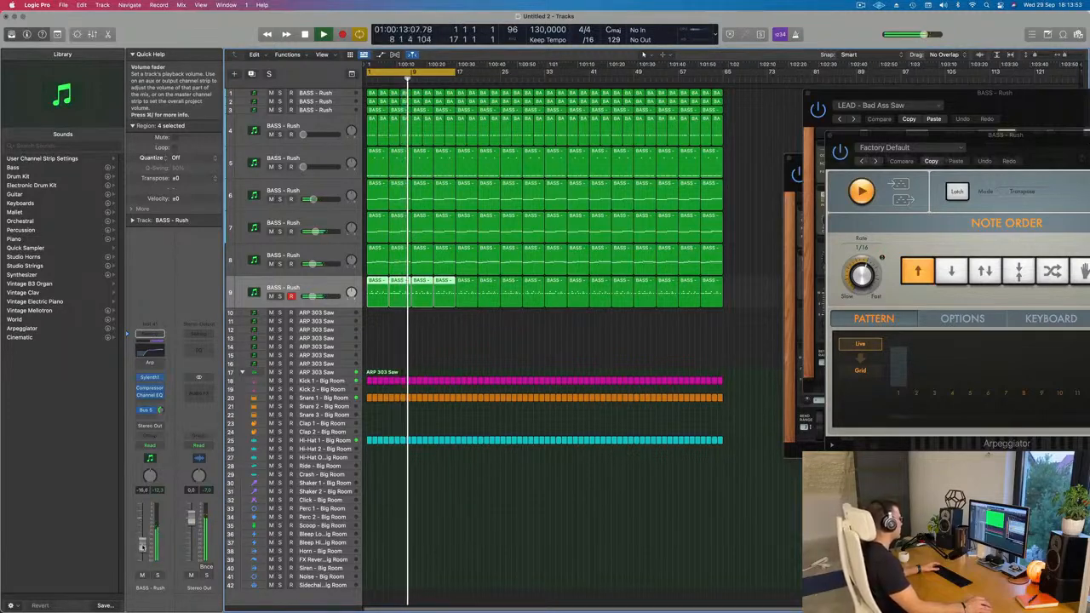
Move the 1040 Hz band in track 9's Channel EQ to 408 Hz at -4.0 dB, and raise the track's volume to -14.5 dB.
left_click(151, 378)
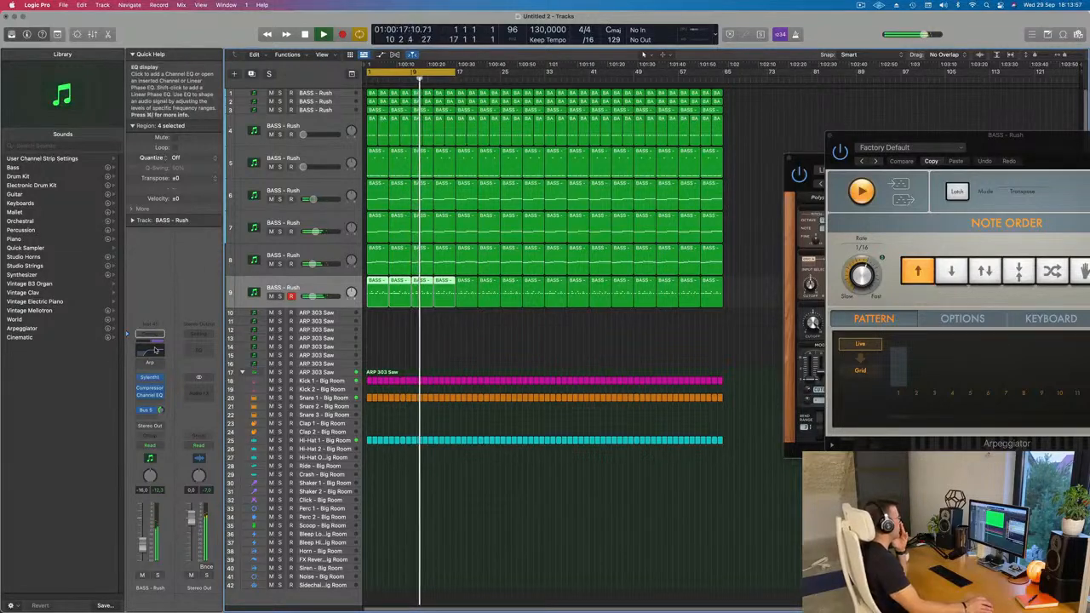
left_click(153, 348)
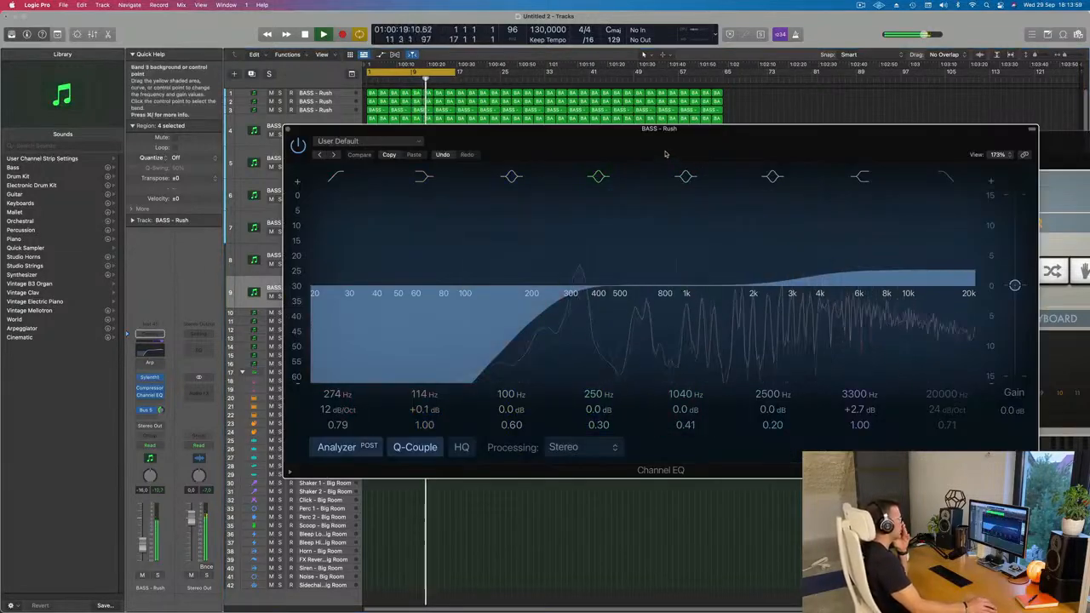
left_click_drag(687, 290, 600, 318)
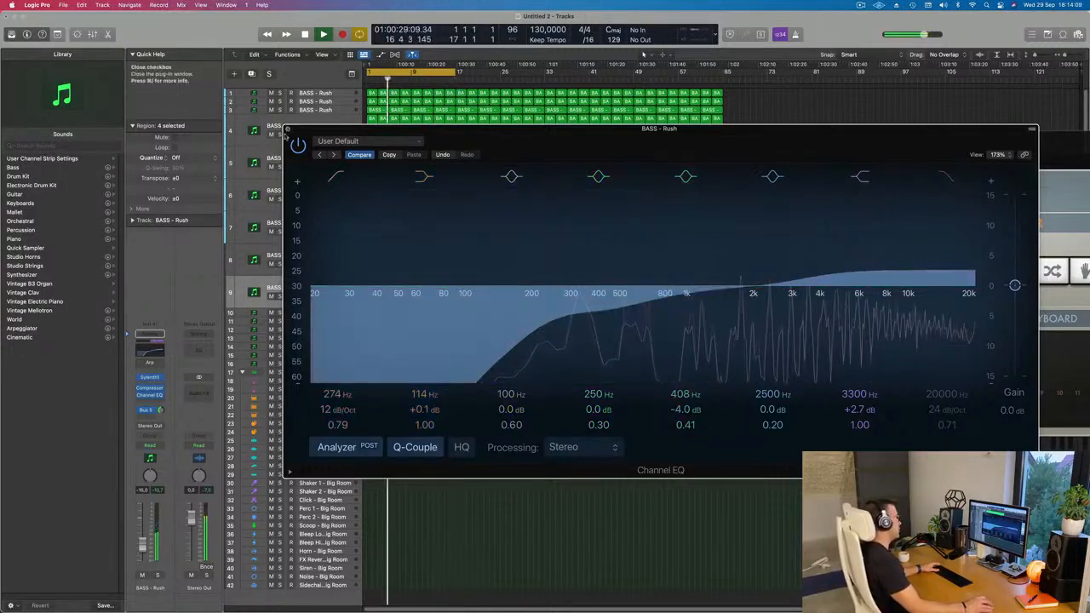
key("super+w")
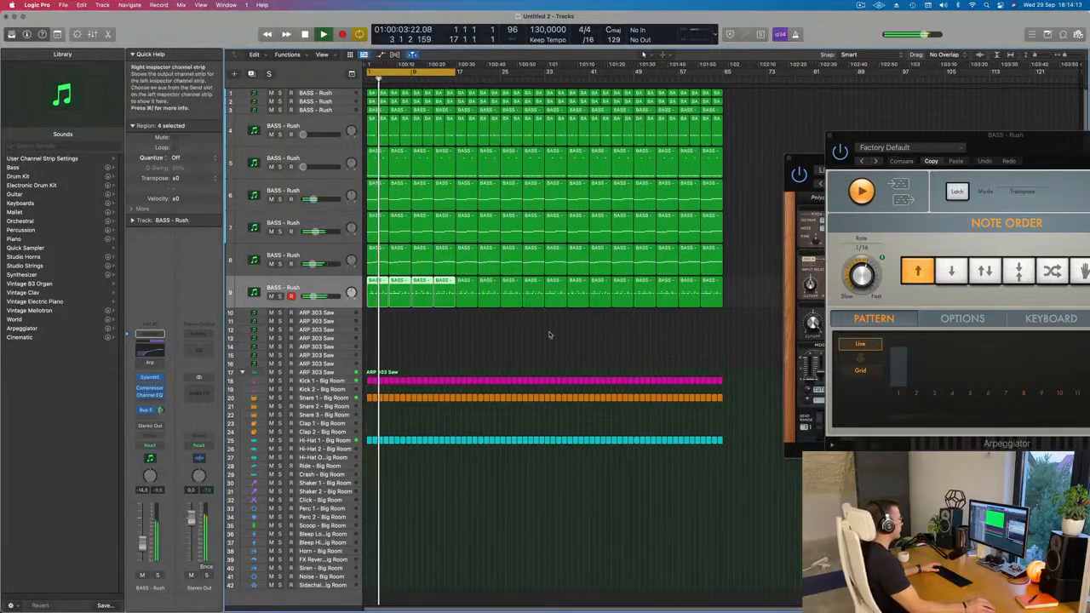
Select track 2 and extend the cycle range to bar 65 so that it covers the whole arrangement.
scroll(537, 343, "up", 1)
scroll(537, 342, "down", 1)
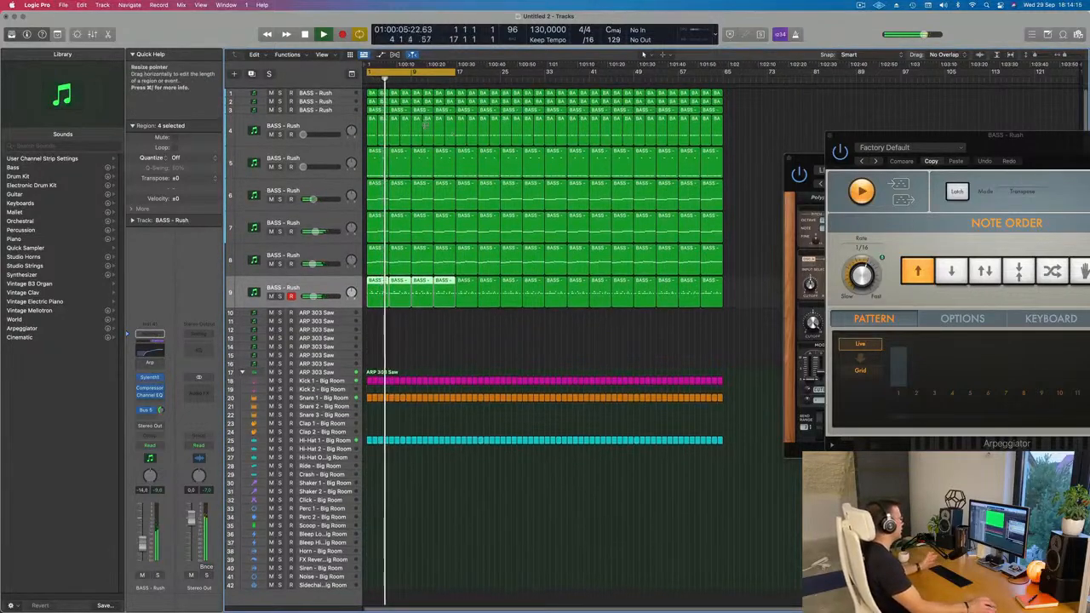
left_click(298, 101)
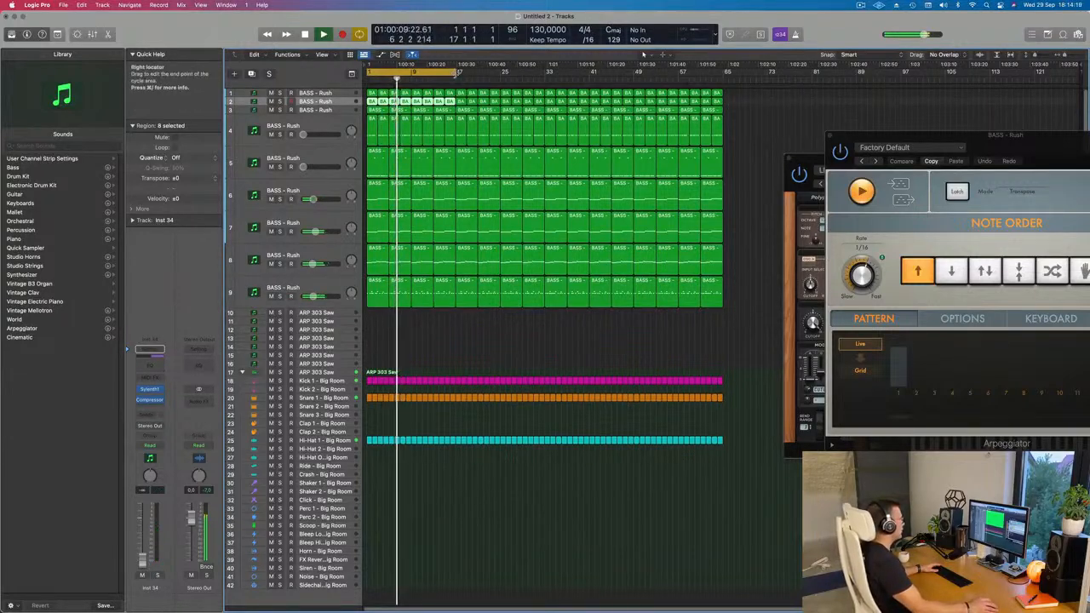
left_click_drag(458, 72, 721, 95)
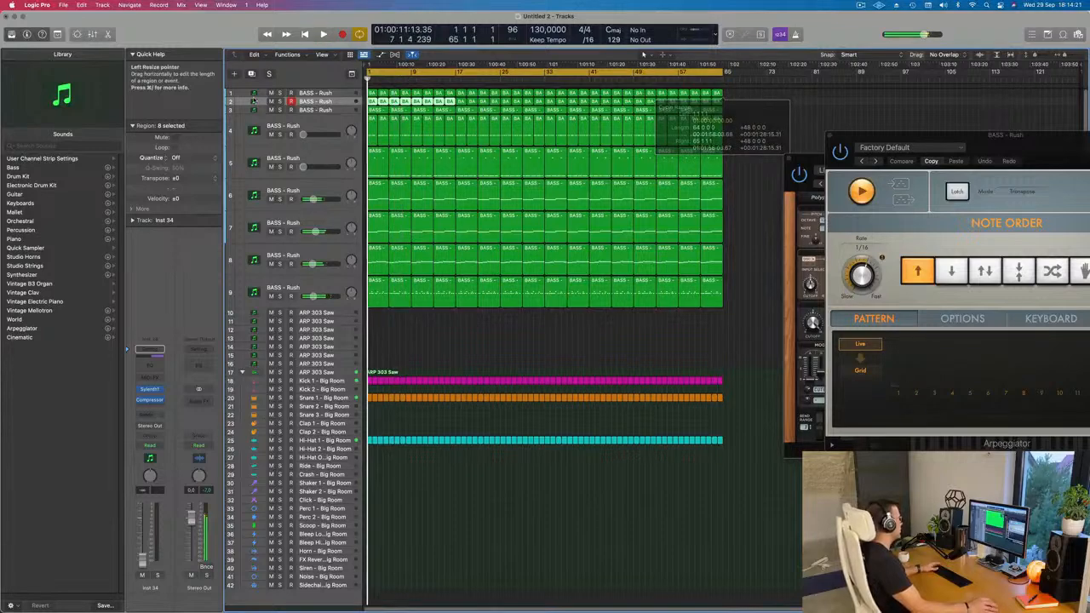
Select track 3, show the toolbar and enlarge the track's row with Track Zoom turned on.
left_click(330, 112)
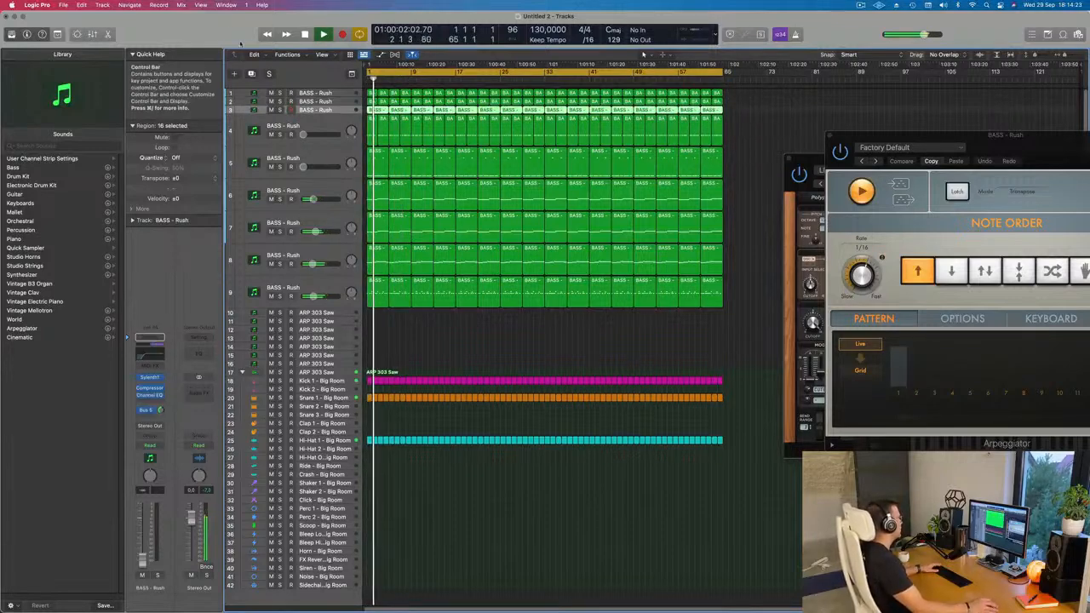
key("ctrl+alt+super+t")
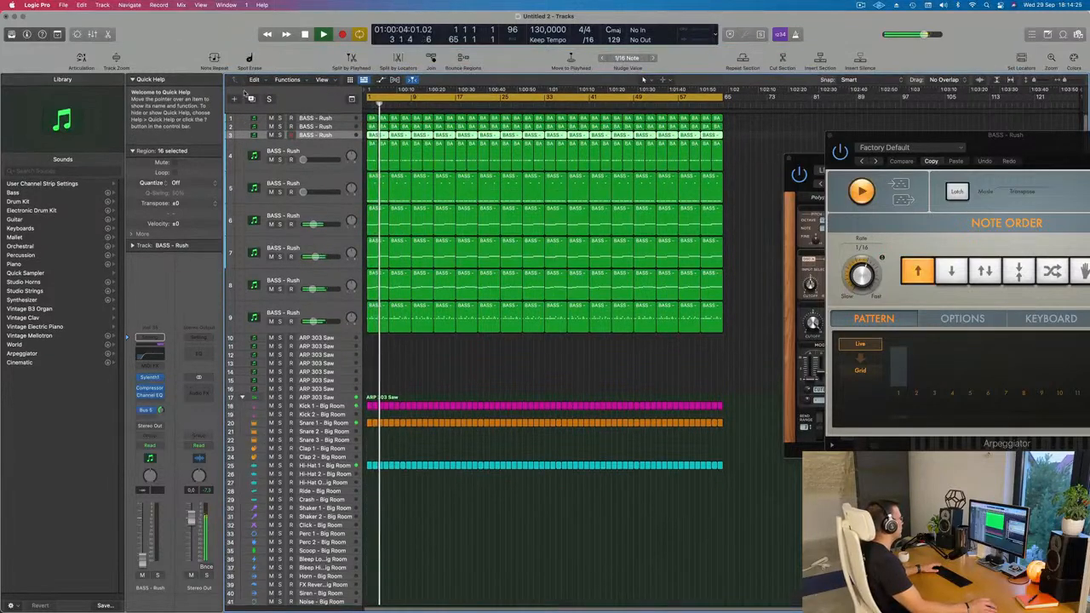
left_click(115, 58)
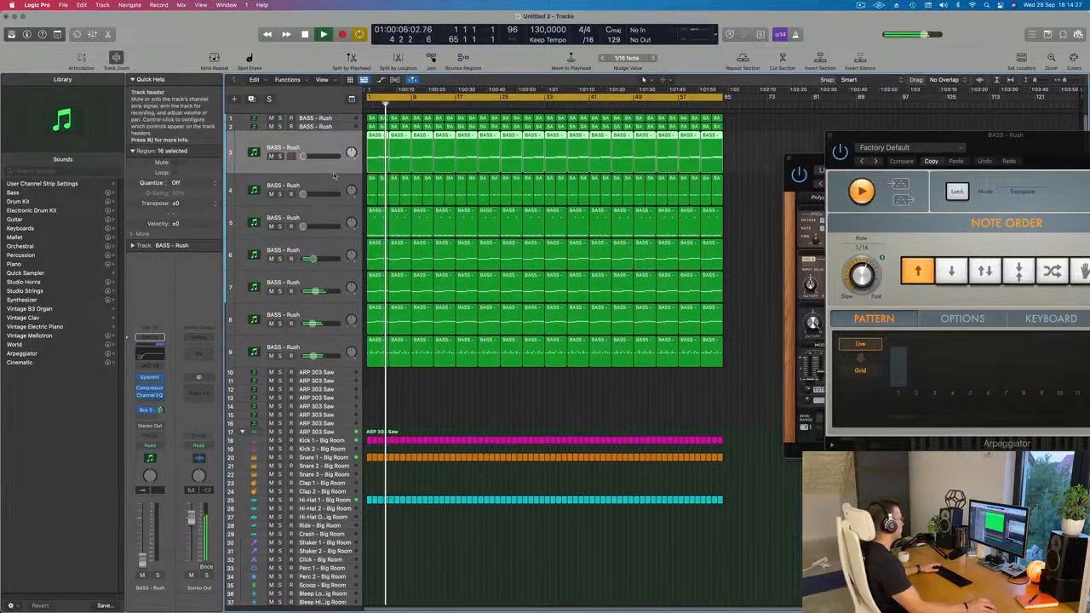
left_click_drag(333, 193, 333, 212)
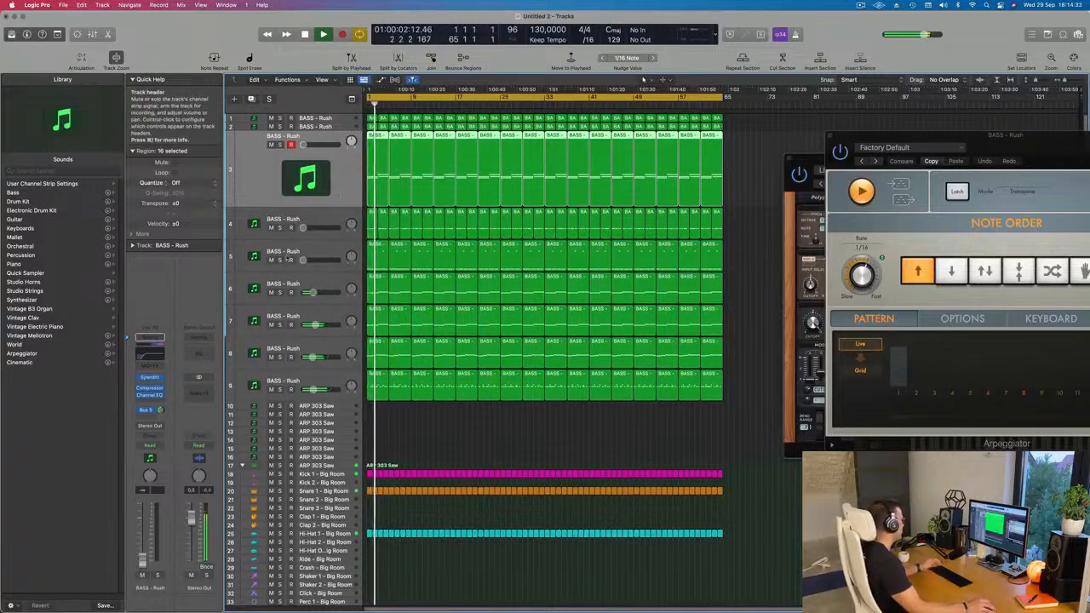
Play from the start, raise track 3's volume to -22.0 dB and briefly solo the track.
key("Return")
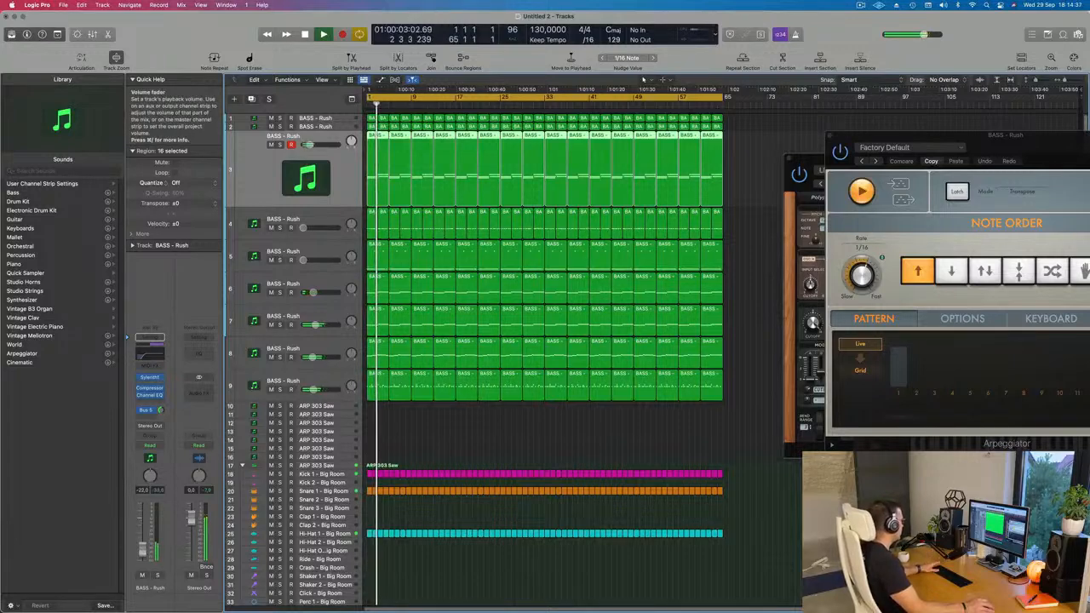
left_click(157, 576)
left_click(158, 576)
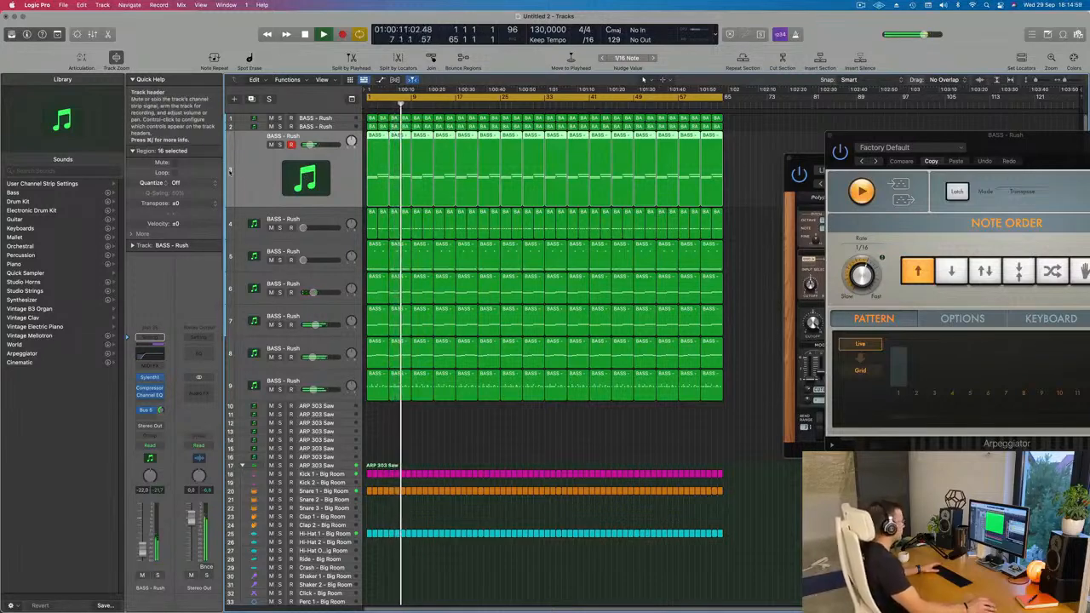
Audition tracks 1 and 2 in turn by briefly raising each one's volume from silence.
left_click(338, 128)
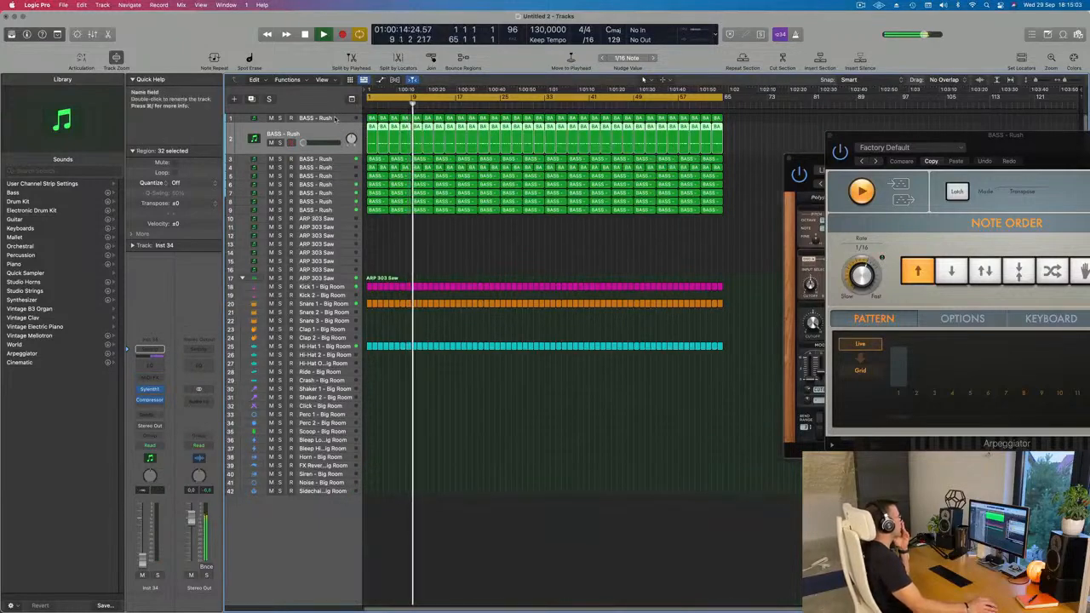
left_click(325, 119)
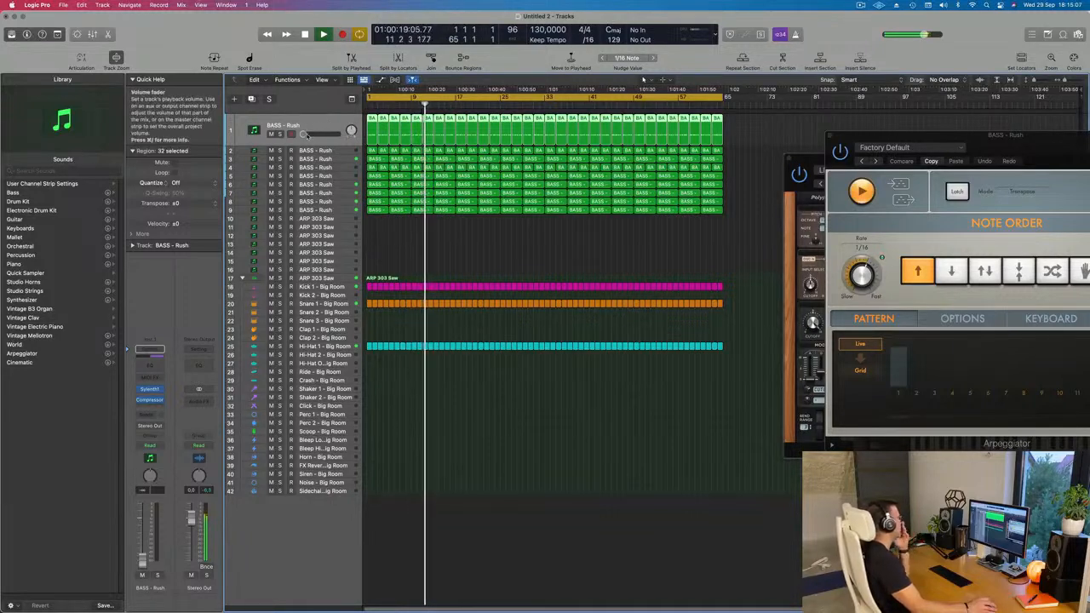
left_click_drag(142, 567, 143, 540)
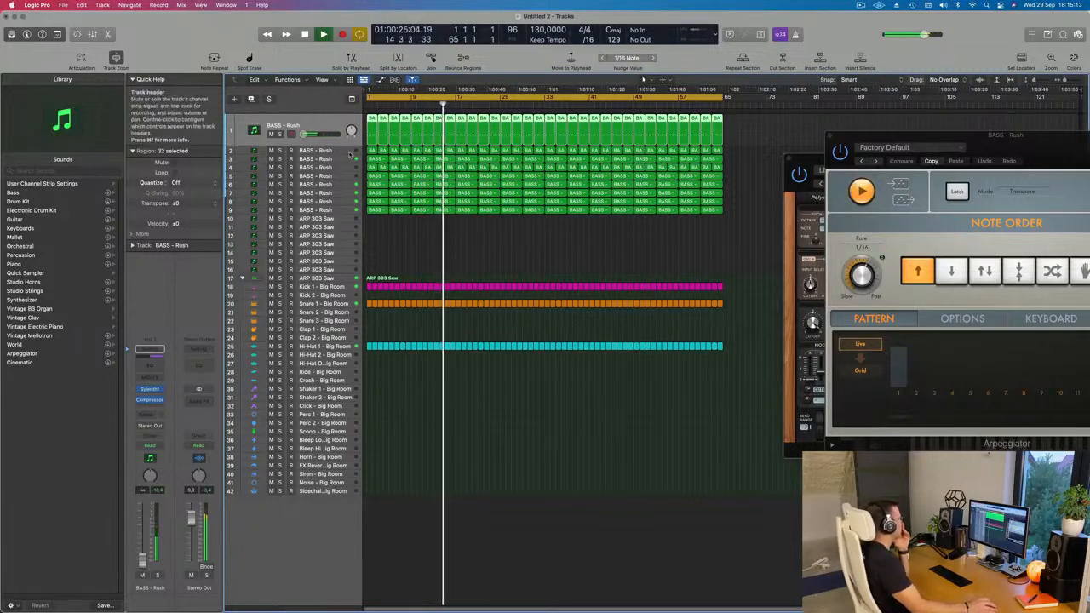
left_click(262, 151)
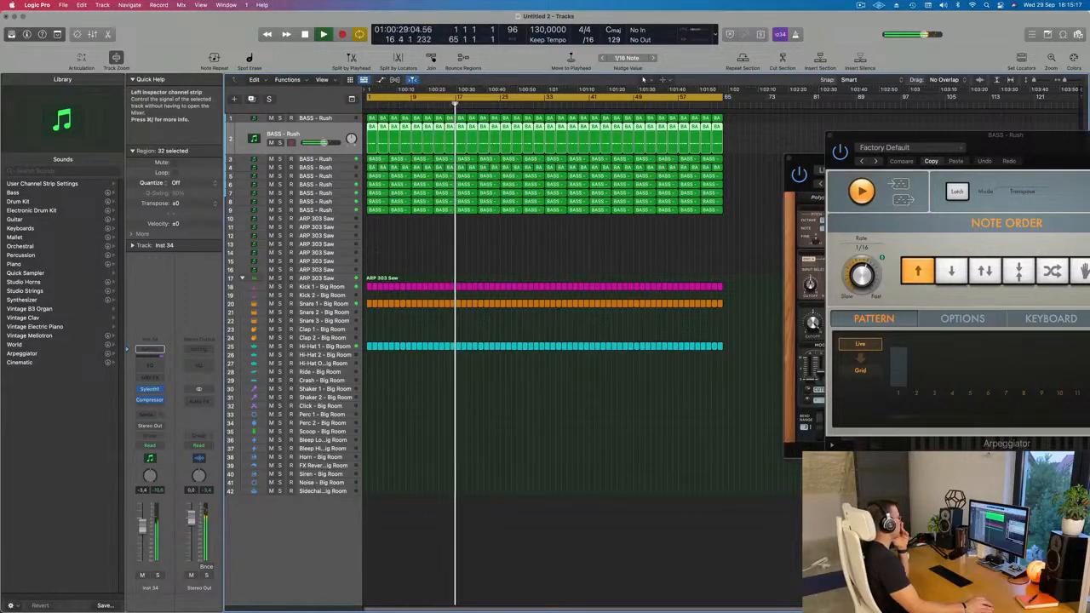
Select track 4, restart playback from the beginning and raise the track's volume to -10.0 dB.
left_click(339, 167)
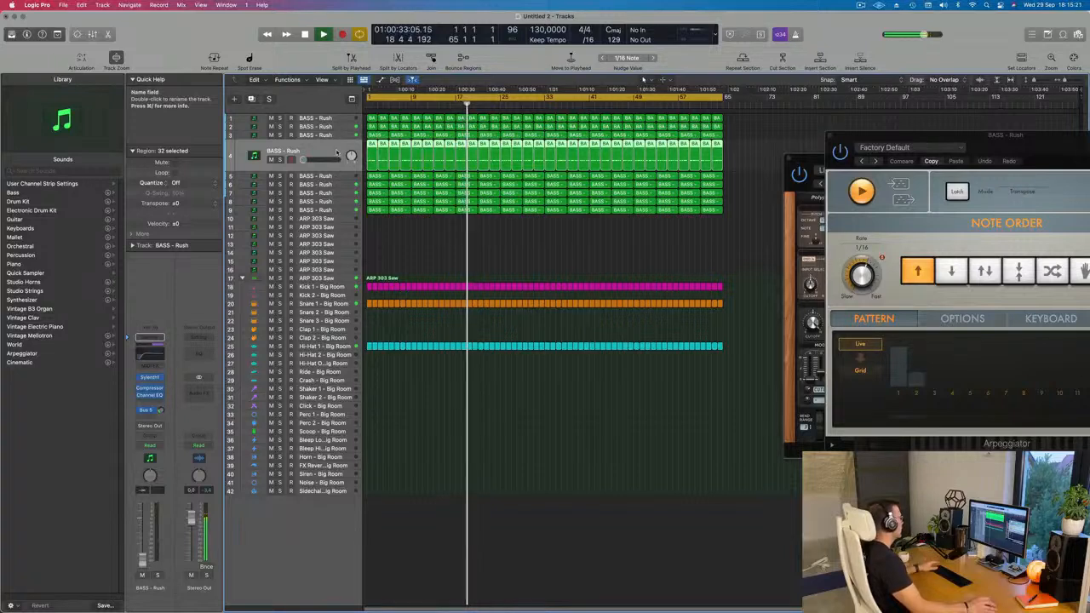
key("Return")
left_click_drag(142, 564, 143, 535)
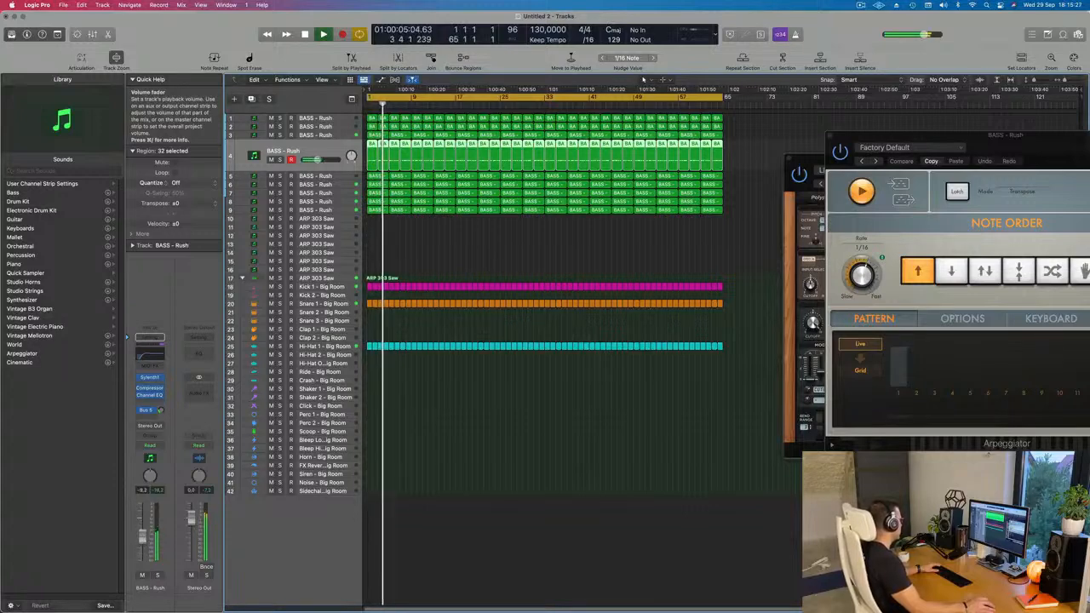
Open track 4's Sylenth1, lower the track's volume to -14.5 dB and briefly solo it.
left_click(150, 377)
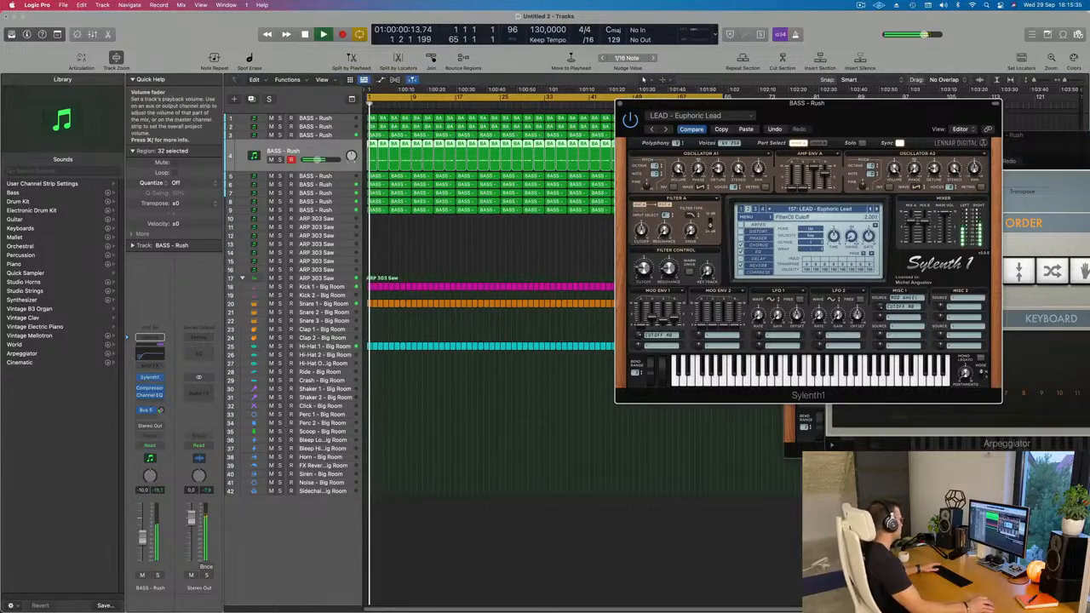
left_click(643, 79)
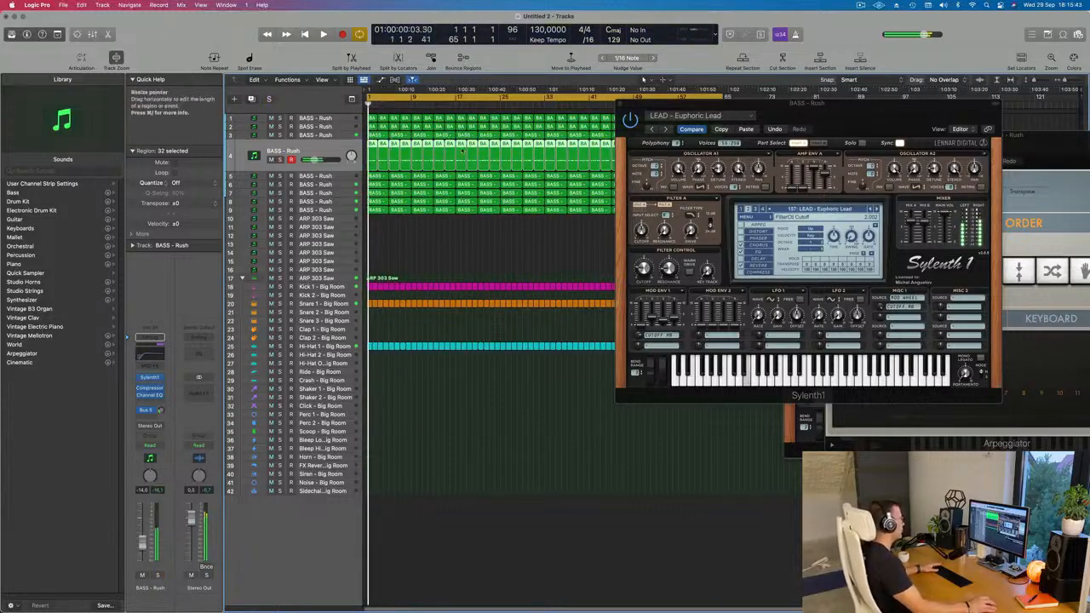
left_click_drag(878, 118, 662, 198)
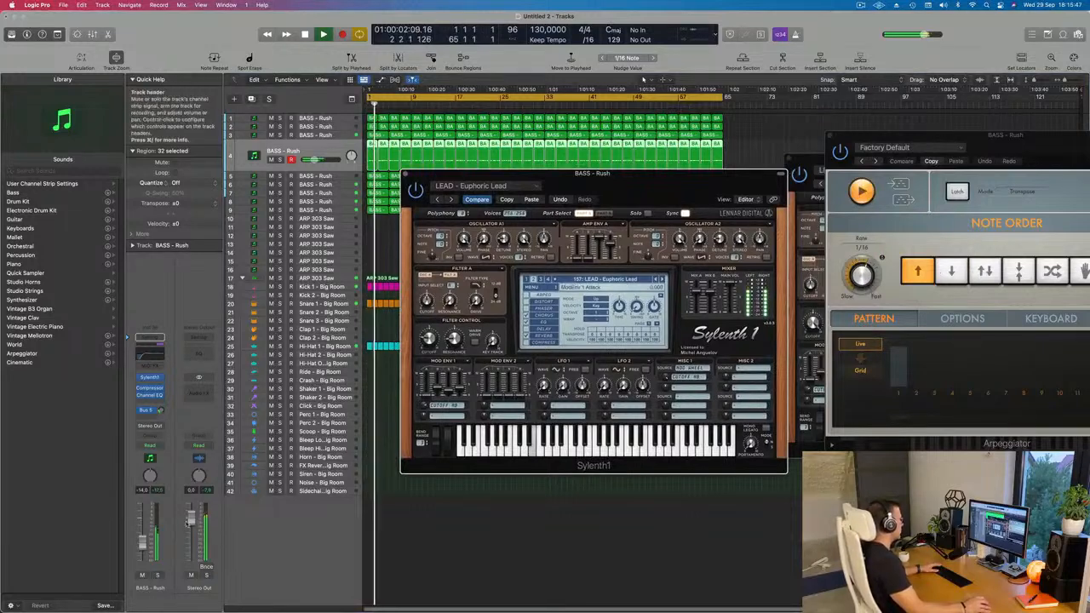
left_click(158, 576)
left_click(158, 576)
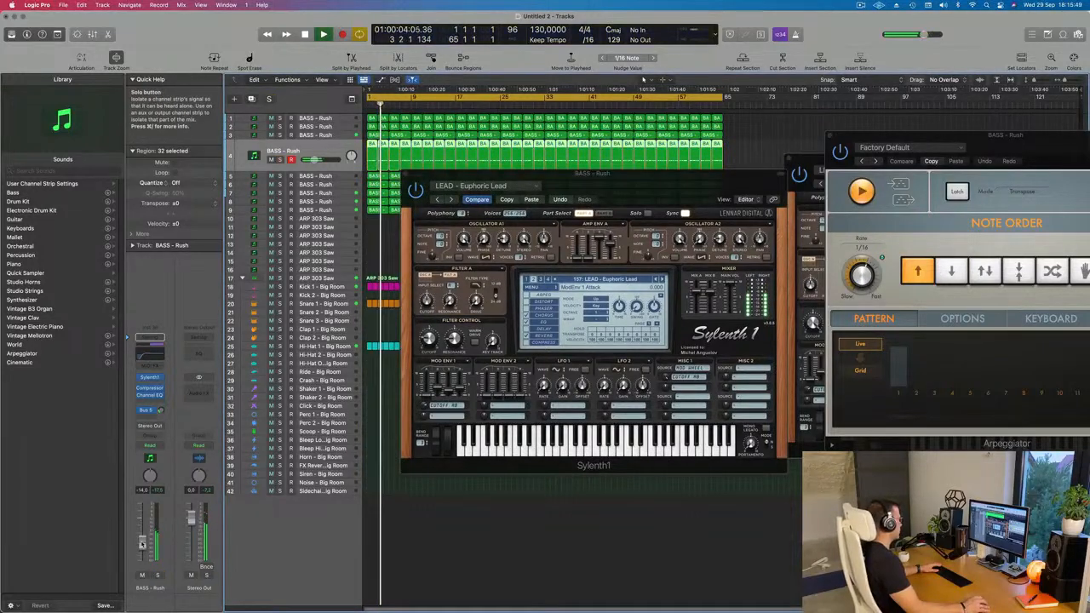
Replace track 4's Sylenth1 preset with PLUCK - 4AM and restart playback to hear it.
left_click(150, 380)
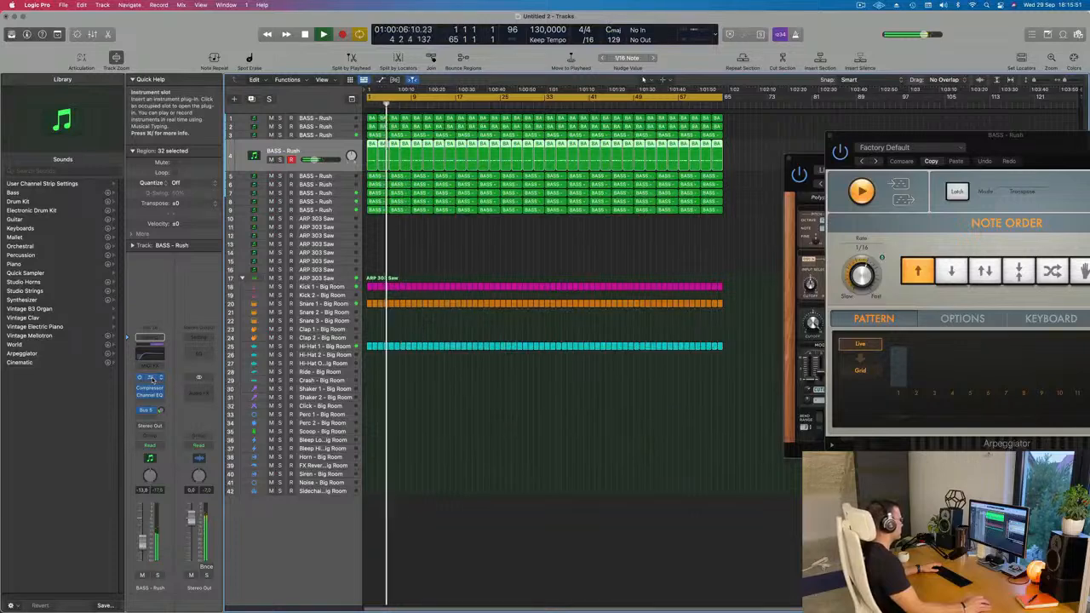
left_click(150, 380)
left_click_drag(670, 180, 701, 153)
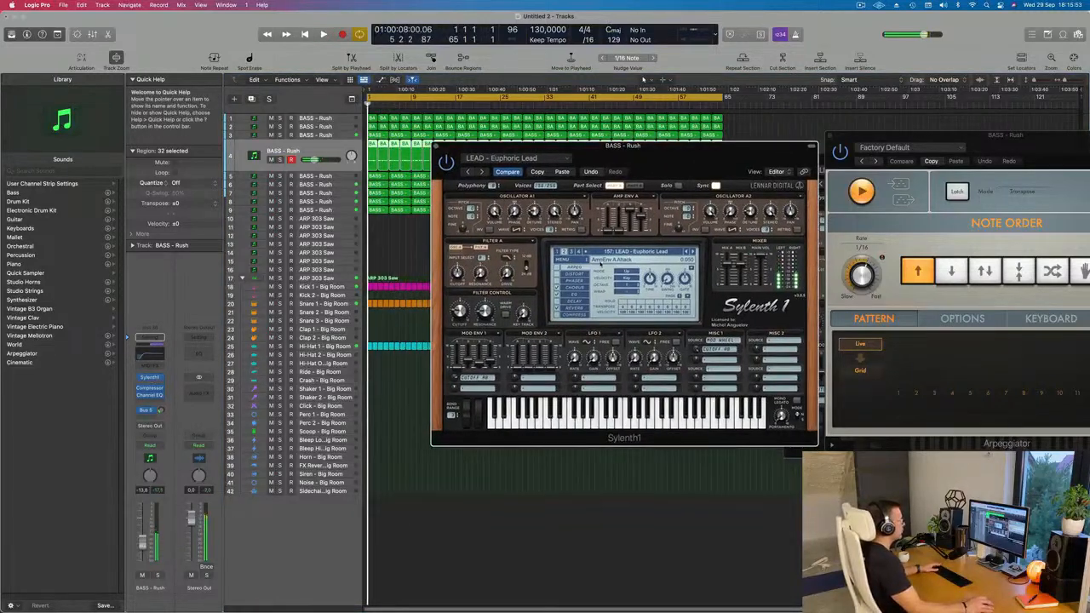
left_click(619, 252)
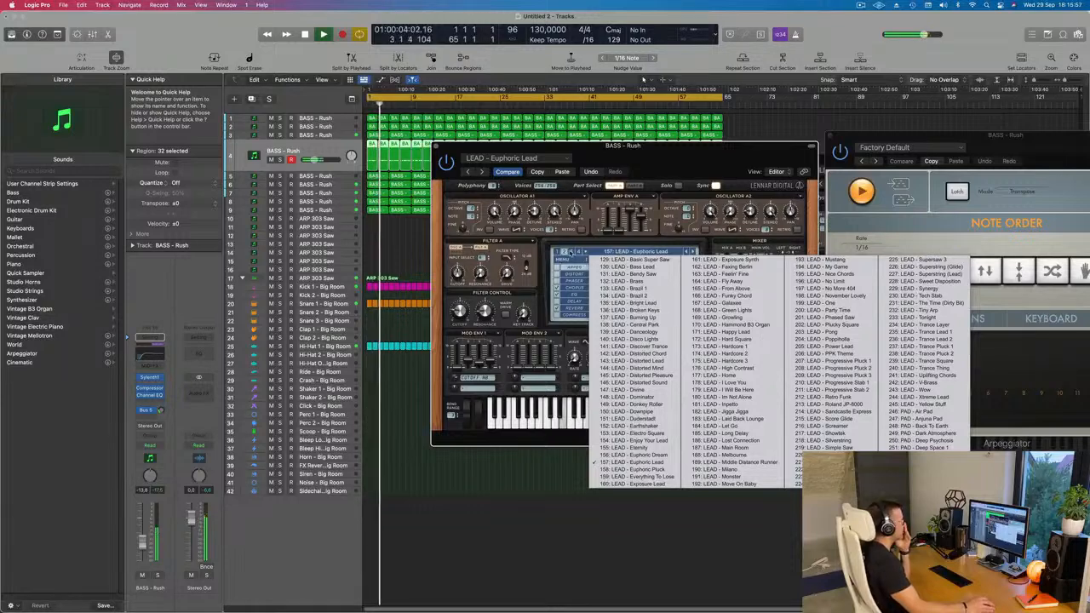
left_click(571, 252)
left_click(602, 252)
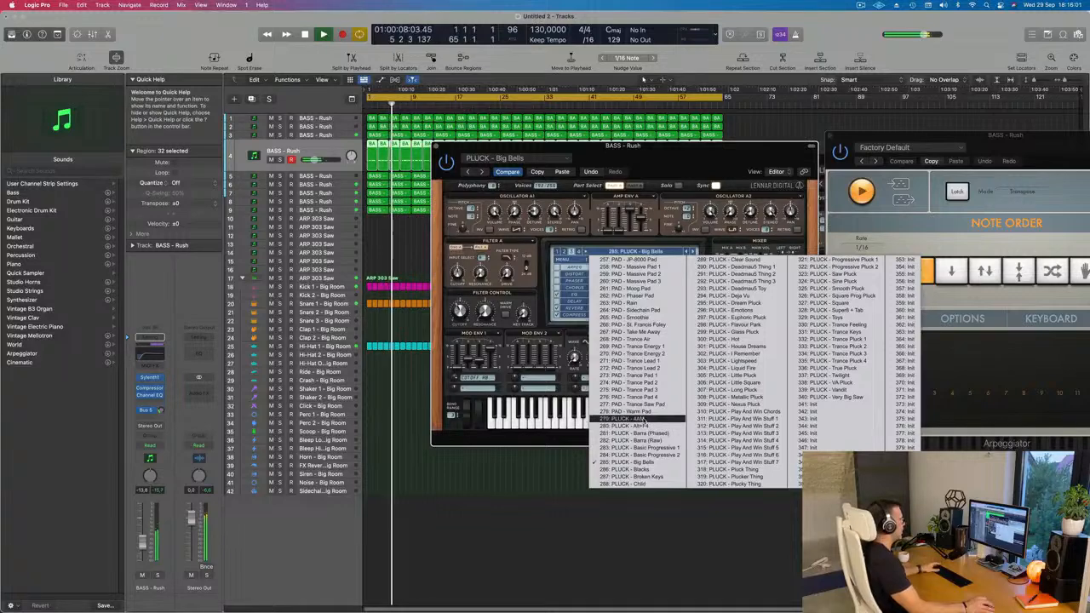
left_click(641, 419)
left_click_drag(693, 169, 729, 242)
key("space")
key("space")
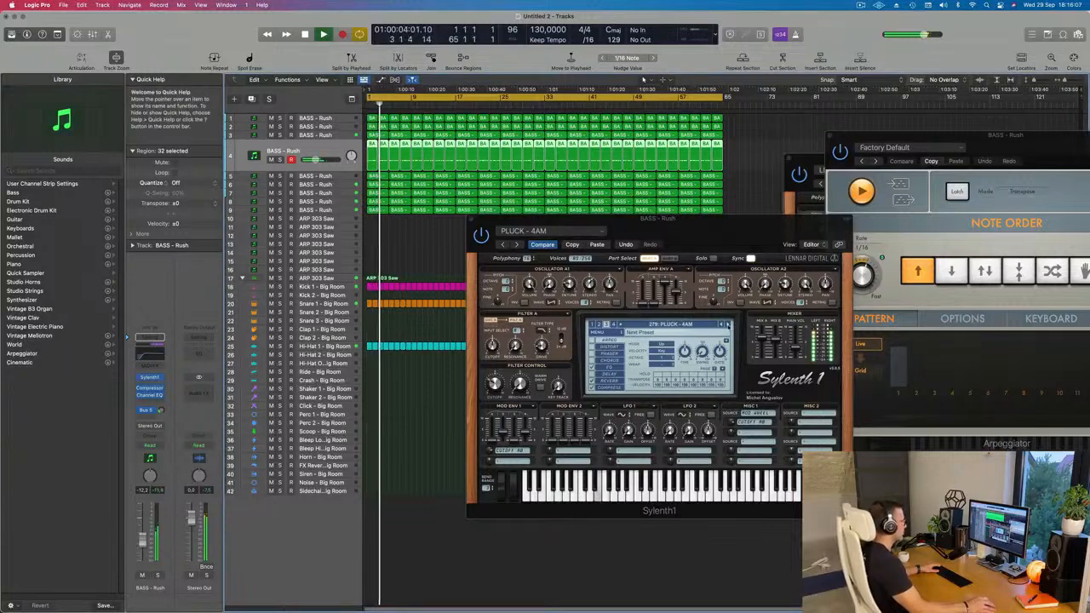
Step through the Sylenth1 presets up to PLUCK - Child, and adjust track 4's volume and its Bus 5 send.
left_click(728, 324)
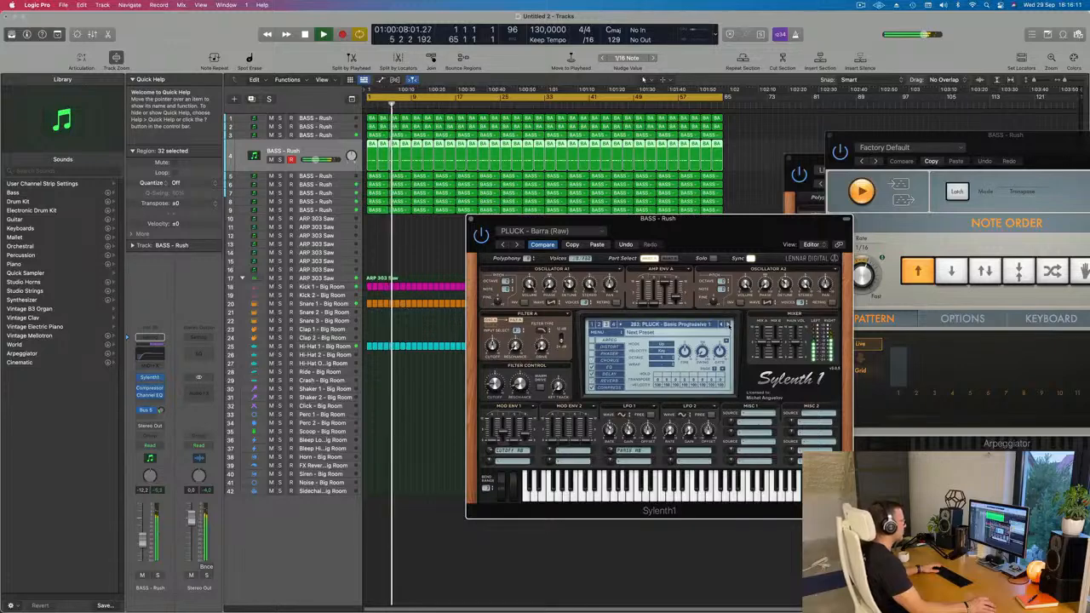
left_click(728, 324)
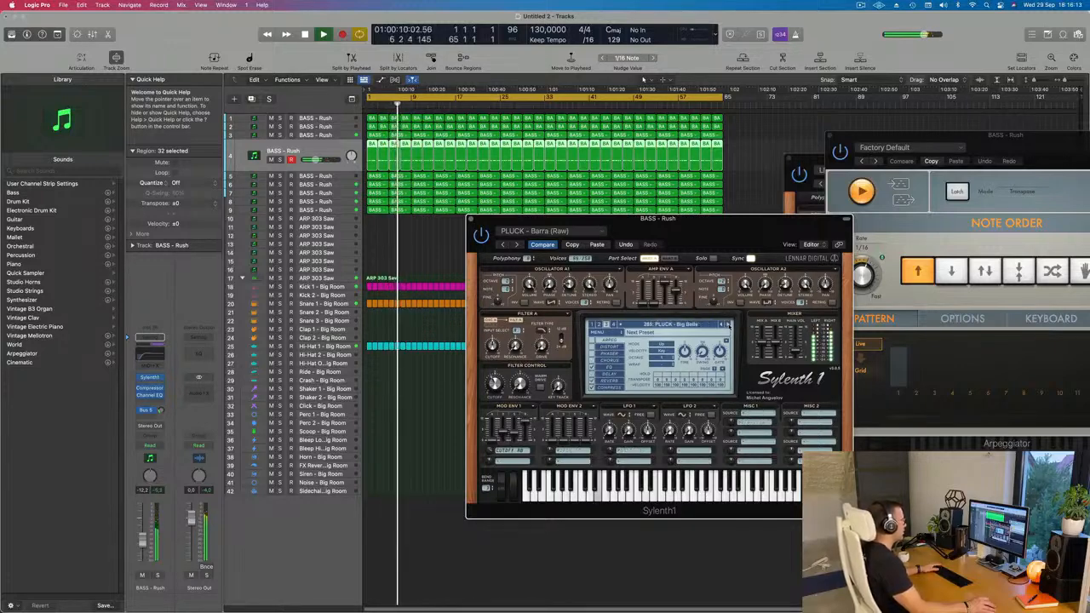
left_click(728, 325)
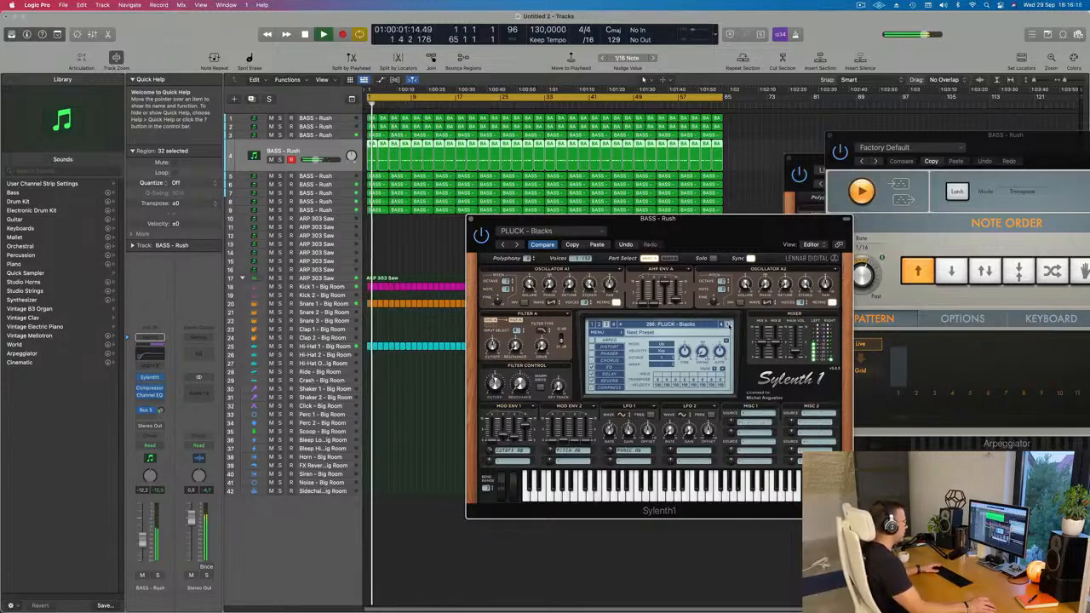
left_click(728, 325)
left_click(728, 326)
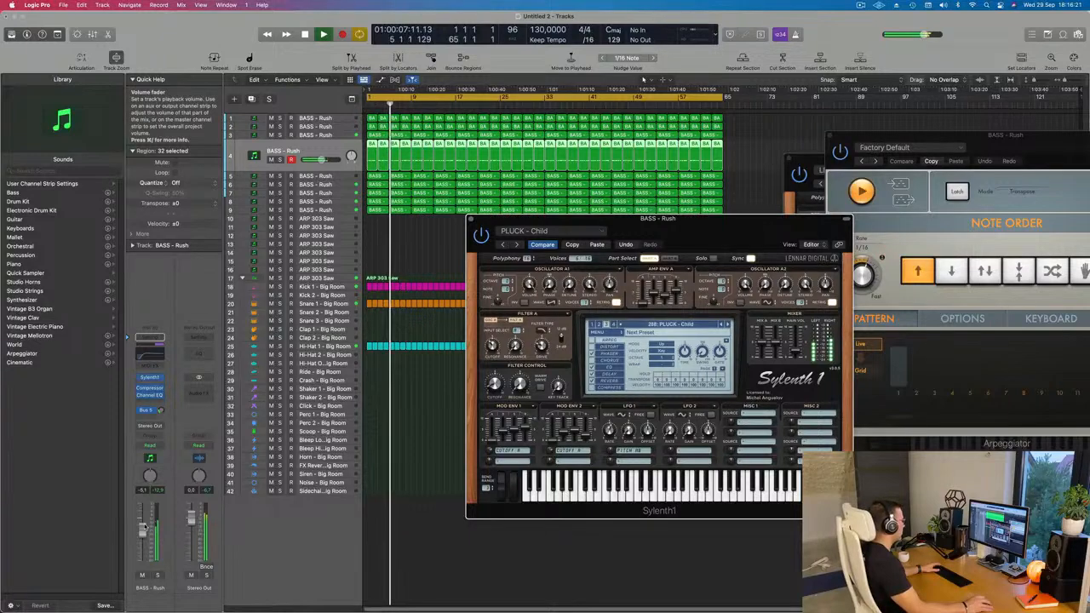
left_click_drag(144, 529, 144, 526)
left_click(161, 411)
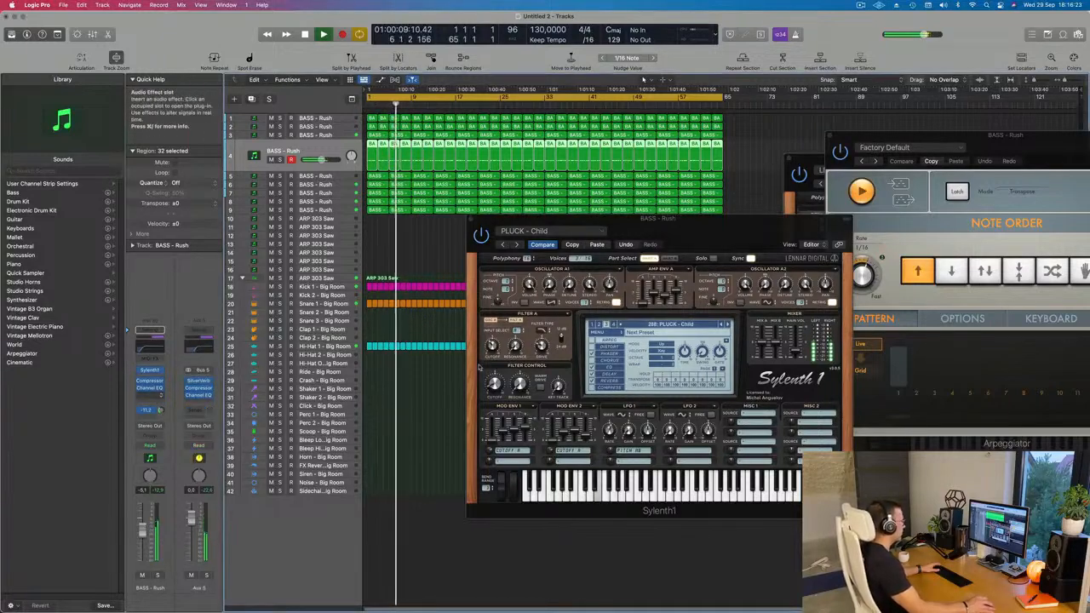
Audition the Sylenth1 presets on track 4 from PLUCK - Clear Sound through to PLUCK - Hot.
left_click(727, 325)
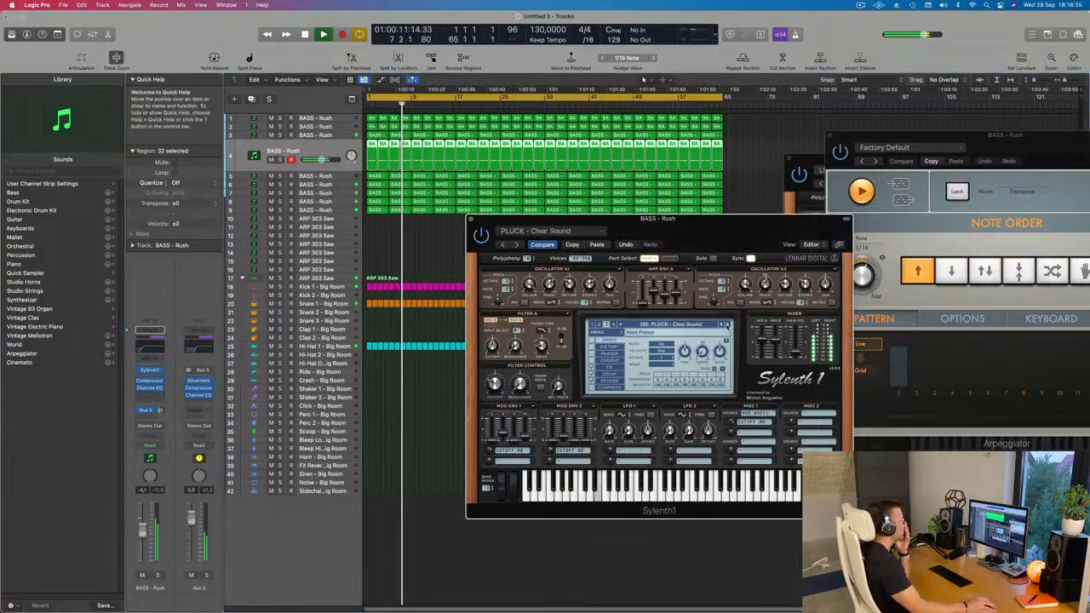
left_click(728, 325)
left_click(727, 325)
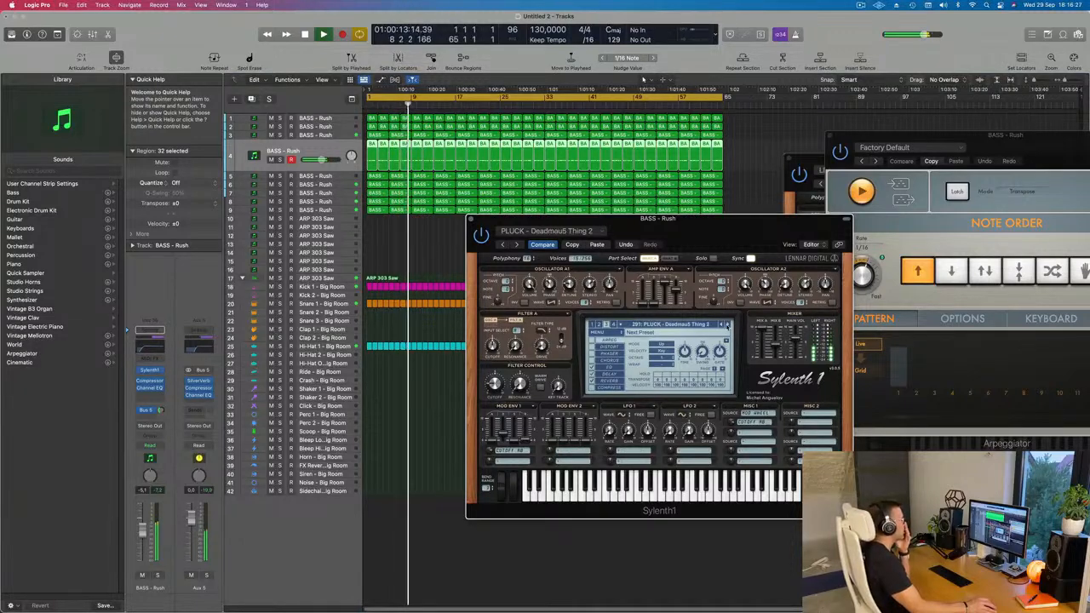
left_click(728, 326)
left_click(727, 326)
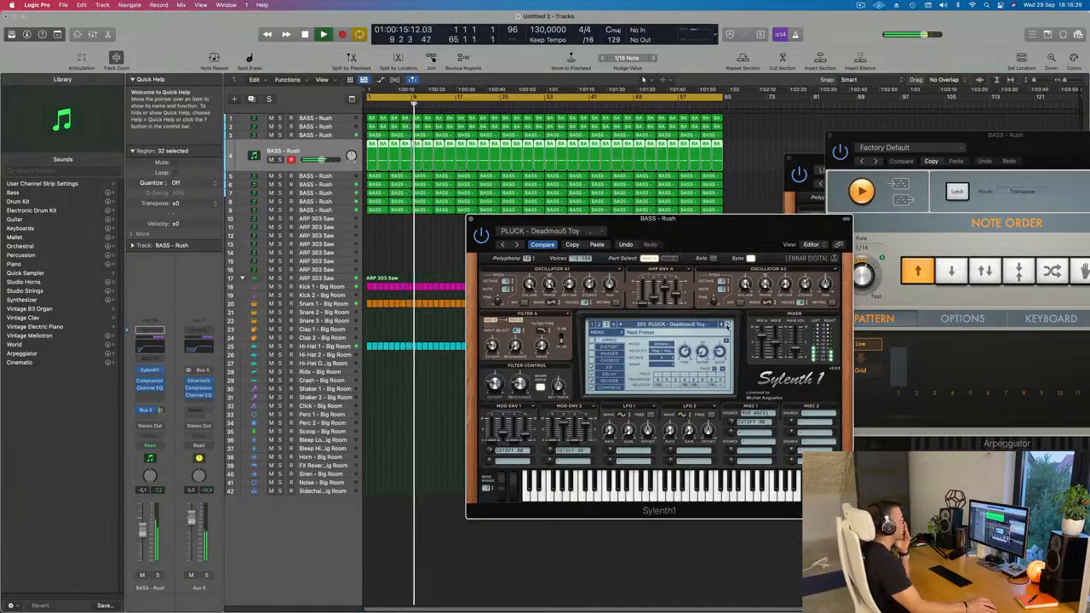
left_click(727, 325)
left_click(727, 325)
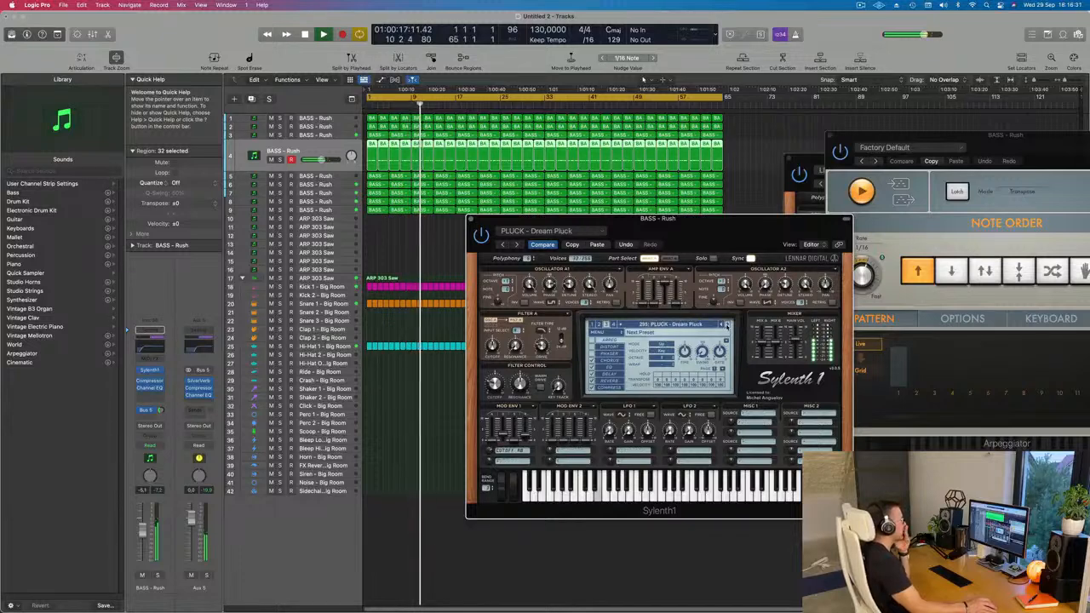
left_click(728, 326)
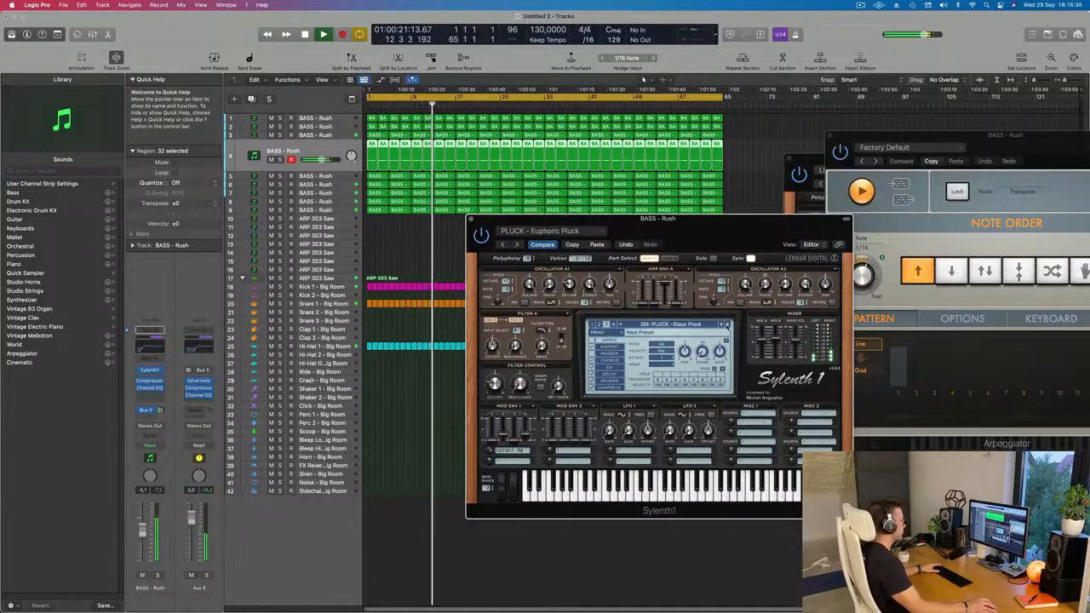
left_click(727, 326)
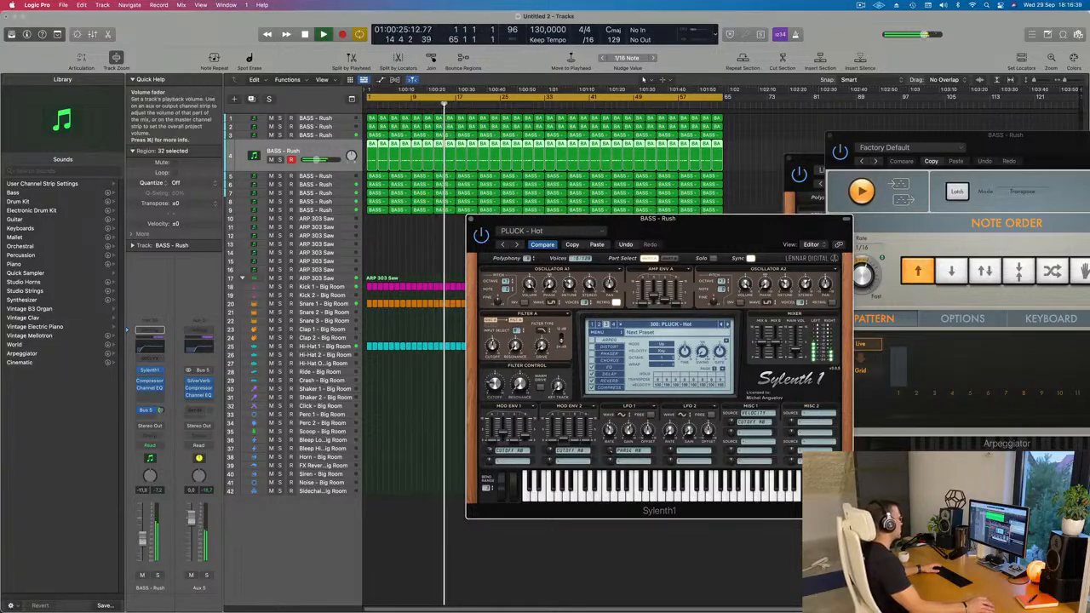
Audition the presets from PLUCK - House Dreams to PLUCK - Little Pluck and briefly solo track 4.
left_click(728, 325)
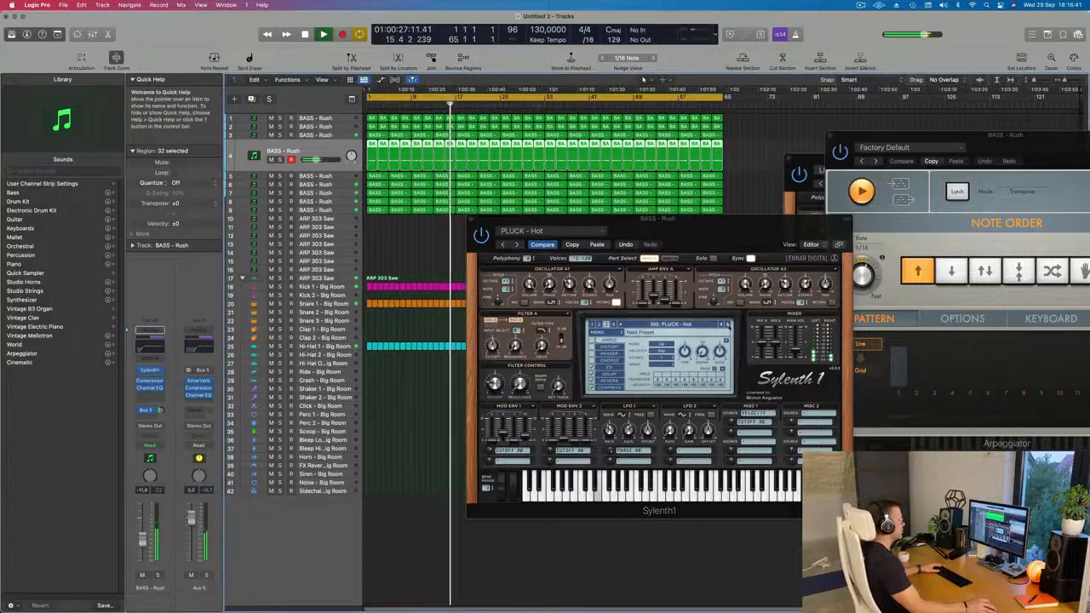
left_click(728, 325)
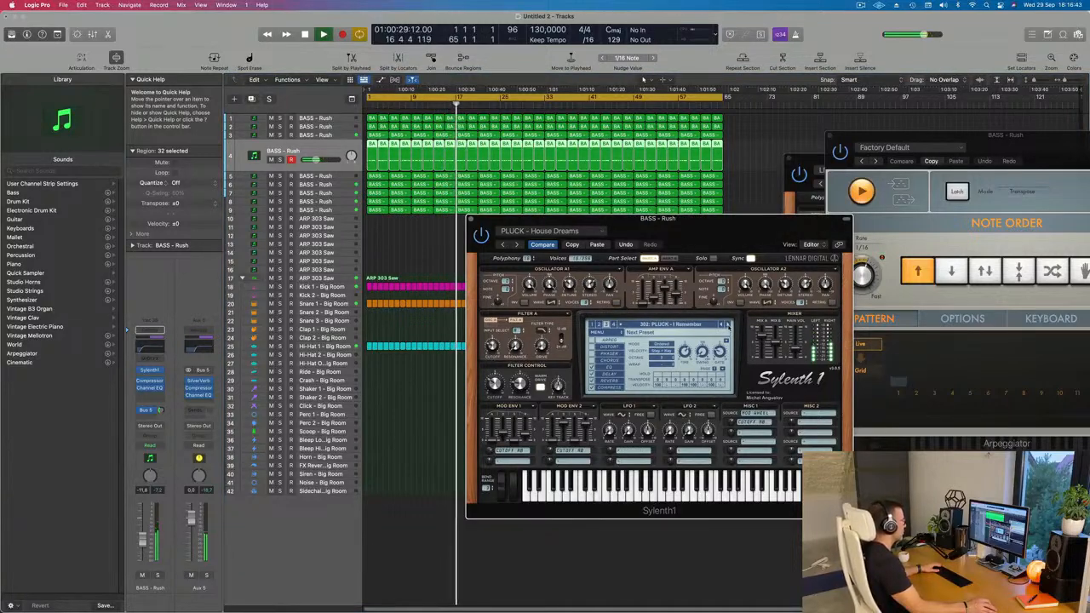
left_click(729, 325)
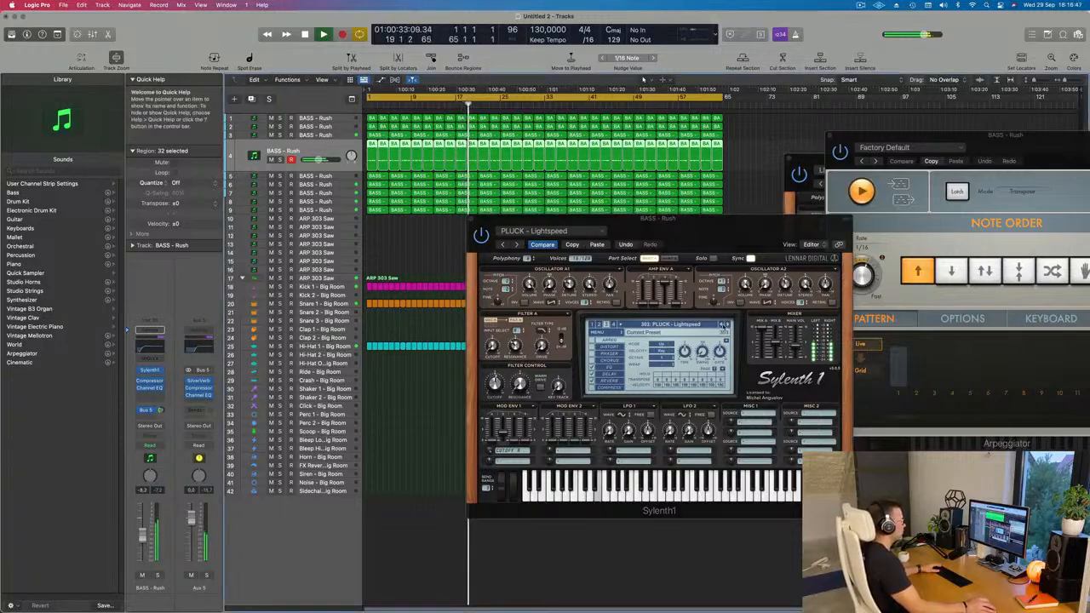
left_click(727, 325)
left_click(726, 324)
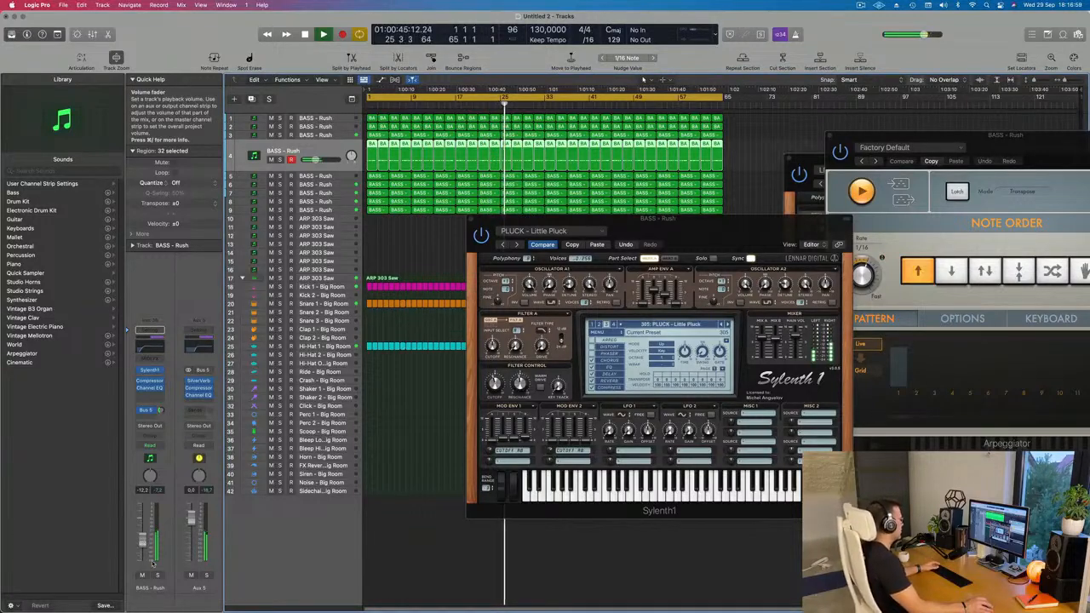
left_click(157, 576)
left_click(159, 578)
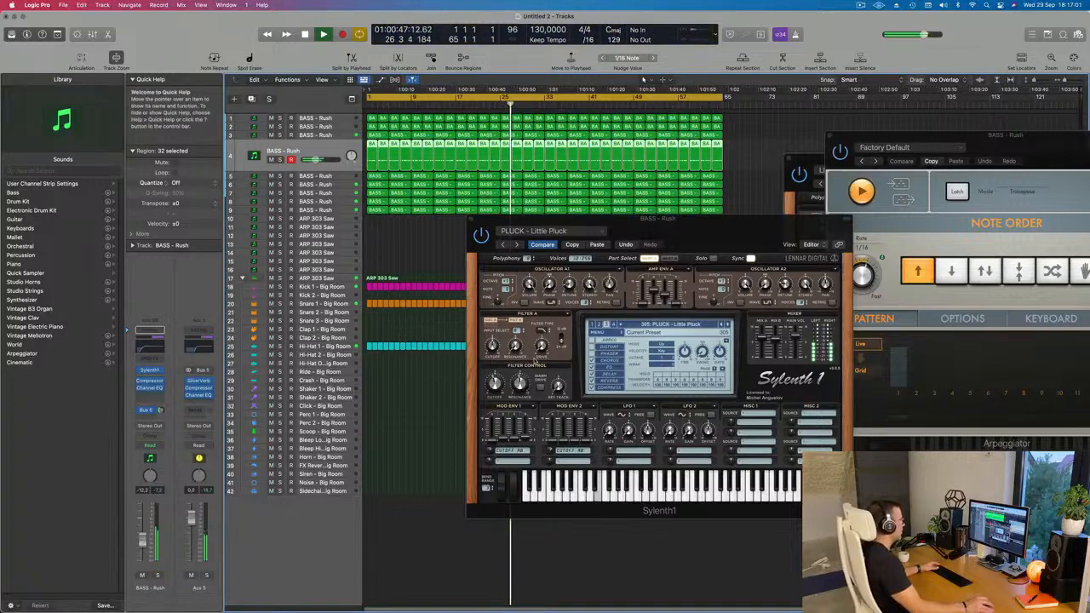
Audition the Sylenth1 presets on track 4 from PLUCK - Little Pluck through to PLUCK - Trance Pluck 2.
left_click(680, 313)
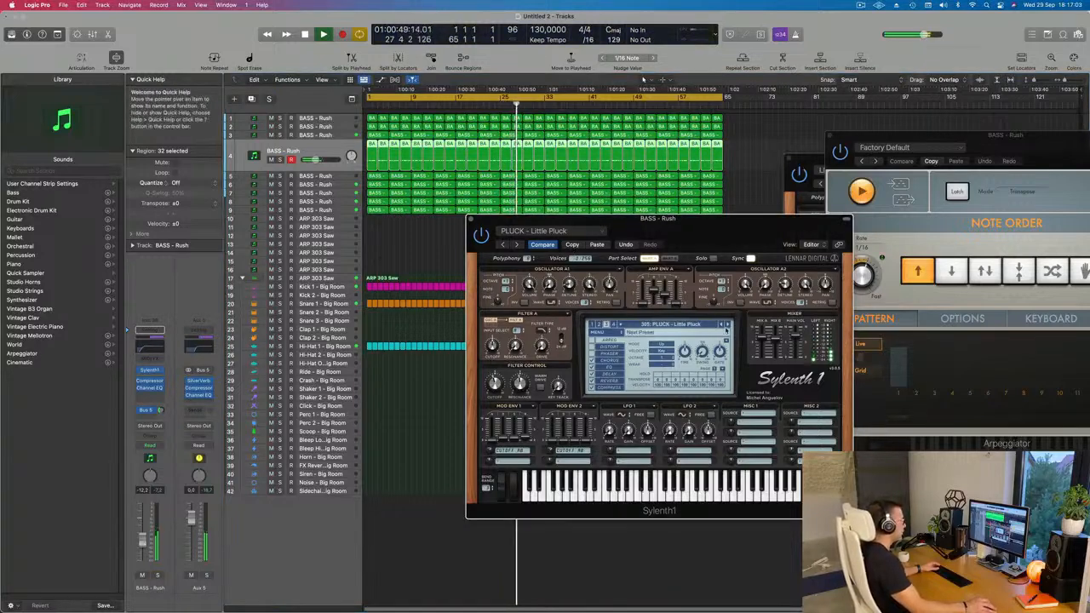
left_click(728, 326)
left_click(728, 326)
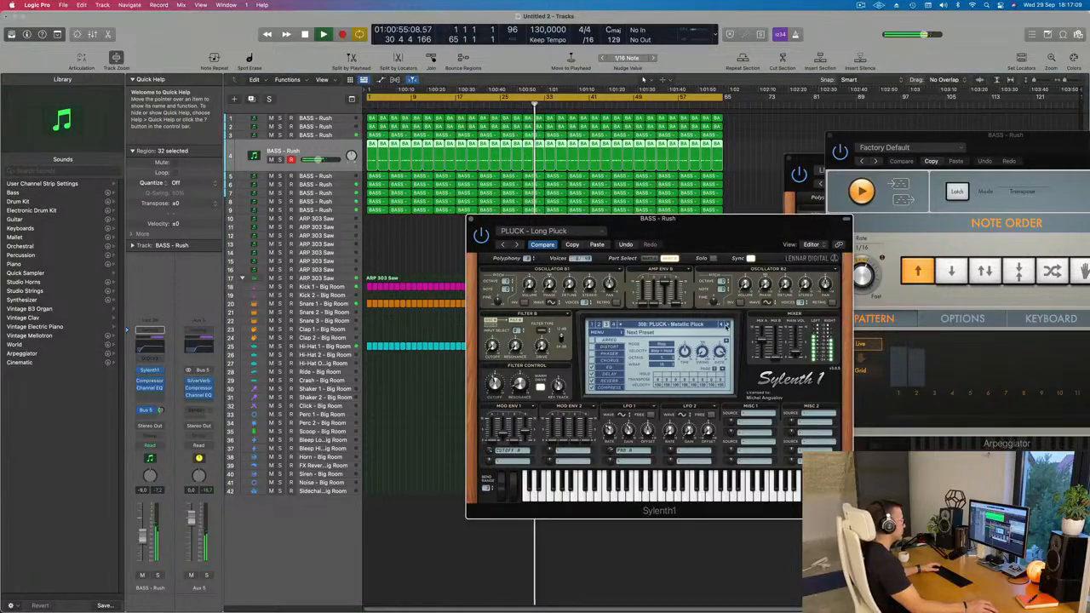
left_click(727, 325)
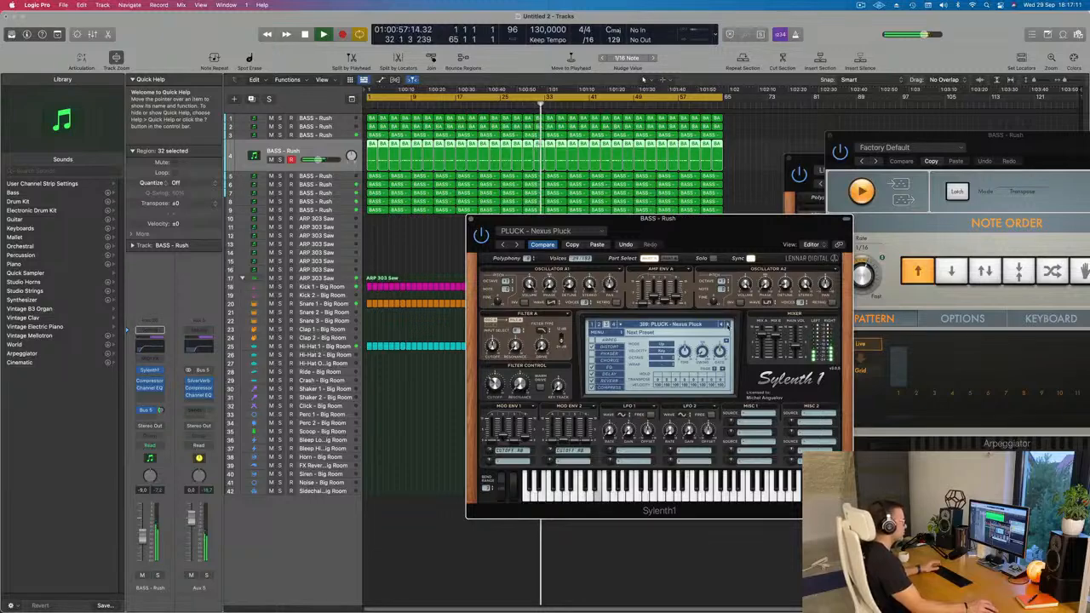
left_click(727, 325)
left_click(727, 325)
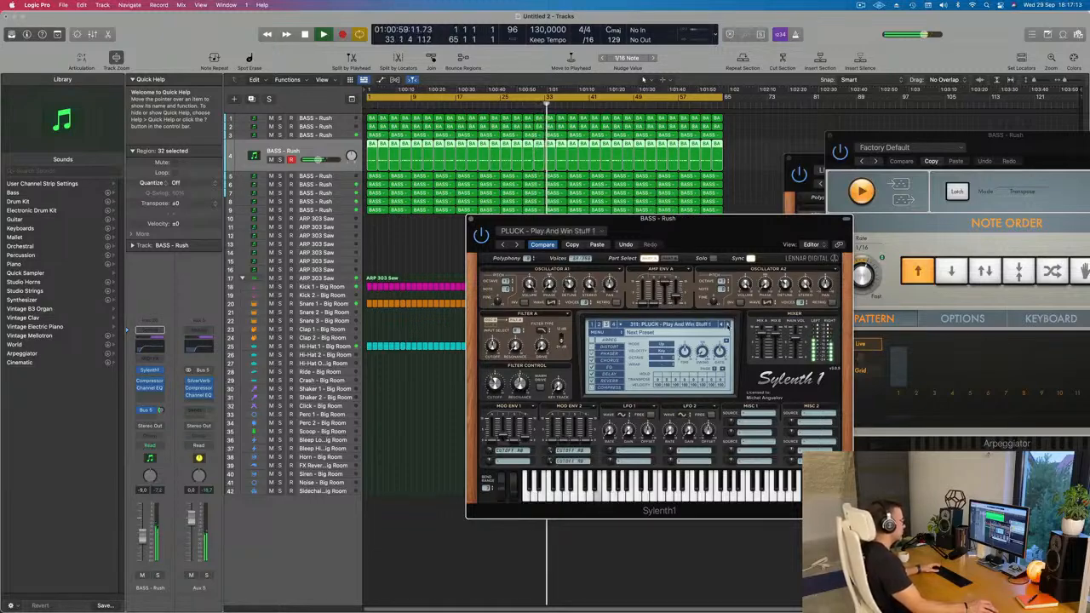
left_click(727, 325)
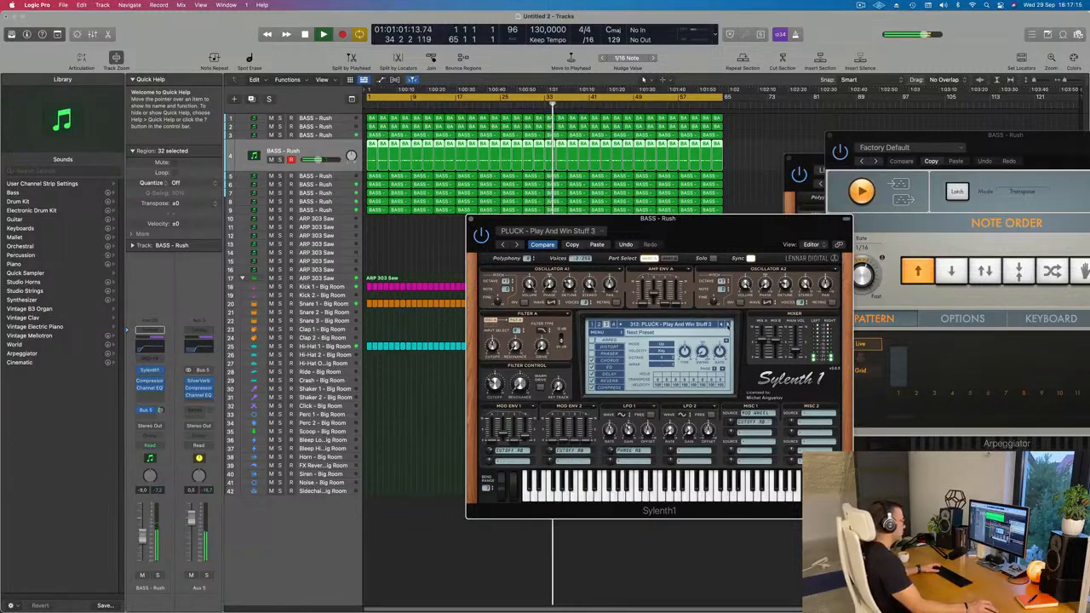
left_click(727, 325)
left_click(727, 326)
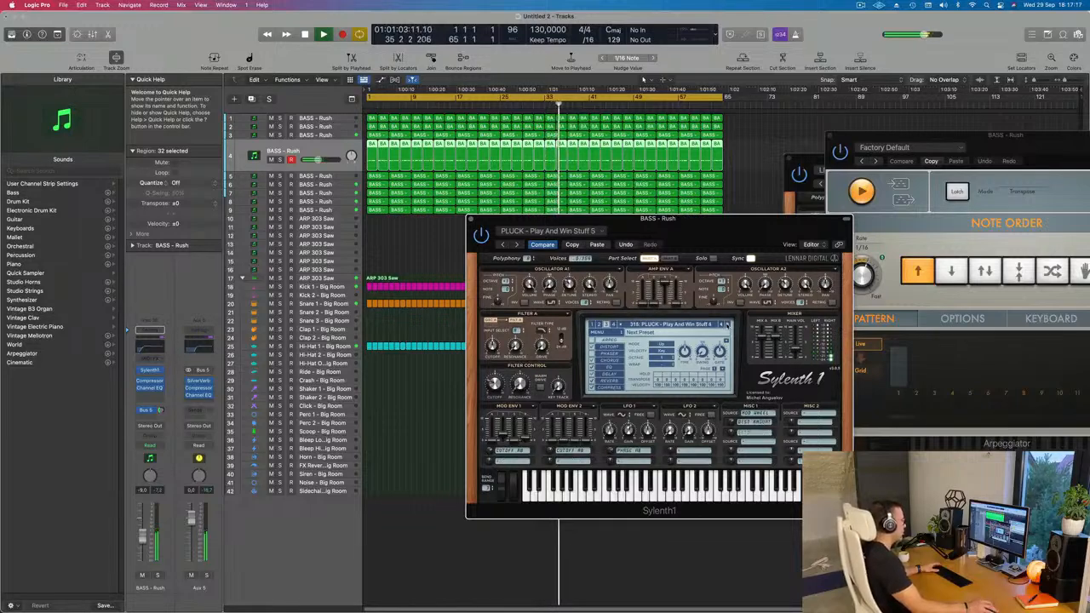
left_click(727, 325)
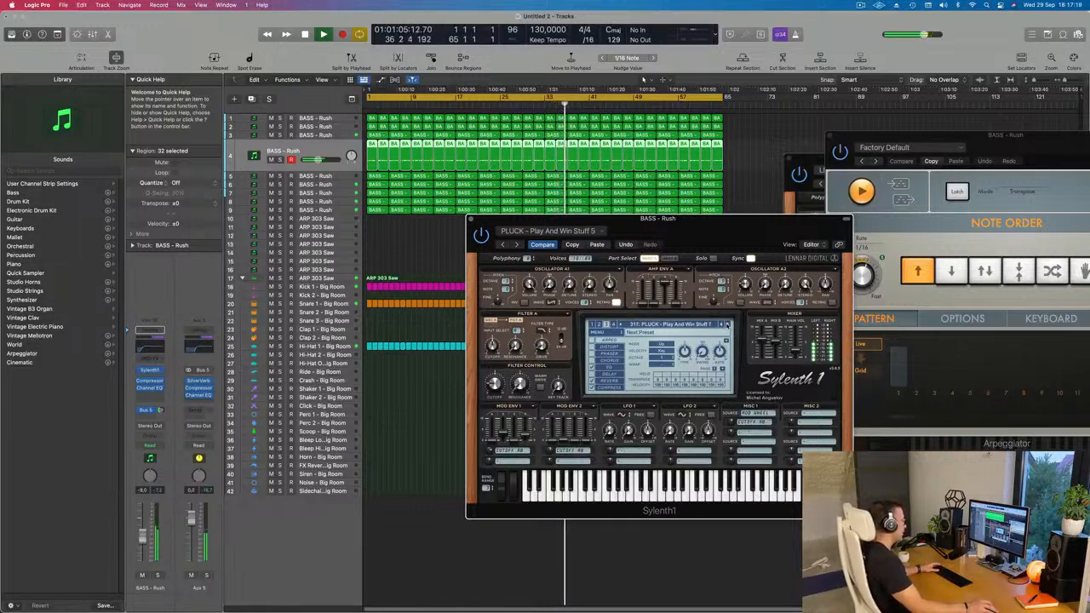
left_click(727, 325)
left_click(727, 326)
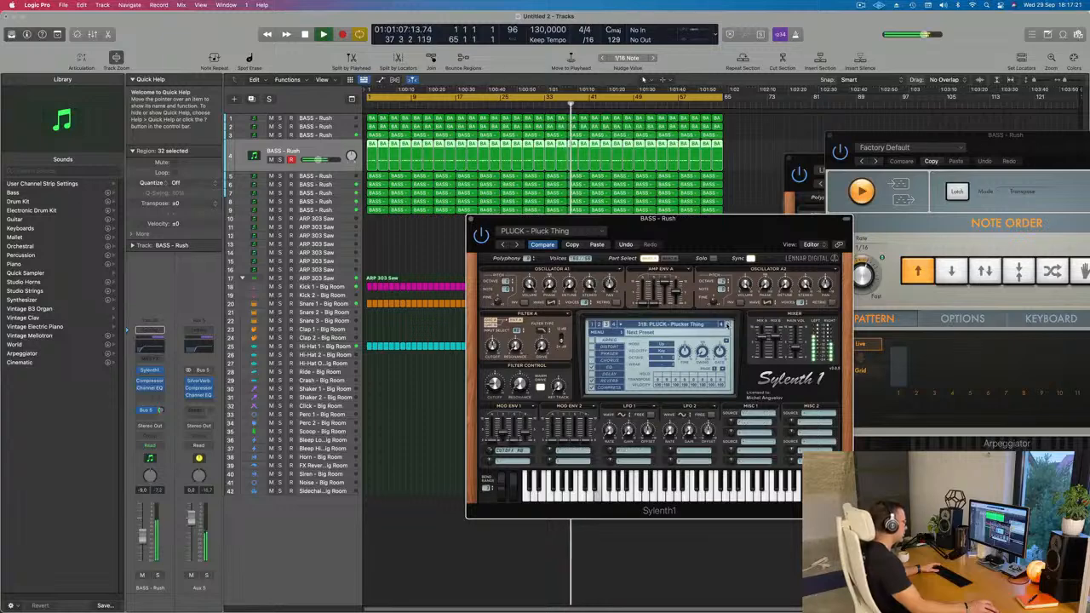
left_click(727, 325)
left_click(727, 325)
left_click(728, 325)
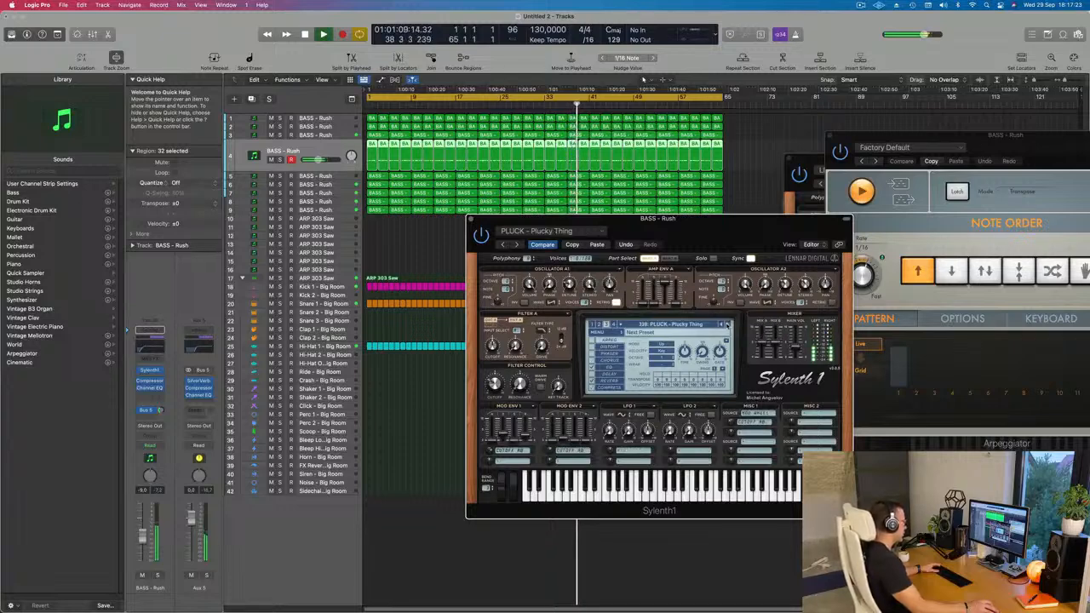
left_click(727, 326)
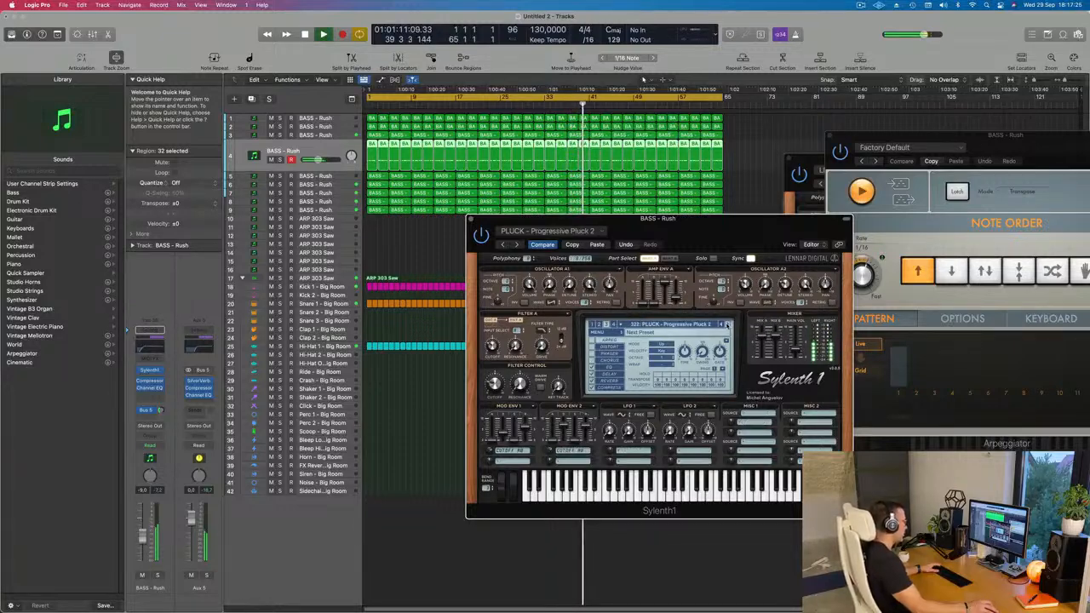
left_click(726, 325)
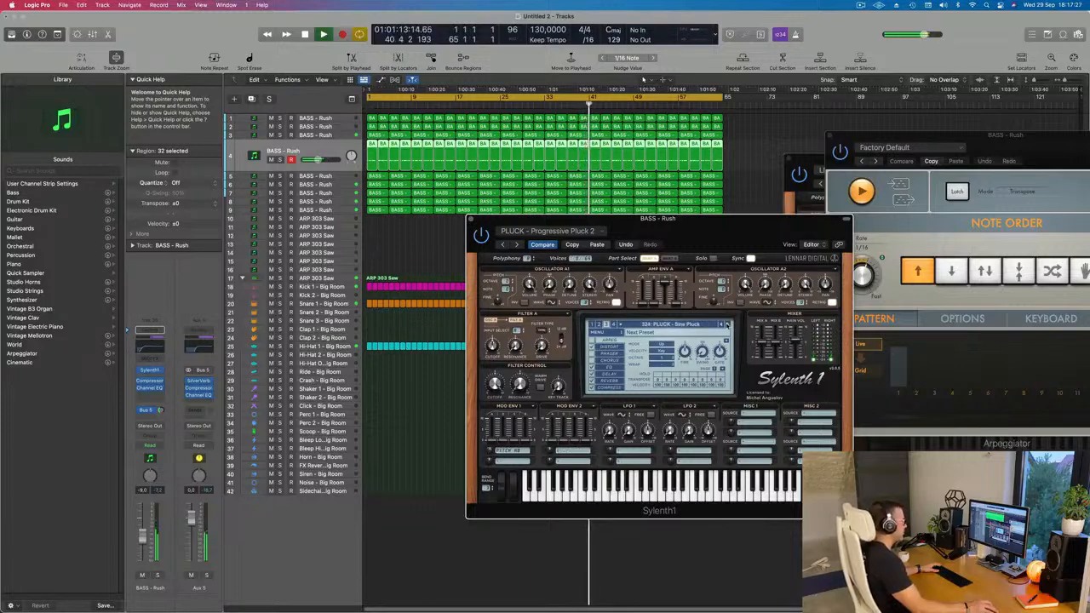
left_click(726, 325)
left_click(727, 325)
left_click(726, 326)
left_click(726, 326)
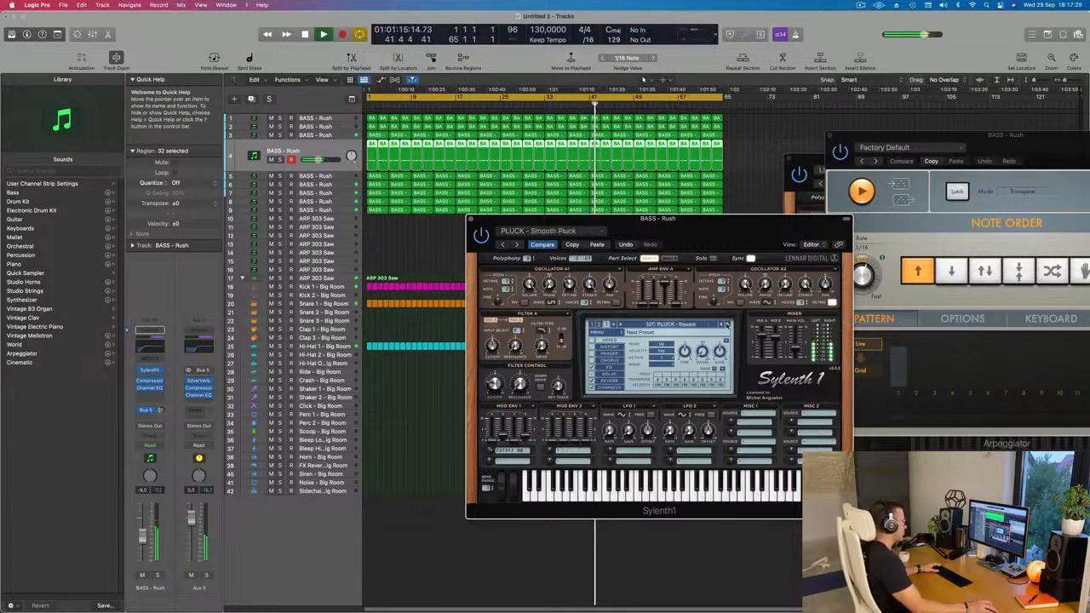
left_click(726, 326)
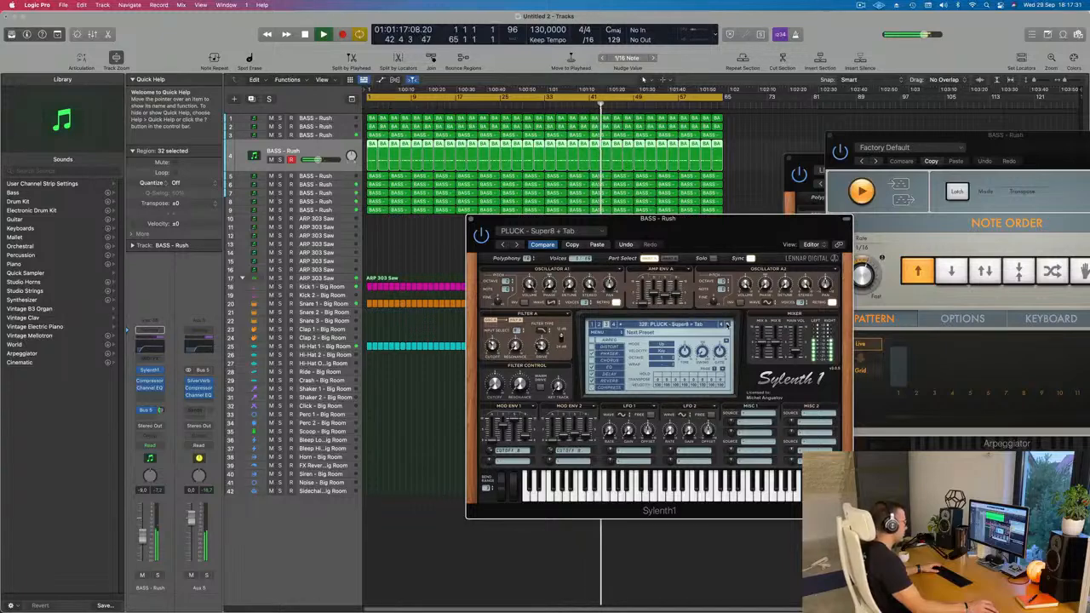
left_click(726, 326)
left_click(727, 325)
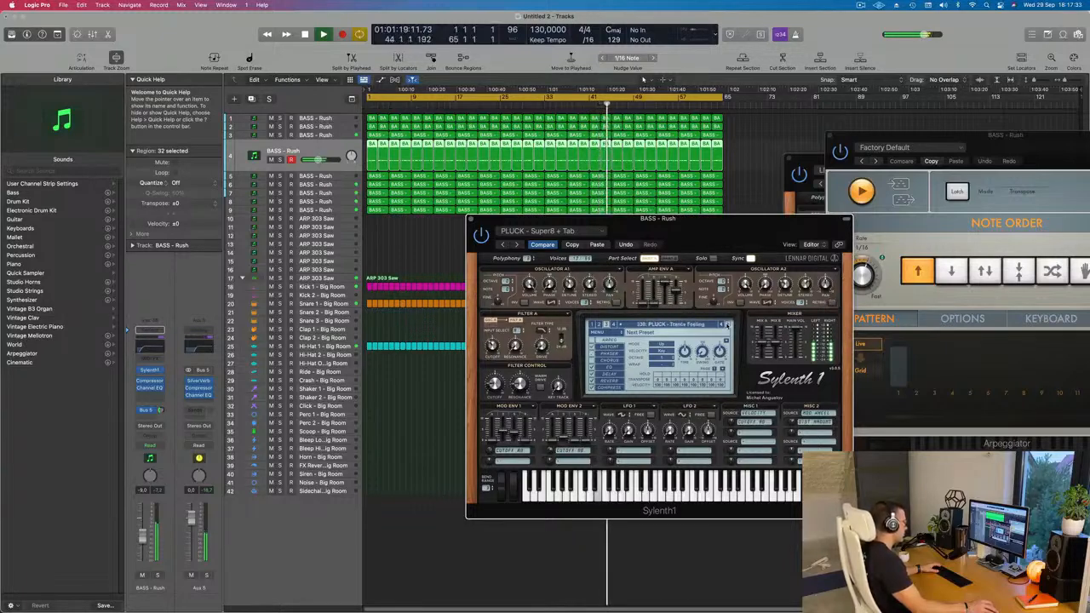
left_click(726, 325)
left_click(726, 325)
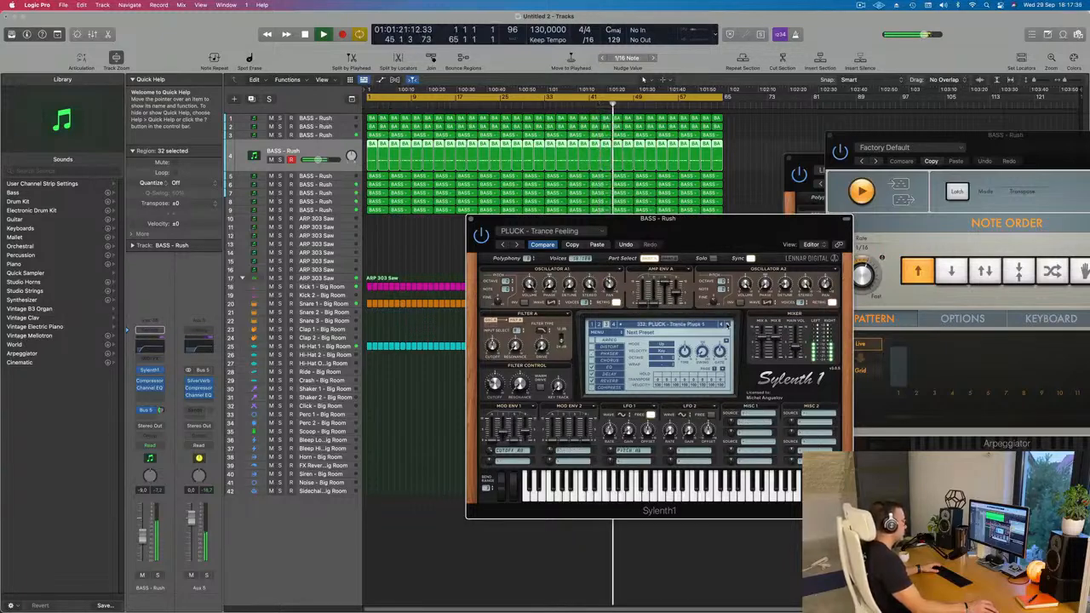
left_click(726, 325)
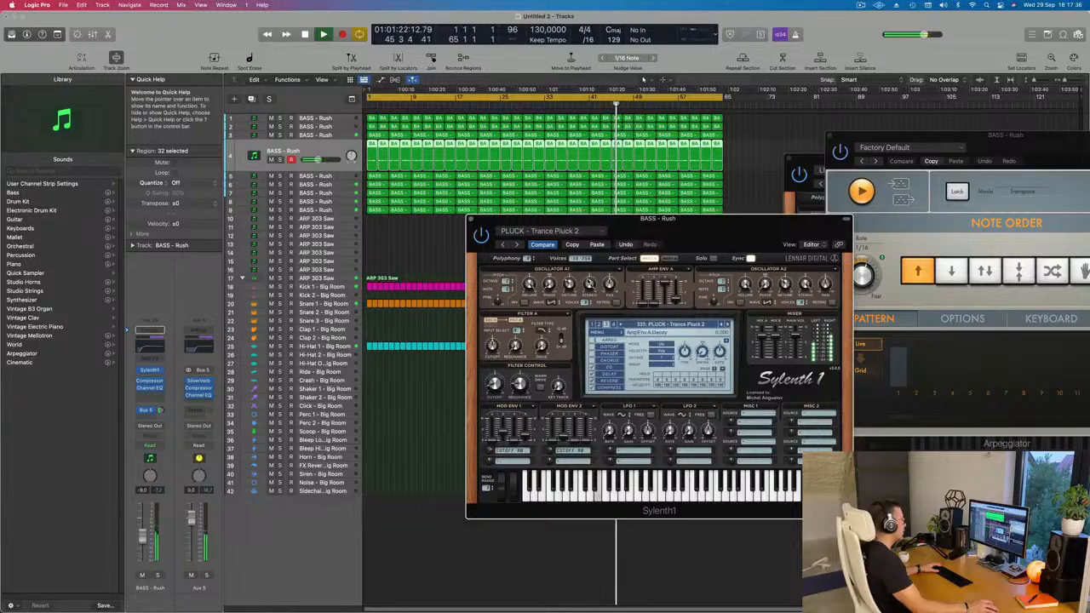
Paste the copied PLUCK - Little Pluck settings back into track 4's Sylenth1 and restart playback.
left_click(594, 244)
left_click_drag(710, 226, 549, 209)
key("space")
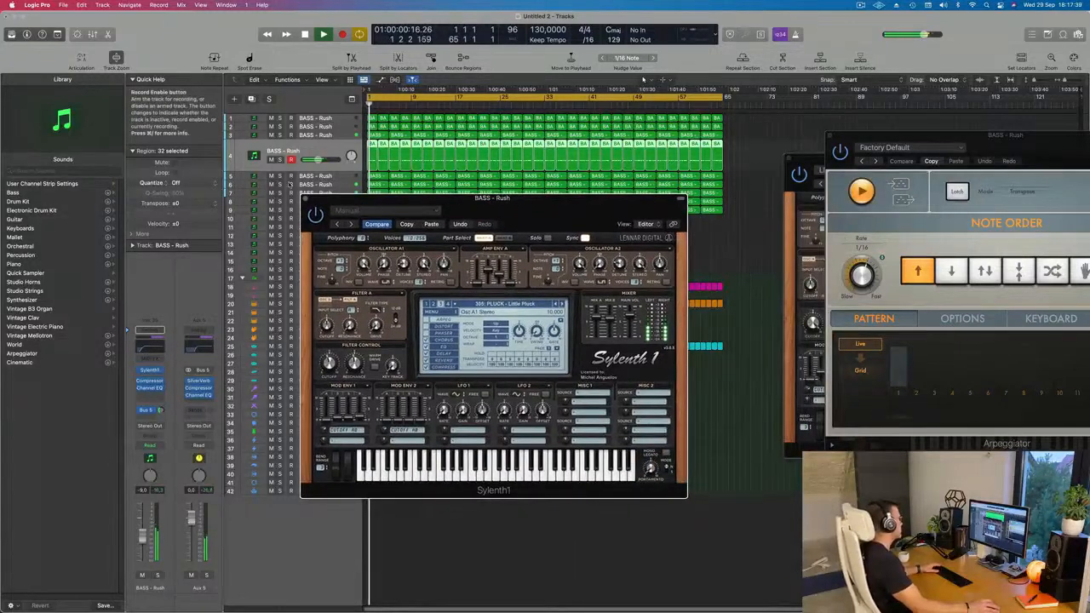
Rebalance track 4 with its volume and the Sylenth1 filter cutoff during playback, and close the plug-in window.
left_click(149, 369)
key("space")
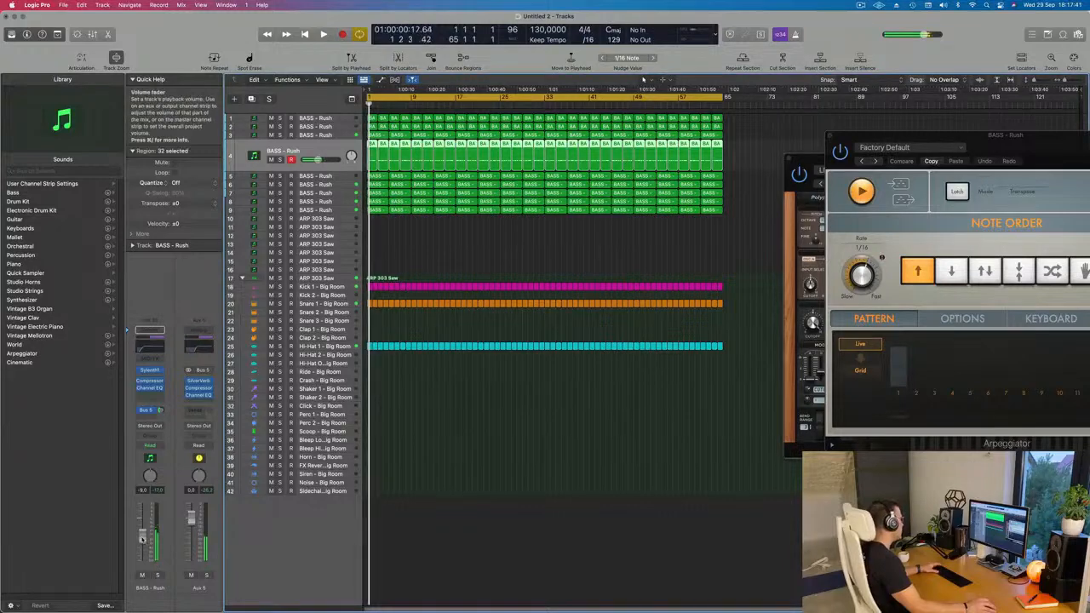
left_click(149, 370)
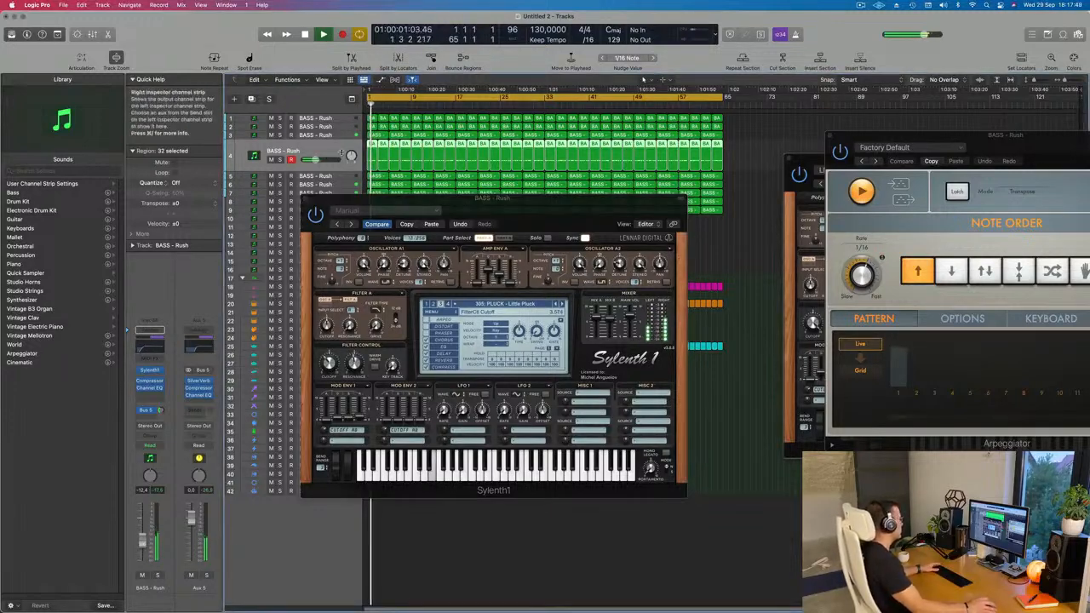
left_click_drag(302, 205, 247, 315)
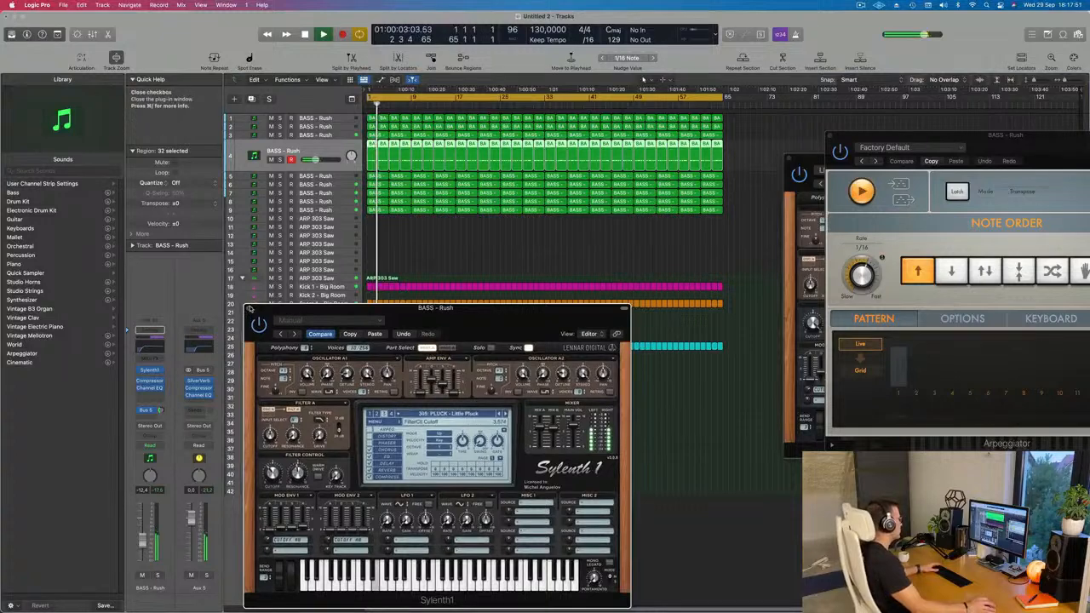
left_click(250, 308)
Replay from the start, lower track 4's volume slightly, and deselect its regions.
key("super+Right")
scroll(438, 456, "up", 2)
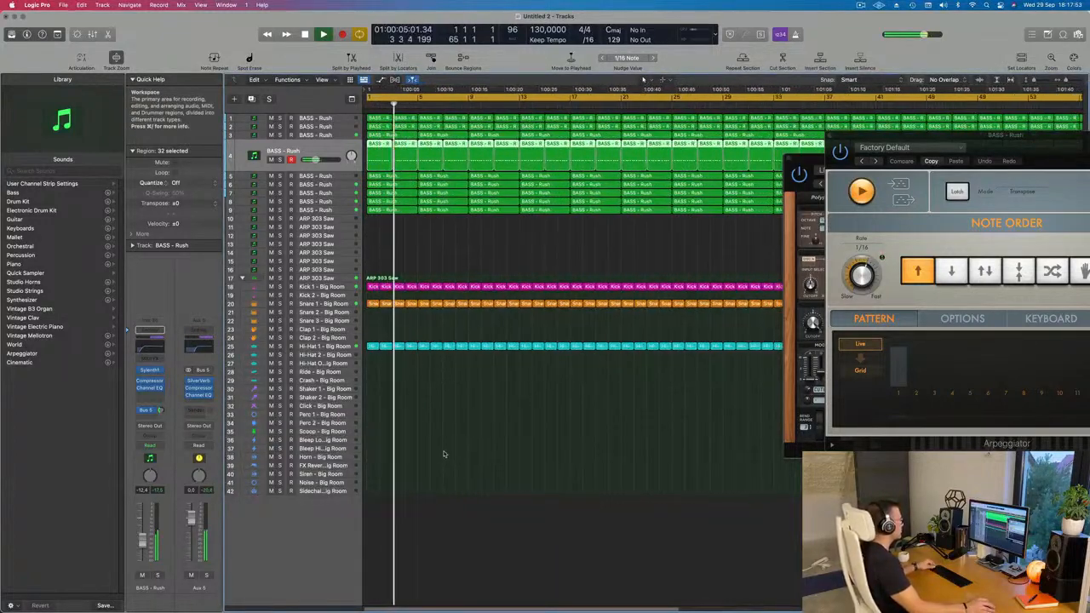
scroll(446, 452, "down", 4)
key("Return")
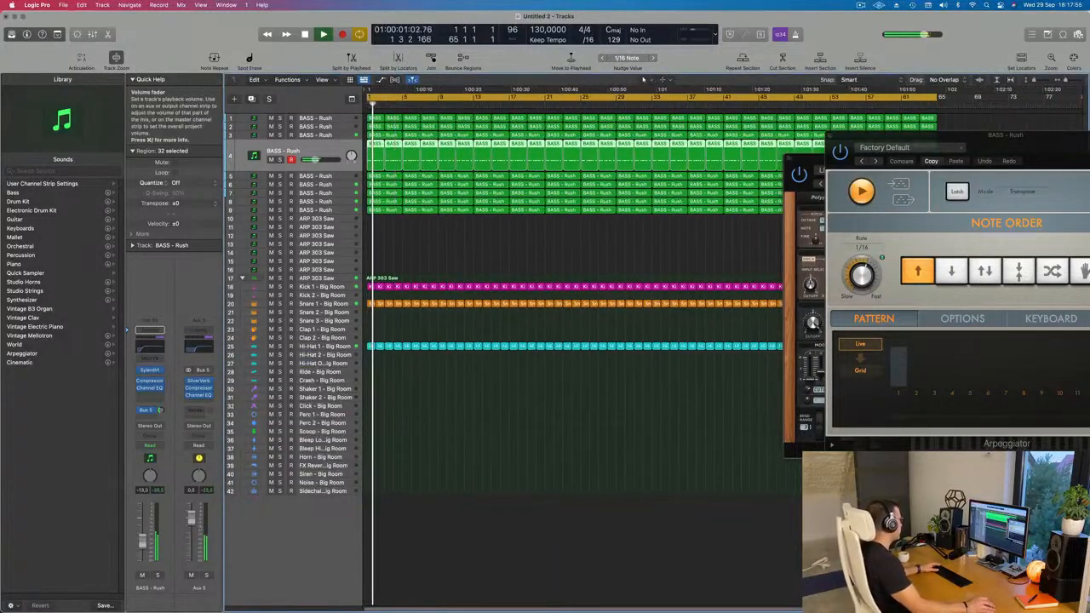
scroll(482, 426, "down", 3)
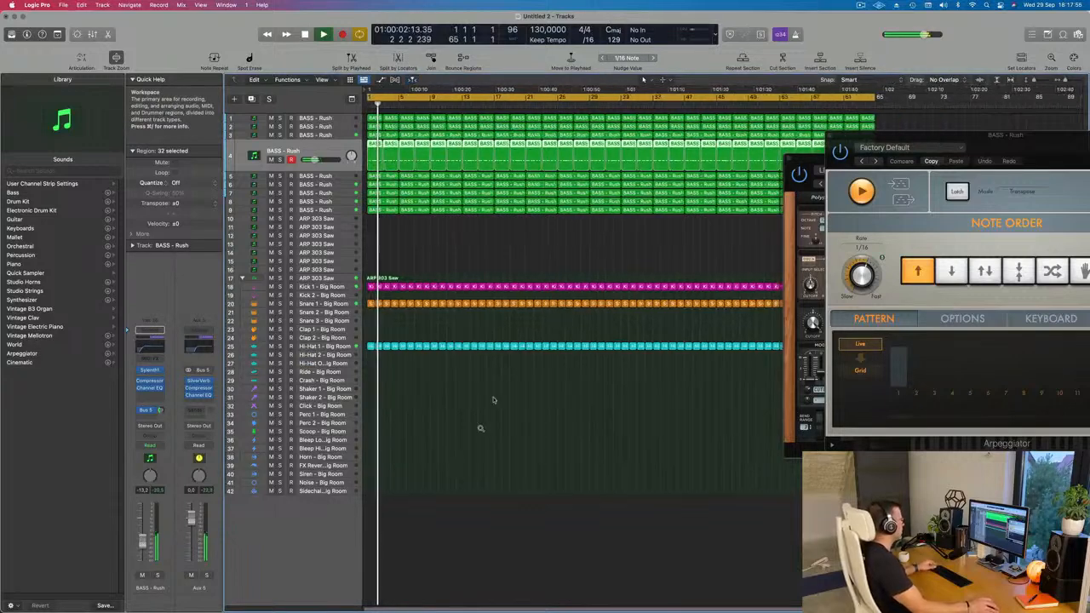
left_click(503, 231)
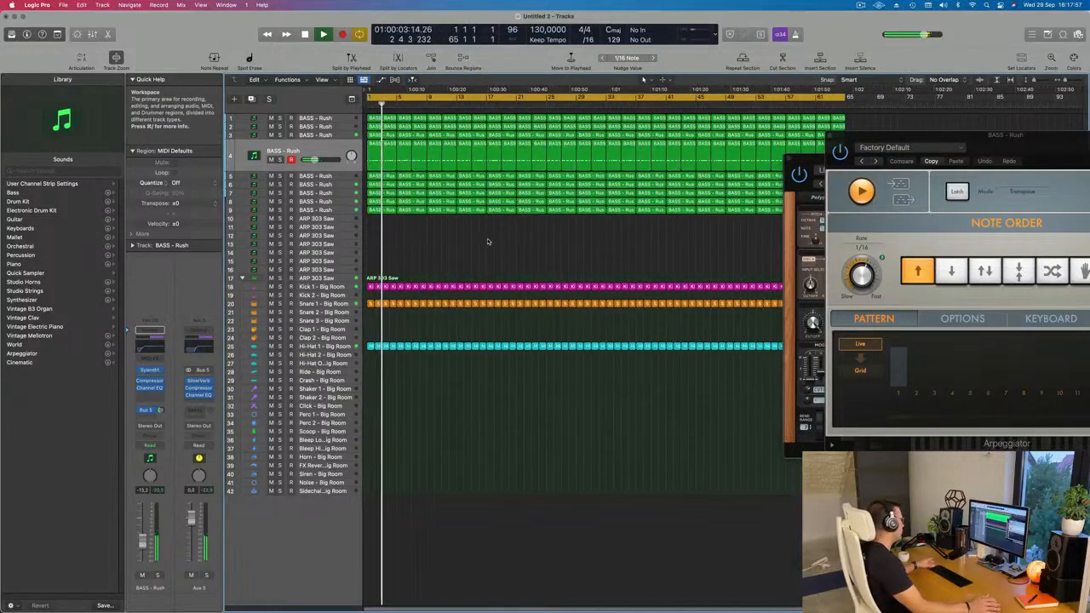
Raise track 5's volume to about -10.3 dB, soloing it briefly to check the sound.
left_click(341, 177)
key("Return")
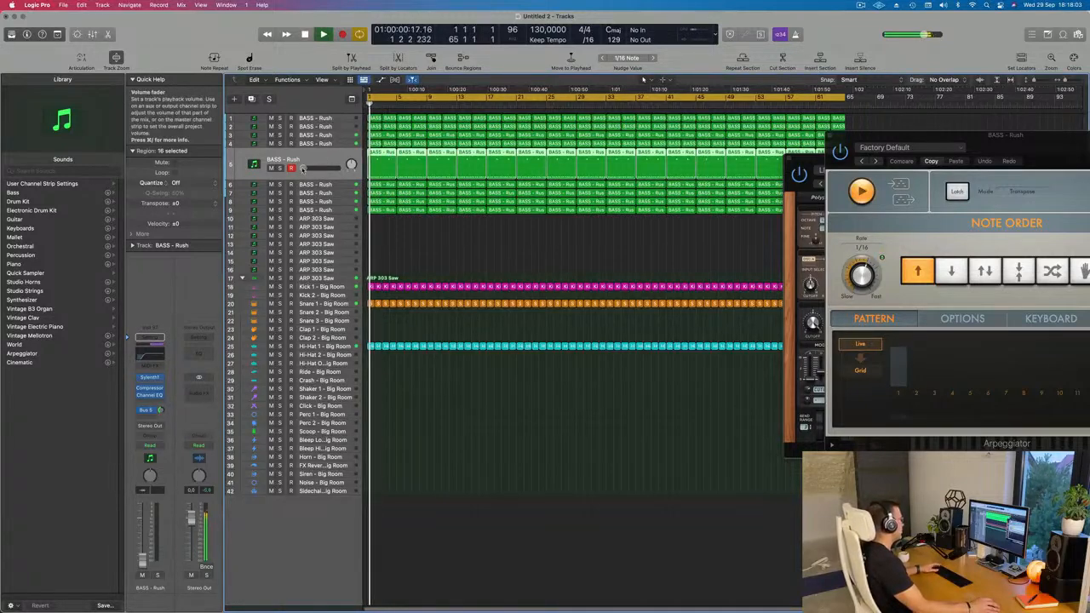
left_click_drag(303, 169, 307, 169)
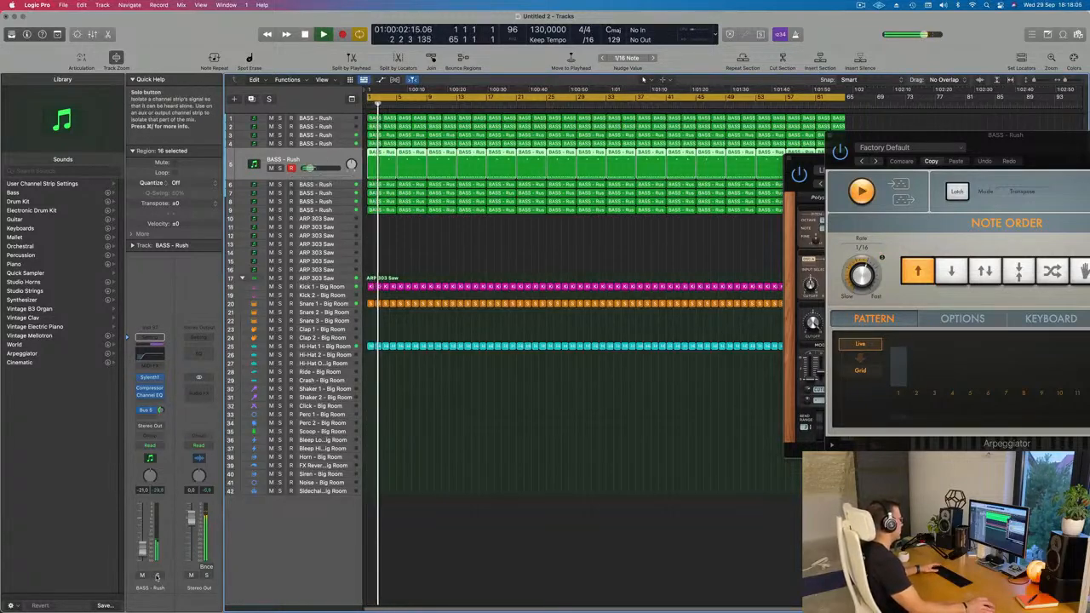
left_click(280, 168)
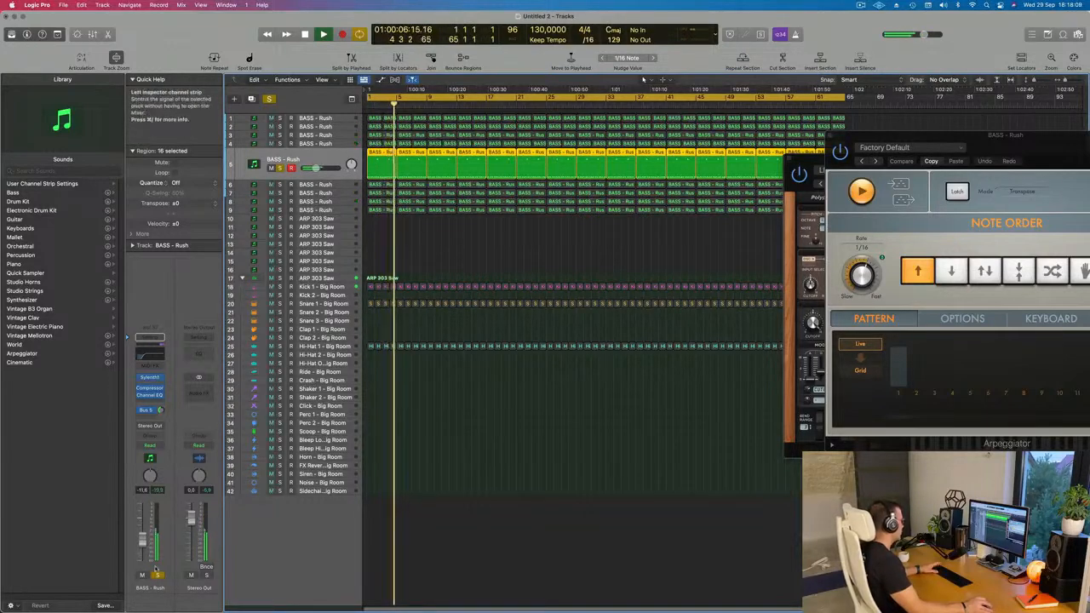
key("s")
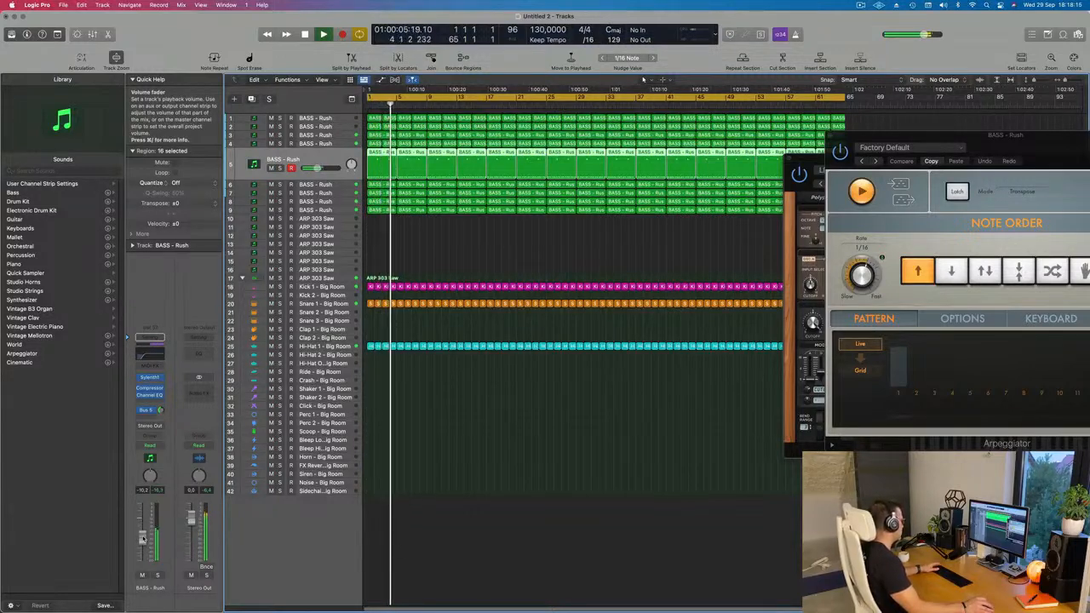
Move track 5 to the first position in the track list and pull its volume all the way down.
left_click_drag(335, 162, 336, 108)
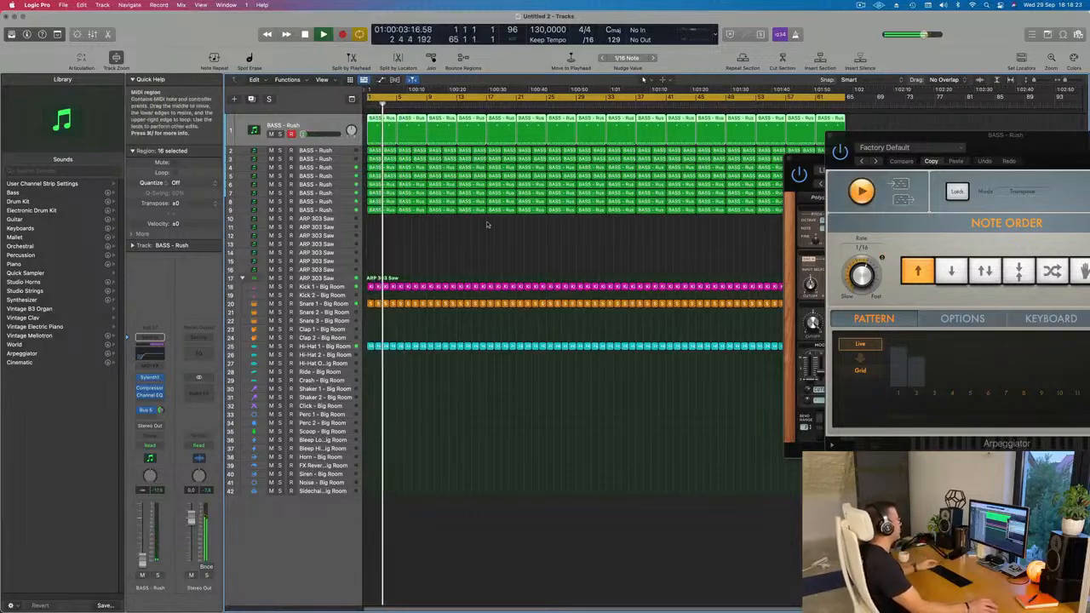
left_click(434, 263)
key("space")
key("space")
Briefly solo tracks 2 and 4 one after the other during playback to identify their parts.
left_click(340, 152)
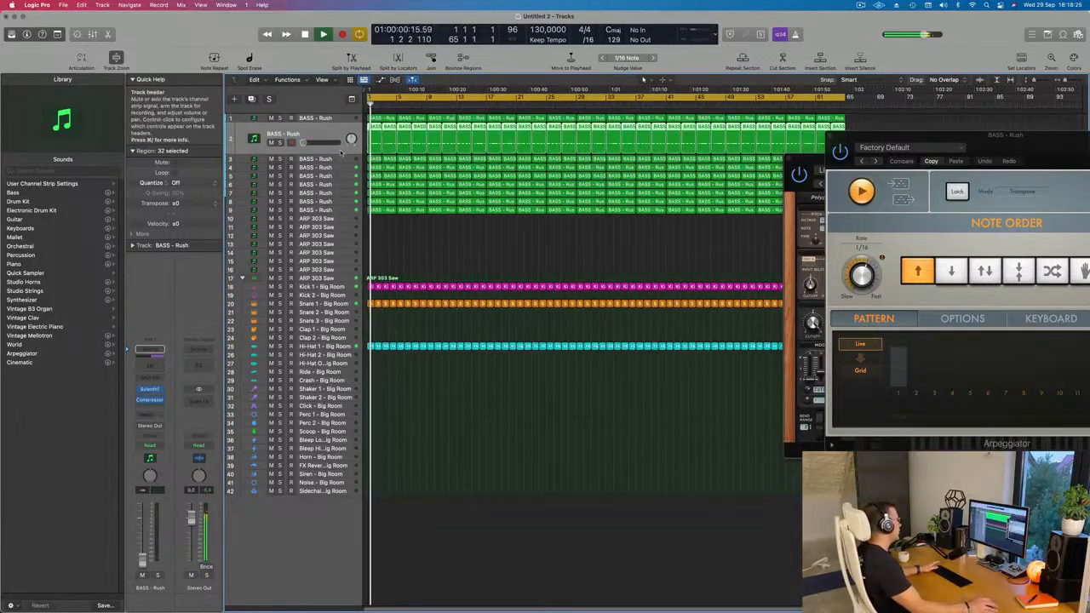
left_click(278, 143)
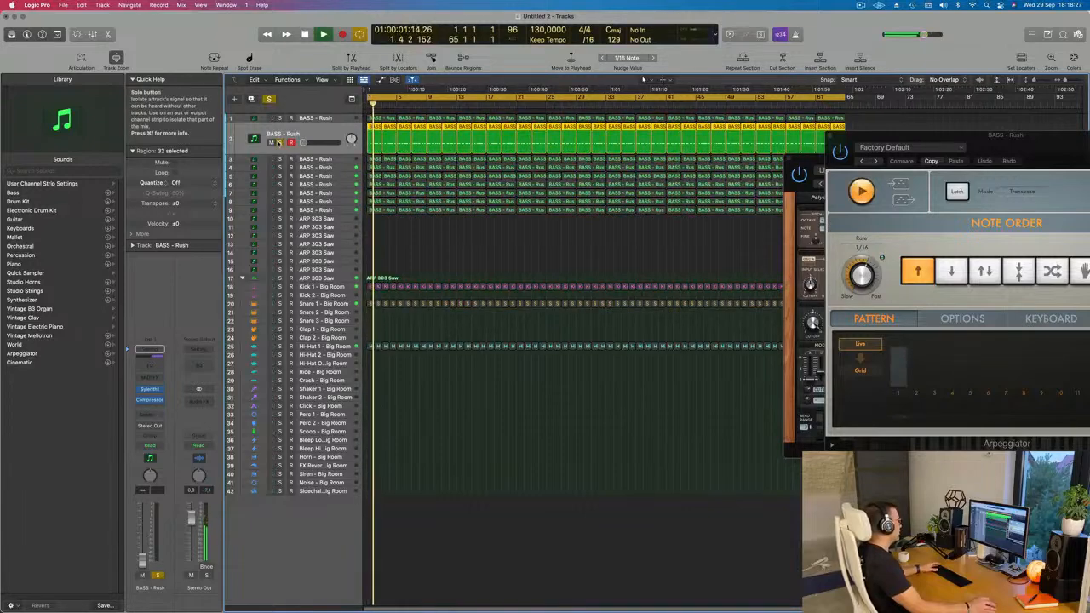
left_click(278, 143)
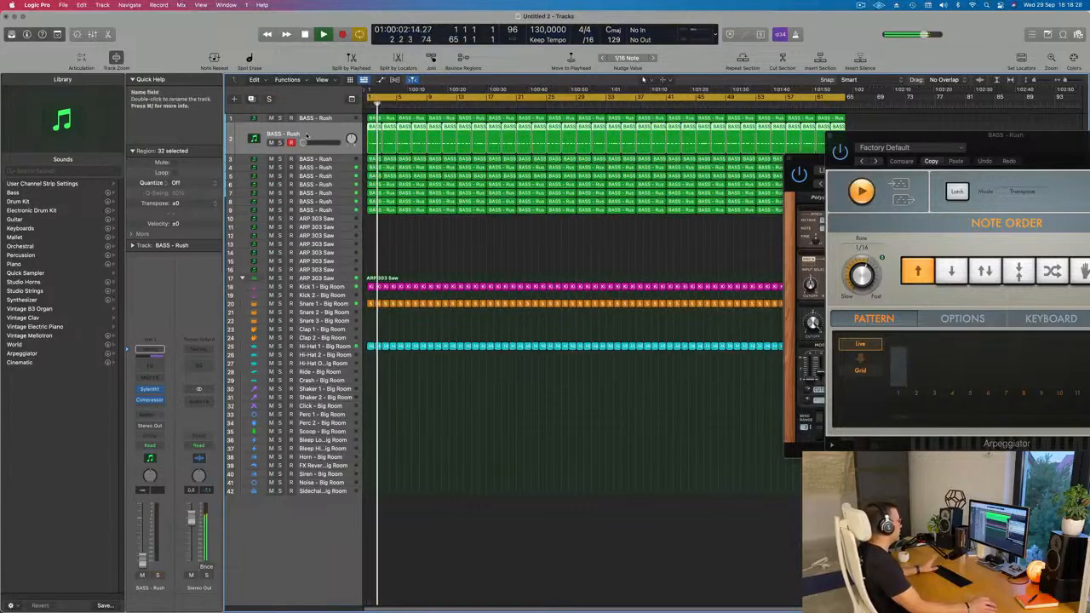
left_click(341, 168)
left_click(281, 160)
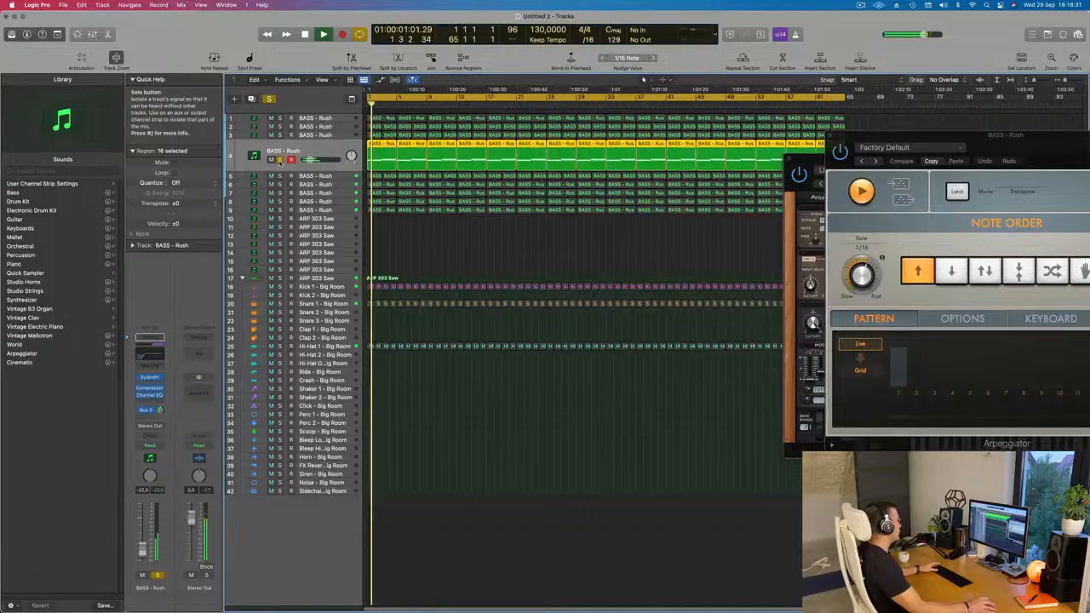
left_click(280, 160)
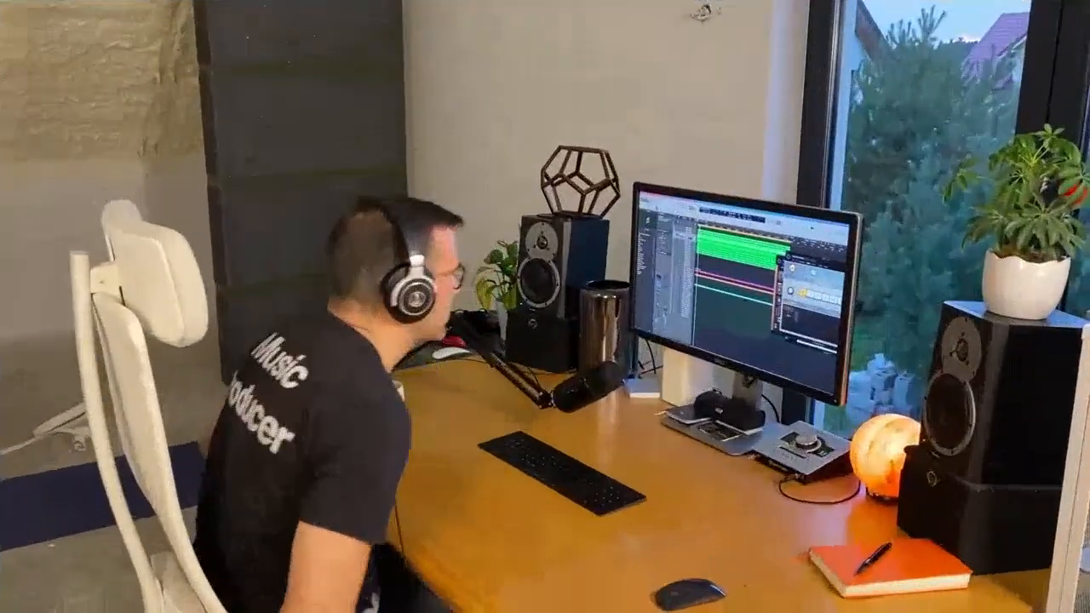